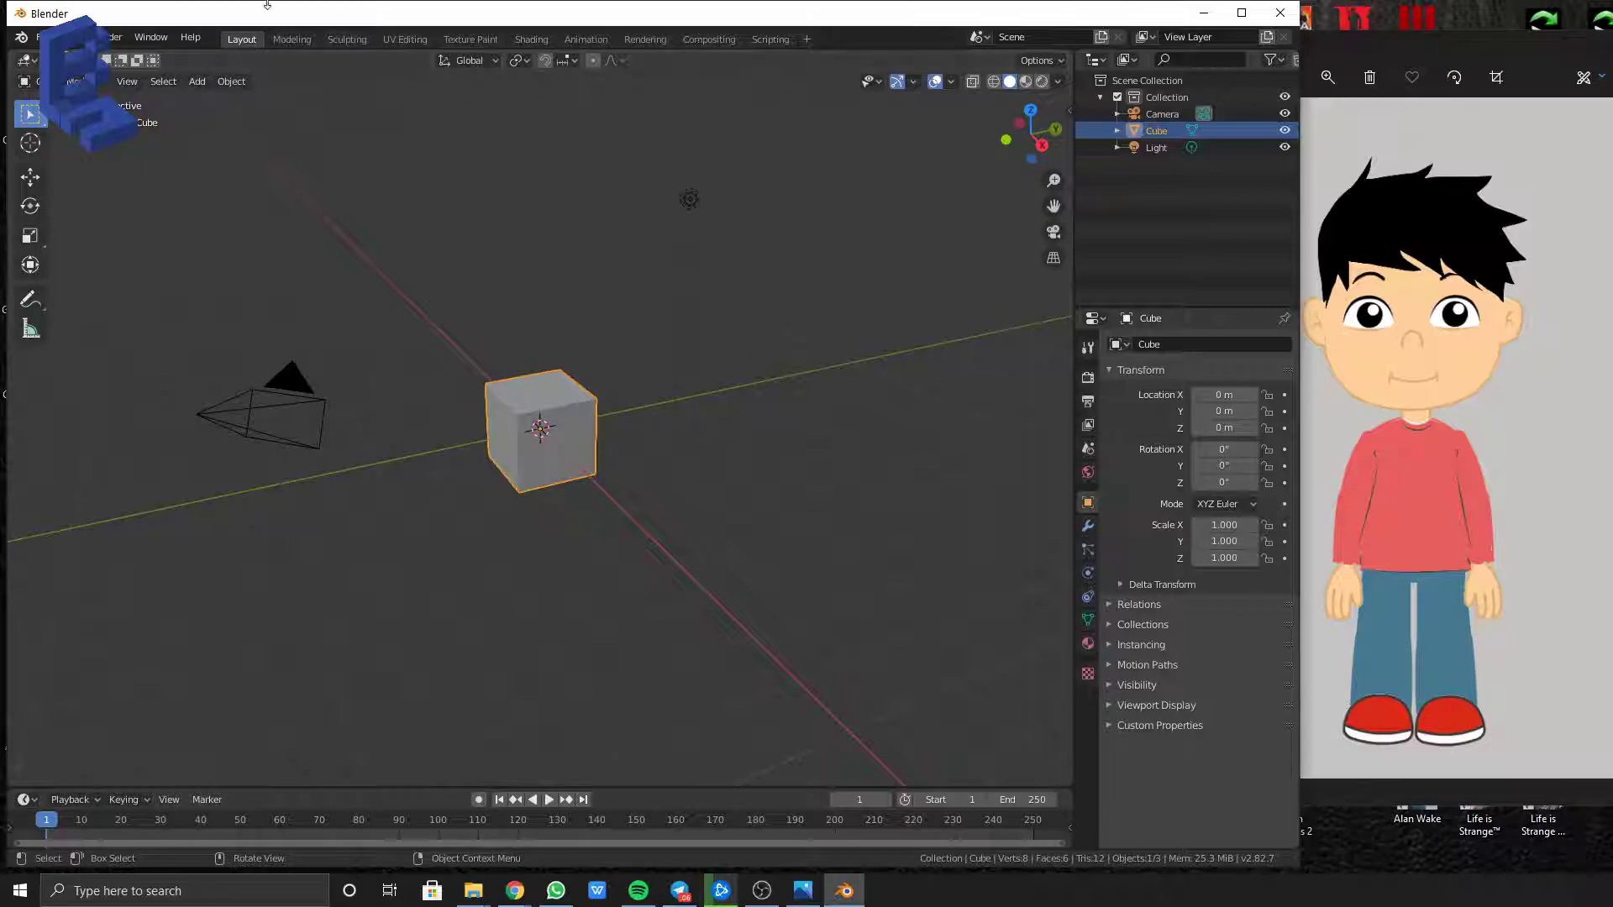
Switch to File Explorer and copy the path of the source folder that contains Hip Hop Dancing.fbx
click(473, 891)
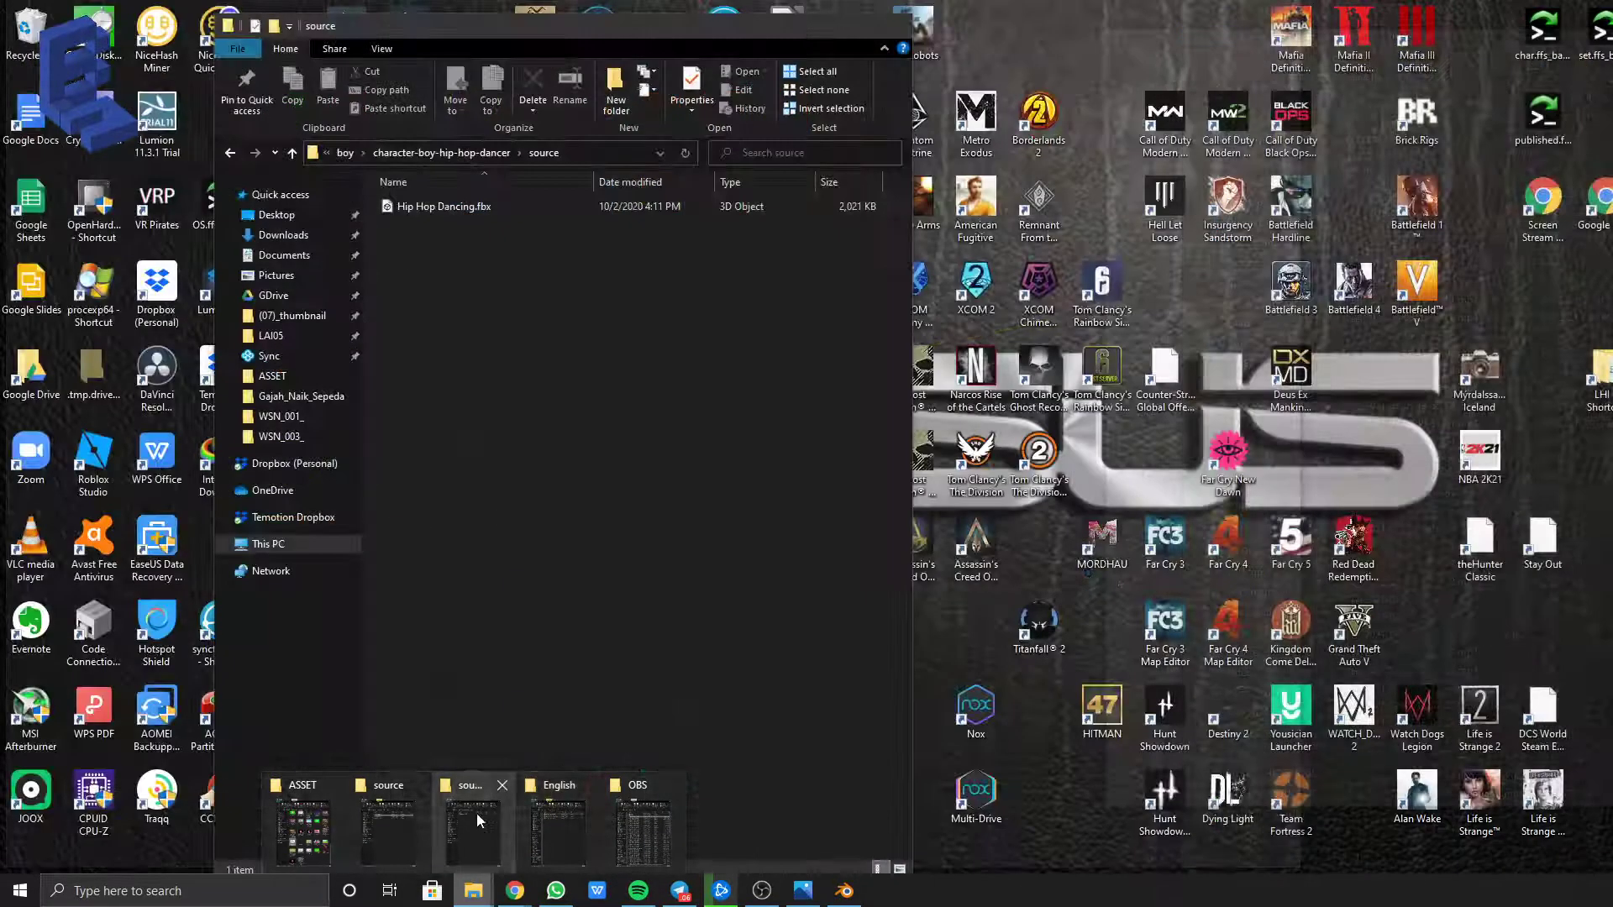
click(476, 819)
click(594, 152)
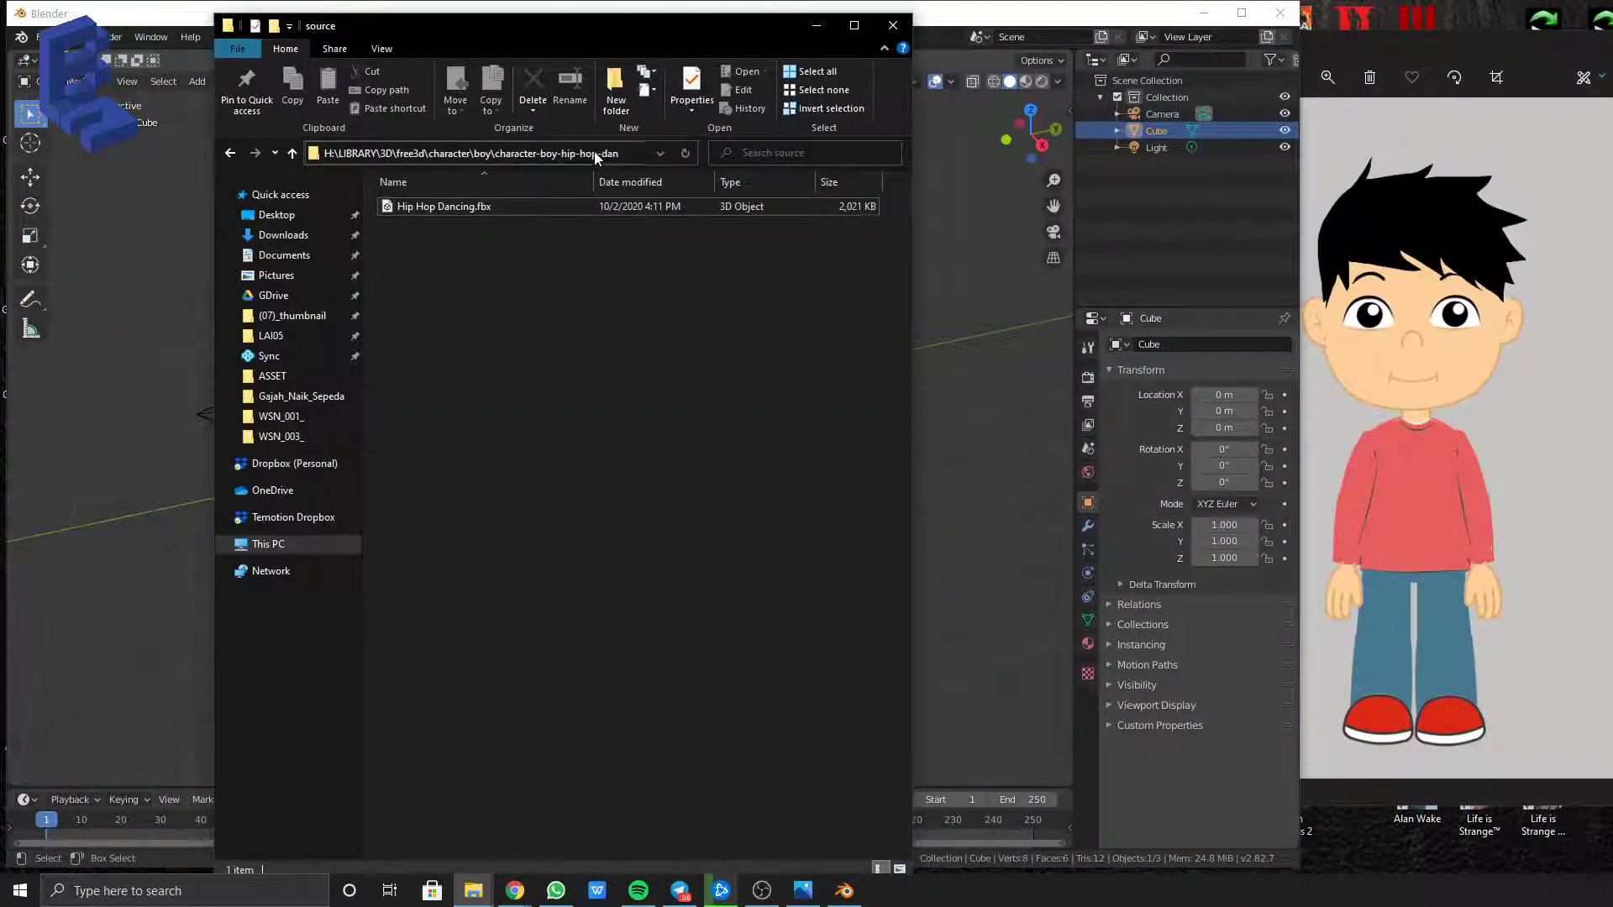
click(592, 153)
key(ctrl+a)
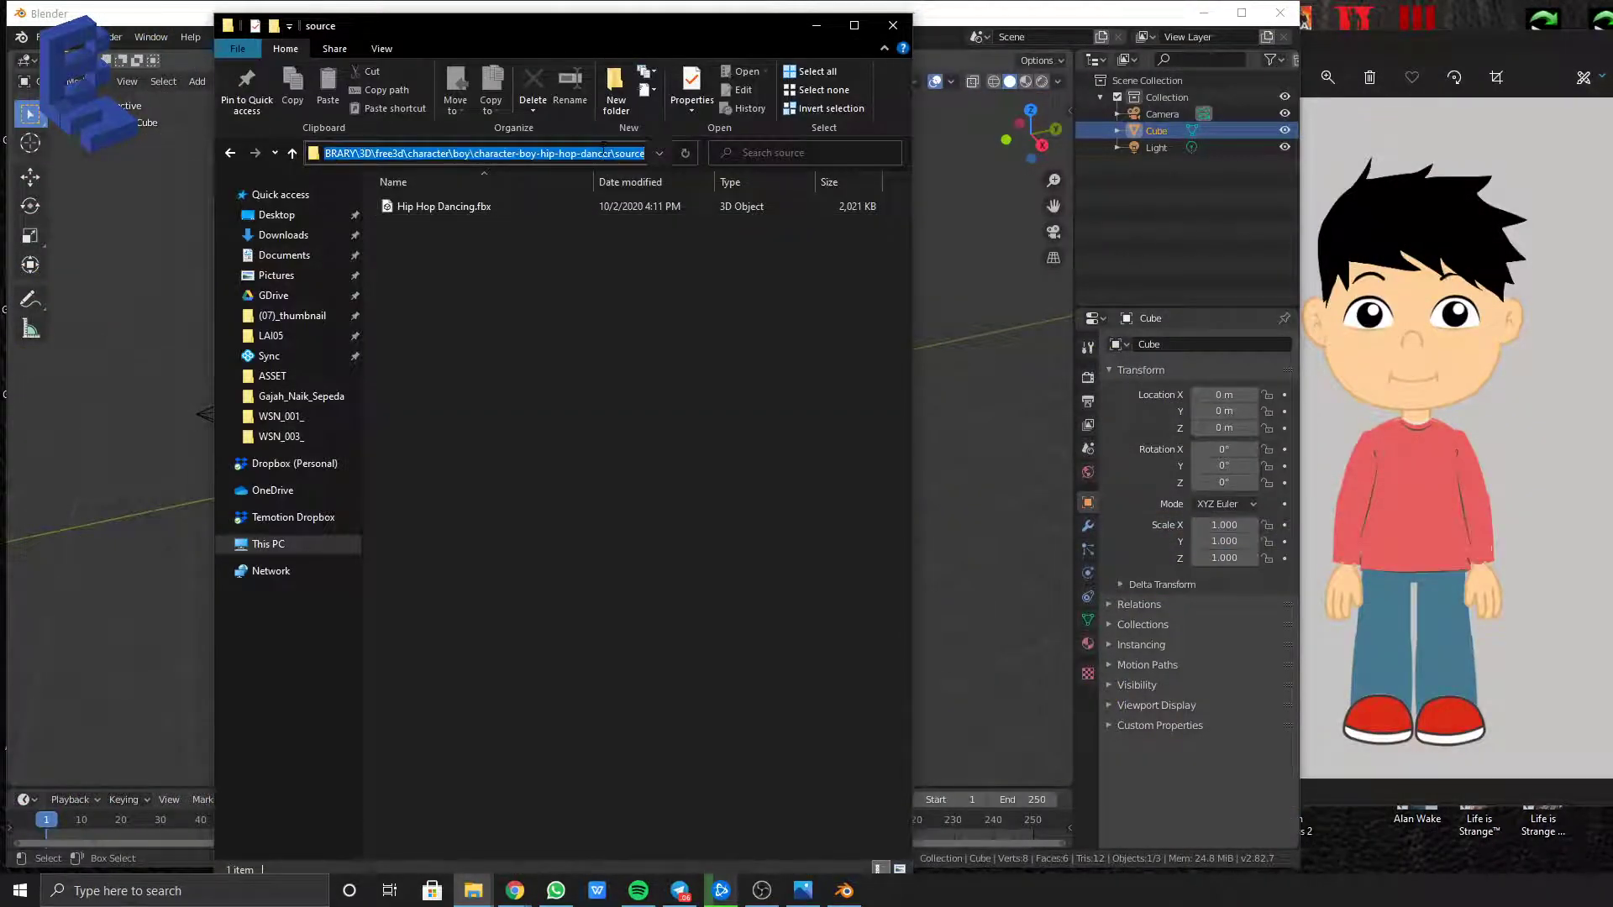
Return to Blender and import Hip Hop Dancing.fbx as FBX from the copied folder path
click(999, 289)
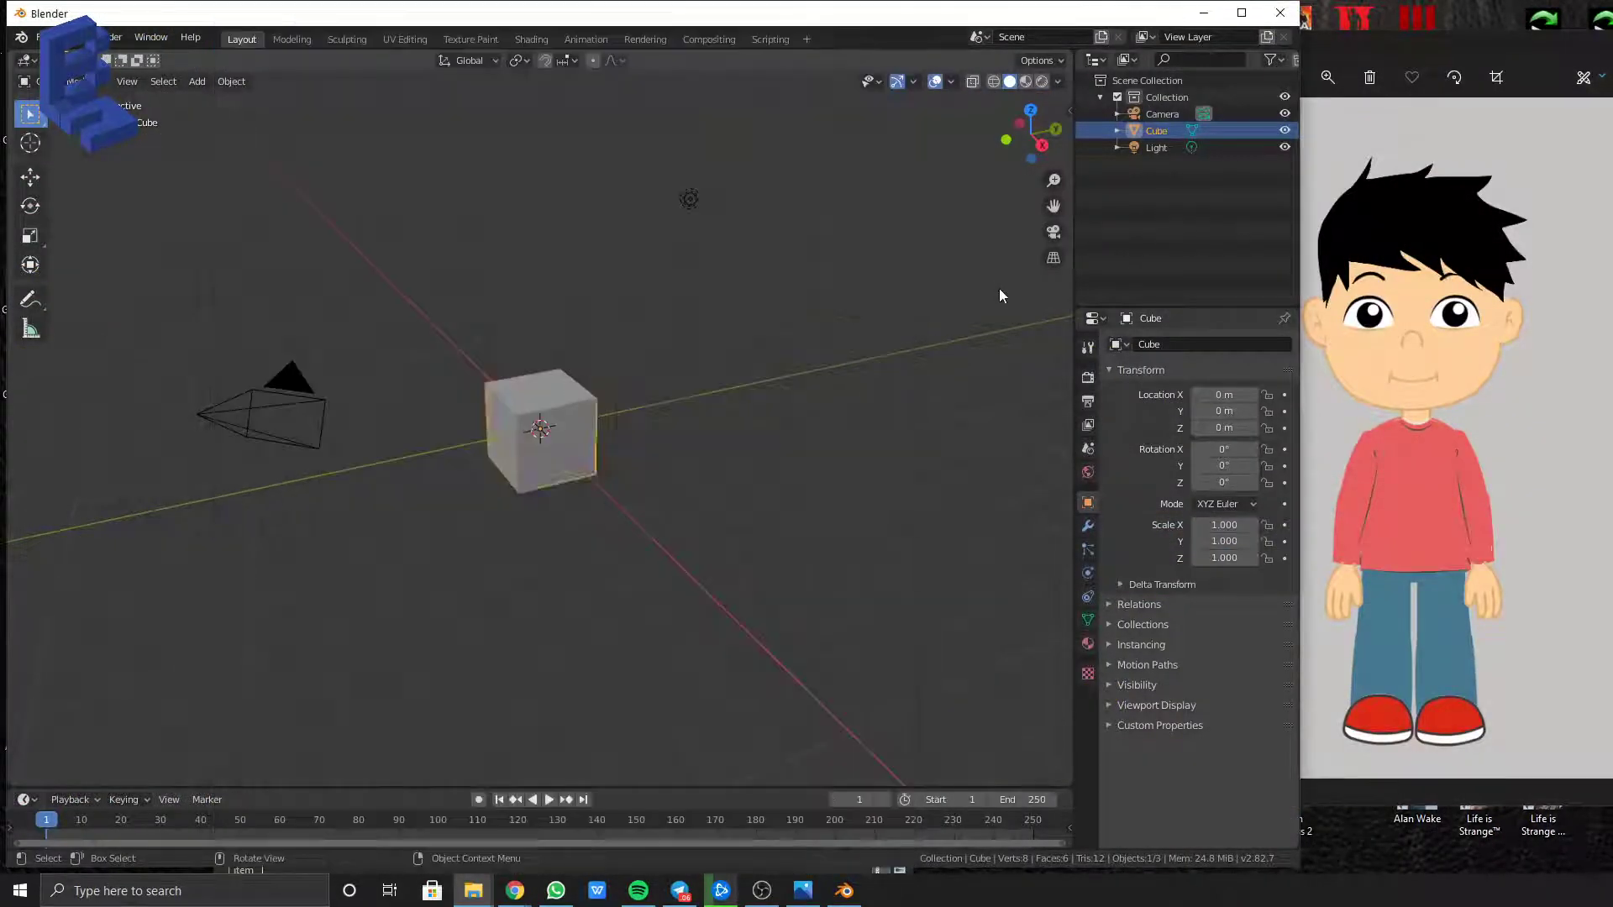
click(38, 37)
mouse_move(137, 267)
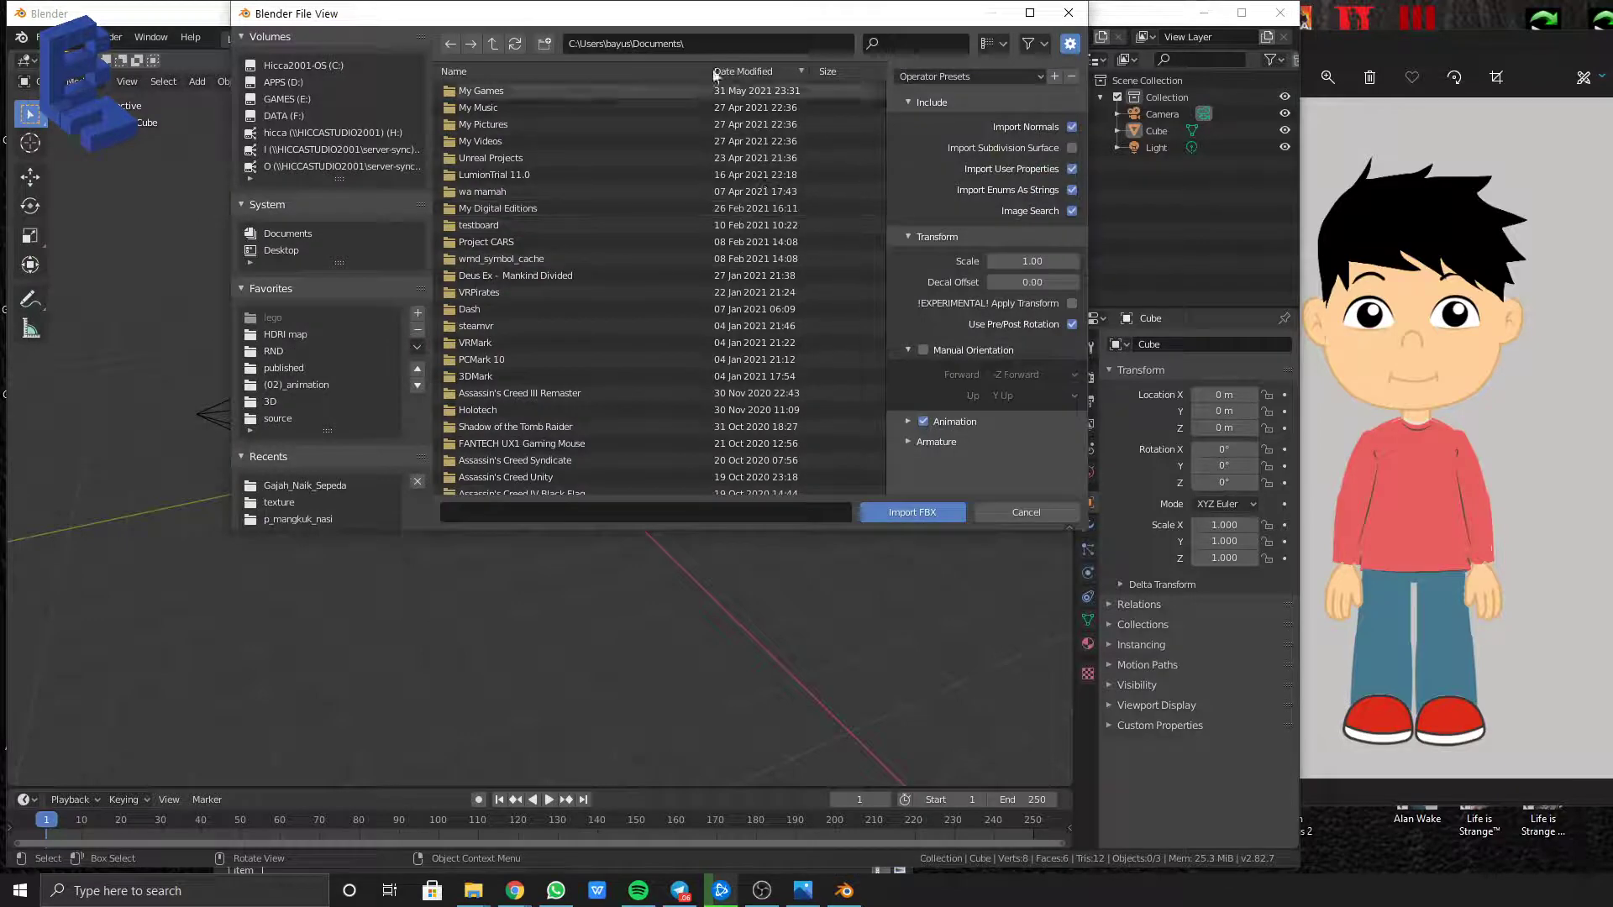
click(715, 48)
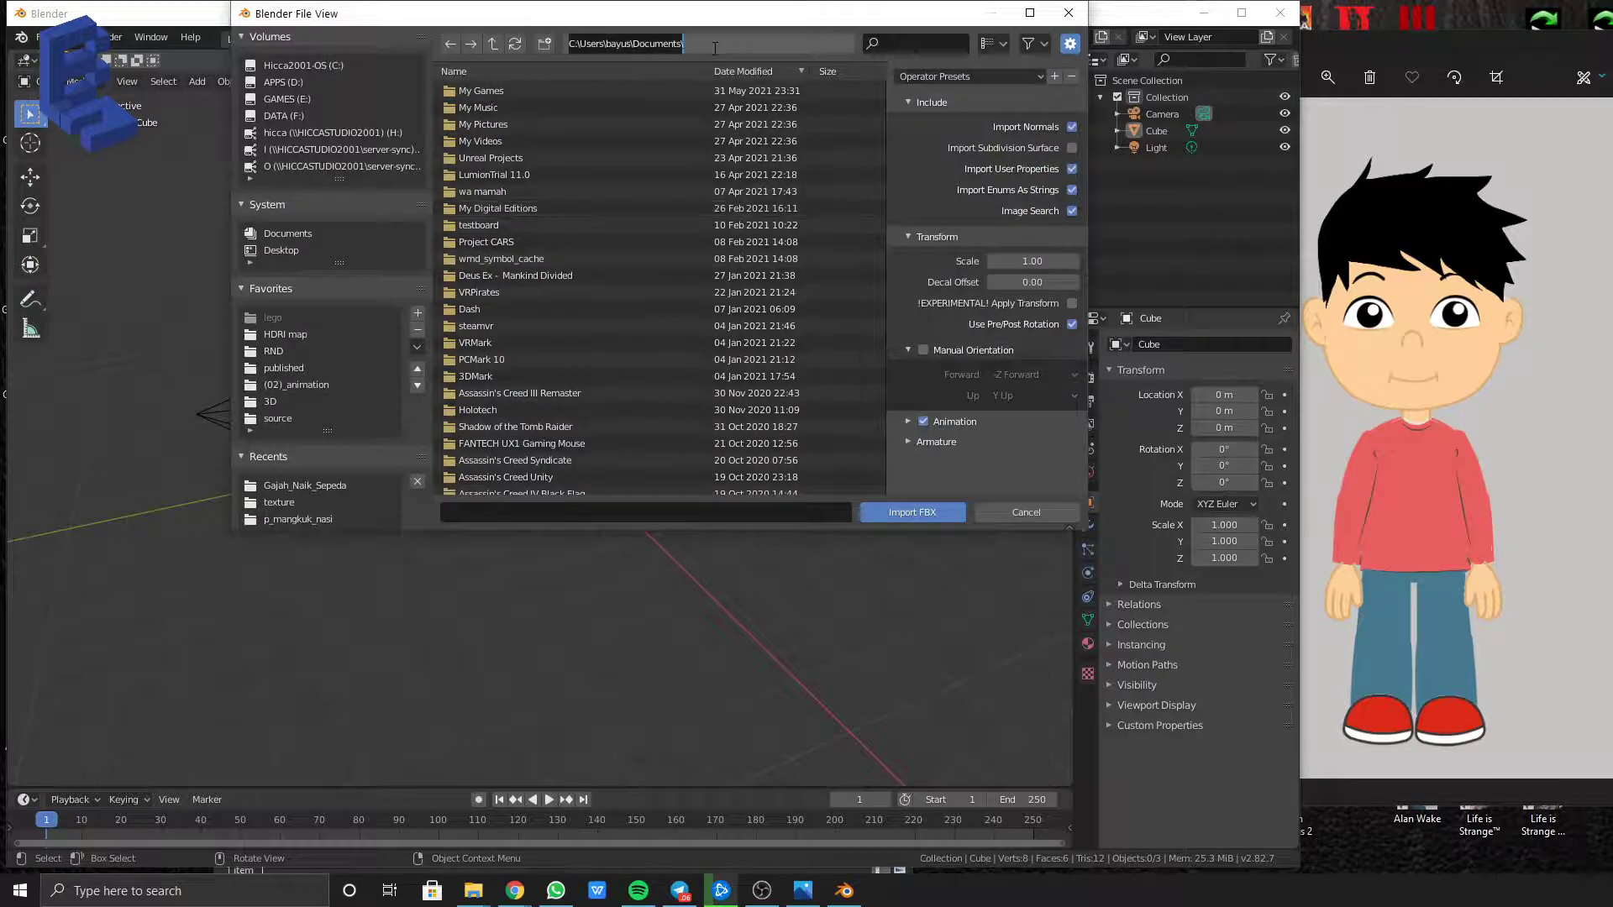
key(ctrl+v)
key(Return)
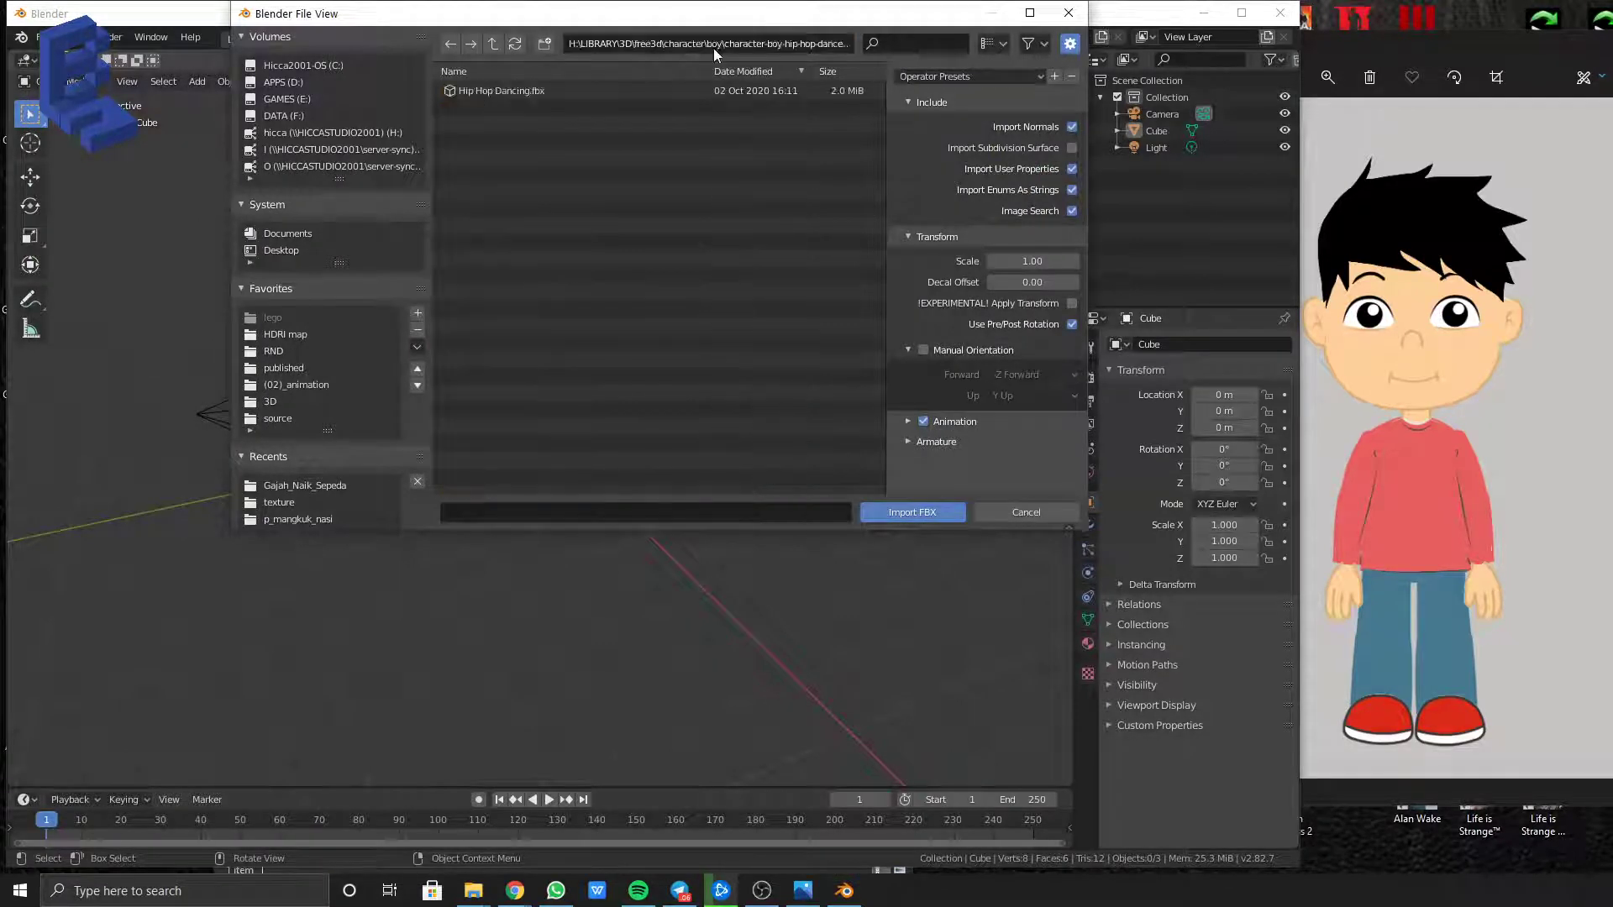
double_click(506, 92)
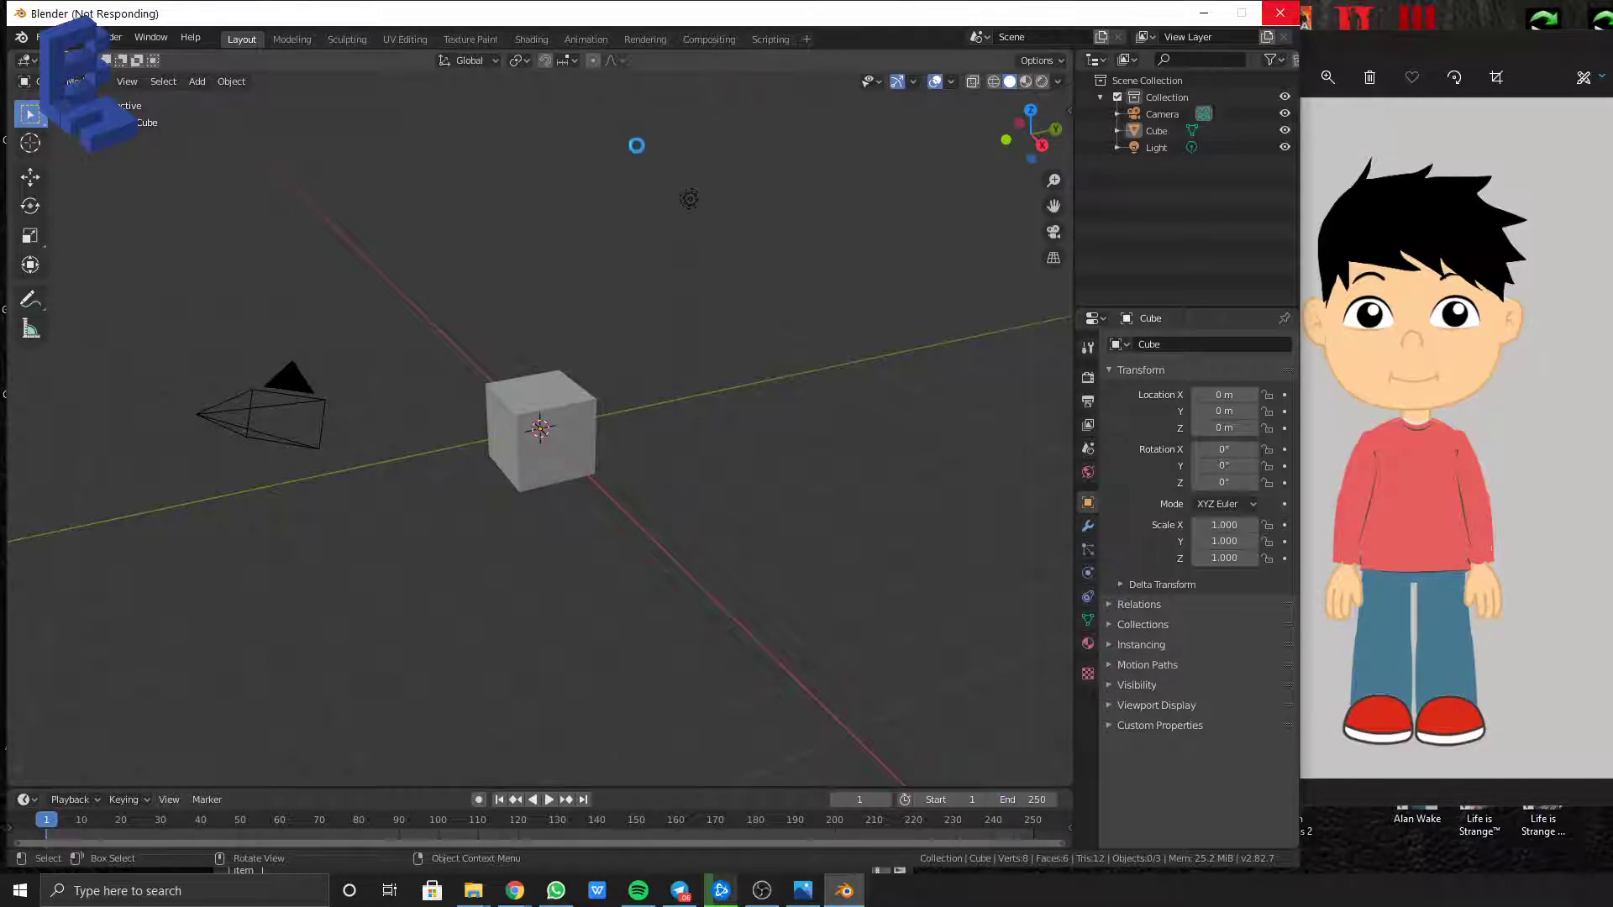
click(478, 903)
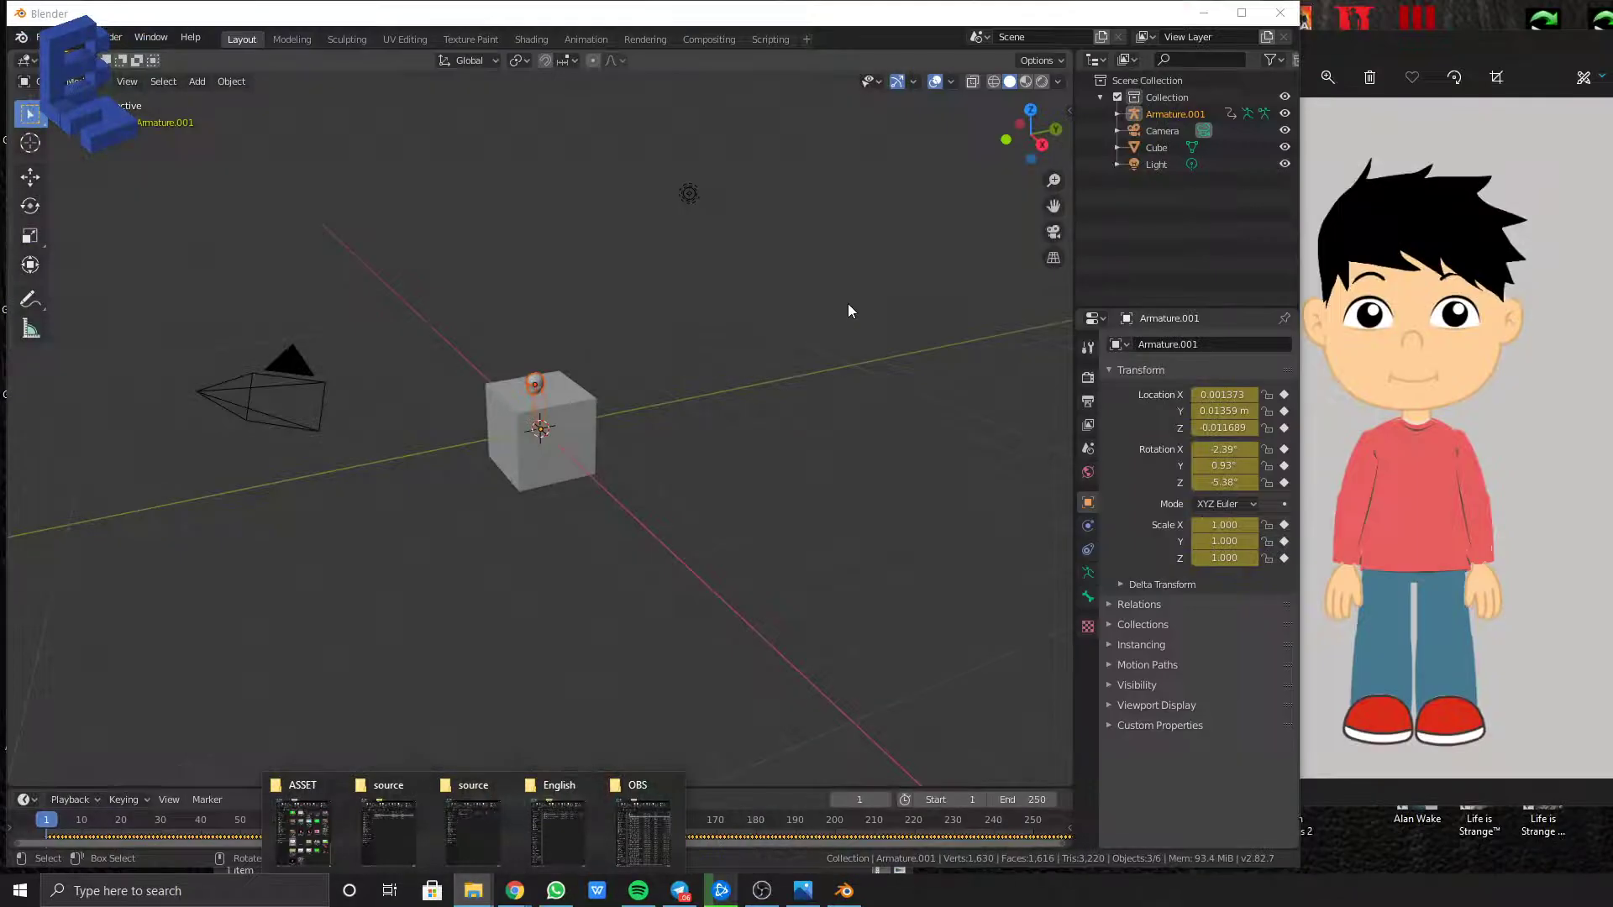
click(848, 304)
Delete the default cube that surrounds the imported character
middle_drag(517, 421, 703, 410)
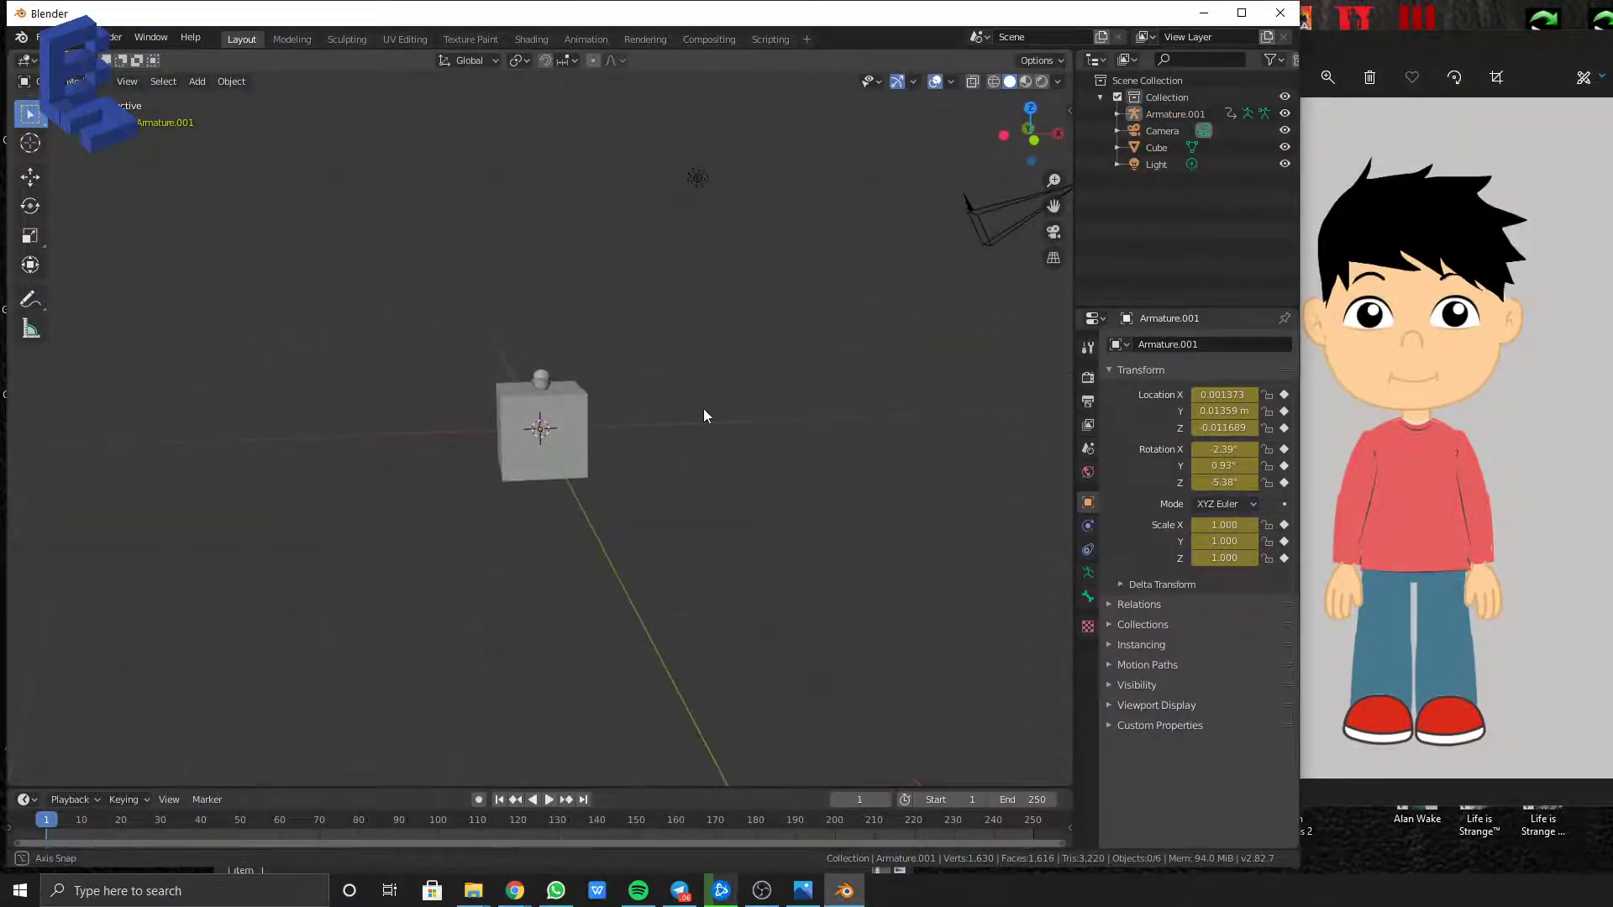
scroll(695, 402, up, 2)
scroll(695, 402, up, 2)
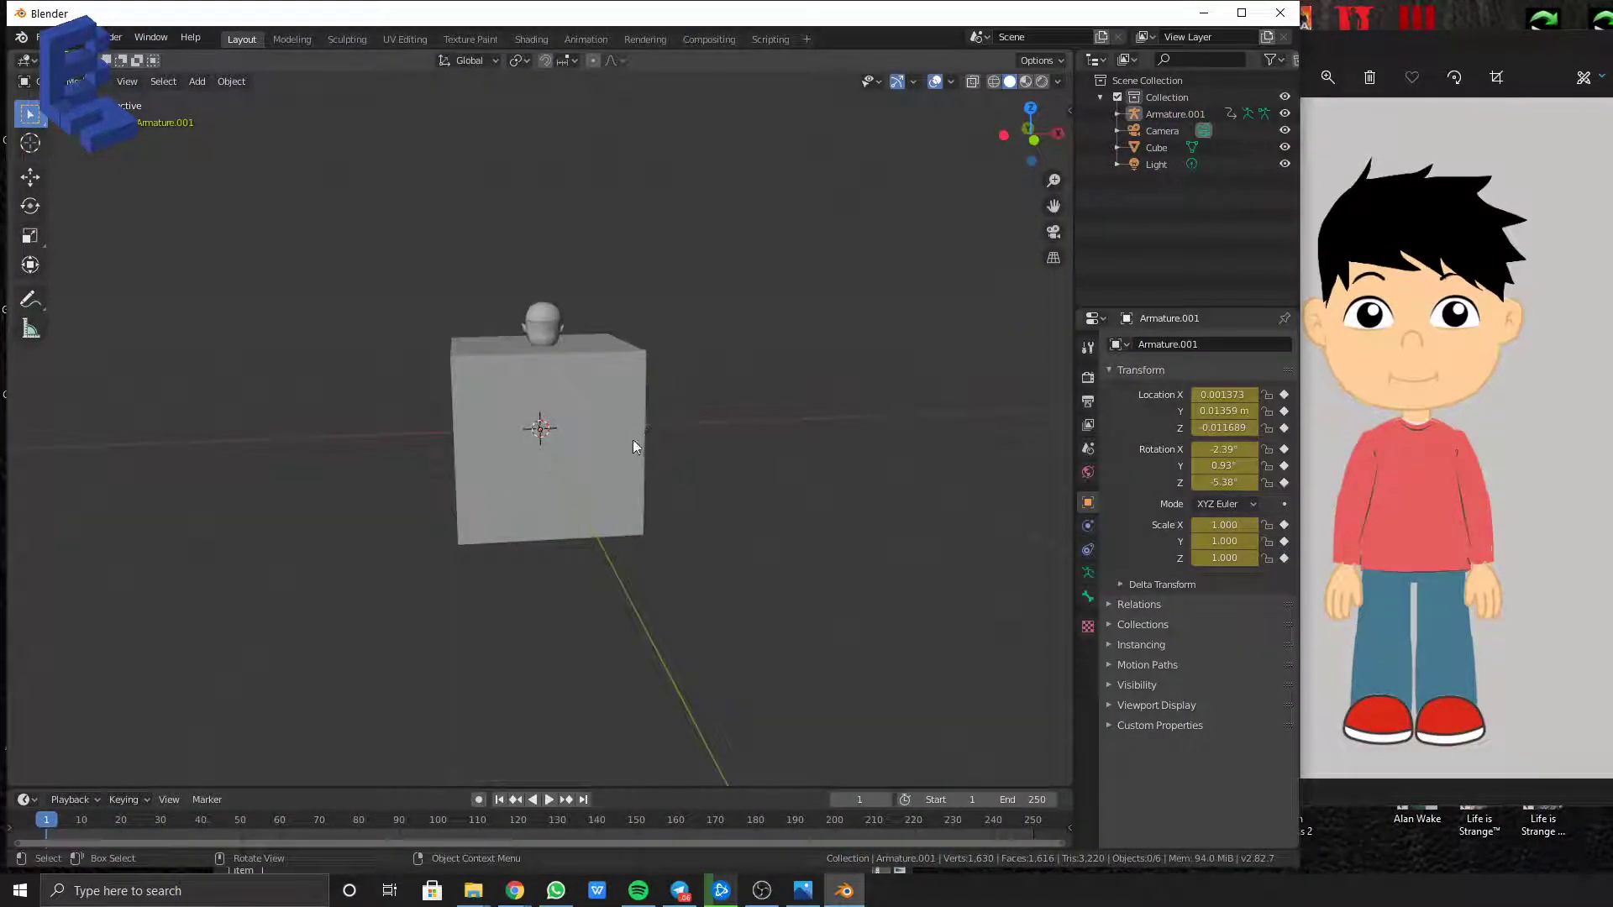
scroll(632, 443, up, 2)
click(673, 346)
key(Delete)
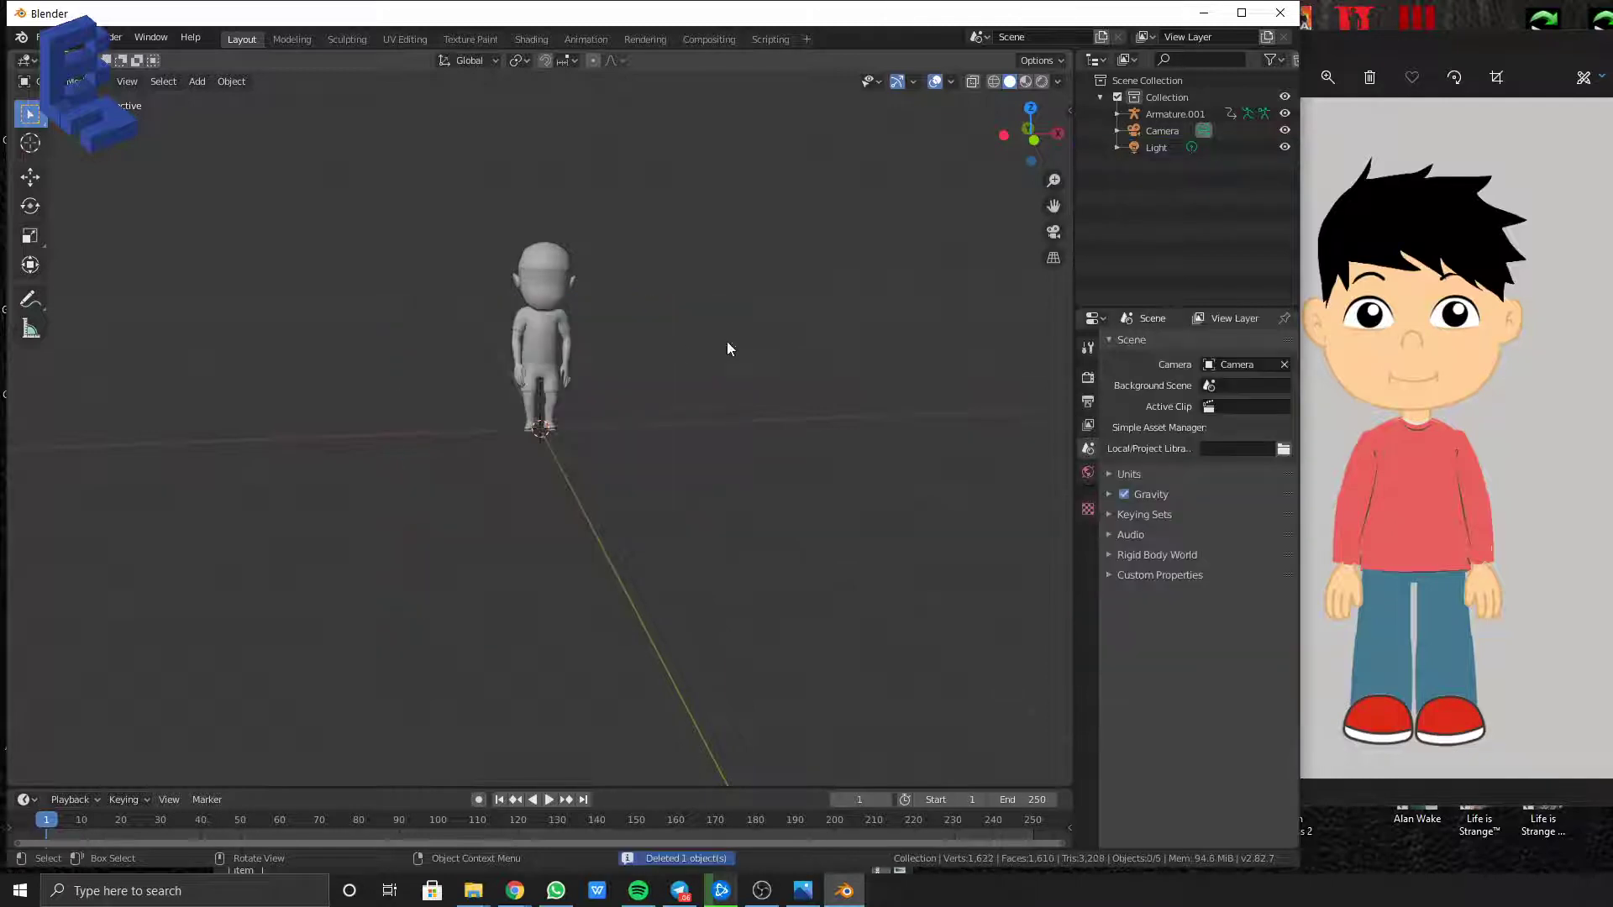
Delete the default light from the scene, keeping the camera and the character
scroll(729, 343, down, 6)
drag(803, 249, 672, 141)
key(Delete)
scroll(768, 243, down, 3)
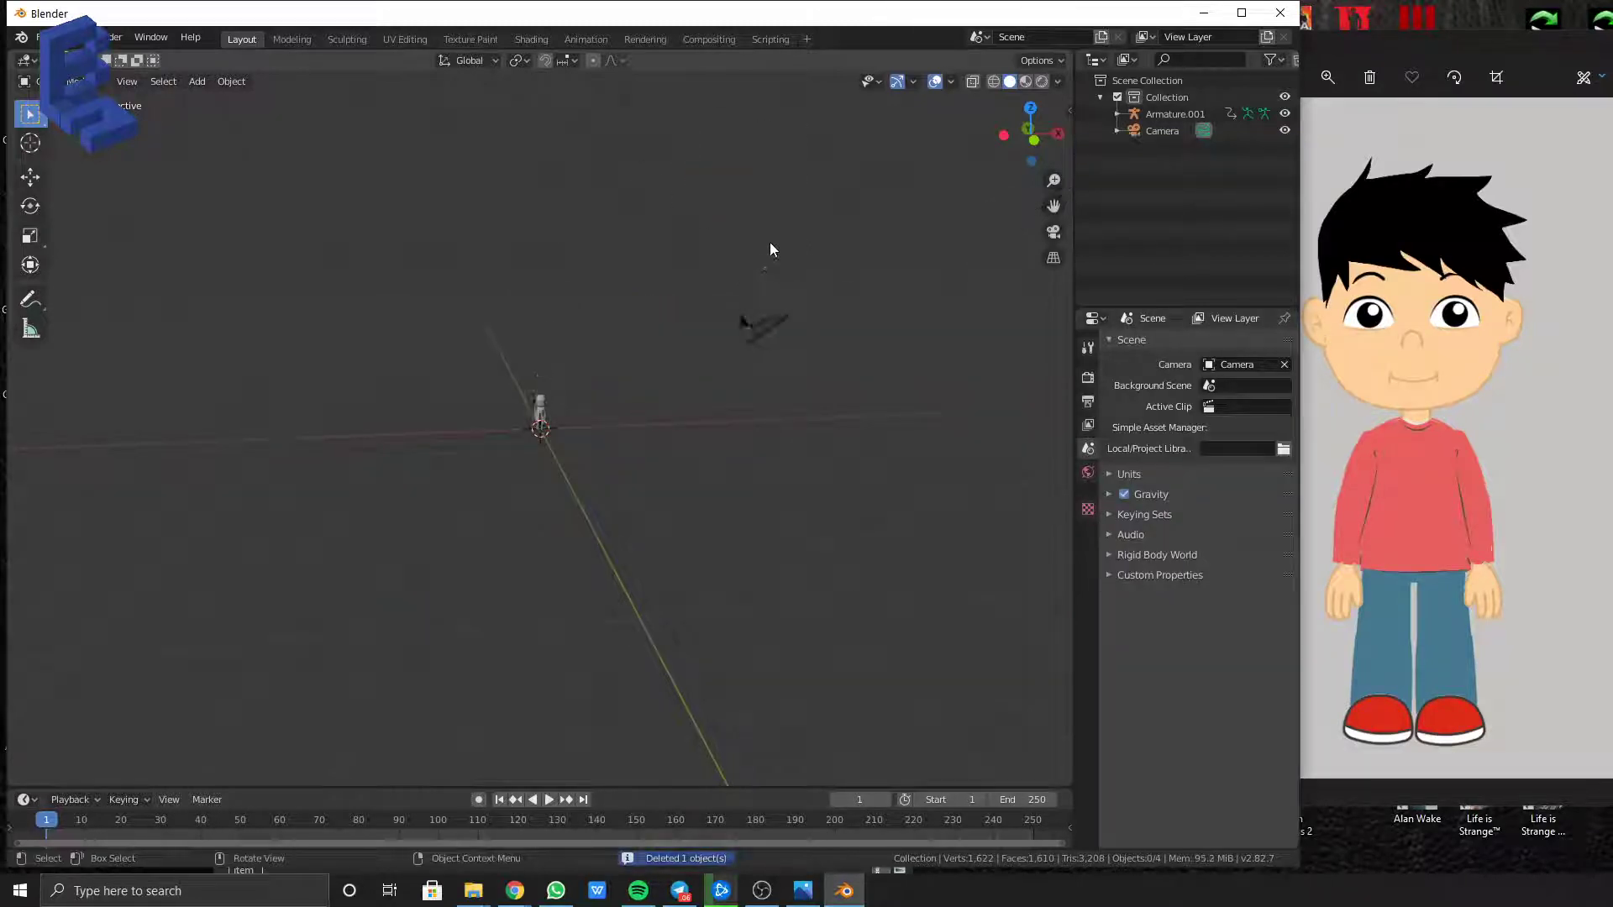
drag(720, 235, 689, 290)
scroll(583, 371, up, 5)
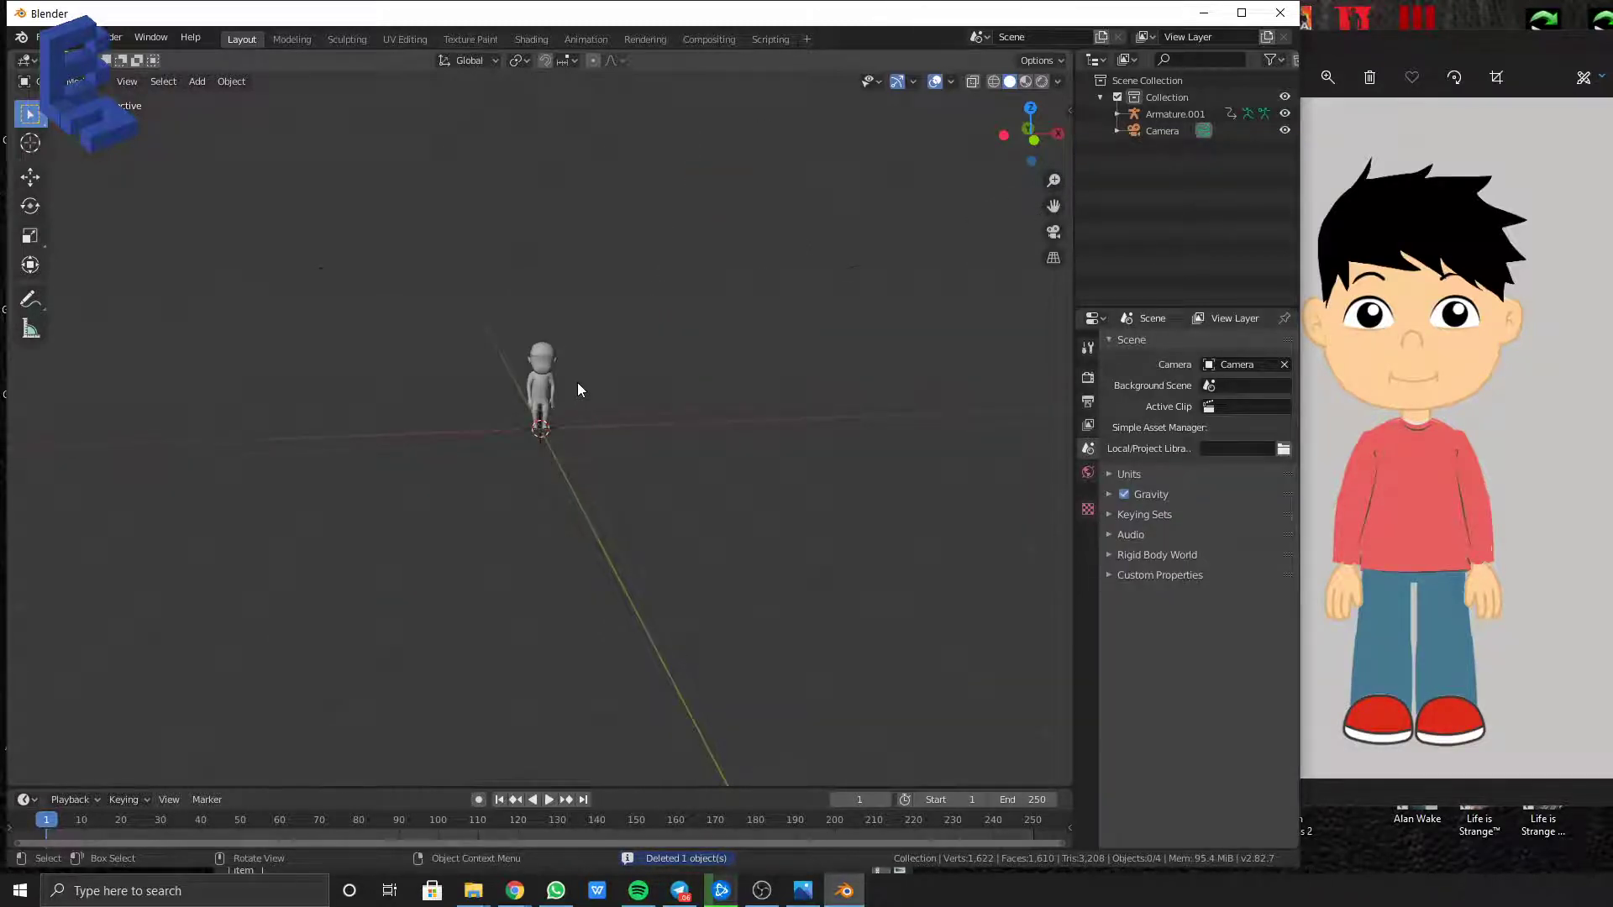
Look through the camera, lock it to the view, and frame the whole character from the front
key(KP_0)
scroll(542, 422, up, 4)
scroll(540, 424, down, 3)
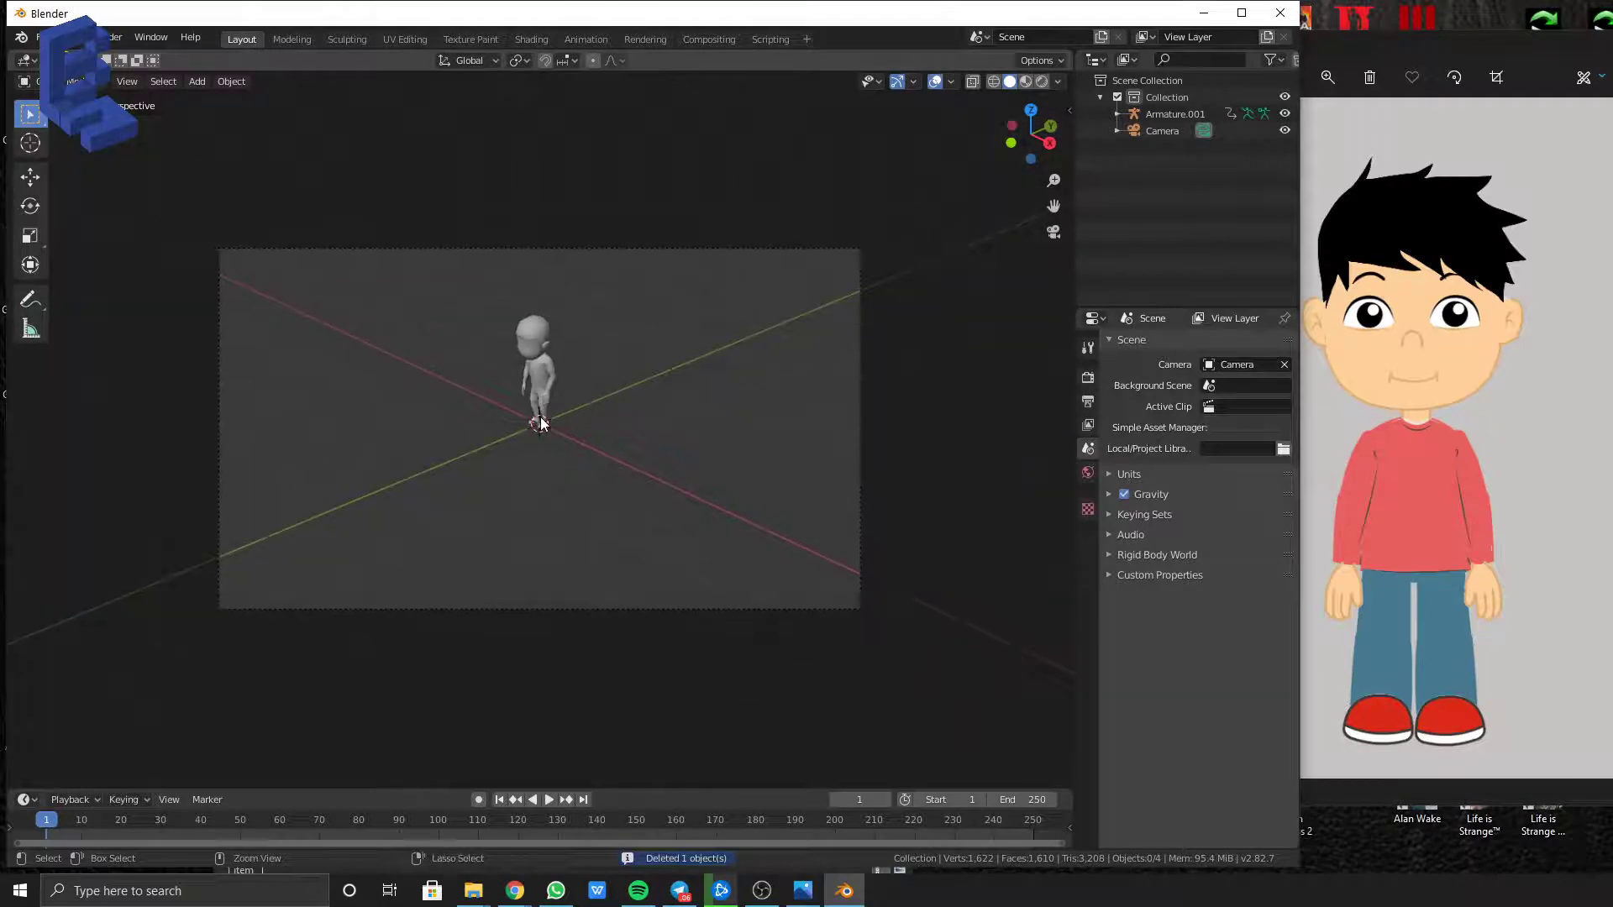
key(ctrl+l)
scroll(602, 427, up, 4)
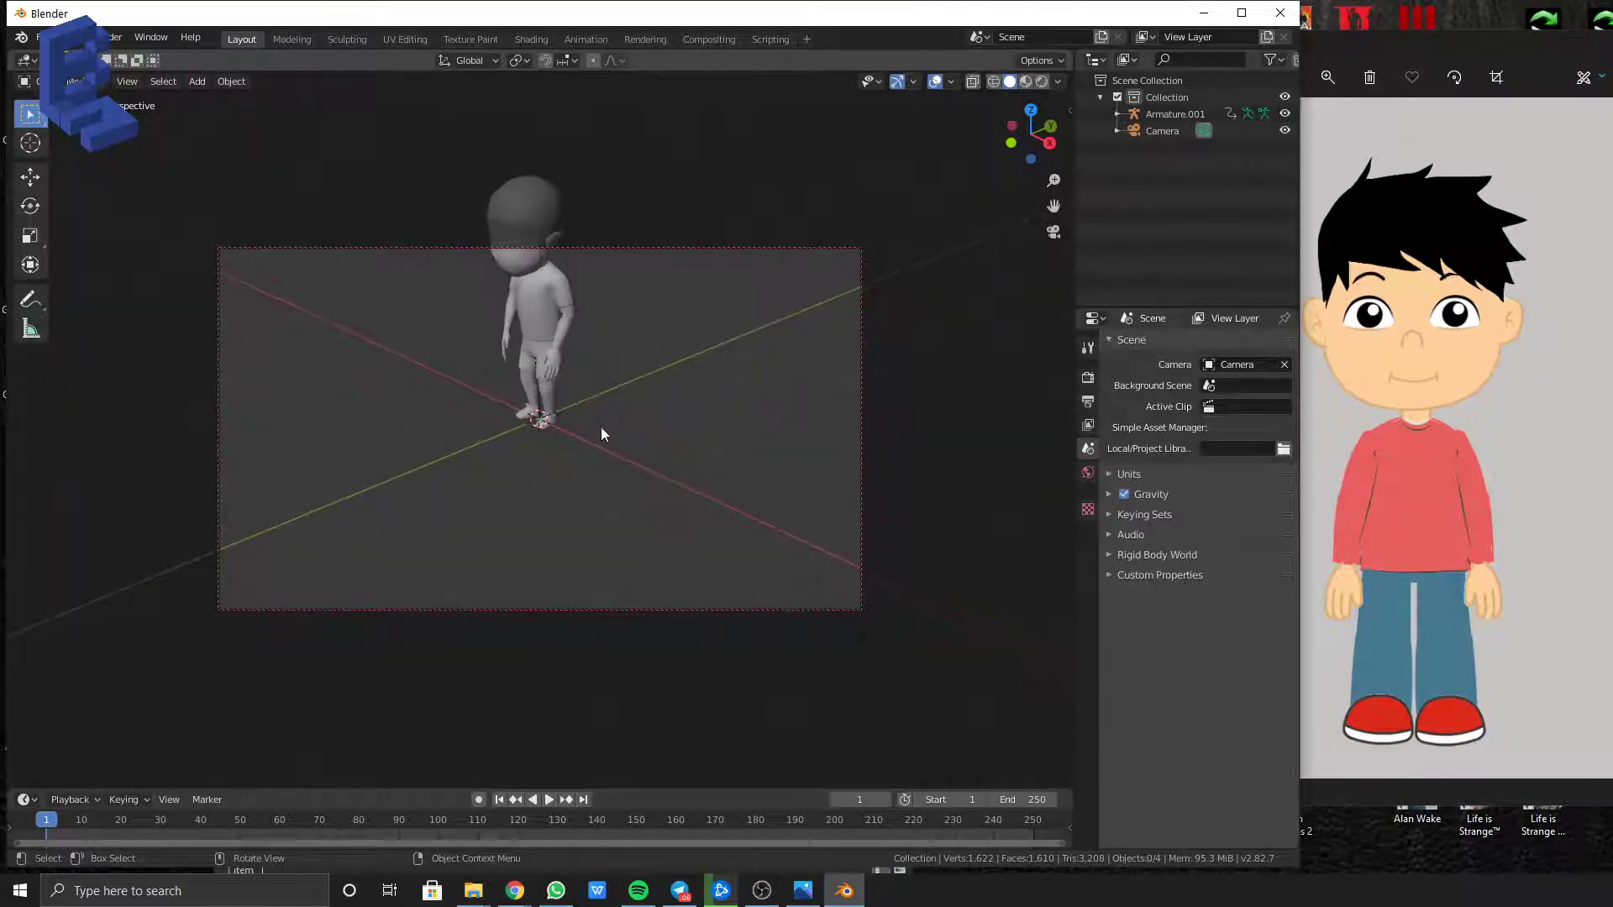
shift+middle_drag(601, 427, 703, 459)
shift+middle_drag(703, 459, 691, 531)
middle_drag(692, 531, 656, 444)
scroll(641, 481, up, 1)
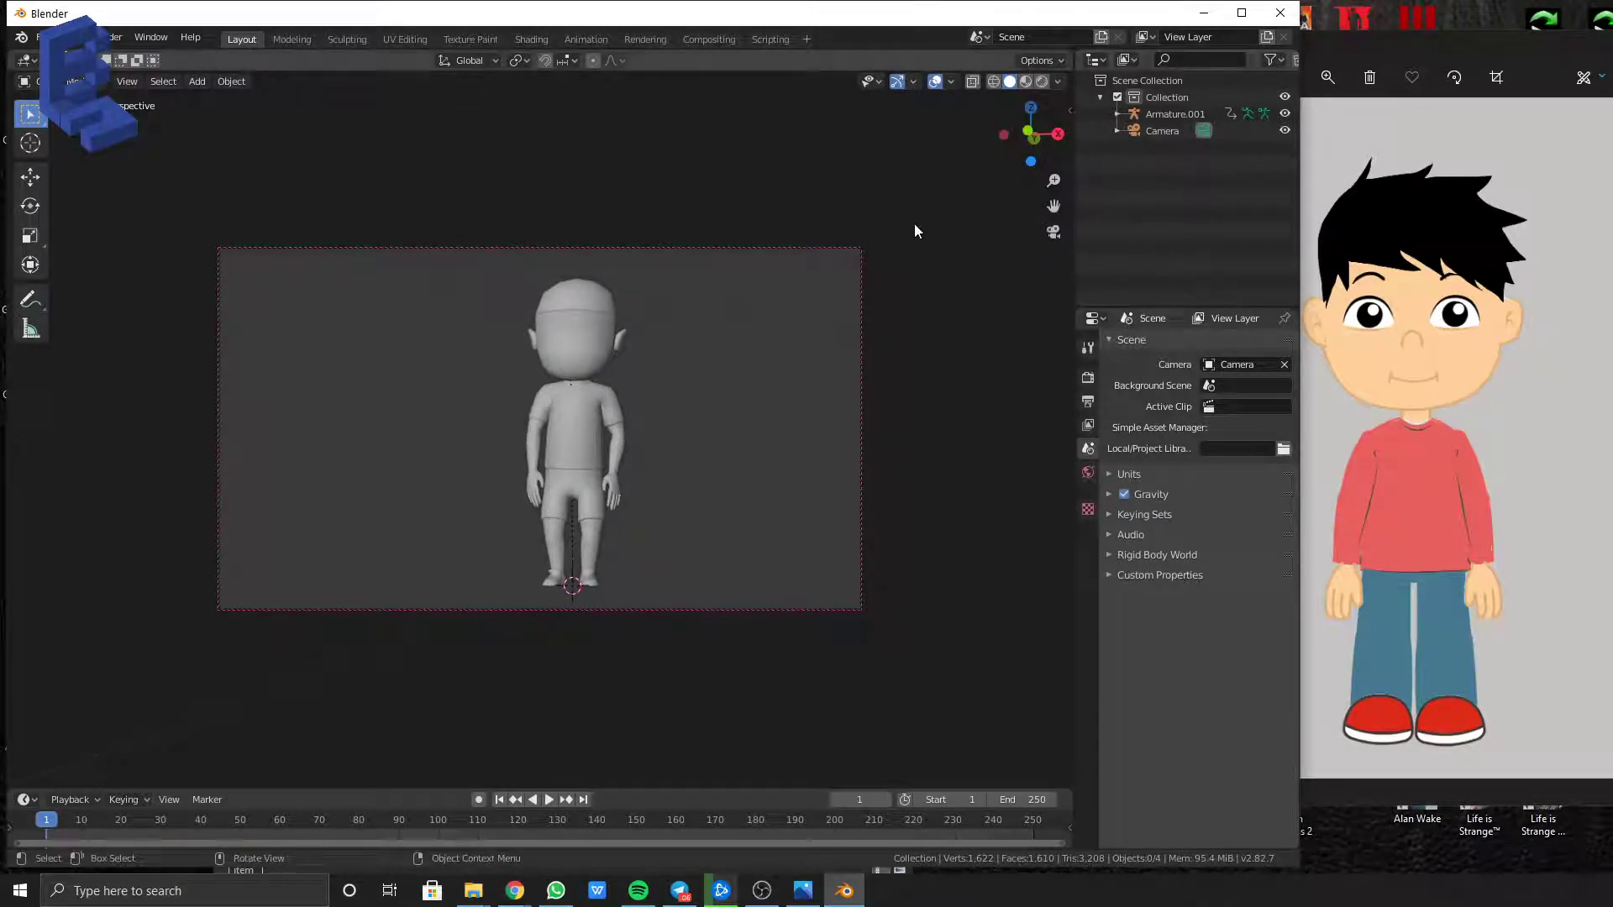
Leave the camera view for a close front view of the character and switch the viewport to Rendered shading
scroll(728, 380, up, 2)
middle_drag(727, 383, 666, 431)
scroll(719, 430, up, 3)
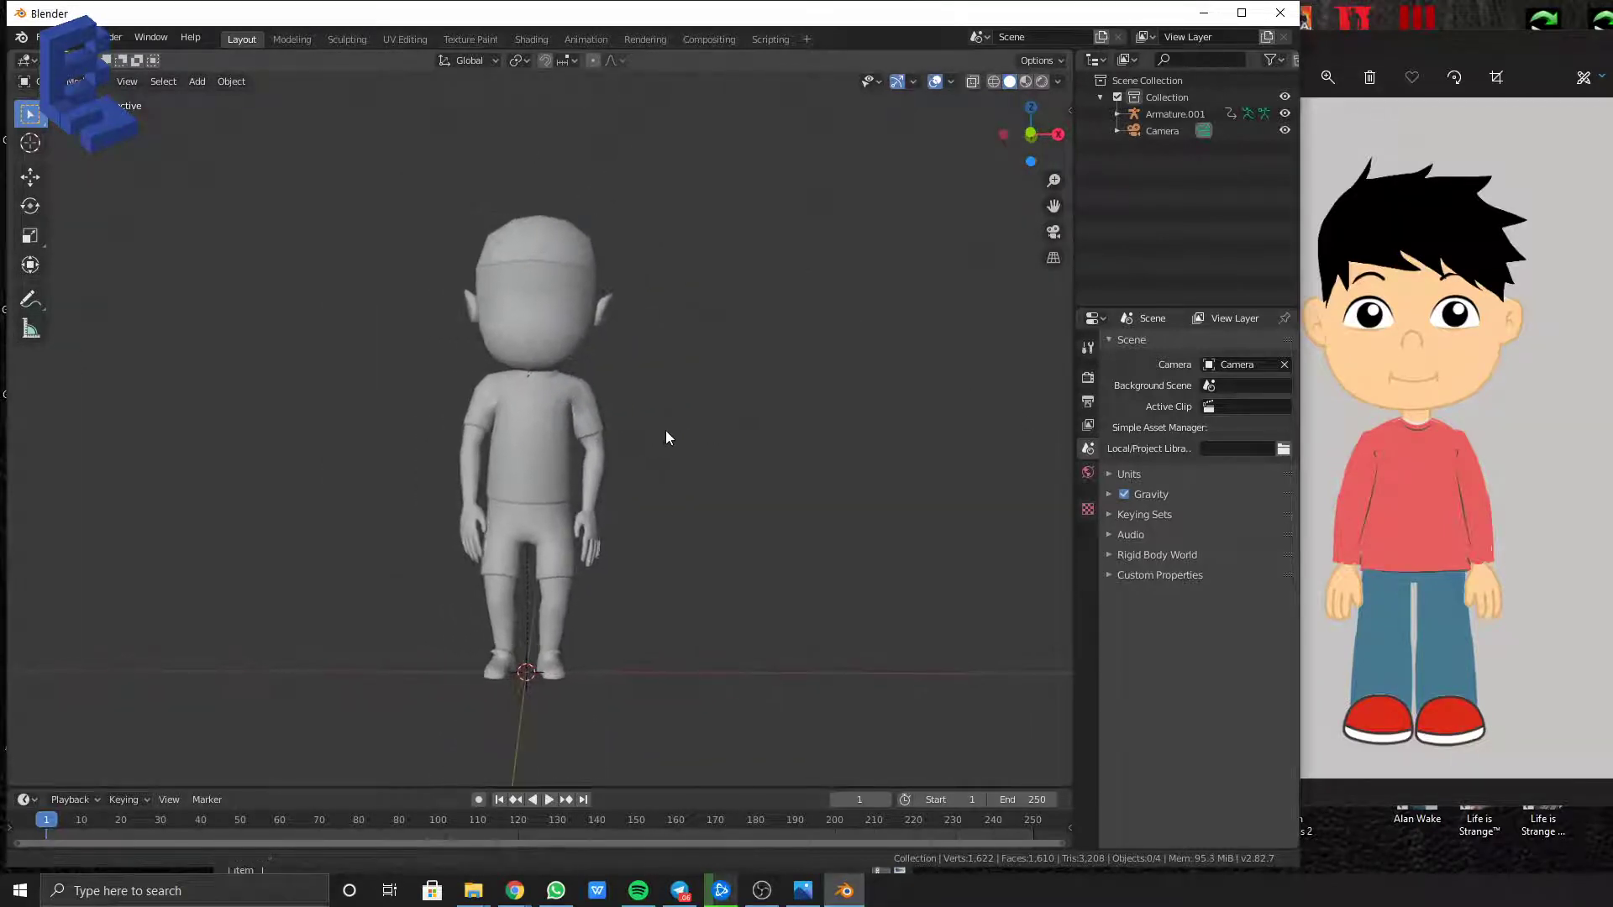
scroll(672, 435, up, 1)
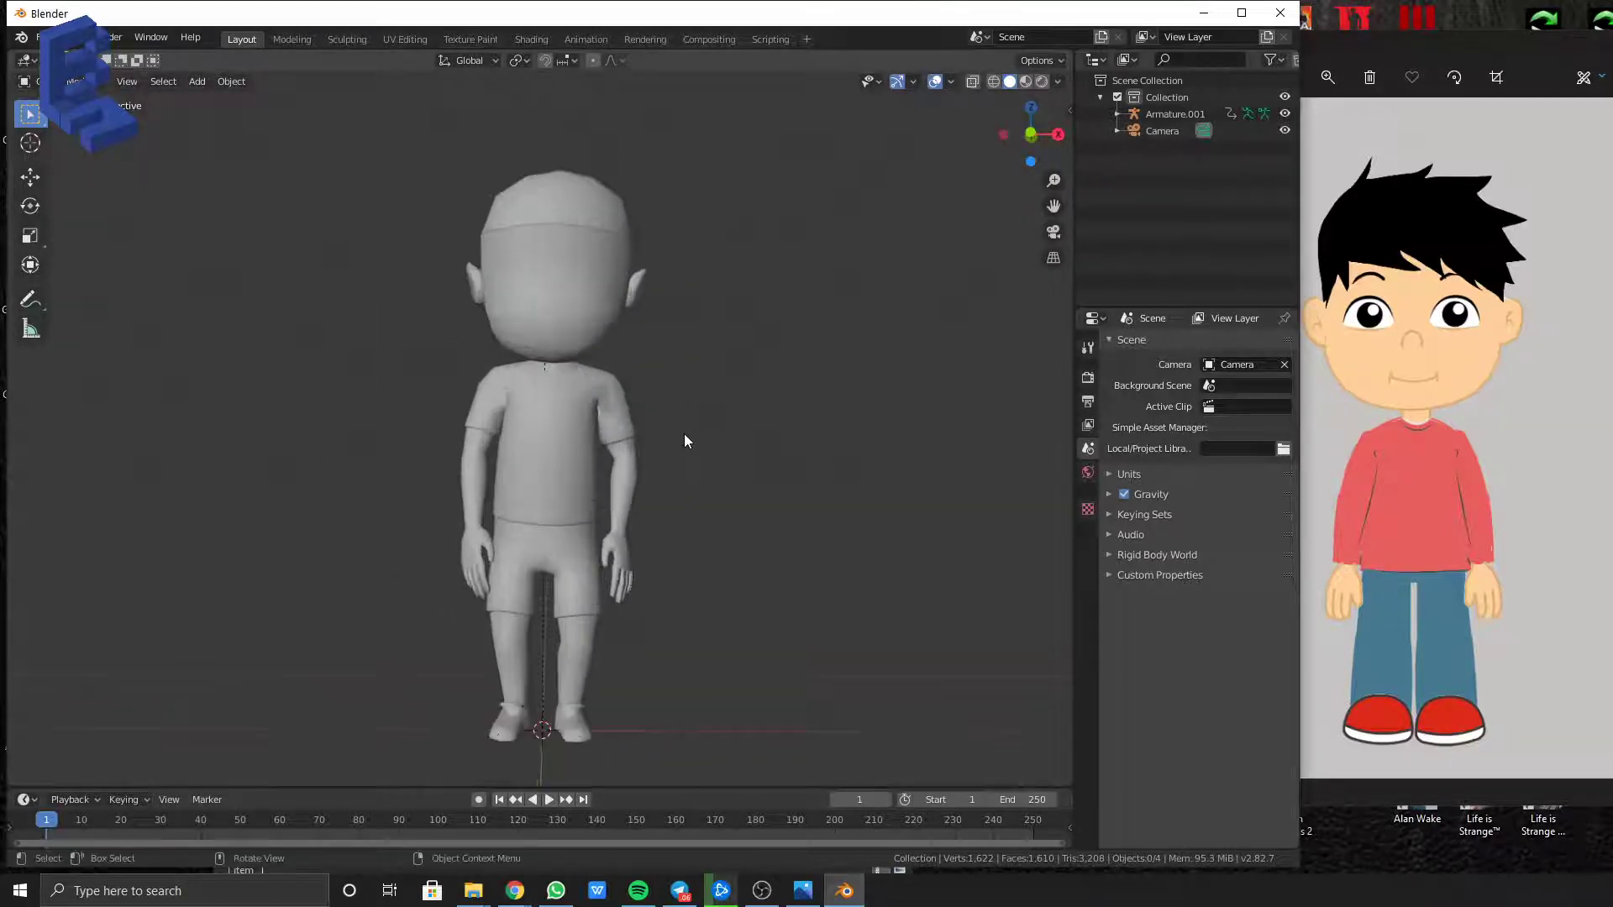
click(1041, 83)
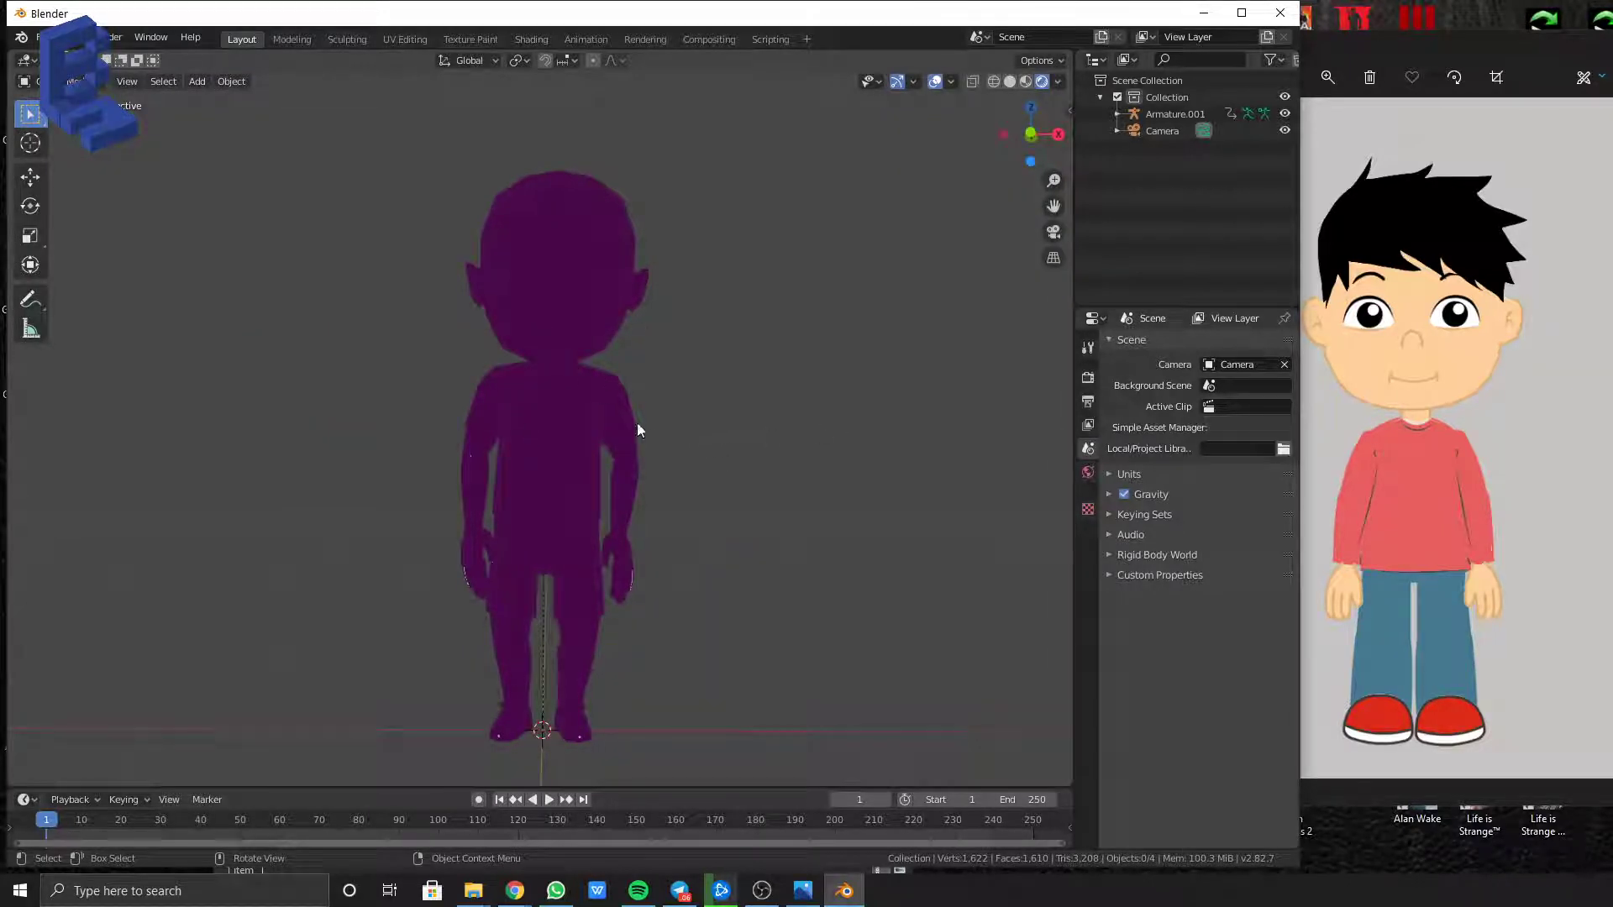
Open the Body mesh's material in the Shading workspace and move its image texture node farther from the shader node
mouse_move(637, 427)
middle_down()
mouse_move(749, 421)
mouse_move(587, 425)
mouse_move(607, 429)
middle_up()
click(606, 428)
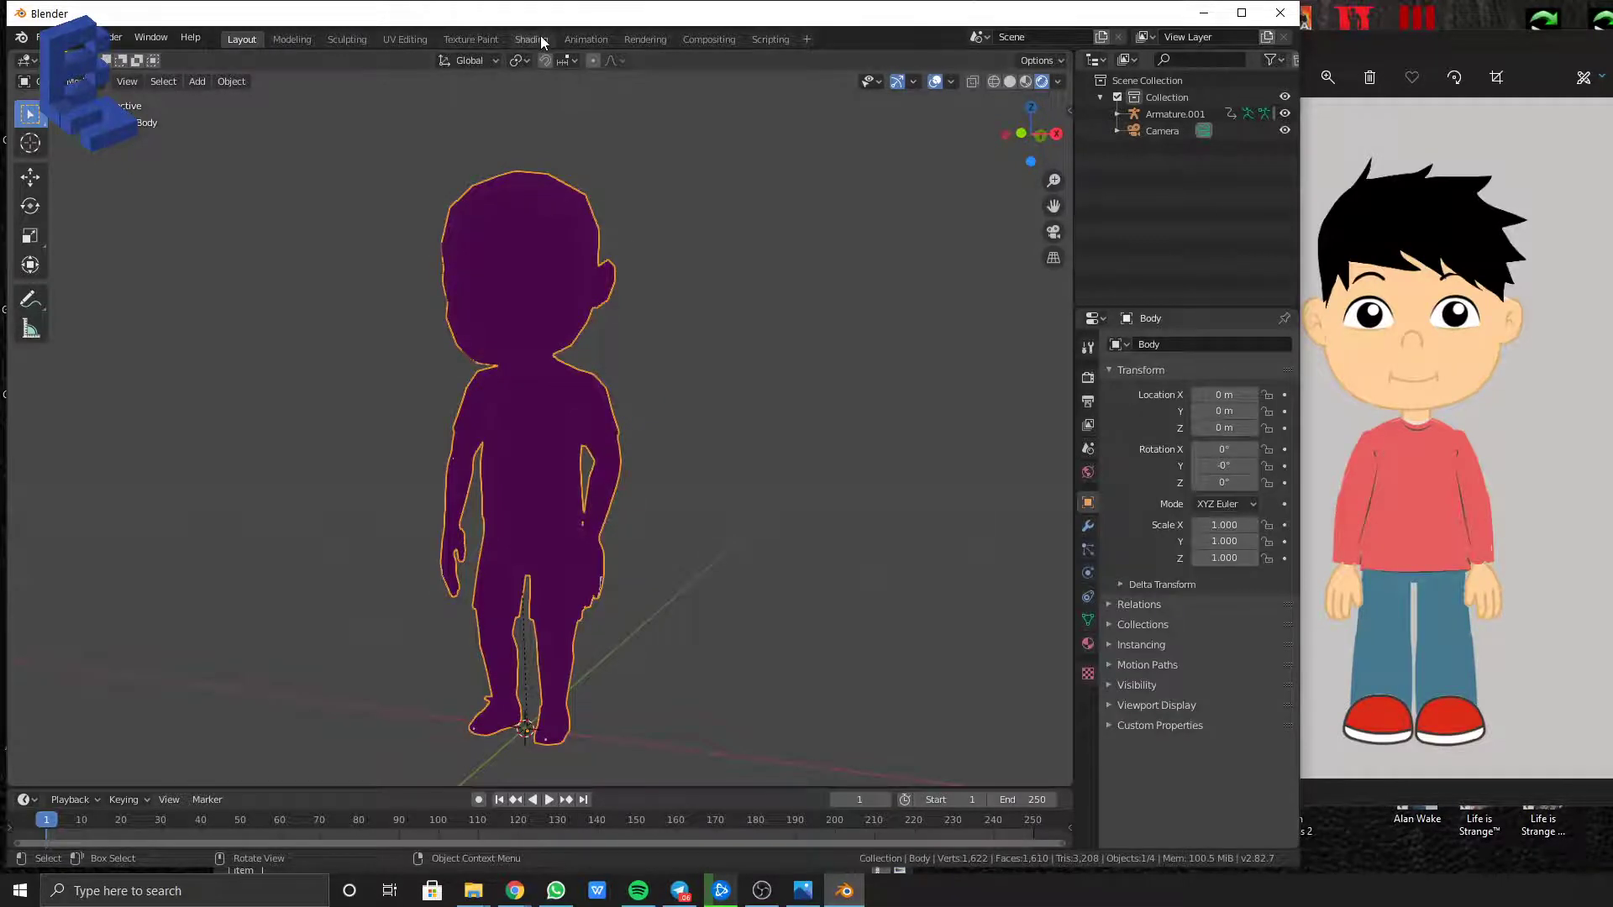
click(534, 39)
scroll(917, 745, down, 4)
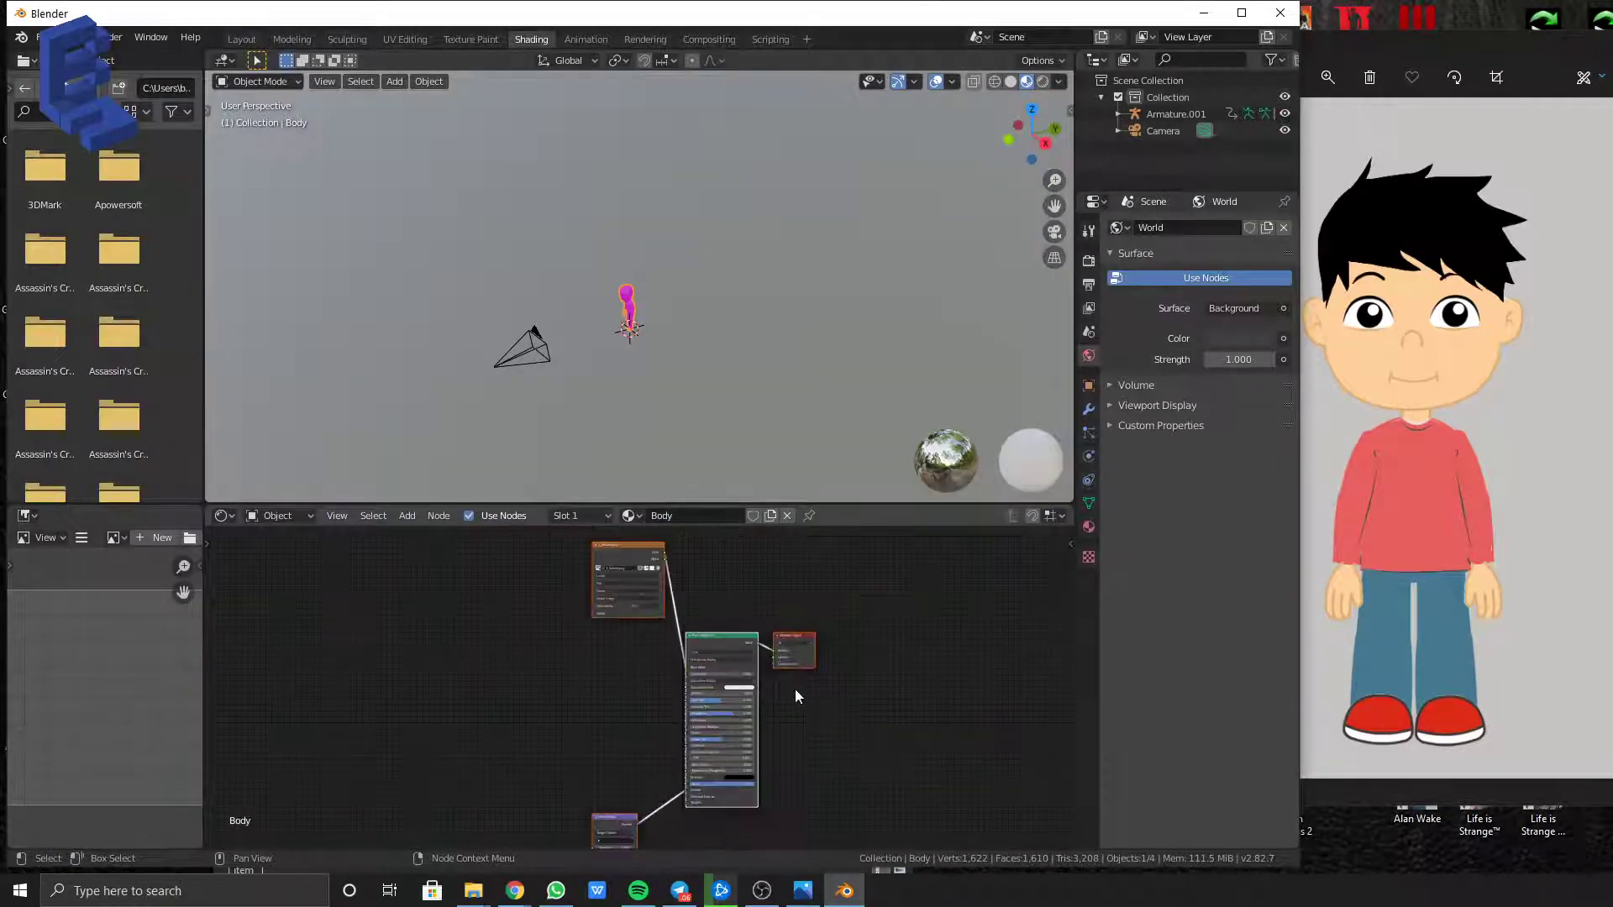
middle_drag(795, 694, 984, 736)
scroll(794, 590, up, 1)
drag(832, 571, 611, 646)
scroll(802, 685, up, 10)
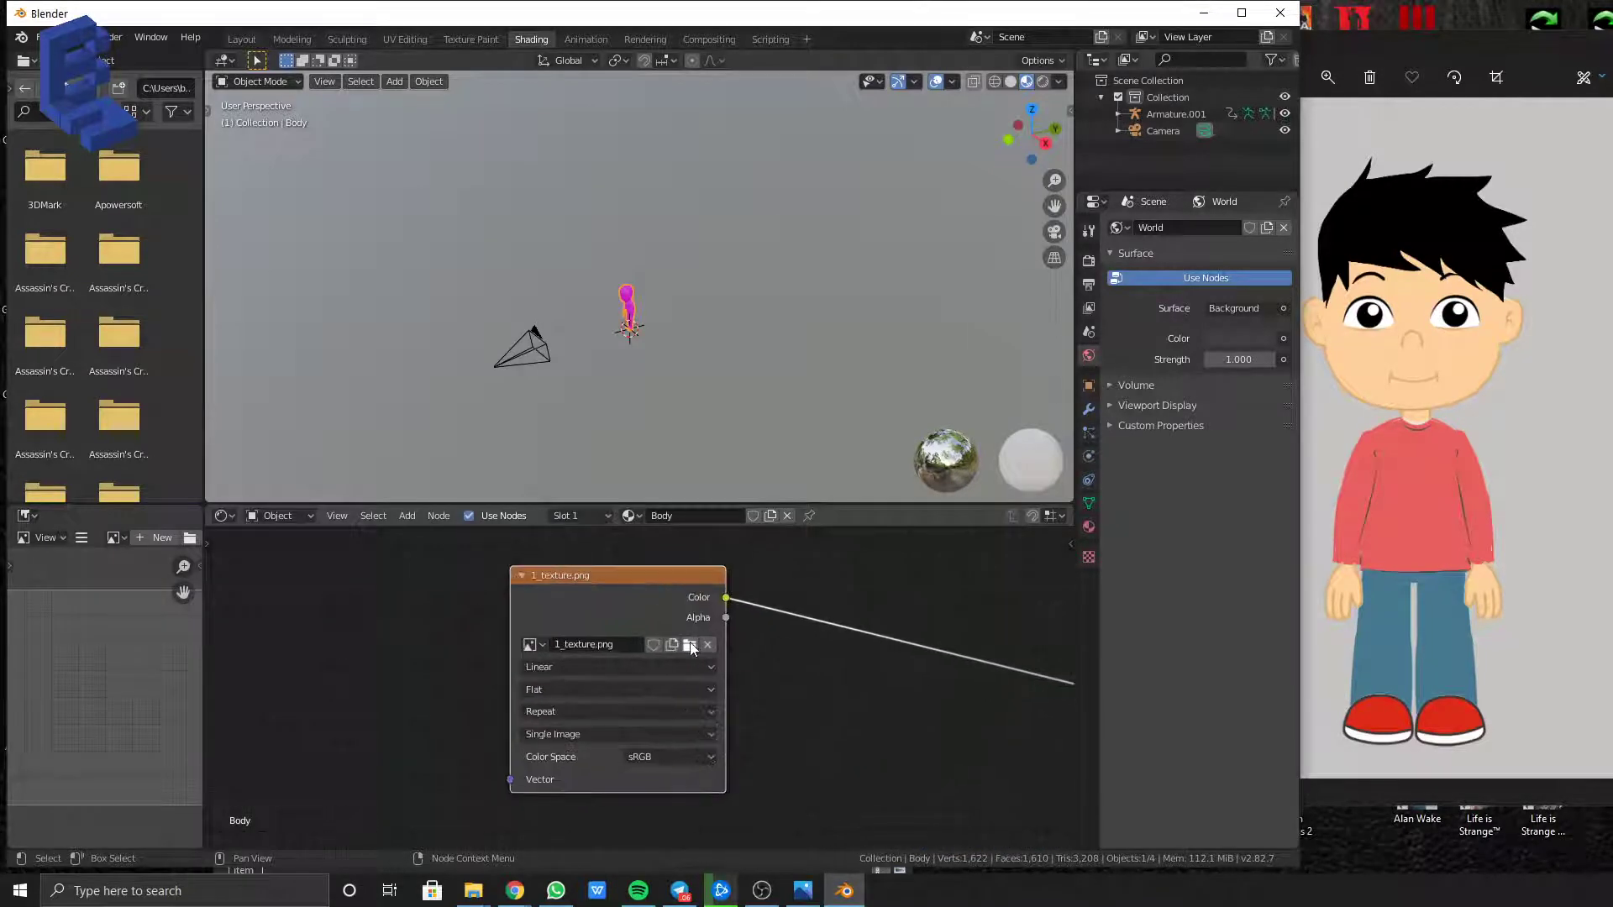
Load 1_texture.png from the character's textures folder into the Body material's image texture node
click(690, 646)
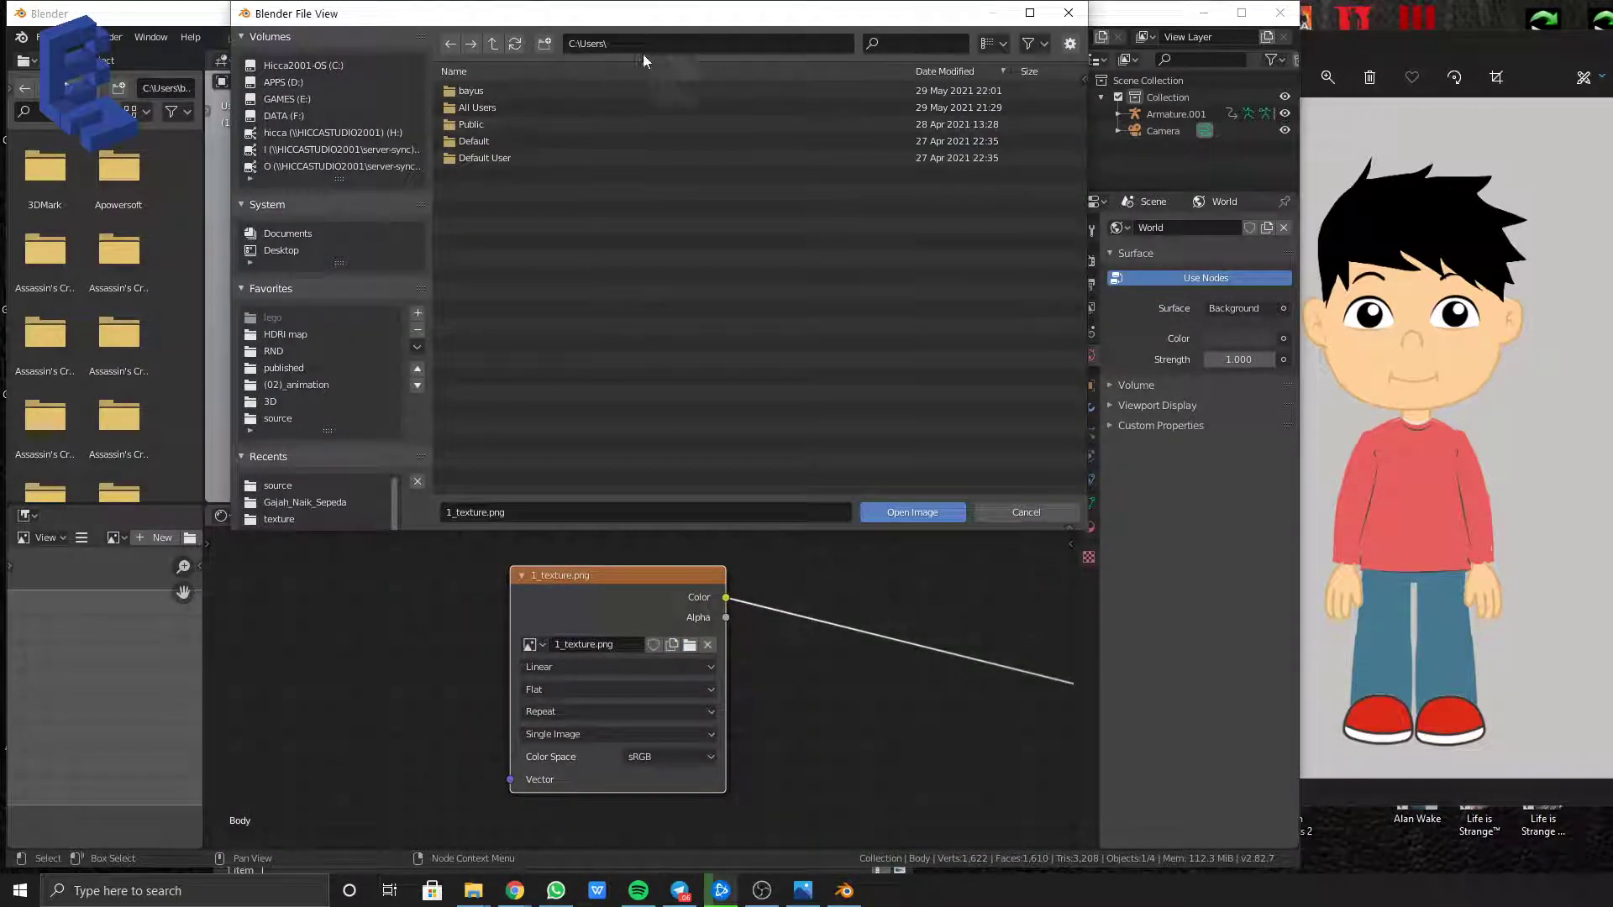
click(650, 47)
key(ctrl+v)
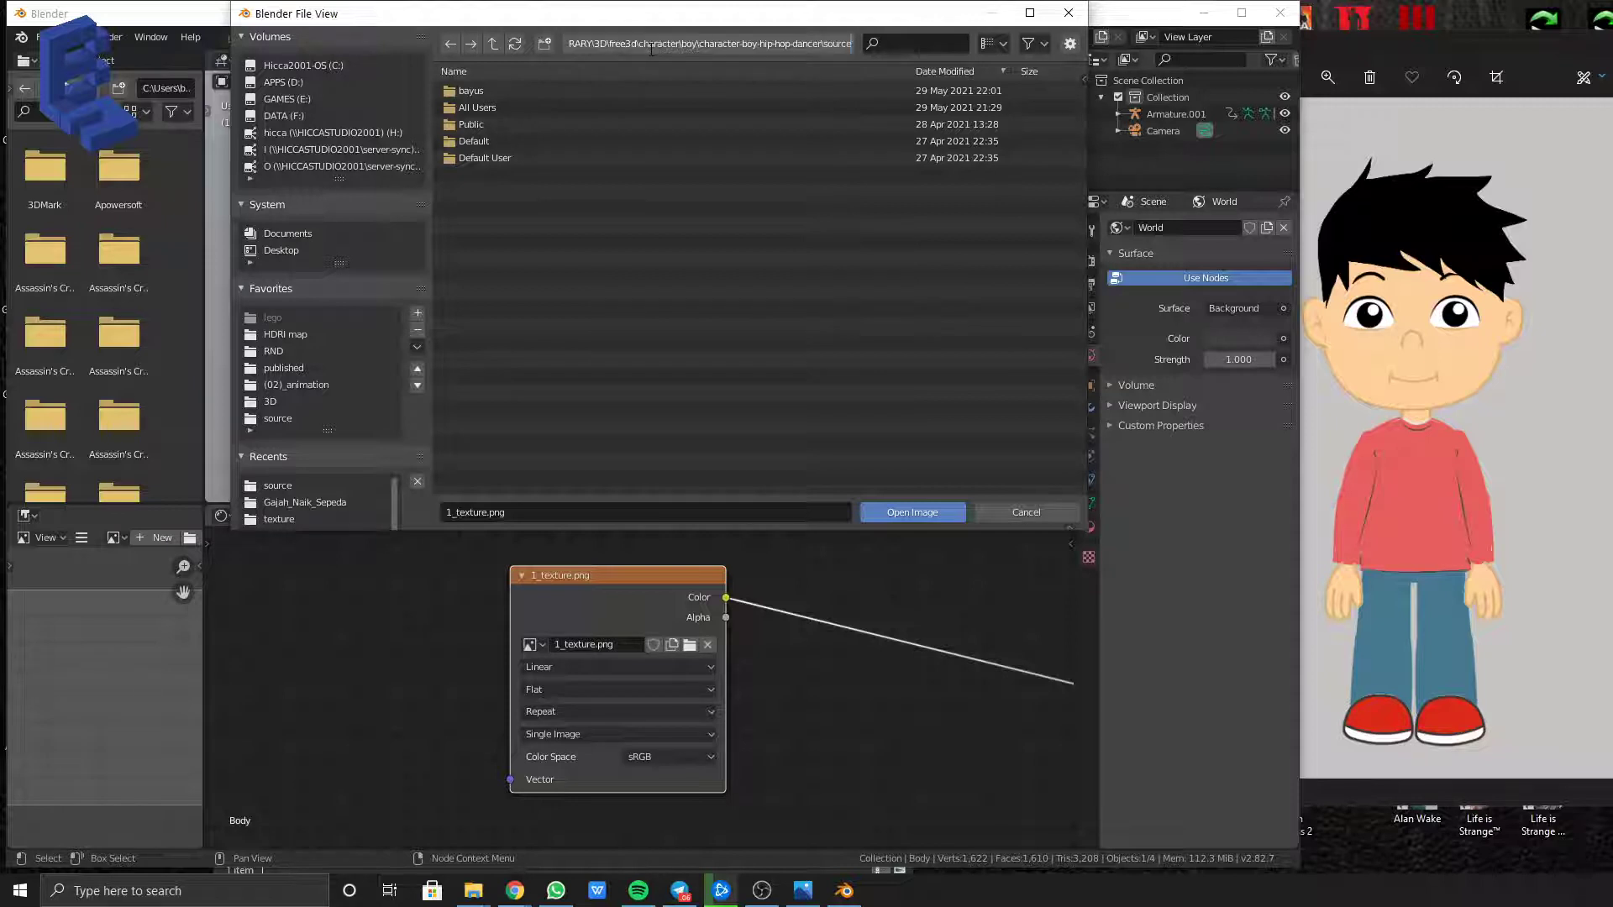
key(Return)
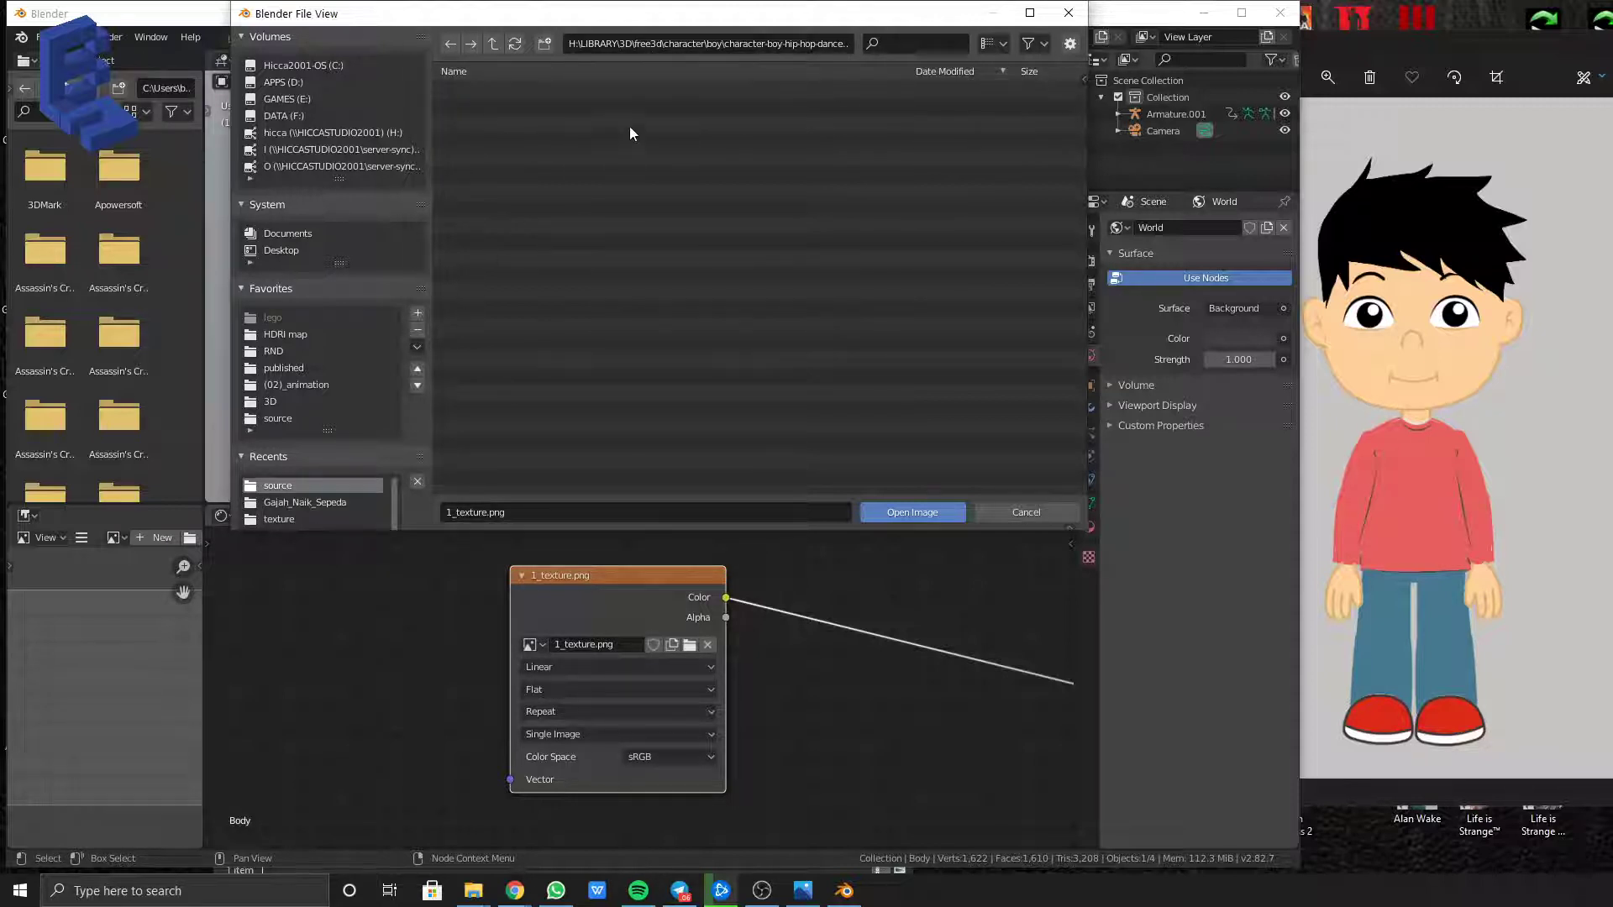
click(493, 44)
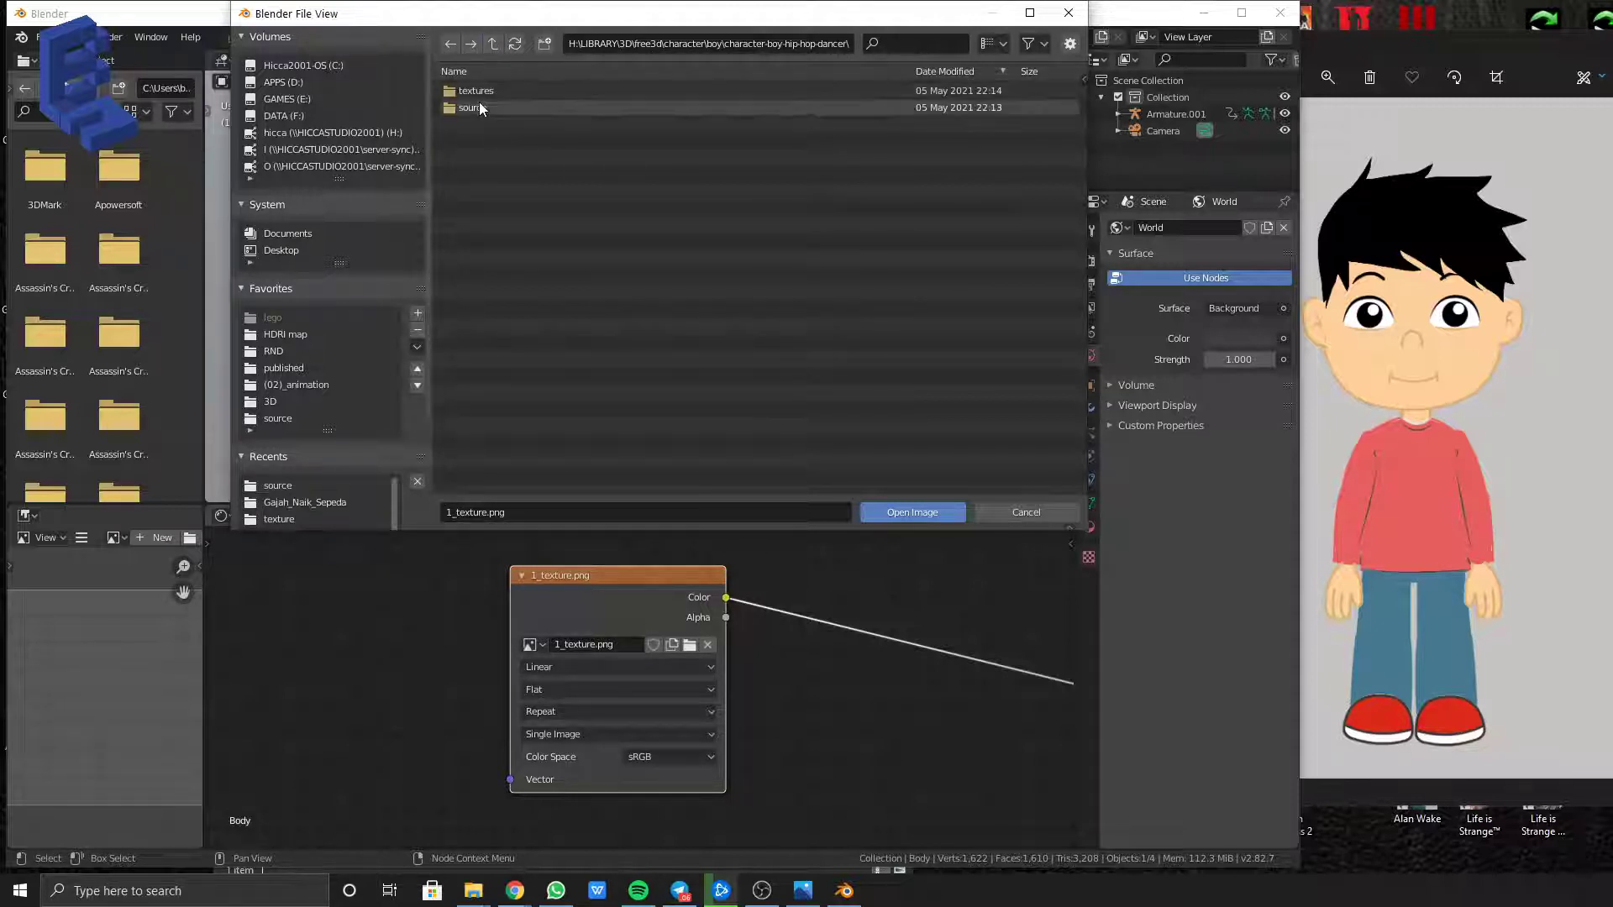
double_click(476, 91)
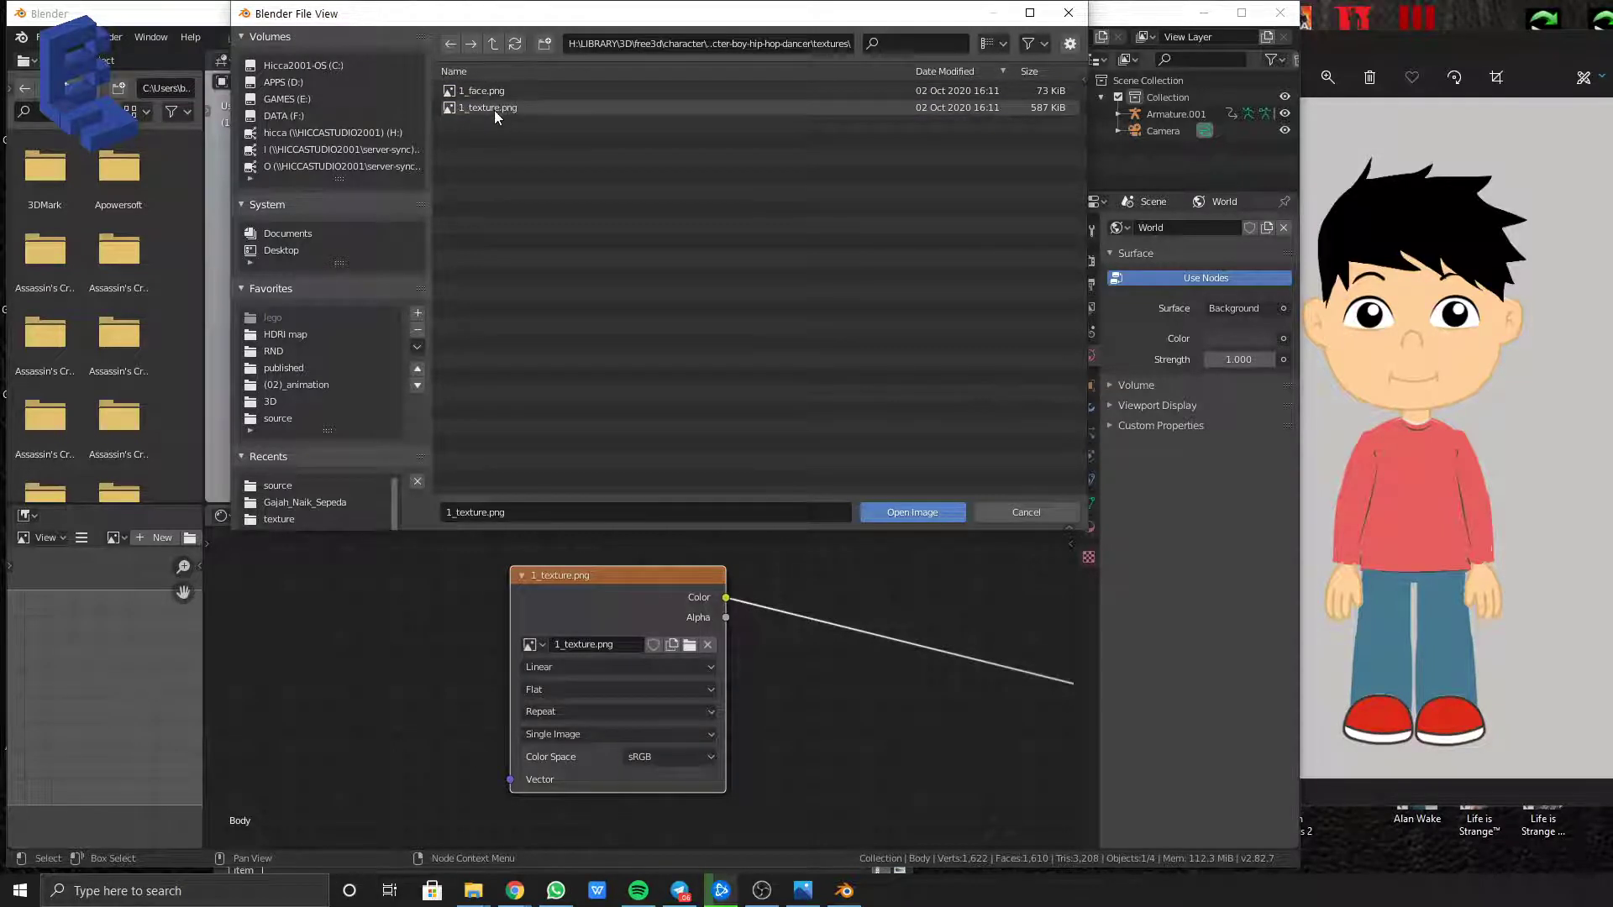
double_click(494, 109)
Select the Face mesh and load 1_face.png from the textures folder into its material's image texture node
scroll(644, 330, up, 3)
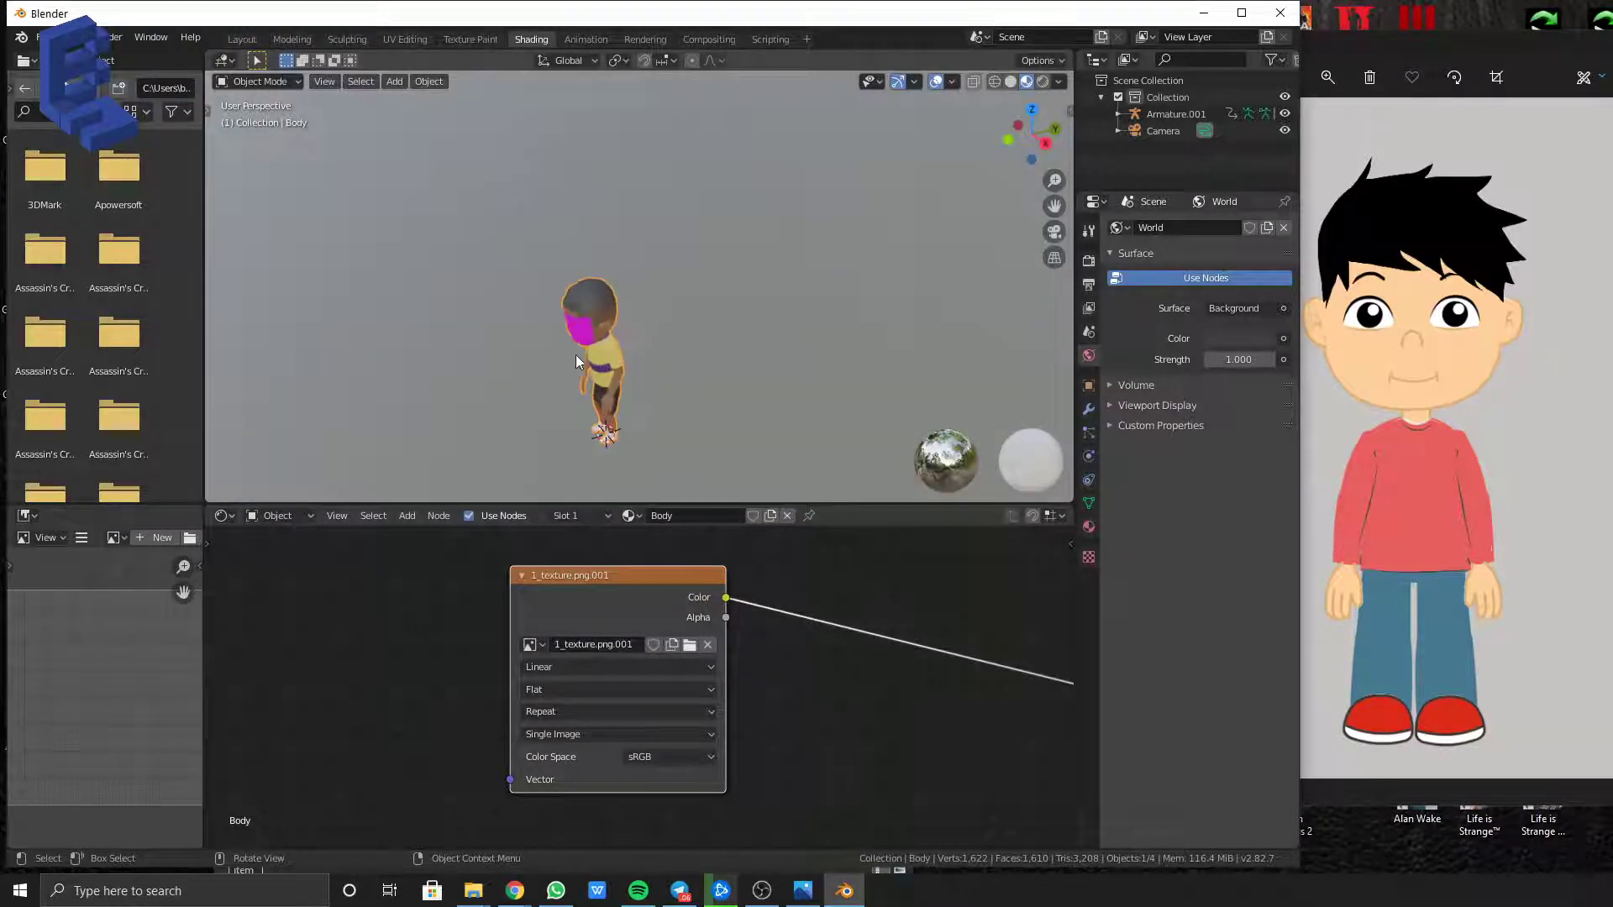
middle_drag(576, 355, 719, 315)
scroll(733, 311, up, 3)
click(732, 311)
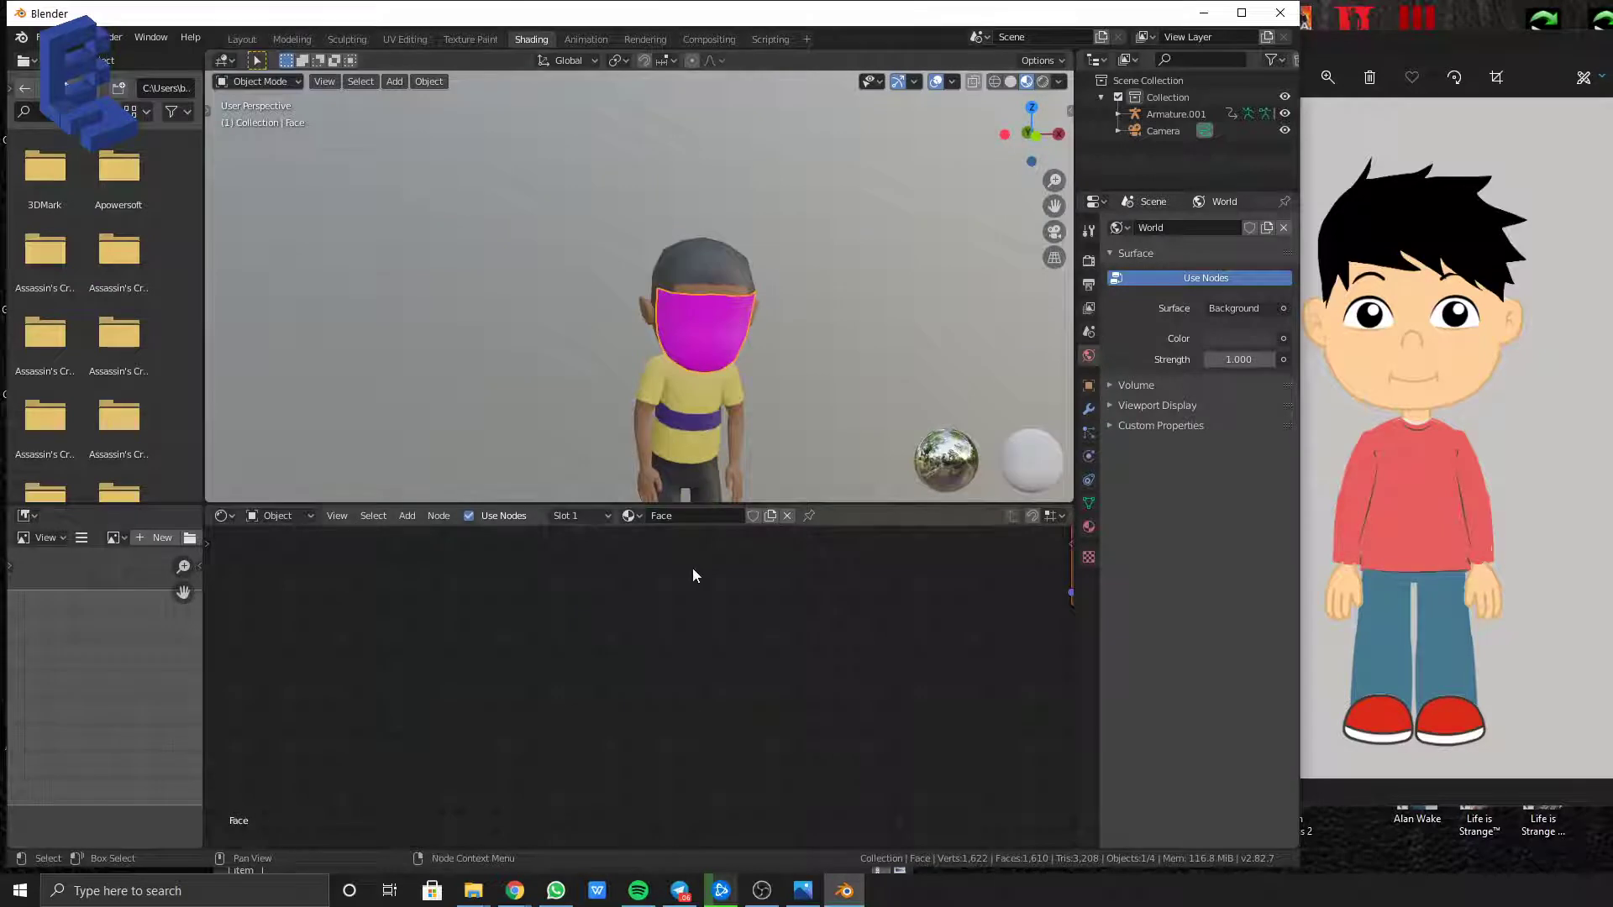
click(1092, 528)
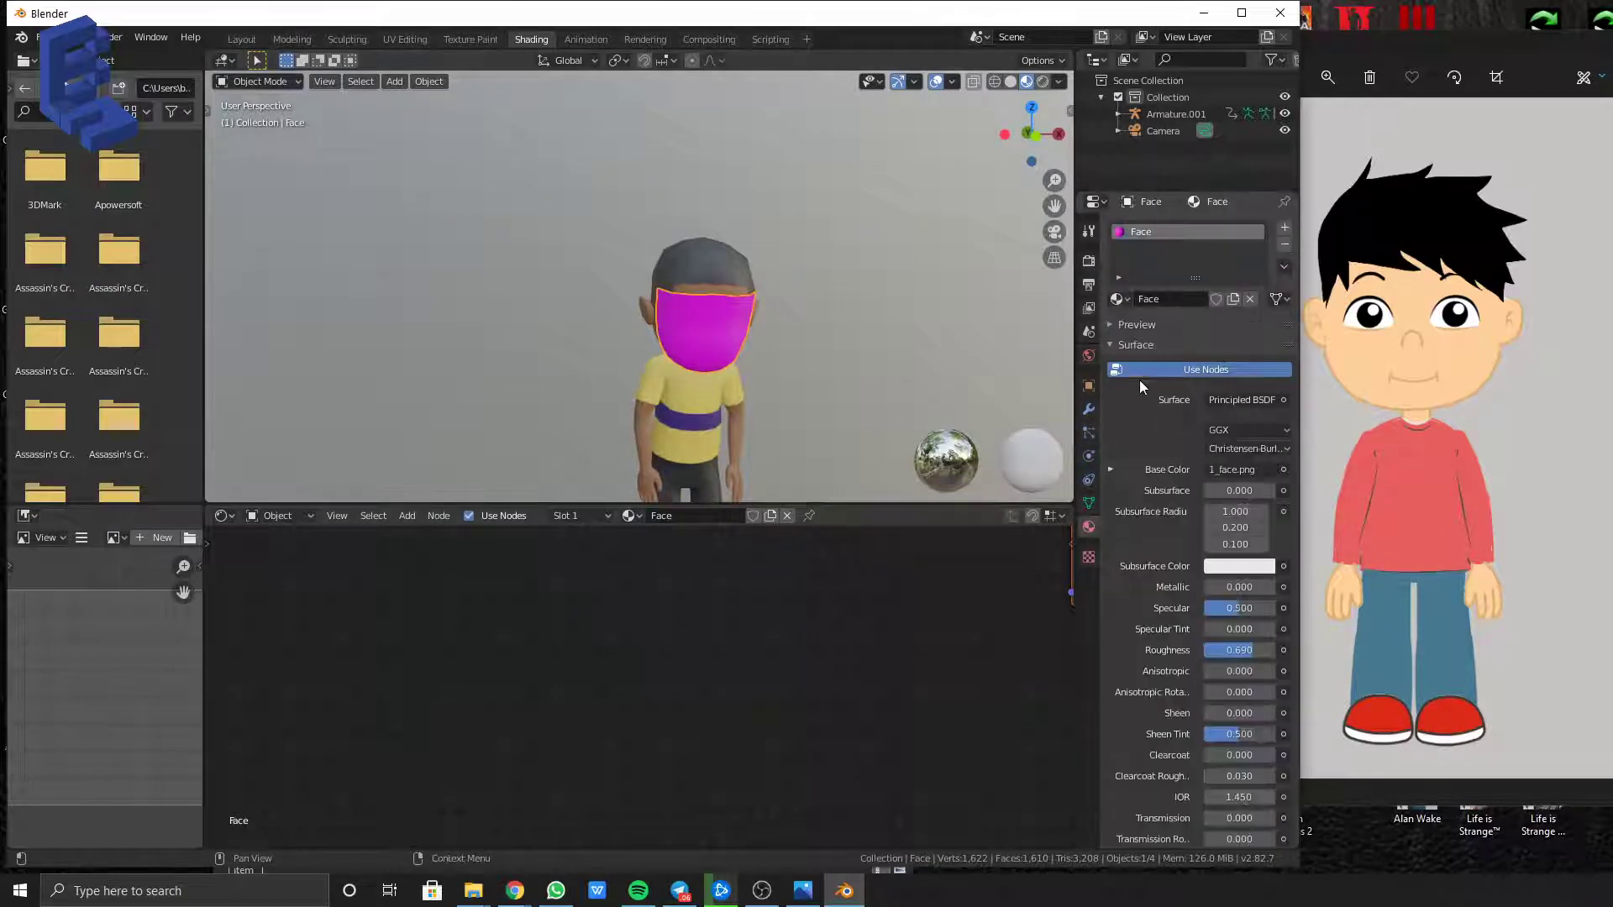
scroll(787, 677, down, 3)
scroll(785, 677, down, 4)
middle_drag(987, 559, 741, 674)
scroll(741, 674, up, 3)
click(800, 662)
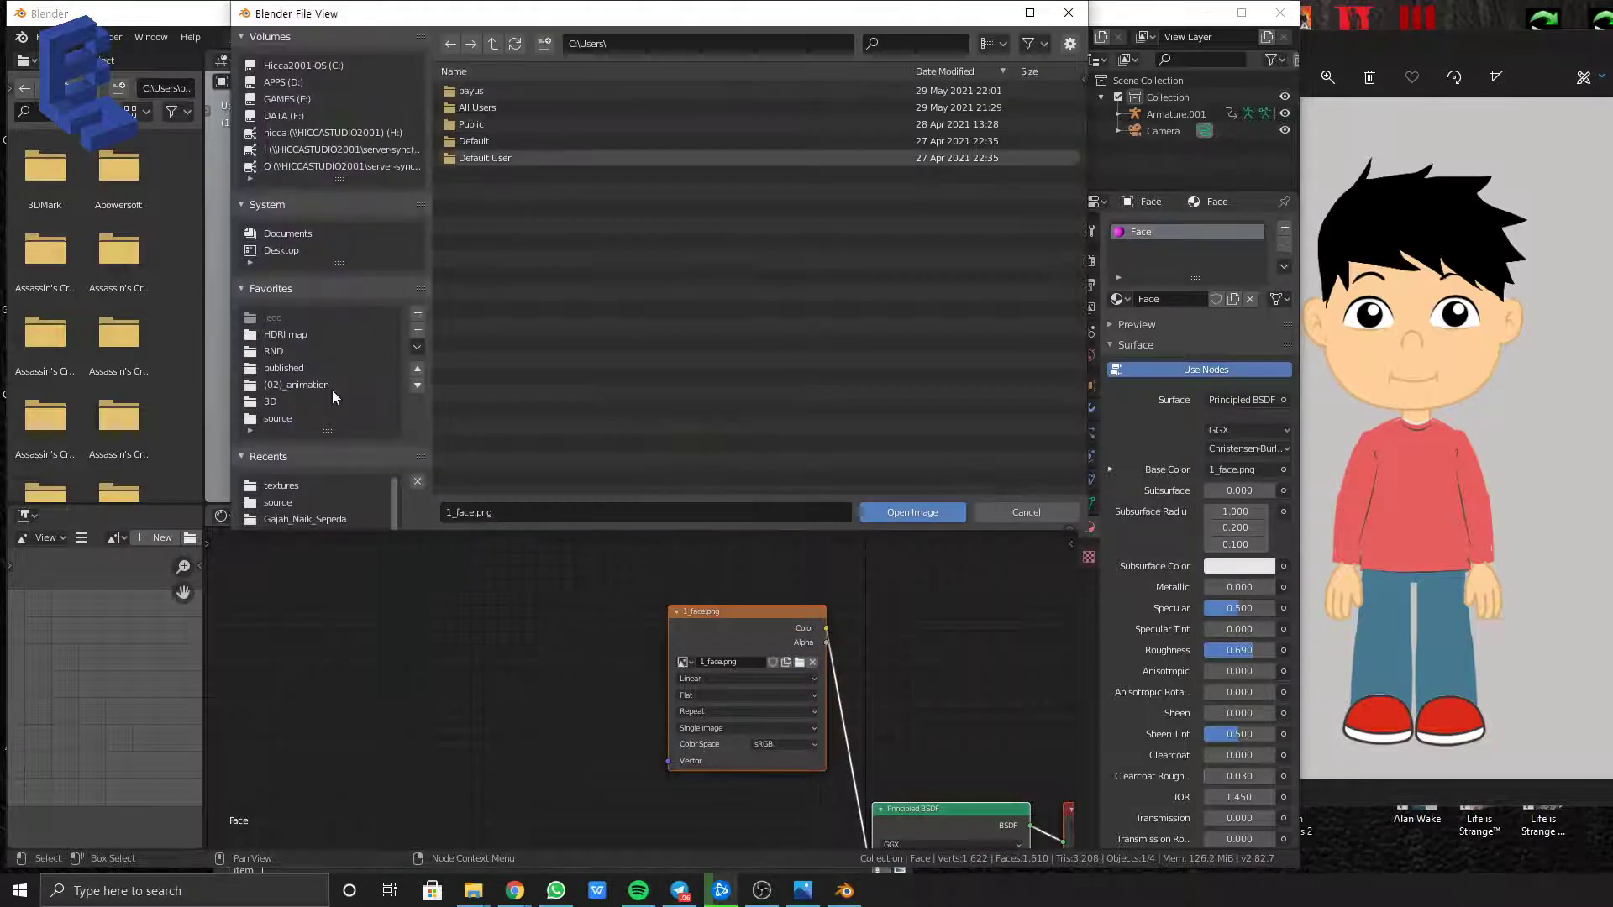
click(286, 488)
double_click(488, 91)
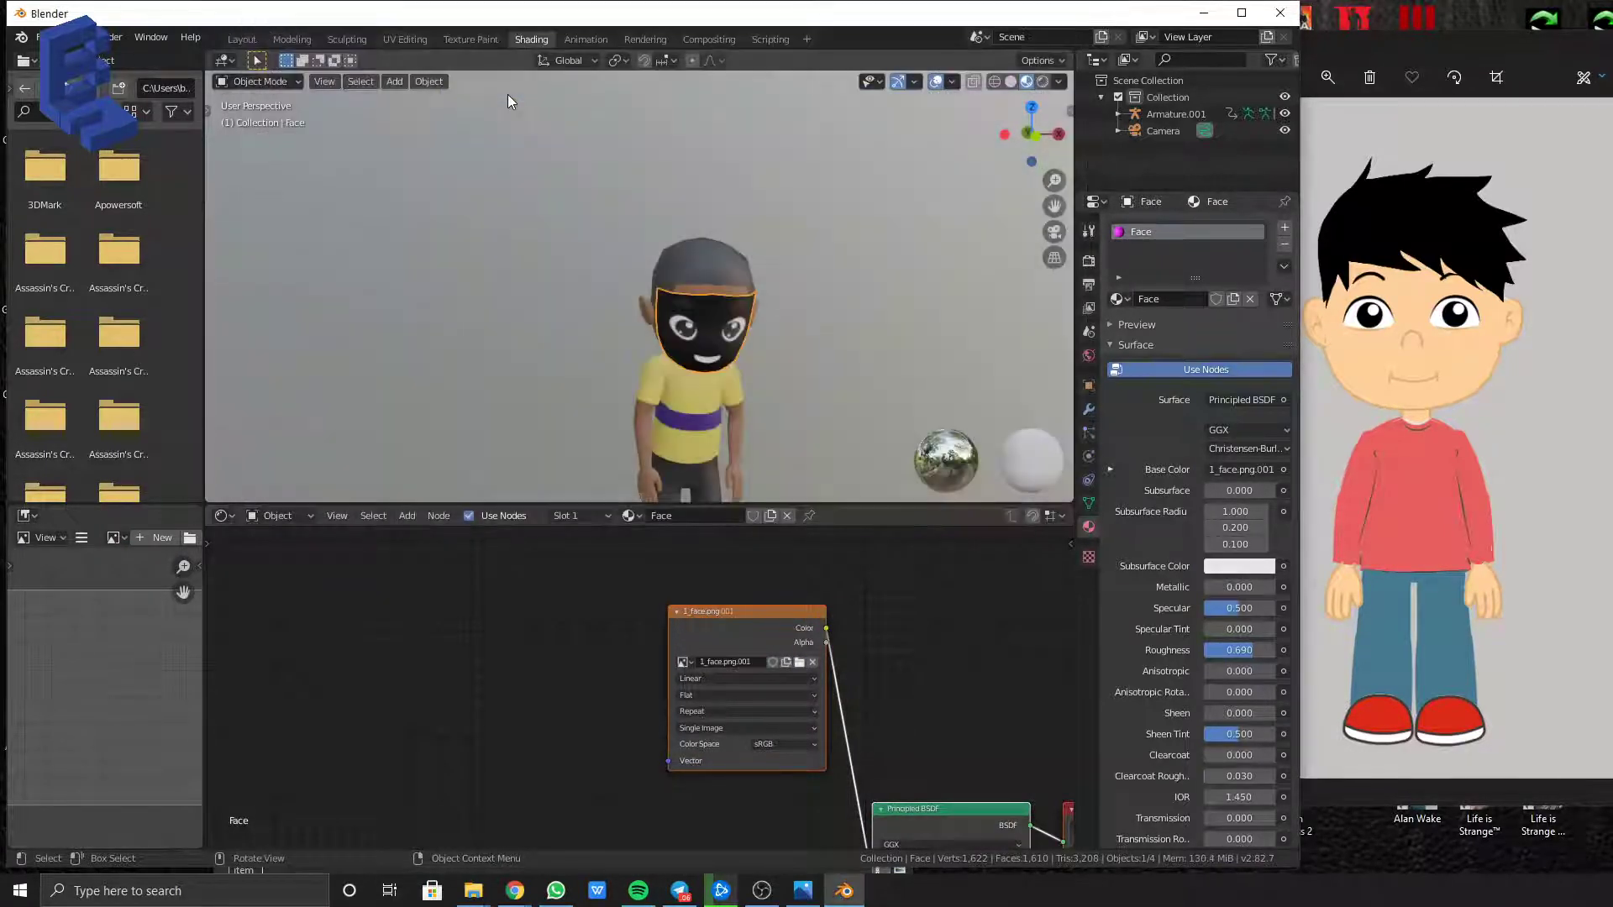
Move the face image texture node farther from the Principled BSDF and link its Alpha output to the shader's Alpha input
middle_drag(967, 701, 684, 601)
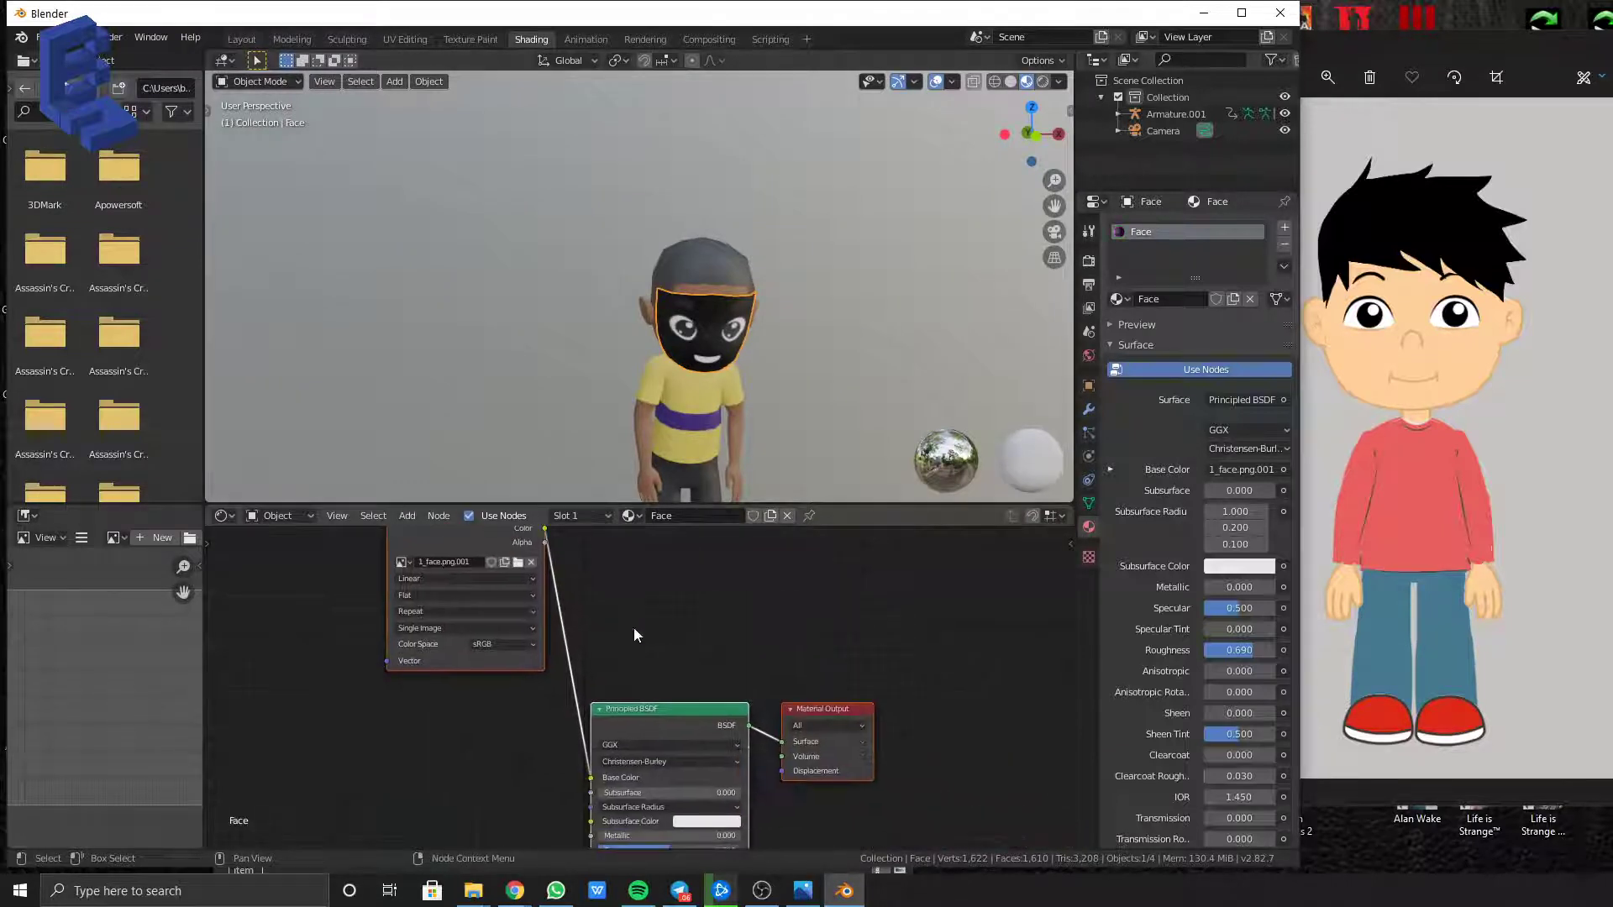
scroll(633, 628, down, 4)
middle_drag(608, 653, 849, 648)
scroll(874, 641, down, 2)
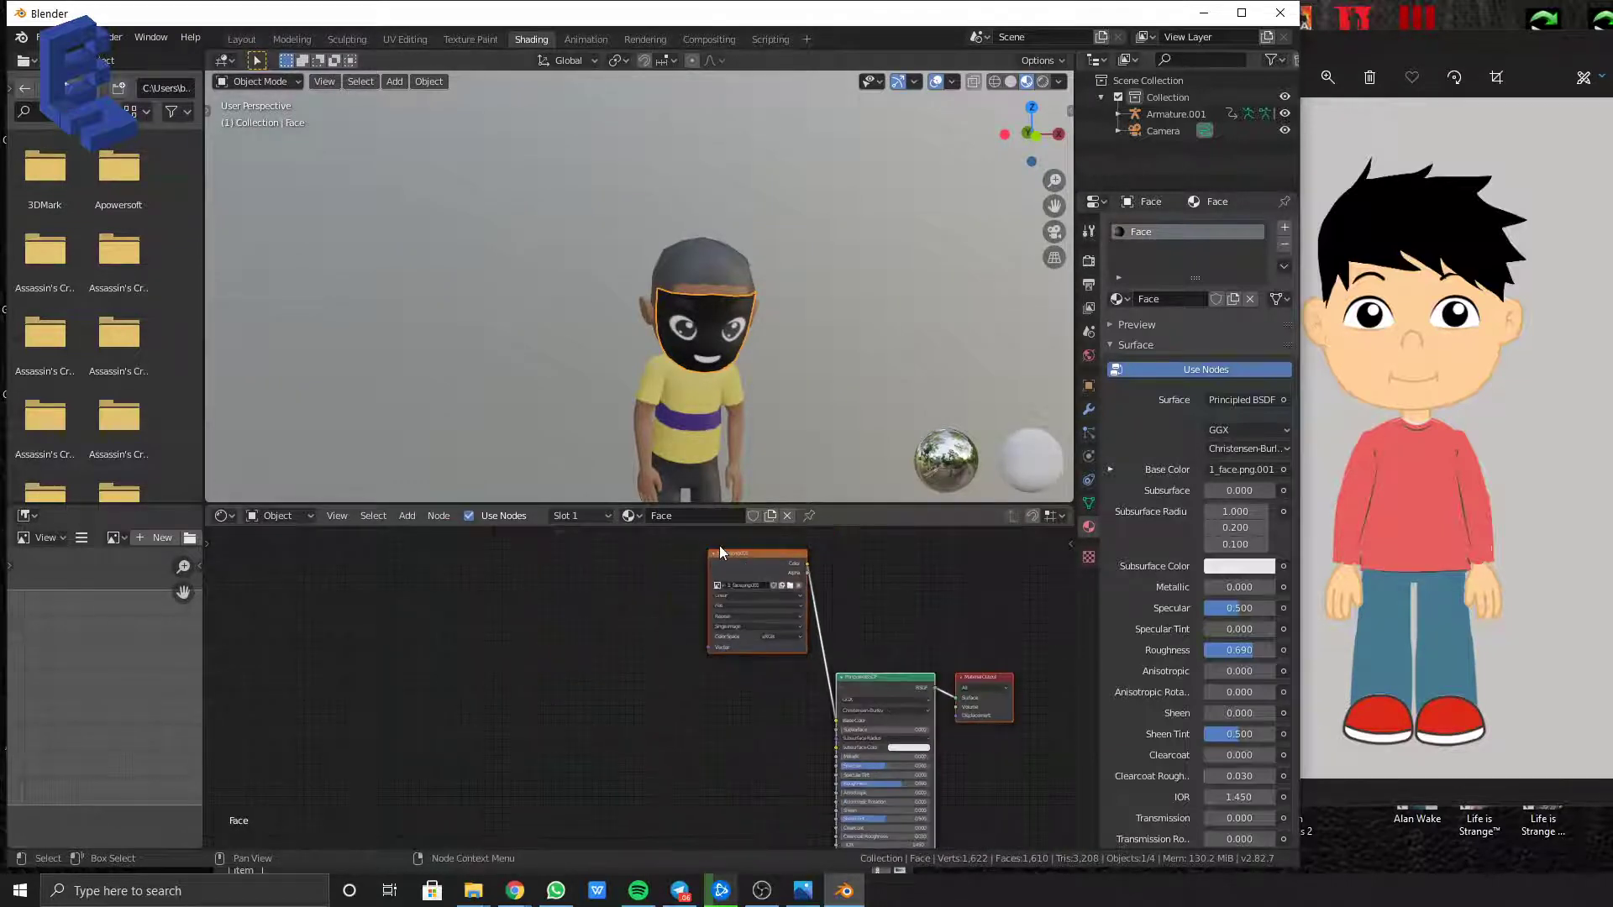
drag(719, 553, 565, 674)
scroll(818, 659, up, 2)
shift+middle_drag(773, 781, 703, 731)
drag(636, 591, 871, 828)
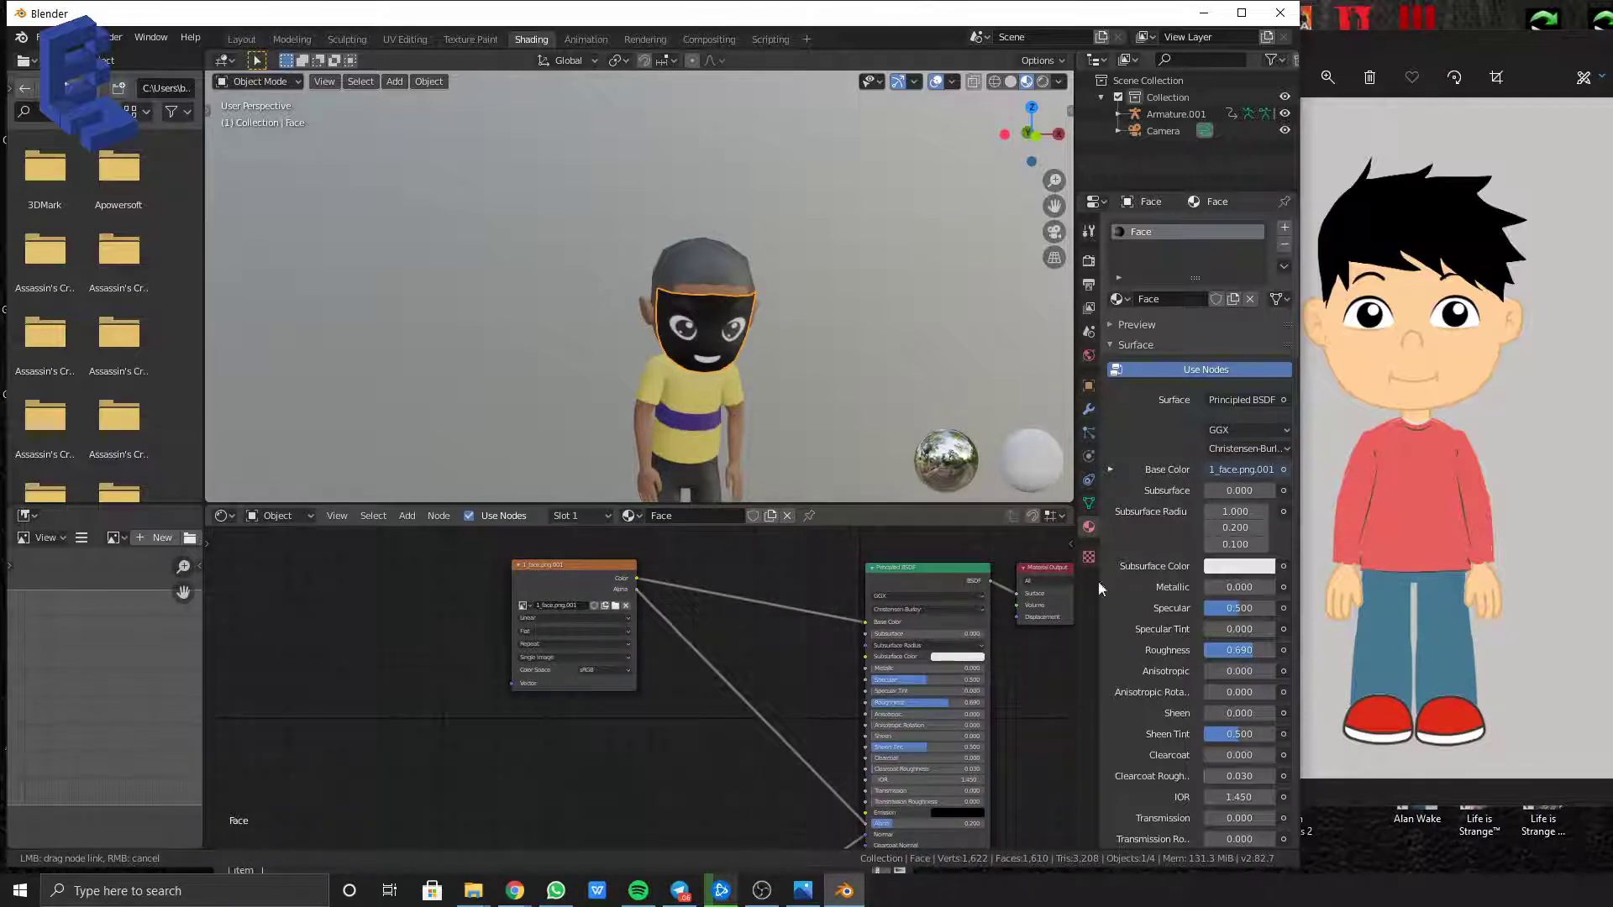
Set the Face material's blend mode to Alpha Blend
scroll(1164, 642, down, 10)
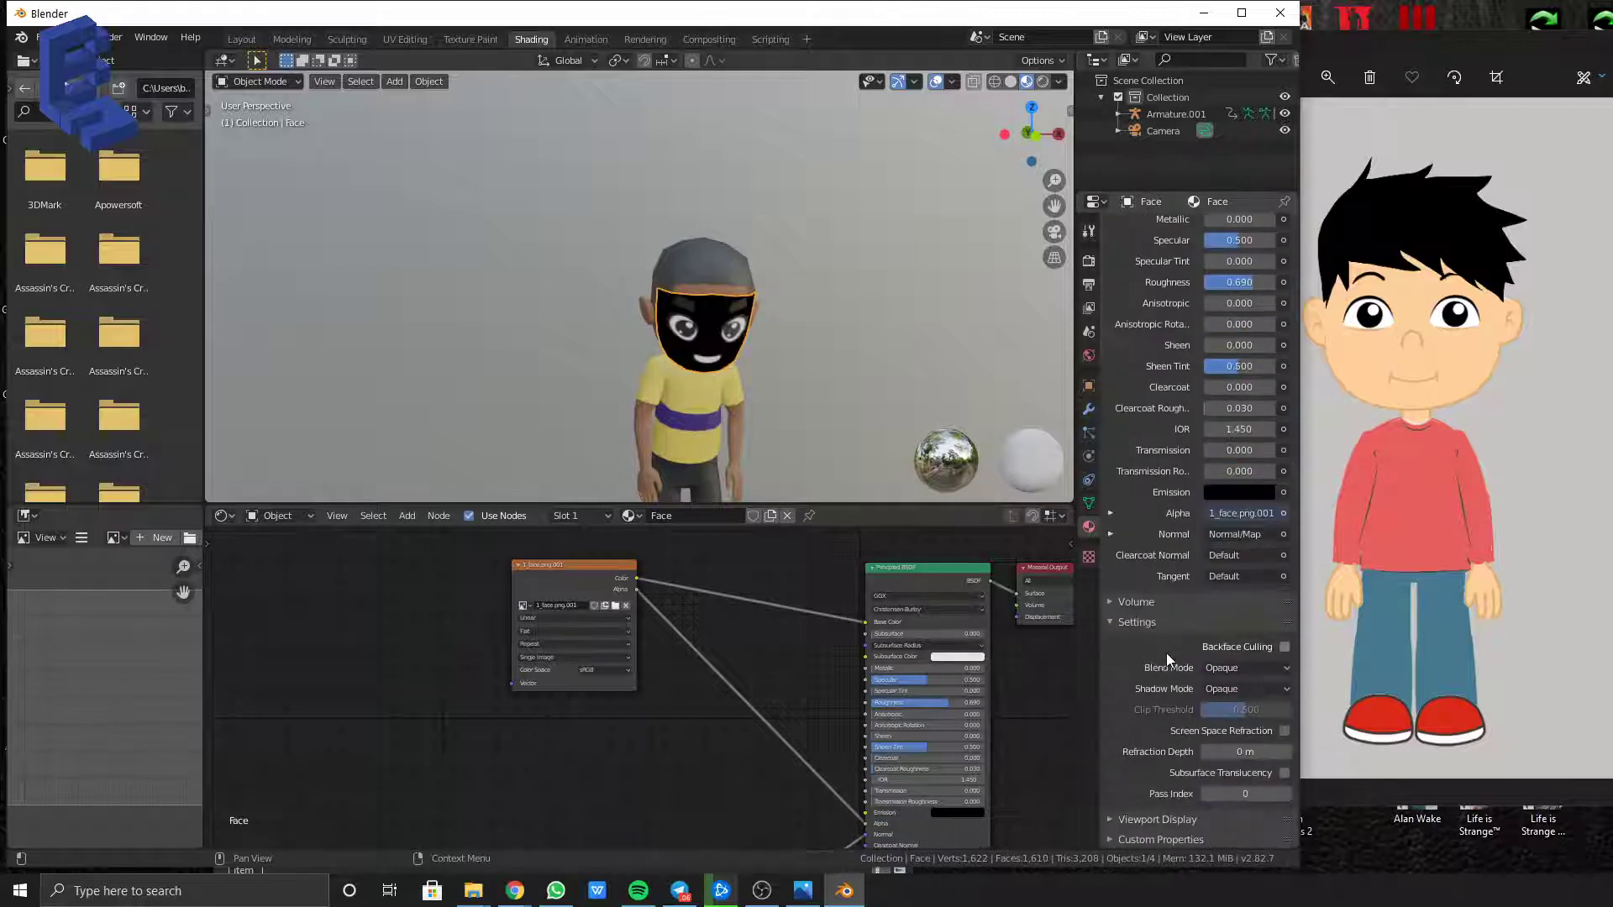
click(1249, 668)
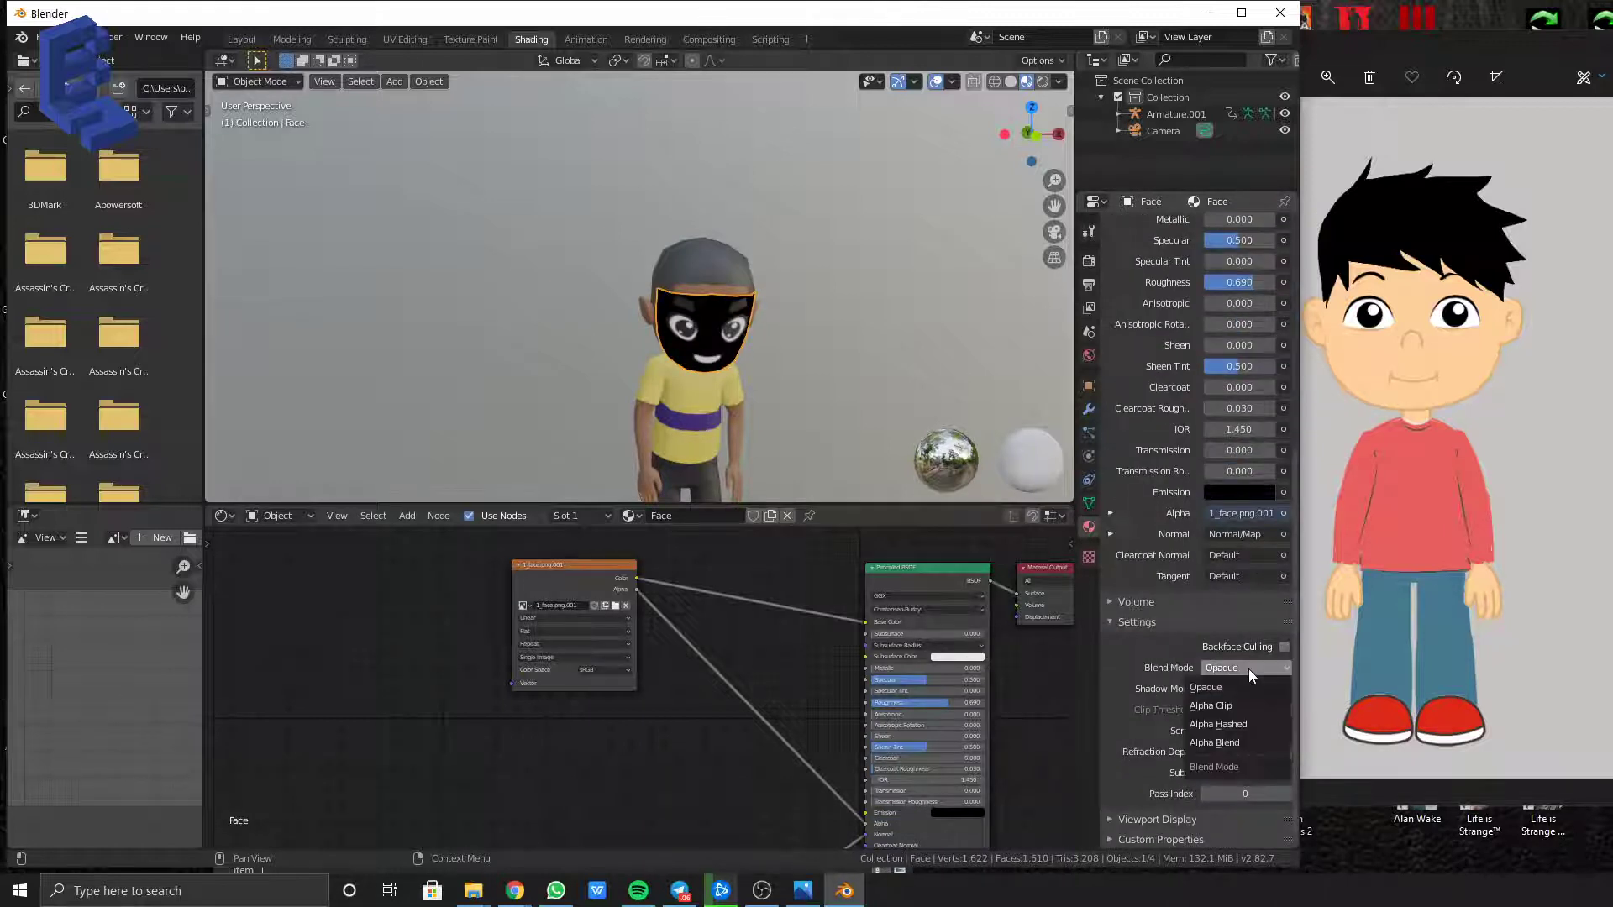
click(1231, 742)
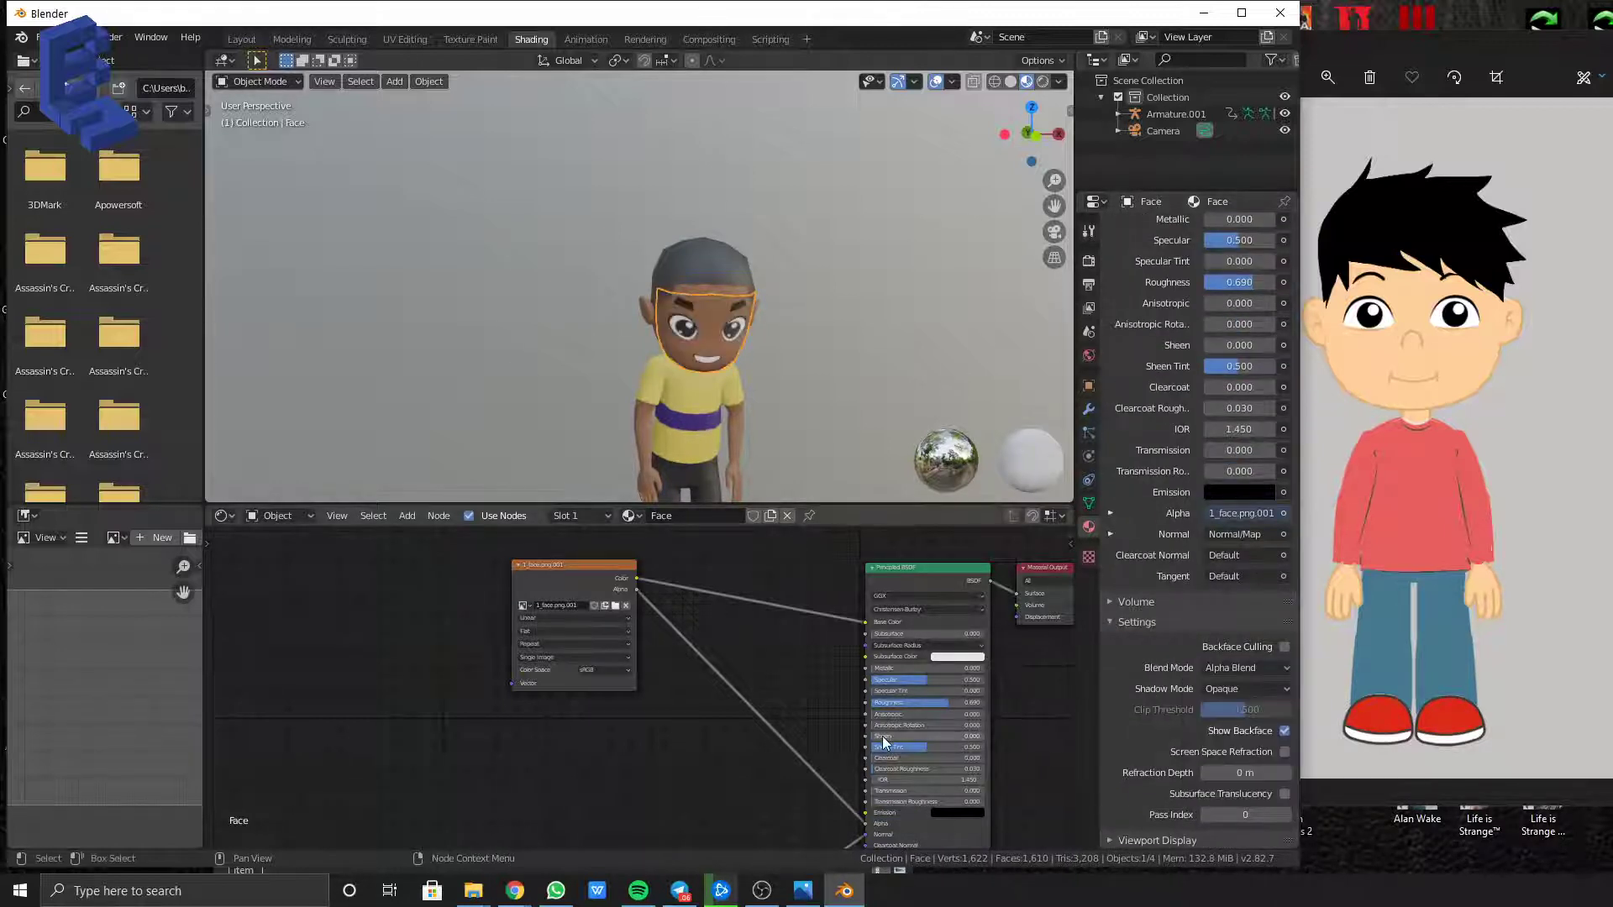
Deselect the face and examine the textured character from the front, from head to feet
click(842, 362)
shift+middle_drag(844, 363, 736, 317)
scroll(736, 317, up, 3)
scroll(795, 299, down, 4)
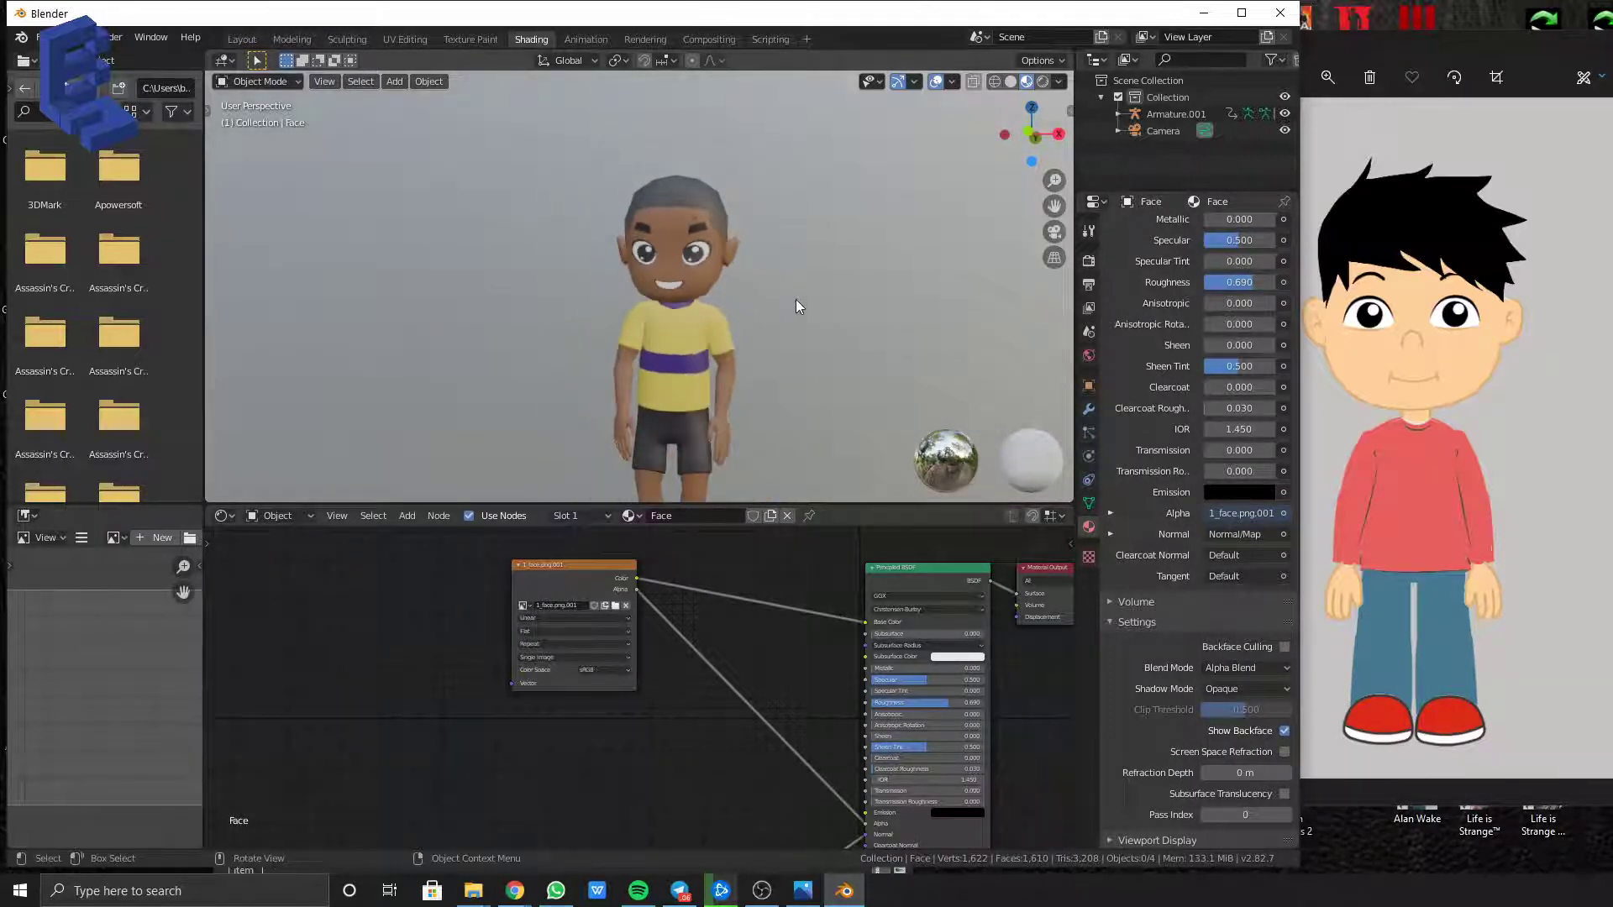
shift+middle_drag(810, 303, 837, 282)
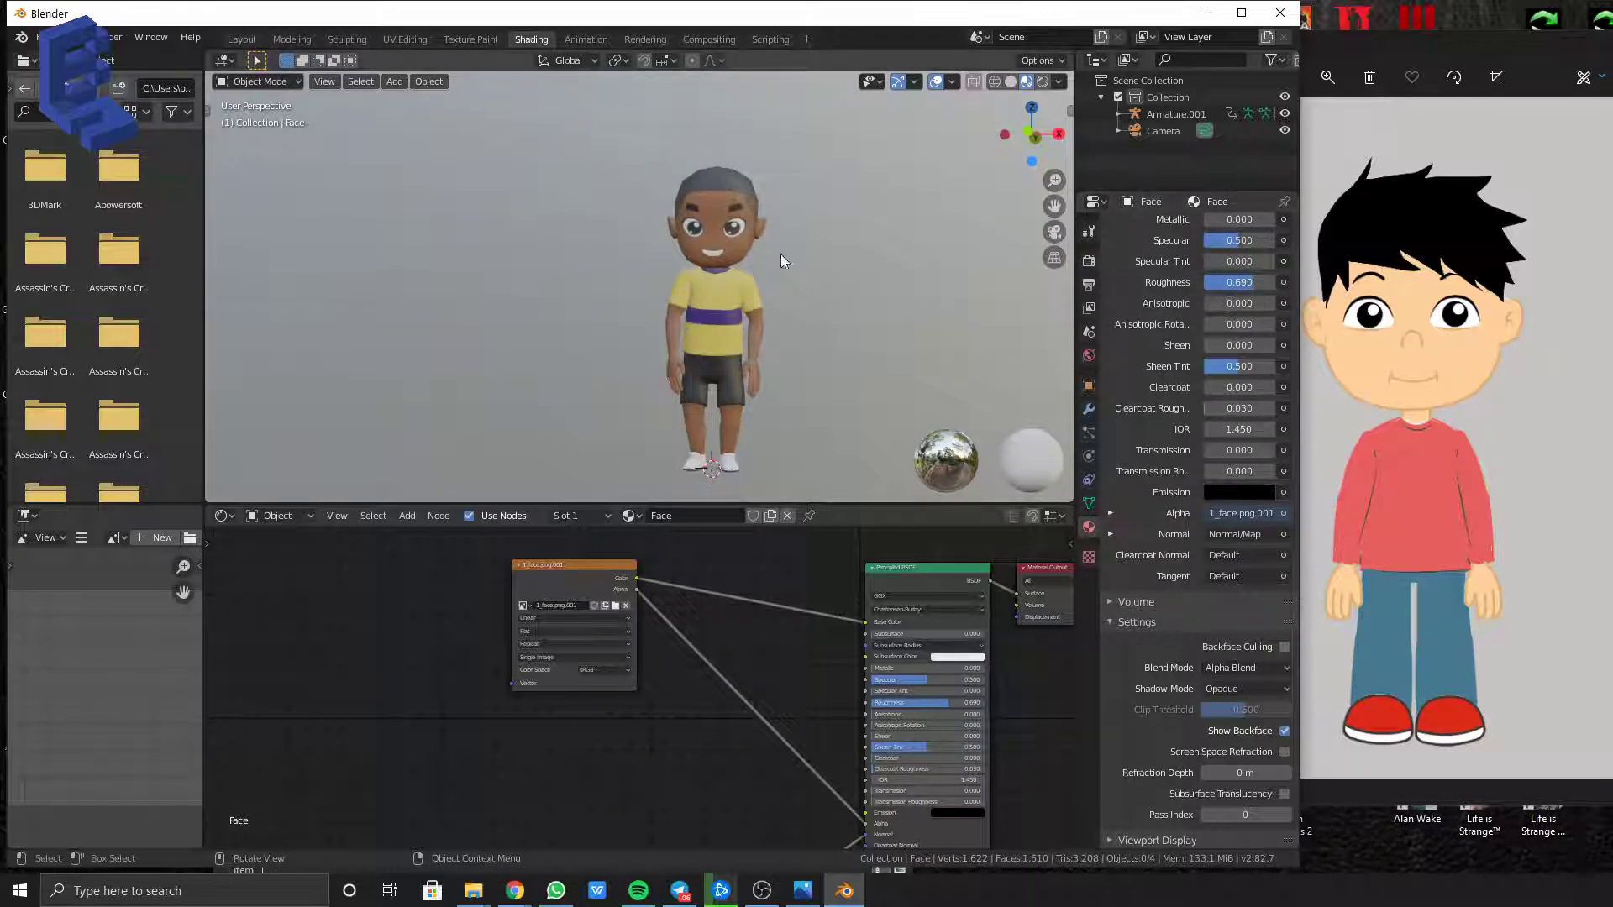
scroll(738, 230, up, 1)
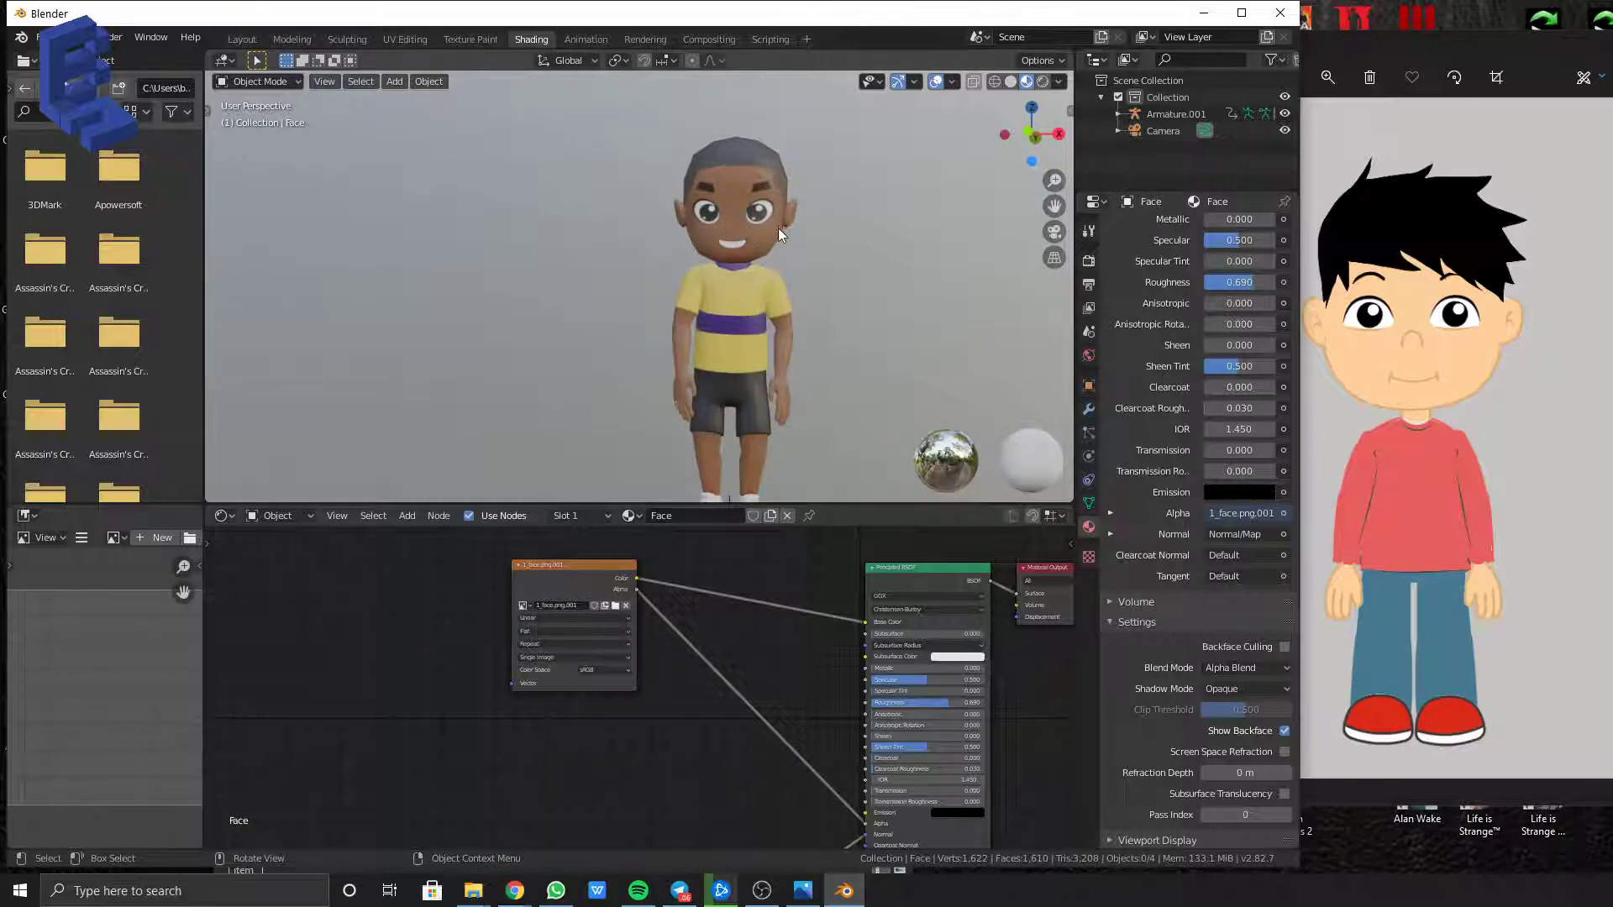
middle_drag(697, 186, 741, 237)
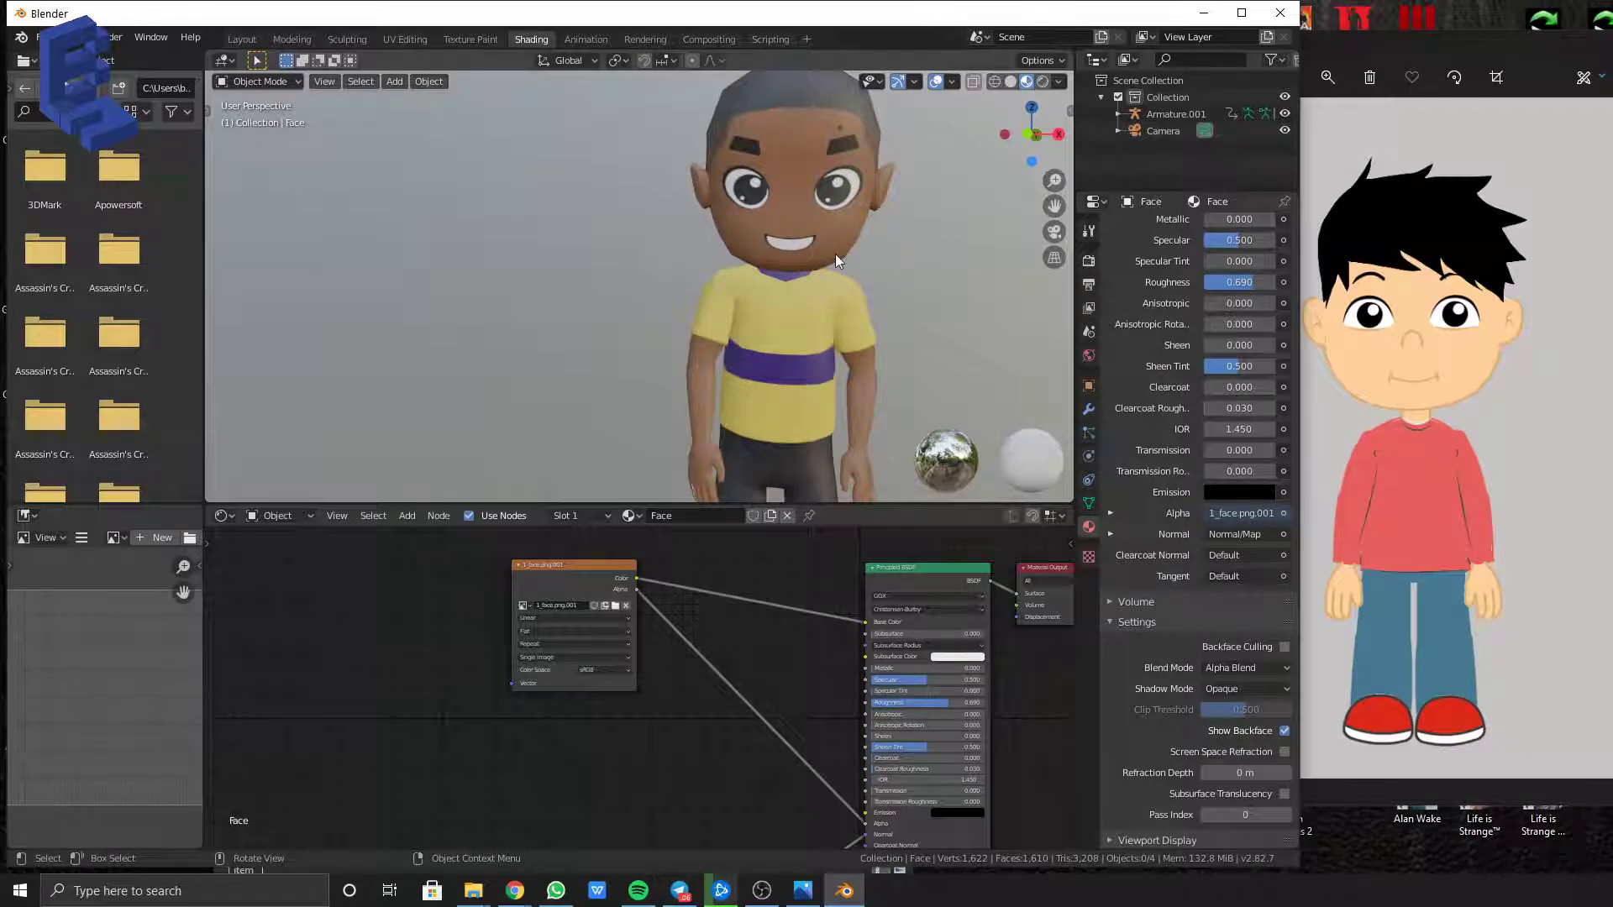
scroll(837, 257, down, 1)
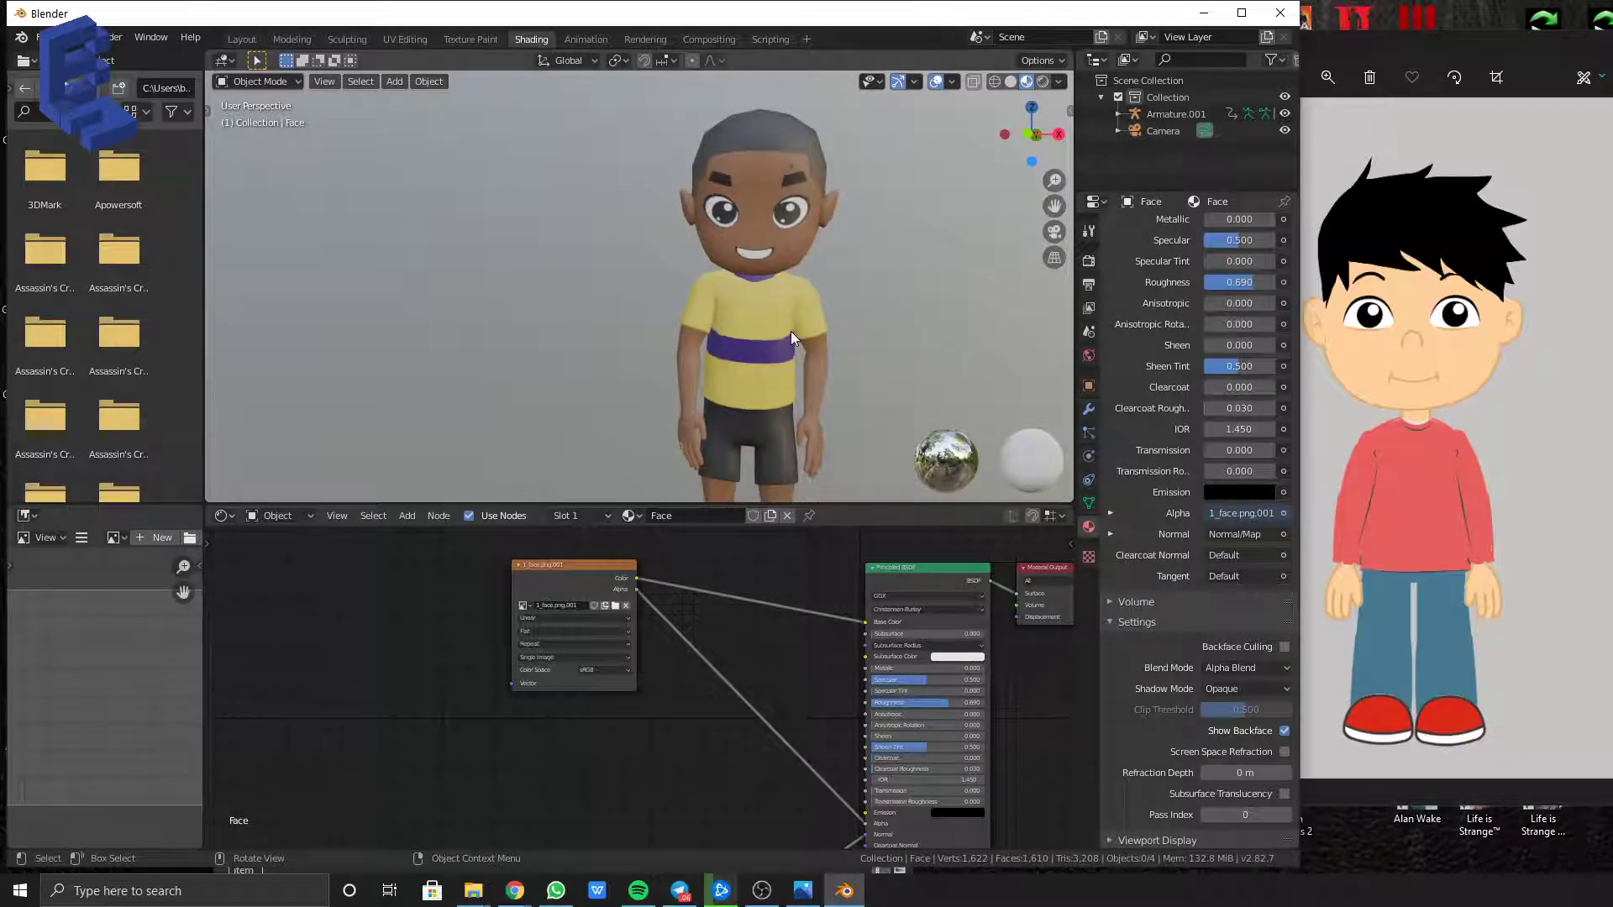
middle_drag(788, 368, 754, 311)
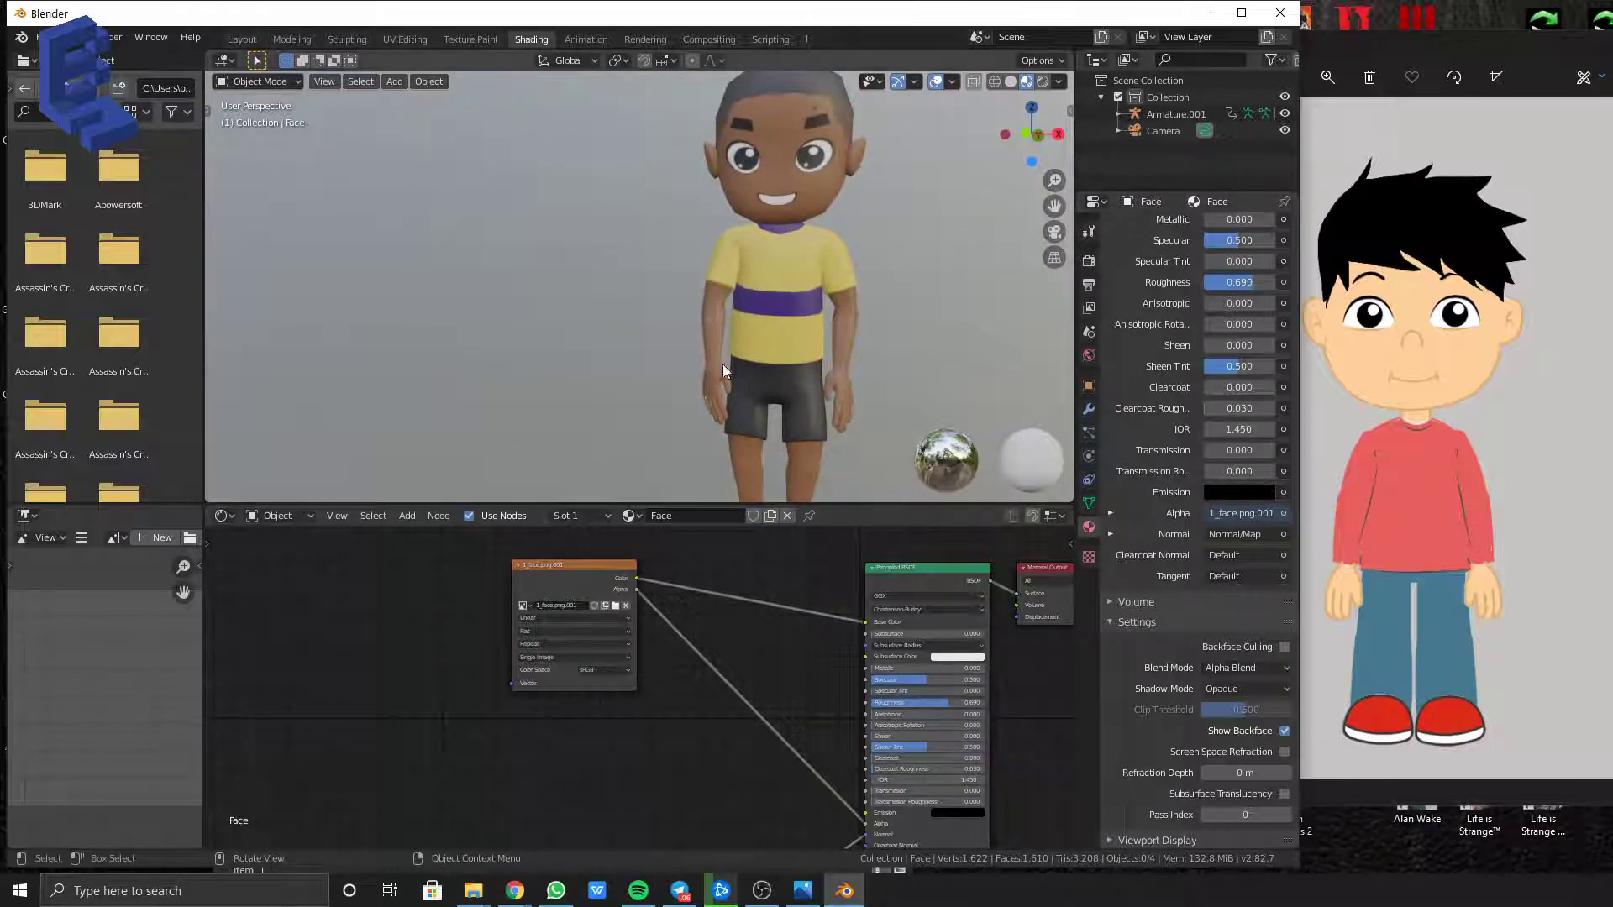
scroll(790, 380, down, 3)
shift+middle_drag(810, 393, 874, 372)
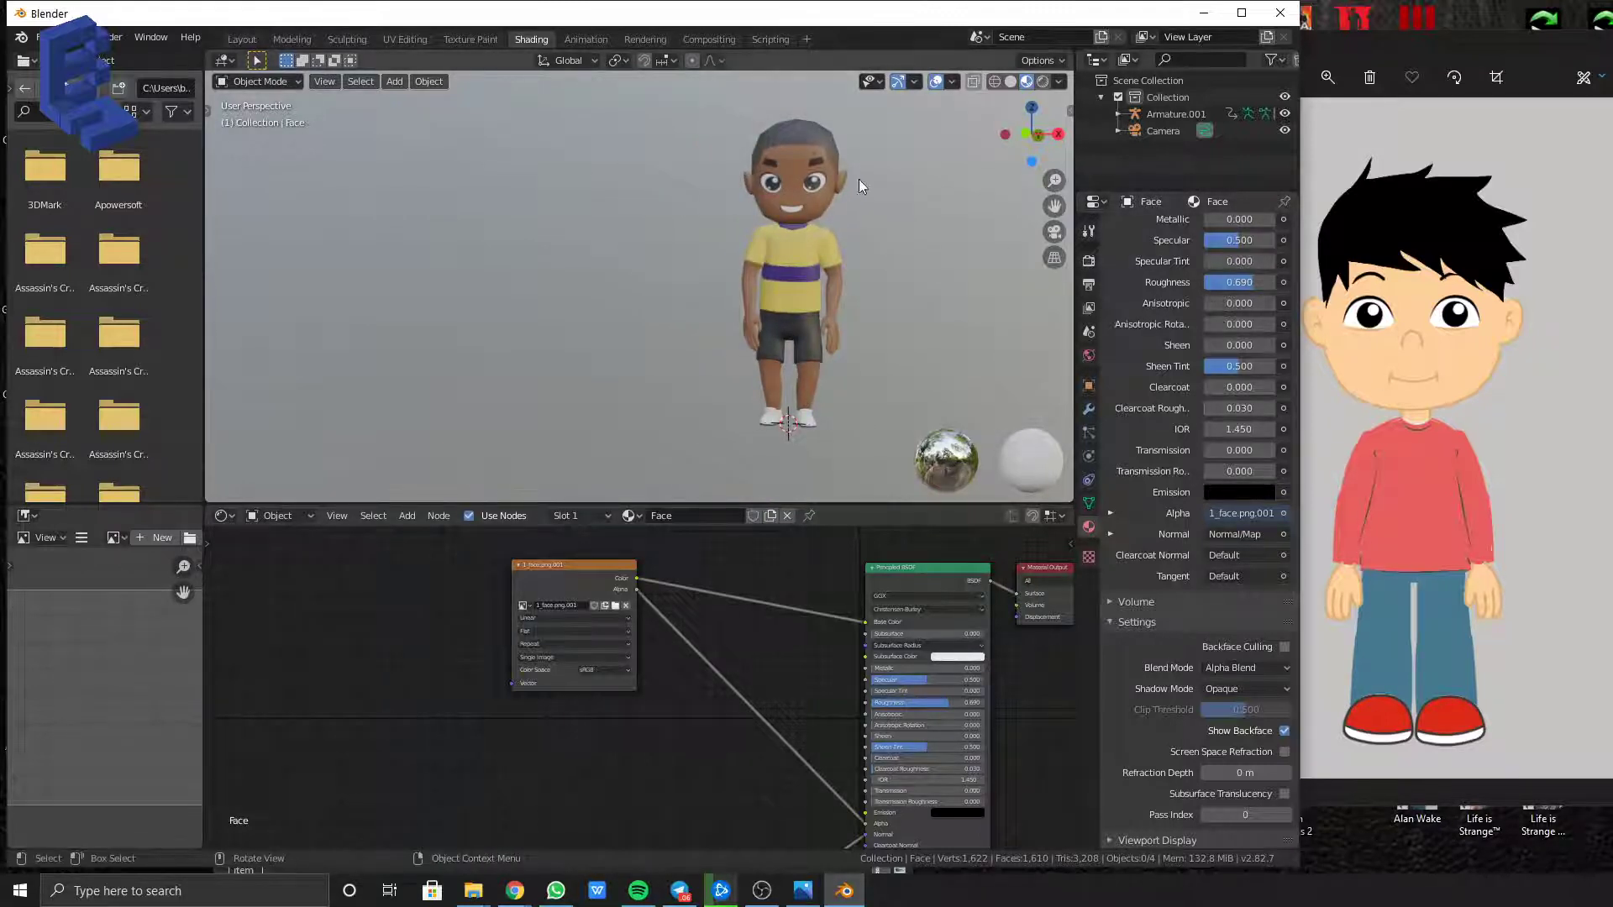
shift+middle_drag(836, 173, 724, 232)
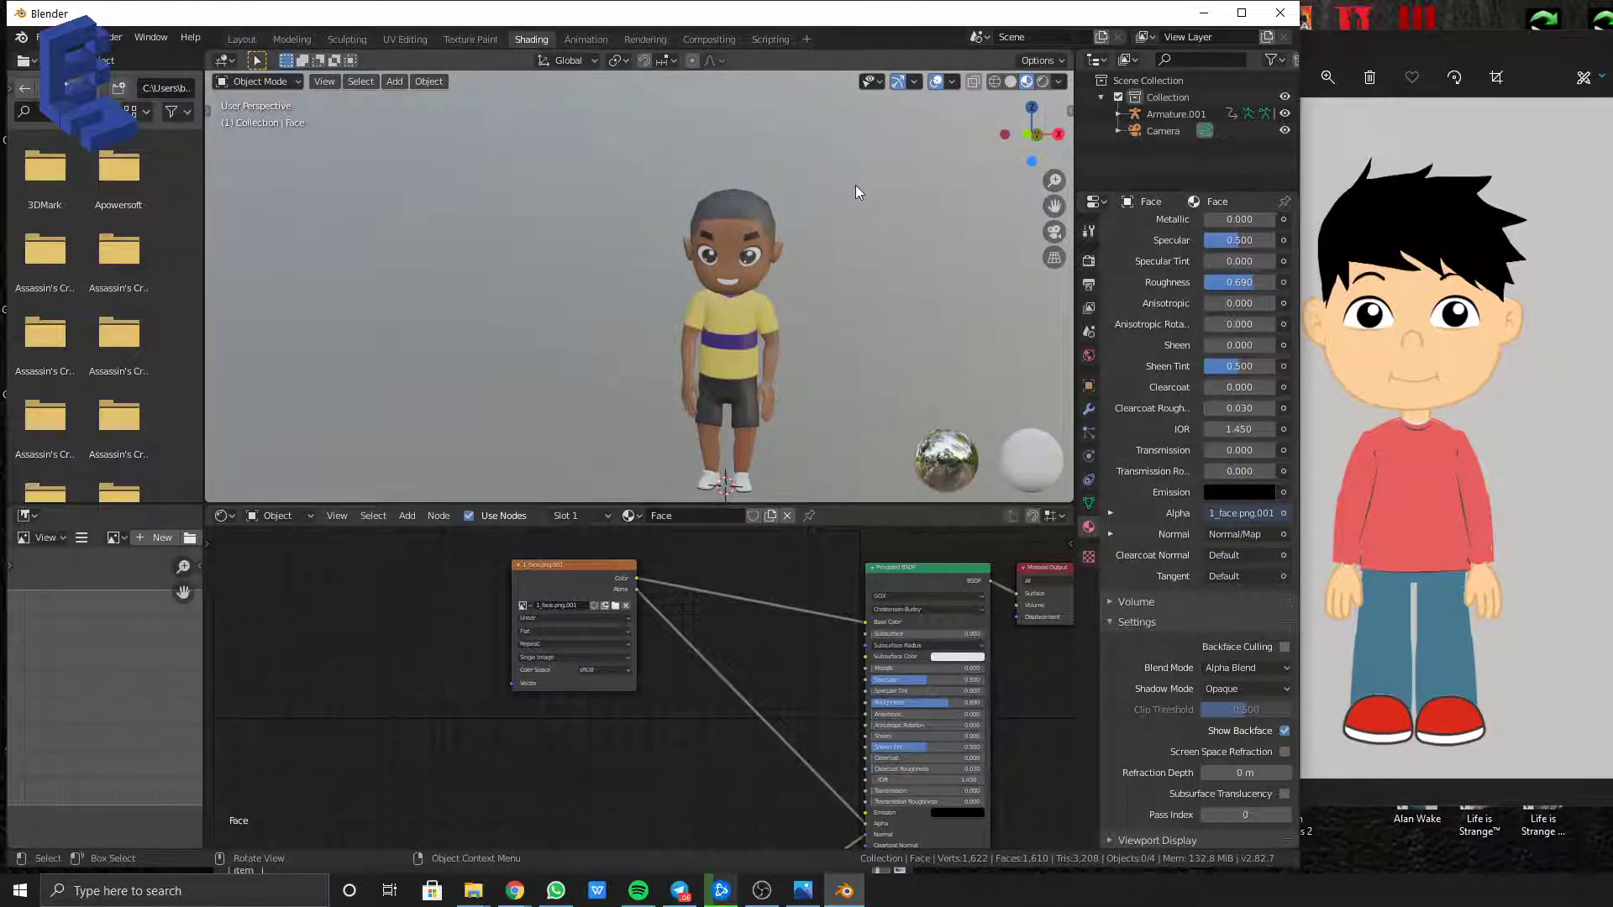
Return to the Layout workspace and put the Body mesh into Edit Mode in front view
click(242, 39)
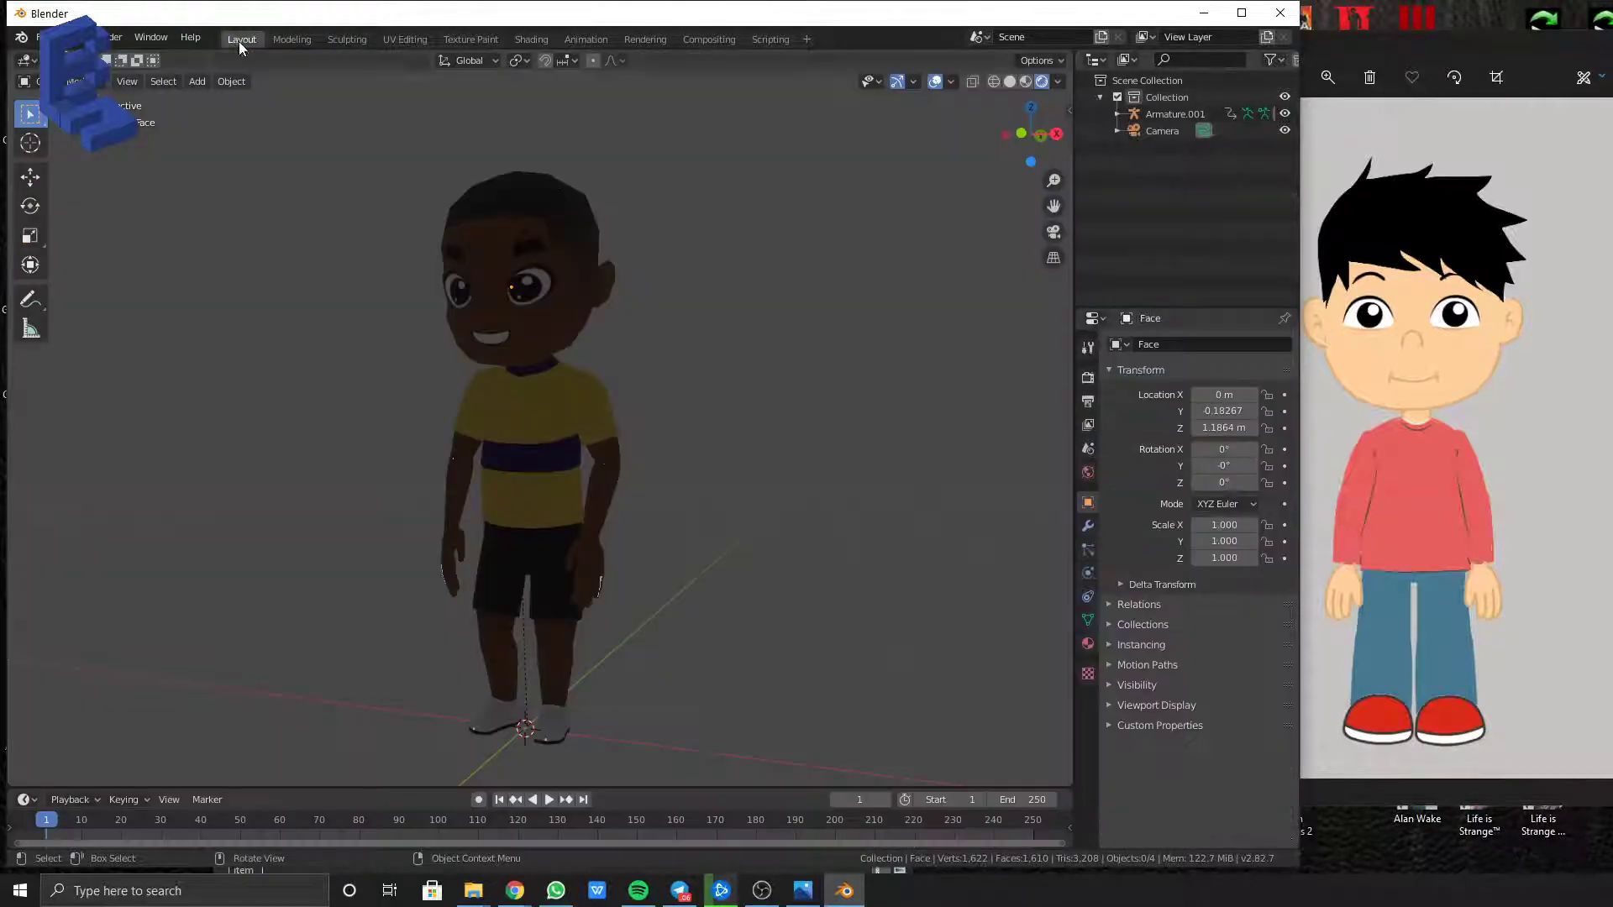
click(600, 415)
key(KP_1)
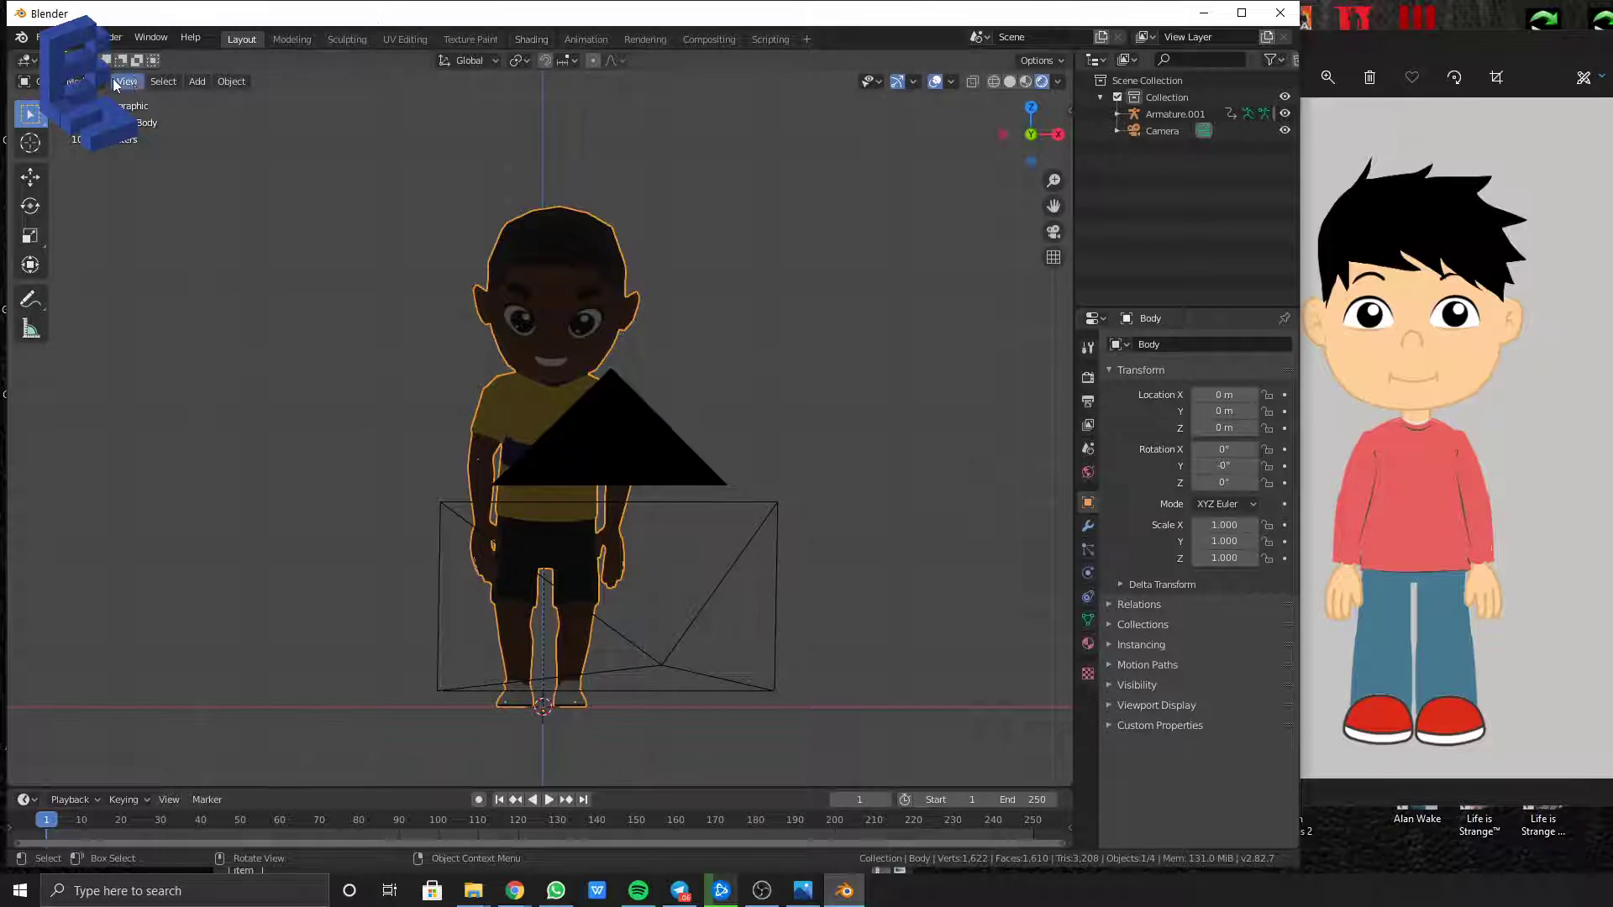
click(58, 81)
click(51, 119)
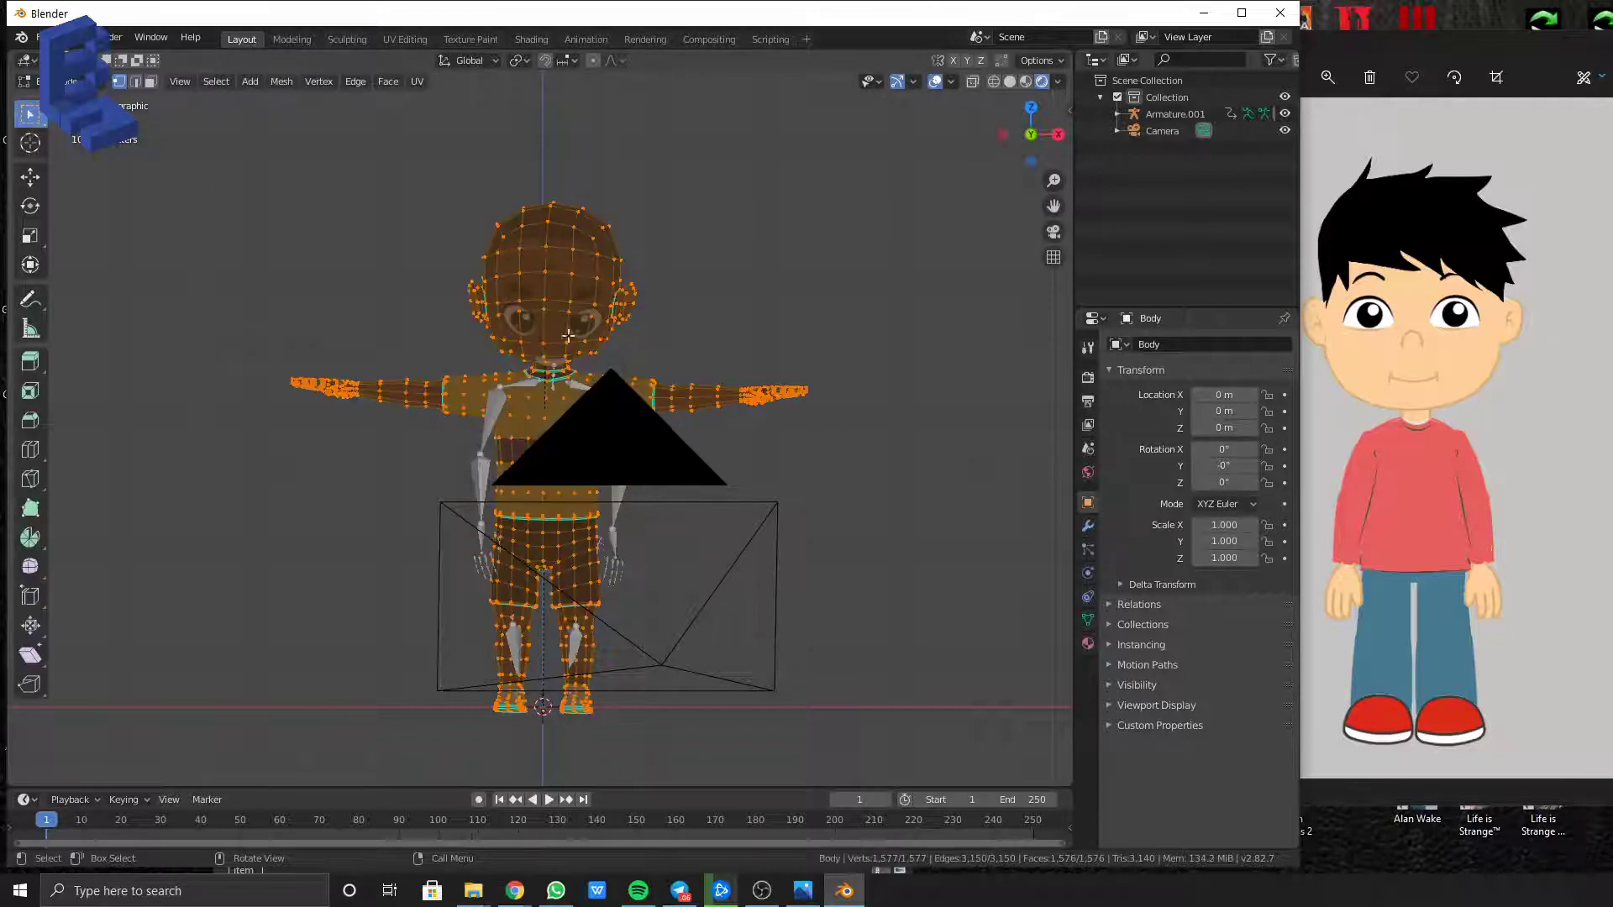
Hide Armature.001 in the viewport
scroll(736, 405, up, 2)
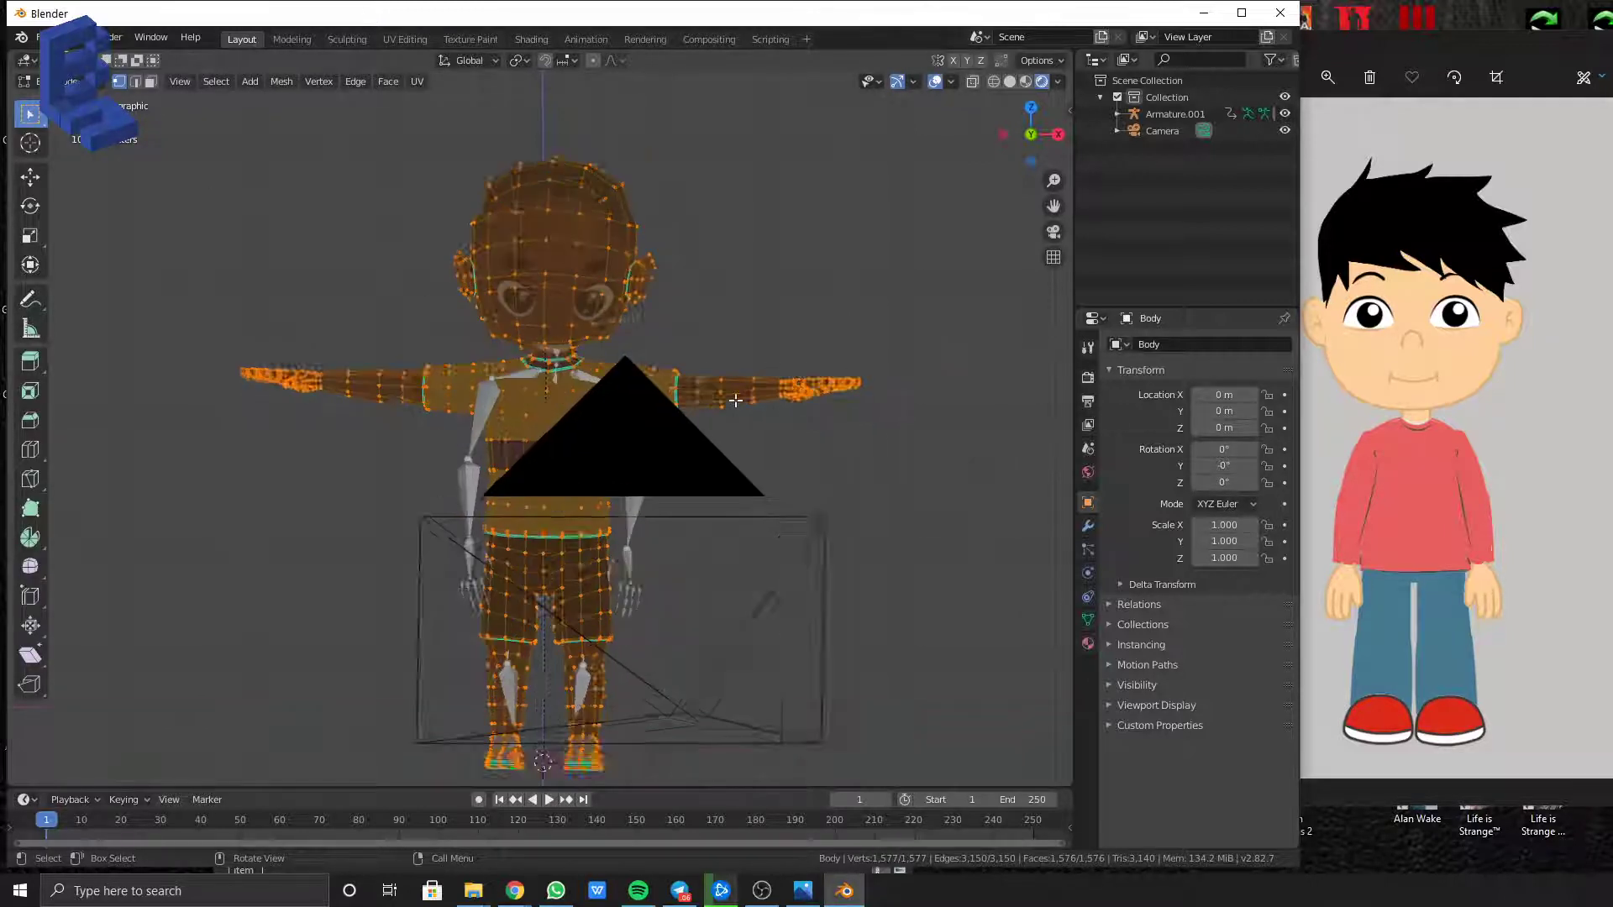
scroll(726, 398, down, 2)
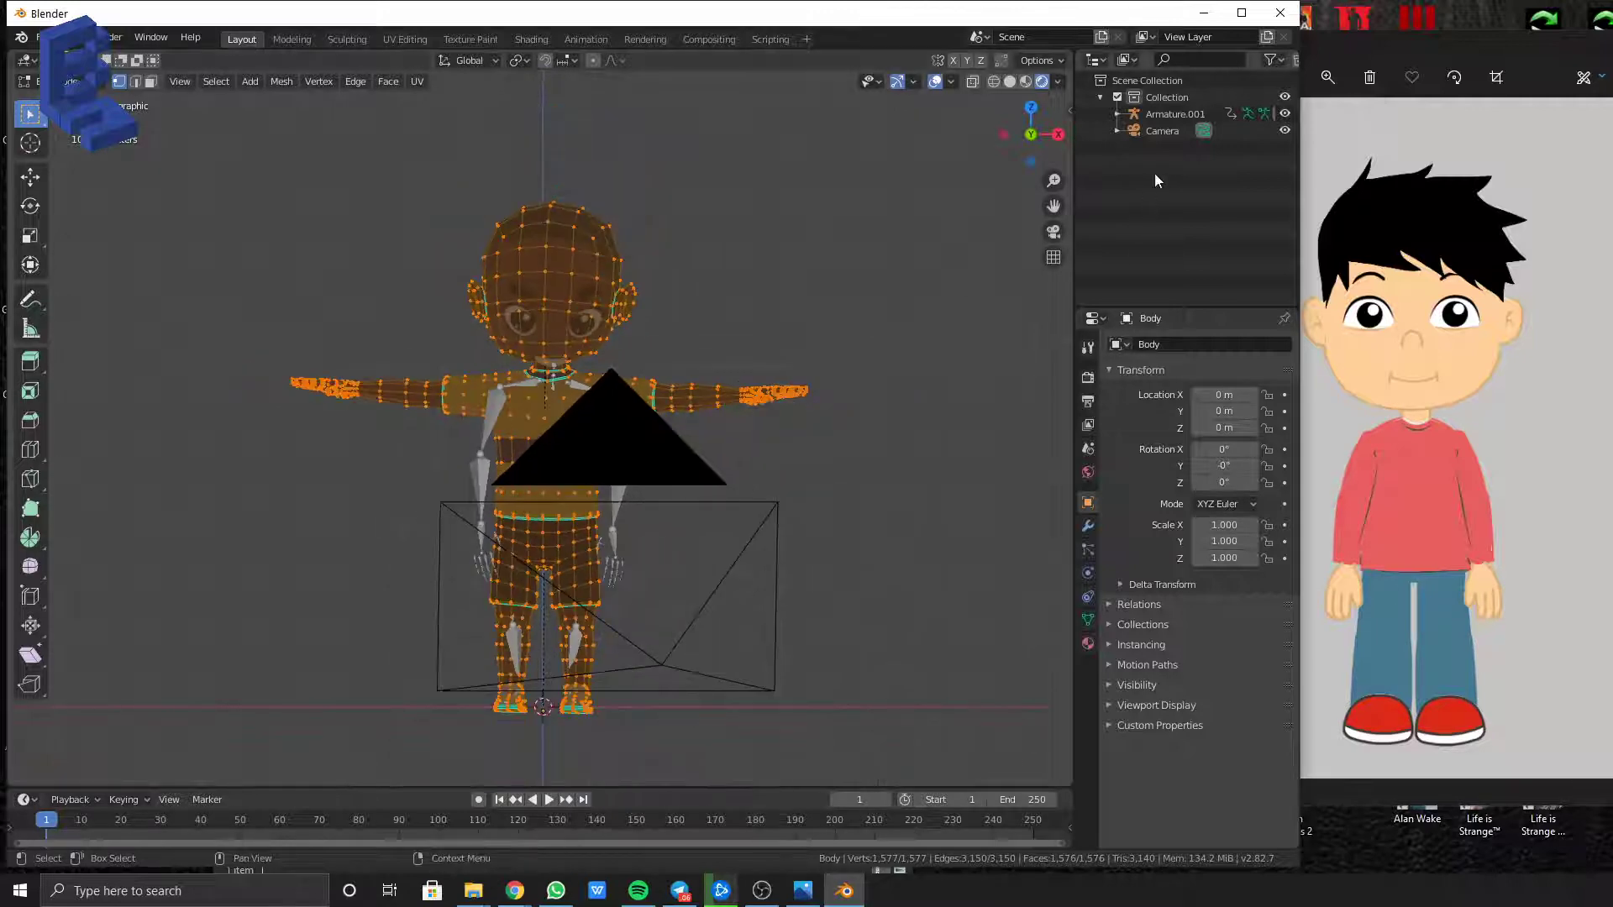
click(1286, 113)
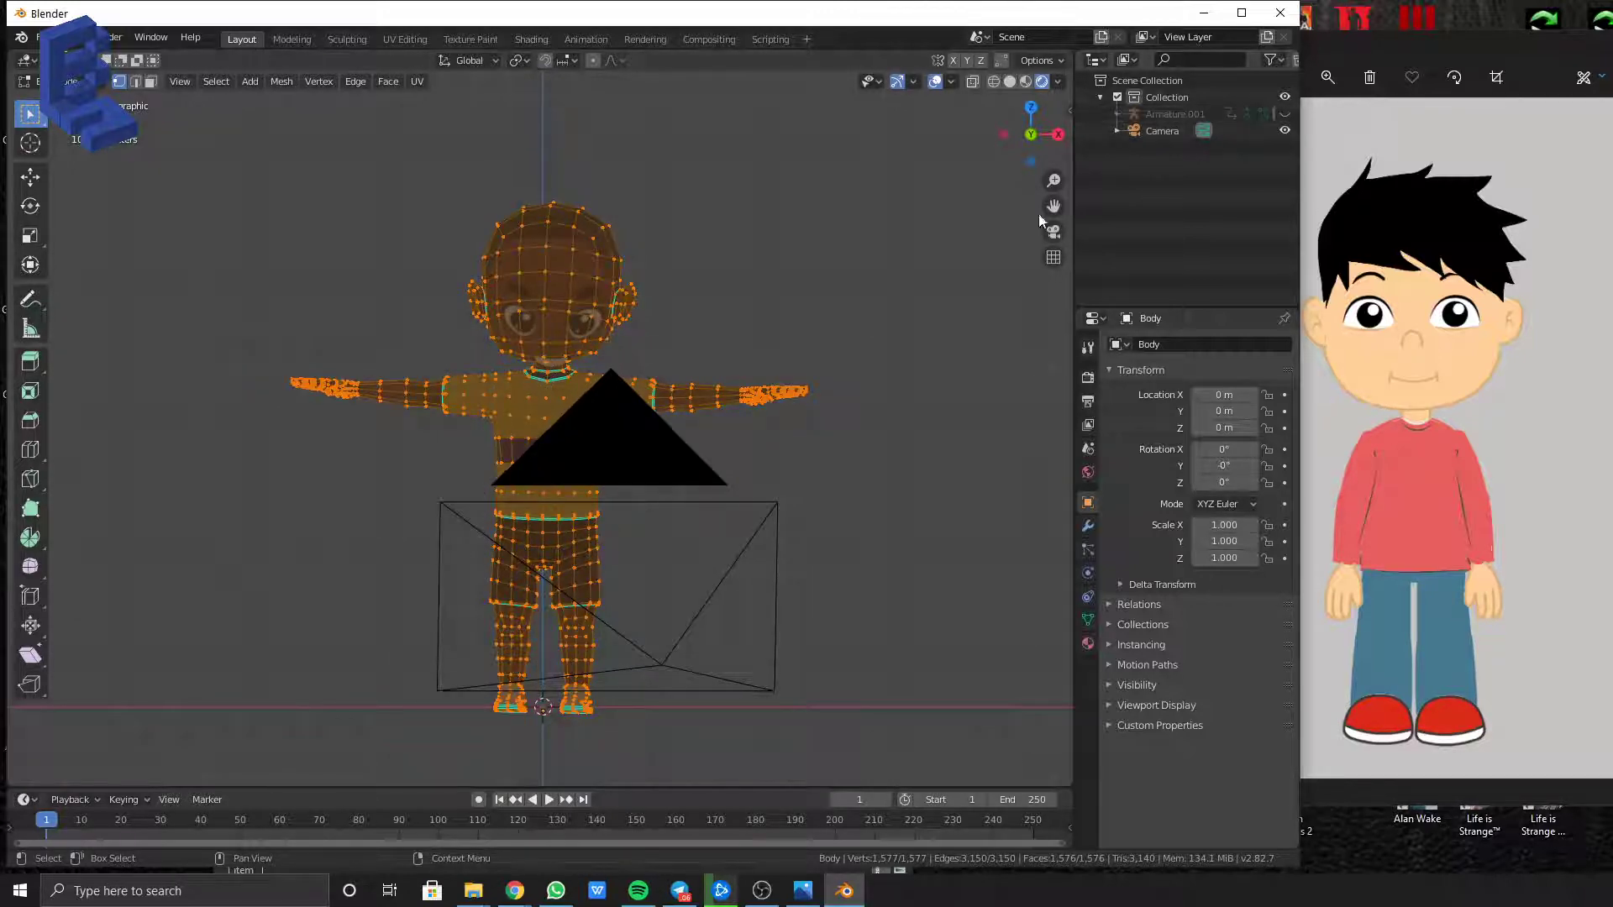
Select only a single vertex on top of the character's right sleeve and examine the sleeve and forearm geometry up close
shift+middle_drag(681, 266, 811, 254)
scroll(811, 254, up, 6)
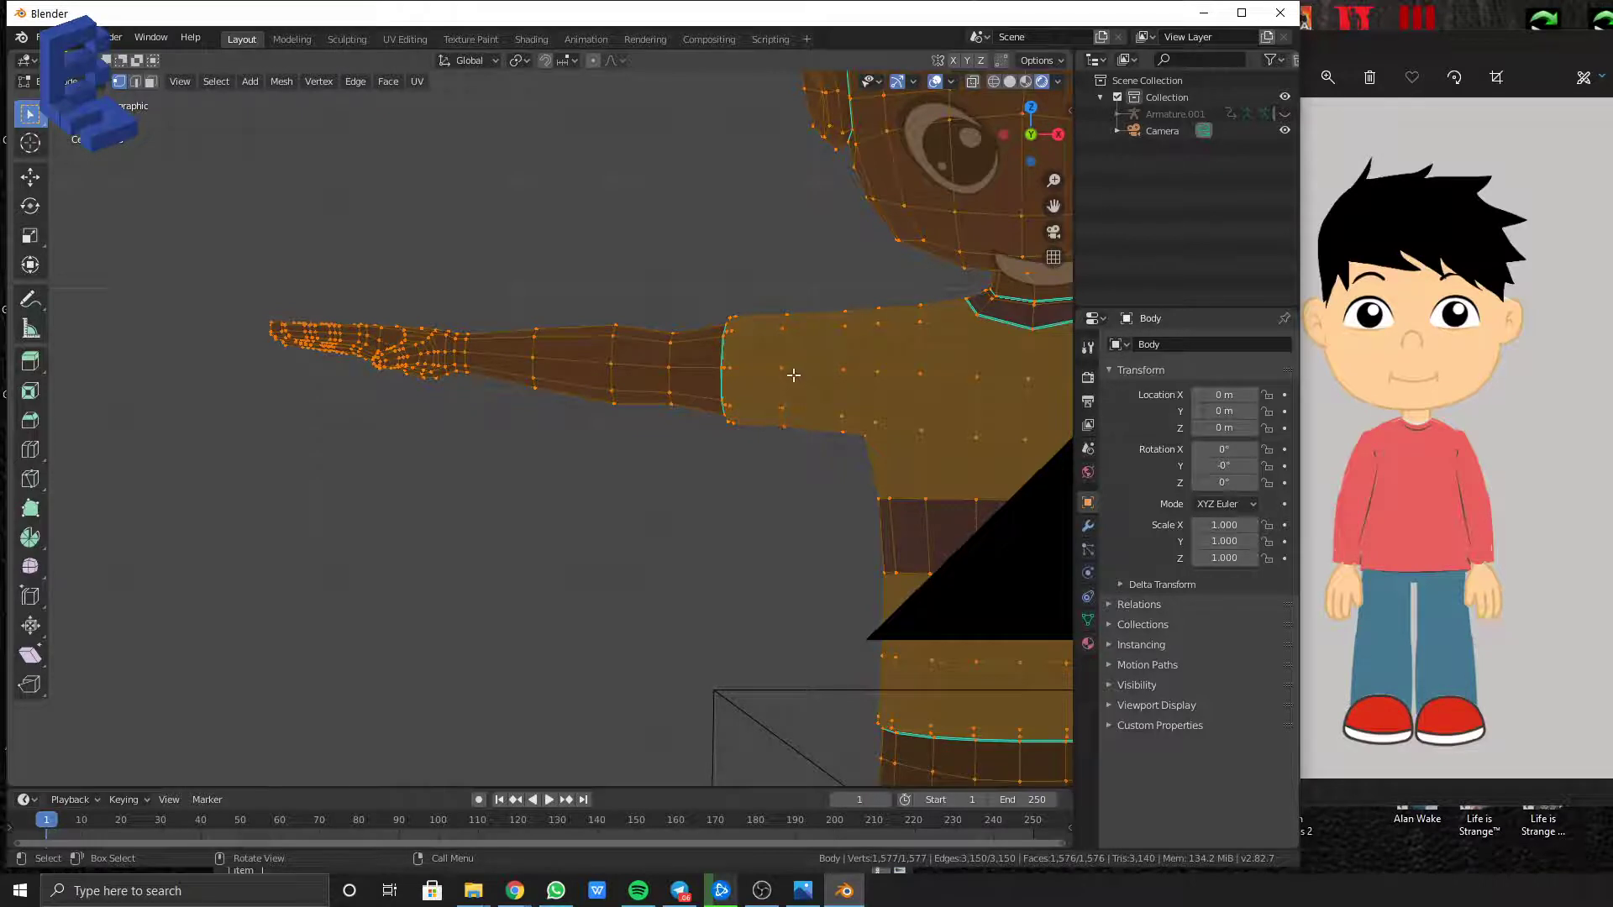
scroll(783, 369, down, 5)
middle_drag(751, 367, 747, 387)
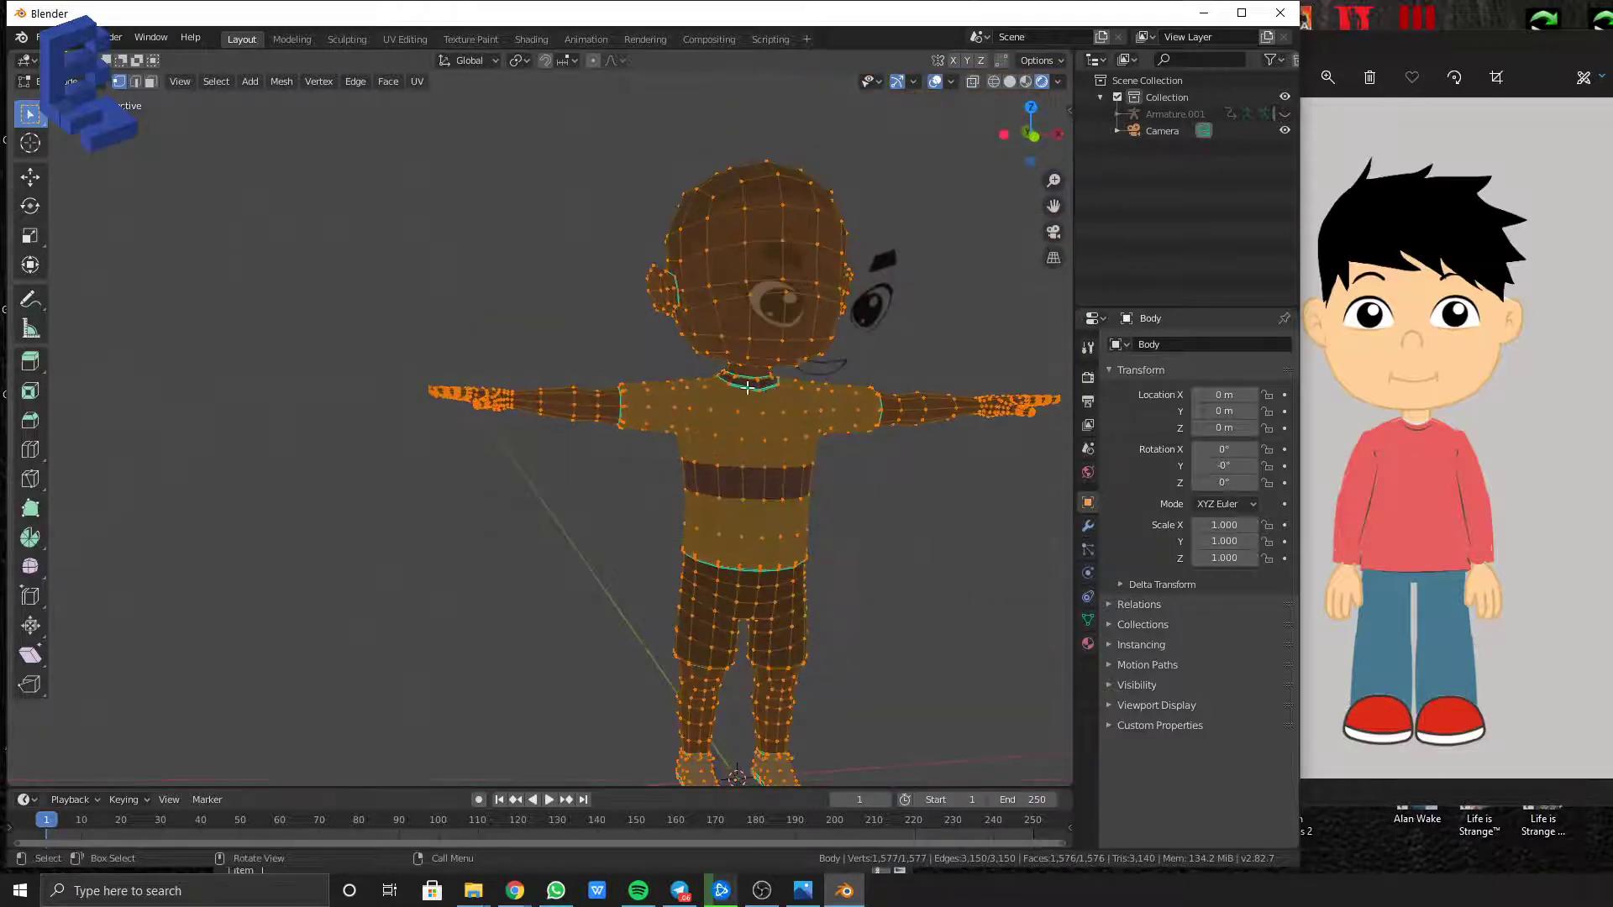
click(643, 368)
middle_drag(649, 380, 611, 386)
scroll(605, 418, up, 2)
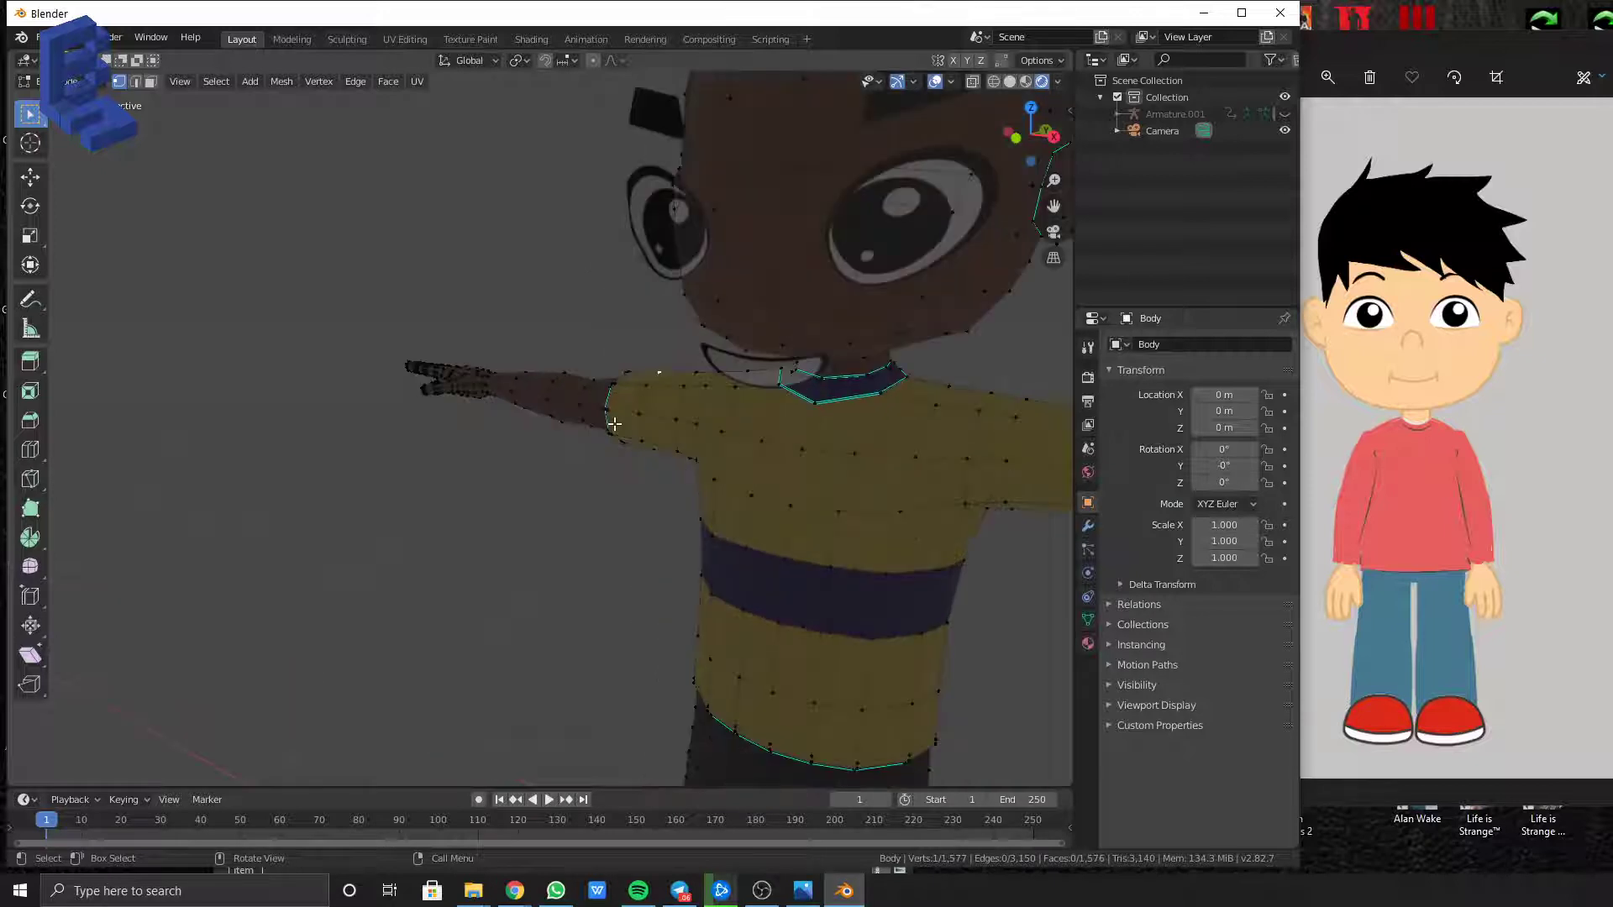
key(KP_1)
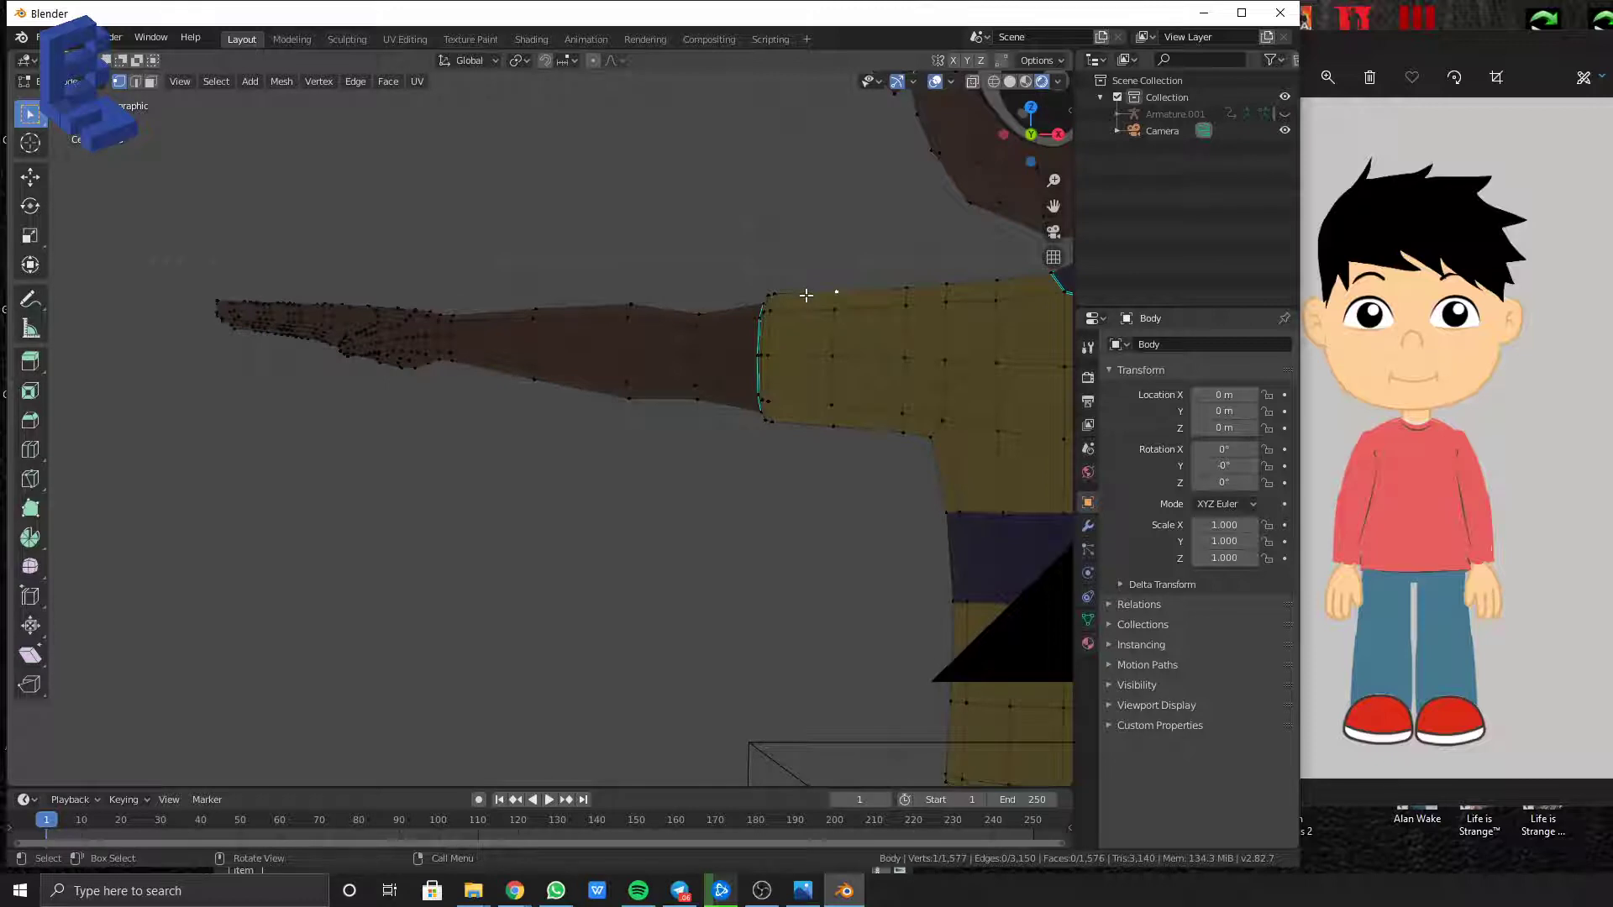
middle_drag(806, 295, 801, 329)
scroll(800, 328, up, 2)
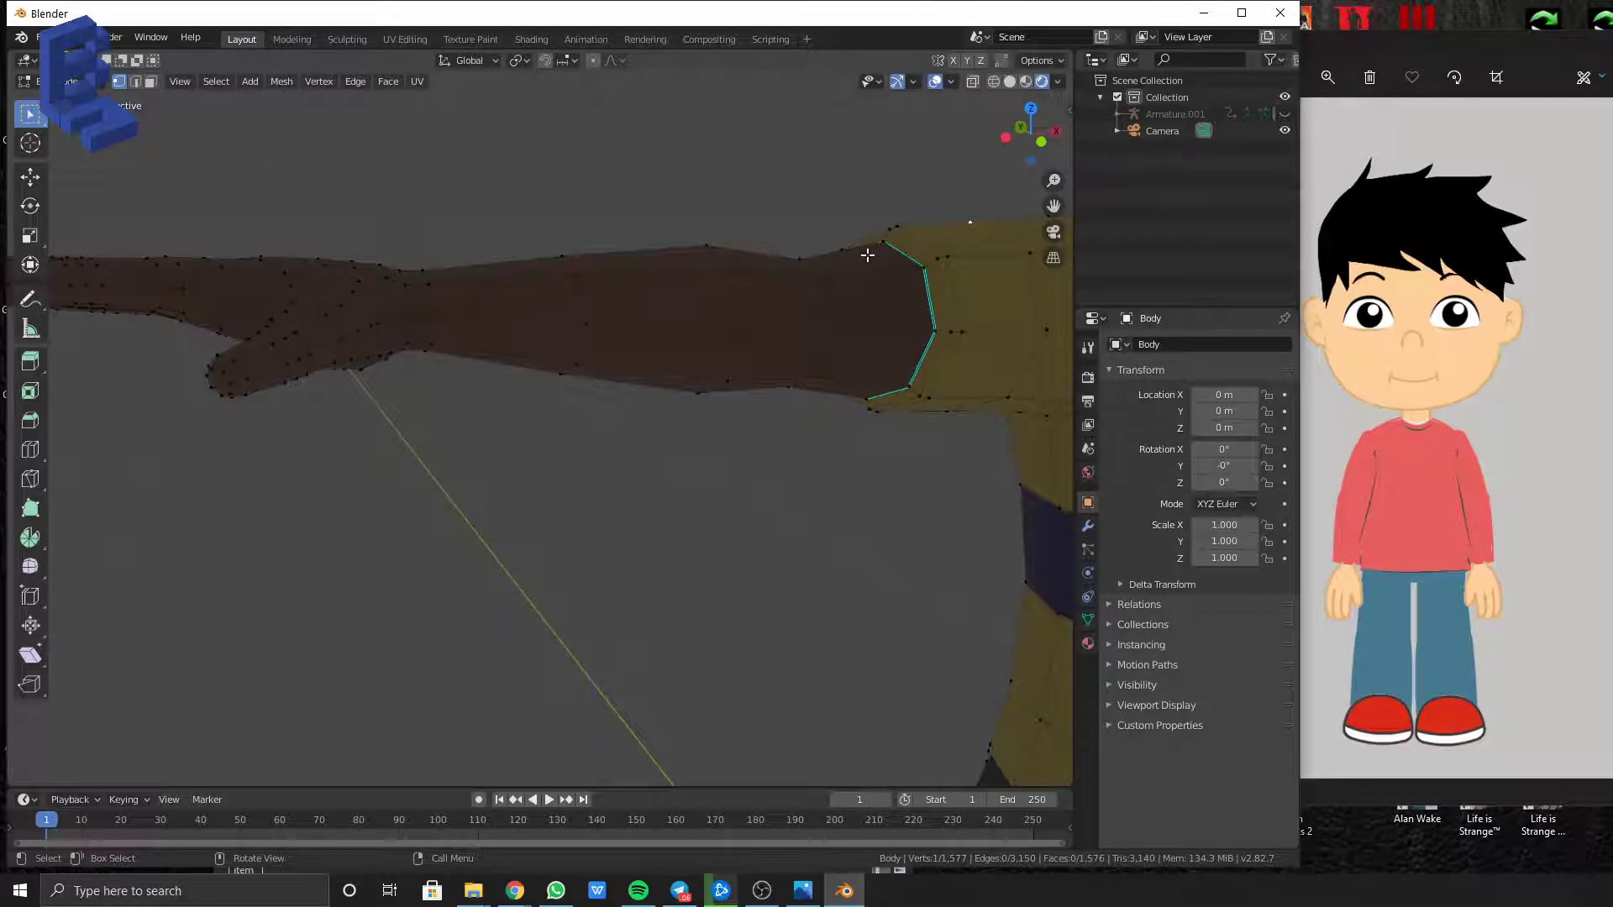
scroll(956, 303, down, 3)
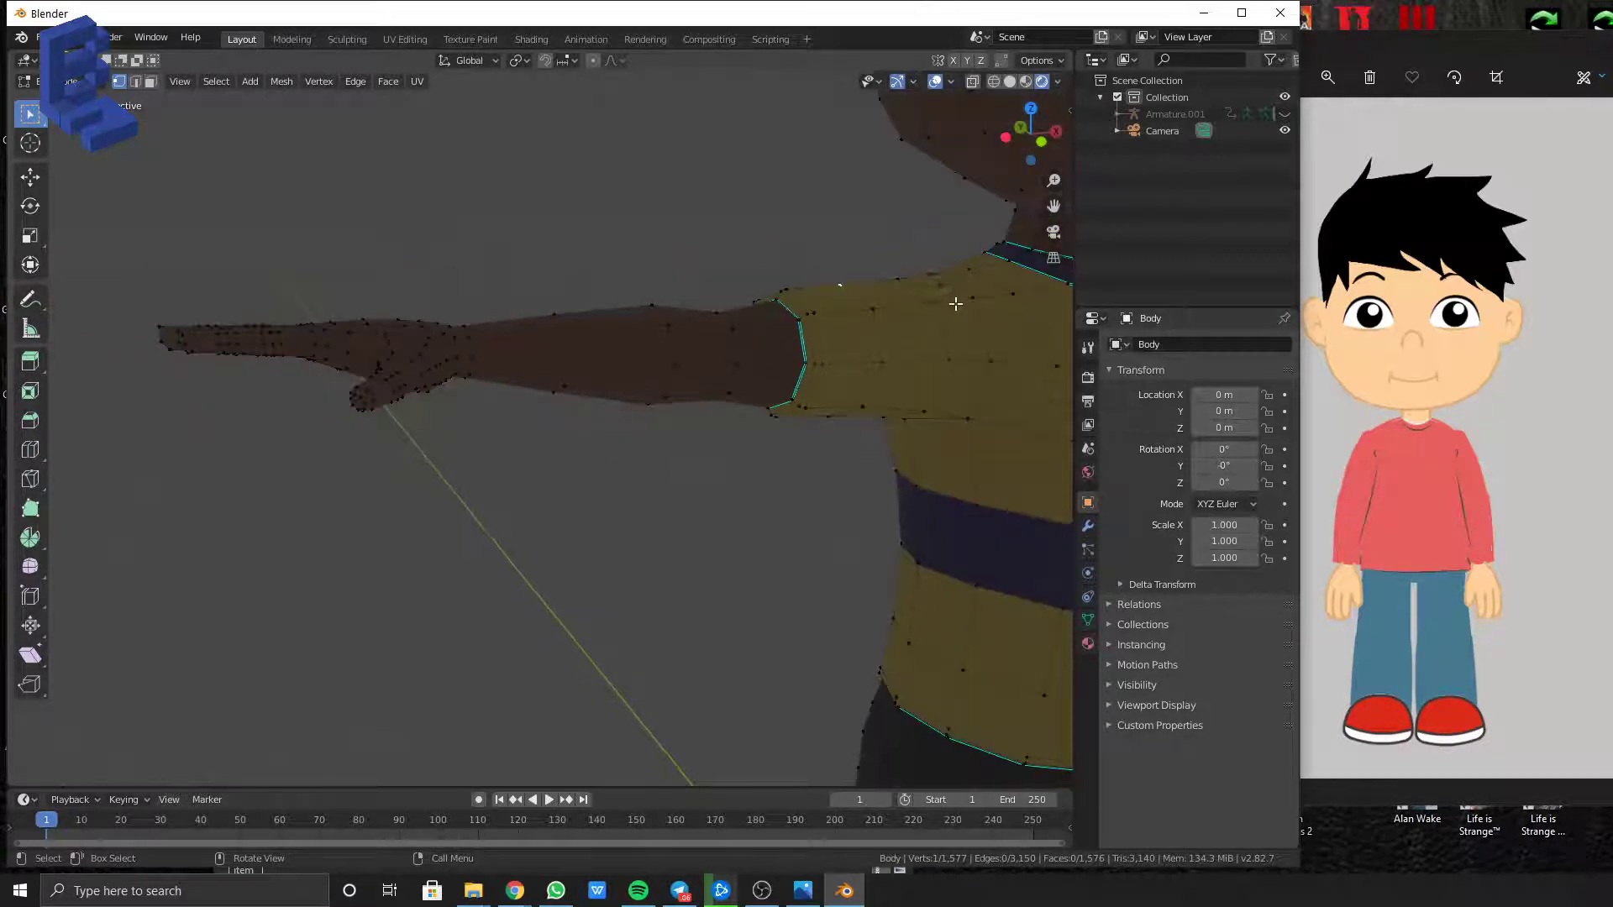
Examine the Body mesh's shirt, shorts and legs from the front
middle_drag(930, 307, 915, 396)
scroll(915, 396, down, 3)
shift+middle_drag(905, 626, 781, 444)
scroll(773, 471, down, 2)
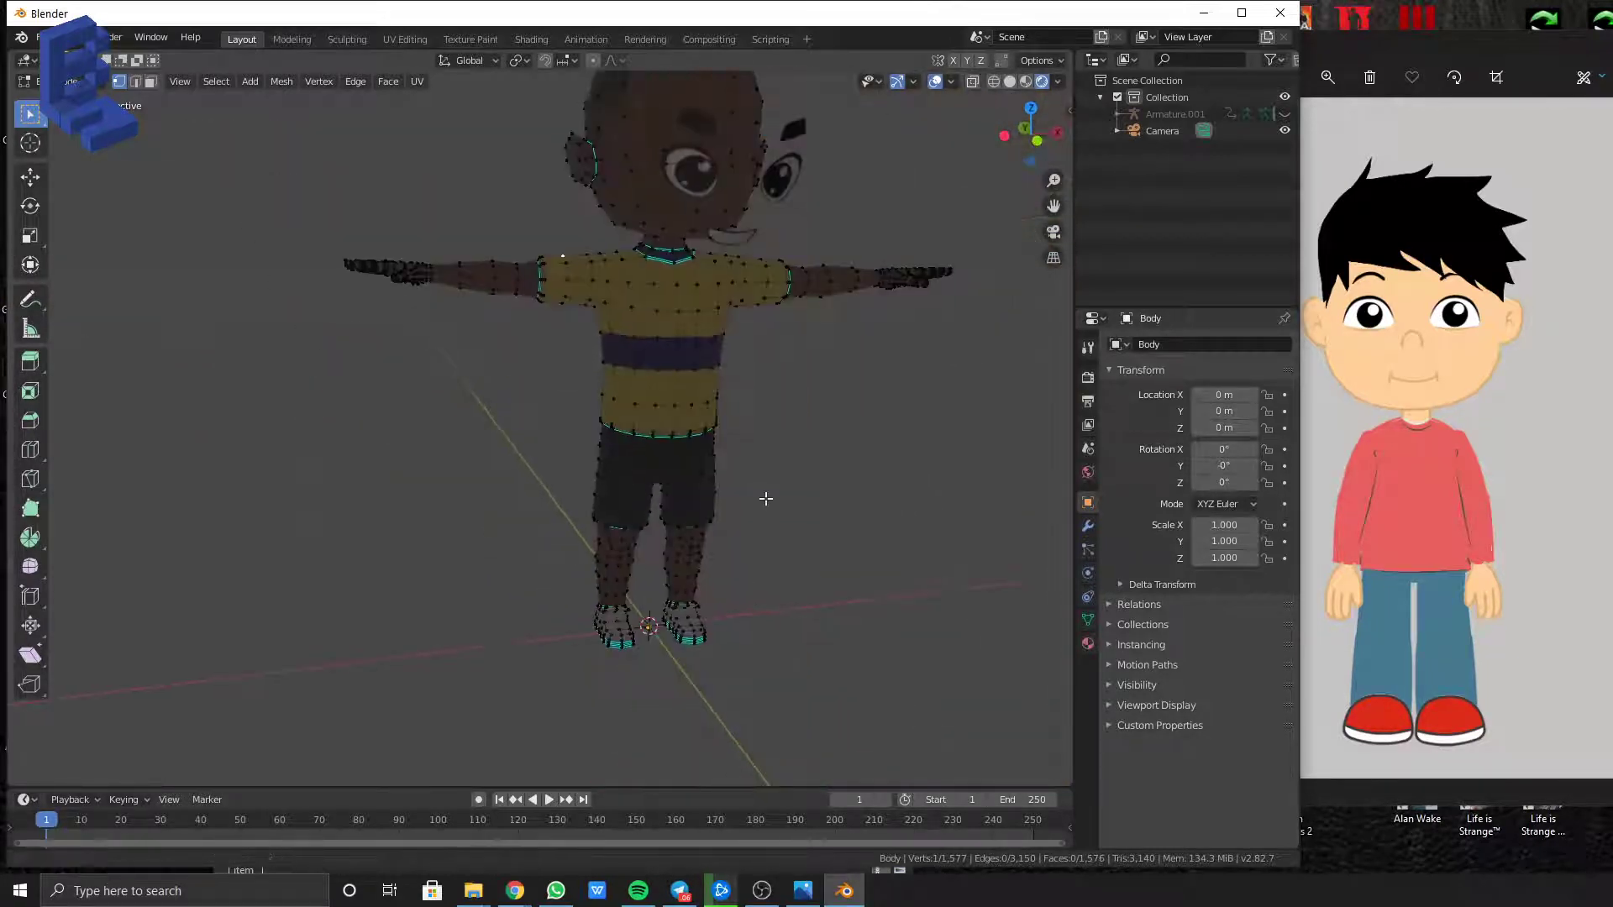
shift+middle_drag(727, 508, 767, 421)
scroll(765, 420, up, 2)
scroll(747, 403, down, 1)
mouse_move(676, 356)
shift+middle_down()
mouse_move(737, 502)
mouse_move(681, 371)
mouse_move(645, 359)
shift+middle_up()
scroll(638, 353, up, 2)
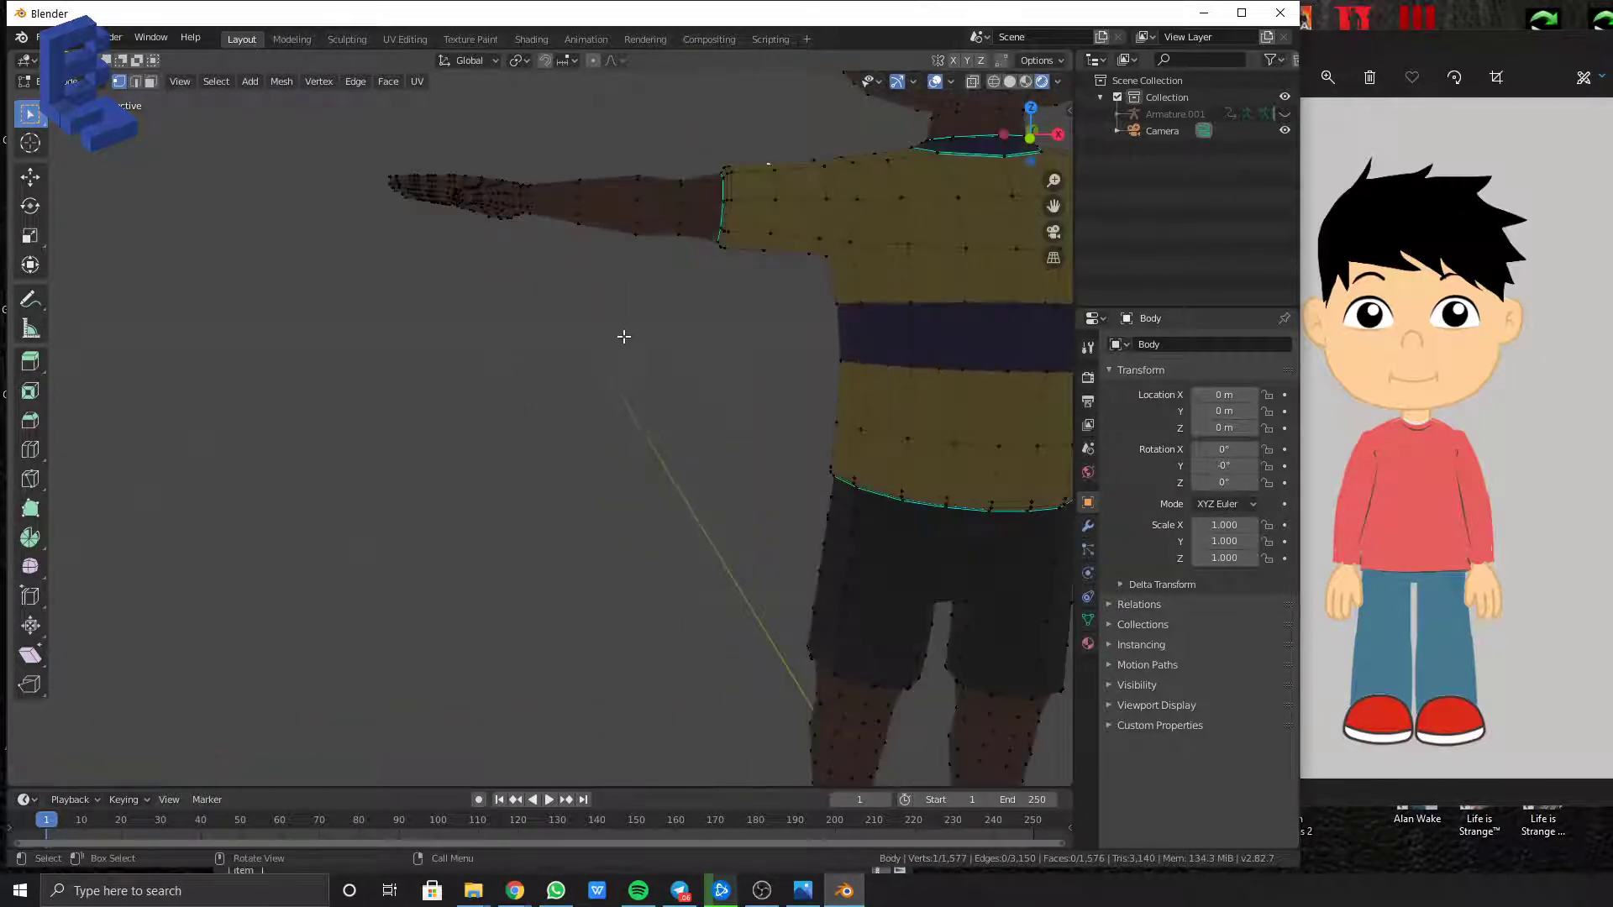
In front view, switch to wireframe shading and delete the right forearm's vertices between the wrist and the sleeve cuff
shift+middle_drag(635, 297, 699, 405)
scroll(721, 350, up, 1)
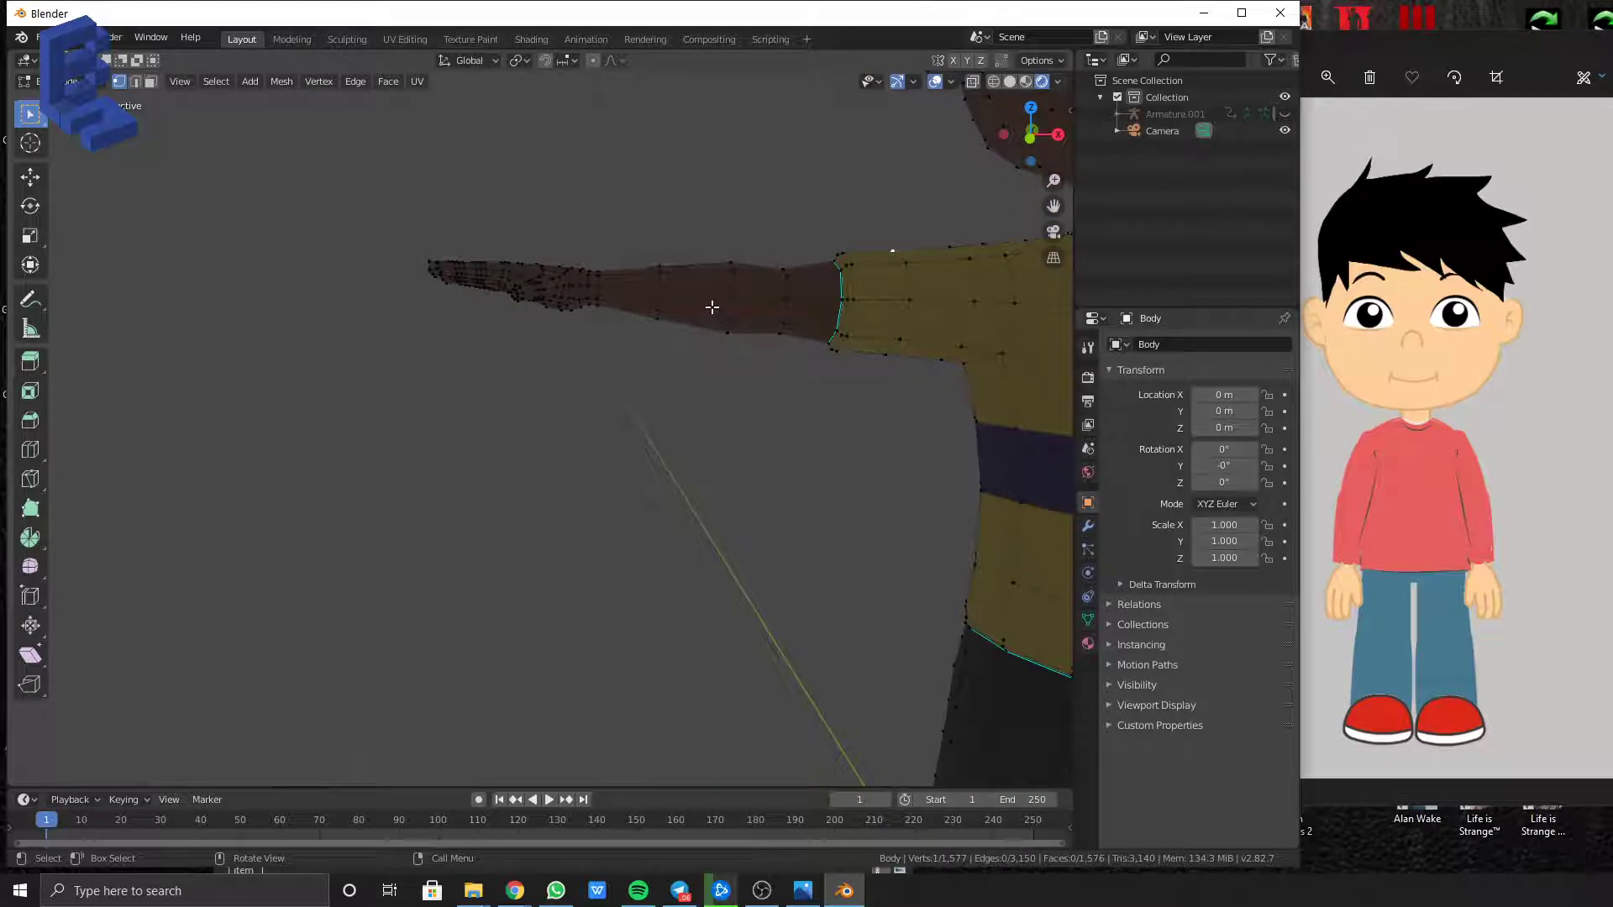
key(KP_1)
scroll(637, 277, up, 2)
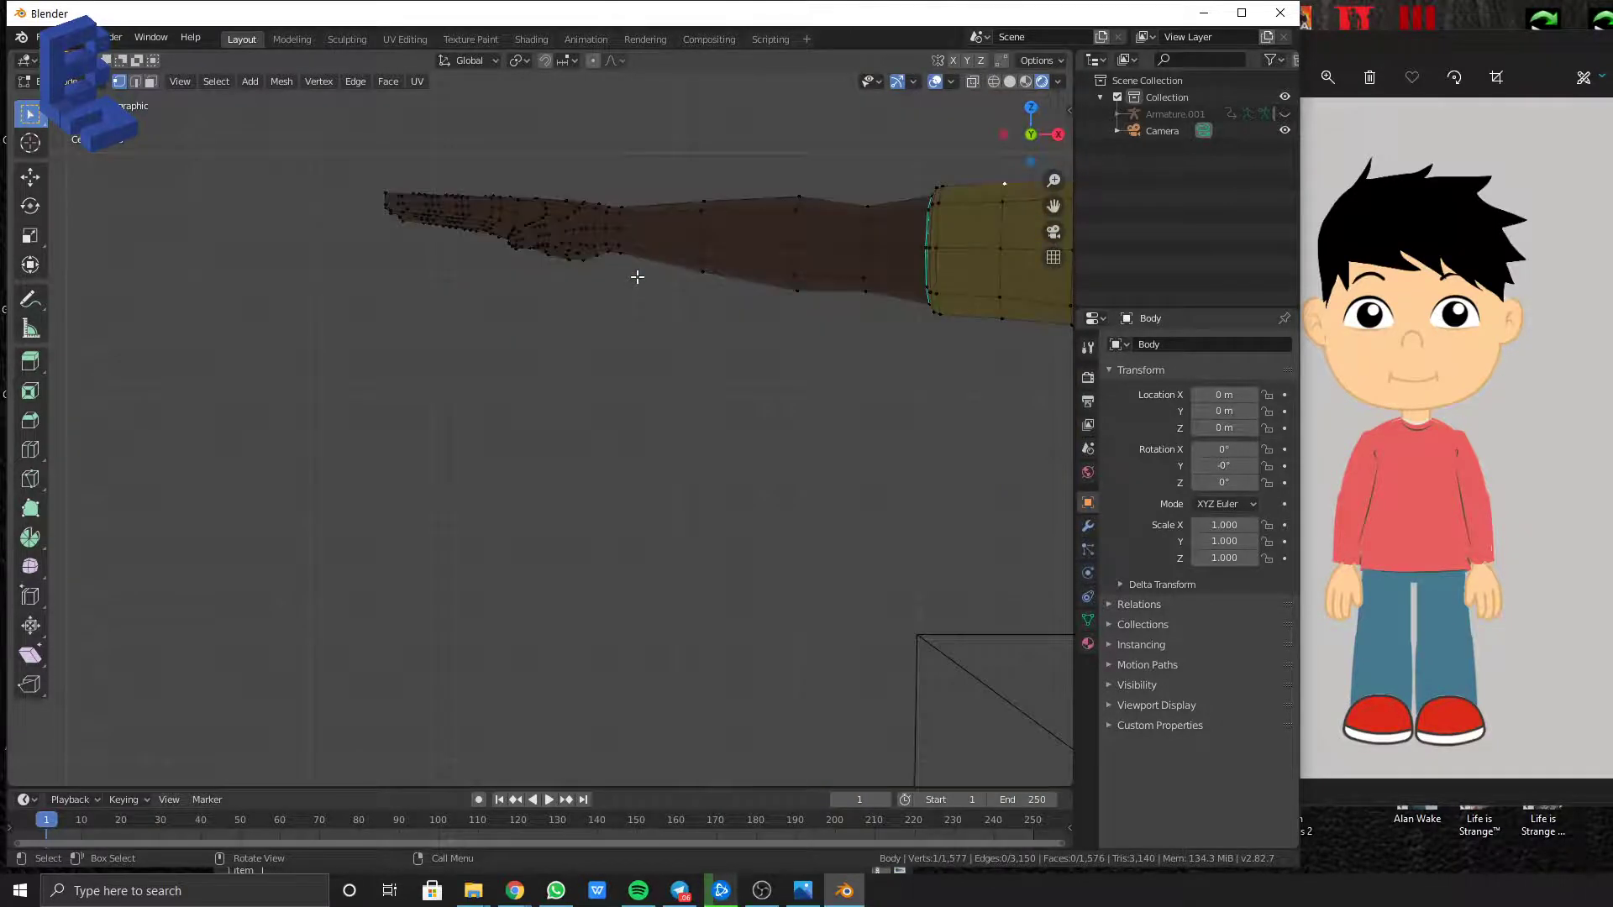
click(995, 84)
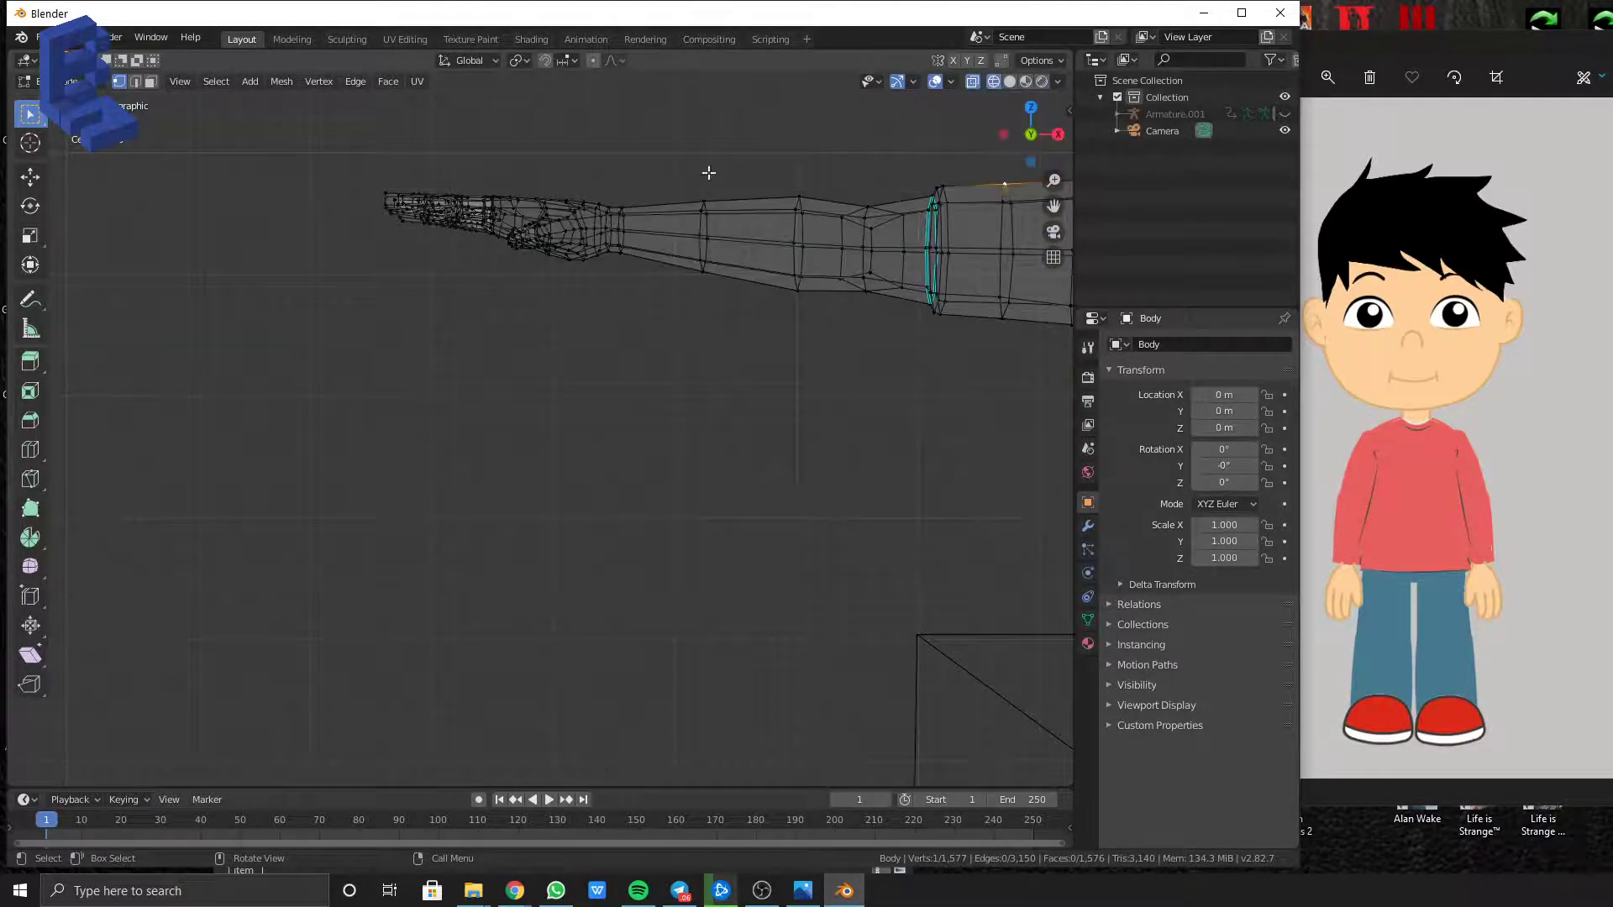
mouse_move(646, 173)
mouse_down()
mouse_move(663, 210)
mouse_move(918, 387)
mouse_up()
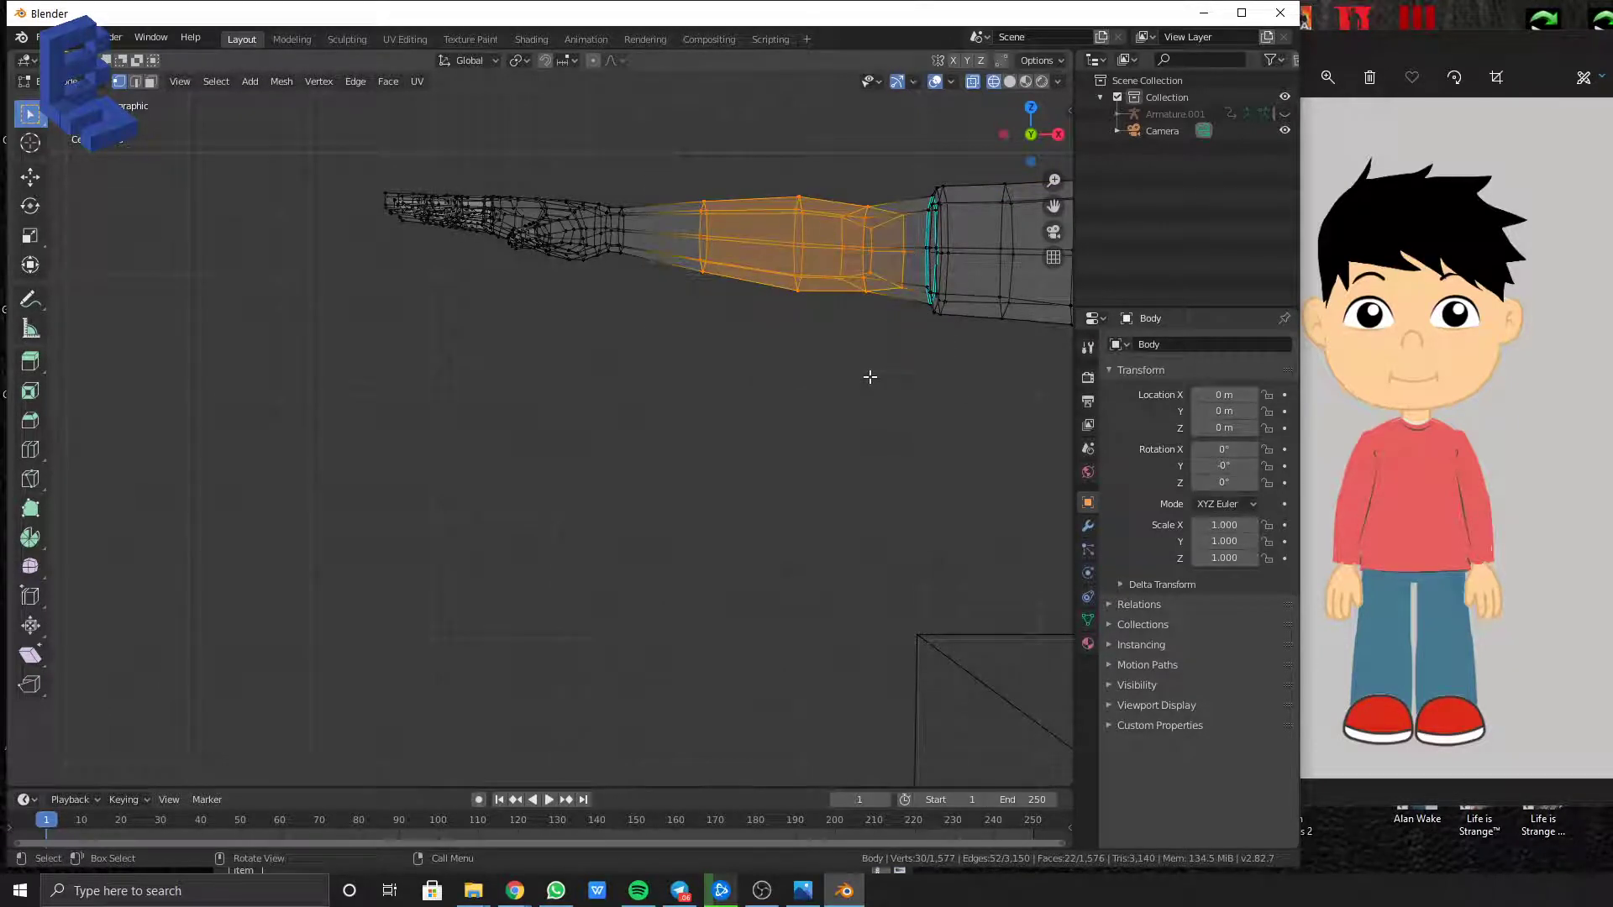
key(x)
click(868, 372)
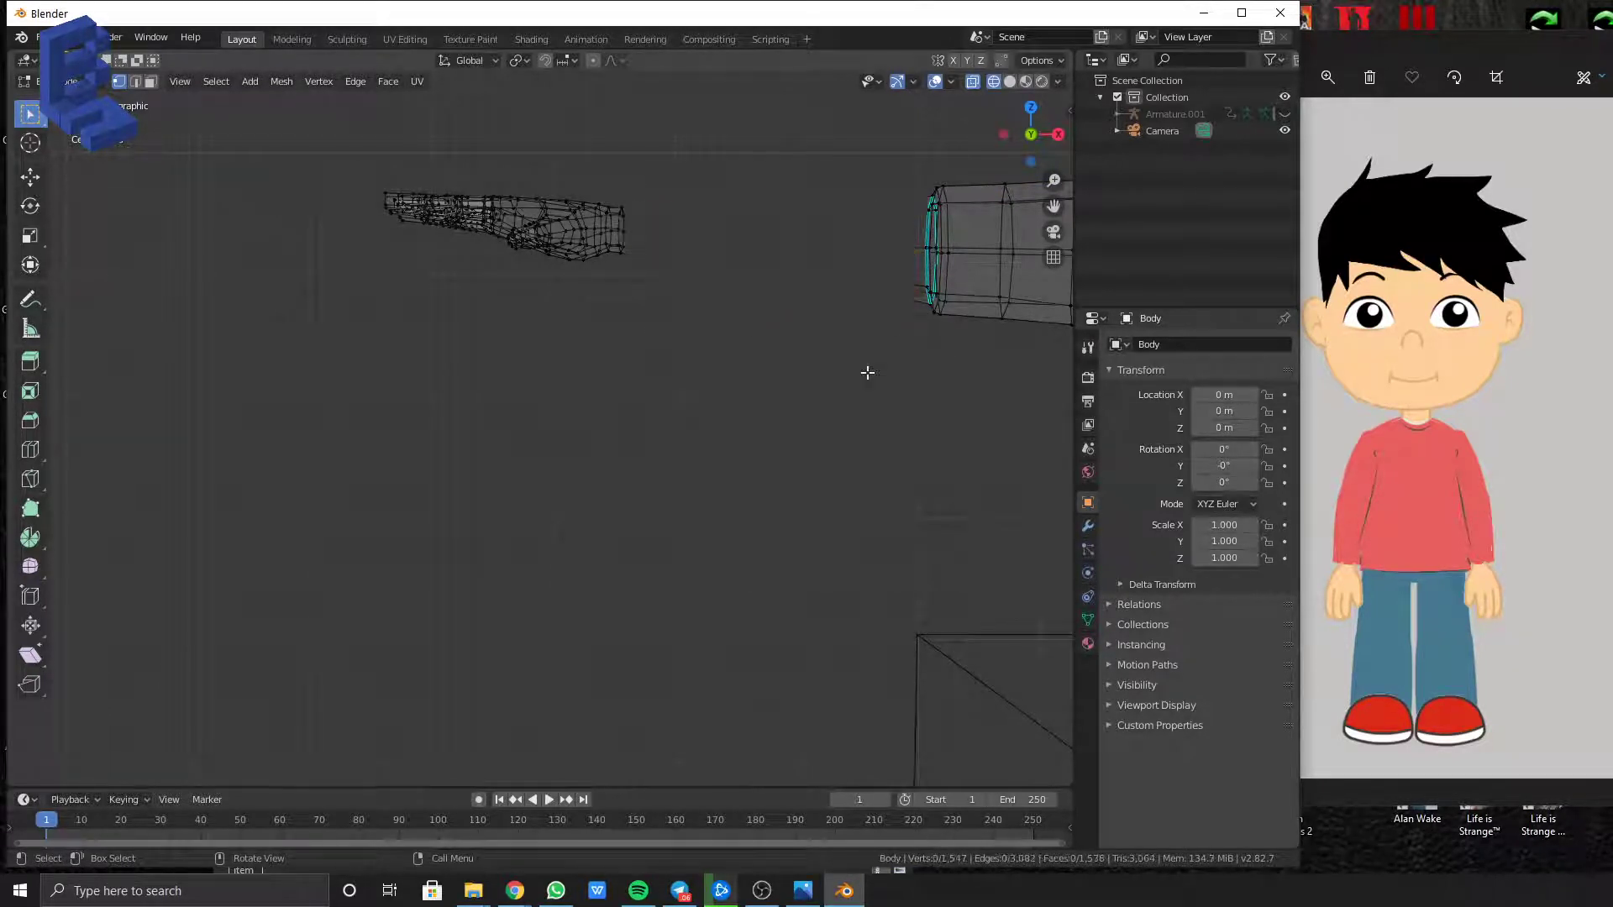
Select the vertices at the right sleeve's open end and enable the Move object gizmo
drag(862, 143, 958, 361)
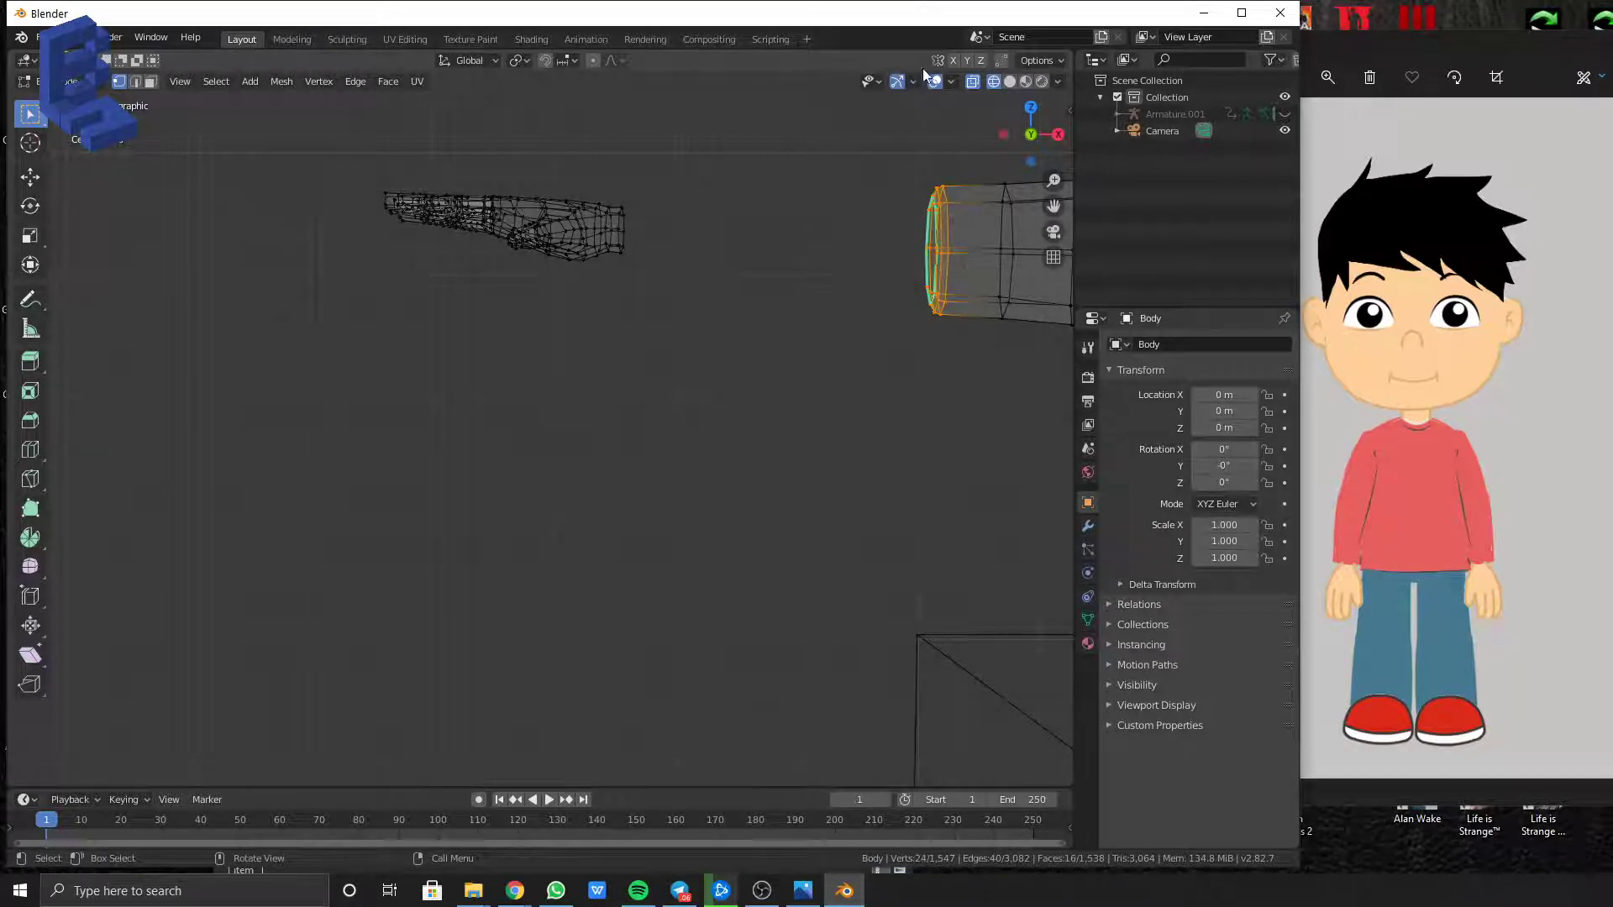
click(950, 83)
click(914, 82)
click(859, 237)
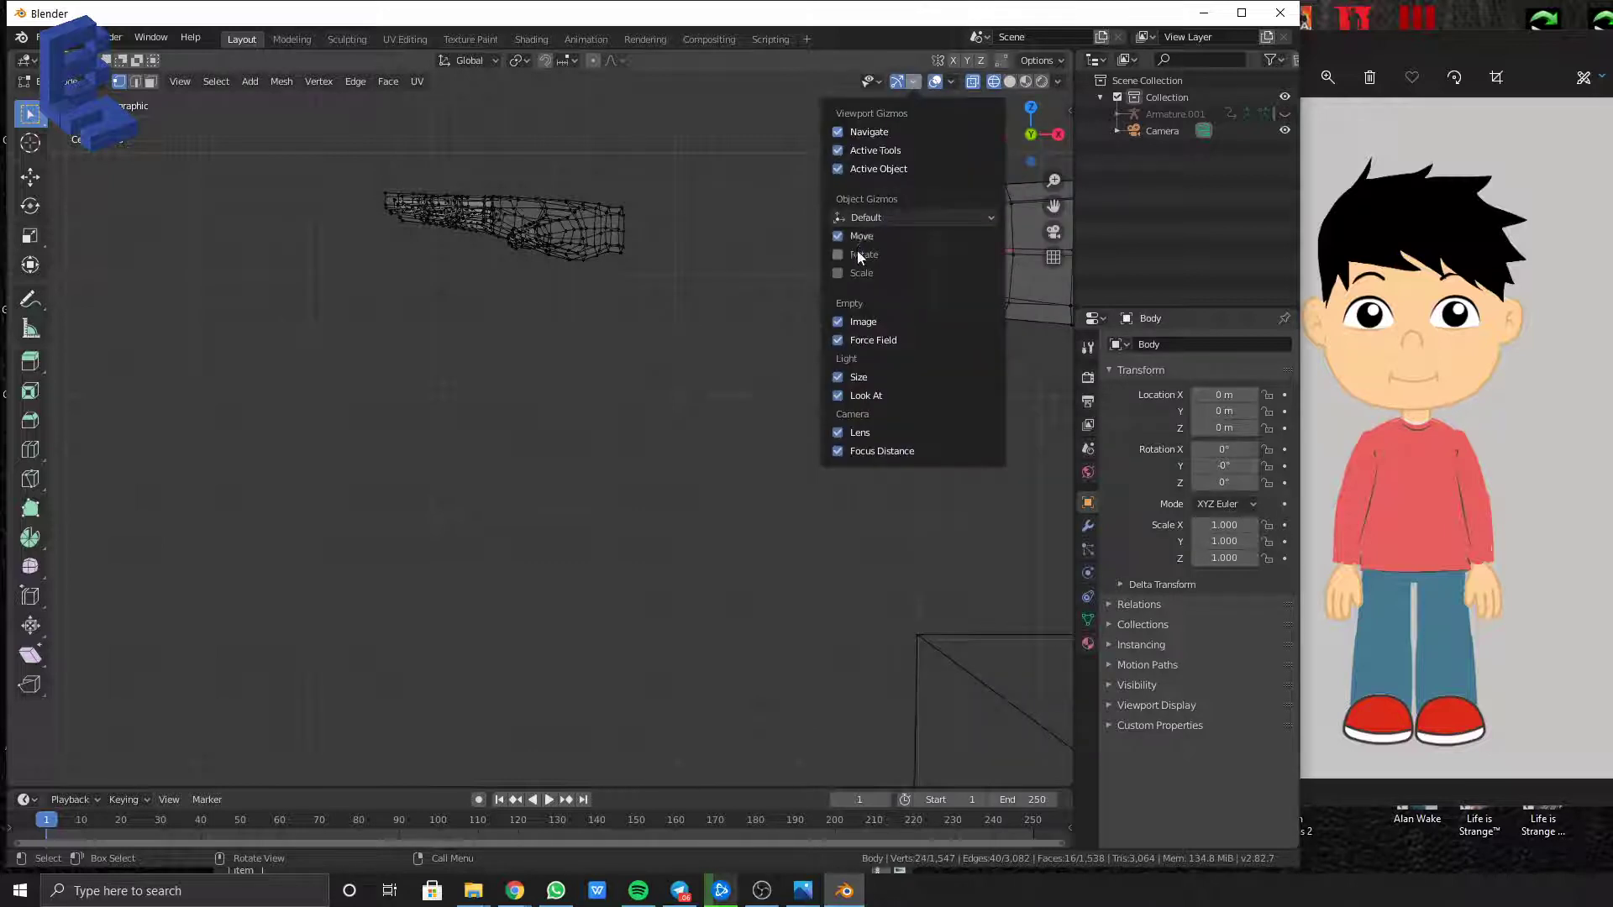
Enable the Rotate object gizmo and extend the right sleeve's open end along X to the wrist
click(858, 253)
drag(1031, 251, 711, 218)
key(s)
right_click(652, 233)
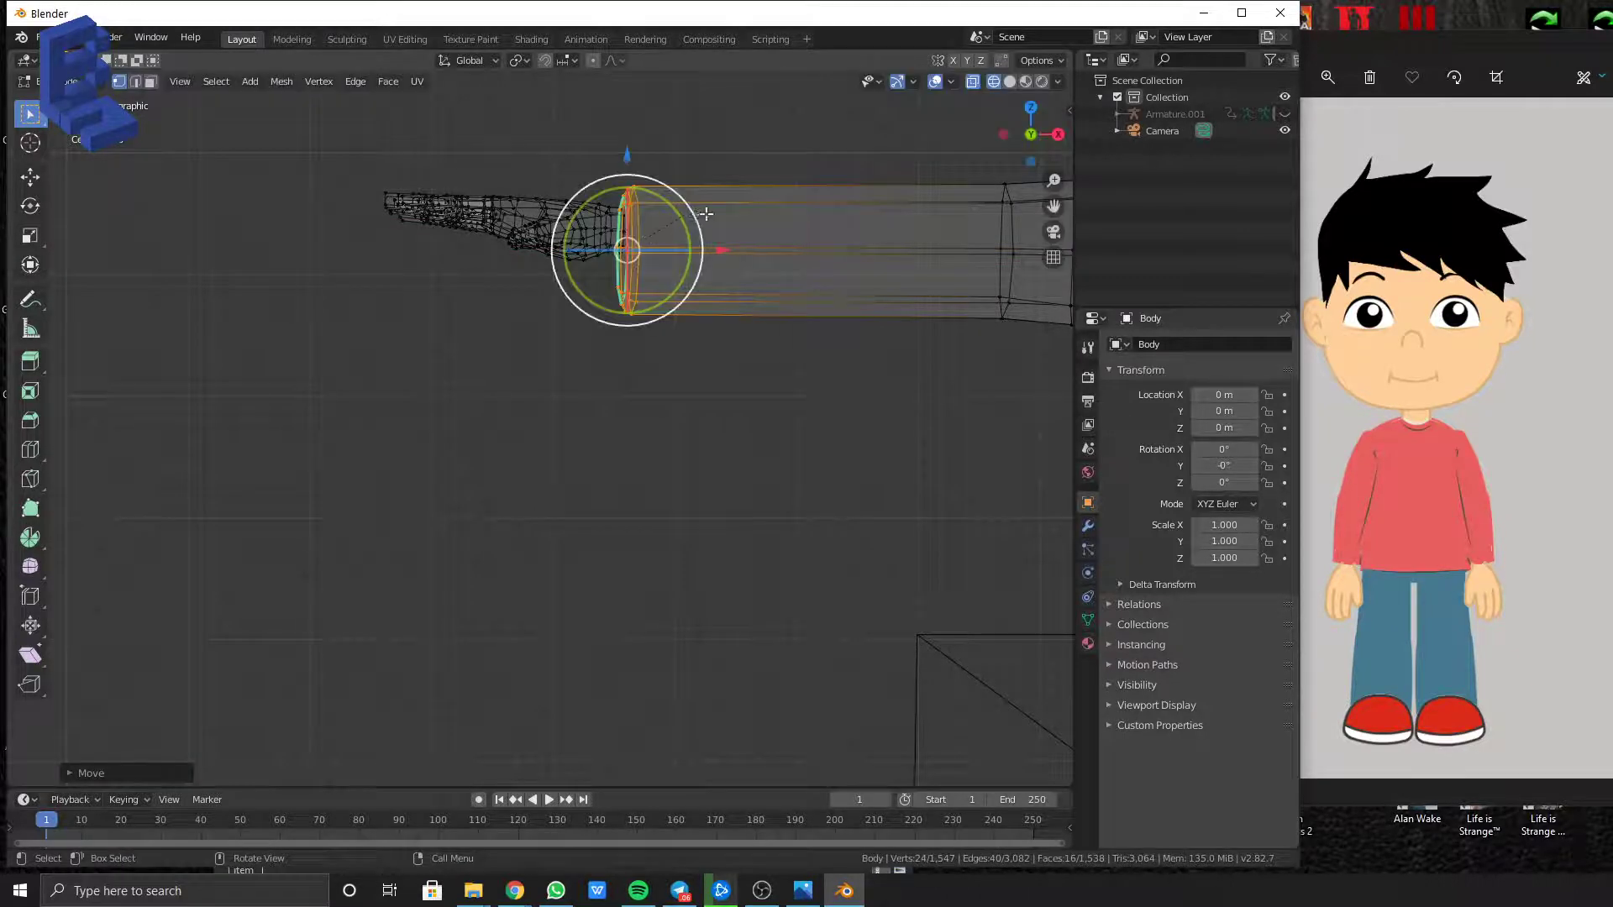
Scale the right sleeve's open end to about 0.64 and raise it to line up with the wrist
key(s)
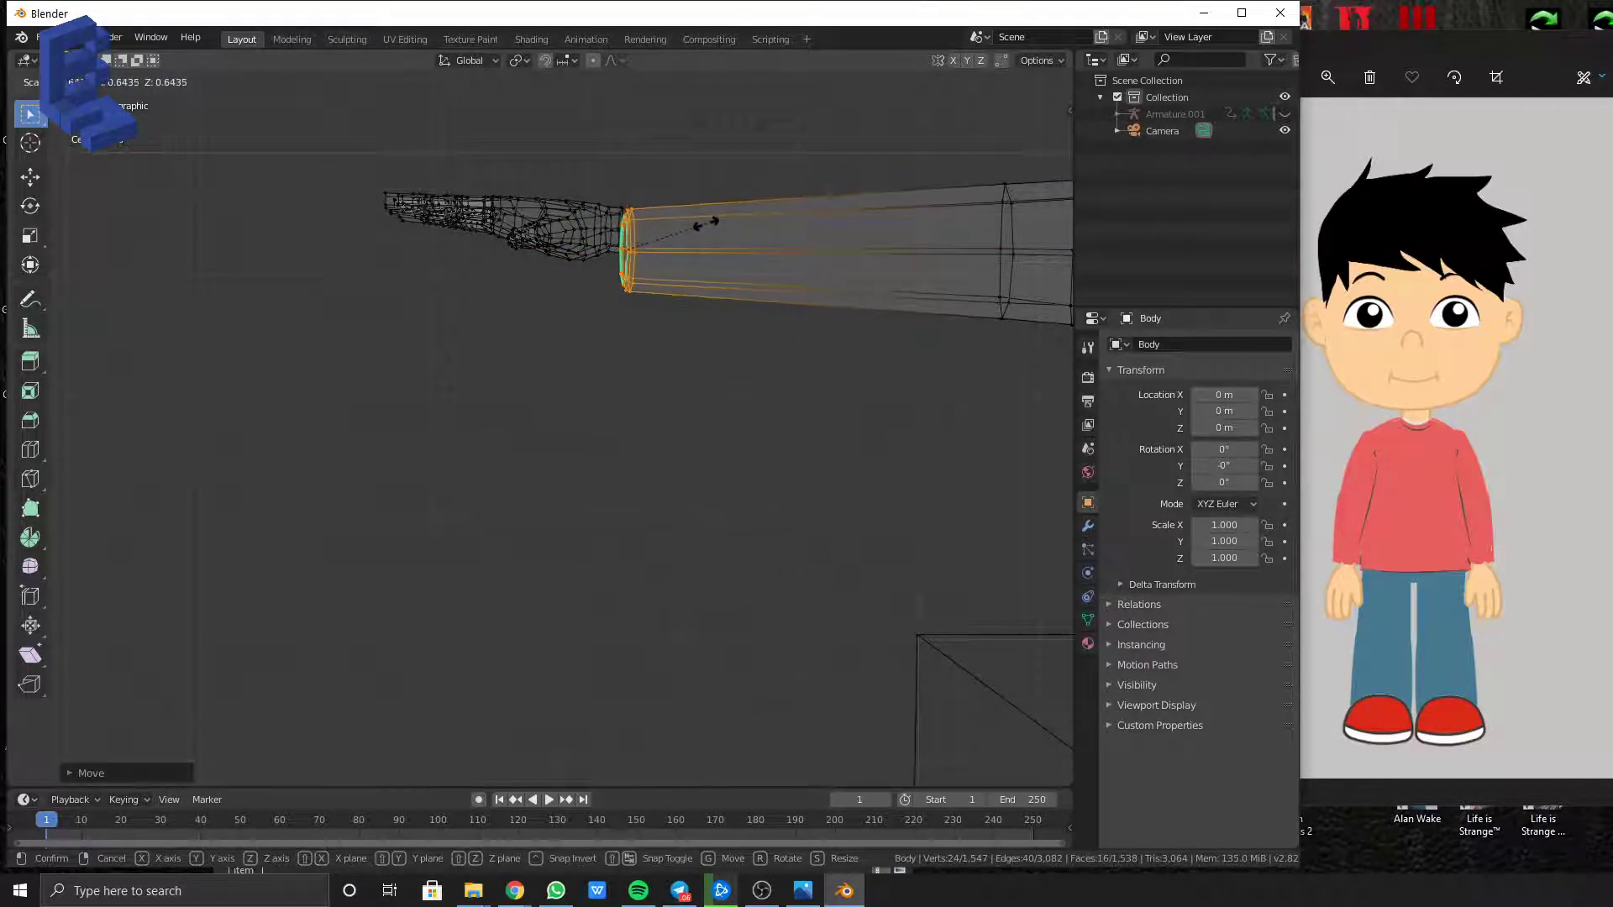
click(705, 226)
key(g)
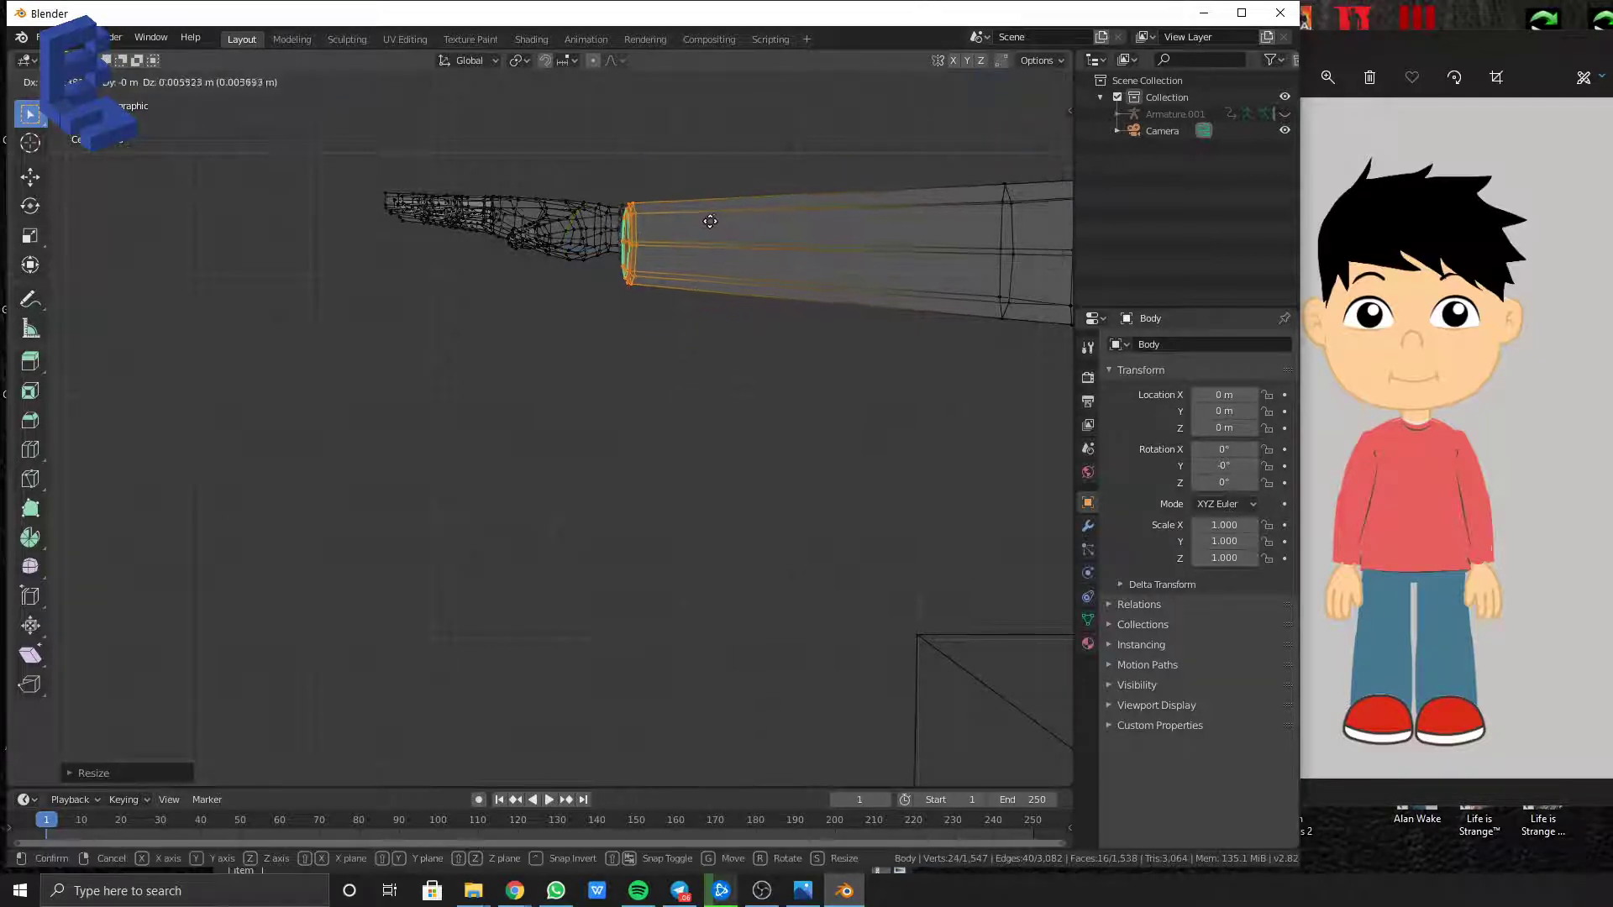
click(705, 213)
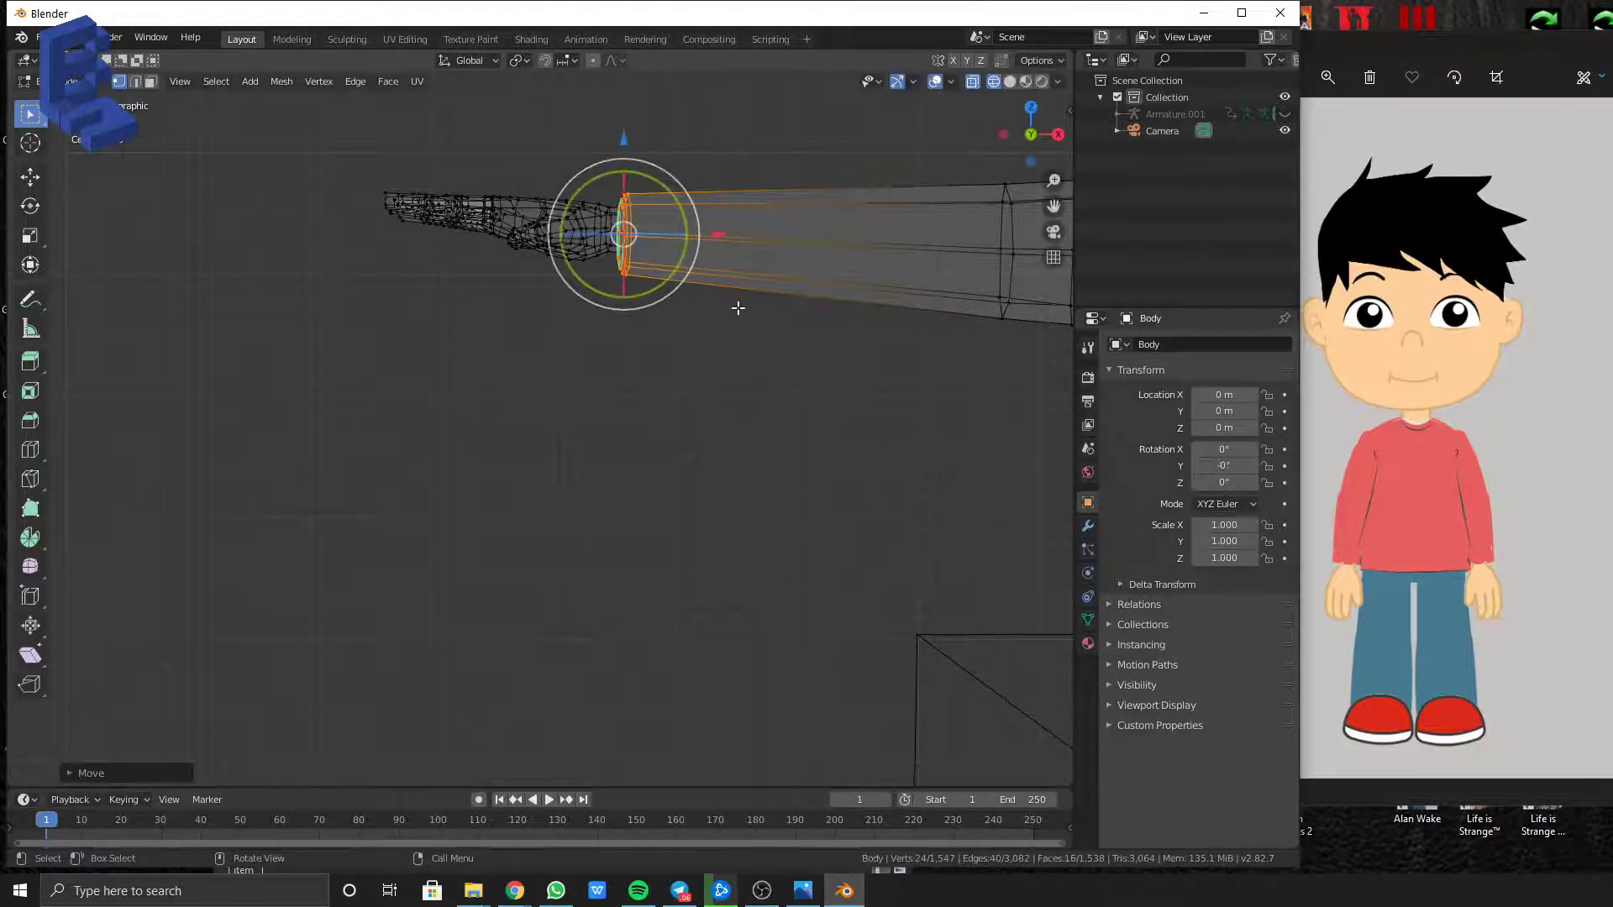
In top view, shift the sleeve's open end along Y to line up with the wrist, and check the arm from the front
key(KP_7)
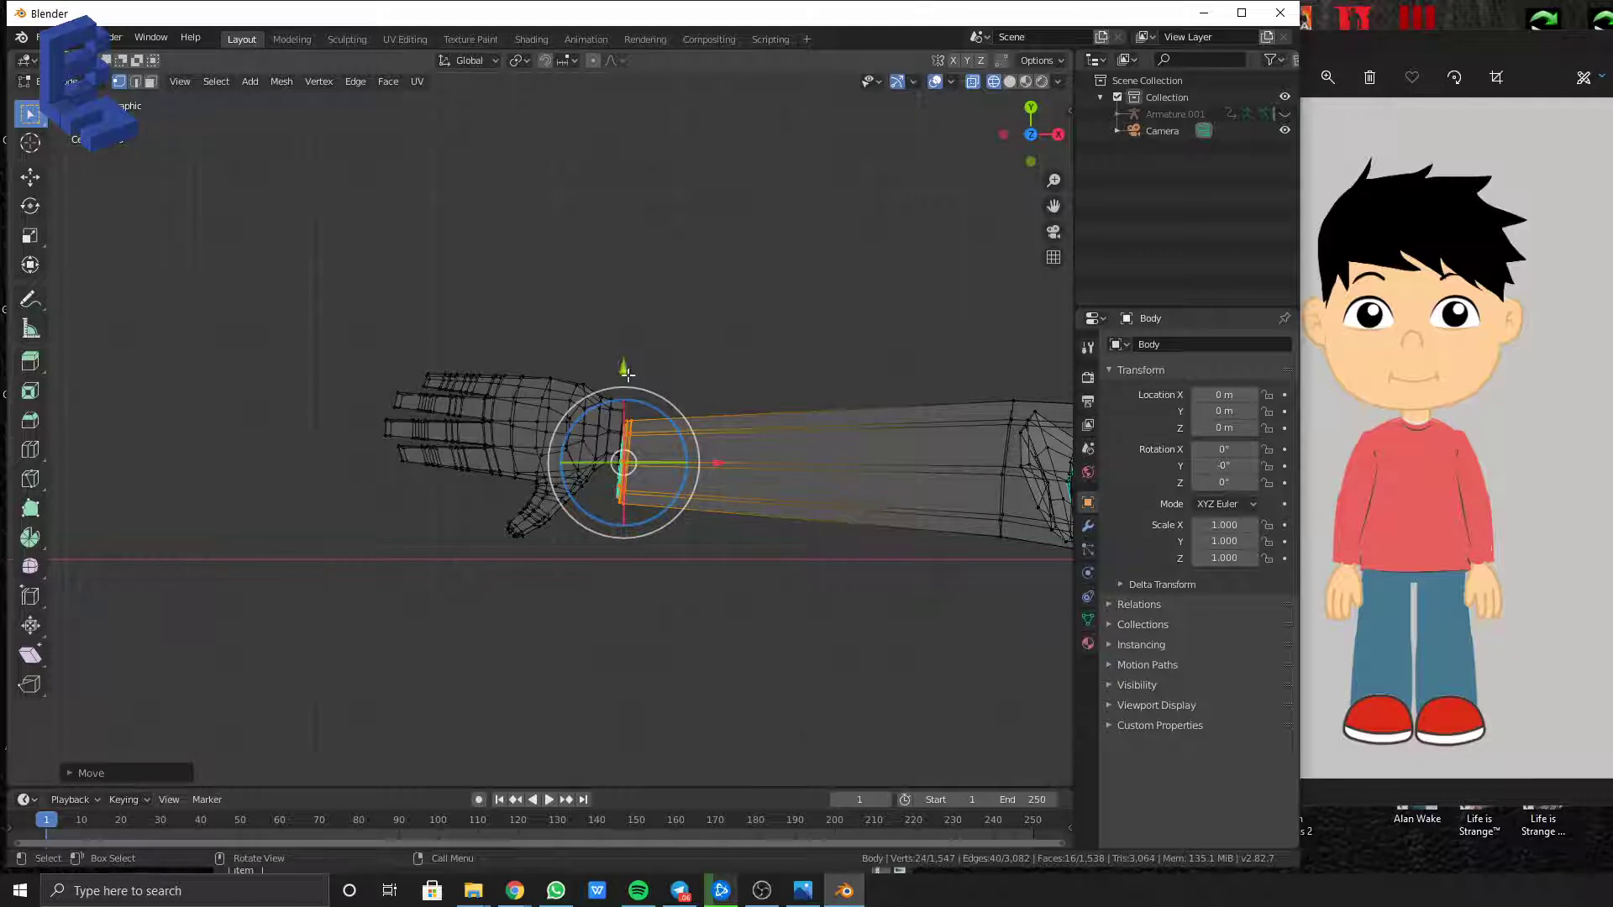
drag(627, 375, 631, 347)
scroll(829, 411, down, 2)
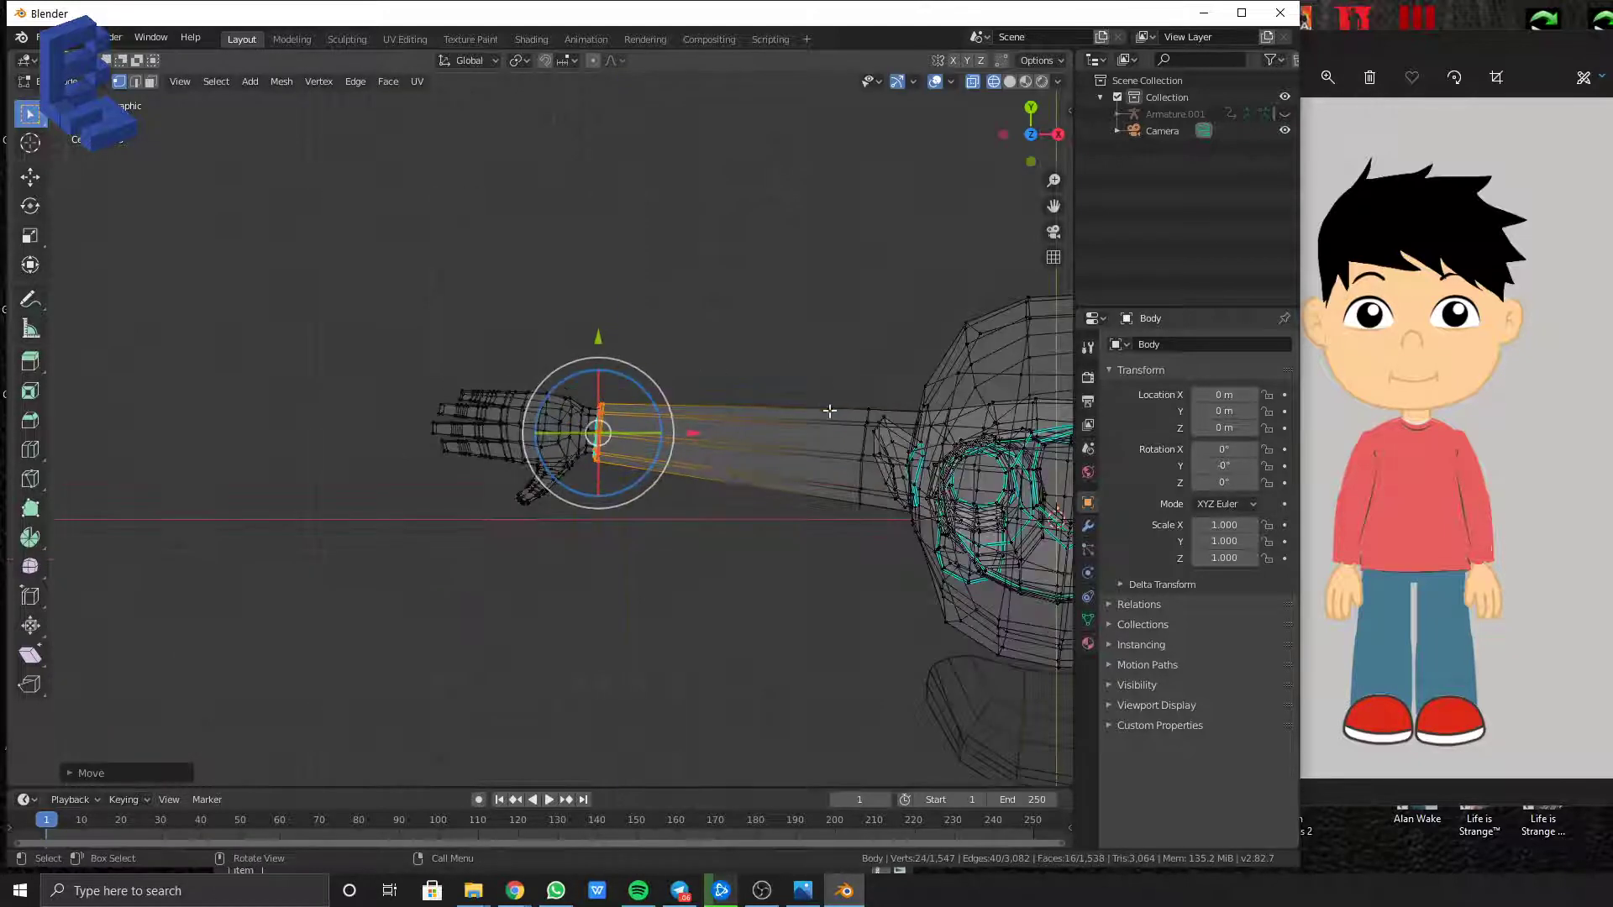
middle_drag(829, 411, 756, 373)
key(KP_1)
scroll(852, 296, up, 2)
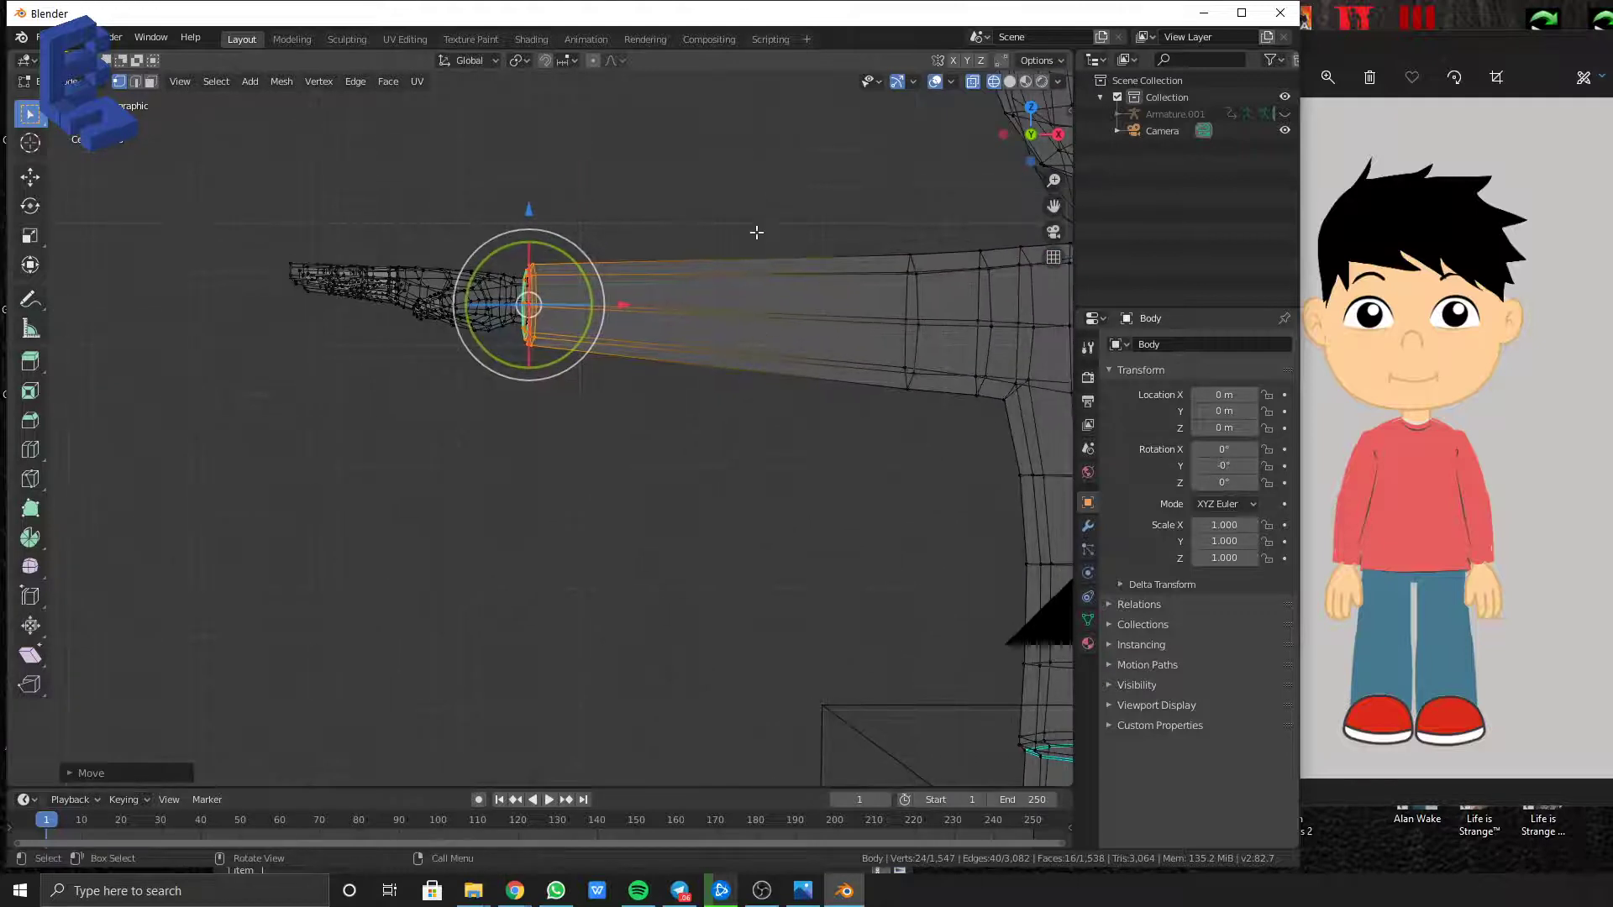
key(Tab)
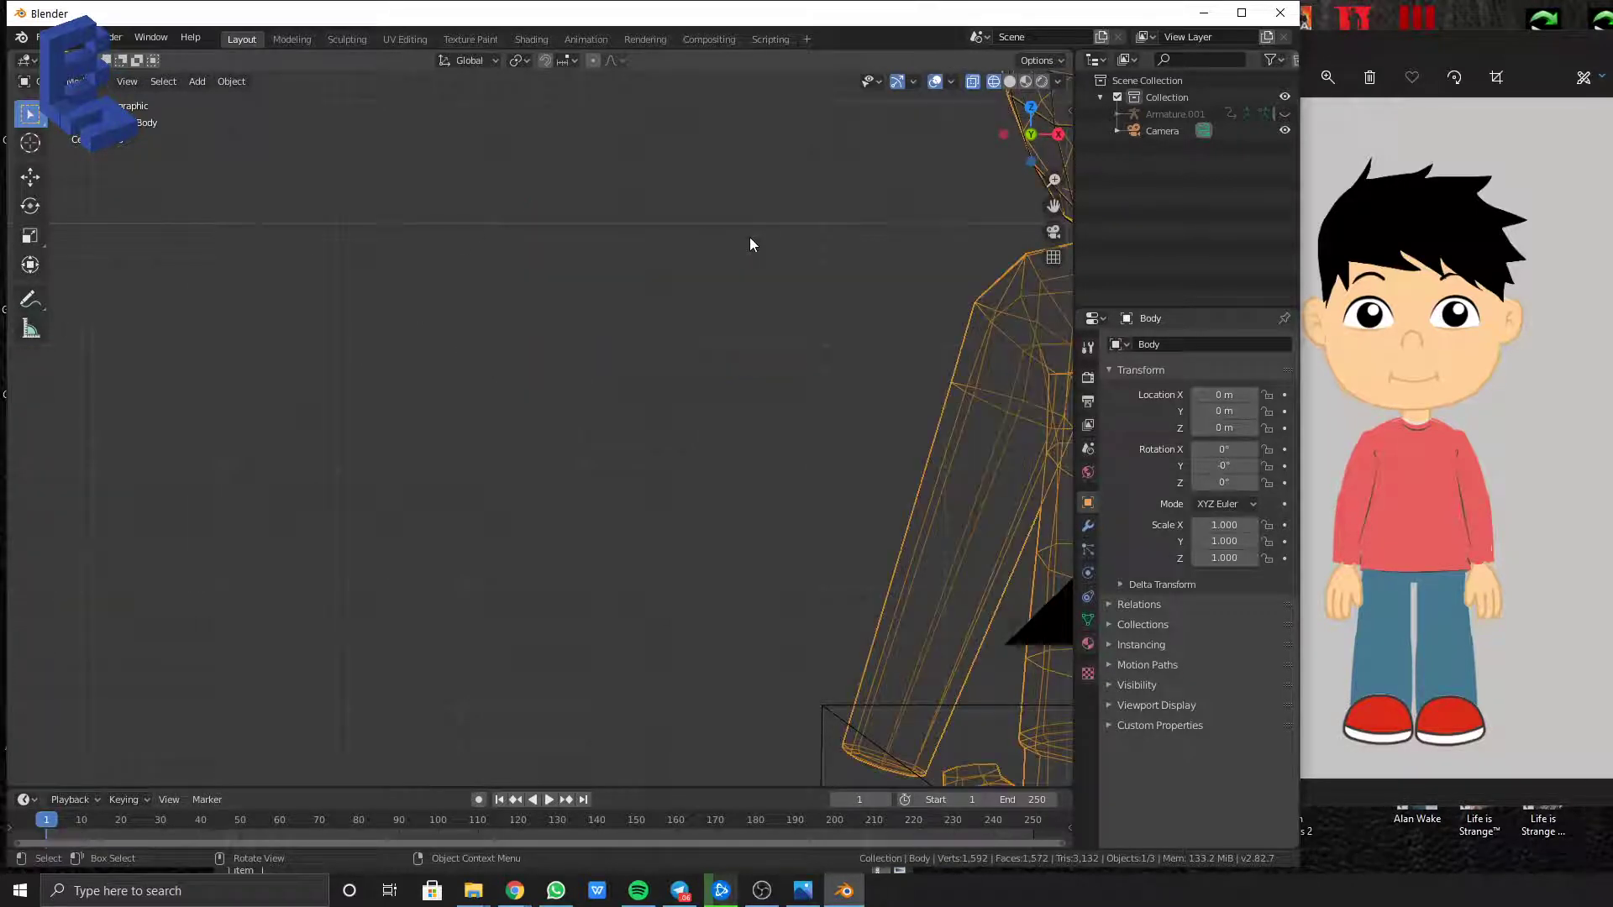
key(Tab)
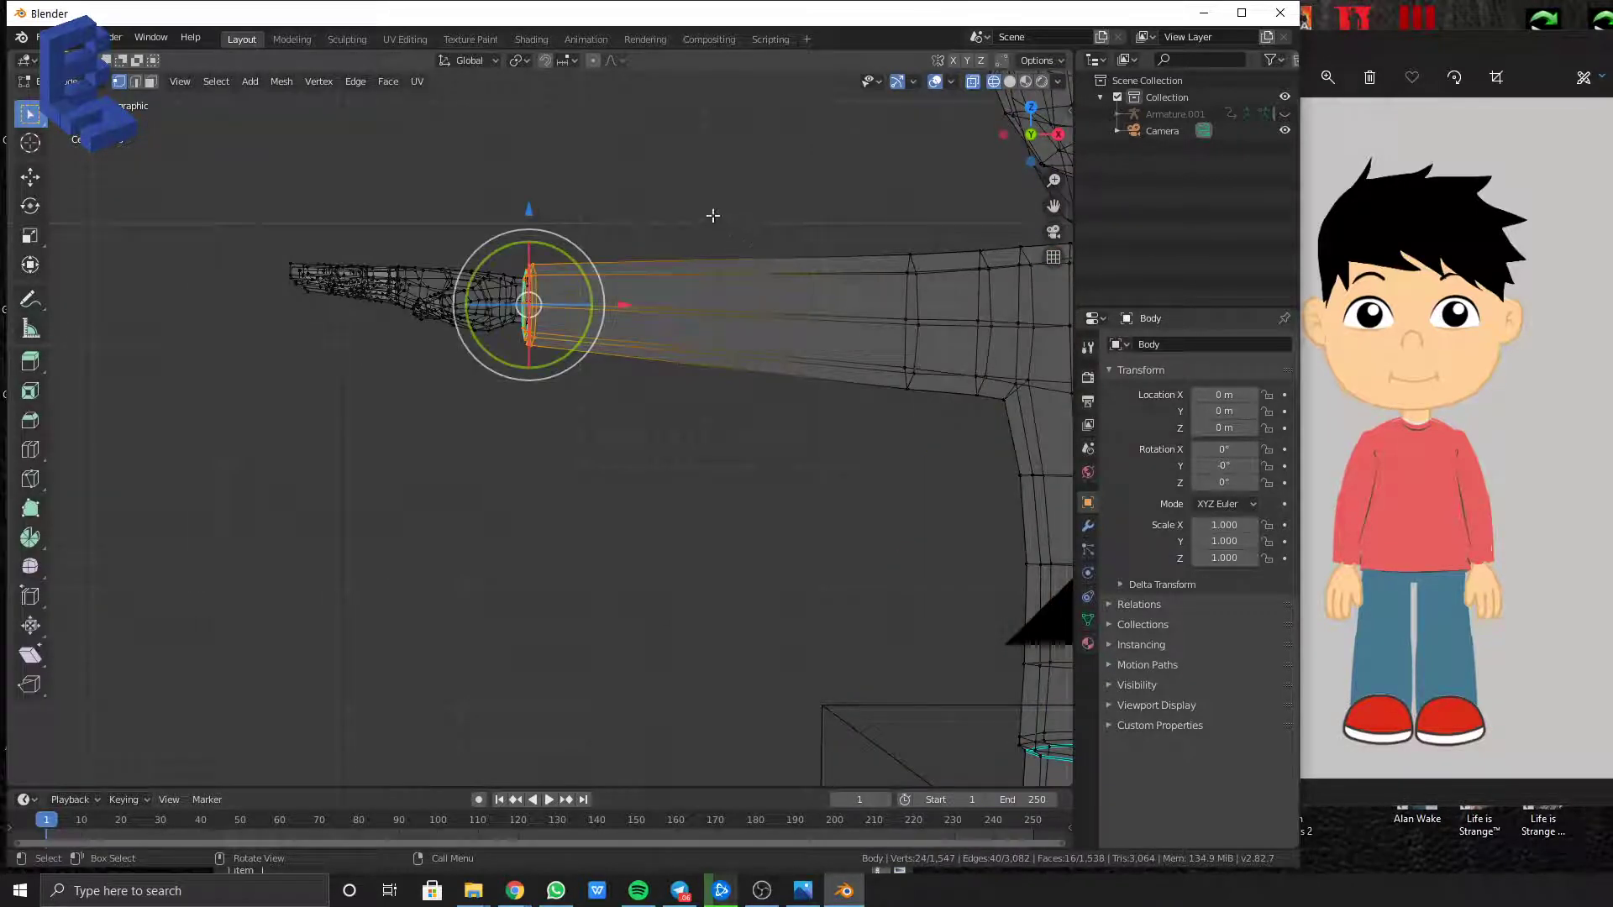
Select the long edges of the extended right sleeve and subdivide them with 2 cuts
click(136, 81)
click(710, 220)
drag(718, 160, 756, 500)
right_click(754, 353)
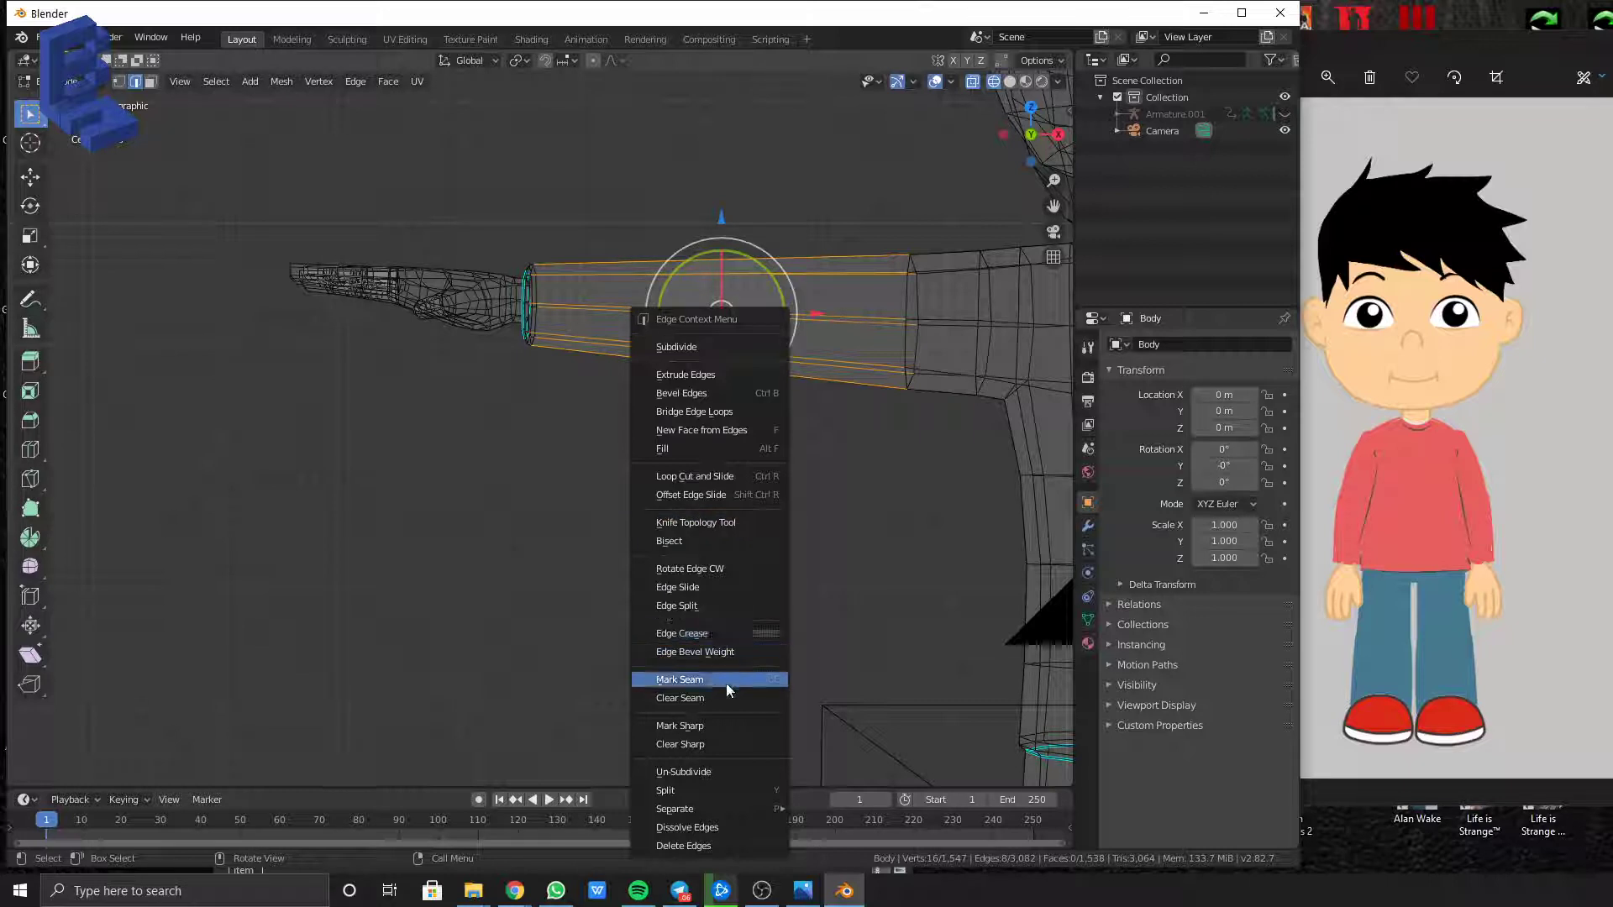
click(355, 81)
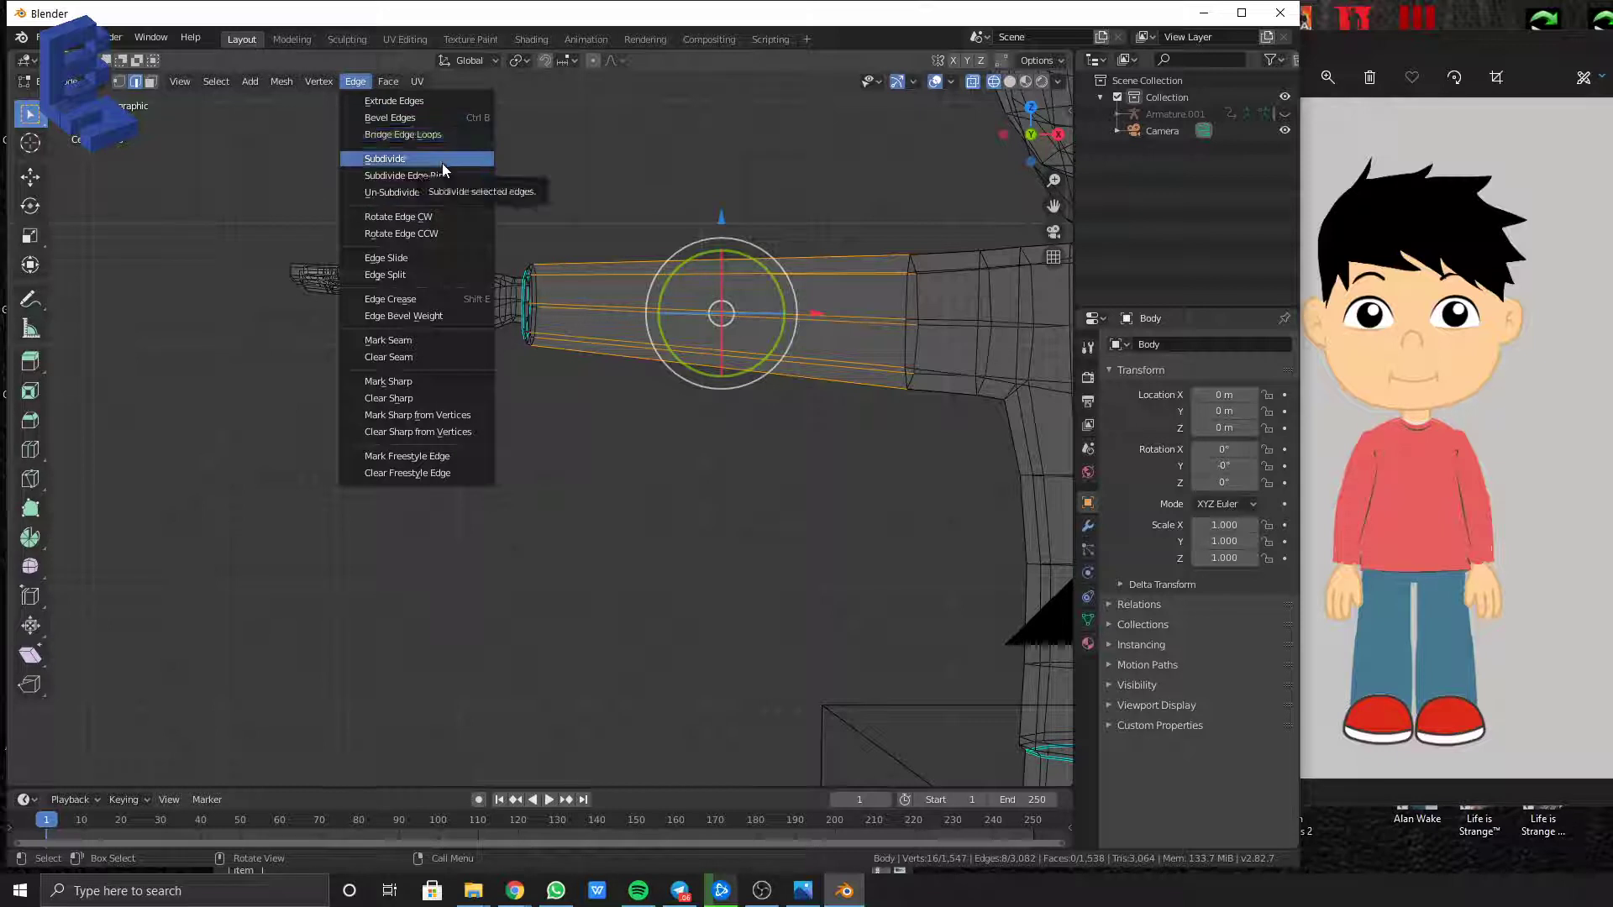
click(442, 160)
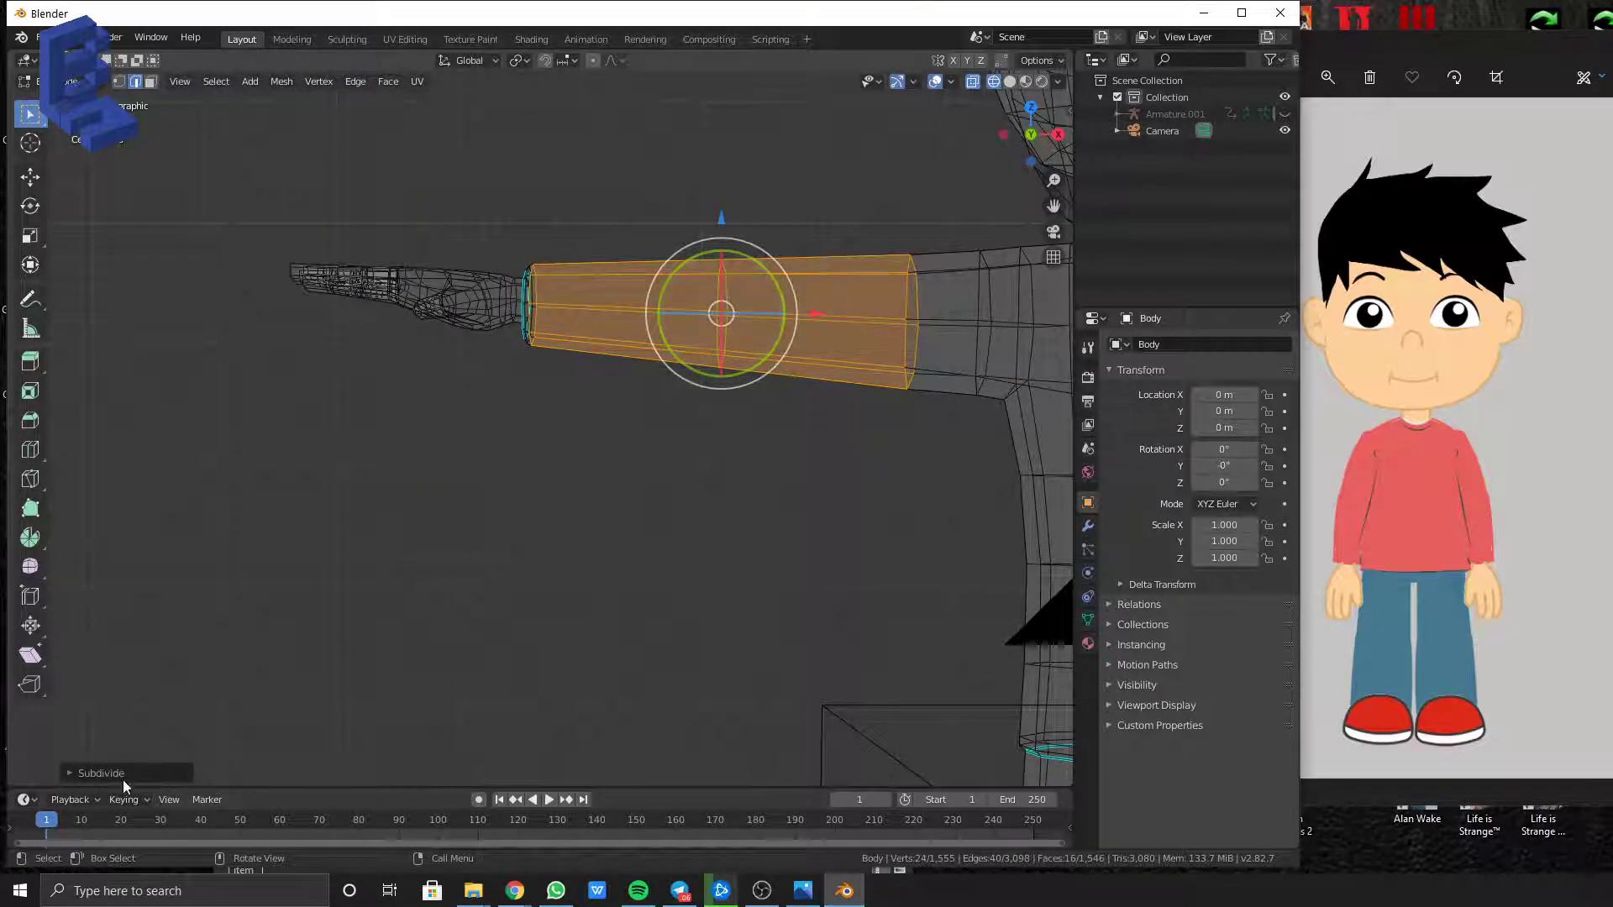
click(70, 772)
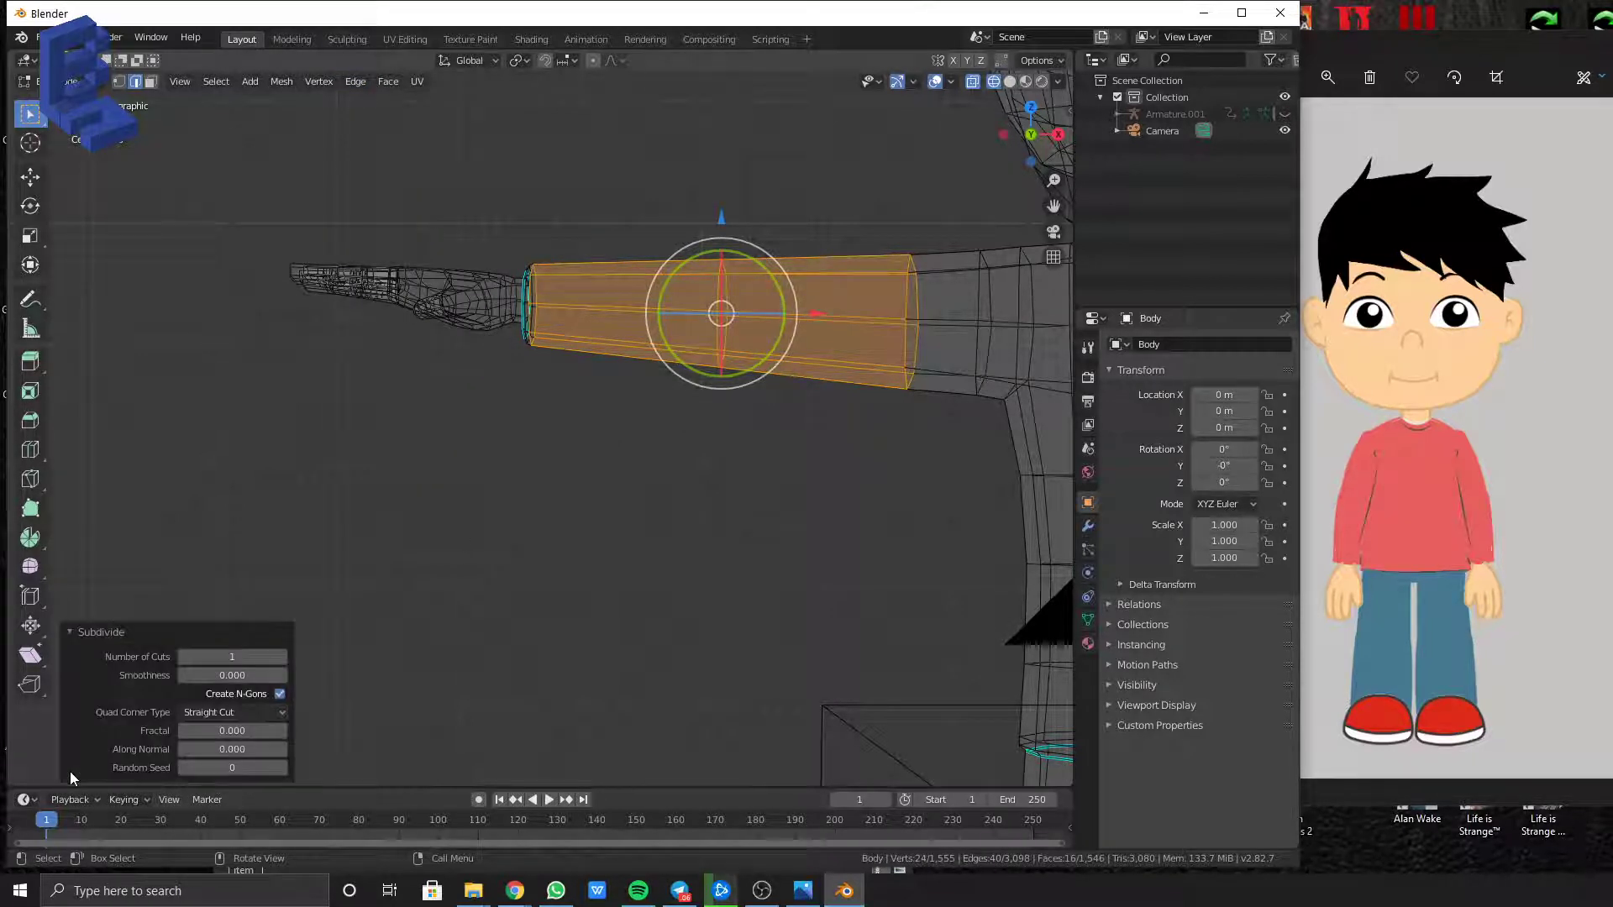
click(280, 659)
Select the new sleeve loop nearer the shoulder, move it about 0.0095 m along X and scale it to 0.881
key(1)
click(776, 162)
drag(726, 194, 801, 471)
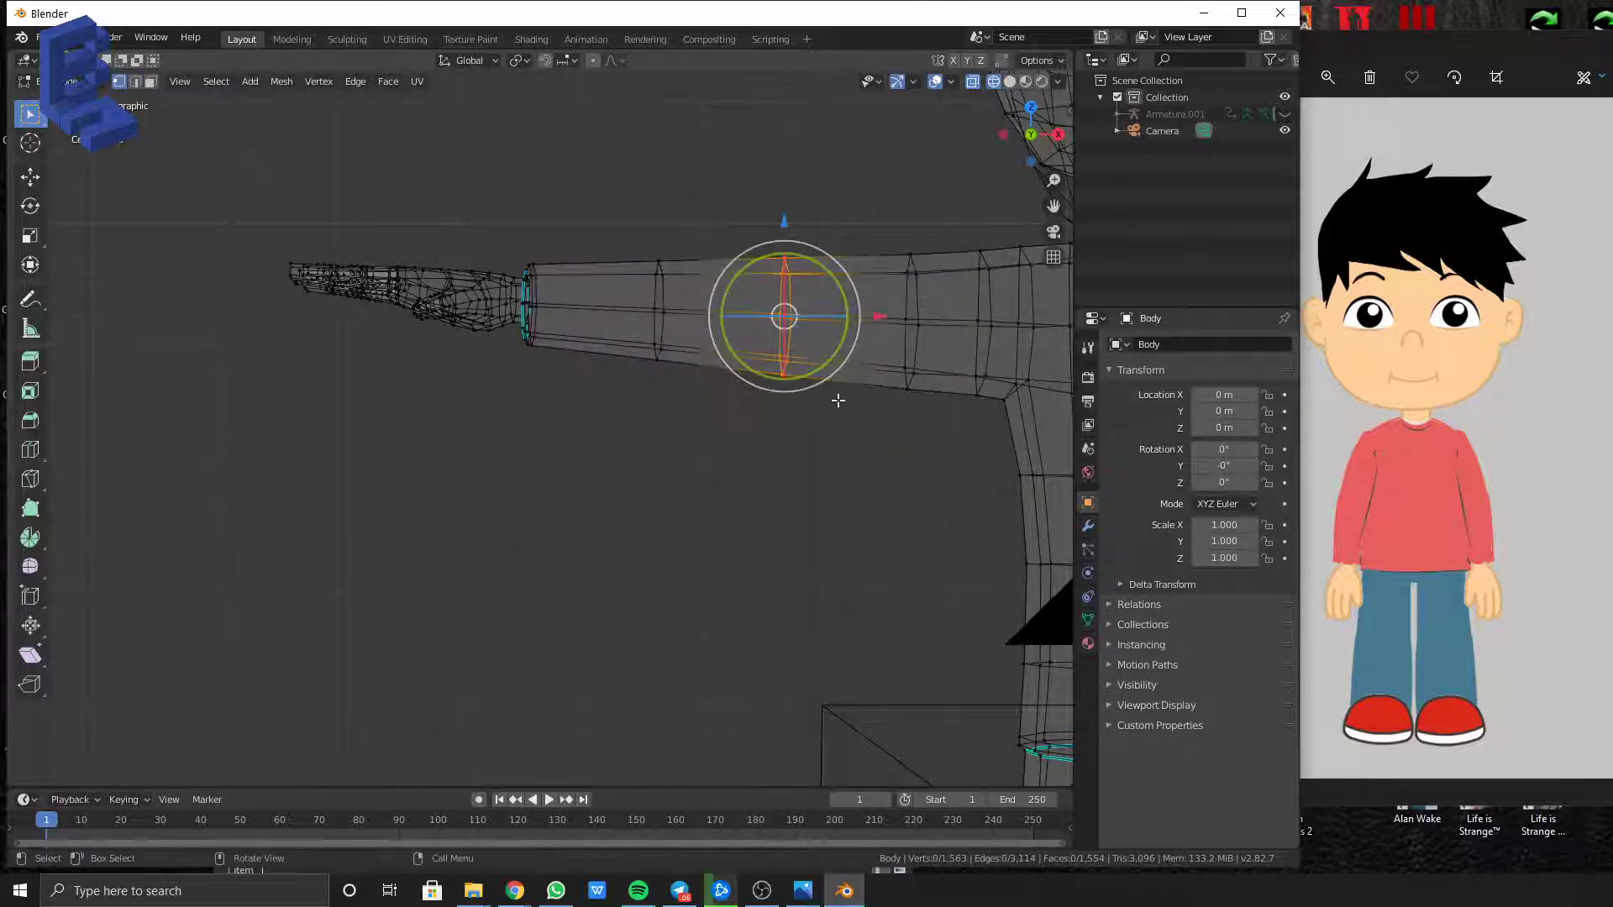
scroll(877, 320, down, 5)
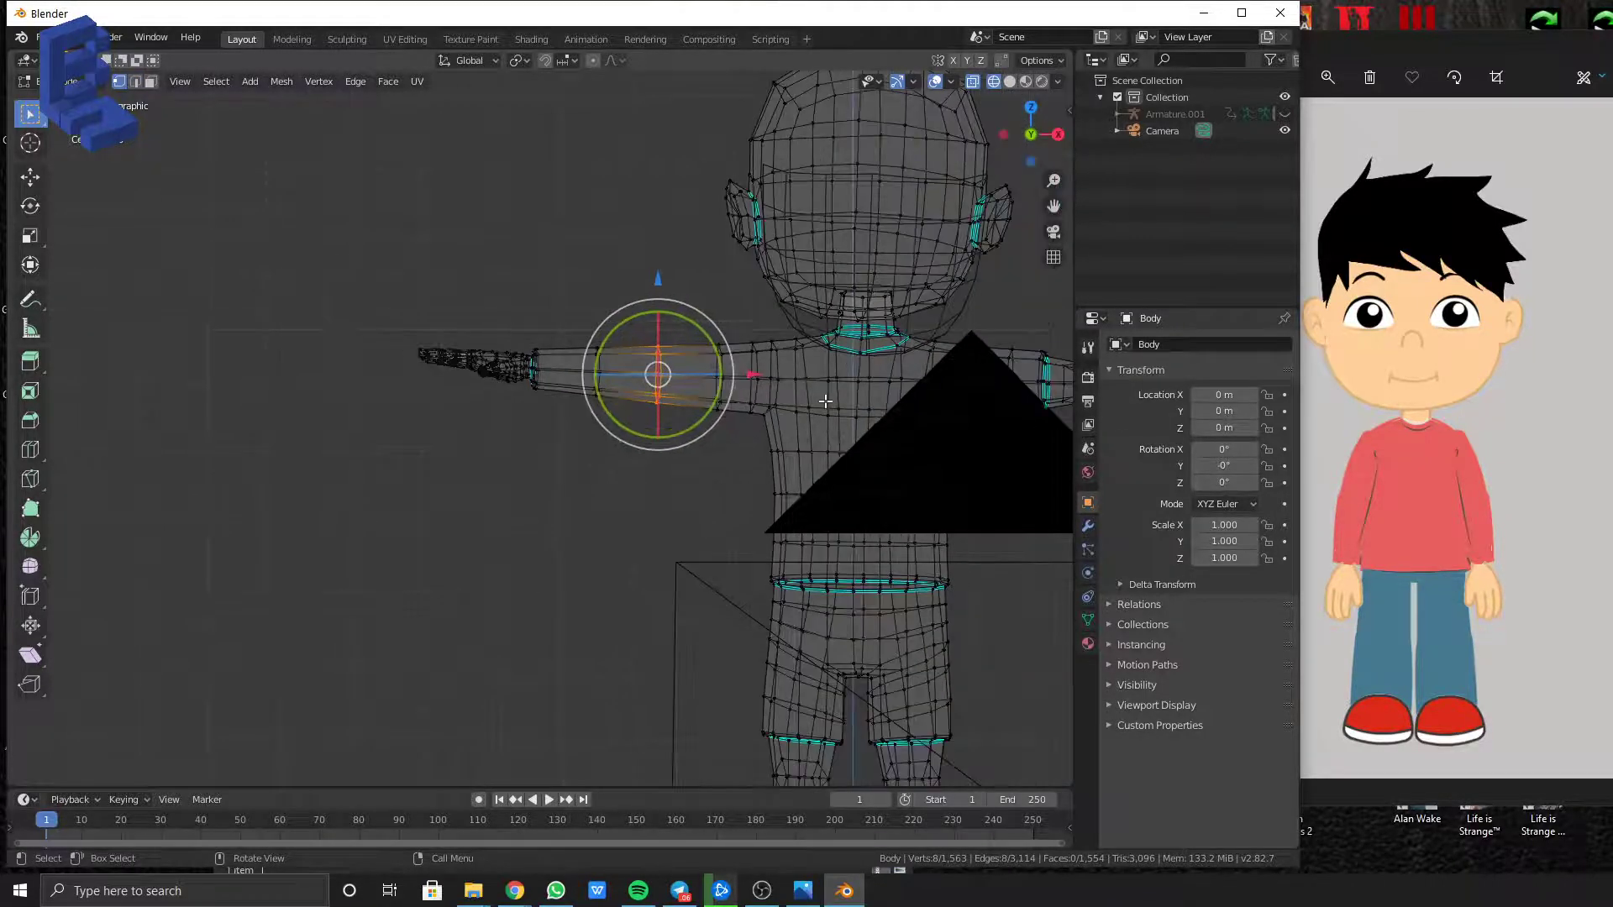
scroll(819, 391, up, 3)
key(g)
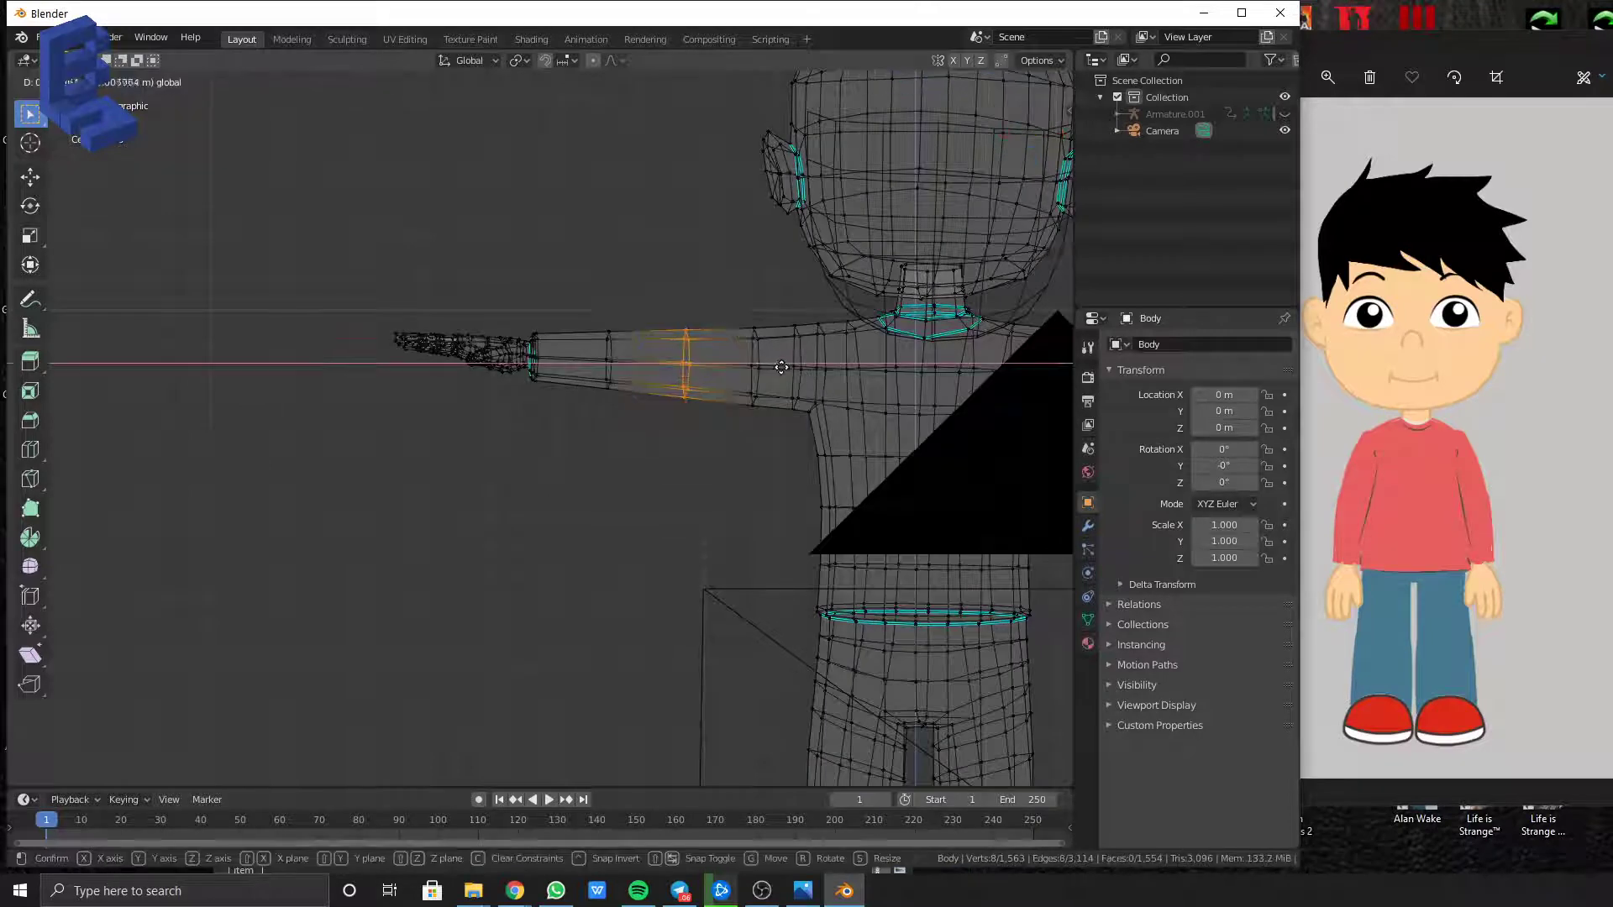
click(778, 368)
key(s)
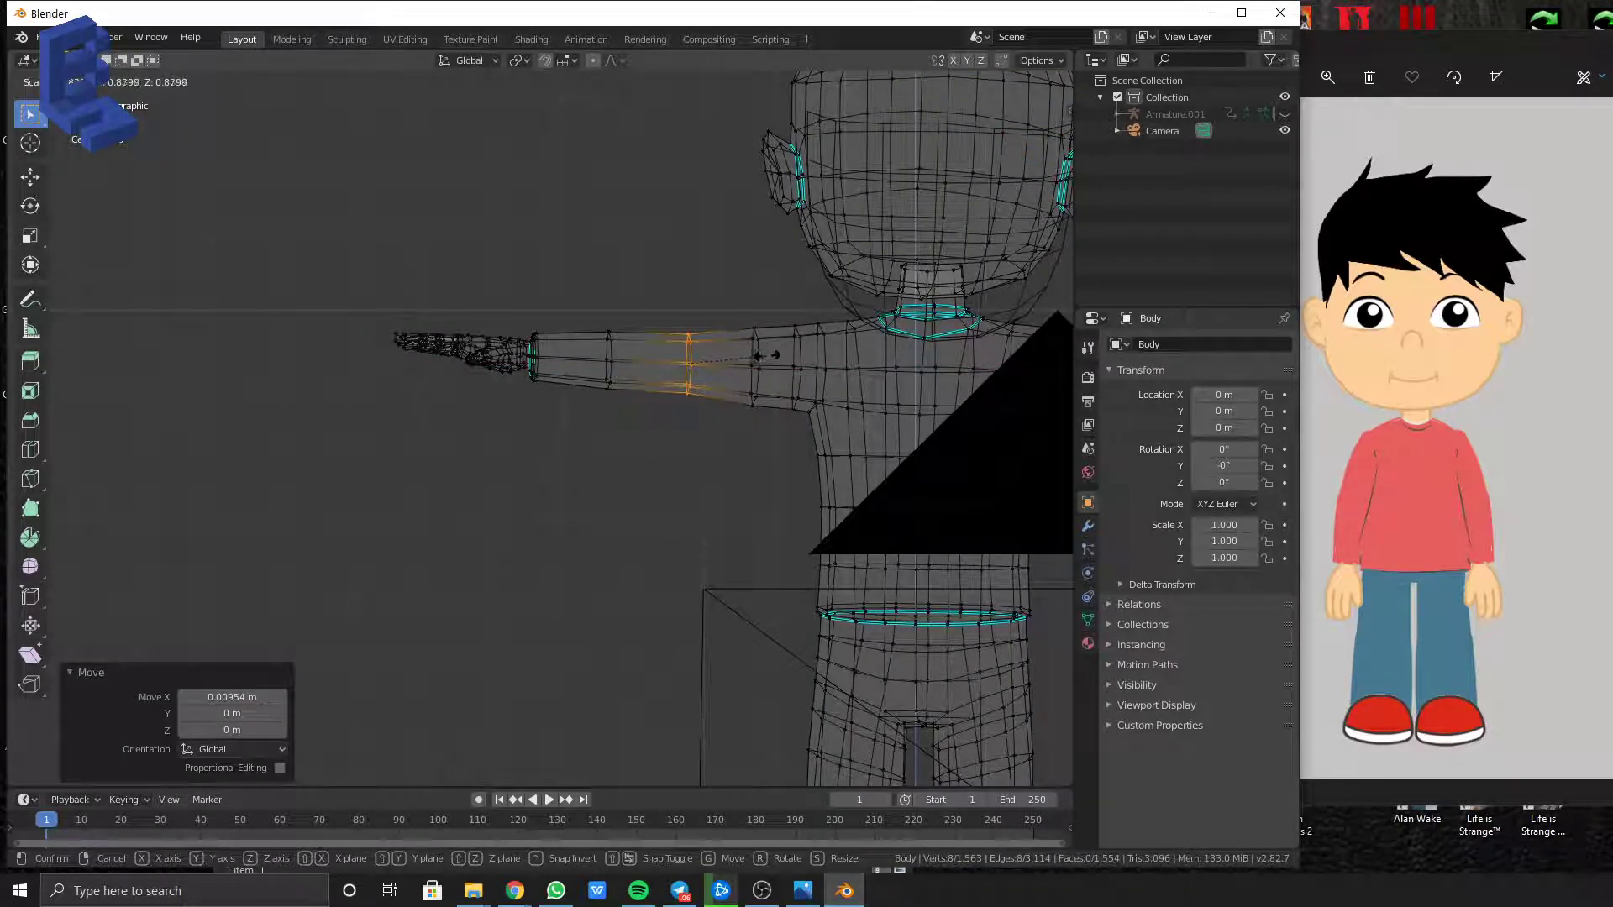
click(770, 354)
scroll(771, 349, up, 2)
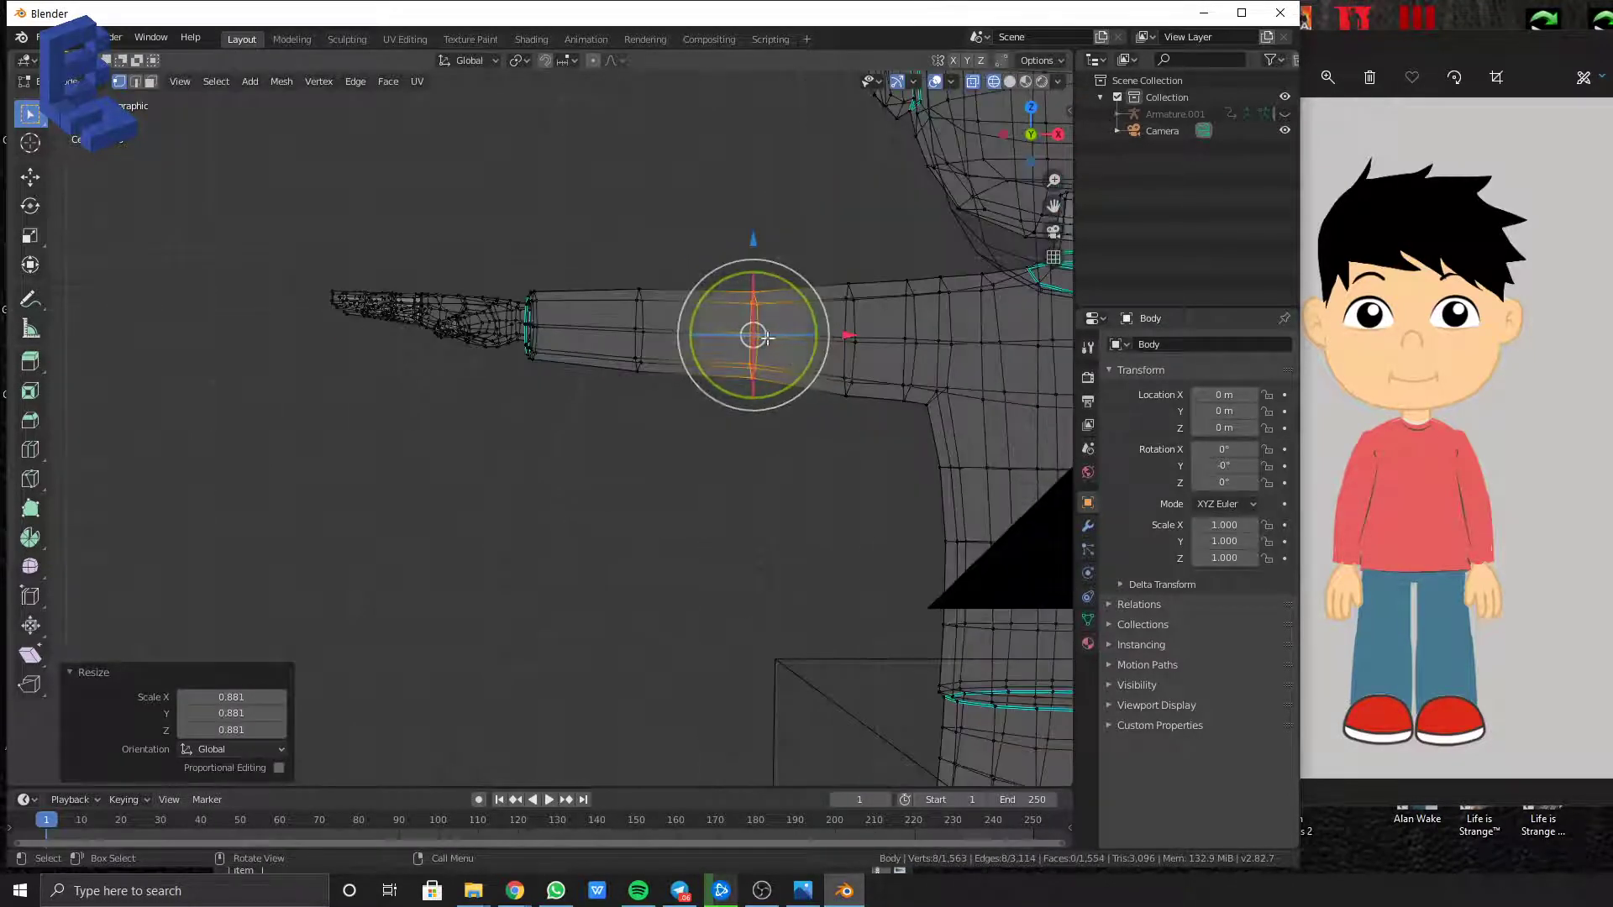
Move the same sleeve loop another 0.00828 m along X towards the shoulder and scale it up by 1.061
click(785, 219)
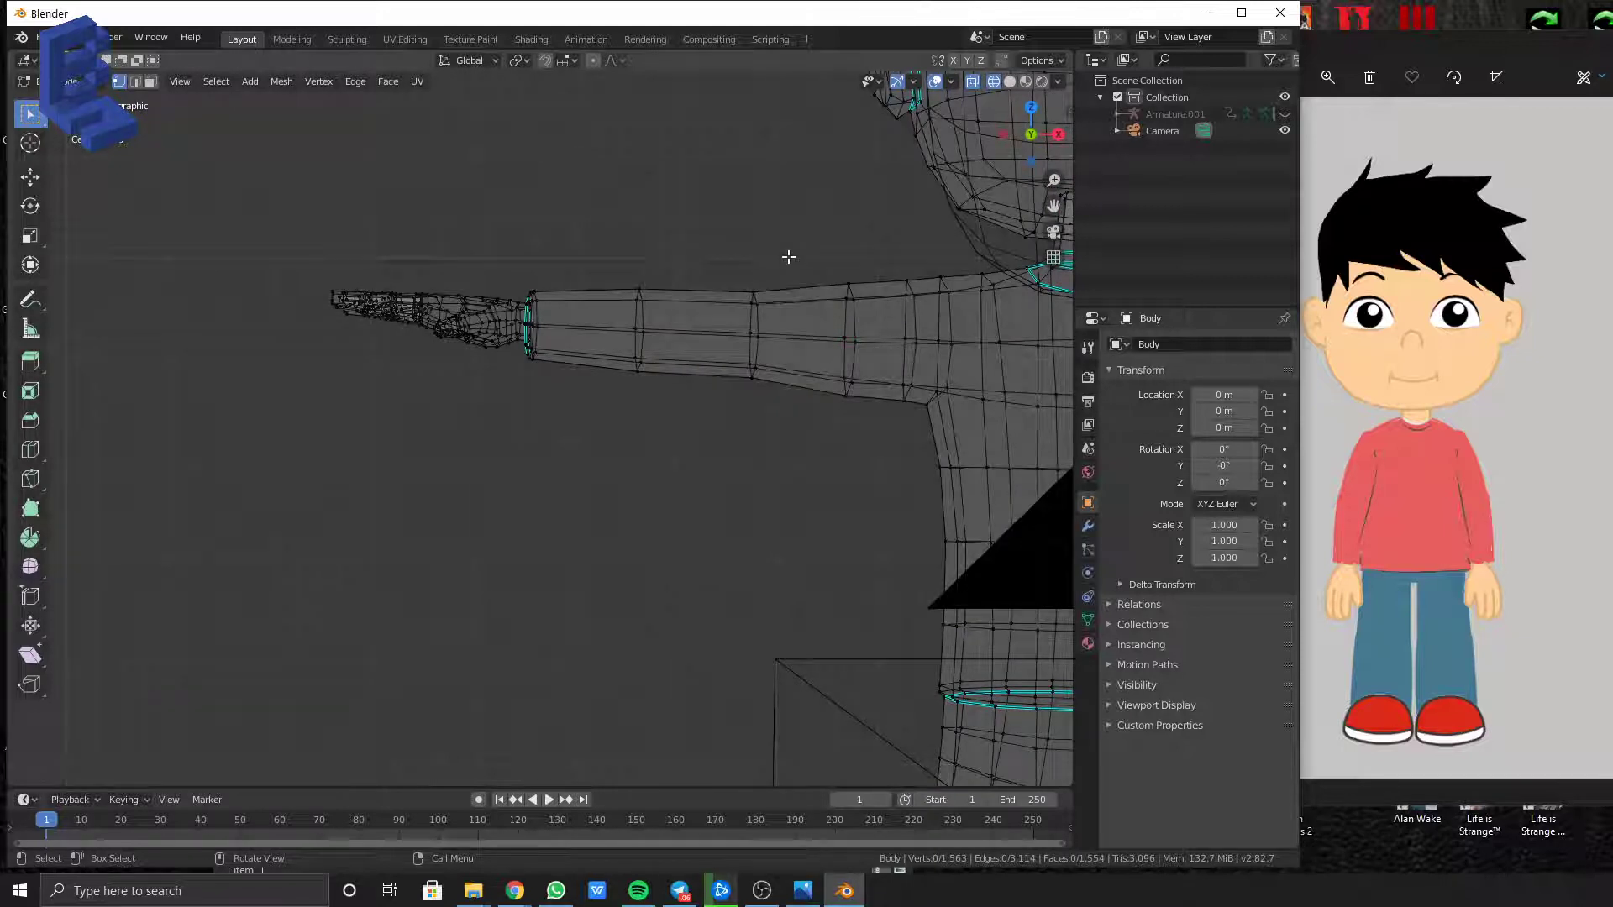
drag(729, 273, 796, 435)
key(g)
key(x)
click(864, 340)
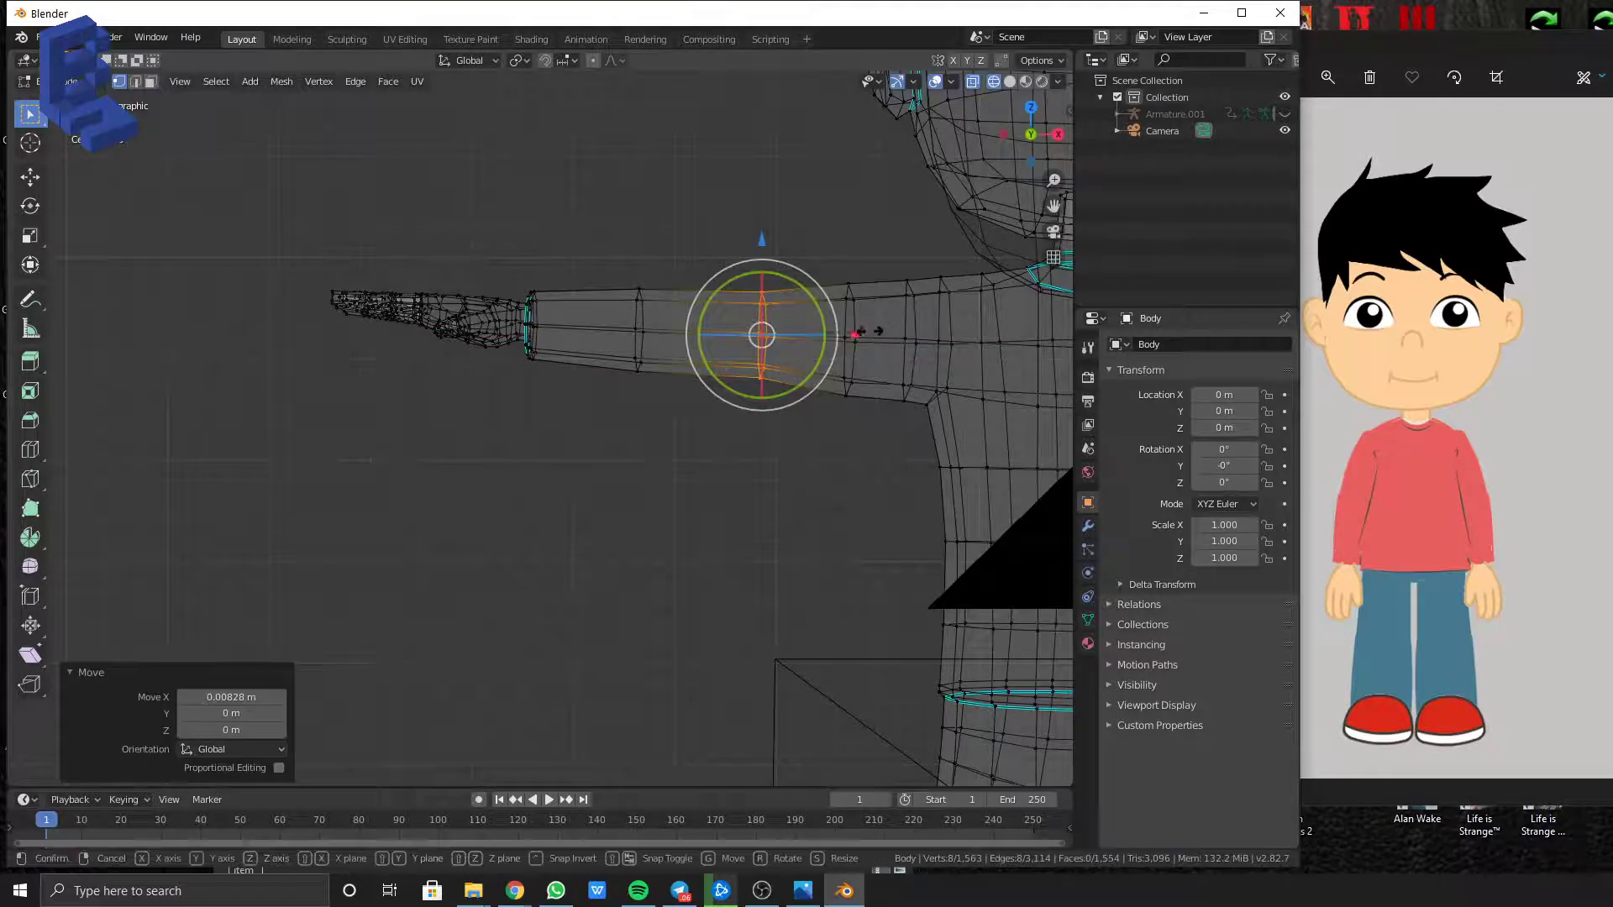
key(s)
click(874, 322)
scroll(827, 267, down, 3)
scroll(822, 282, down, 1)
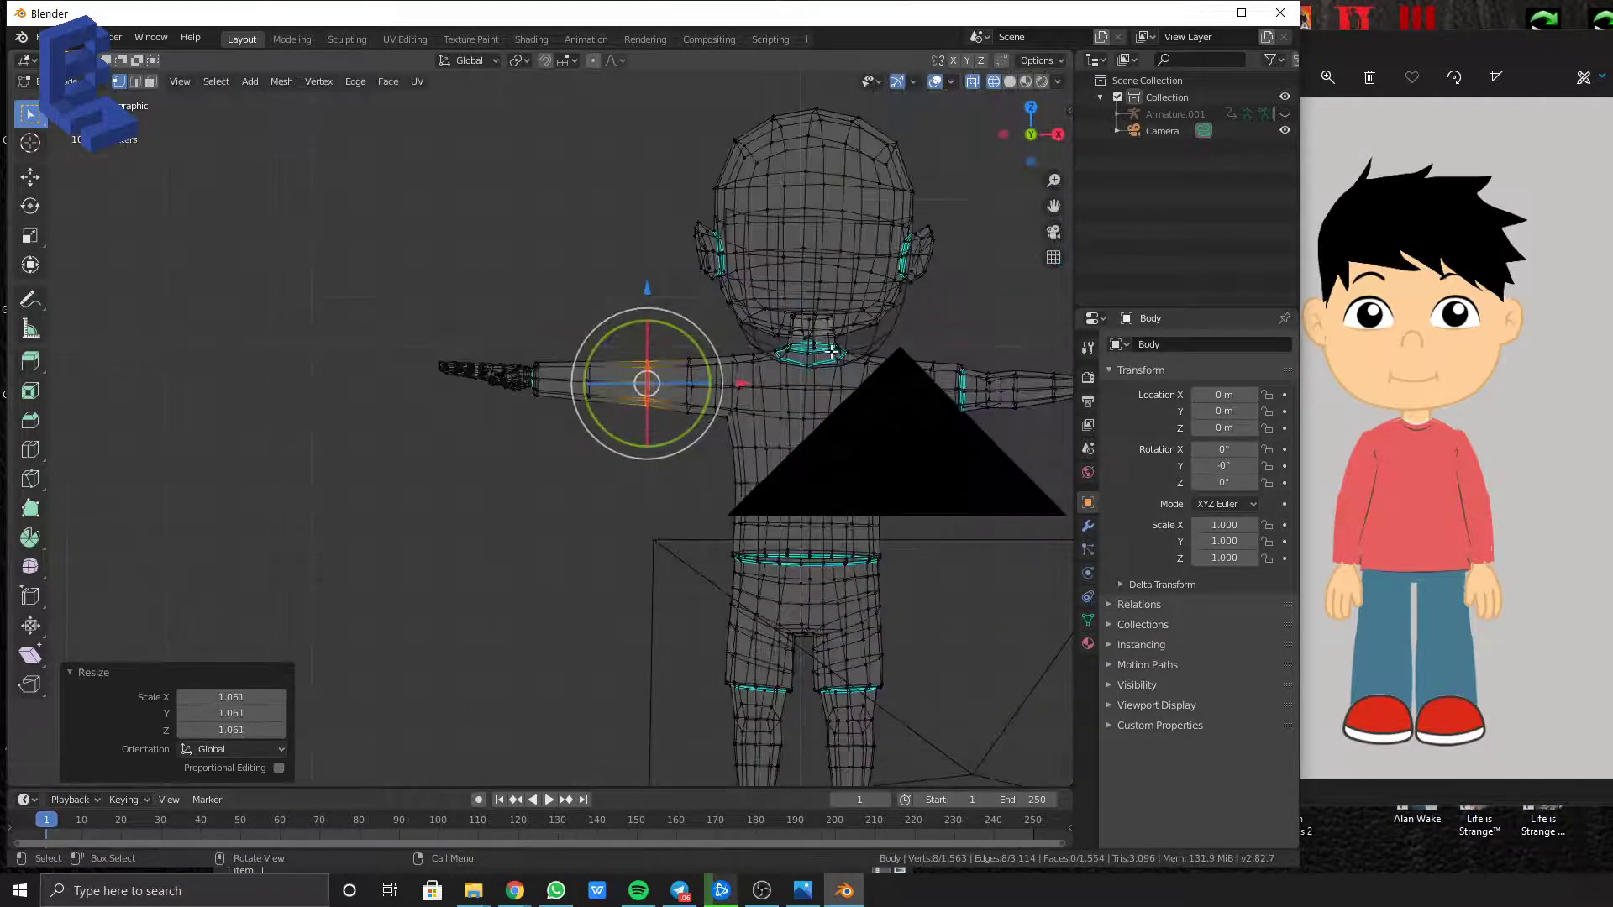
Select the sleeve edges between the two added loops and subdivide them with 1 cut
mouse_move(830, 352)
middle_down()
mouse_move(951, 375)
mouse_move(783, 436)
mouse_move(808, 370)
middle_up()
scroll(748, 382, up, 2)
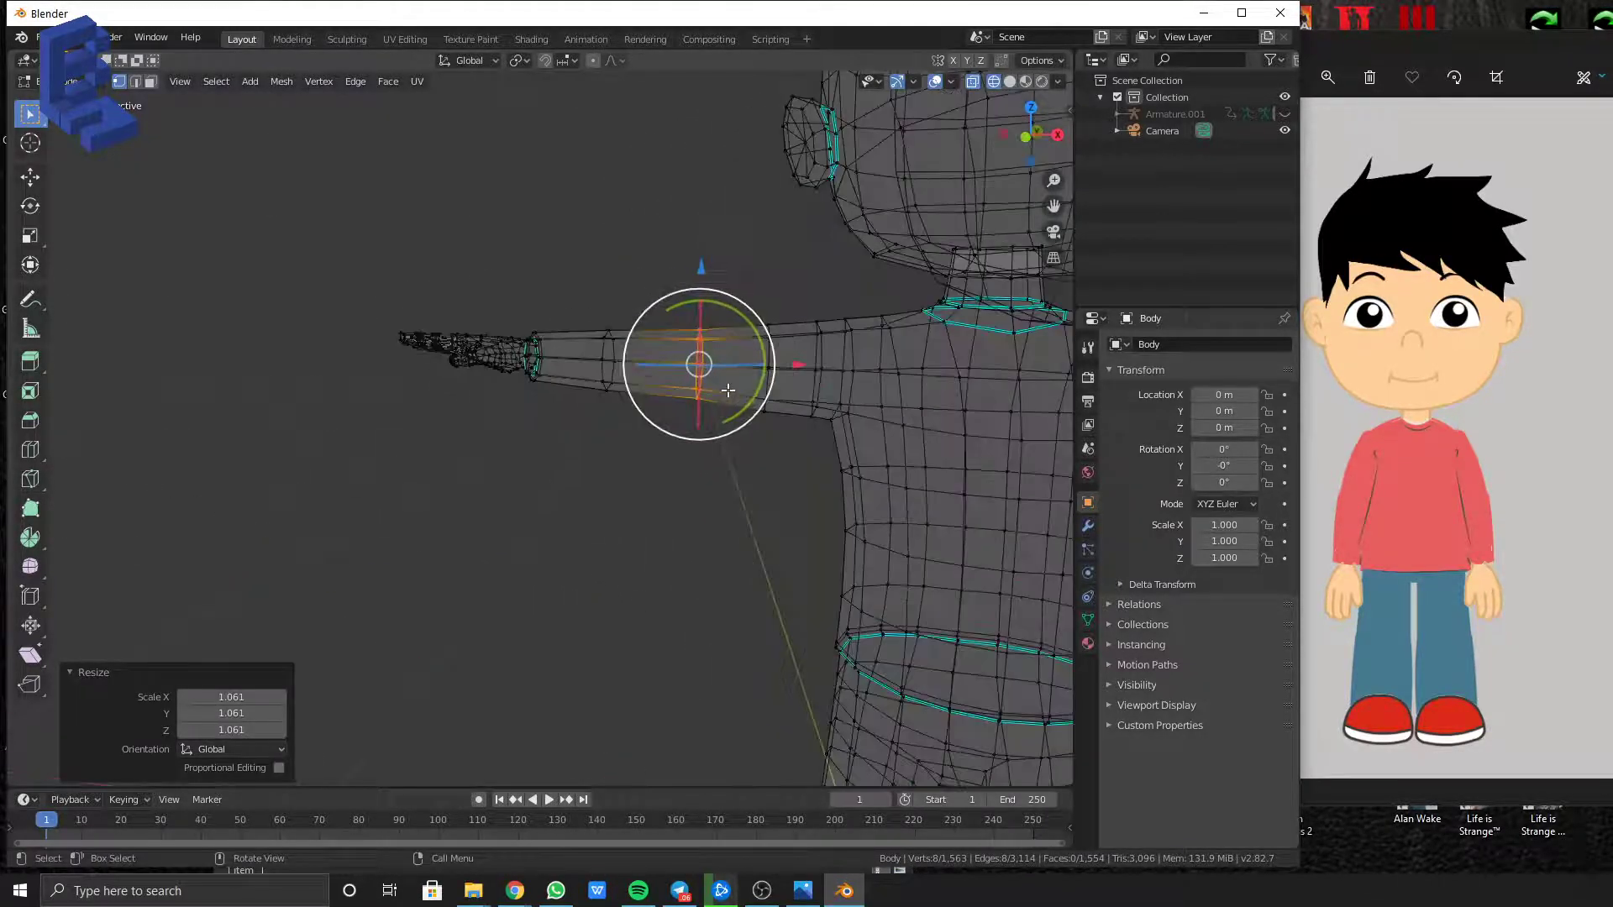
key(KP_1)
scroll(726, 380, up, 3)
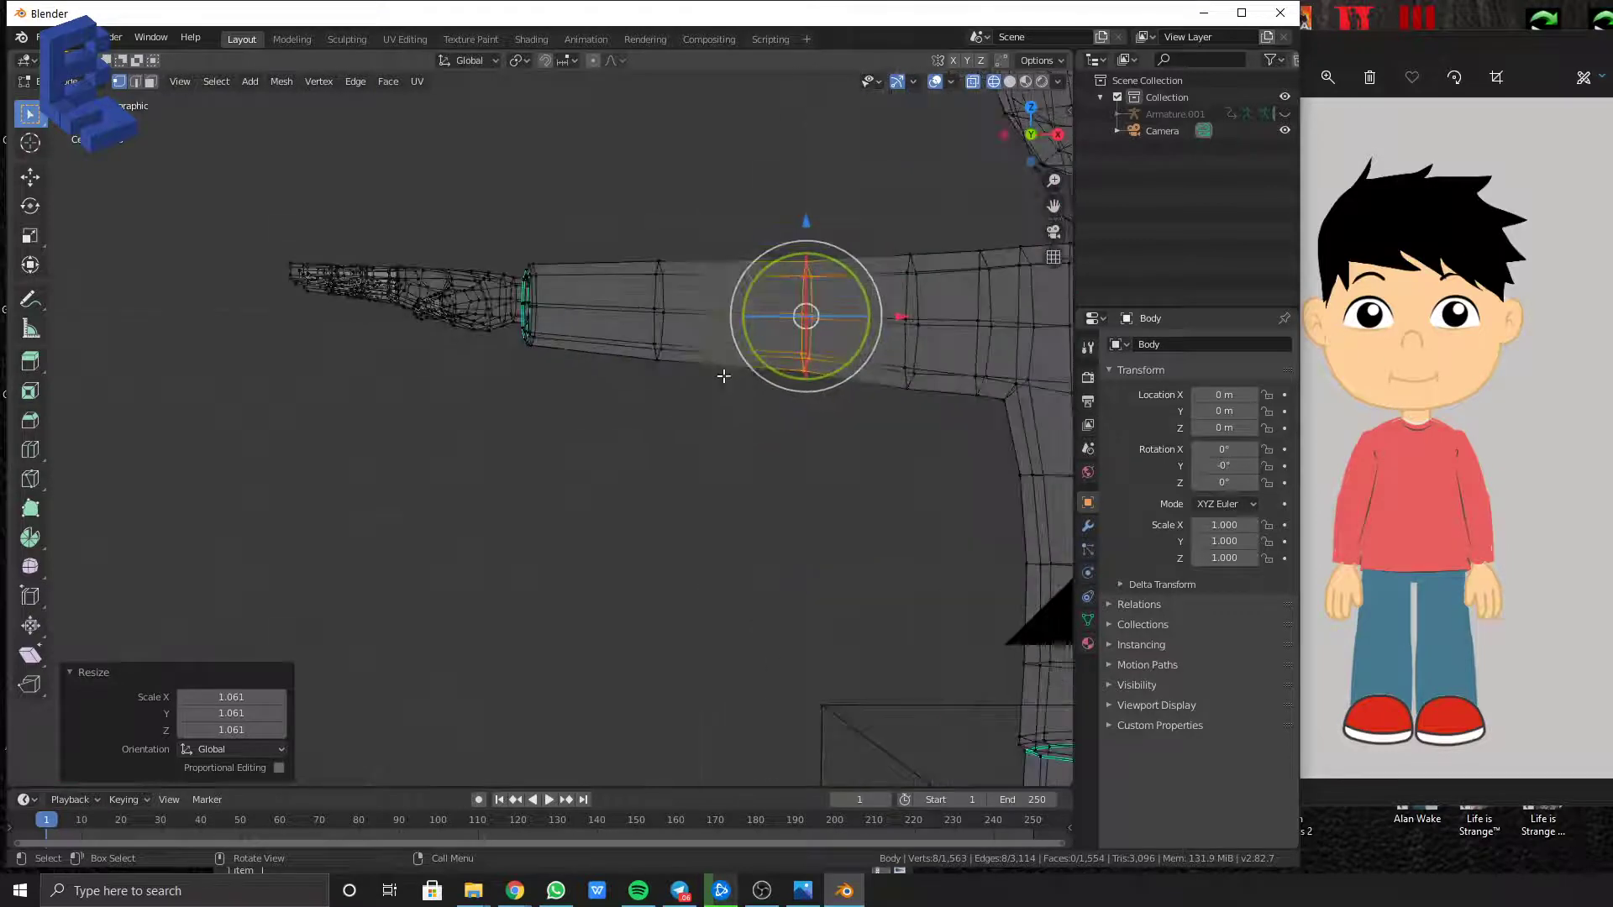
key(2)
drag(733, 207, 761, 434)
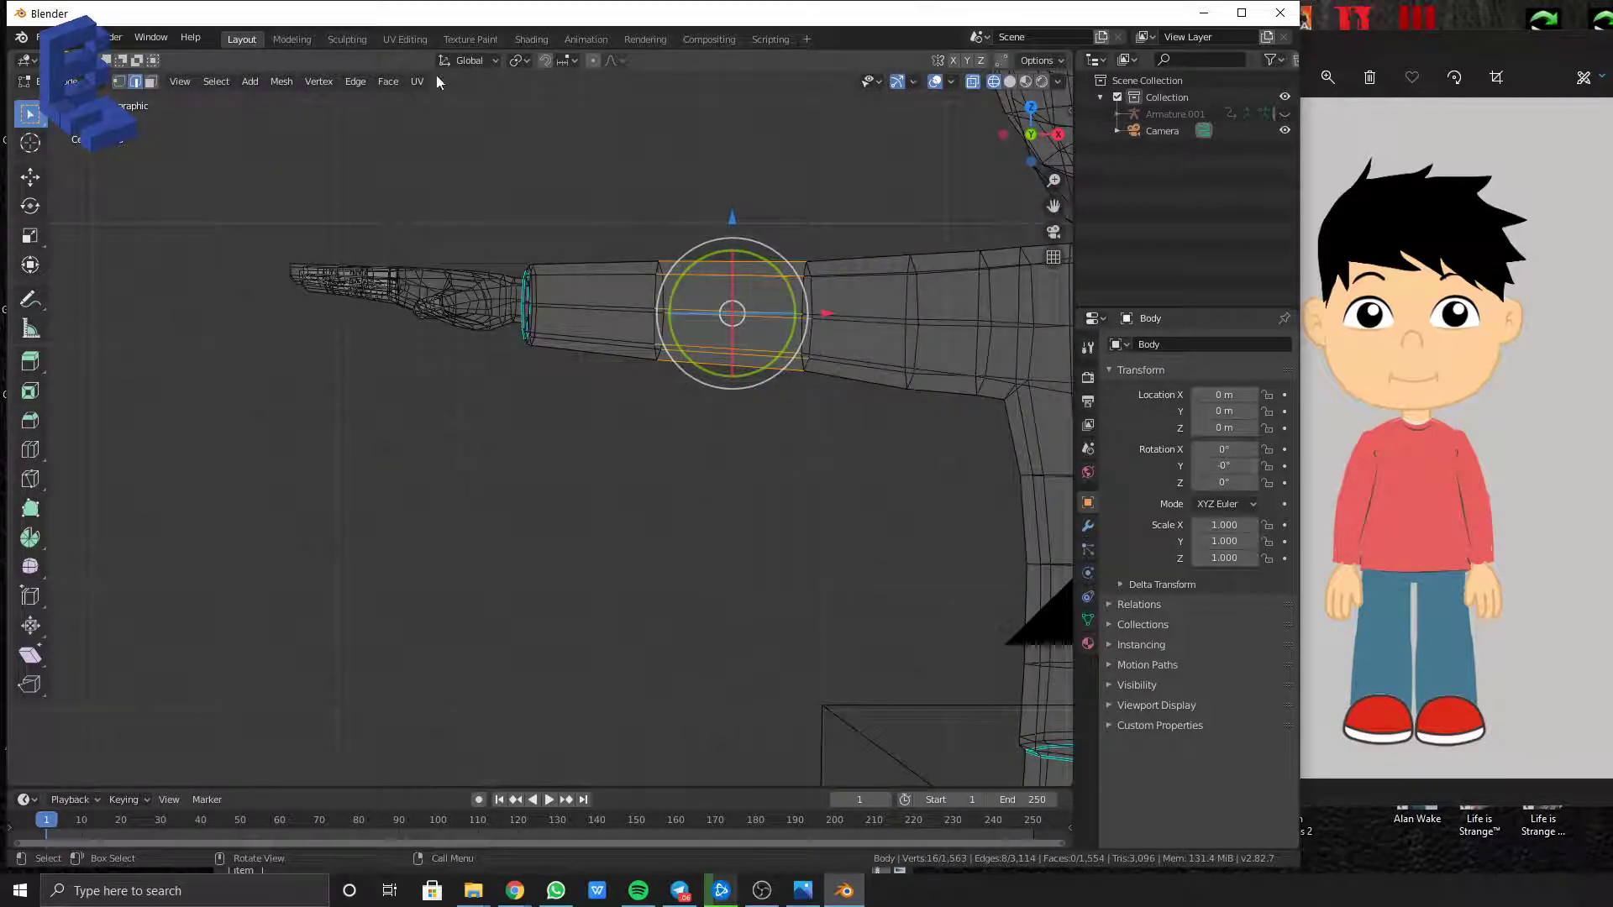
click(366, 81)
click(449, 158)
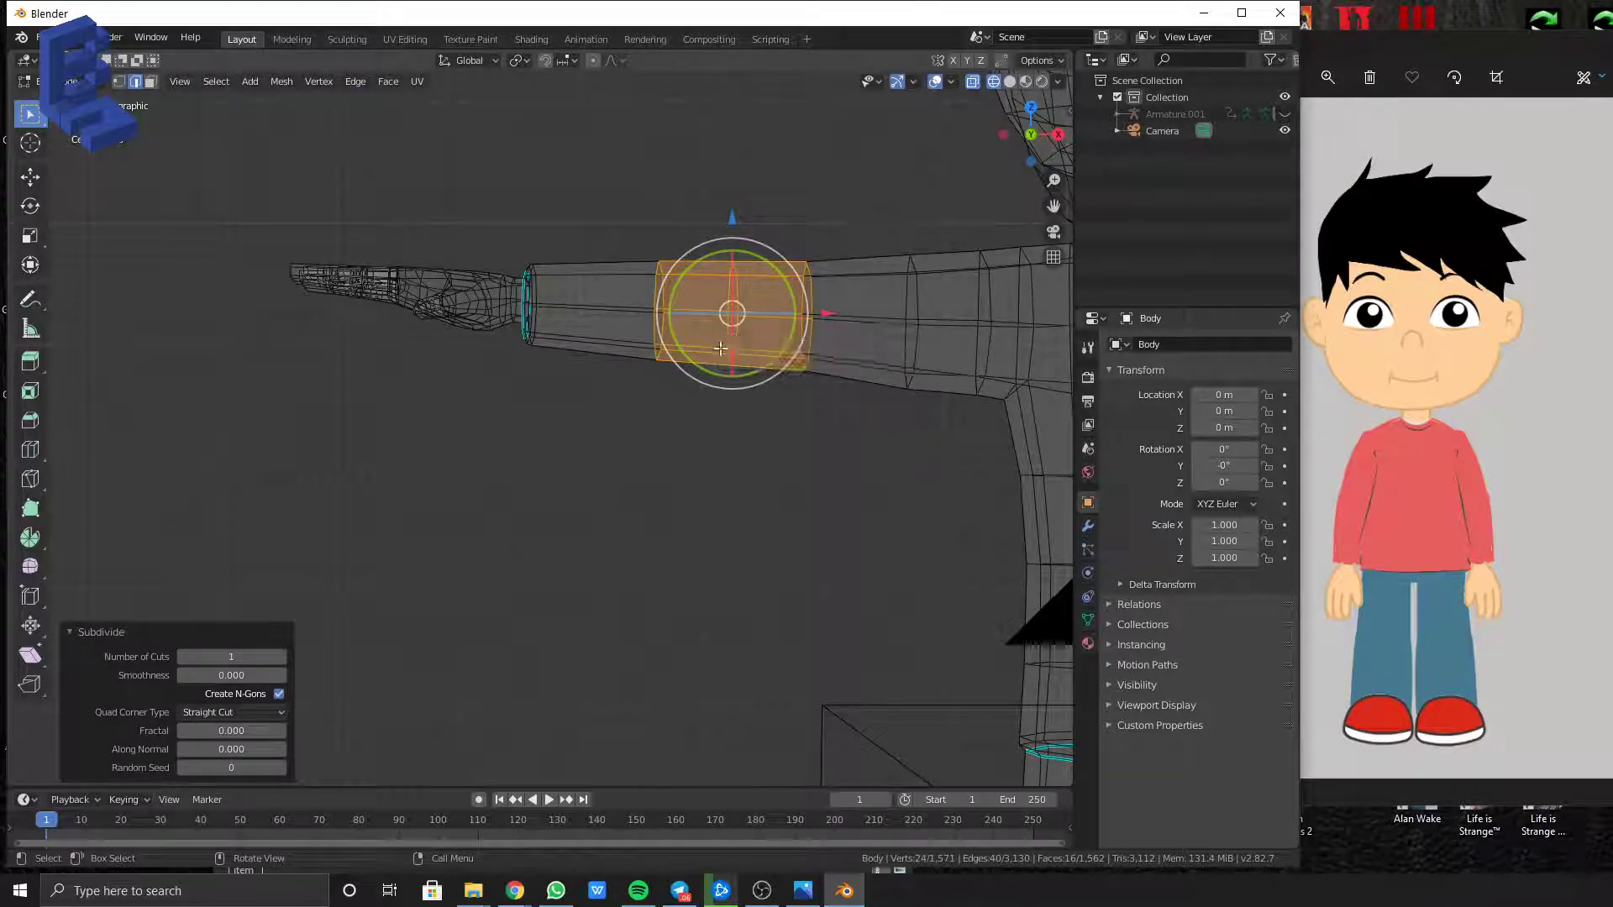
Select the newly cut sleeve loop, move it 0.0311 m along X towards the shoulder and scale it to about 0.97
key(1)
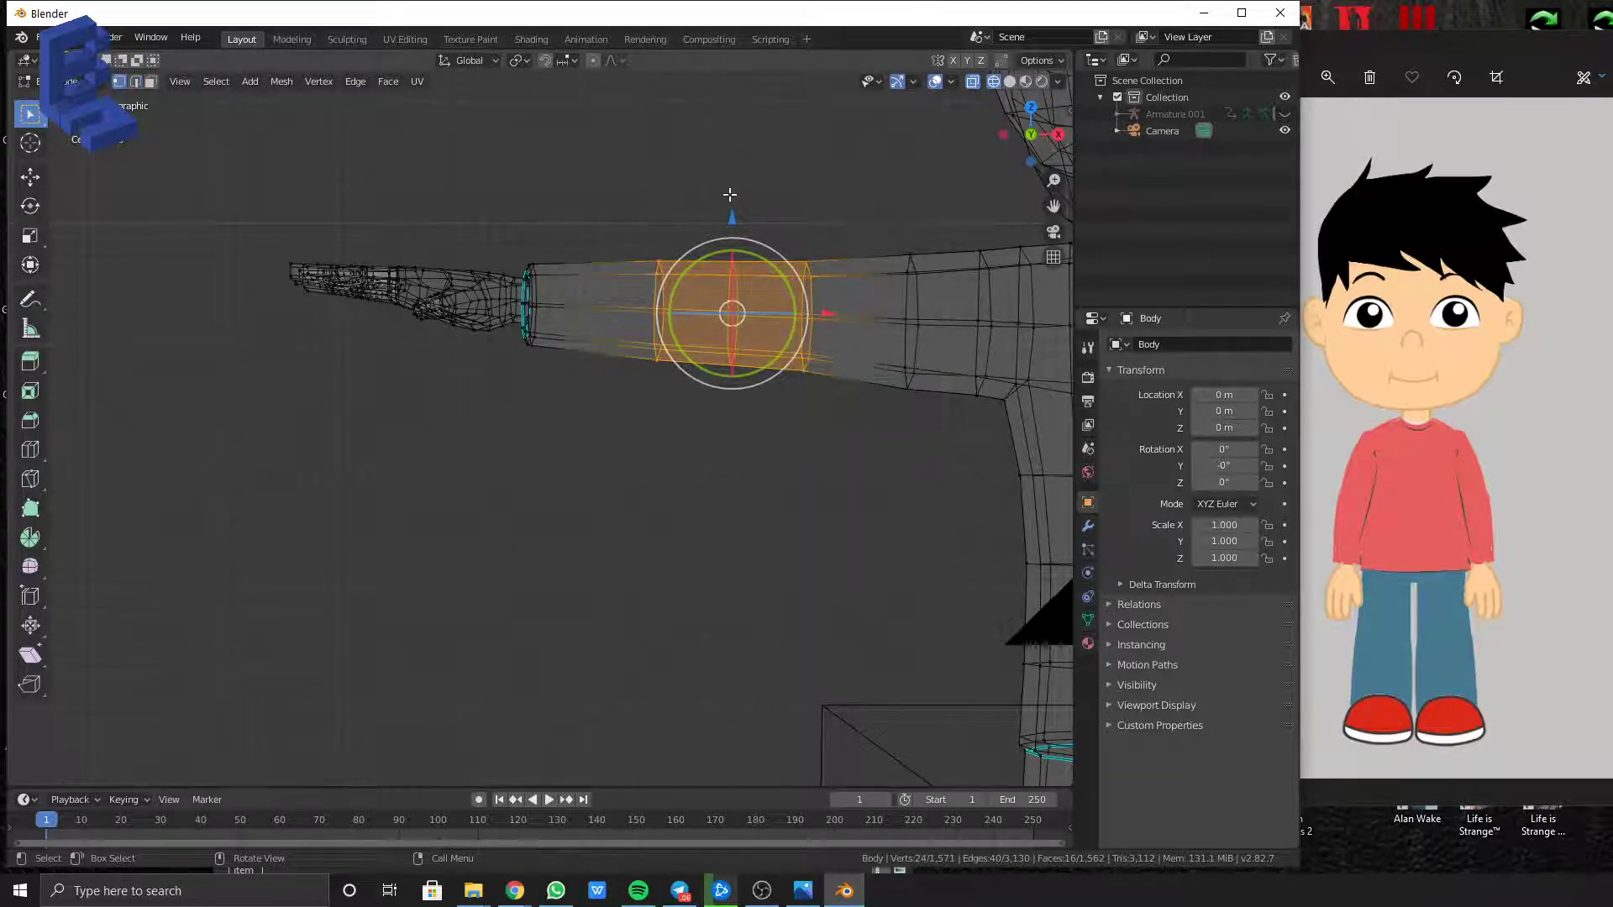
click(729, 174)
drag(696, 234, 794, 411)
drag(837, 316, 872, 326)
key(s)
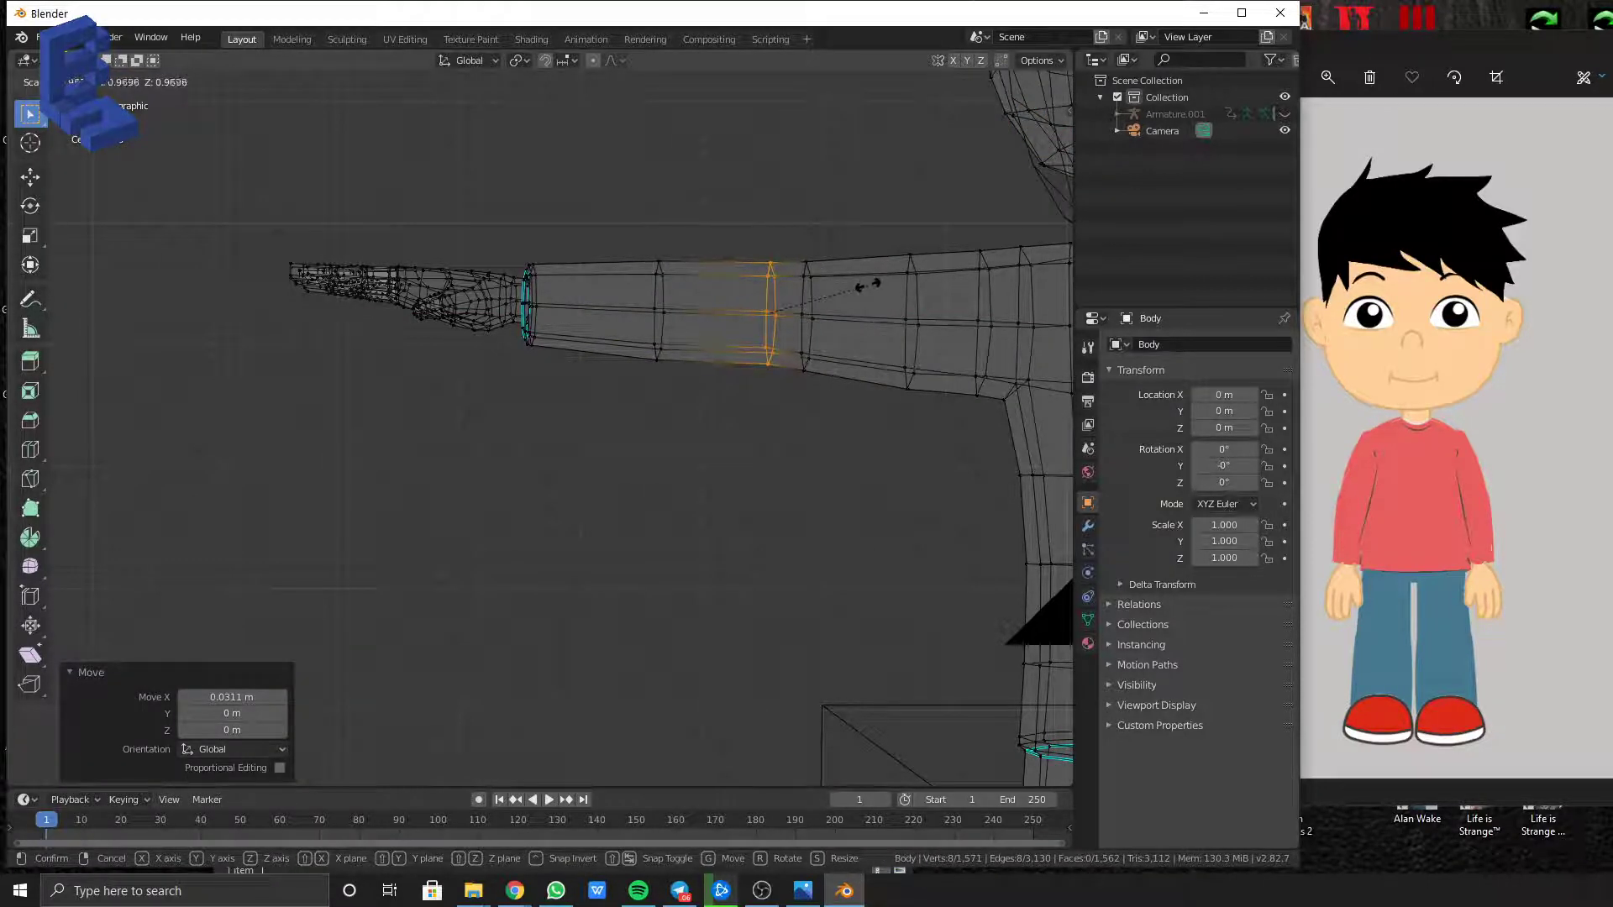
click(870, 286)
scroll(870, 287, down, 3)
Select the adjacent sleeve loop on the shoulder side and scale it to 0.959
click(728, 437)
click(678, 244)
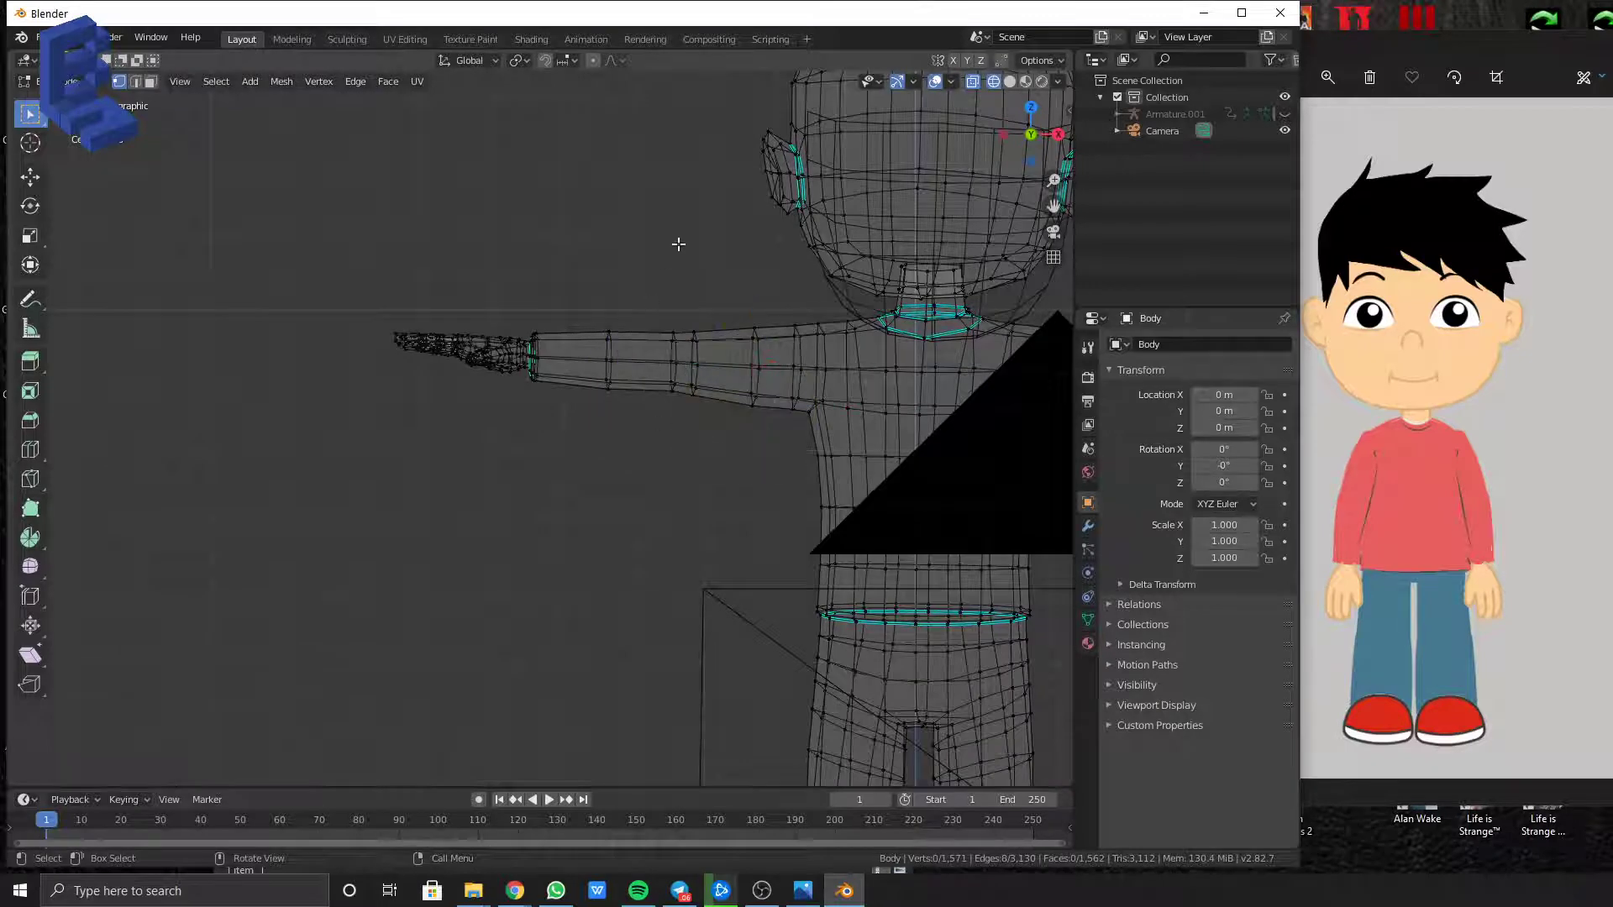
drag(684, 303, 709, 385)
key(s)
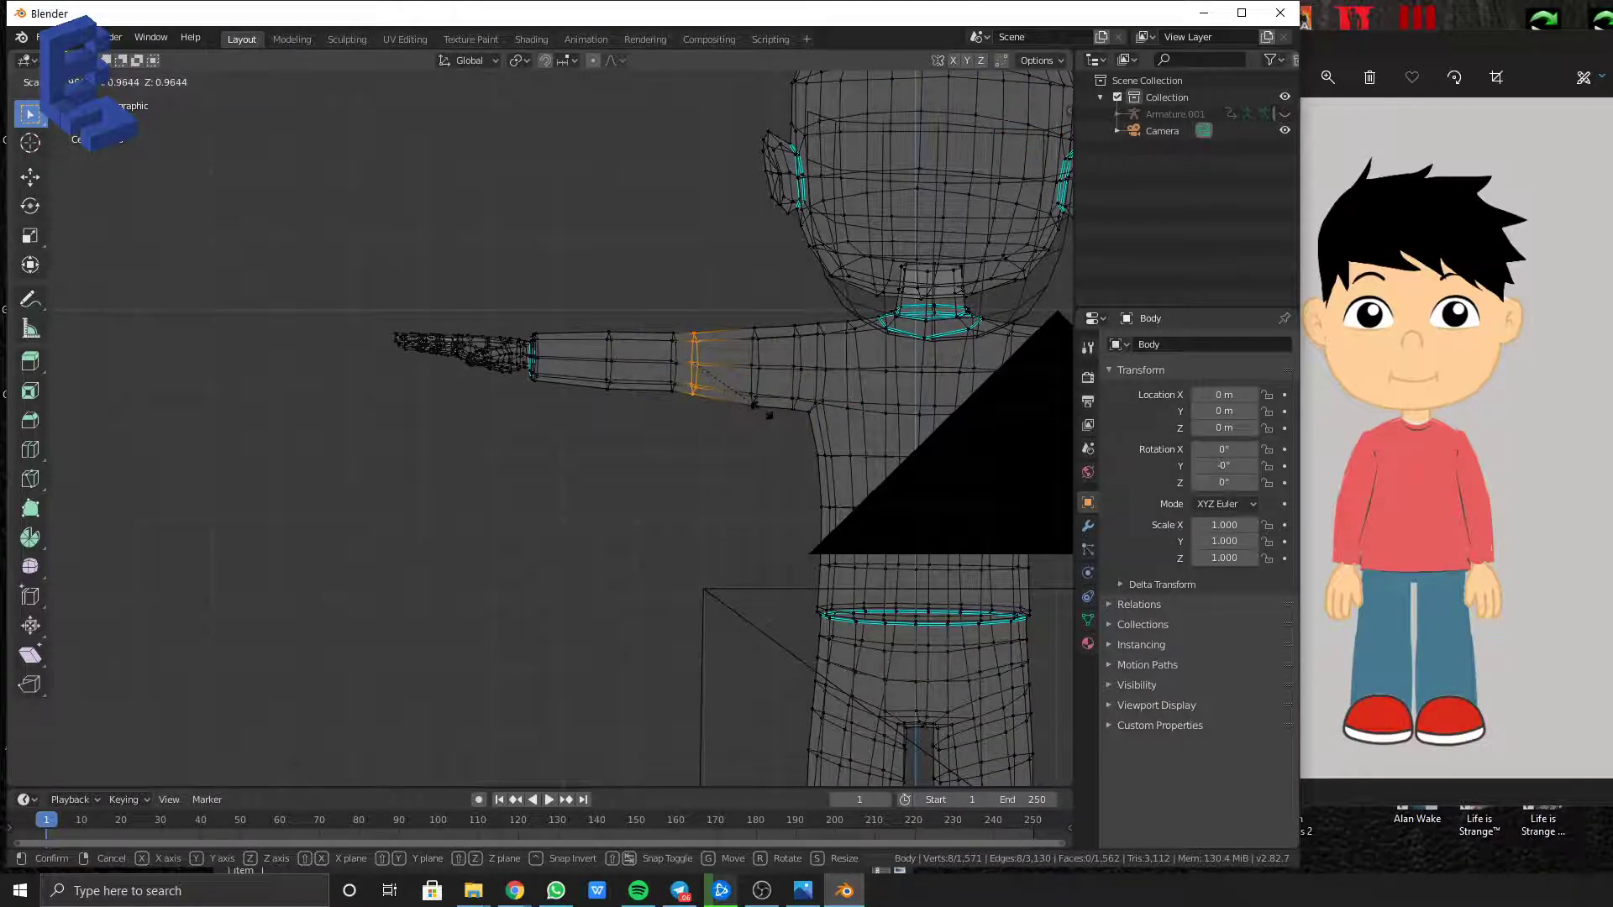
click(760, 410)
scroll(748, 412, down, 3)
scroll(625, 449, up, 2)
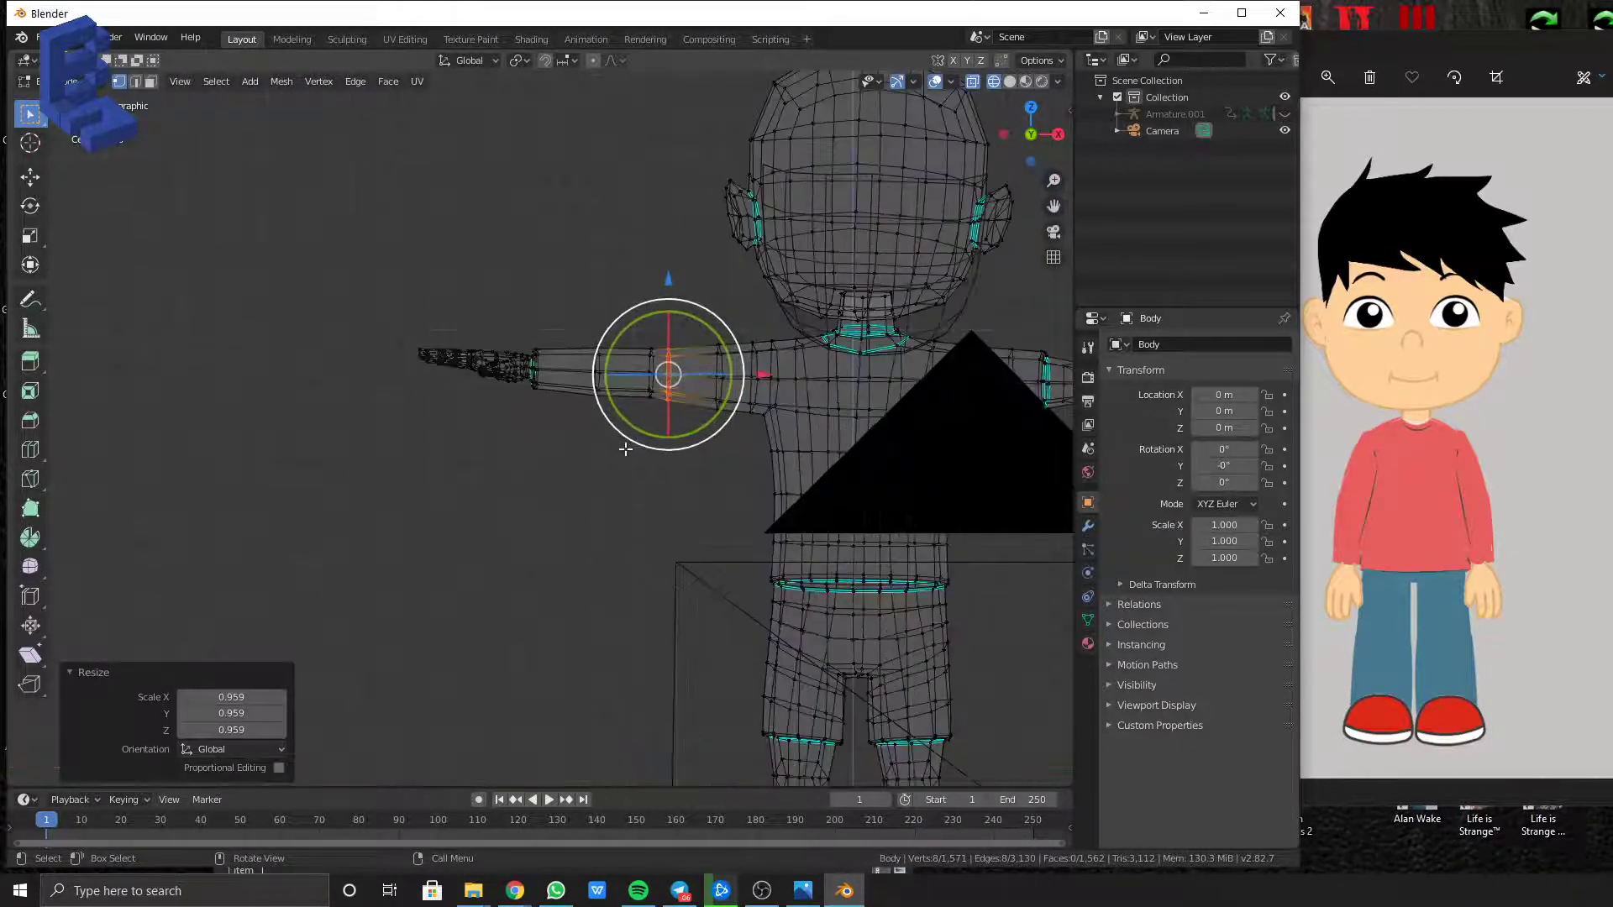
Select the lower vertices of the two closely spaced mid-sleeve loops and move them down about 0.0075 m
scroll(625, 450, up, 2)
scroll(626, 438, up, 1)
drag(735, 410, 701, 363)
drag(677, 243, 696, 332)
key(s)
click(748, 407)
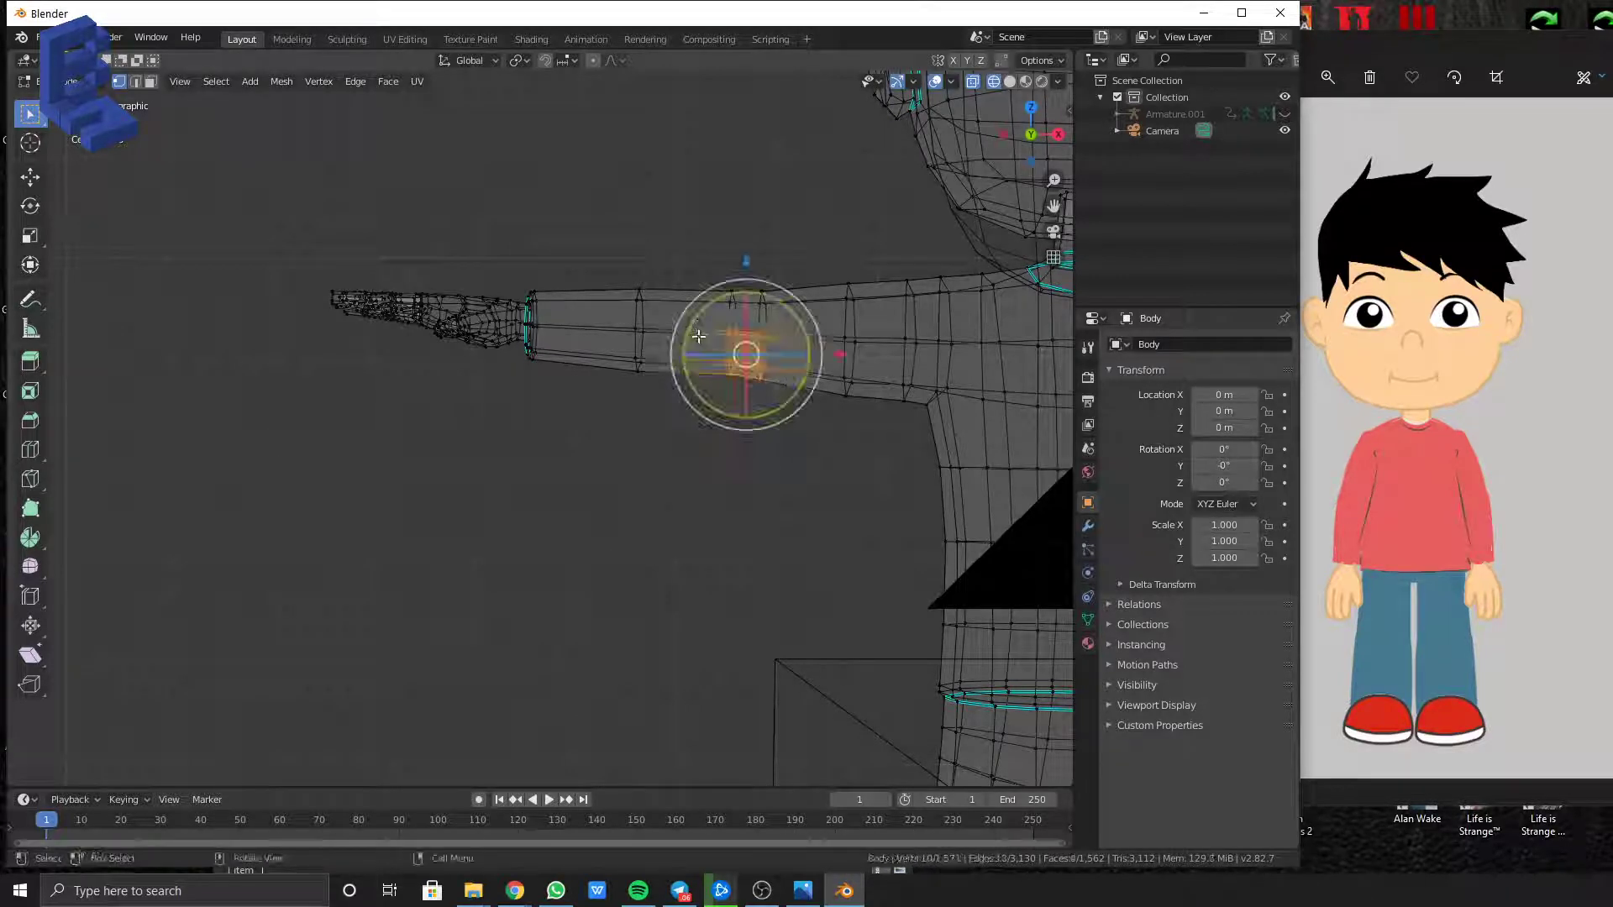
key(g)
click(704, 357)
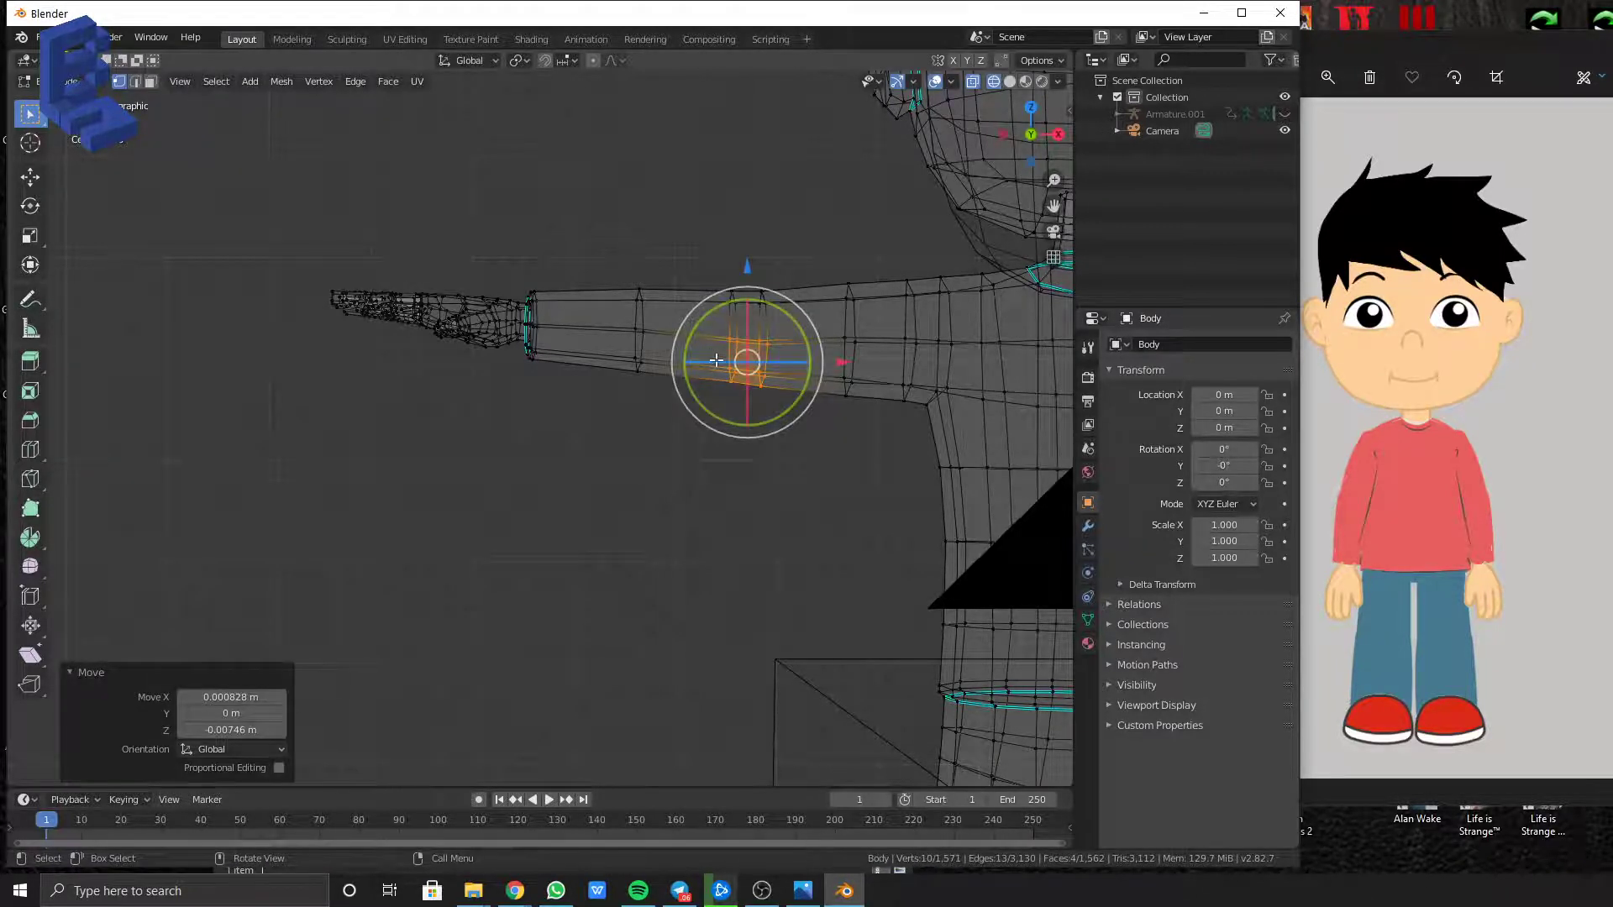
Examine the reshaped right sleeve from above, and inspect the Body mesh's torso, shorts and legs in perspective
key(KP_7)
click(775, 662)
middle_drag(778, 612, 698, 395)
scroll(817, 462, down, 5)
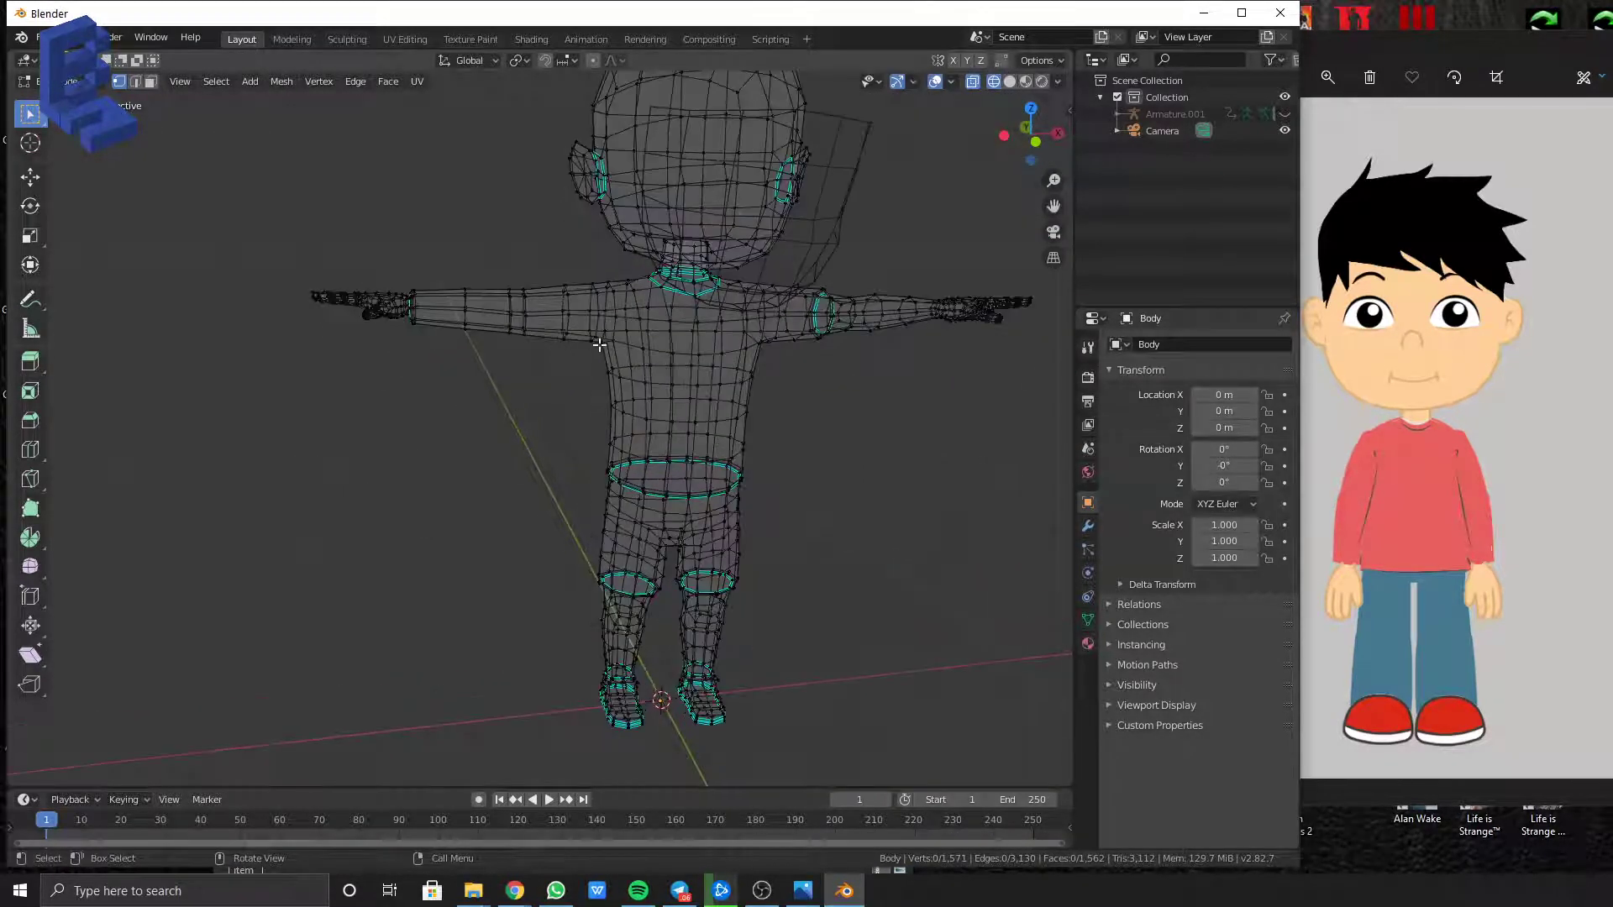
scroll(599, 345, up, 2)
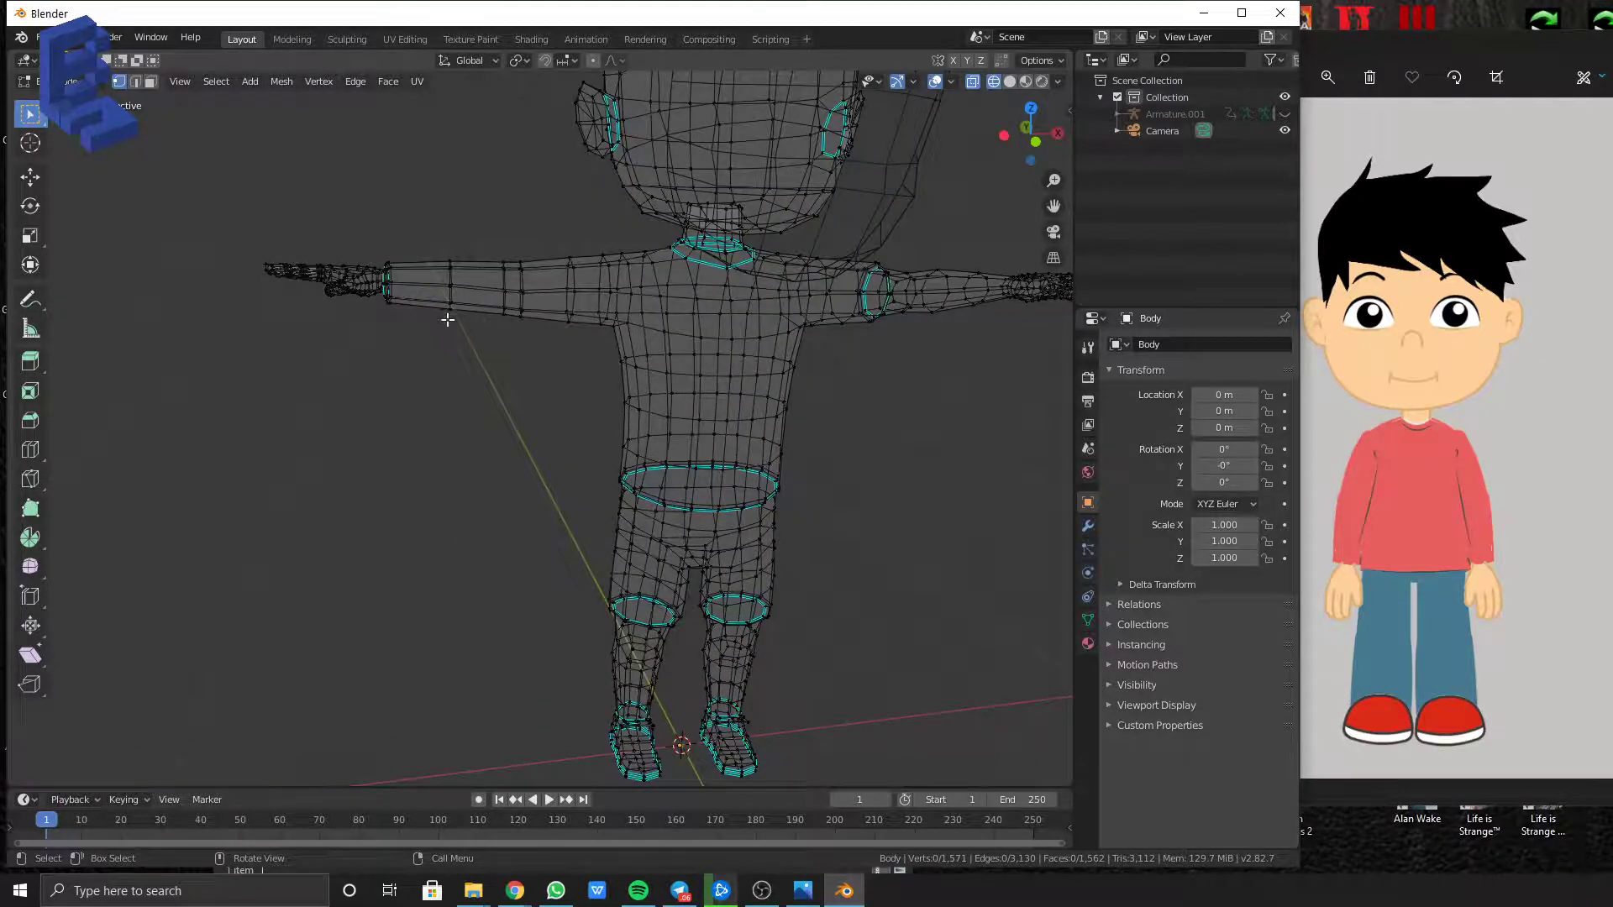
middle_drag(448, 320, 479, 320)
mouse_move(865, 370)
shift+middle_down()
mouse_move(621, 360)
mouse_move(723, 310)
shift+middle_up()
shift+middle_drag(682, 580, 795, 450)
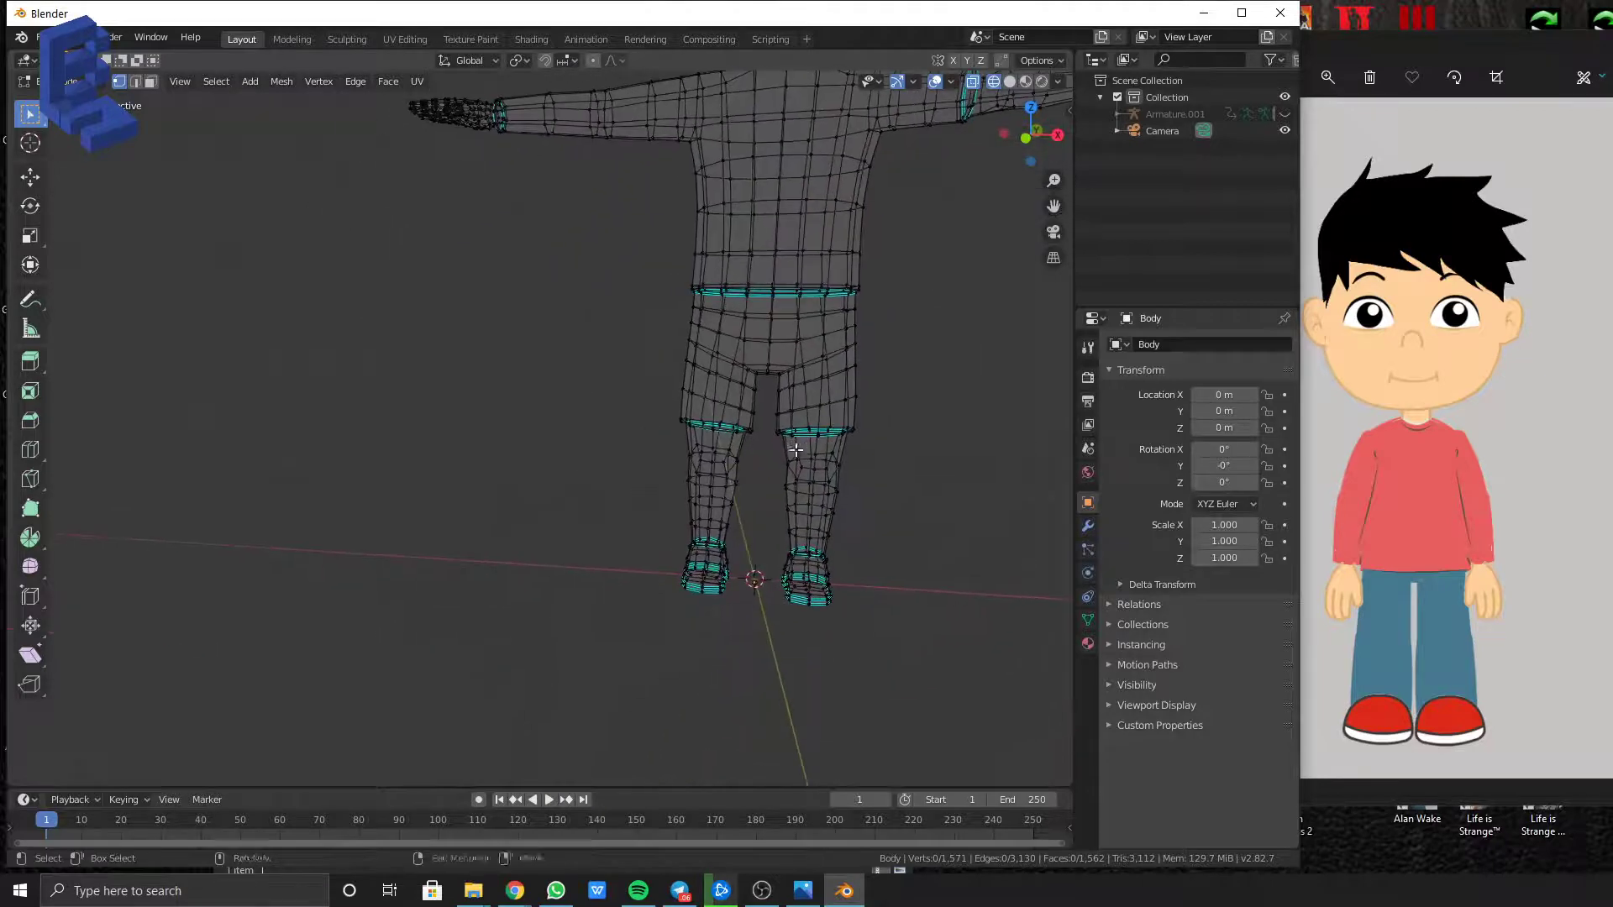
Examine the Body mesh's right sleeve, torso, shorts and legs in perspective
mouse_move(662, 454)
middle_down()
mouse_move(622, 331)
mouse_move(683, 453)
middle_up()
shift+middle_drag(790, 381, 749, 464)
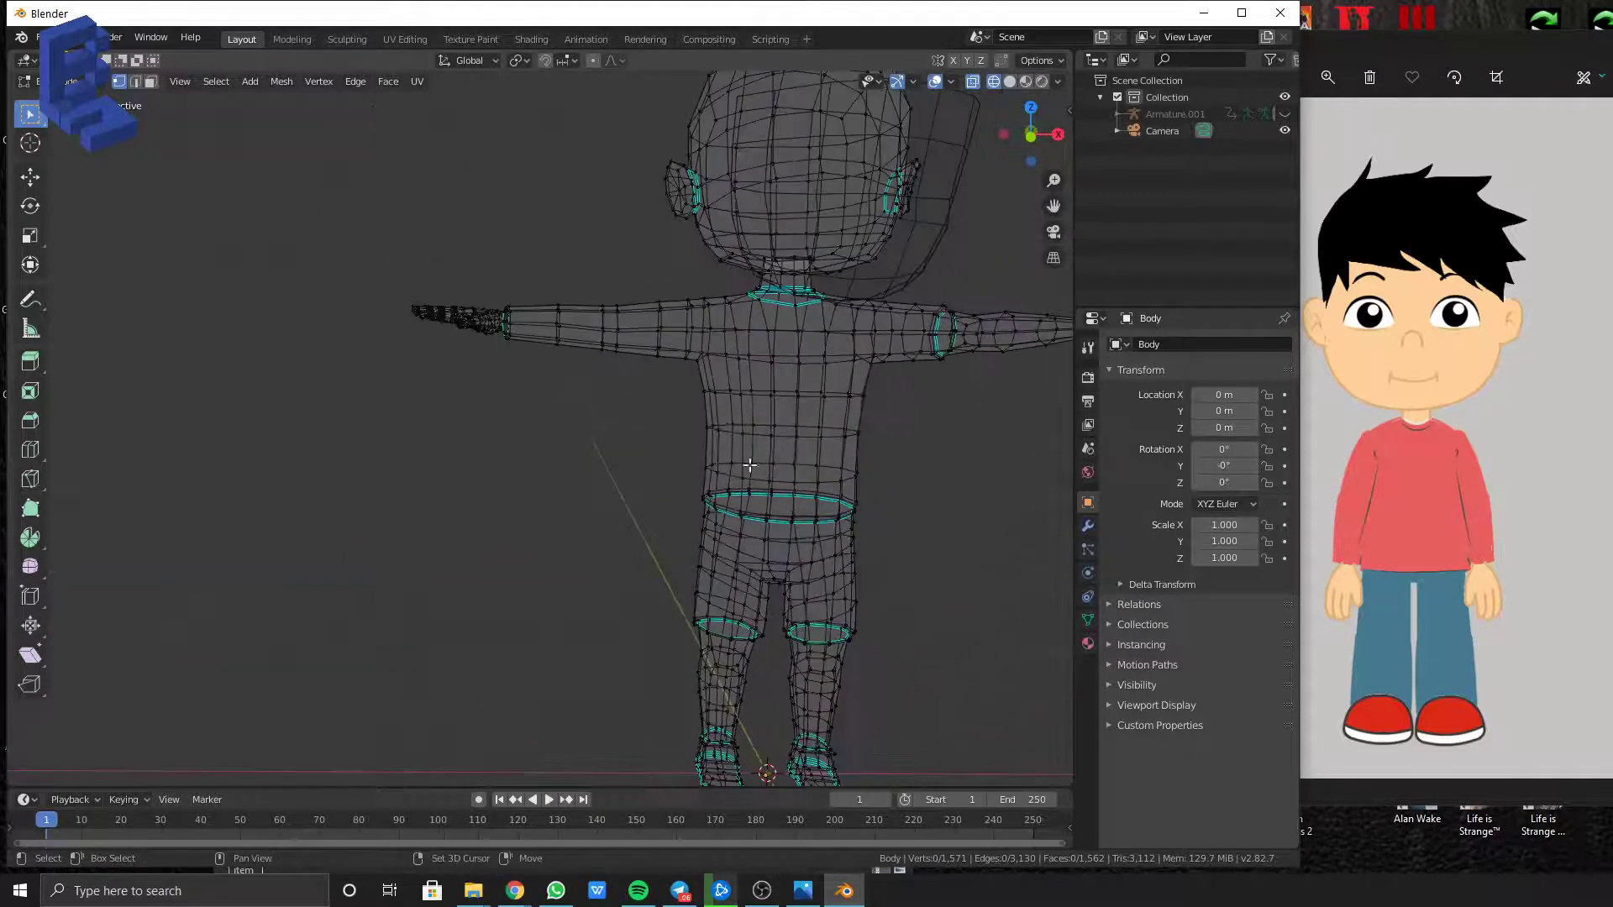
scroll(620, 403, up, 2)
scroll(580, 340, up, 1)
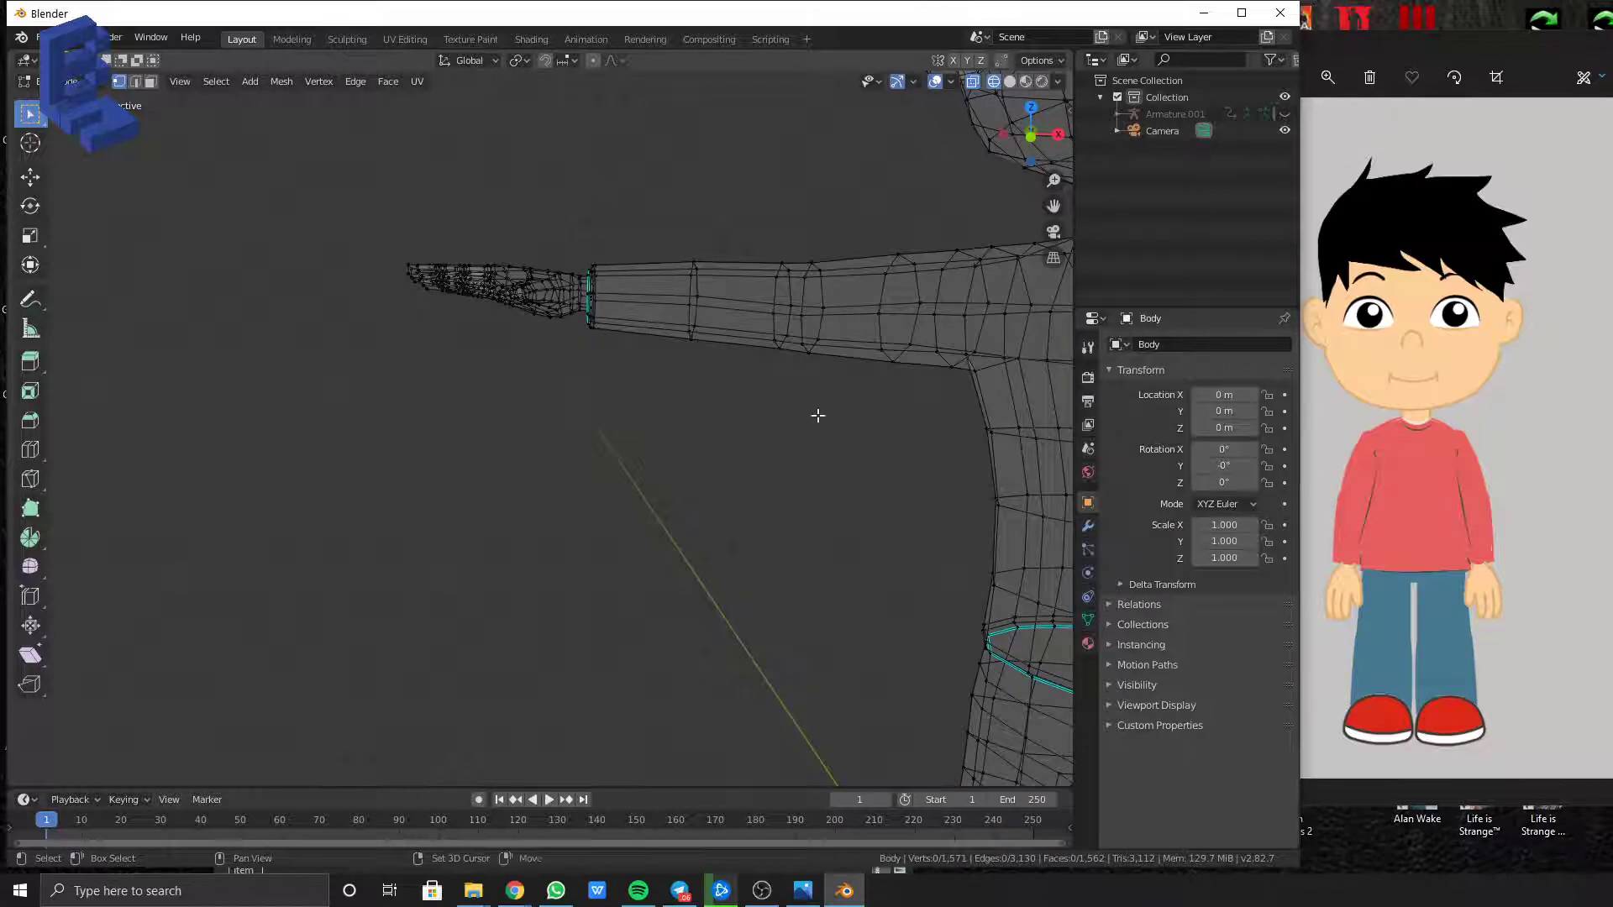
scroll(817, 414, down, 5)
shift+middle_drag(834, 427, 827, 302)
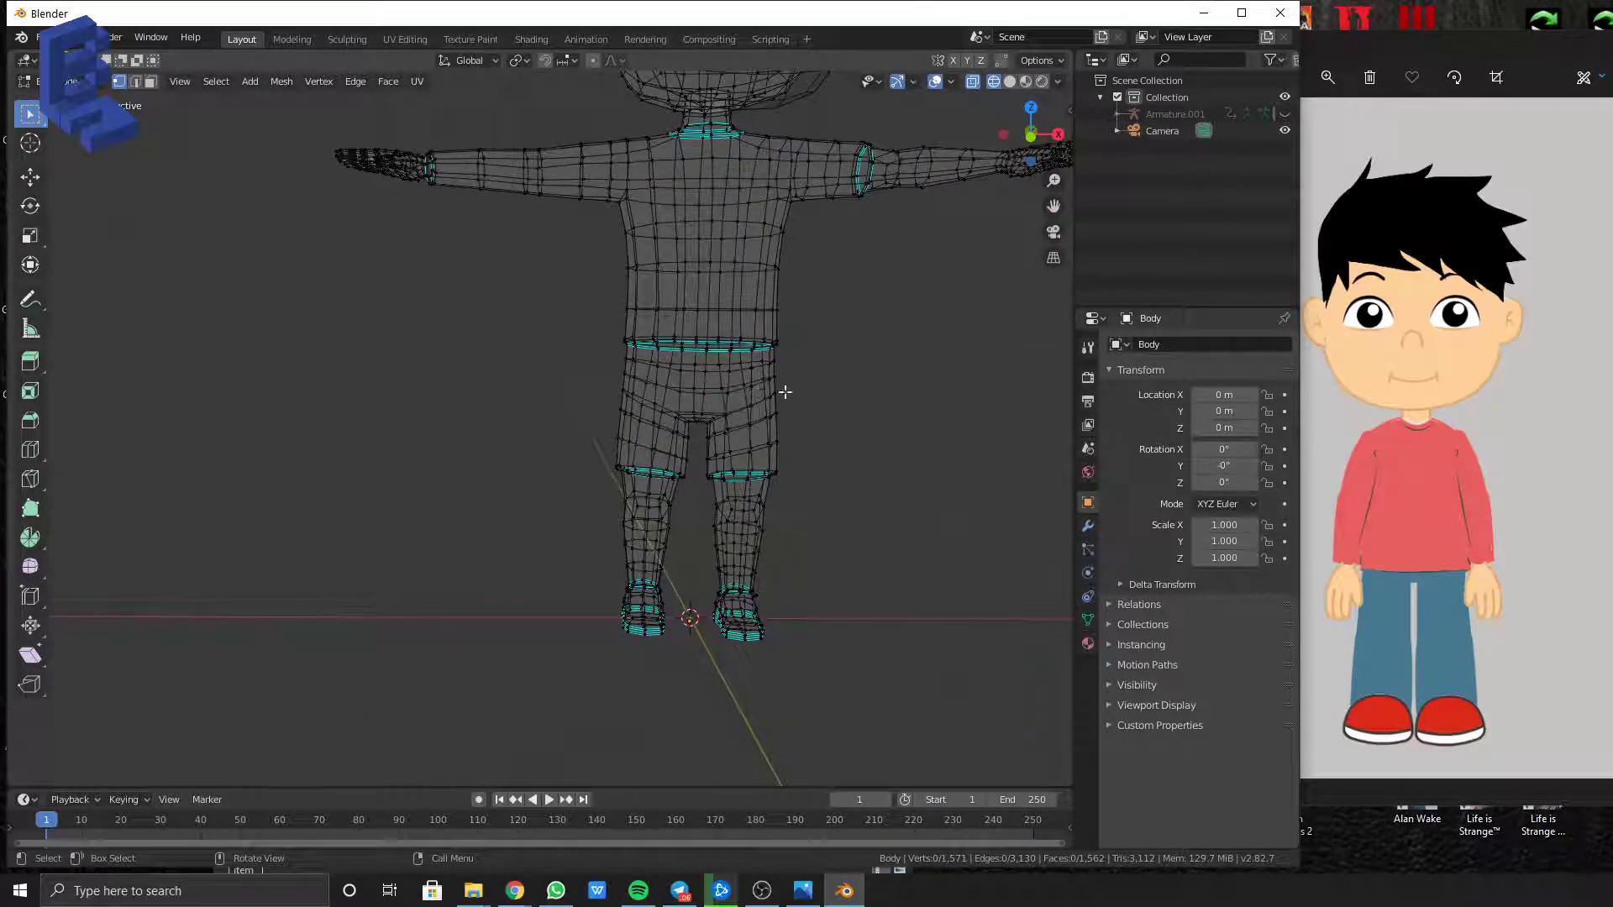
shift+middle_drag(733, 508, 795, 430)
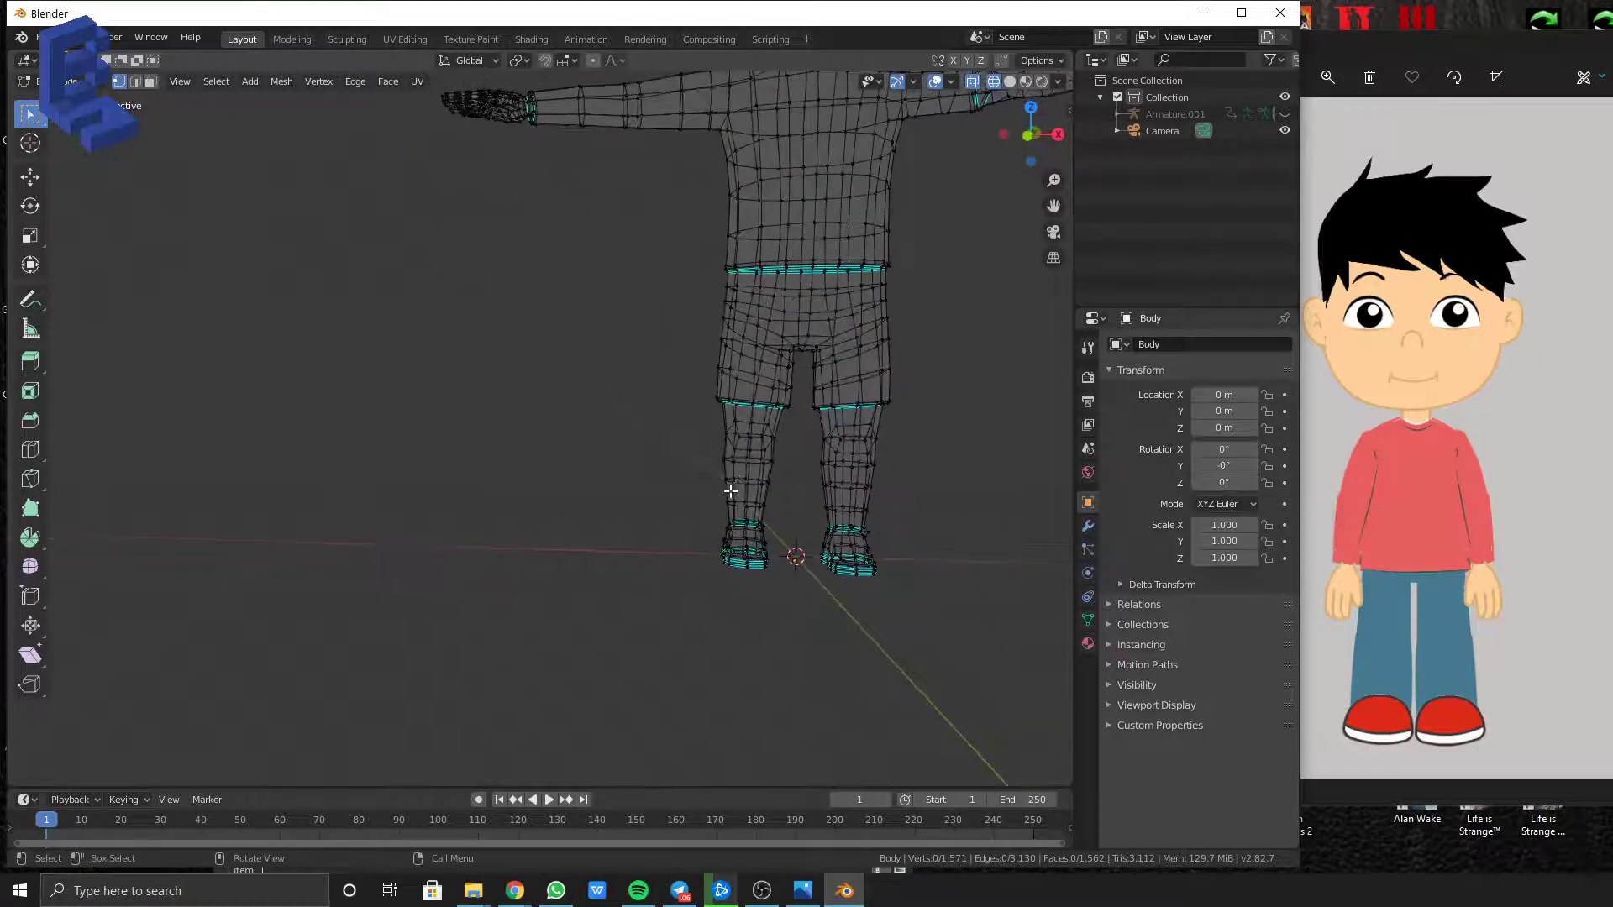
Select the vertices of the right lower leg between the shorts hem and the ankle in front view and delete them
scroll(731, 491, up, 3)
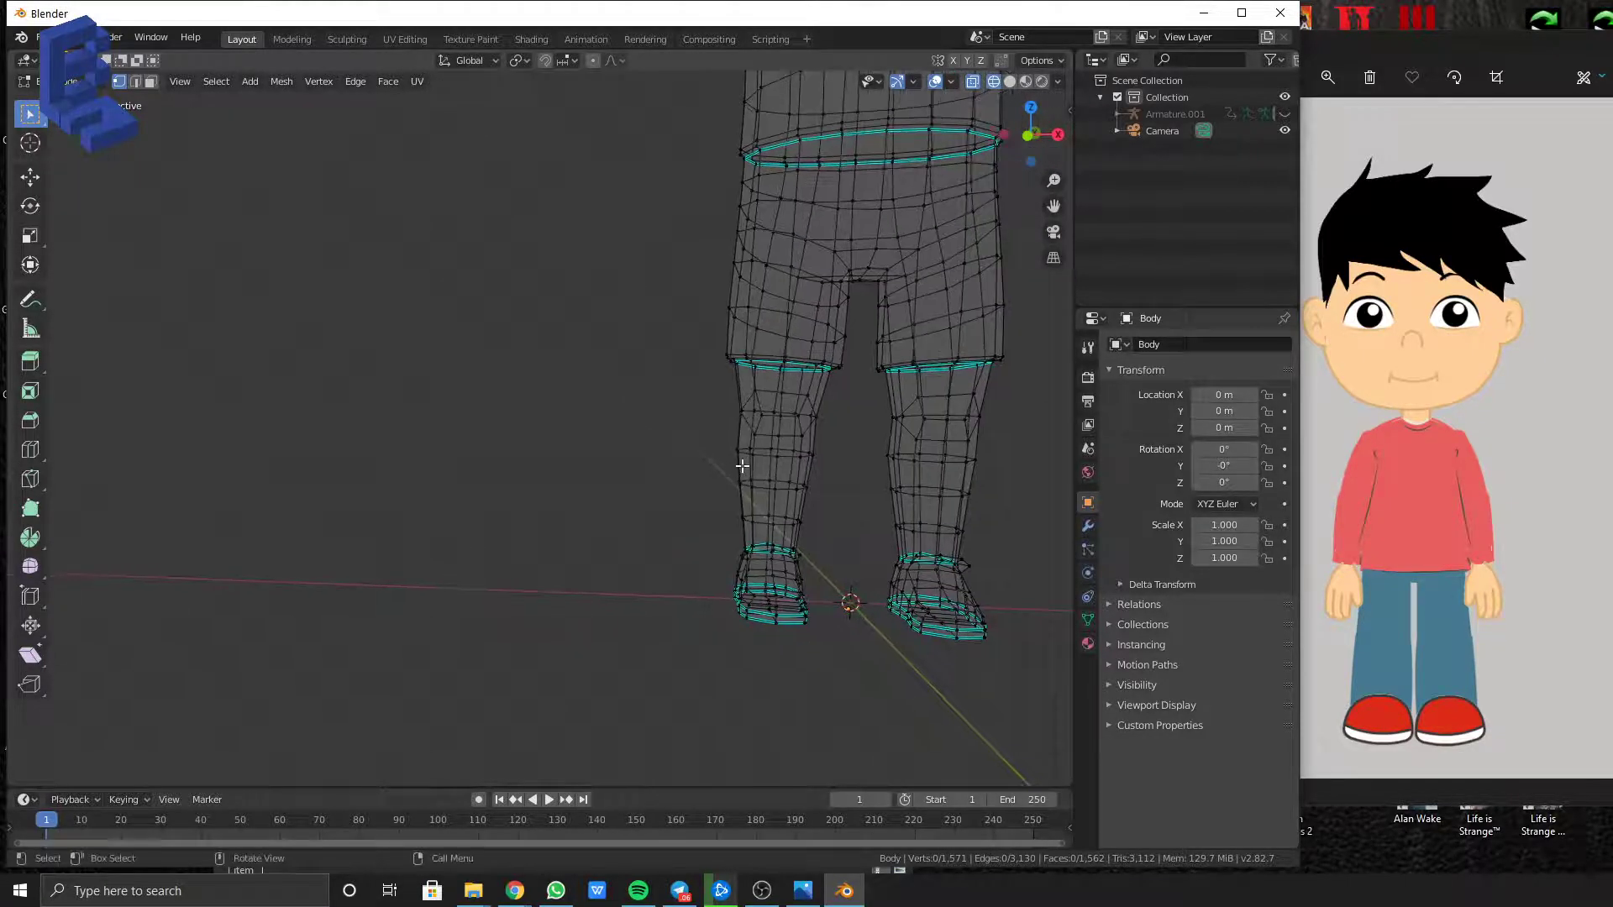
key(KP_1)
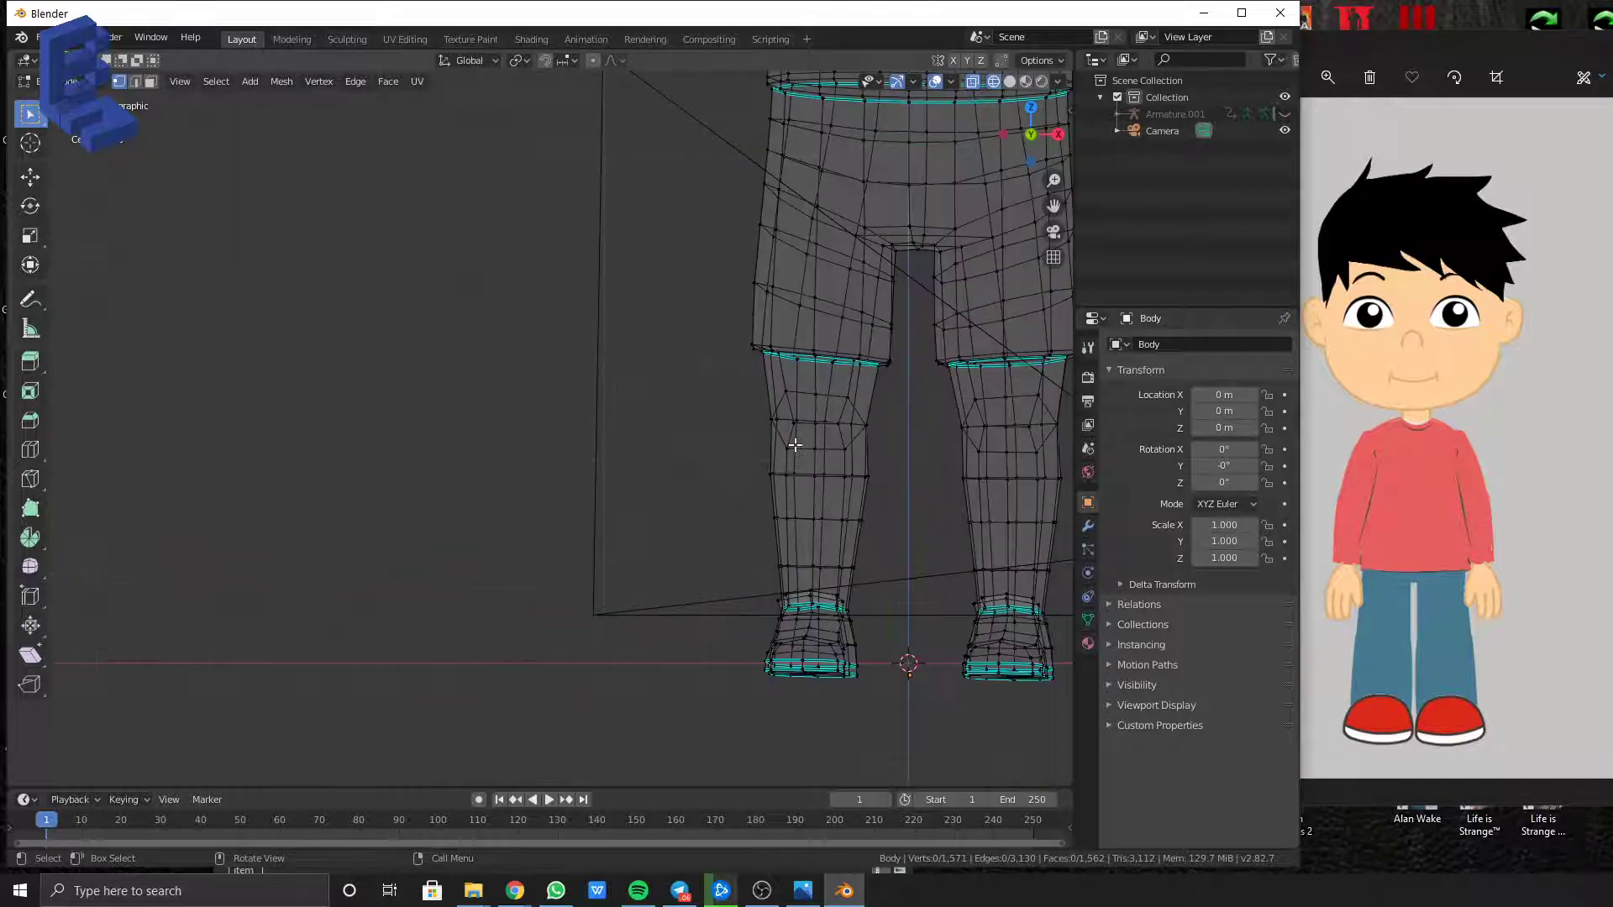
drag(738, 372, 925, 582)
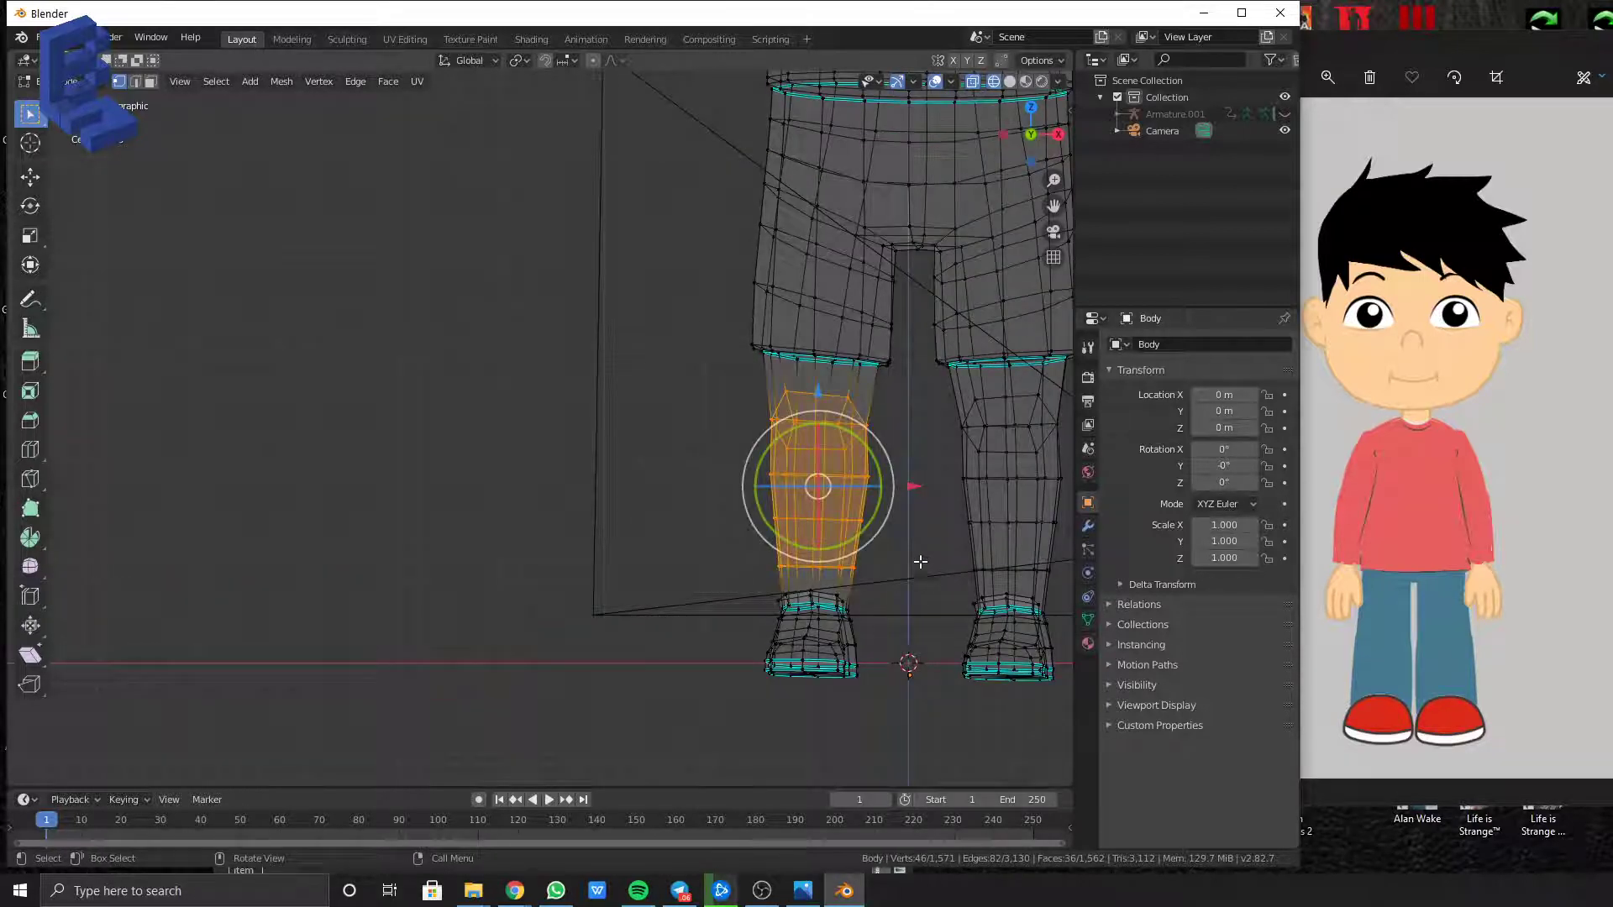
key(x)
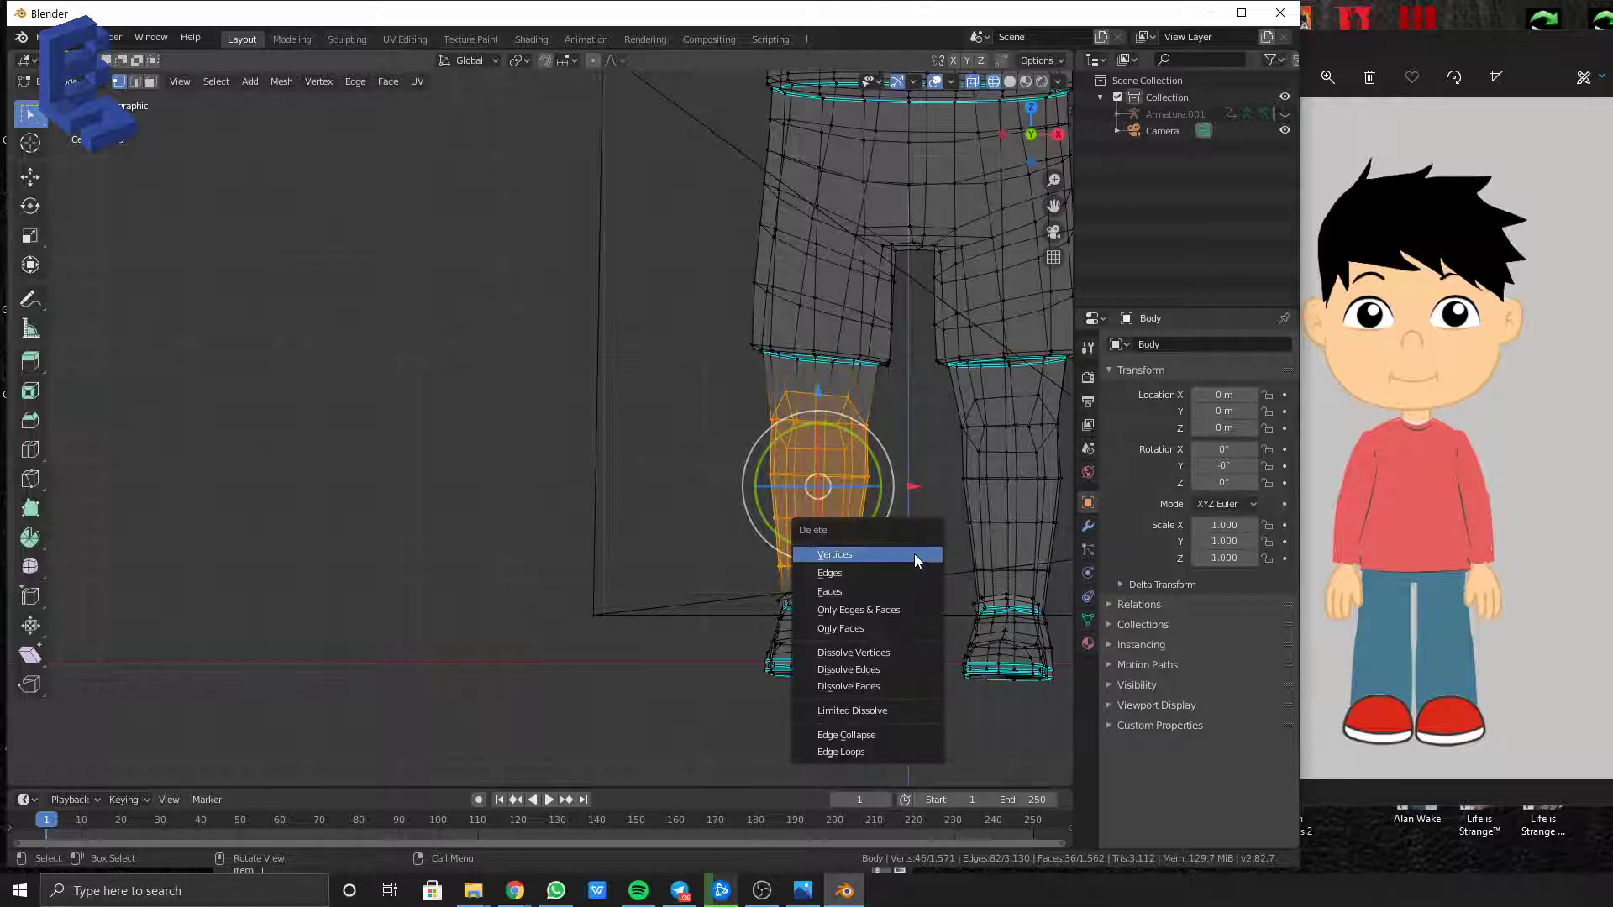
click(914, 553)
Extrude the right shorts hem about 0.25 m down to the ankle and move the new hem 0.00497 m along Y
drag(745, 331, 903, 413)
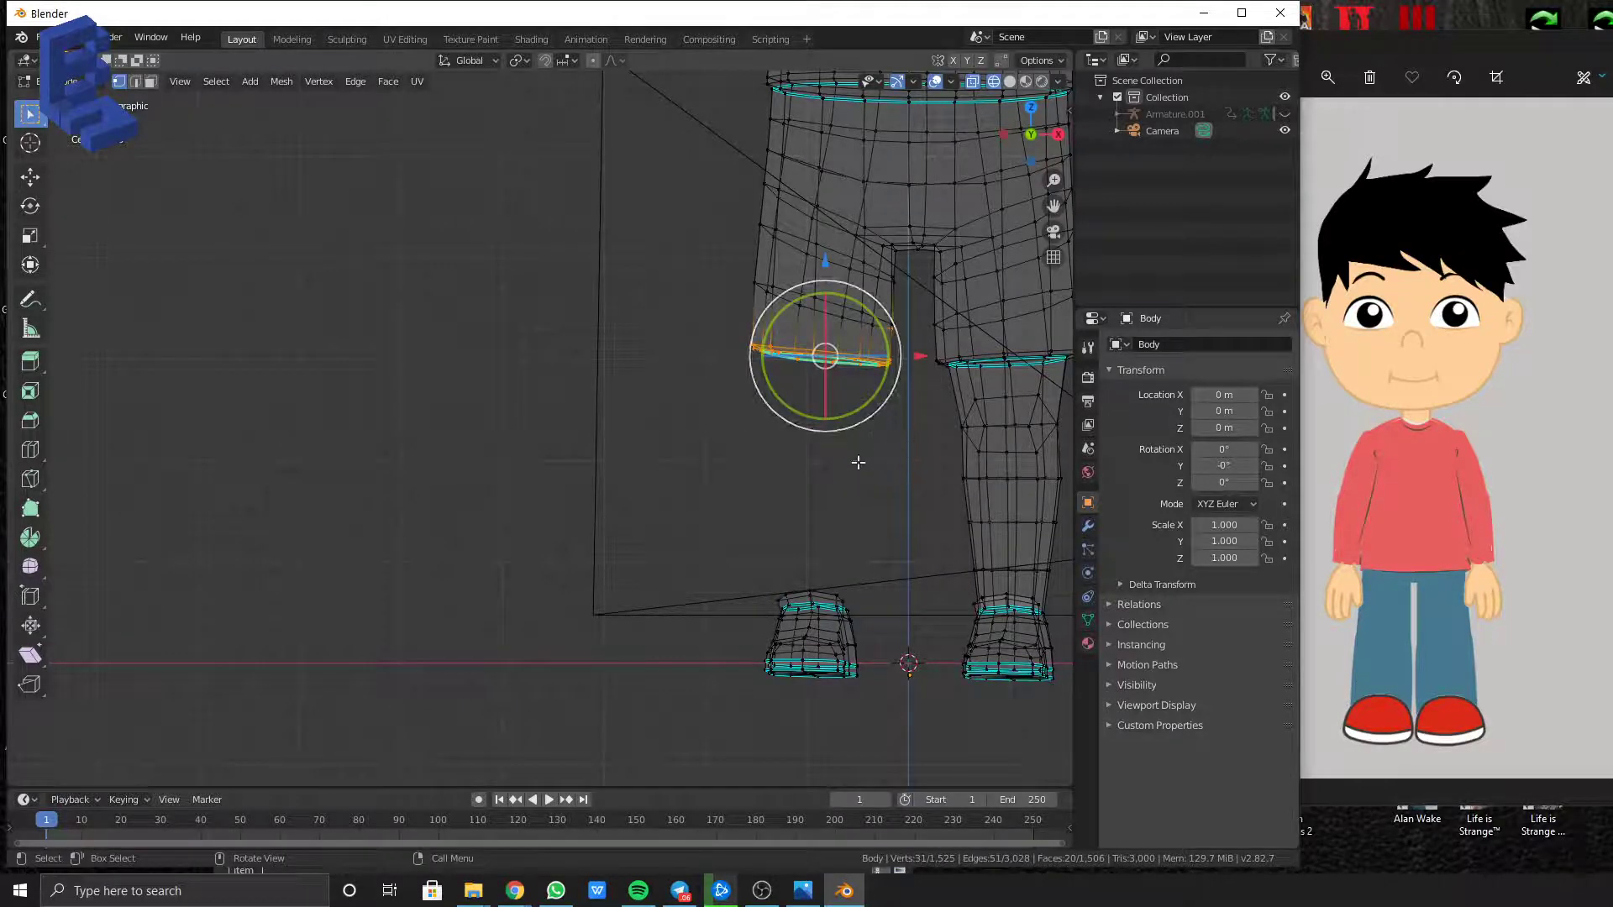
key(e)
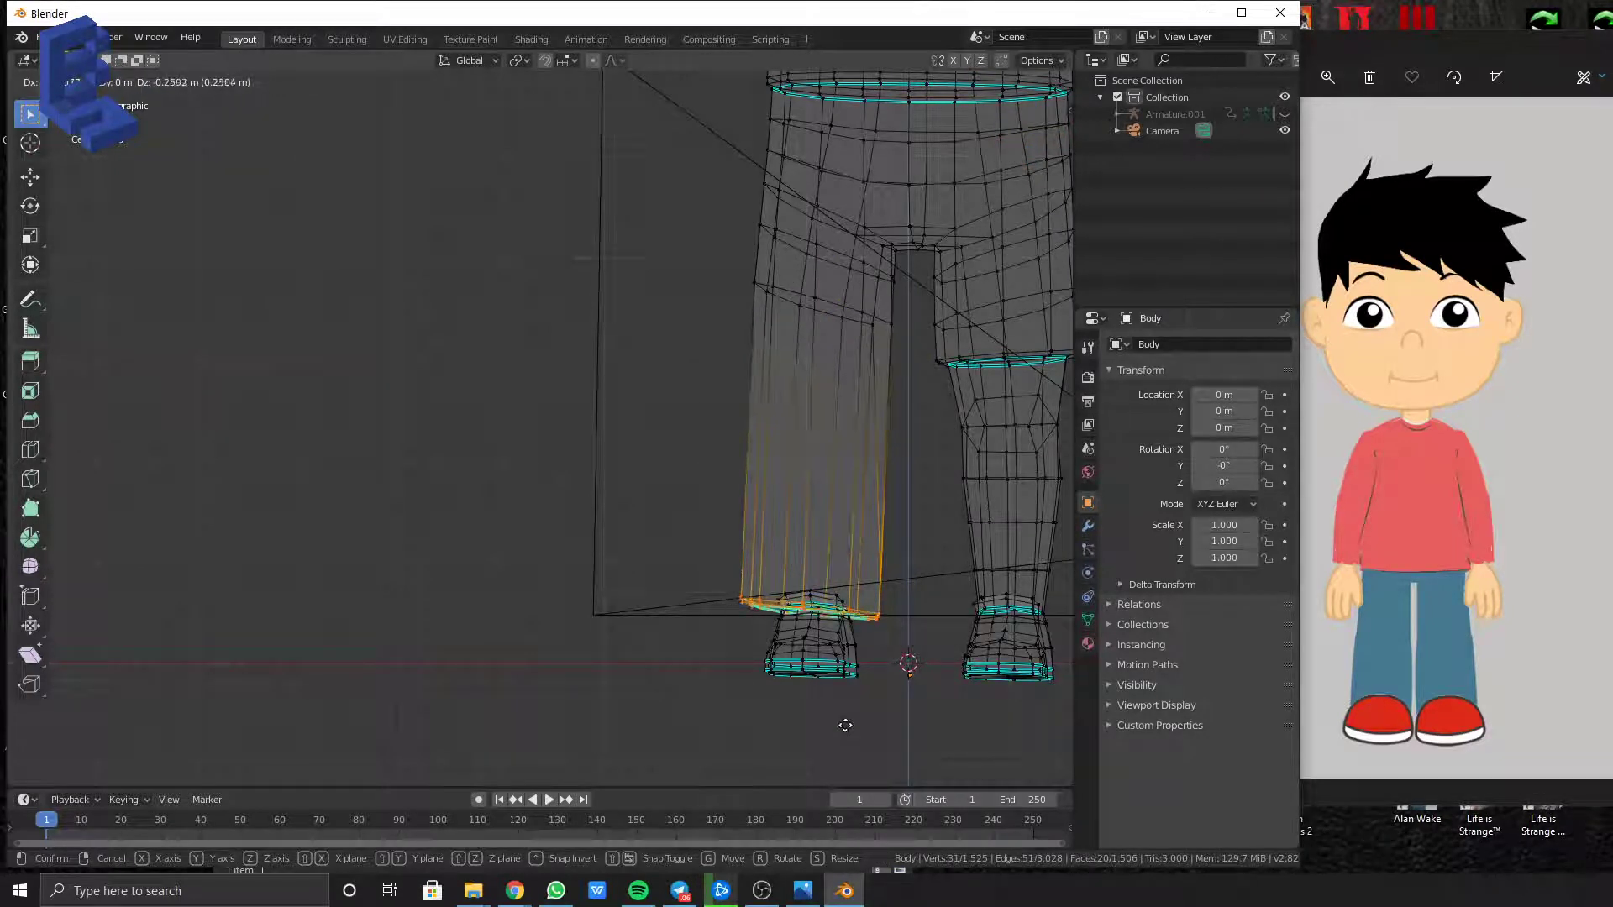
click(845, 726)
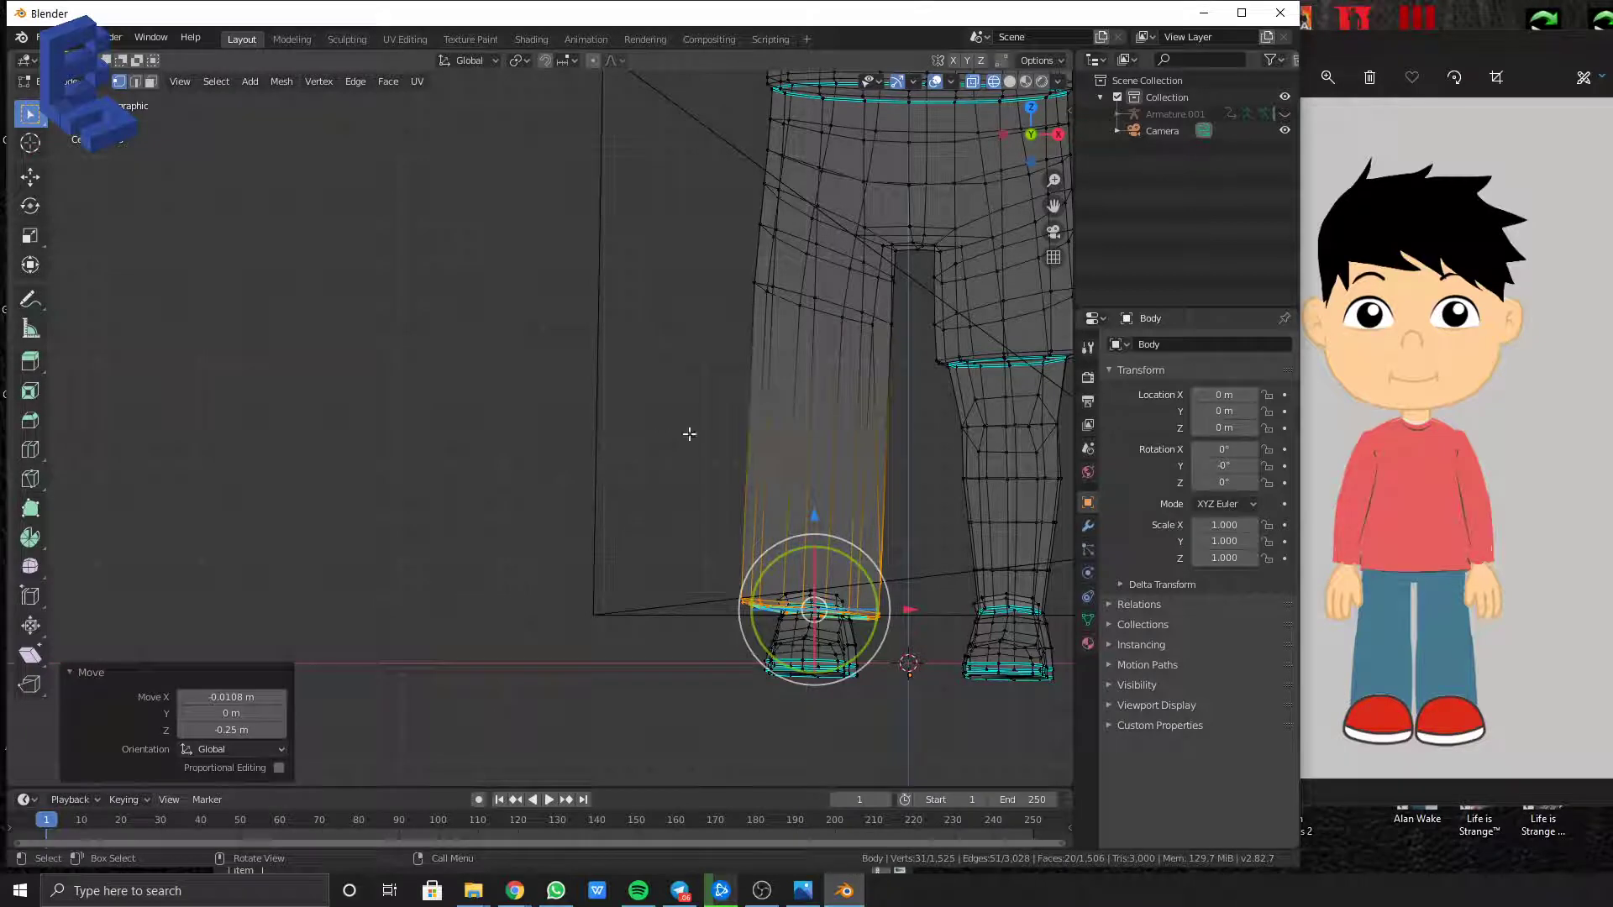
click(689, 434)
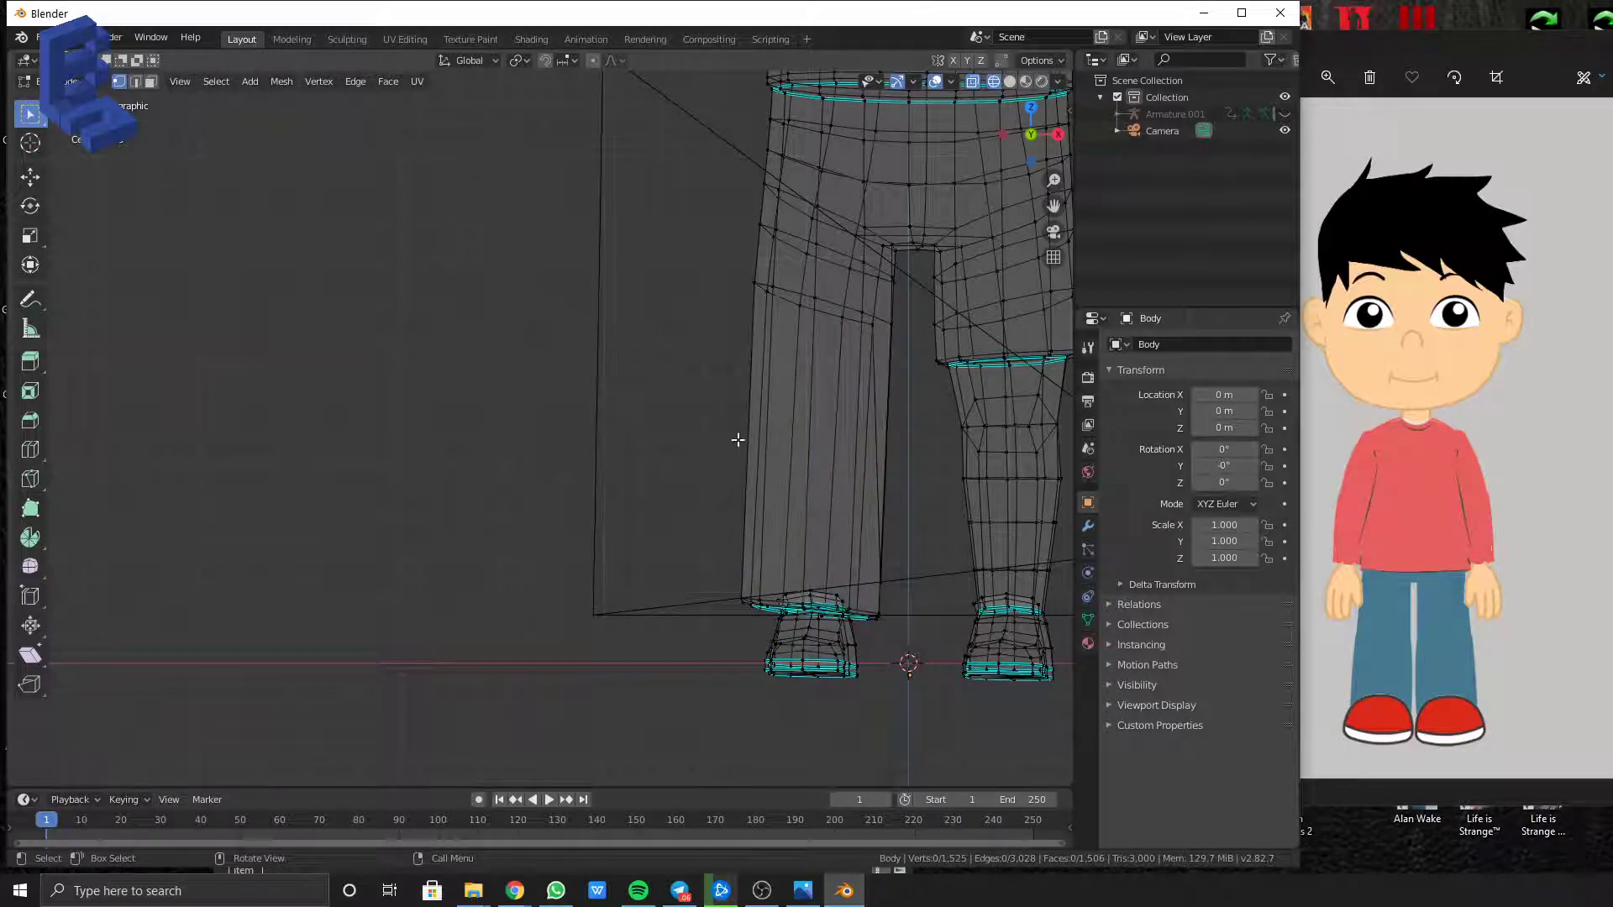
key(ctrl+z)
key(KP_3)
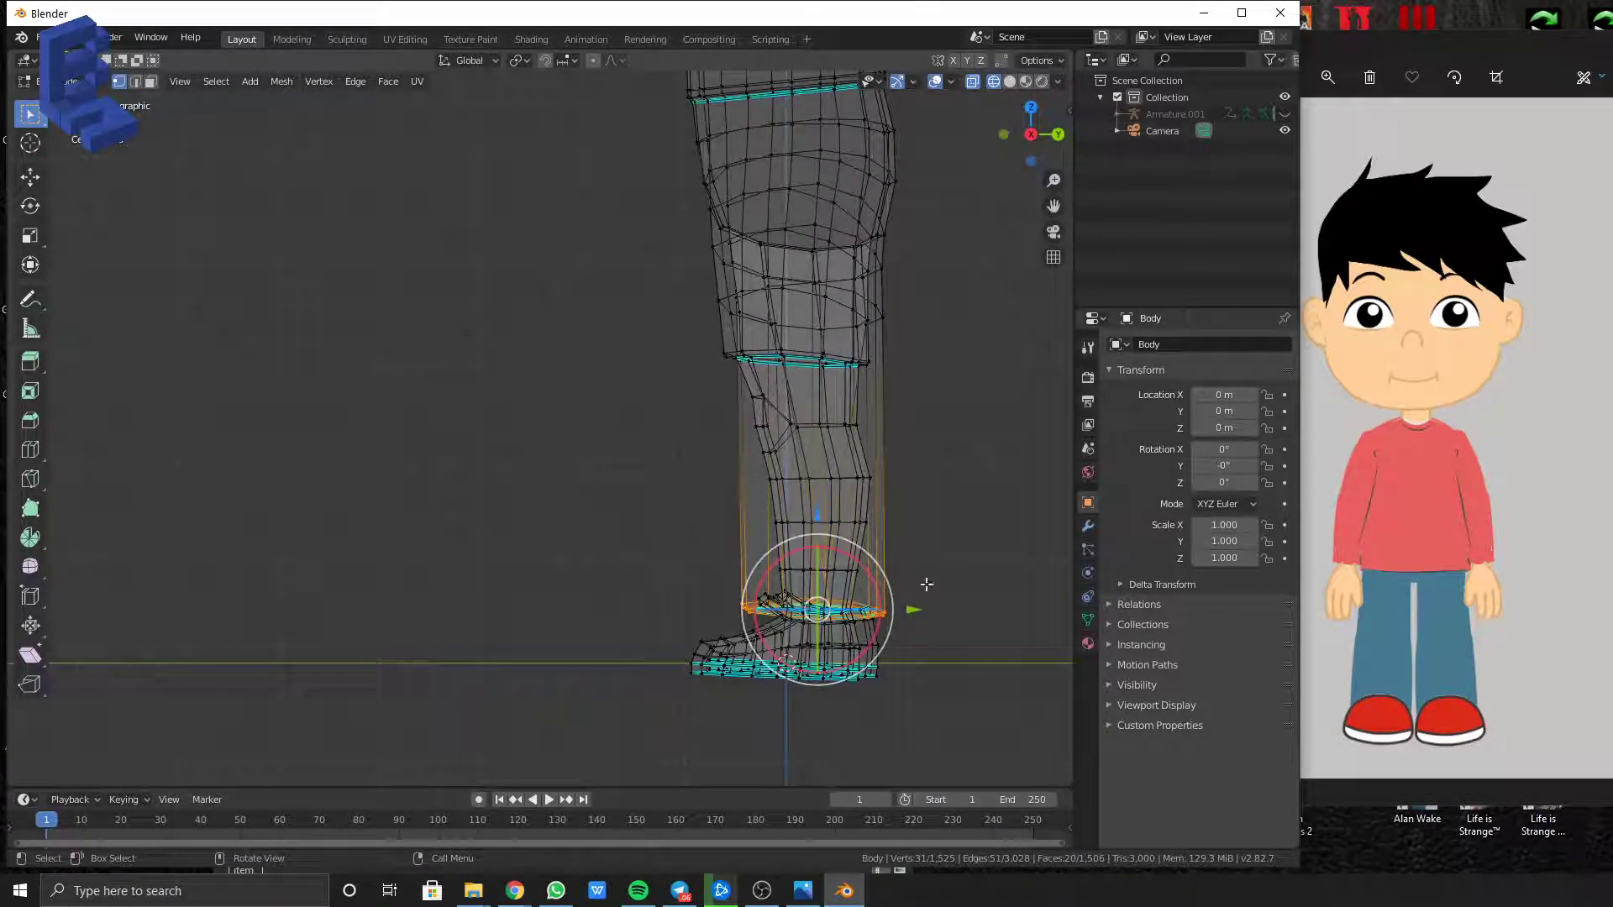
drag(915, 614, 901, 590)
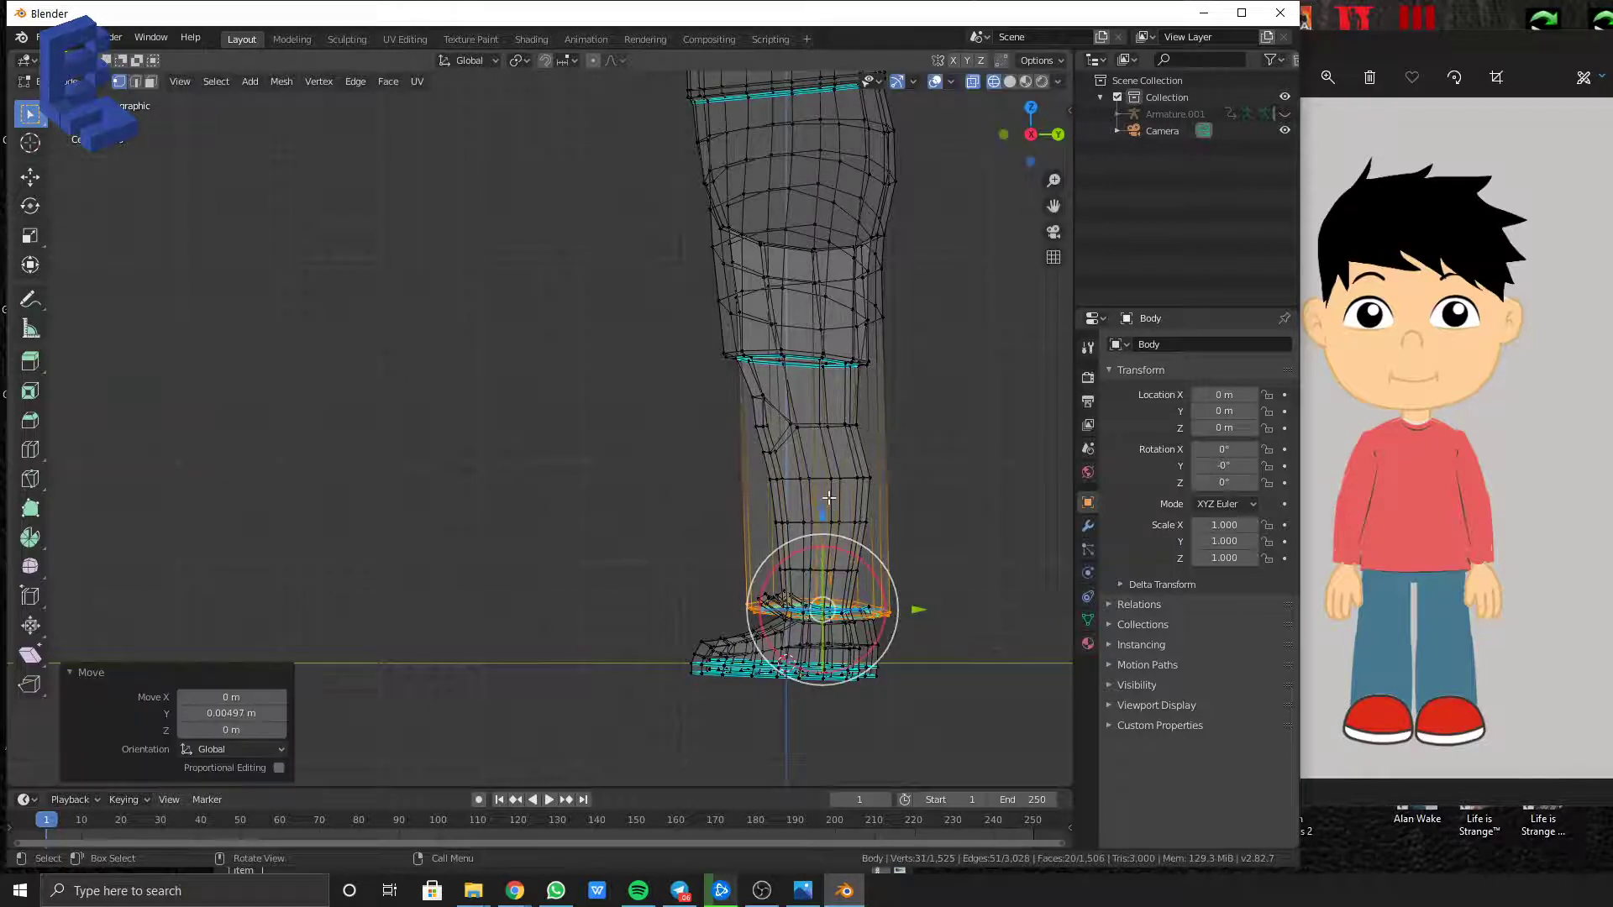
key(KP_1)
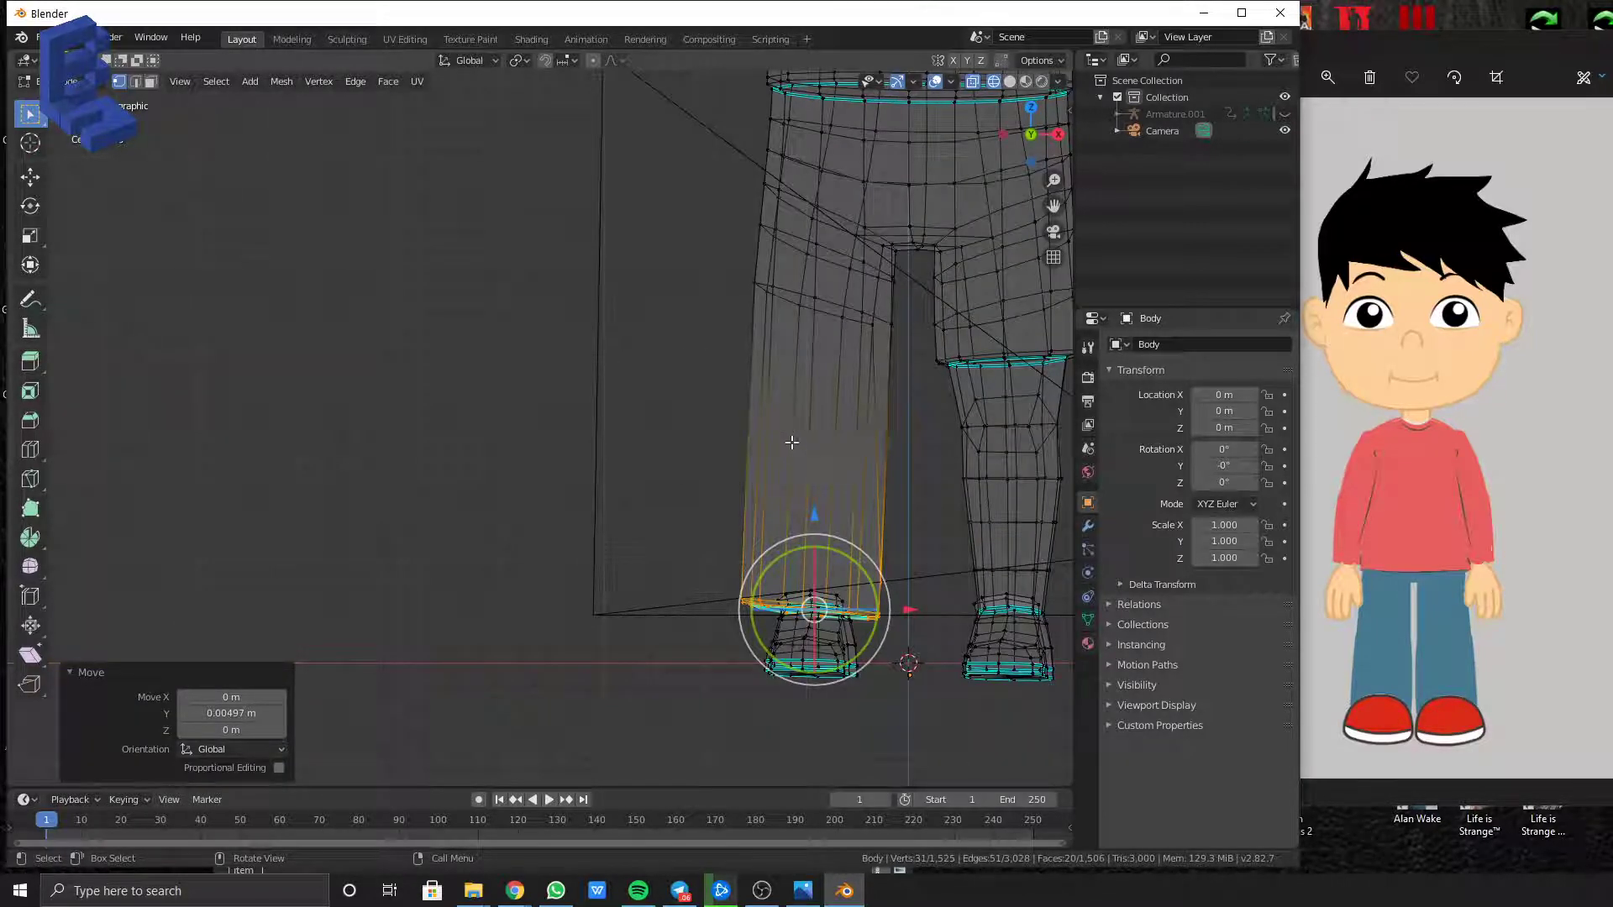
Select the vertical edges of the extruded right trouser leg and subdivide them with 3 cuts
key(2)
drag(699, 400, 901, 444)
right_click(855, 440)
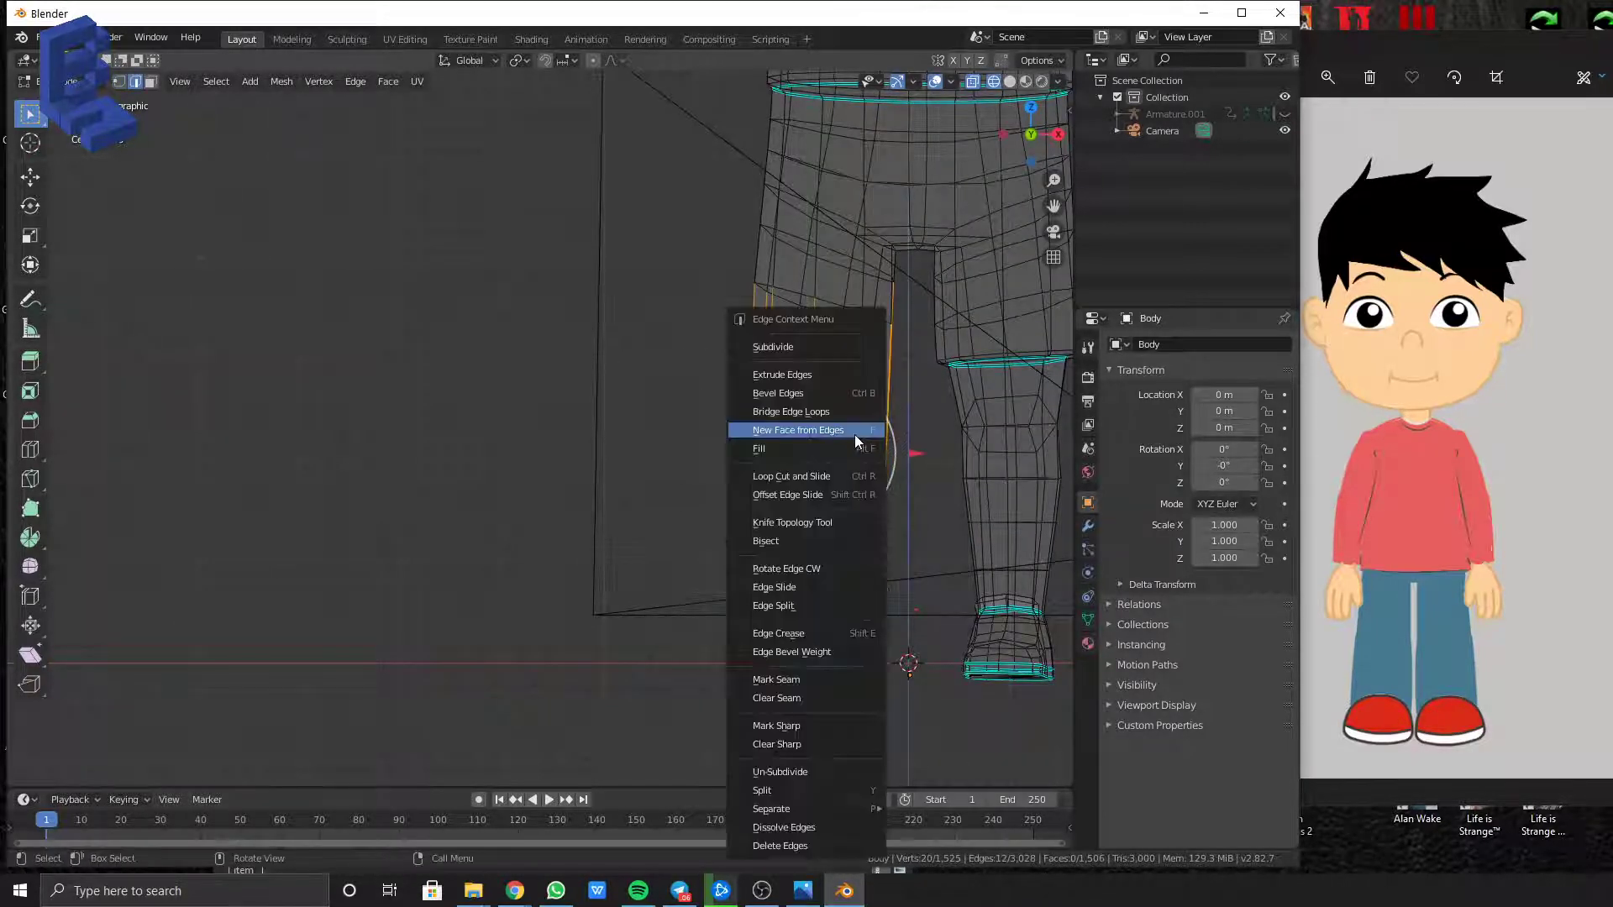
click(355, 82)
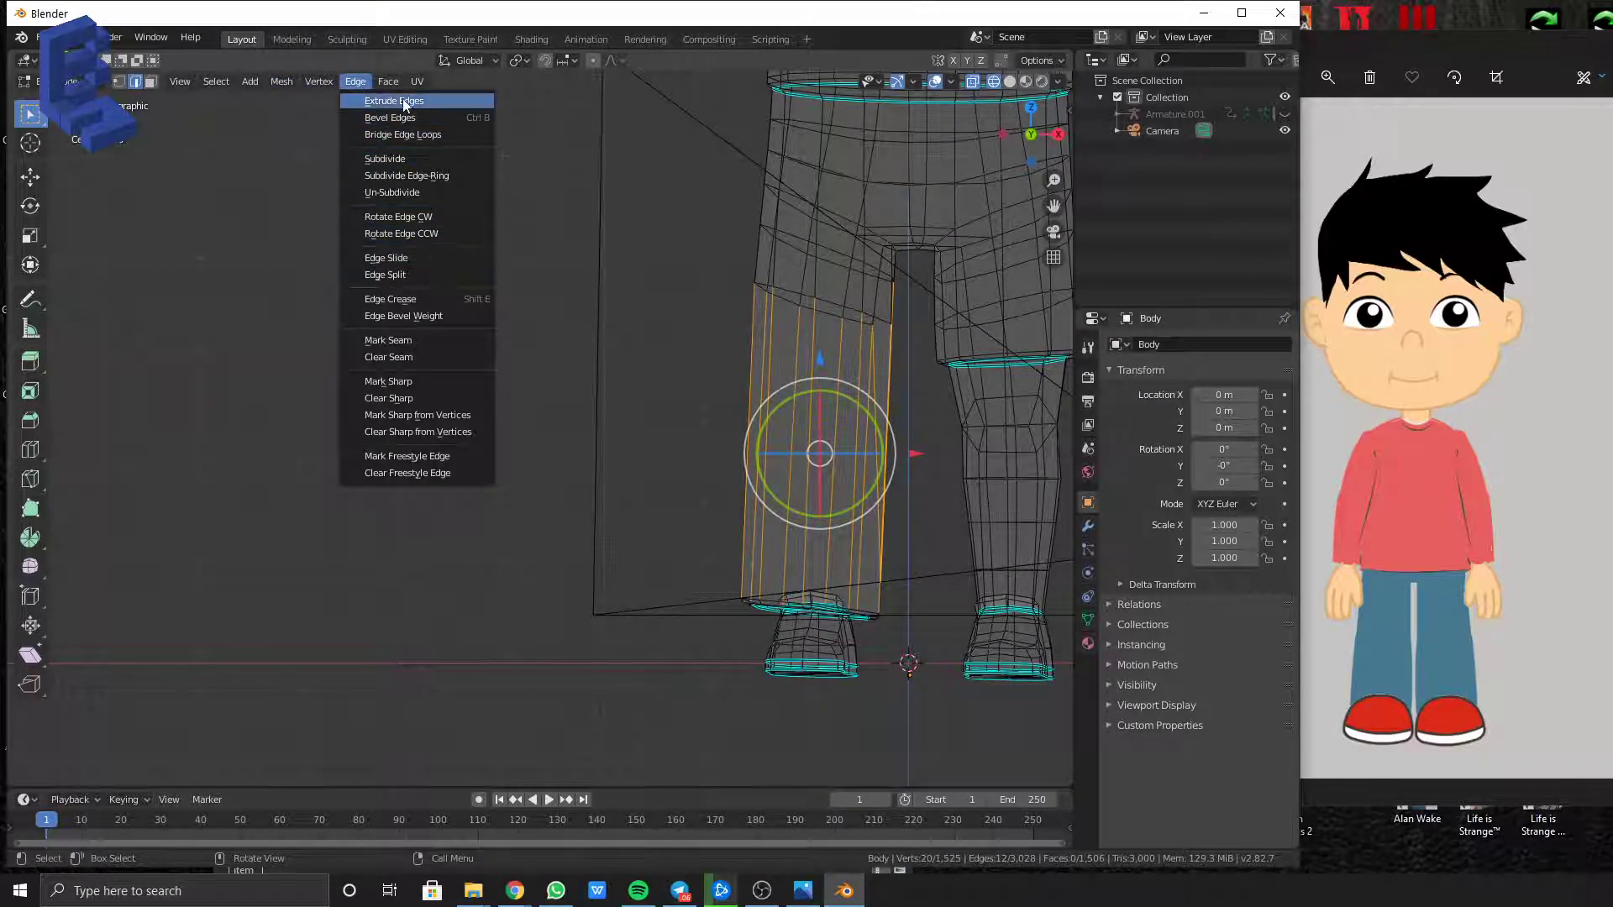
click(412, 167)
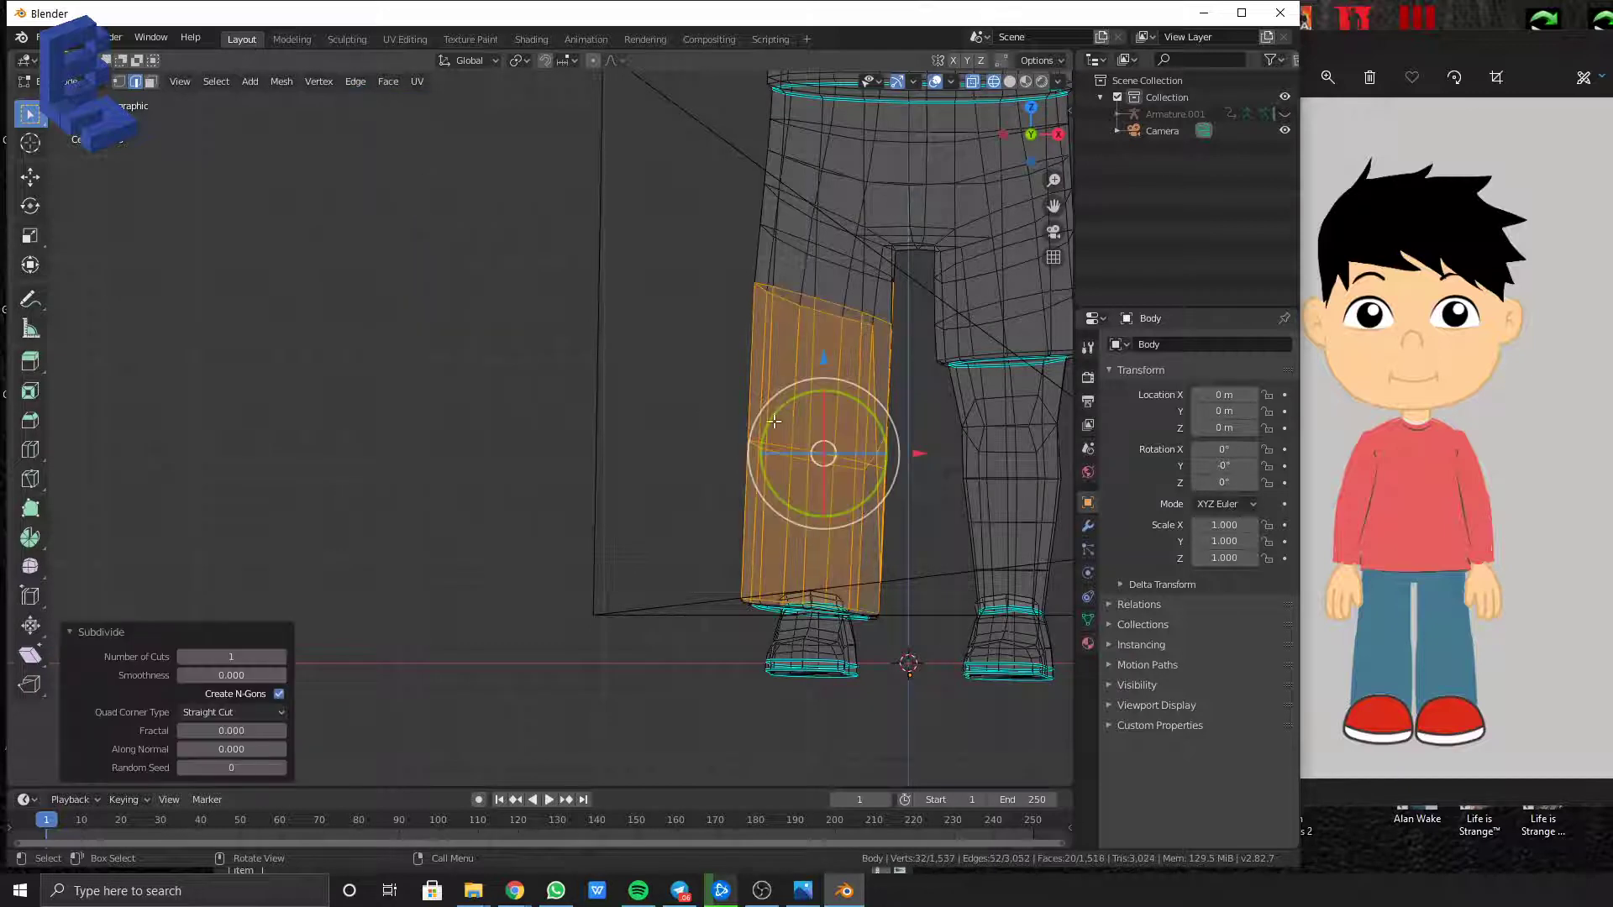
click(284, 656)
click(284, 656)
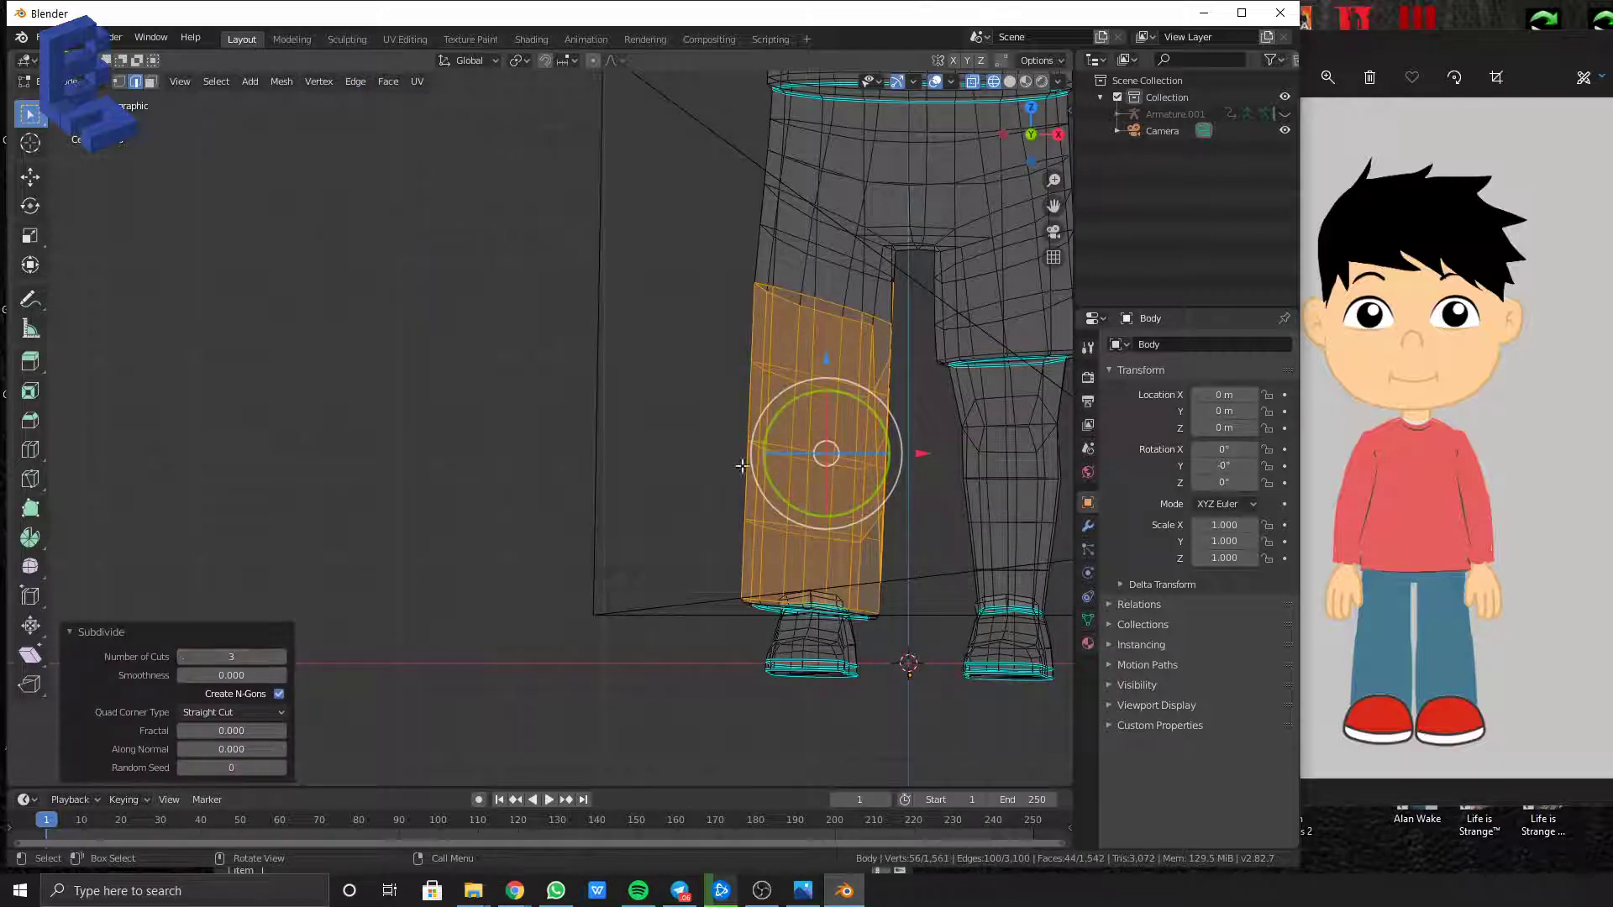
Undo the trouser leg's subdivision, the hem move and the hem extrusion
key(ctrl+z)
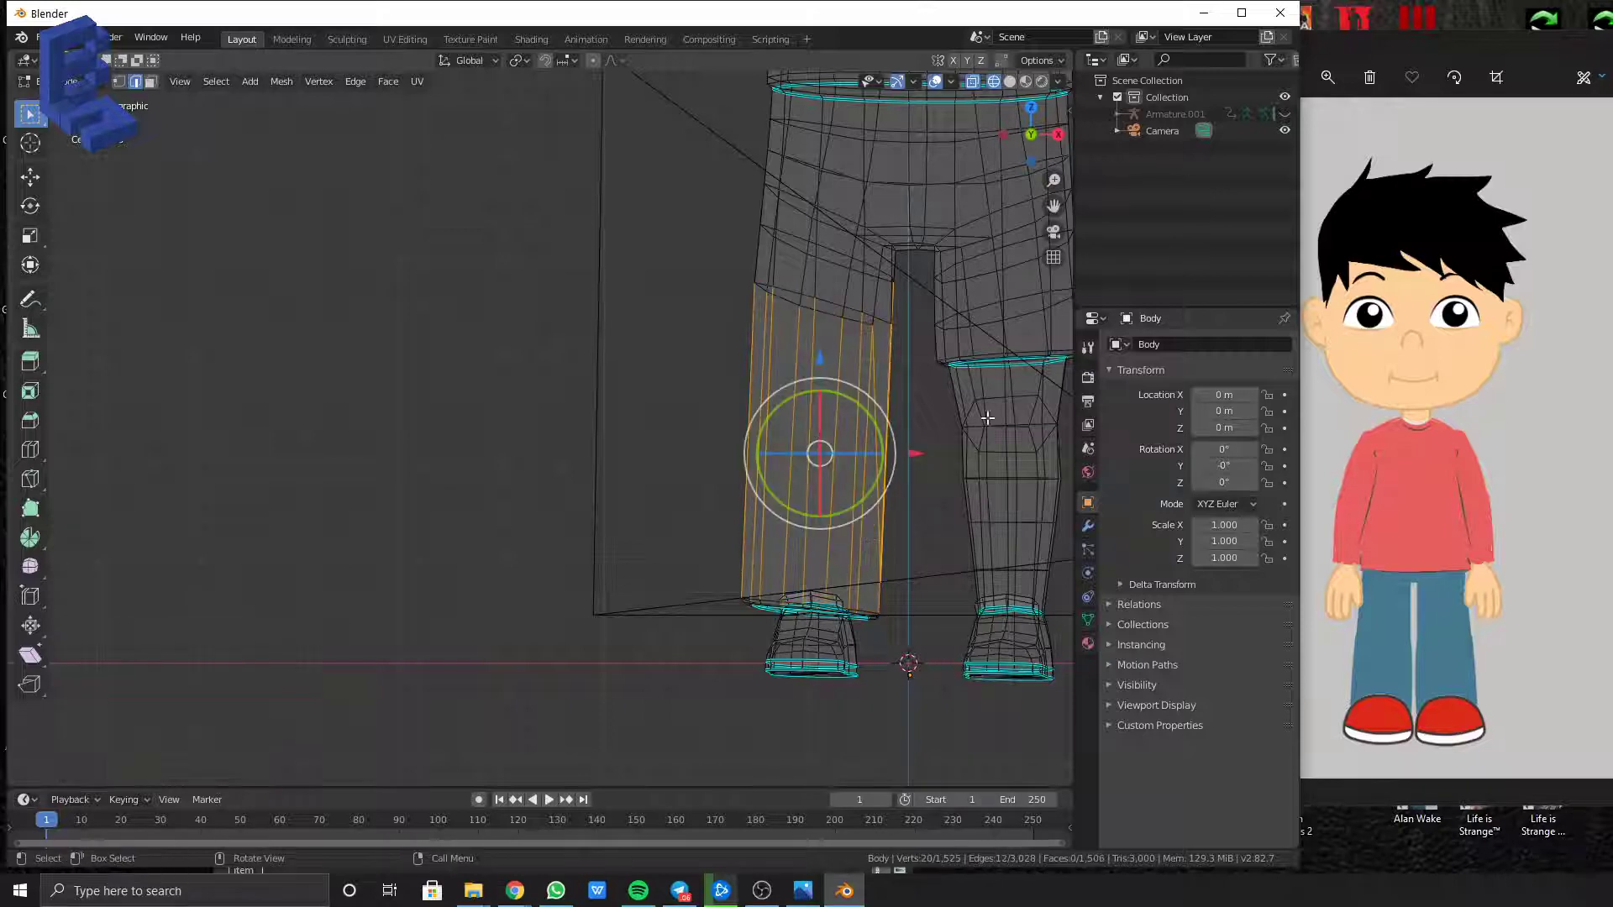
key(ctrl+z)
middle_drag(923, 419, 759, 424)
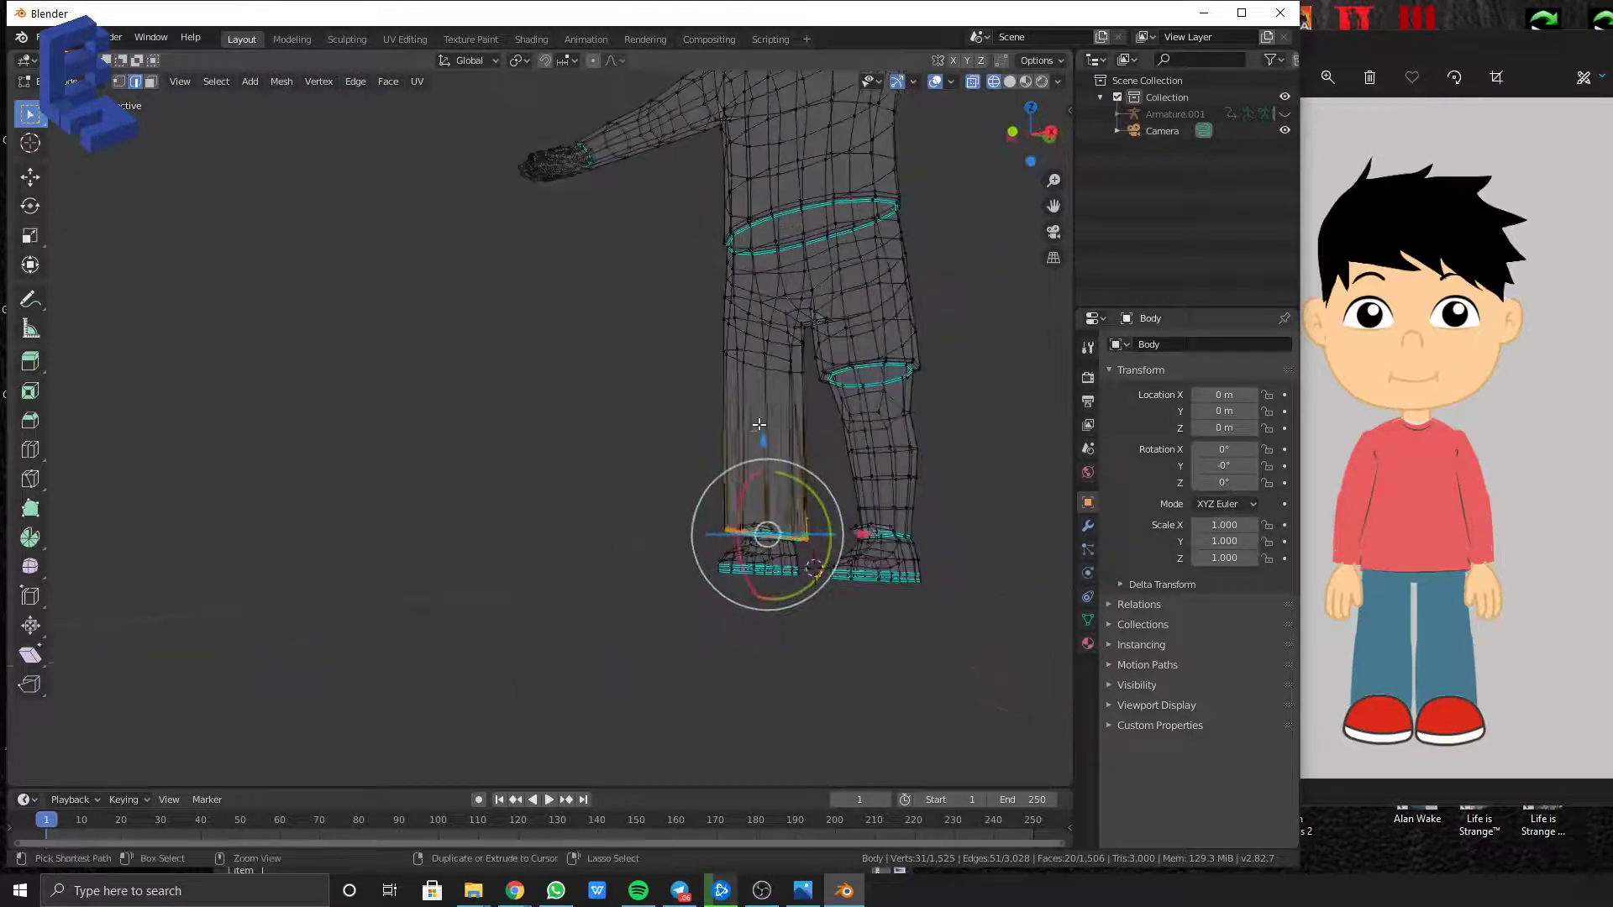
key(ctrl+z)
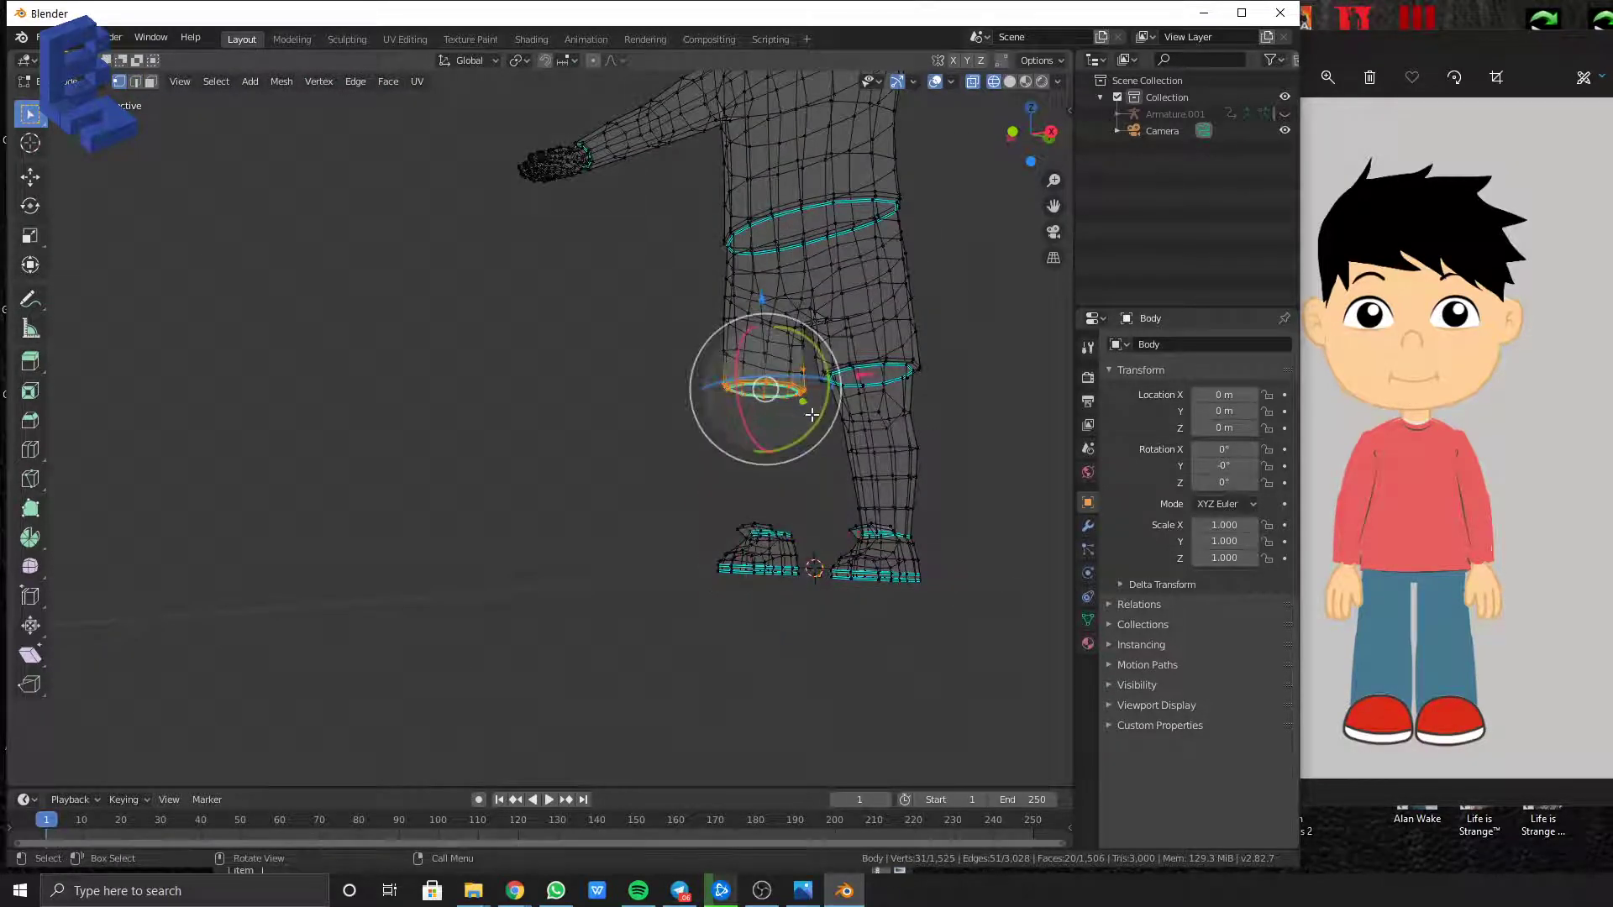
Reselect the right shorts hem in front view and extrude it straight down along Z to the ankle
middle_drag(798, 410, 830, 405)
scroll(830, 405, up, 4)
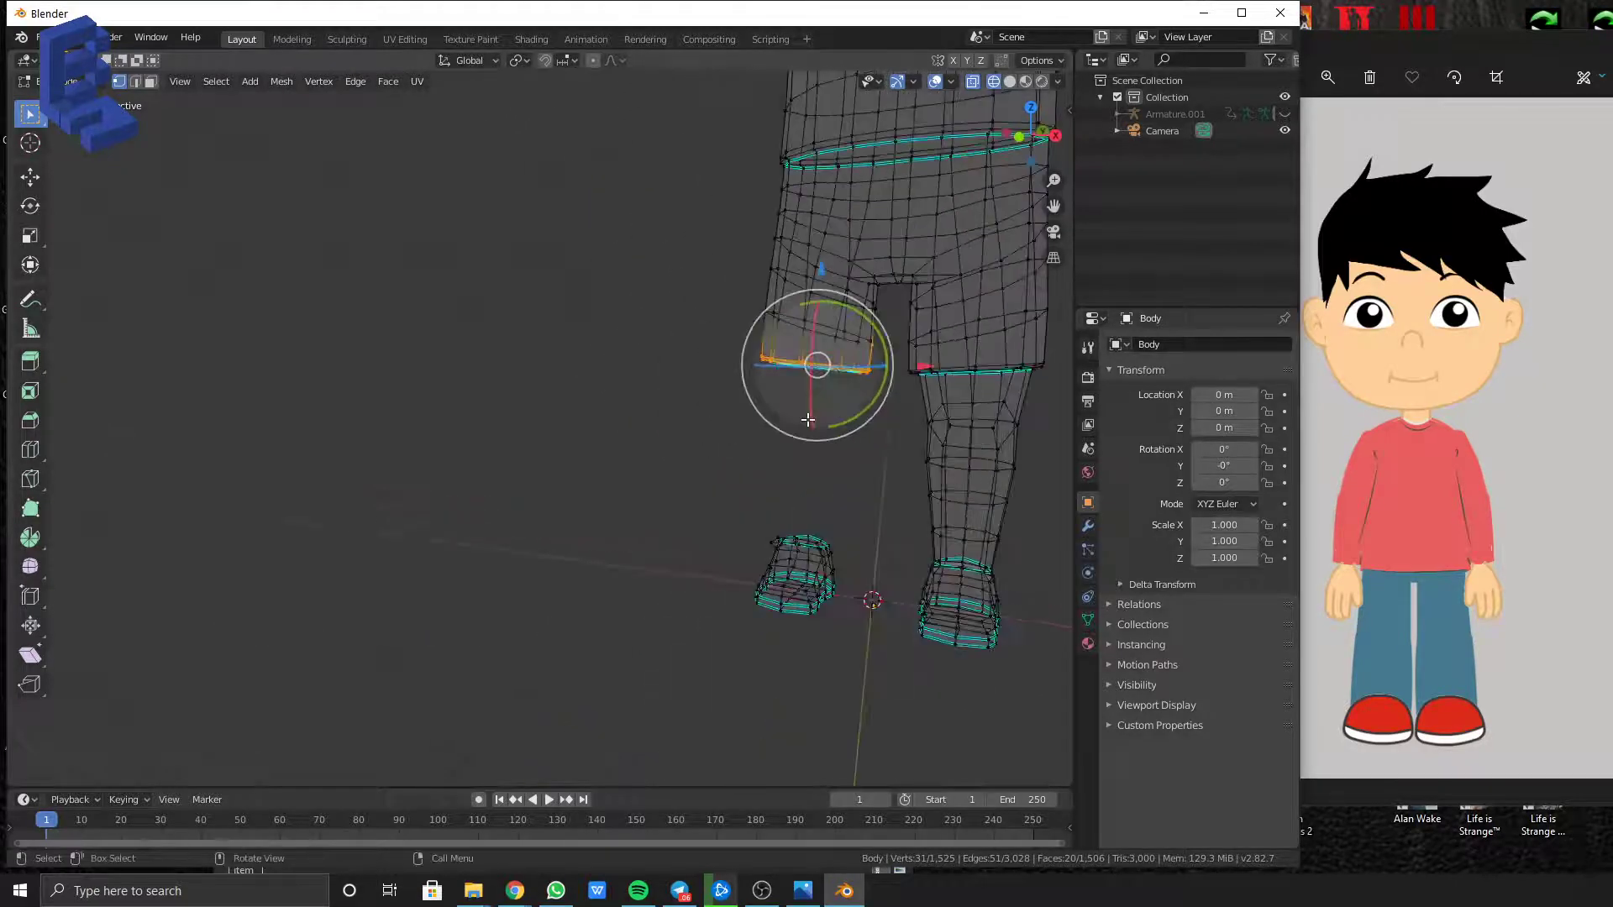
key(KP_1)
drag(997, 432, 710, 315)
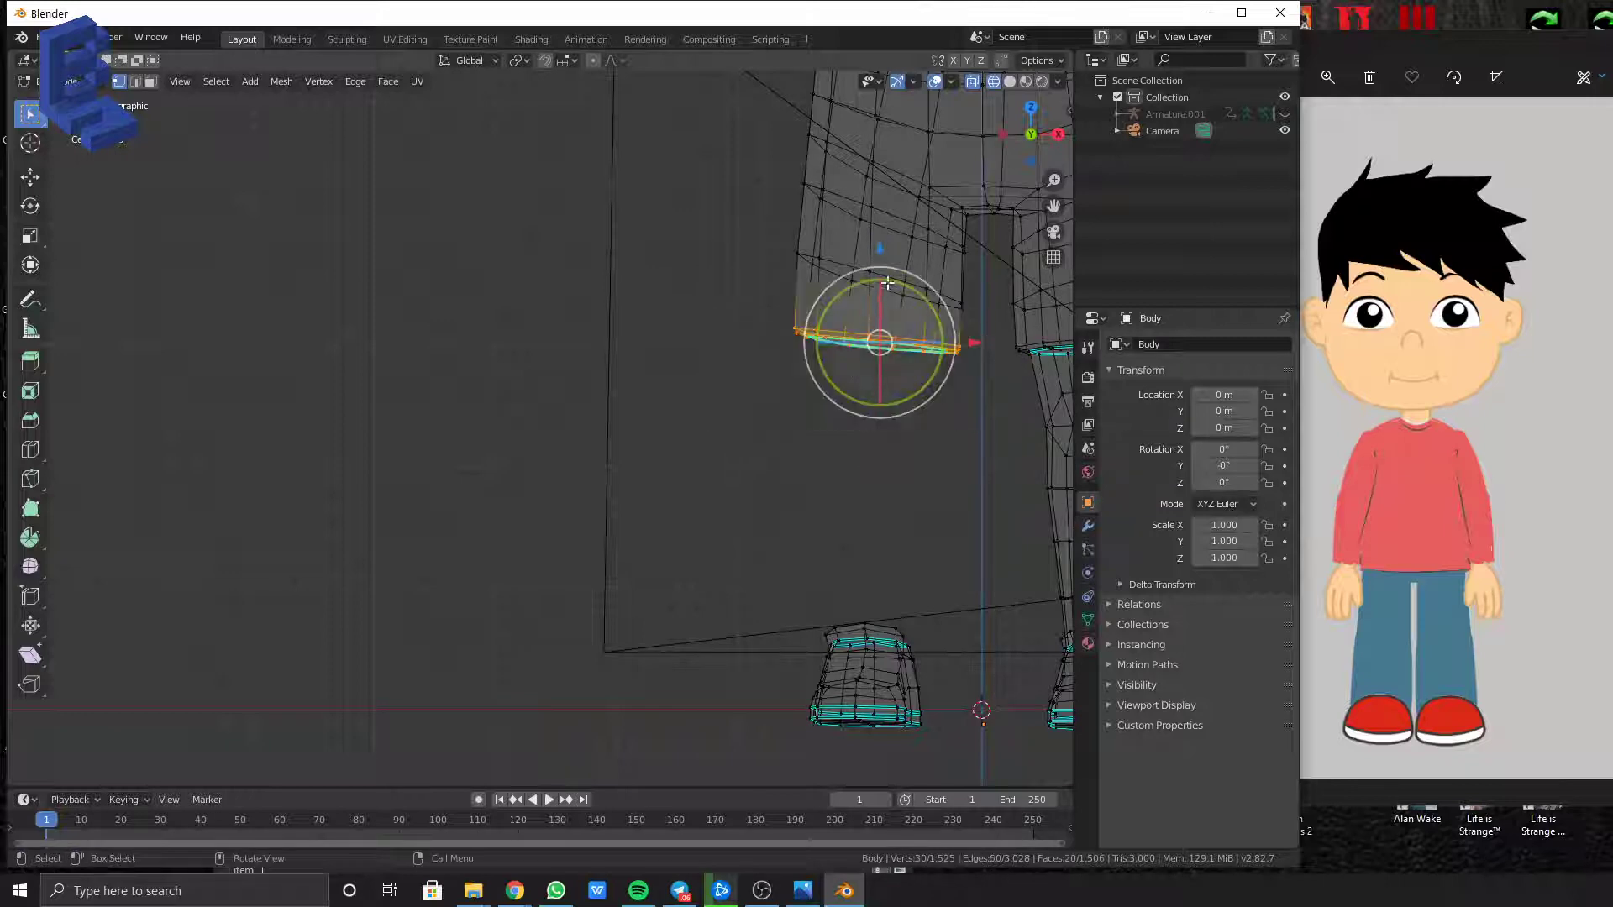
key(e)
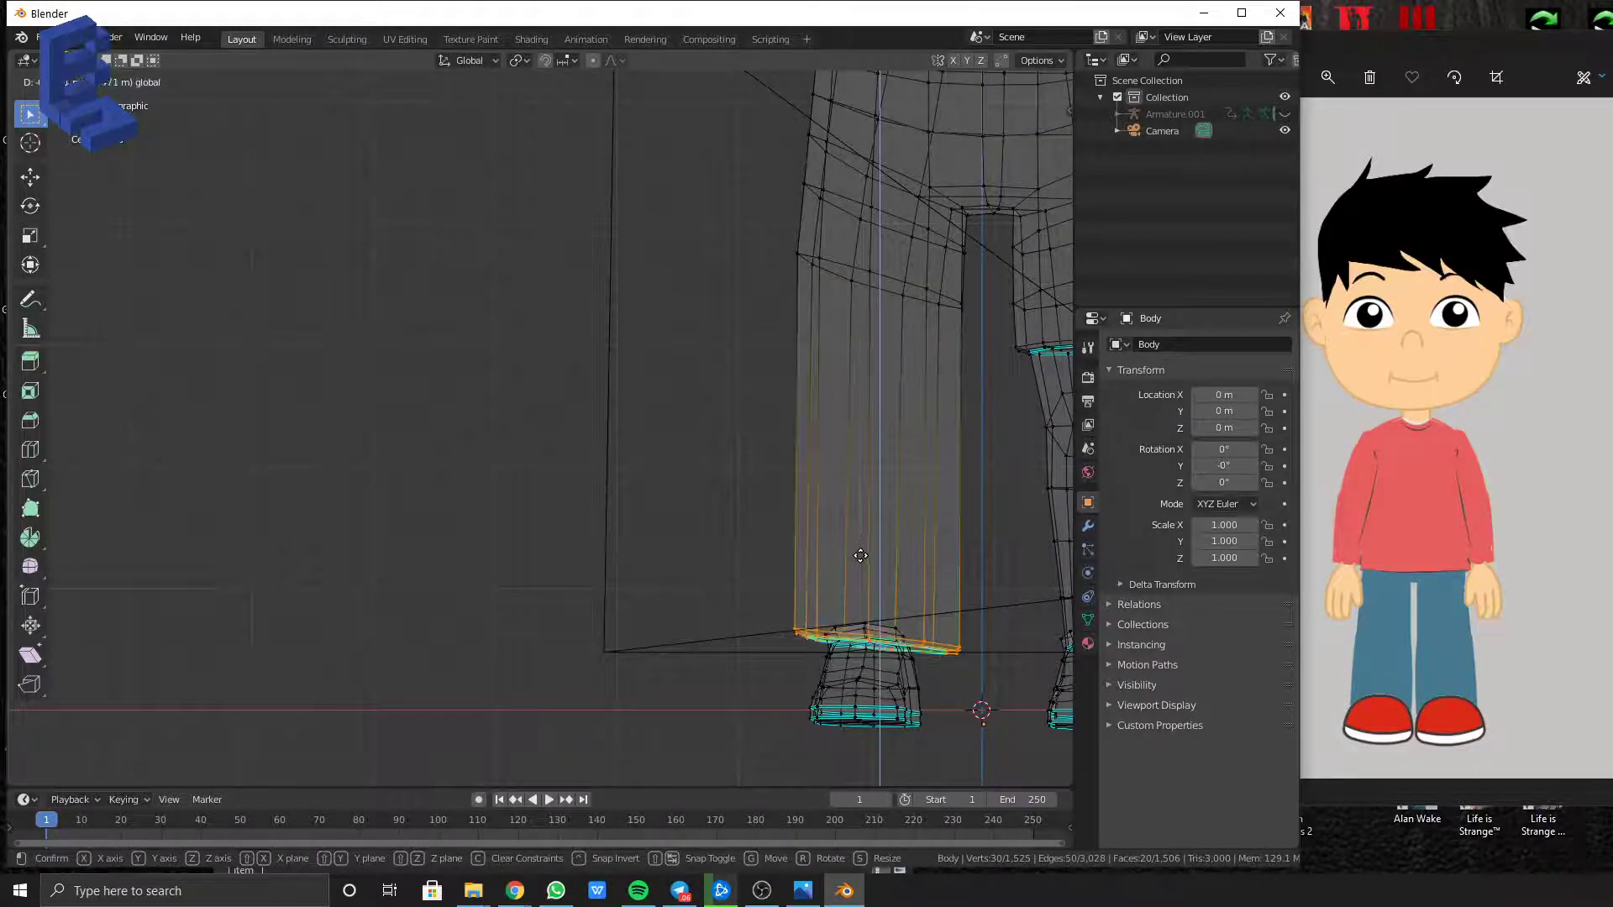
click(860, 556)
Nudge the extruded hem about 0.002 m along Y in side view and slightly outward along X in front view
key(KP_3)
drag(965, 647, 967, 645)
key(KP_1)
scroll(957, 631, down, 2)
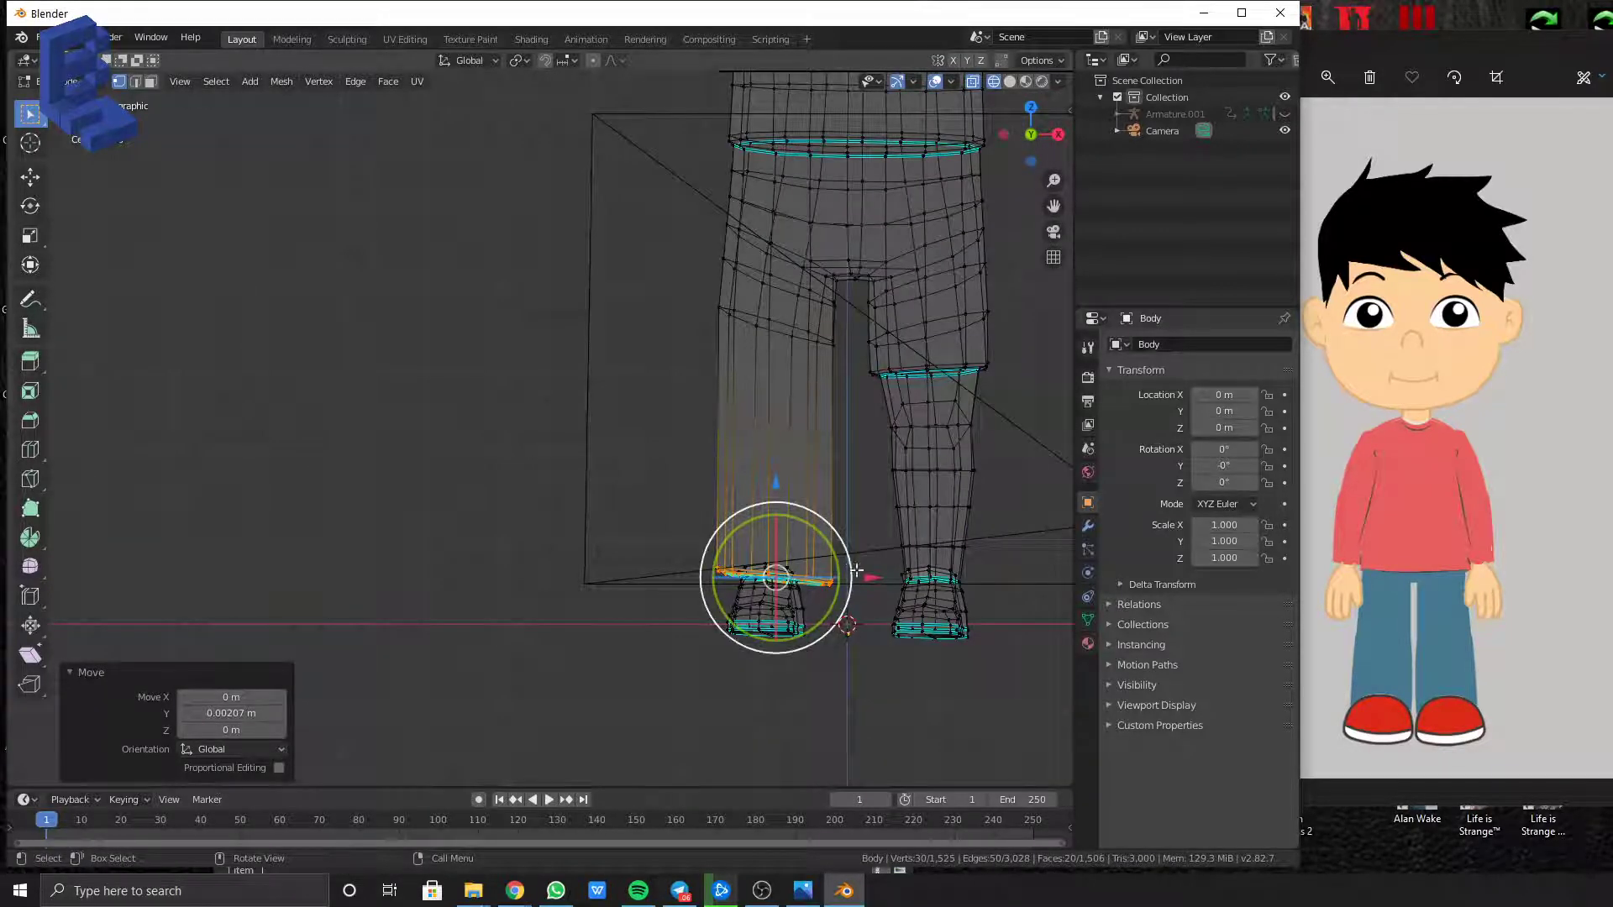
drag(864, 581, 855, 583)
Select the vertical edges of the lengthened right trouser leg and subdivide them with 3 cuts
key(2)
drag(621, 407, 842, 457)
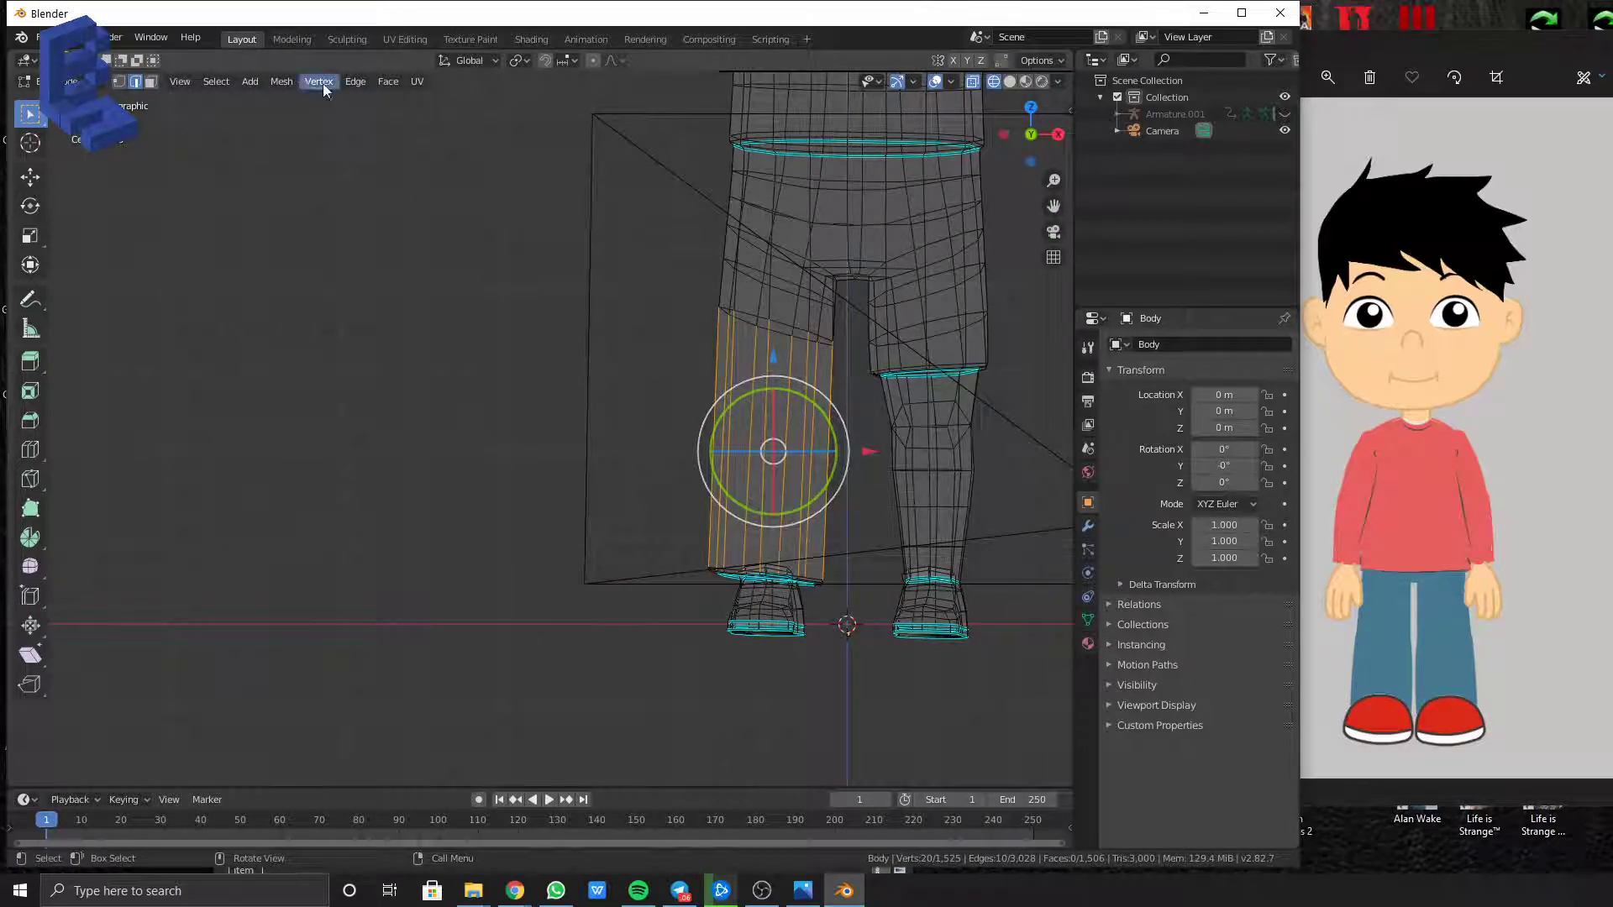
click(356, 81)
click(423, 174)
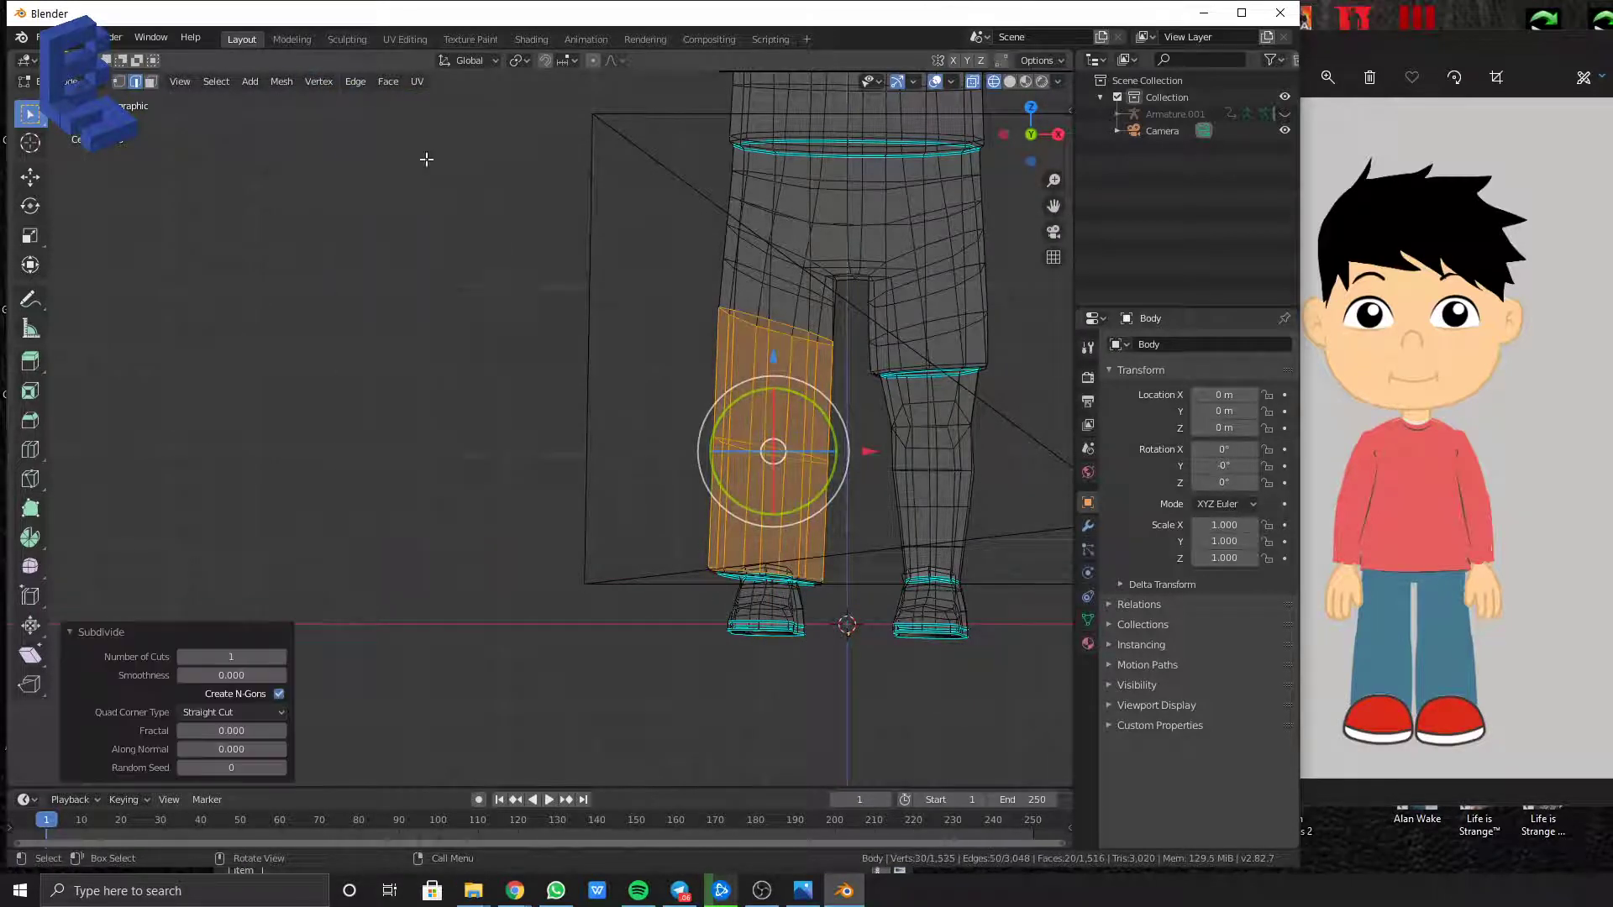
click(281, 657)
Select the uppermost new loop of the right trouser leg and move it -0.00249 m in X and -0.0124 m in Z
key(1)
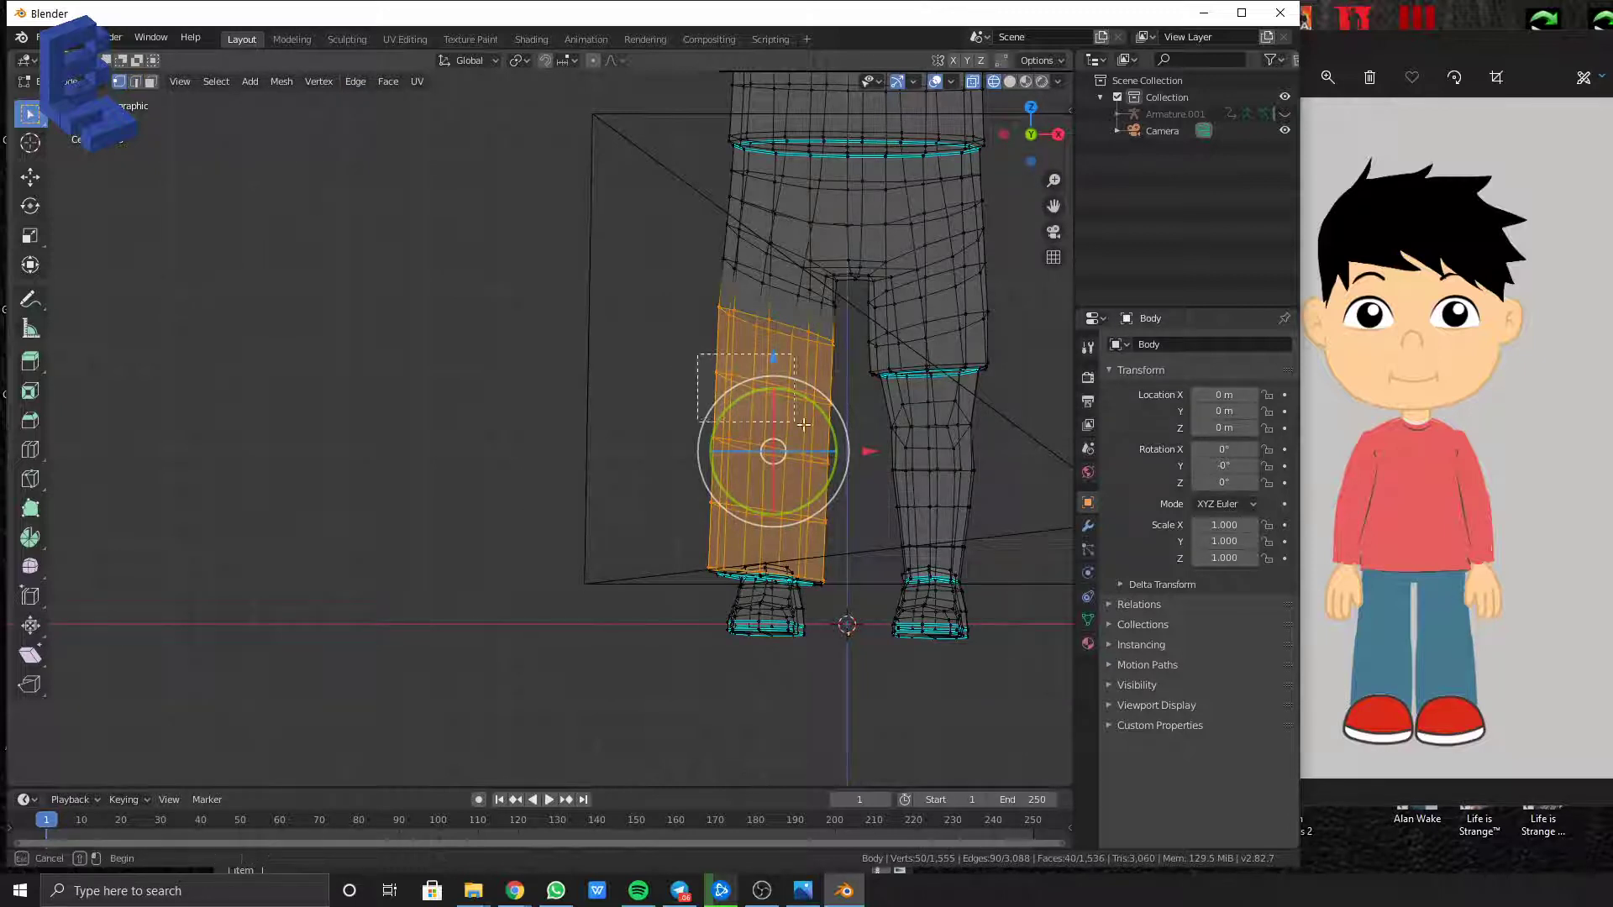
alt+click(845, 423)
scroll(844, 422, up, 1)
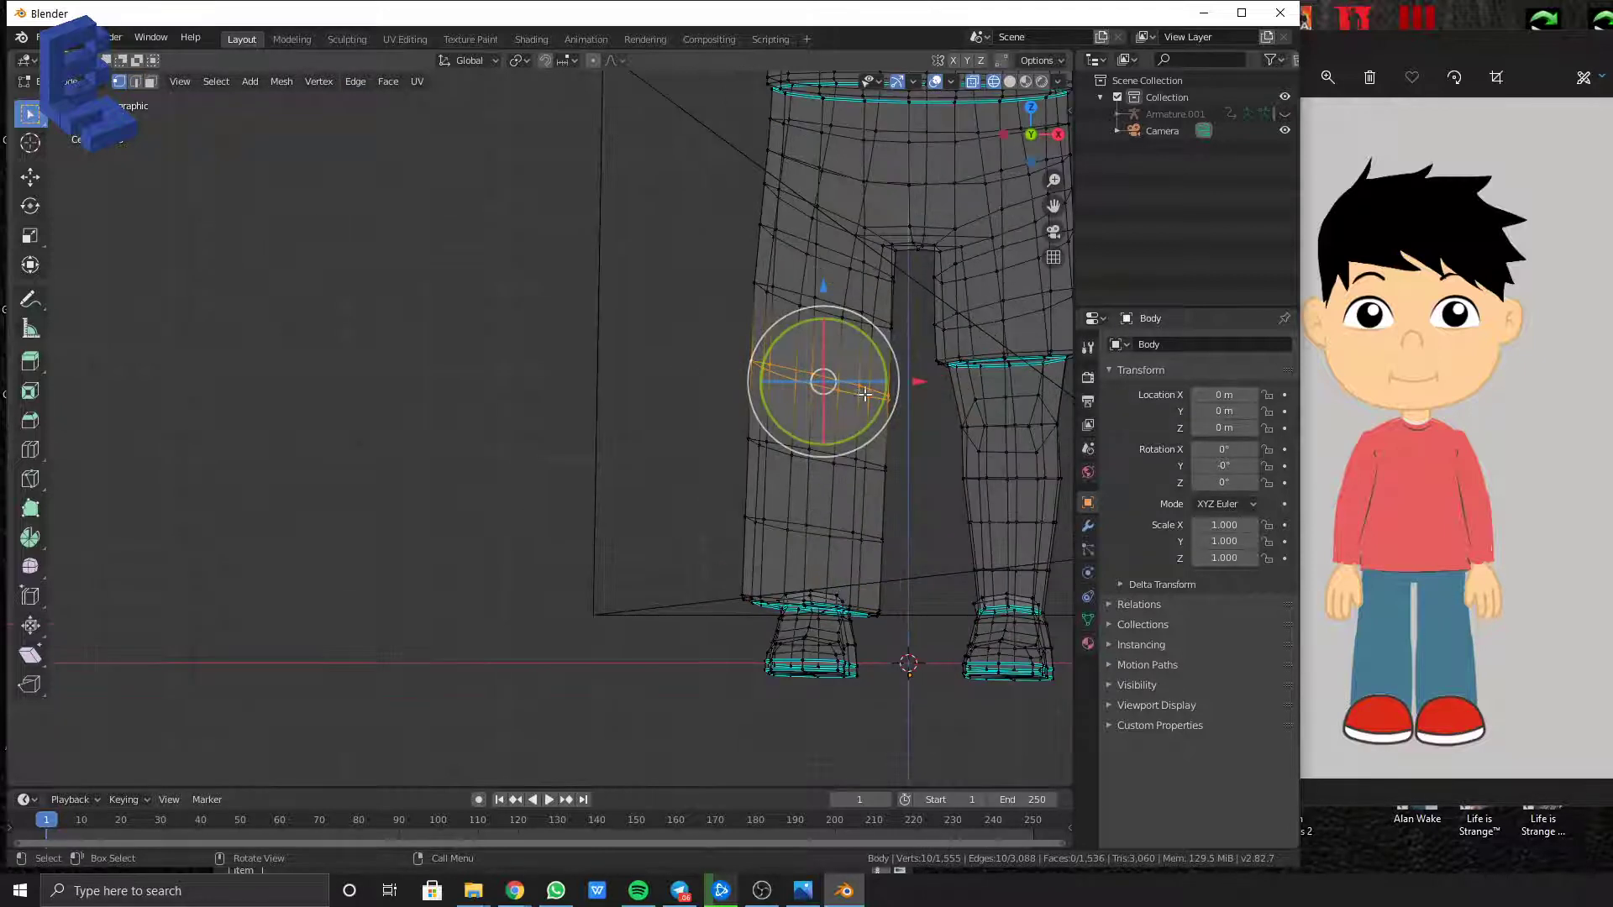
key(g)
click(862, 407)
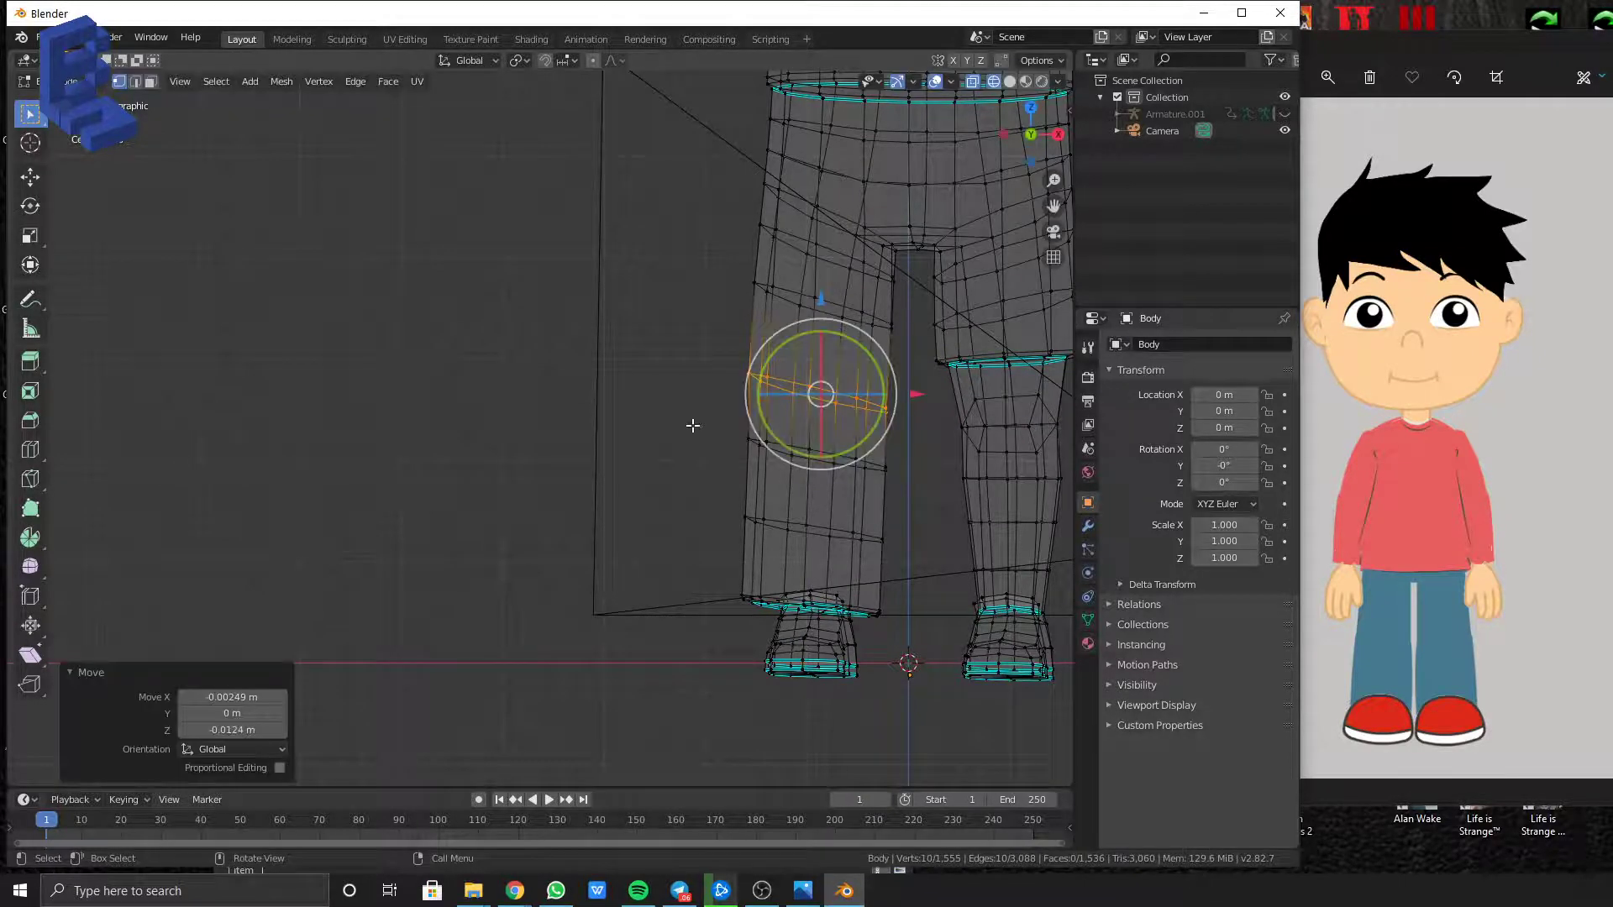
Select the middle new loop of the right trouser leg and move it up about 0.041 m towards the knee
key(alt+a)
drag(712, 421, 916, 481)
key(g)
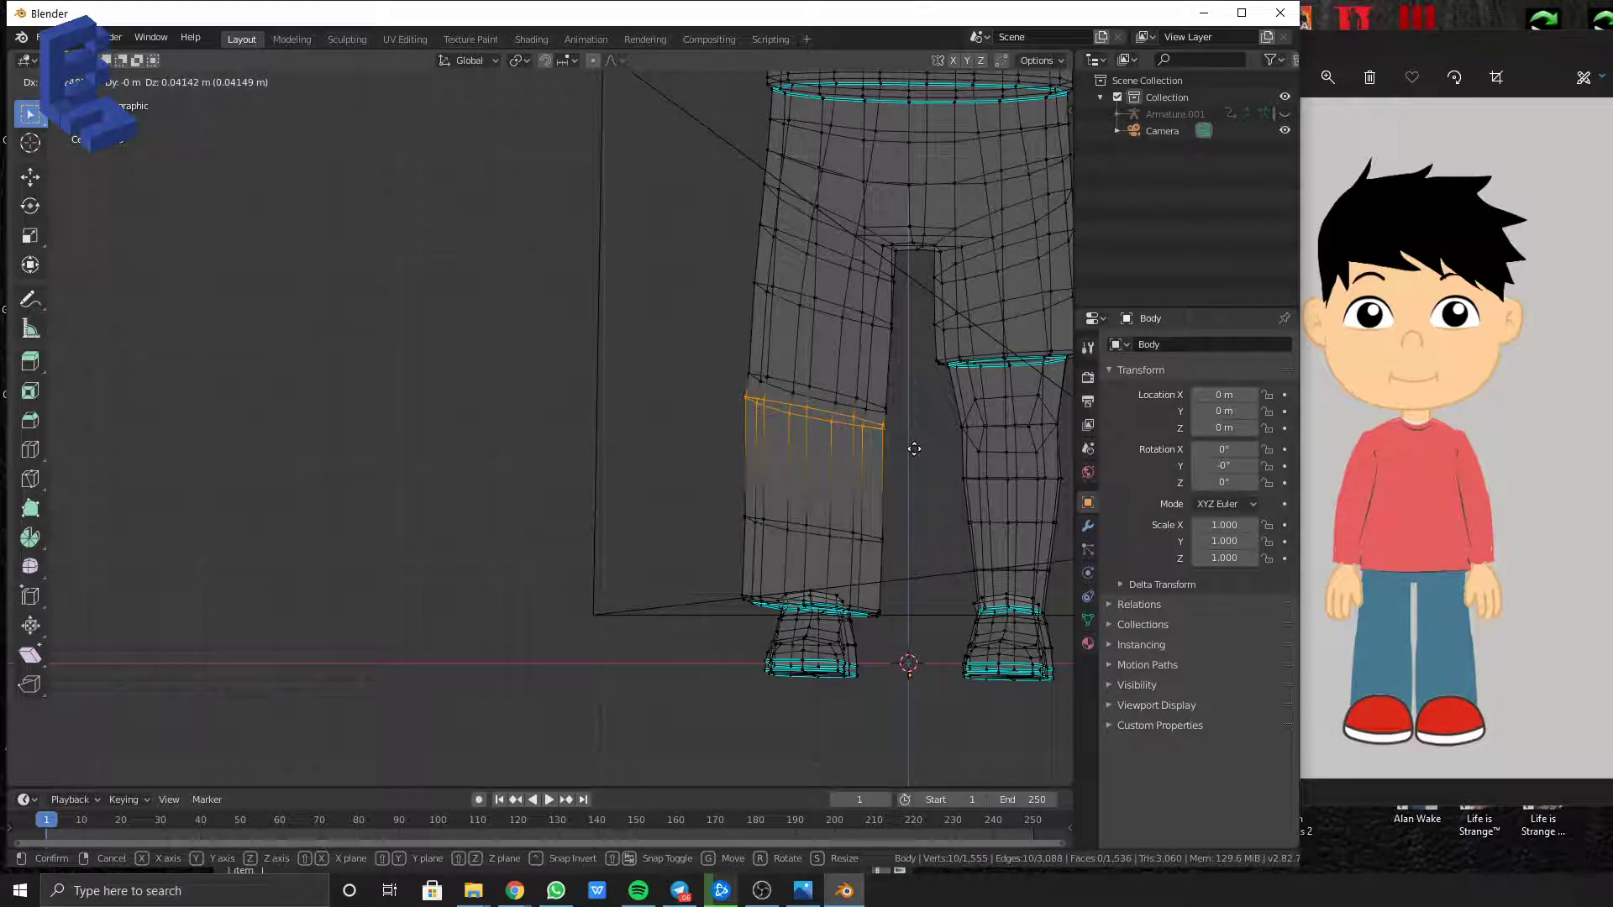
click(918, 450)
Select the lowest new loop of the right trouser leg and move it up 0.0936 m, just below the other knee loops
drag(670, 487, 939, 552)
key(g)
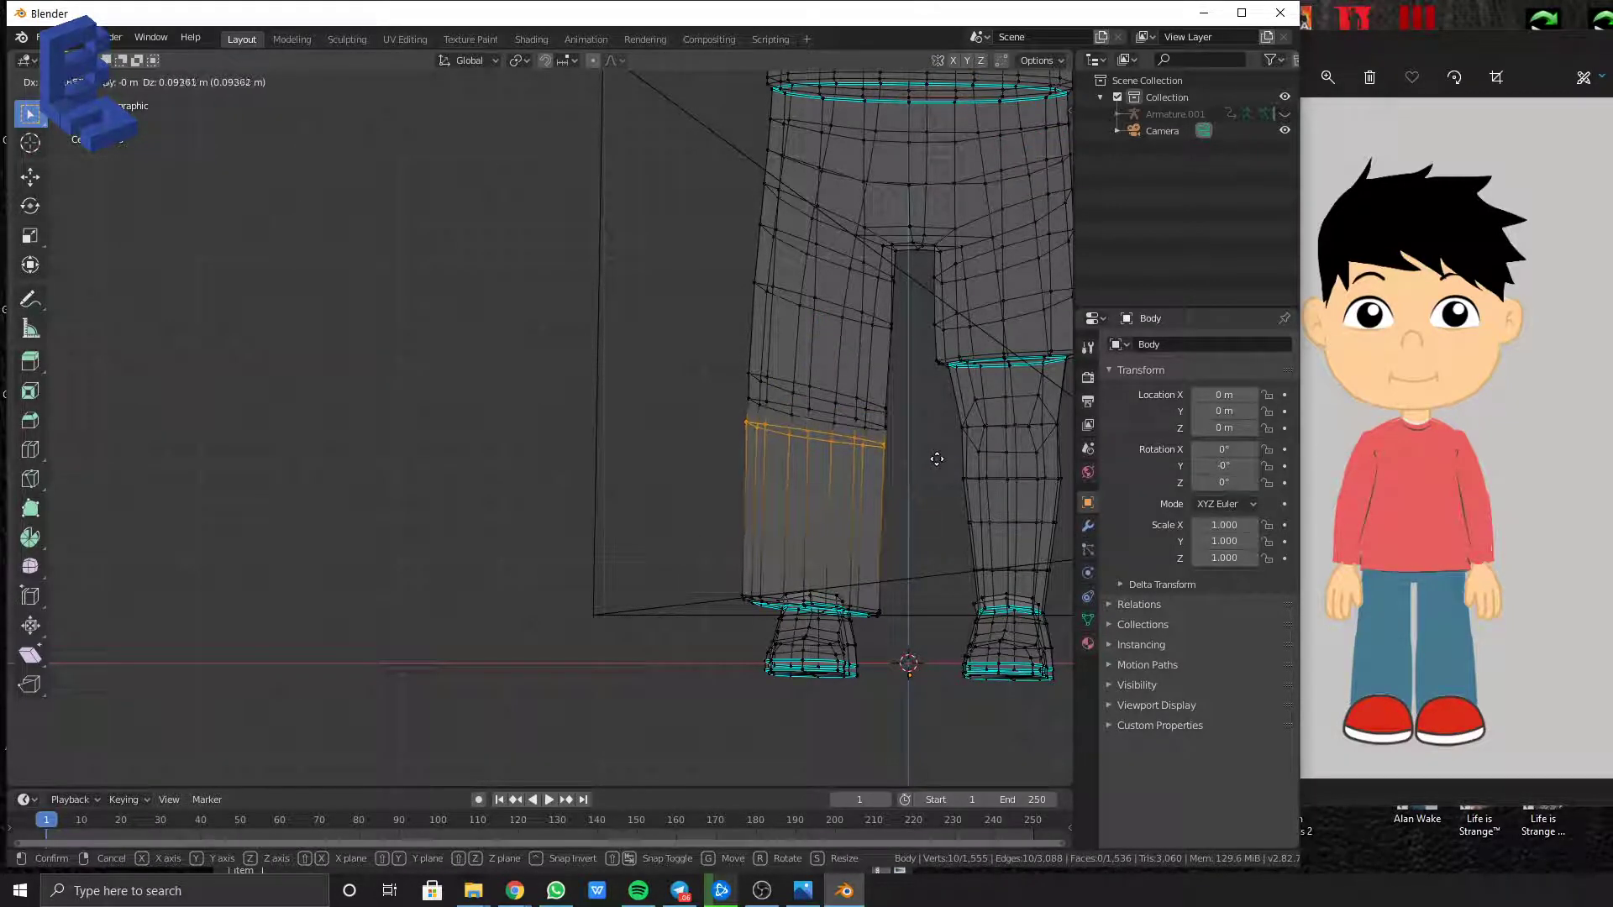
click(936, 458)
scroll(925, 460, down, 5)
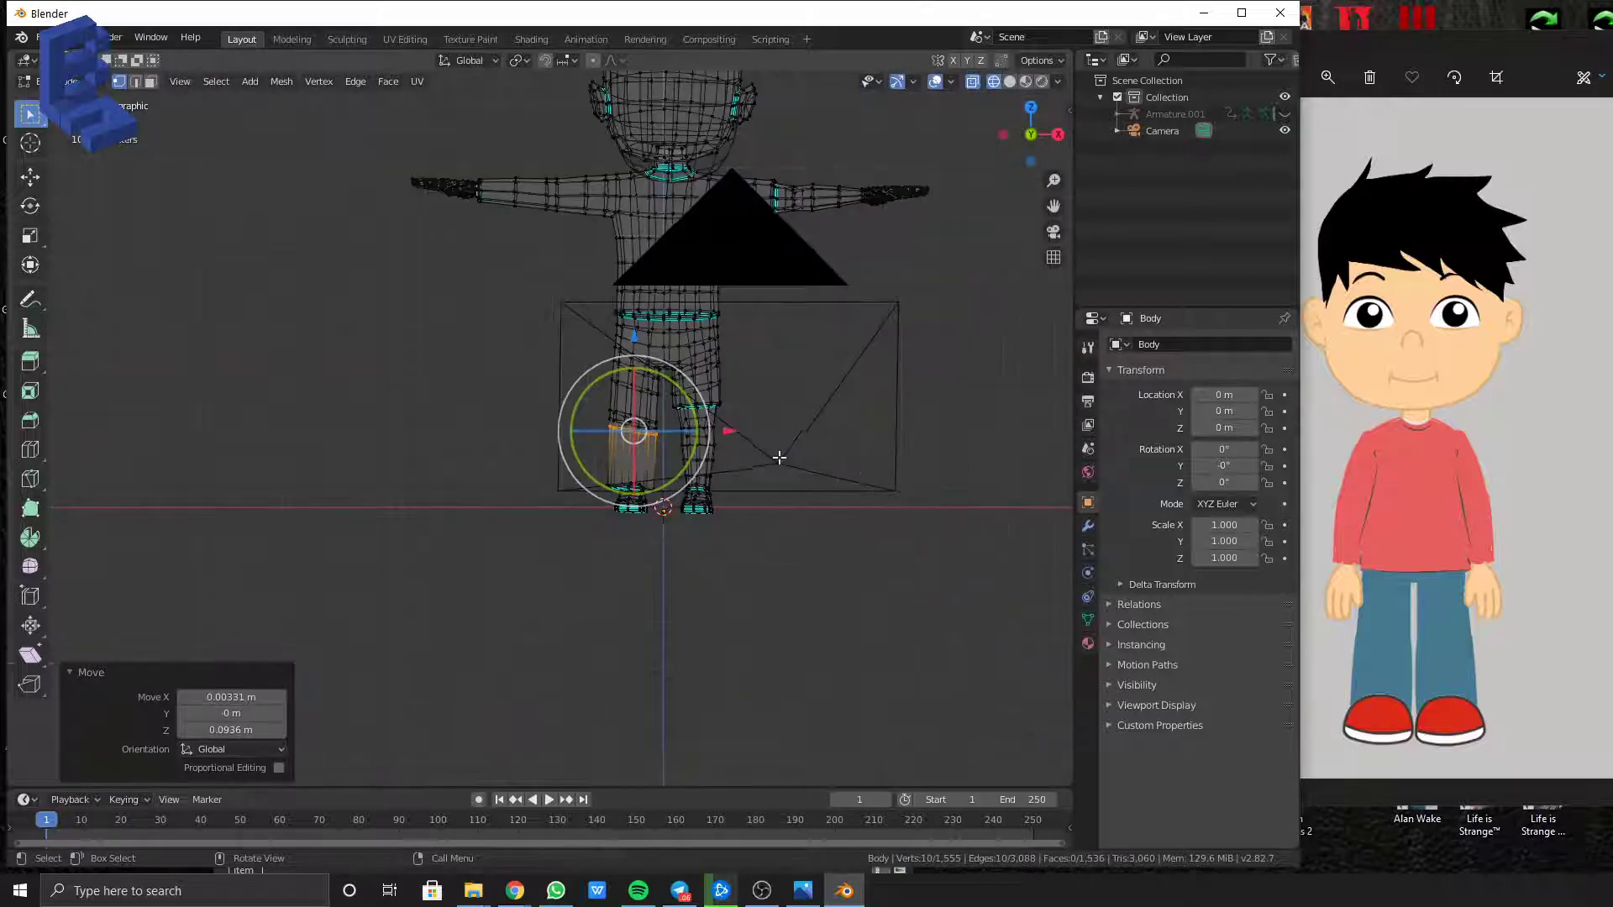
shift+middle_drag(755, 450, 759, 578)
scroll(930, 541, up, 1)
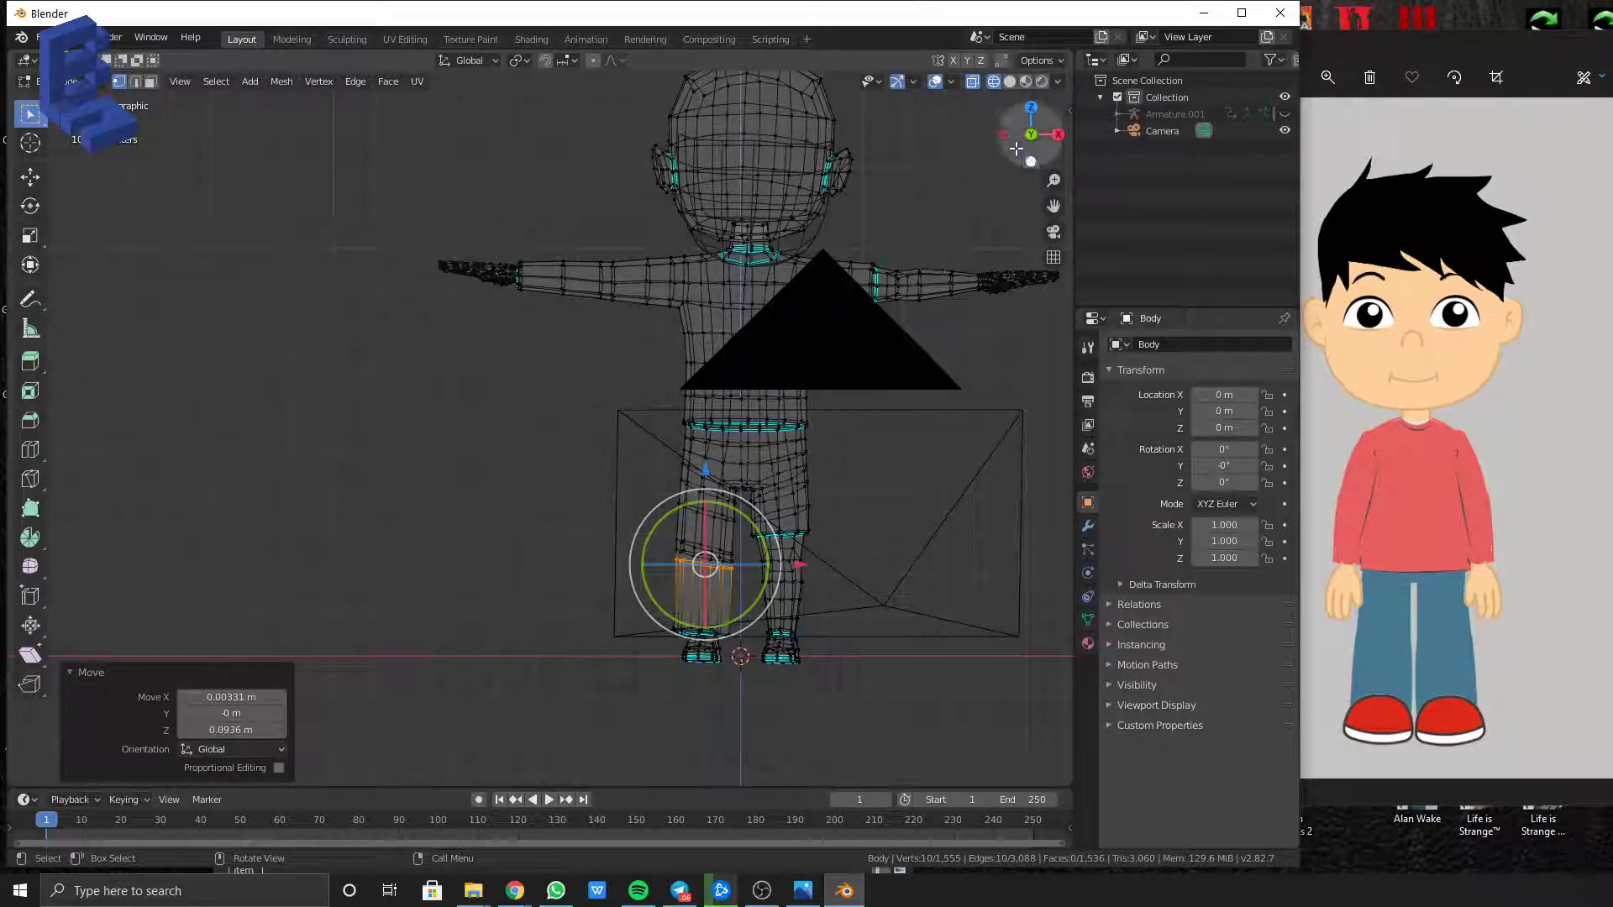
Leave Edit Mode and scrub the animation to frame 19 to check how the reshaped Body deforms
key(Tab)
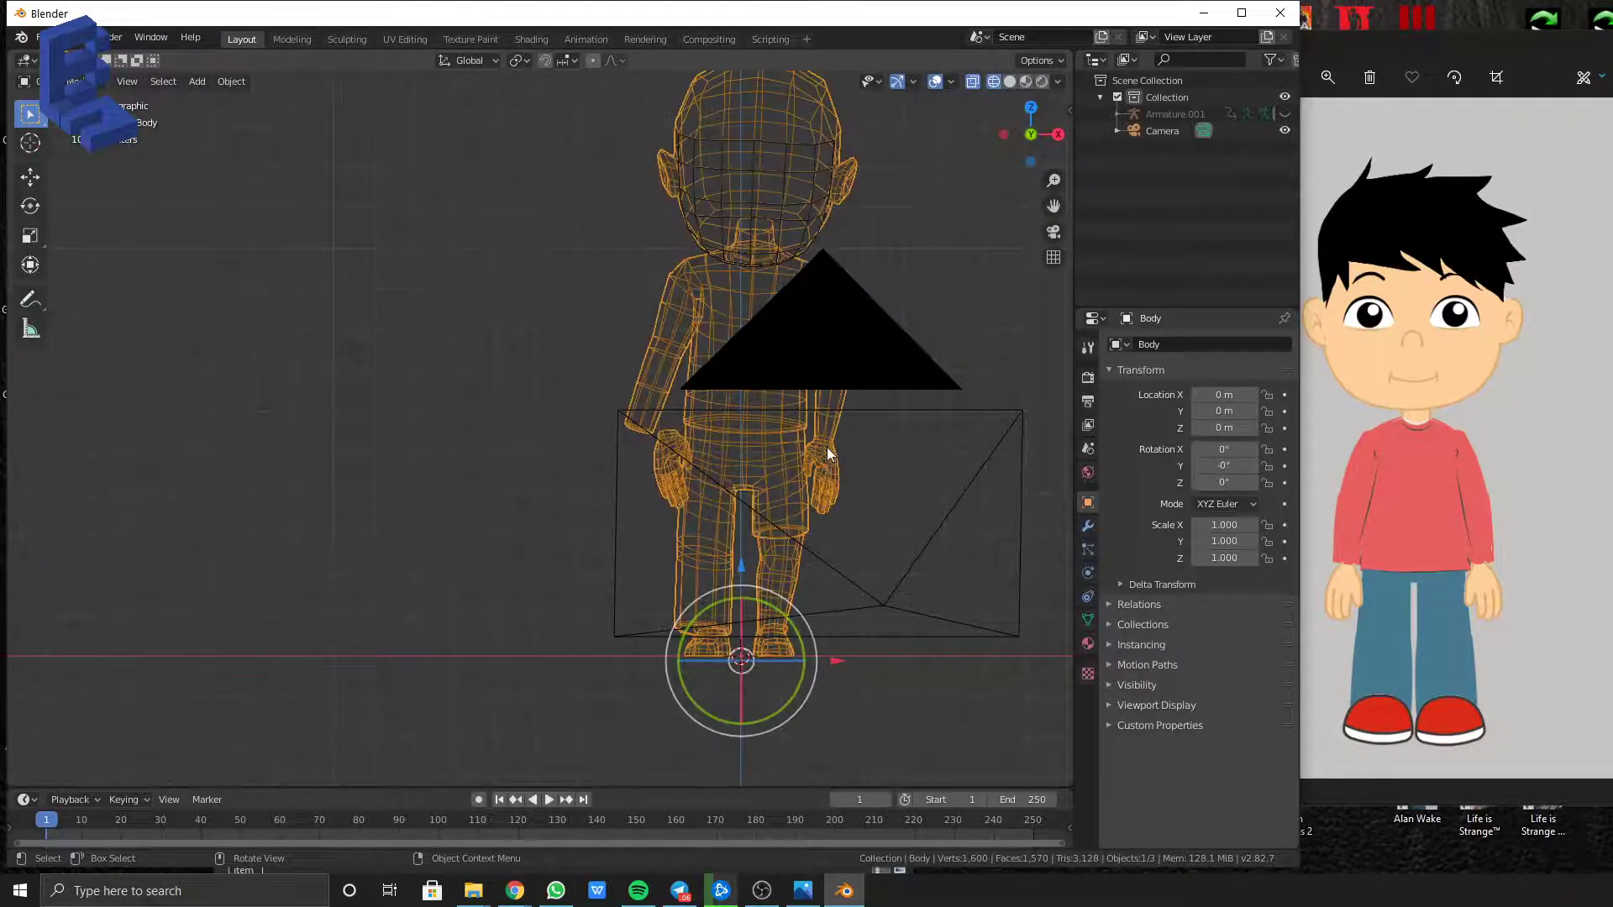
mouse_move(827, 447)
middle_down()
mouse_move(894, 447)
mouse_move(803, 433)
middle_up()
middle_drag(792, 619, 676, 595)
mouse_move(136, 824)
mouse_down()
mouse_move(678, 875)
mouse_move(657, 878)
mouse_move(469, 853)
mouse_move(1002, 875)
mouse_move(118, 828)
mouse_move(324, 818)
mouse_move(670, 852)
mouse_move(223, 806)
mouse_move(402, 786)
mouse_move(334, 827)
mouse_move(48, 820)
mouse_move(118, 820)
mouse_up()
key(KP_1)
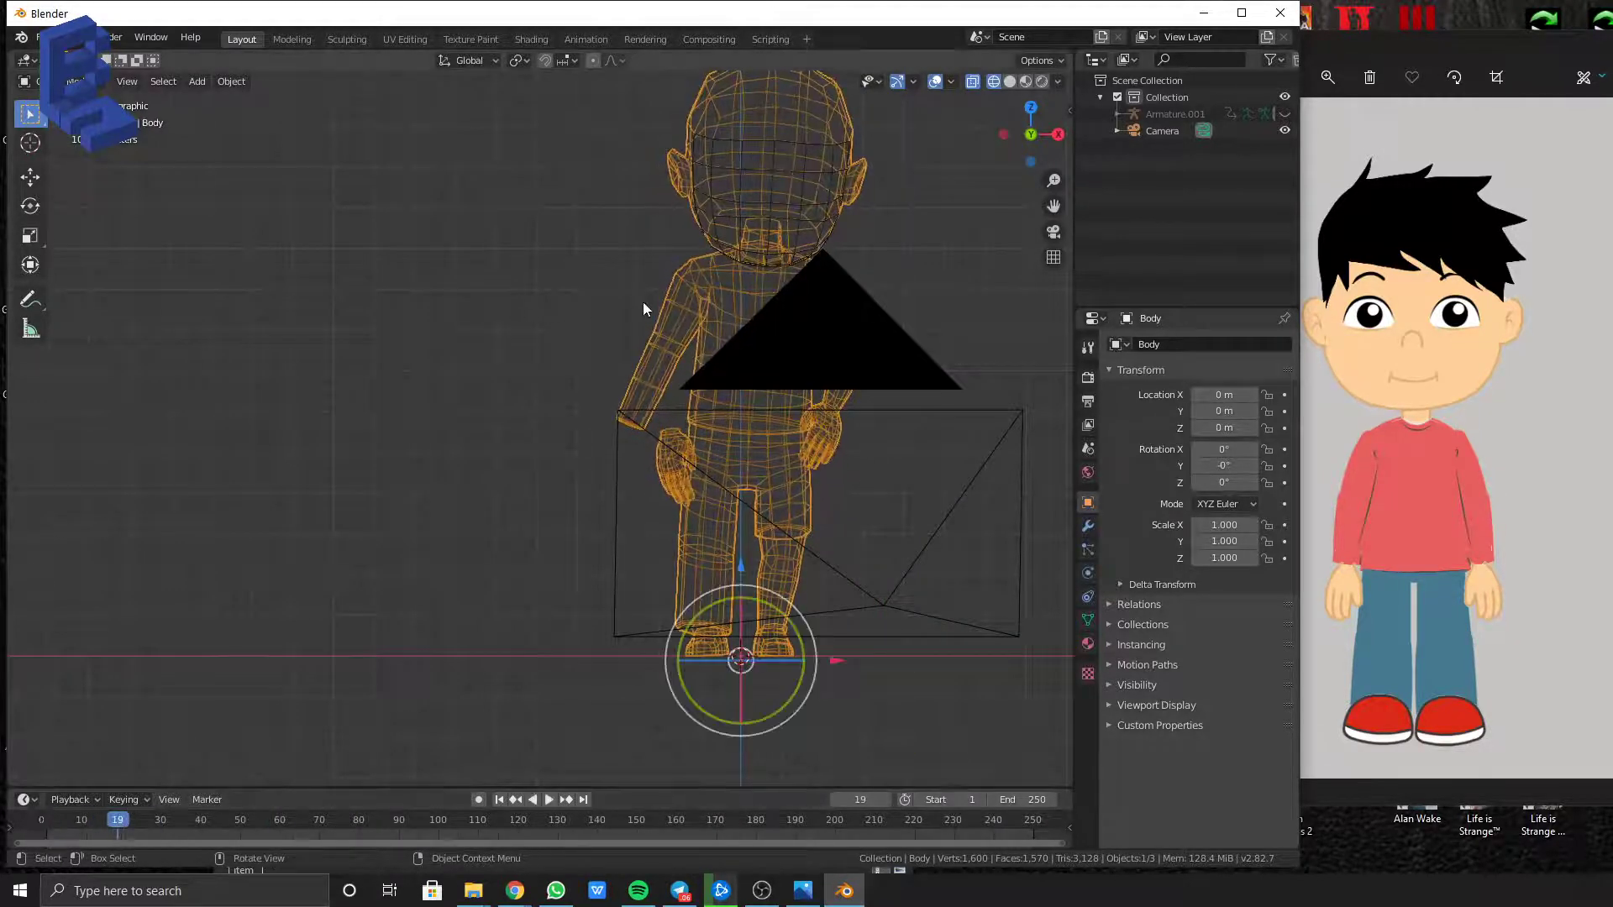
Return the Body to Edit Mode and expand the Armature.001 hierarchy in the scene outline to examine its child objects
click(70, 82)
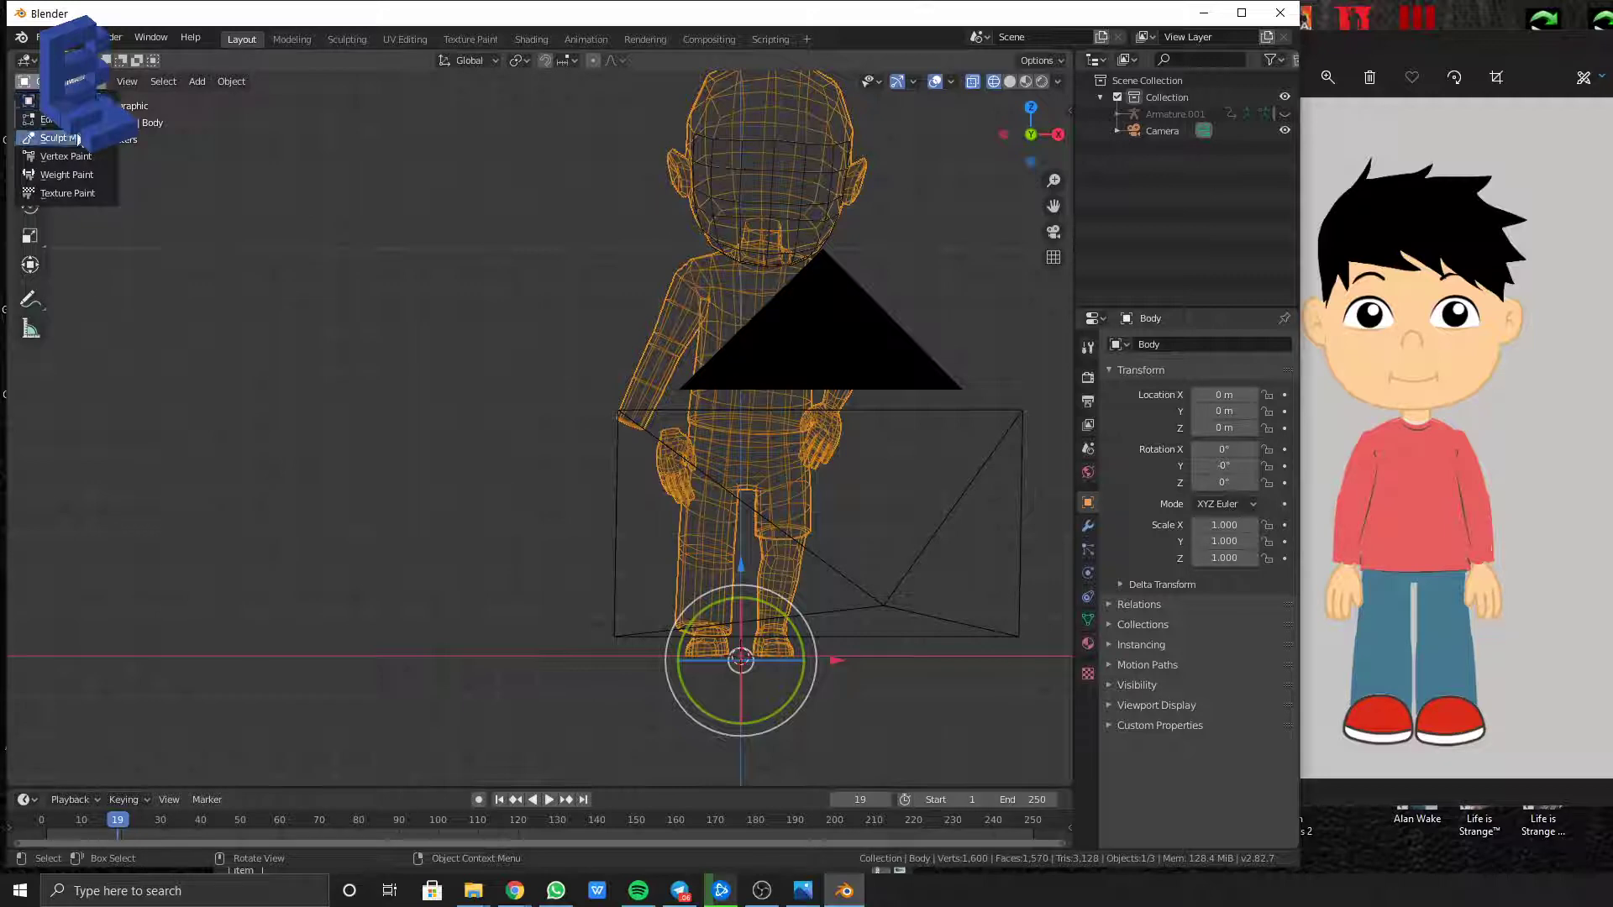
key(Tab)
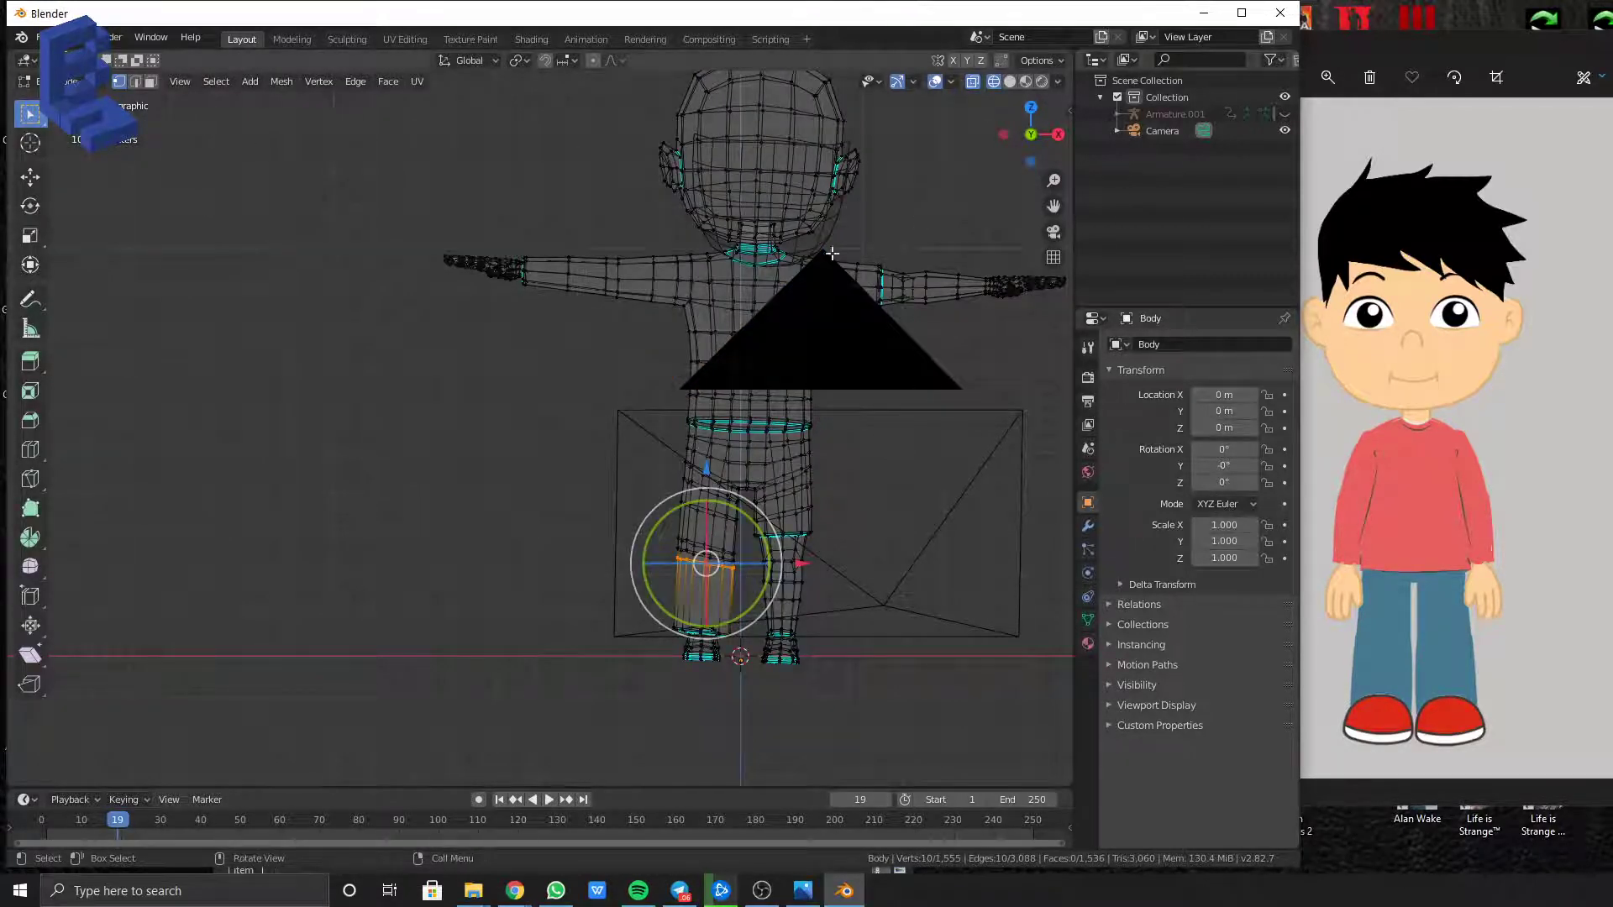
scroll(947, 244, down, 3)
click(1118, 114)
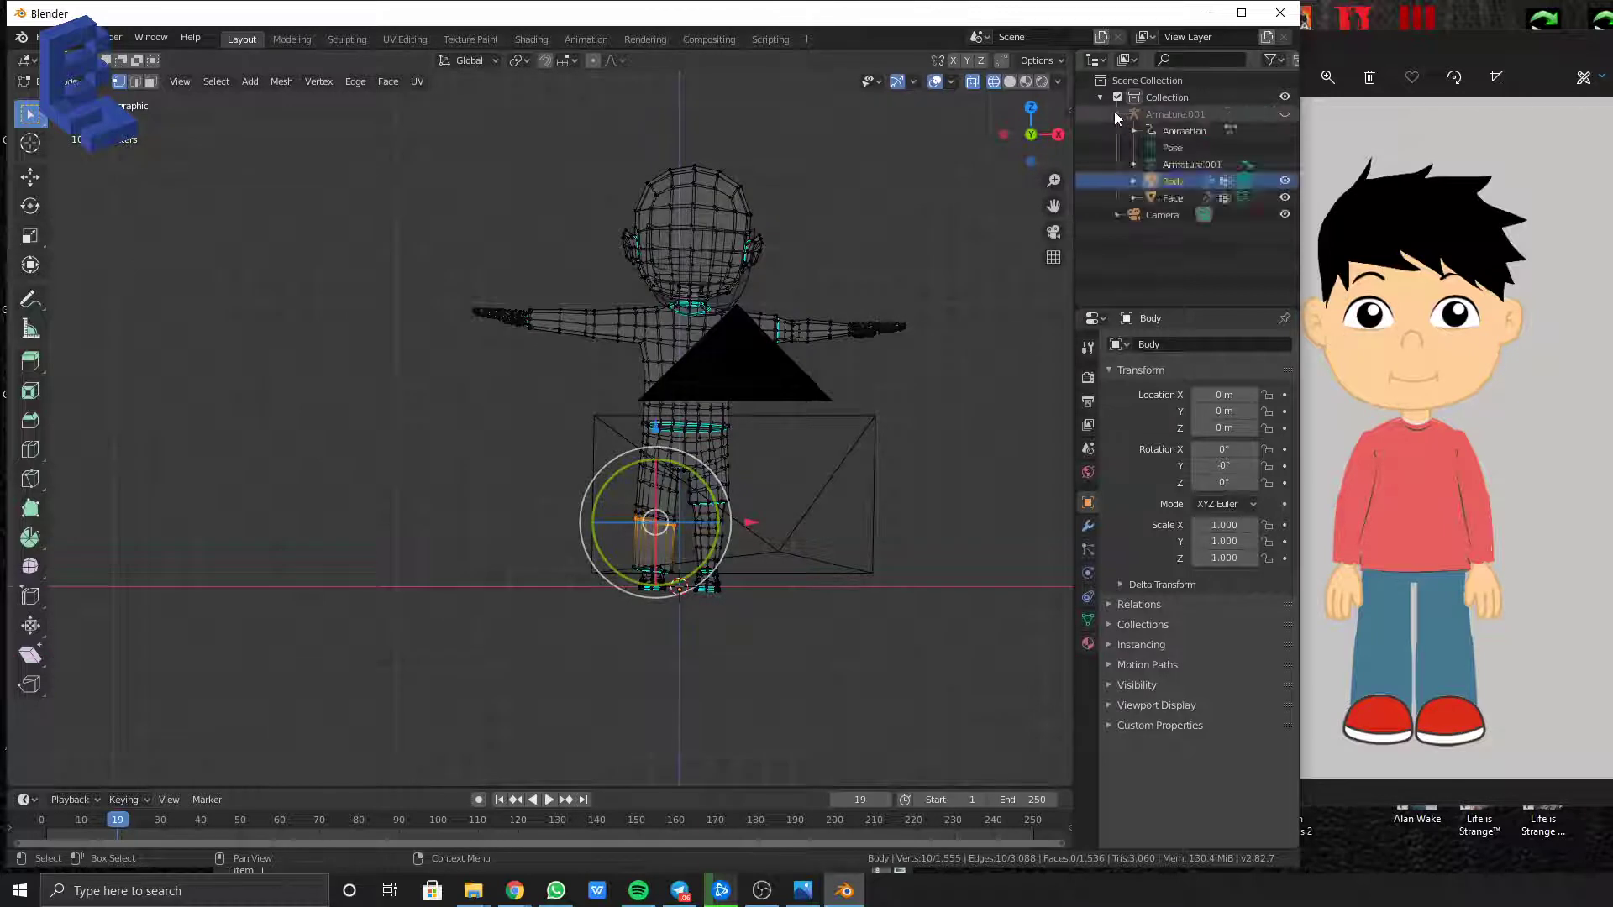
click(1133, 183)
click(1133, 182)
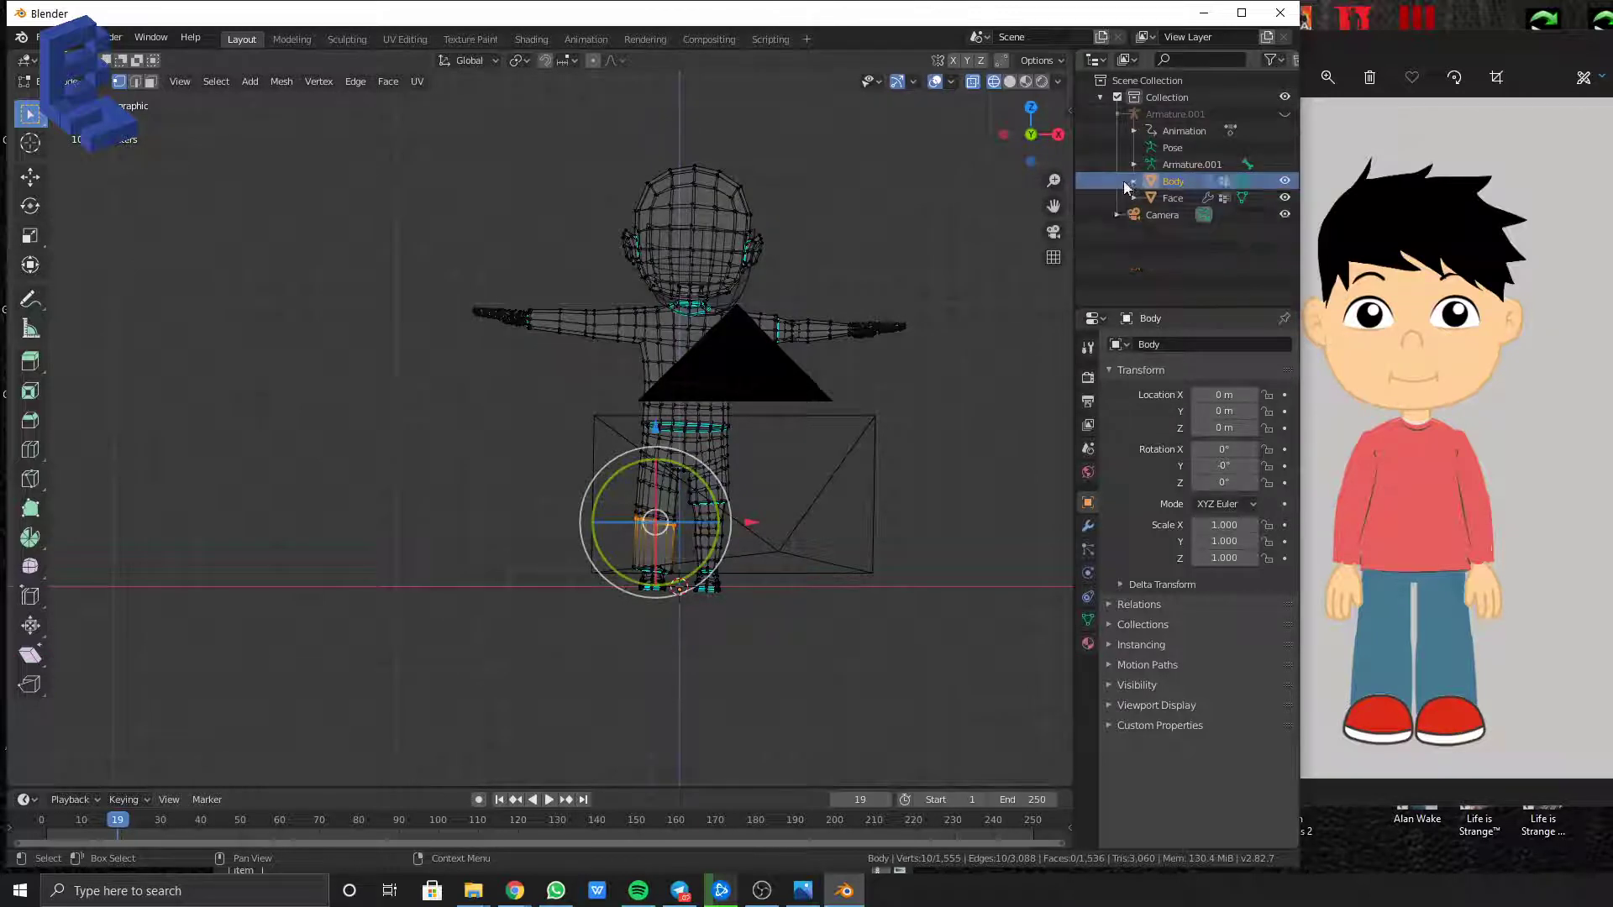
scroll(763, 439, up, 2)
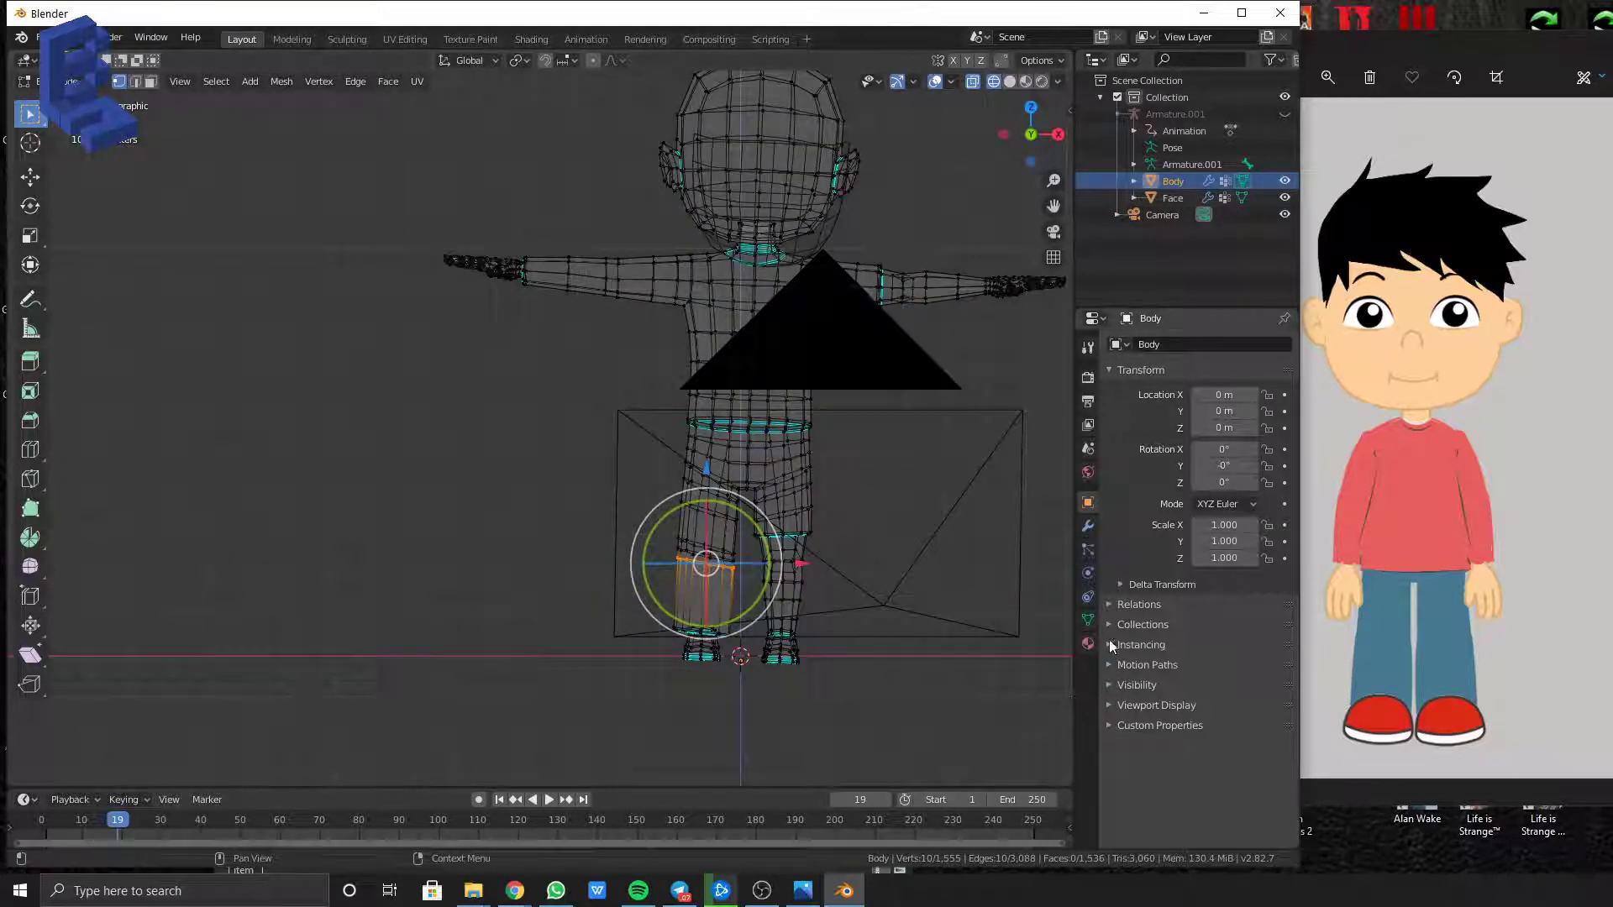
Examine the Body mesh's vertex groups, physics settings and modifiers
click(1088, 621)
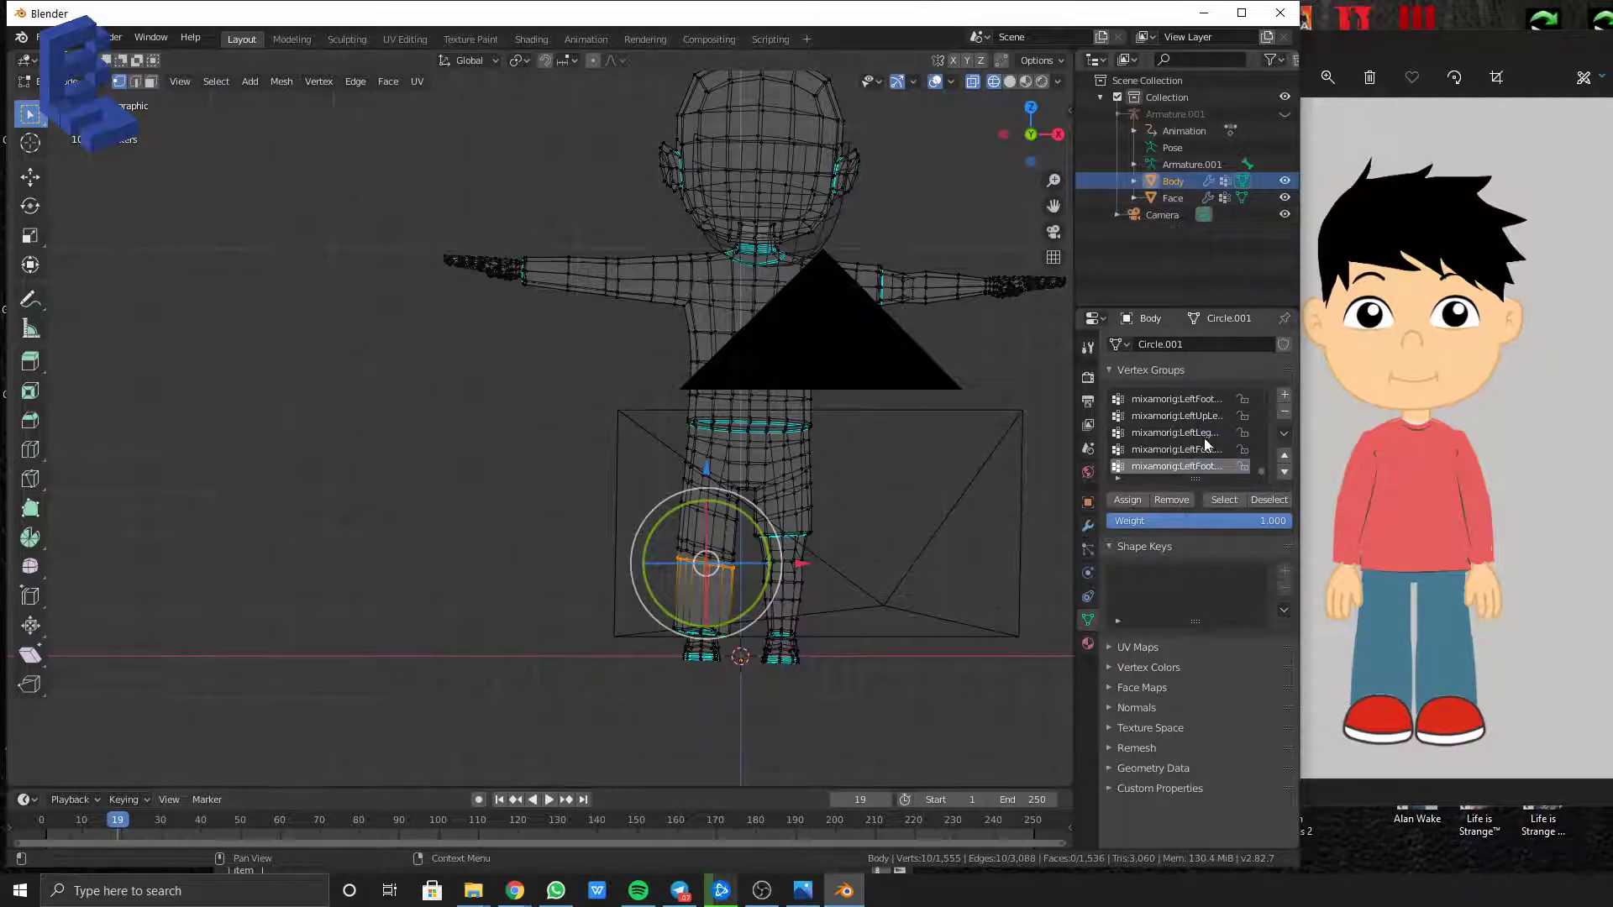
scroll(1193, 415, up, 6)
click(1087, 574)
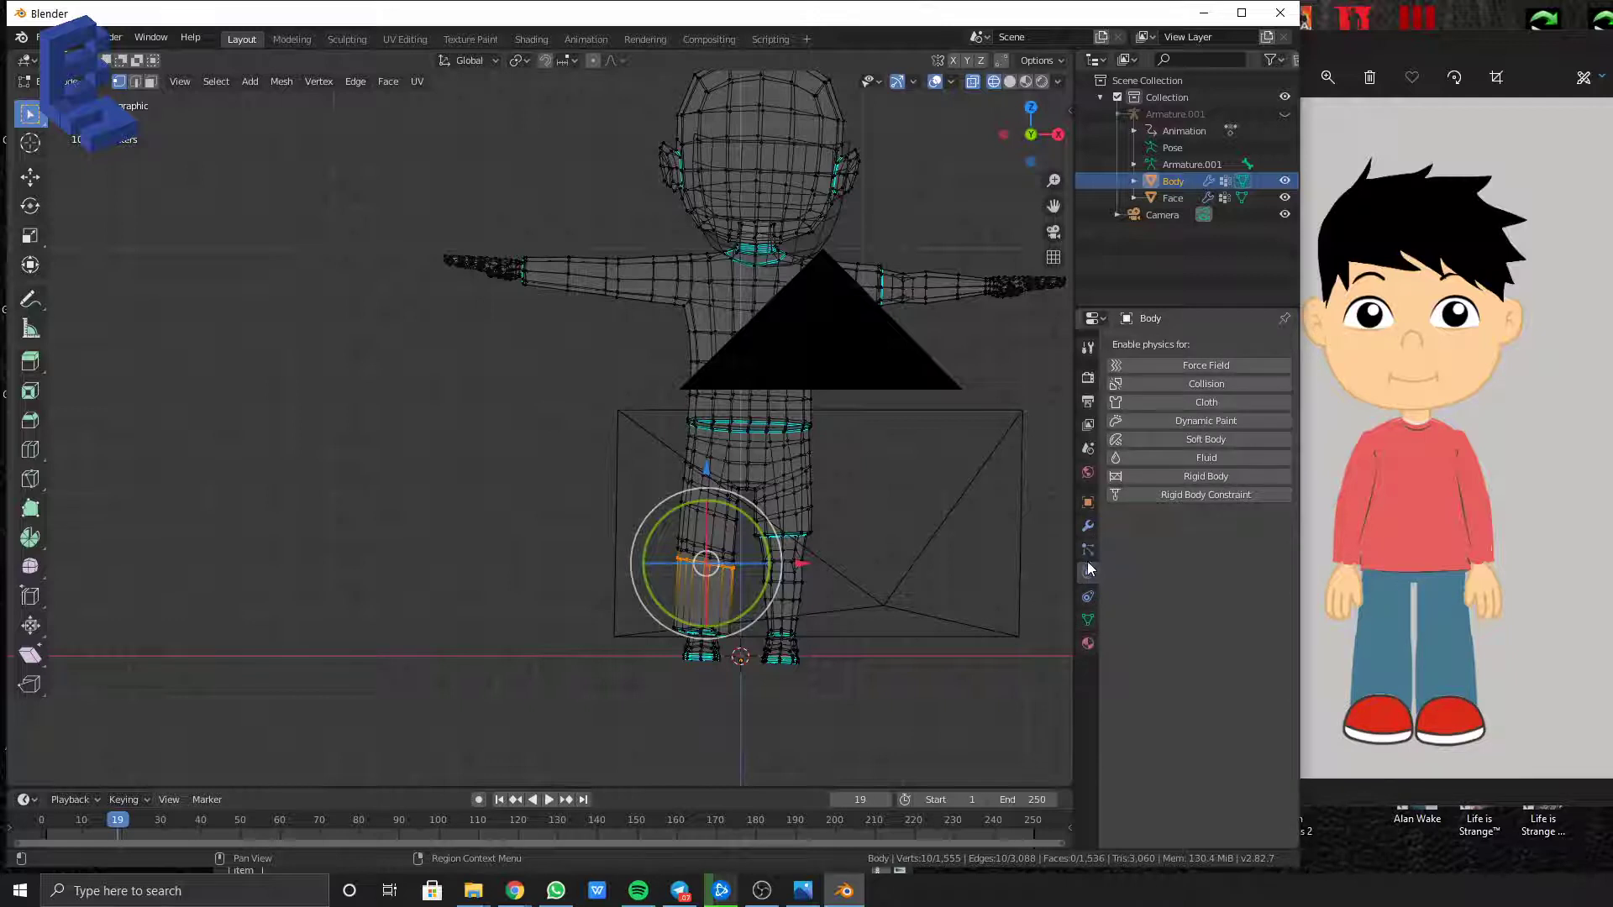
click(1089, 548)
click(1087, 528)
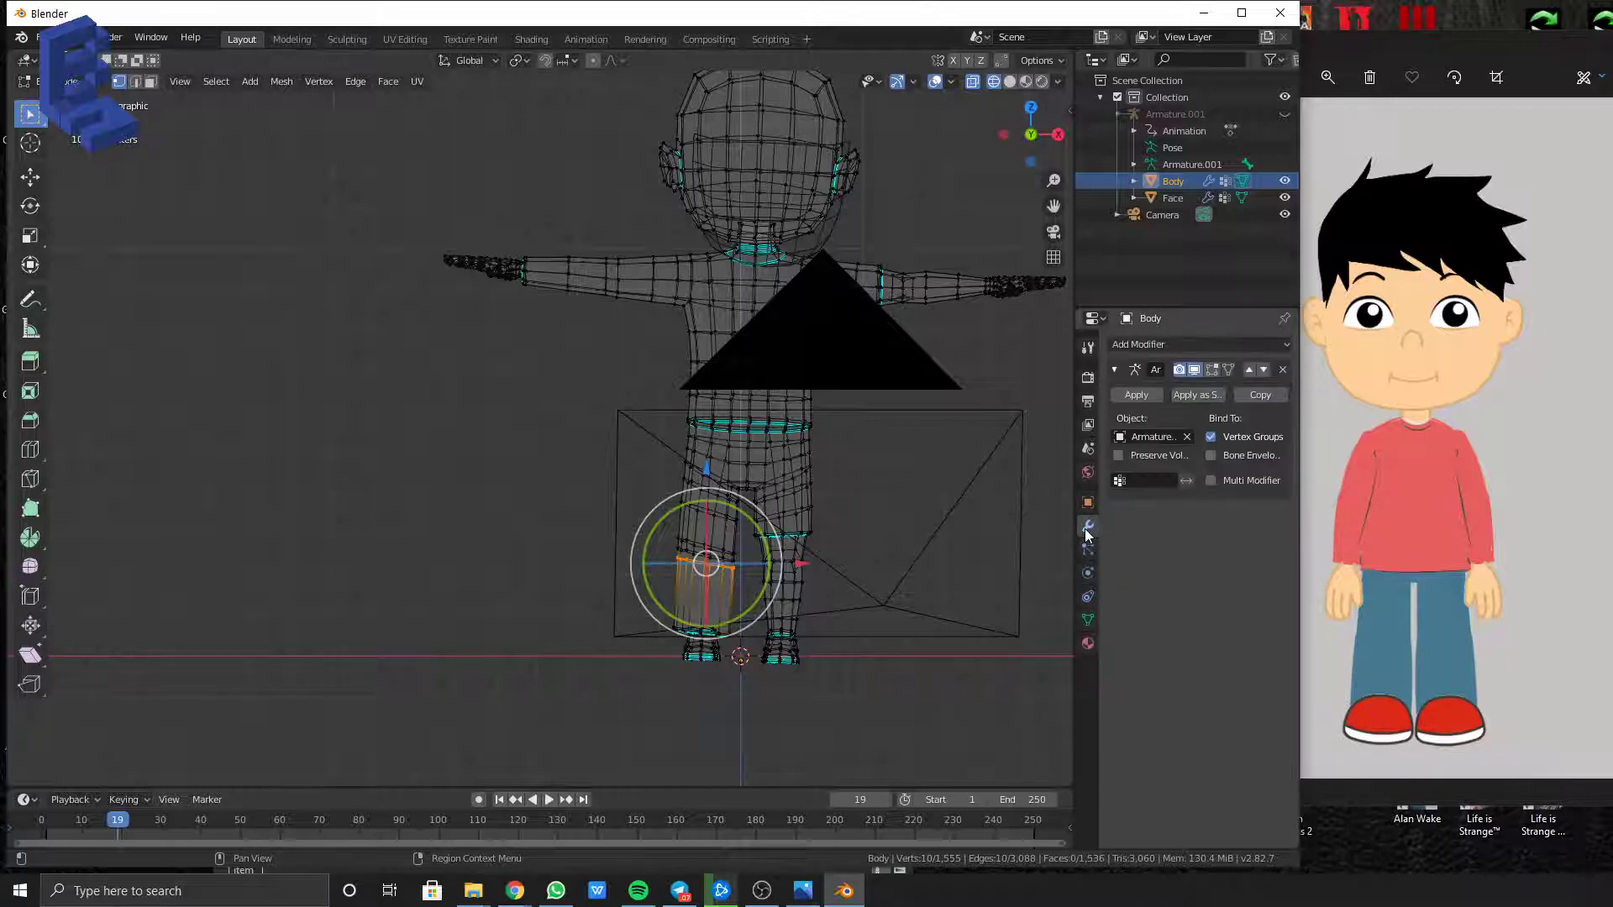
Return to Object Mode and clear the Body's parent to detach it from the armature
key(Tab)
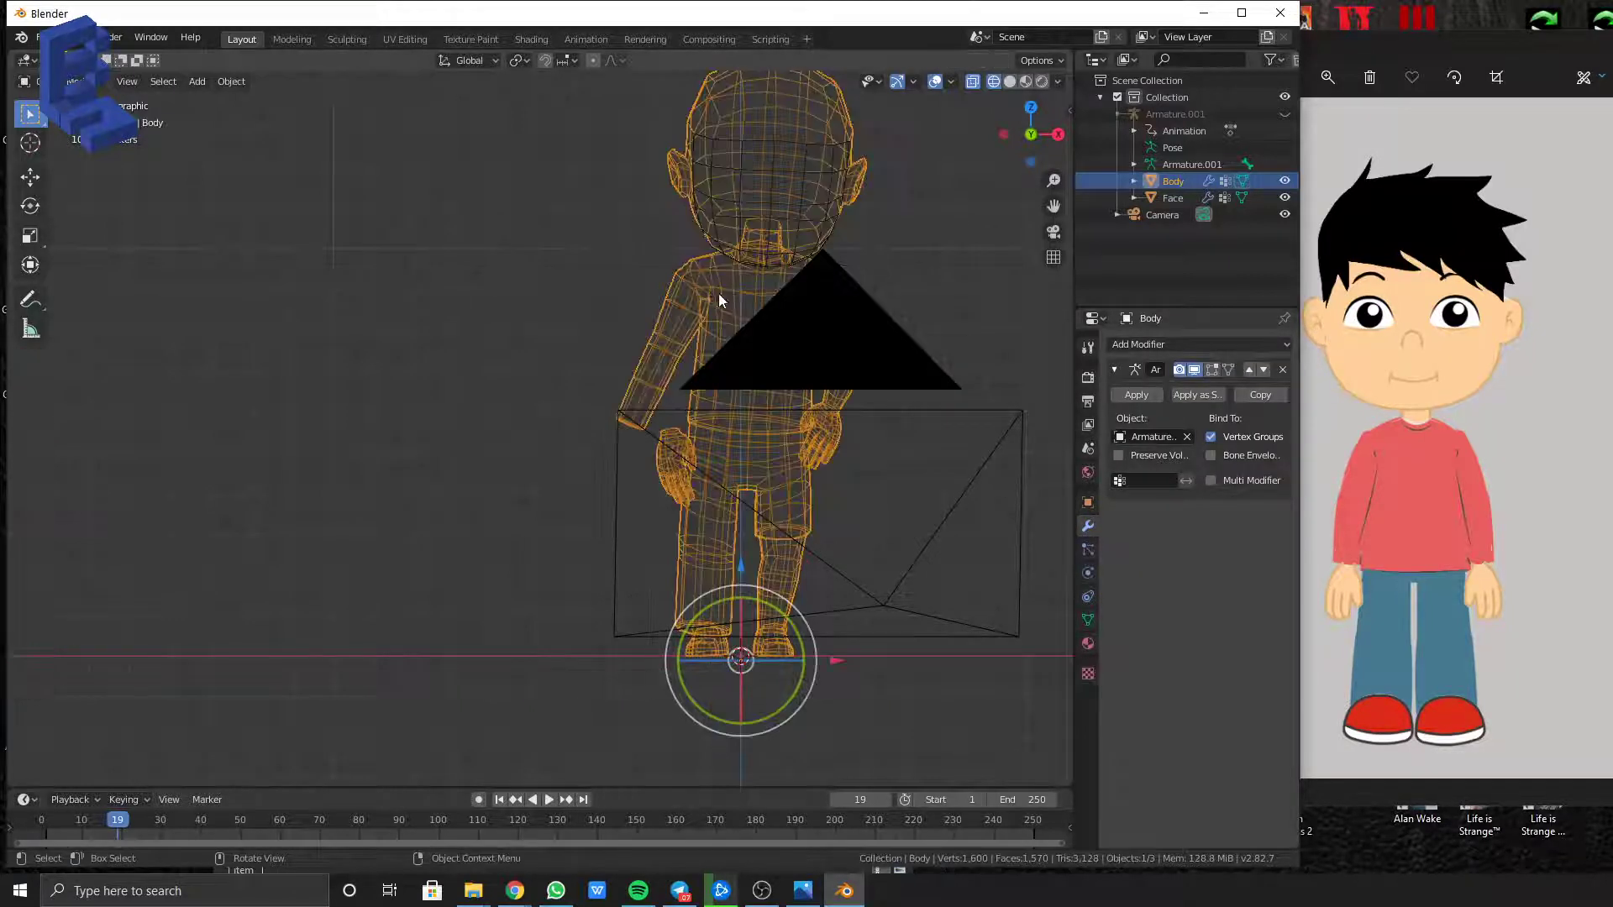
right_click(719, 300)
mouse_move(737, 505)
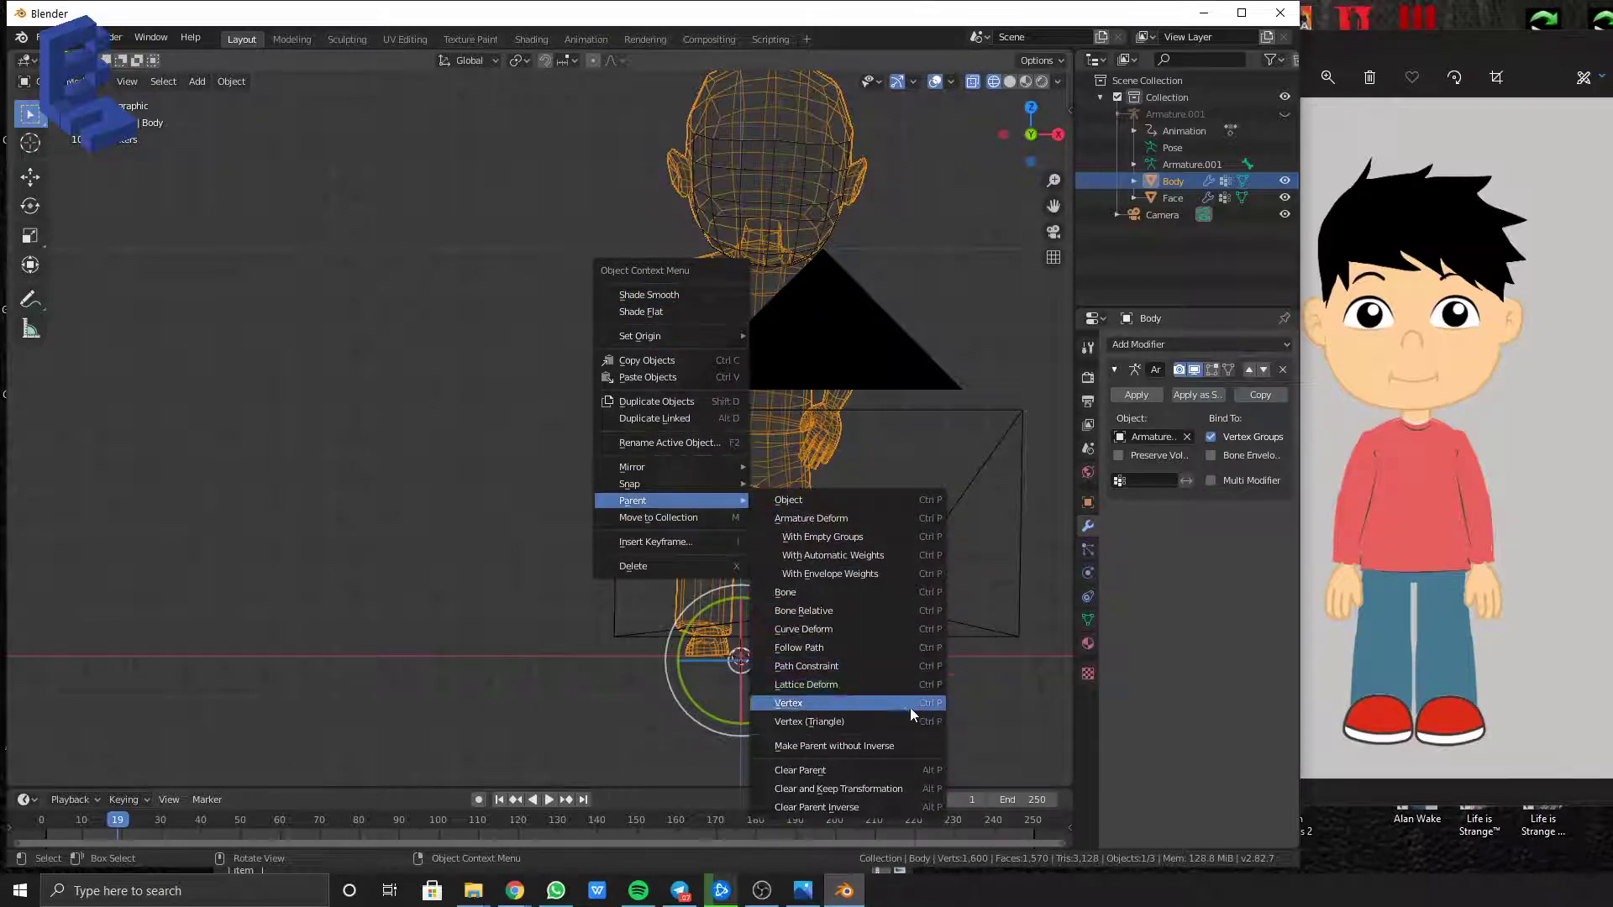
click(897, 772)
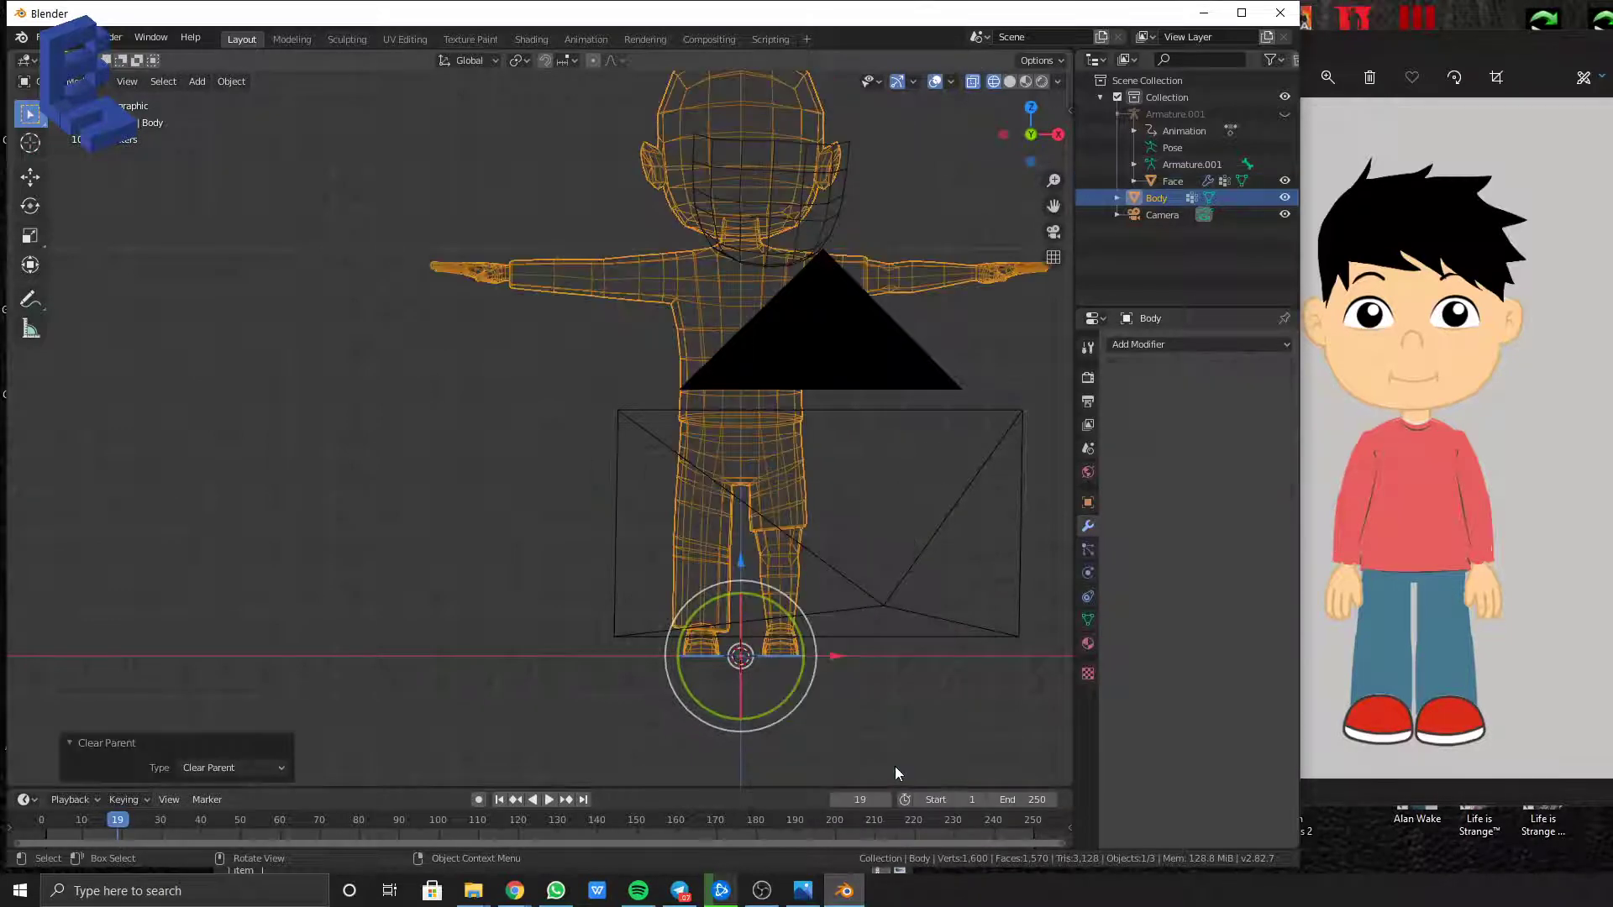
Select the Face object and clear its parent to detach it from the armature
click(1156, 245)
shift+middle_drag(821, 458, 665, 470)
click(659, 254)
right_click(659, 252)
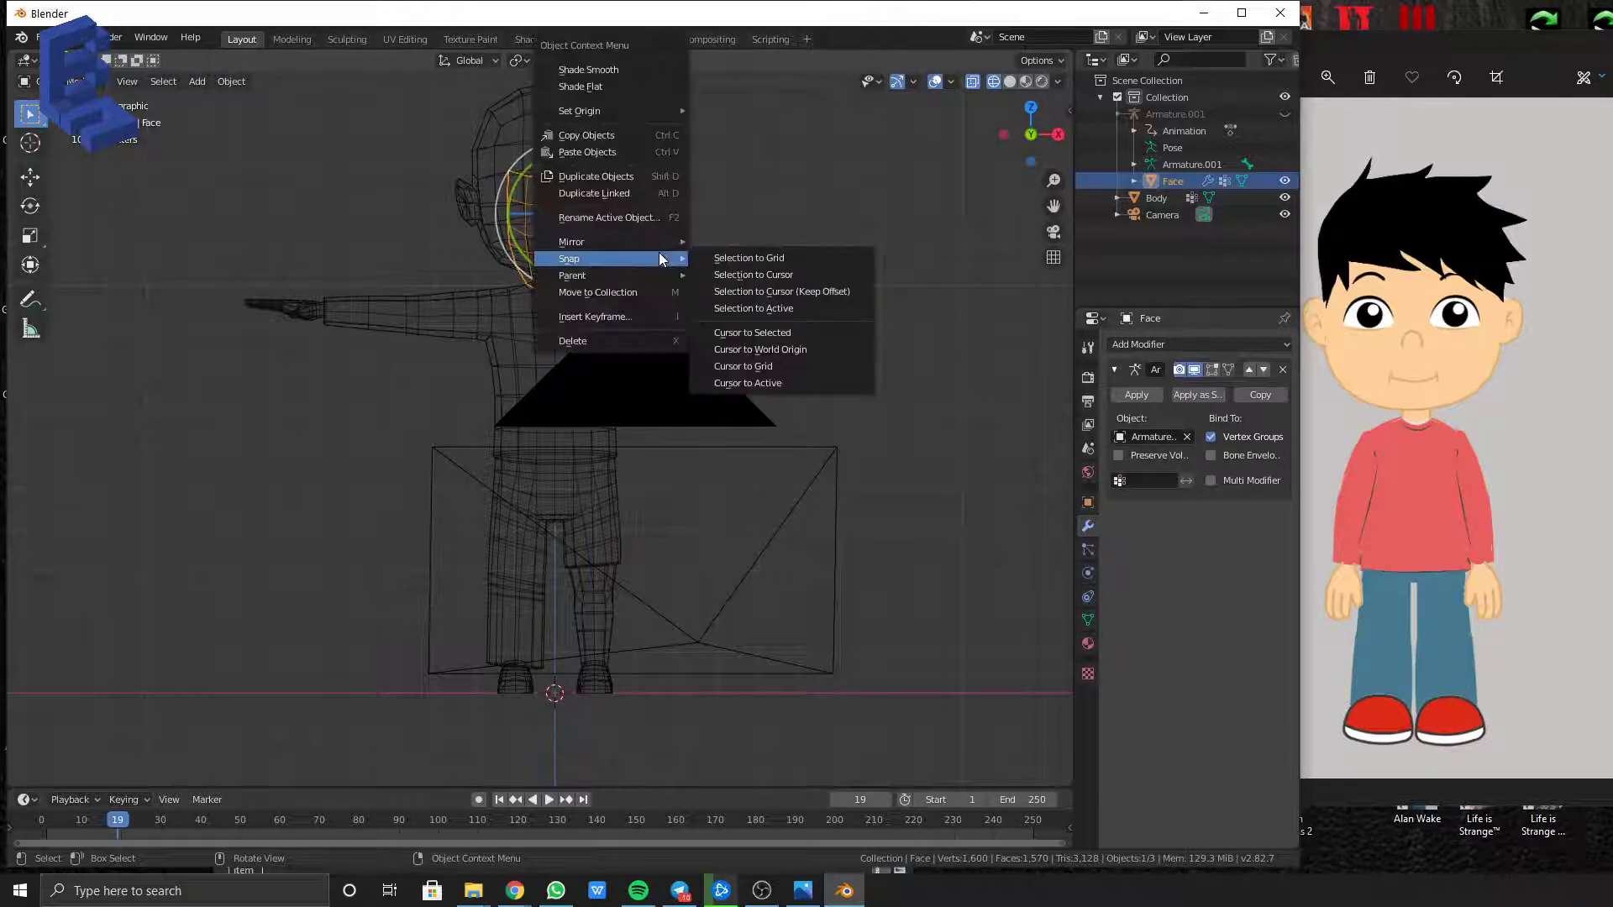
mouse_move(658, 277)
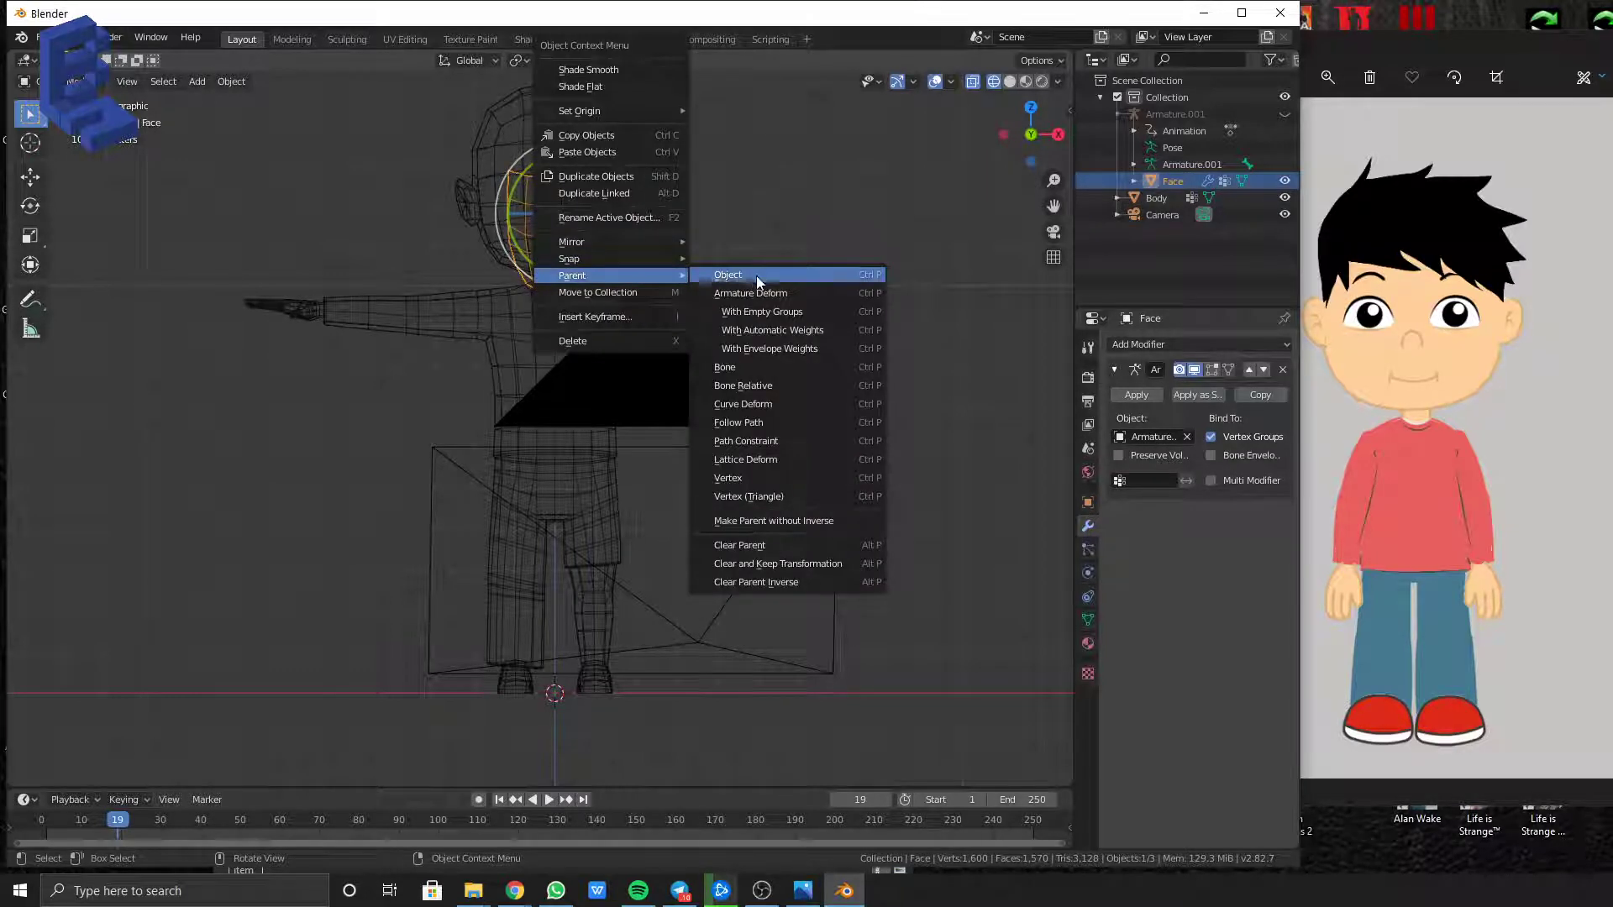
click(799, 548)
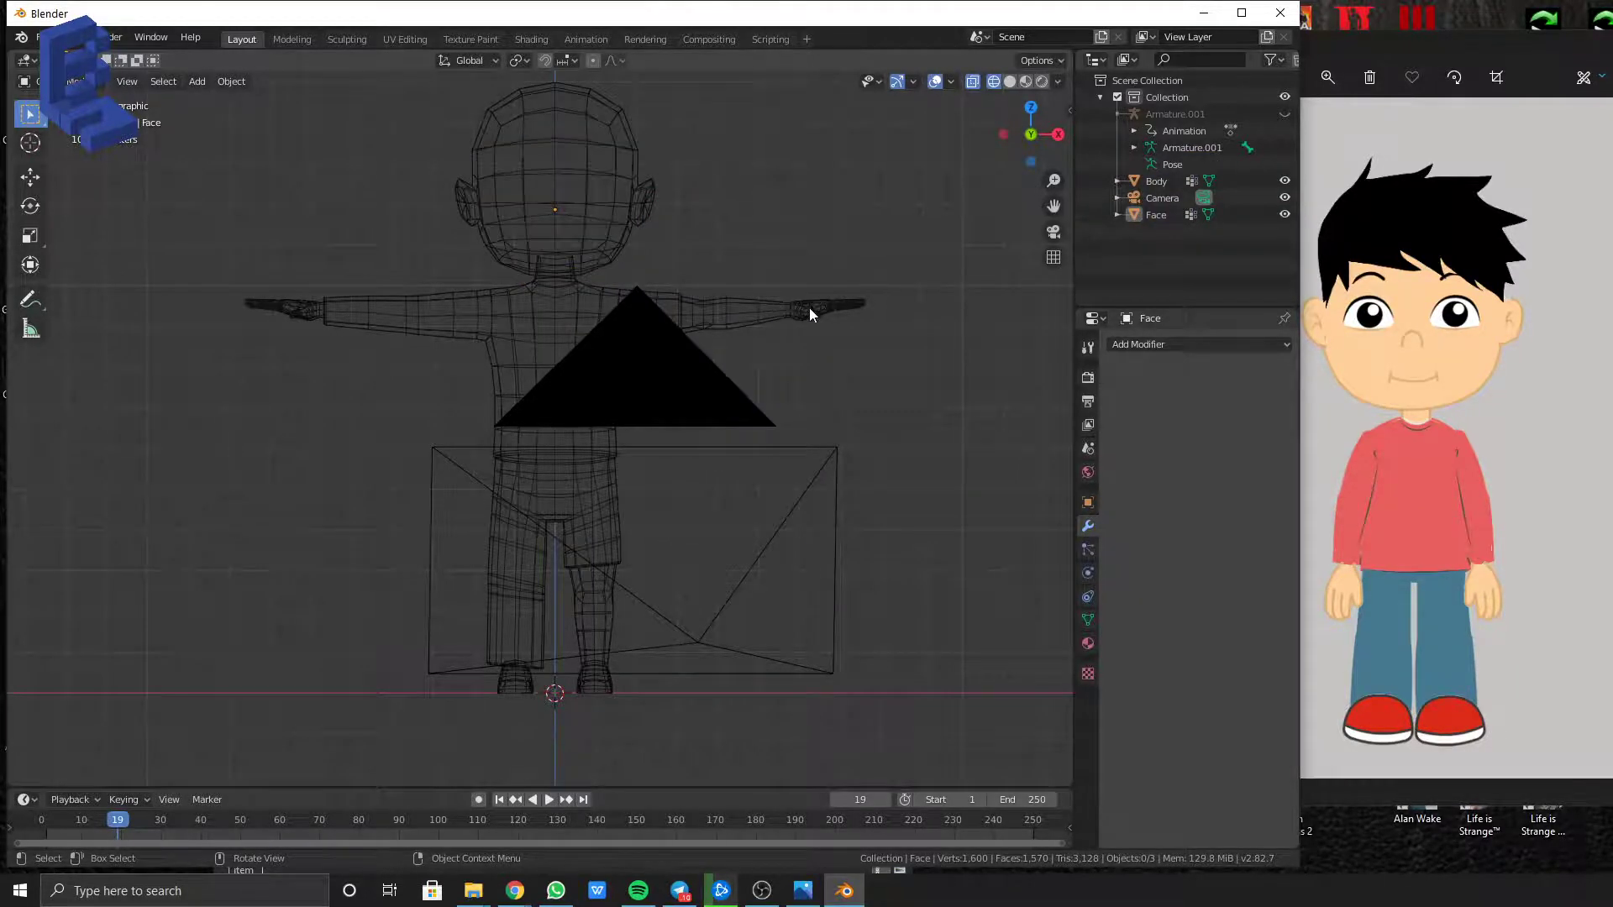
Display the character in Material Preview shading and check it from an angle and from the front
mouse_move(810, 314)
middle_down()
mouse_move(594, 331)
mouse_move(833, 339)
mouse_move(764, 317)
mouse_move(641, 417)
mouse_move(795, 328)
mouse_move(678, 460)
mouse_move(764, 431)
mouse_move(668, 460)
mouse_move(512, 454)
mouse_move(659, 486)
mouse_move(694, 437)
mouse_move(729, 422)
mouse_move(656, 414)
middle_up()
click(1026, 80)
scroll(727, 421, up, 2)
scroll(933, 238, down, 3)
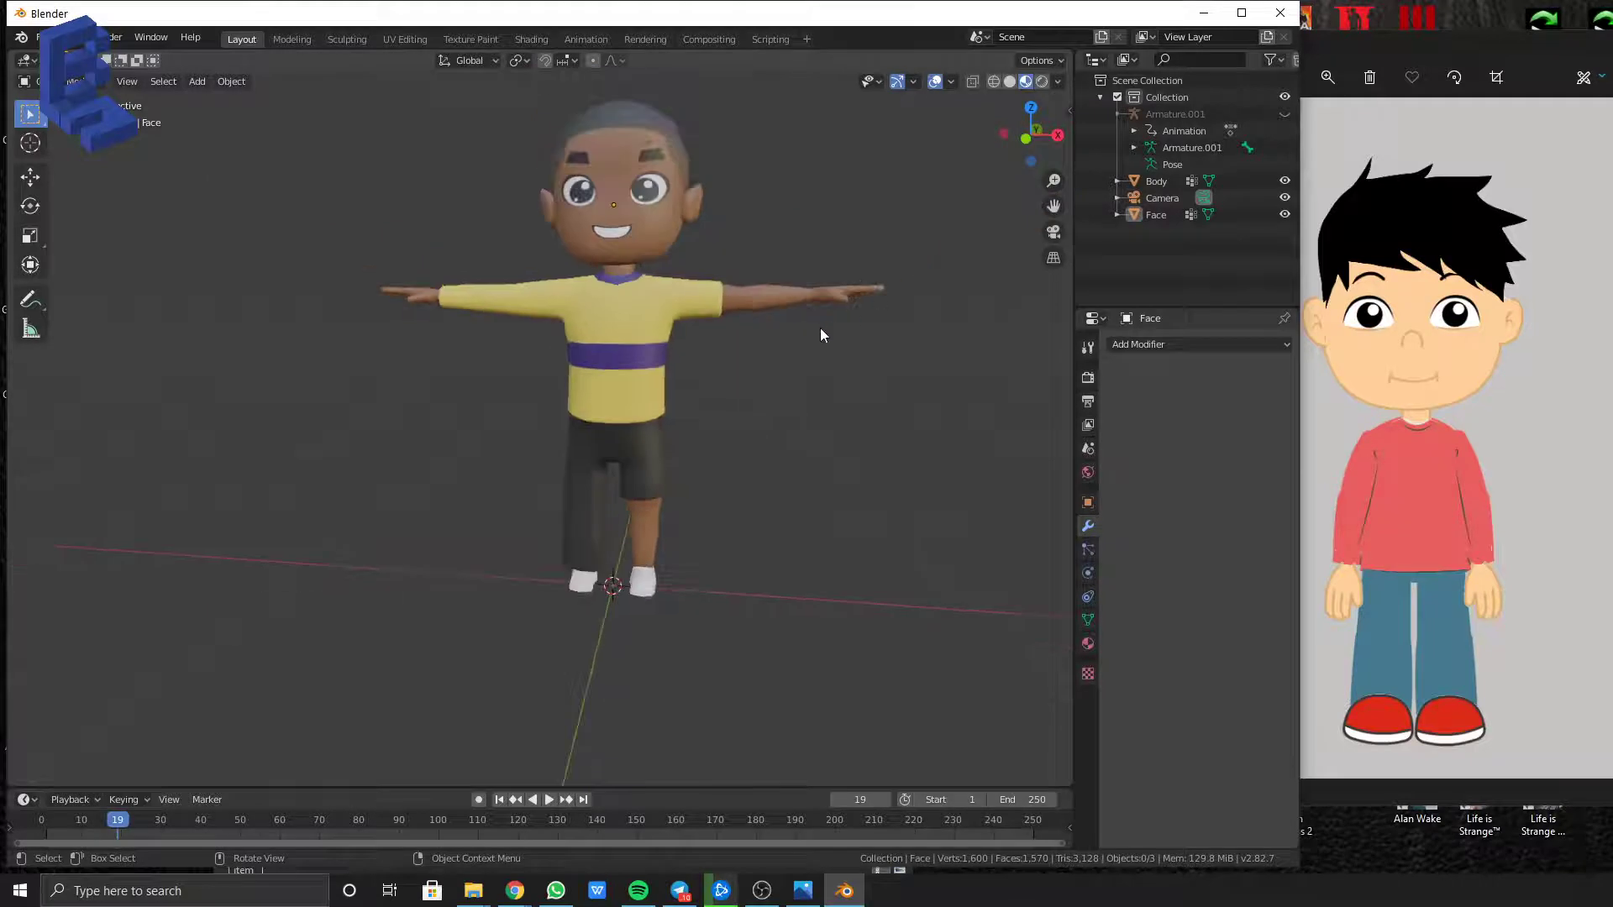
scroll(668, 382, up, 1)
key(KP_1)
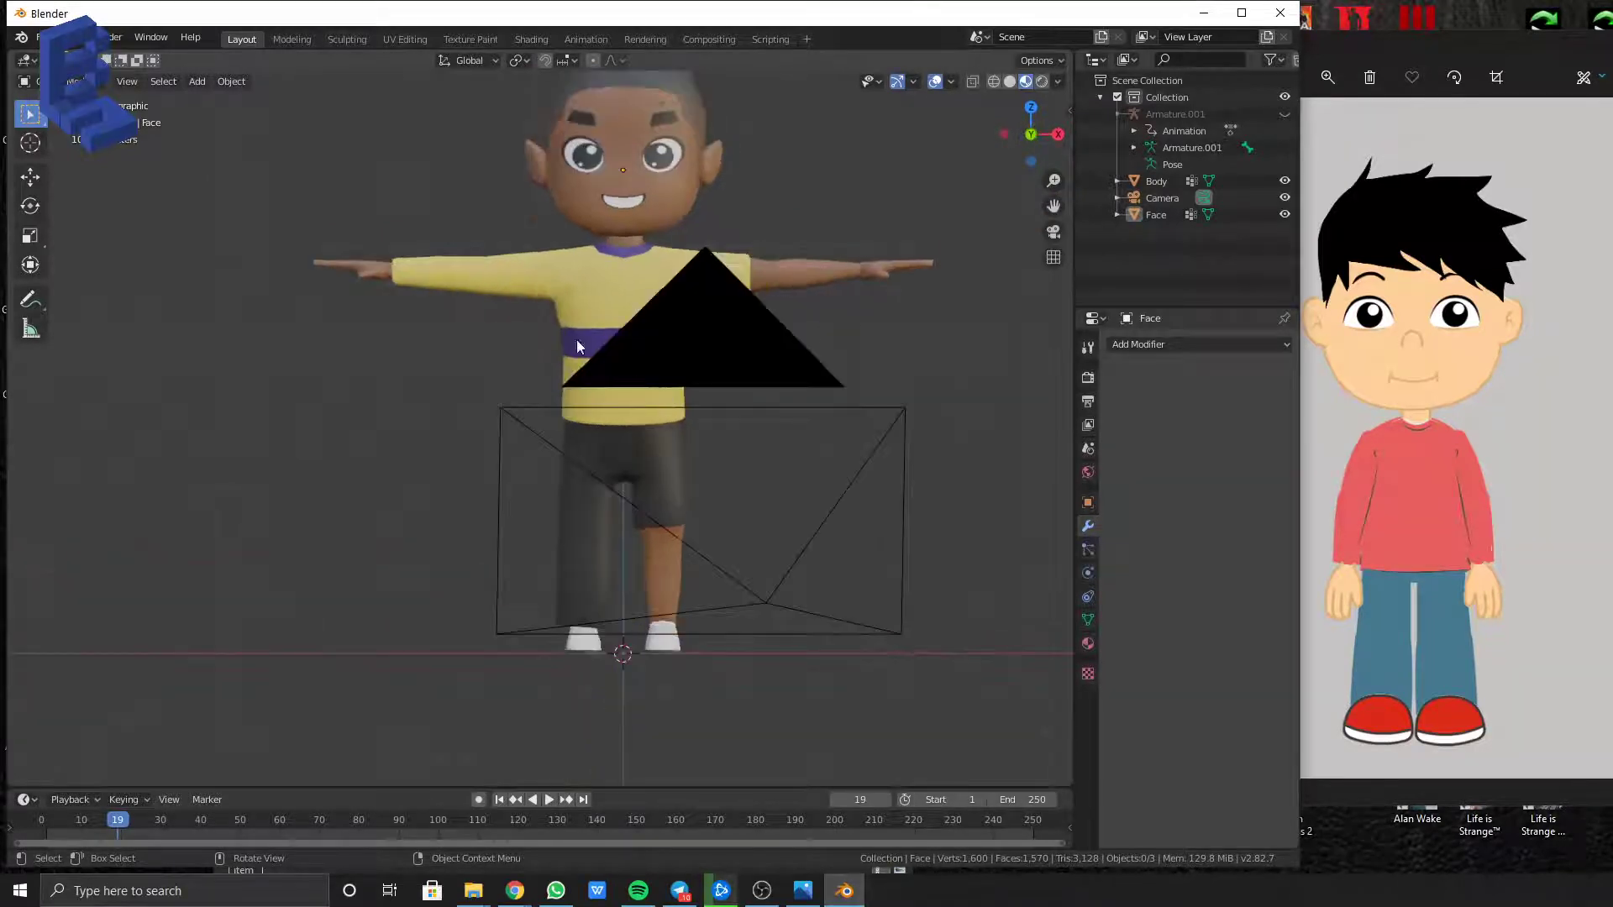
Select the Body and add a Mirror modifier to it
click(592, 299)
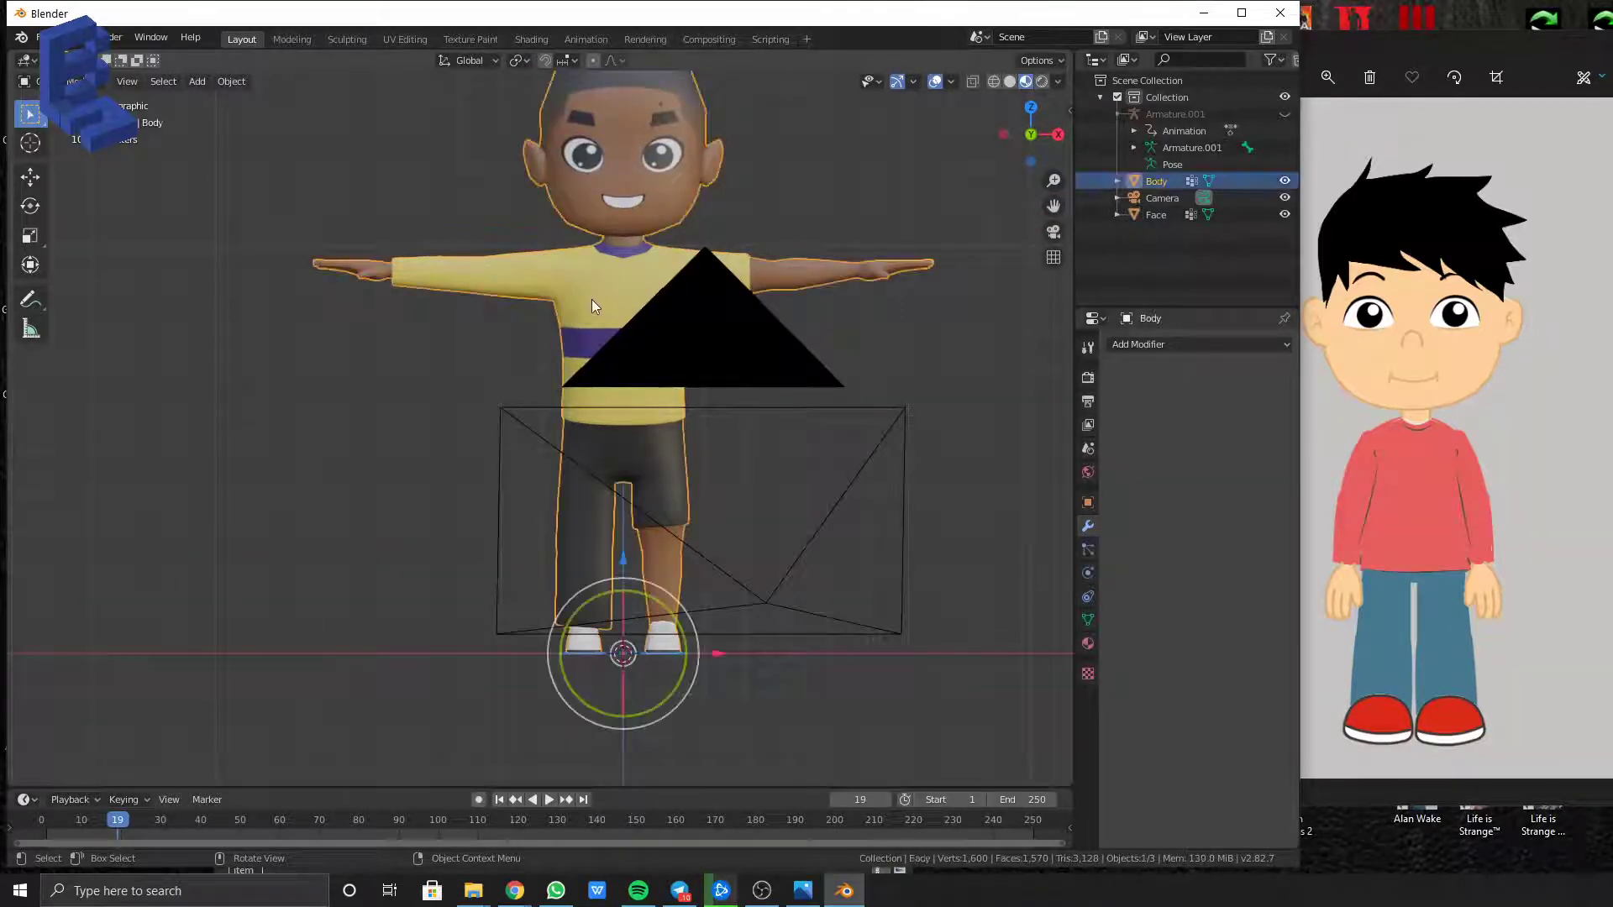
click(1113, 181)
click(1113, 180)
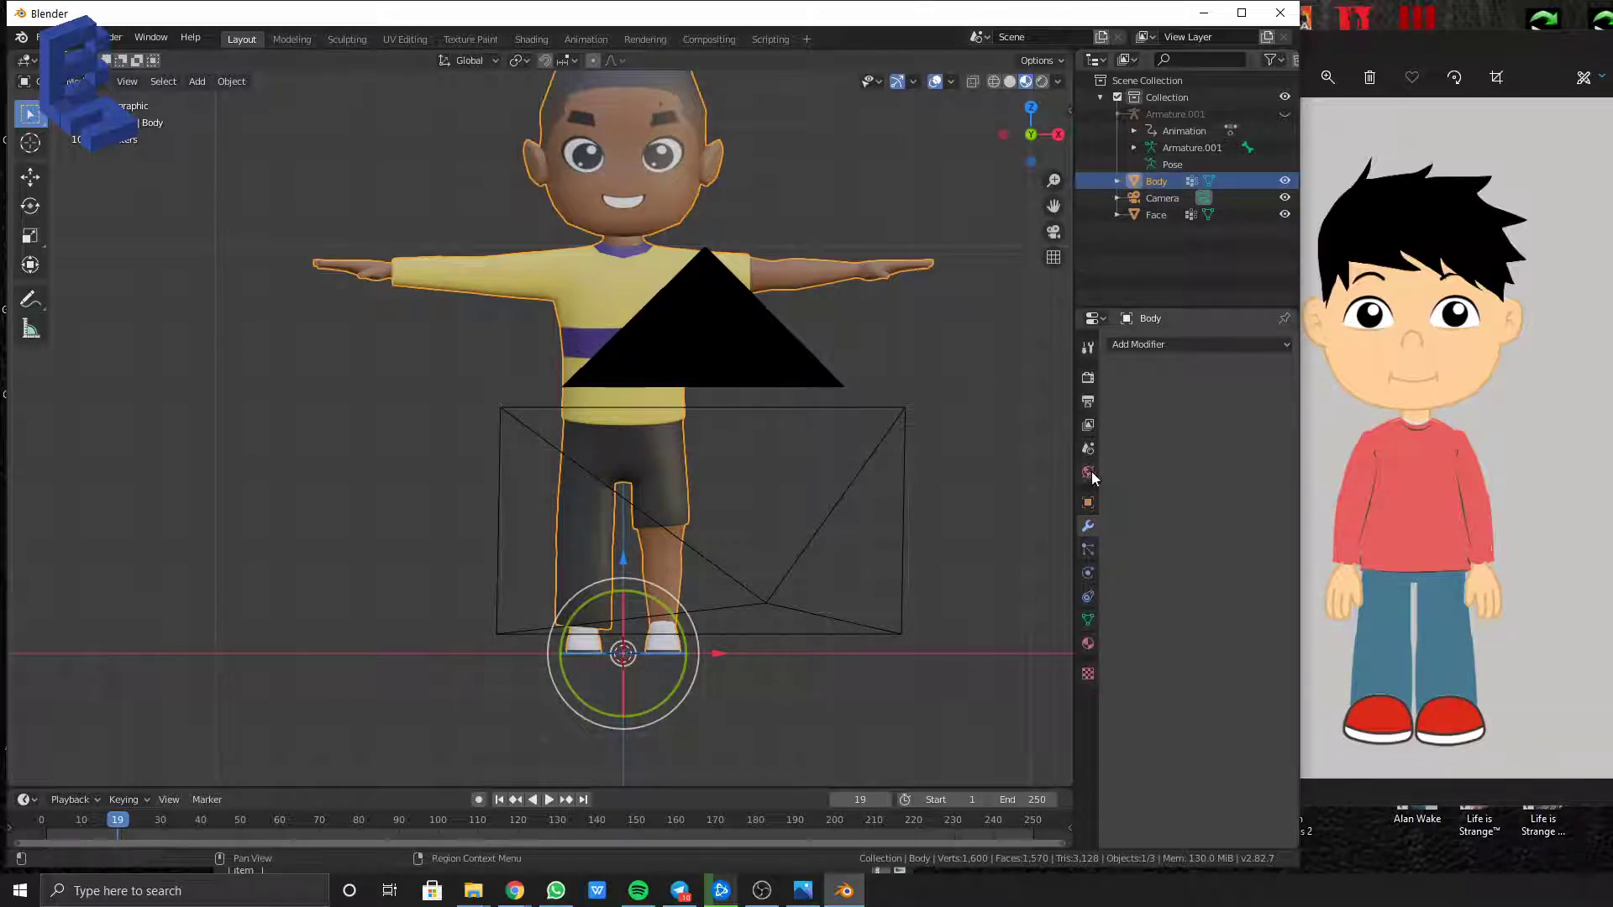
click(1161, 345)
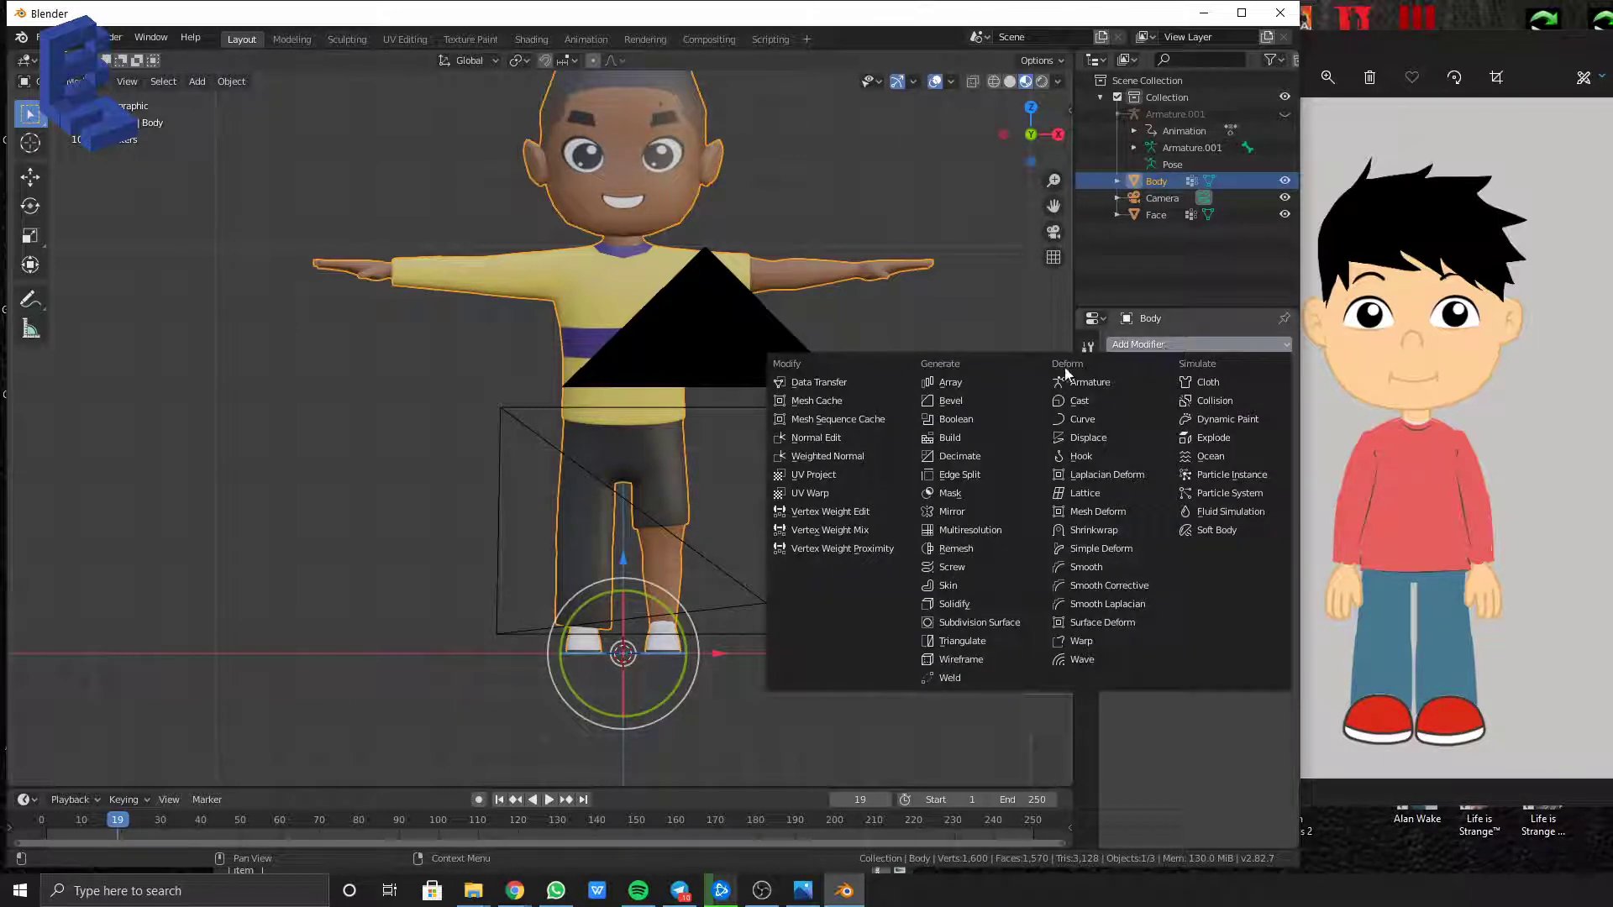
click(963, 507)
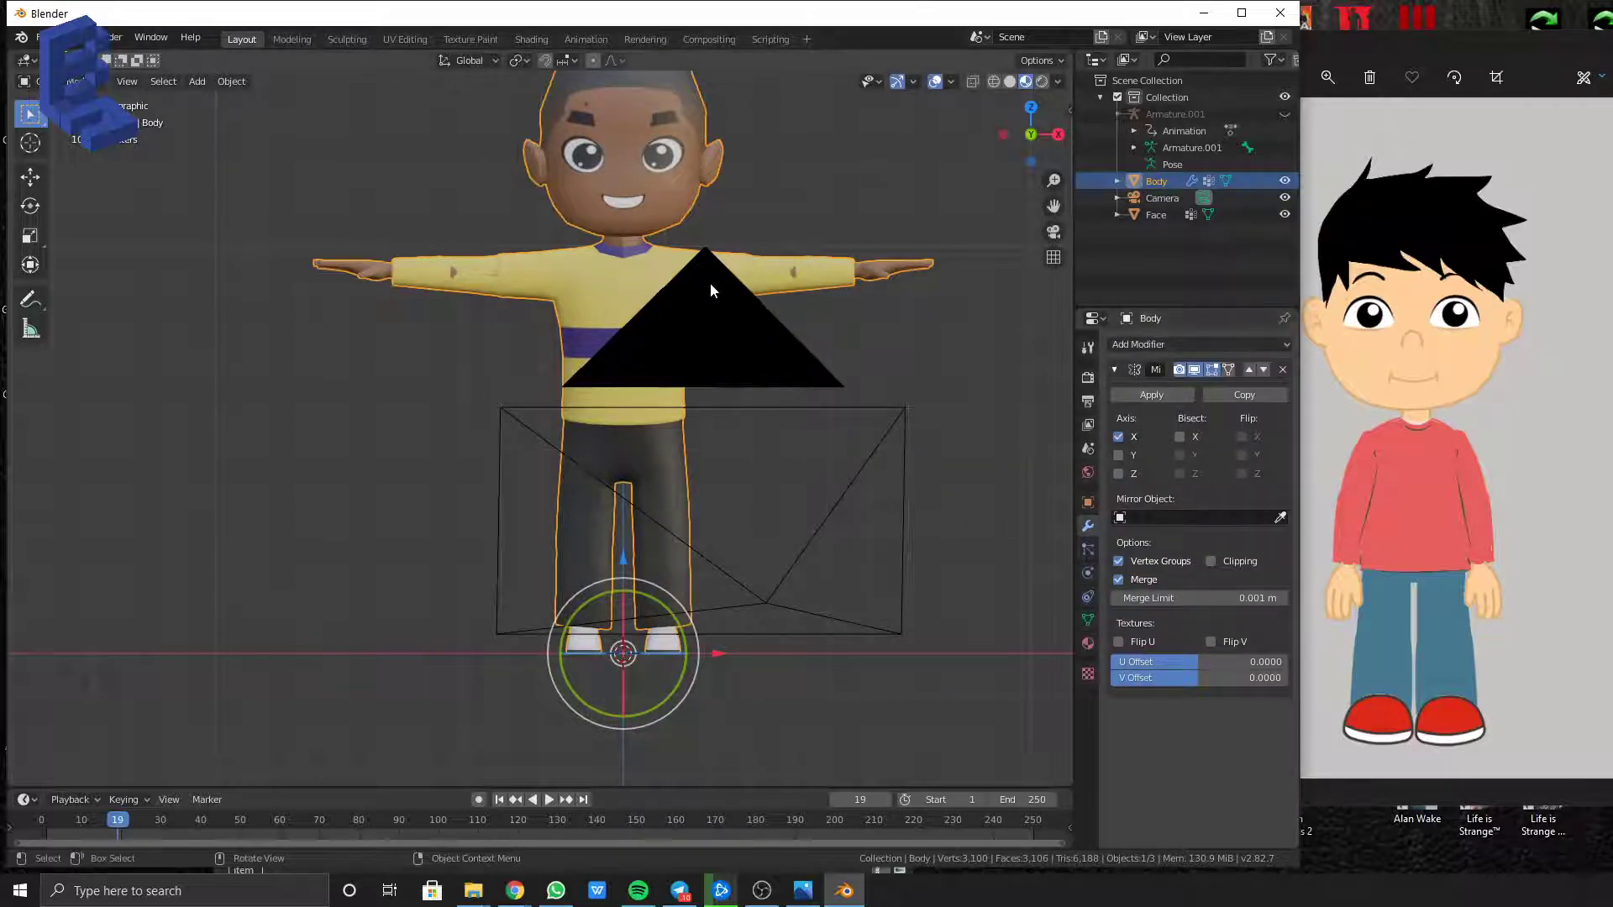
Examine the mirrored sleeves and trousers from an angle, and switch the viewport to wireframe display
middle_drag(709, 283, 708, 321)
scroll(709, 323, up, 1)
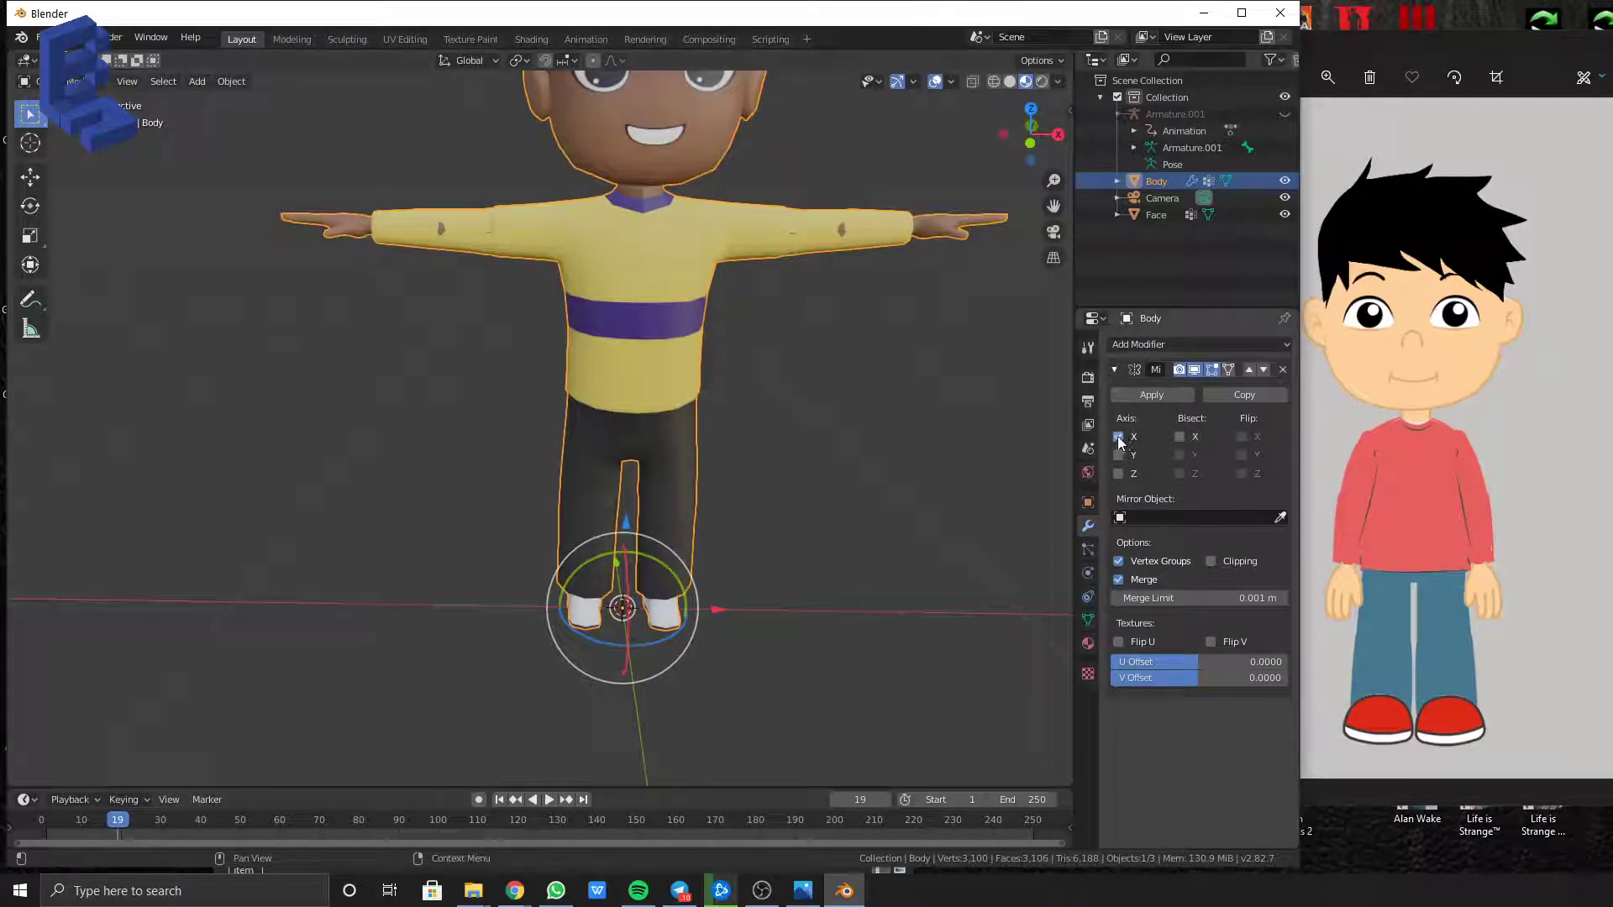
click(994, 82)
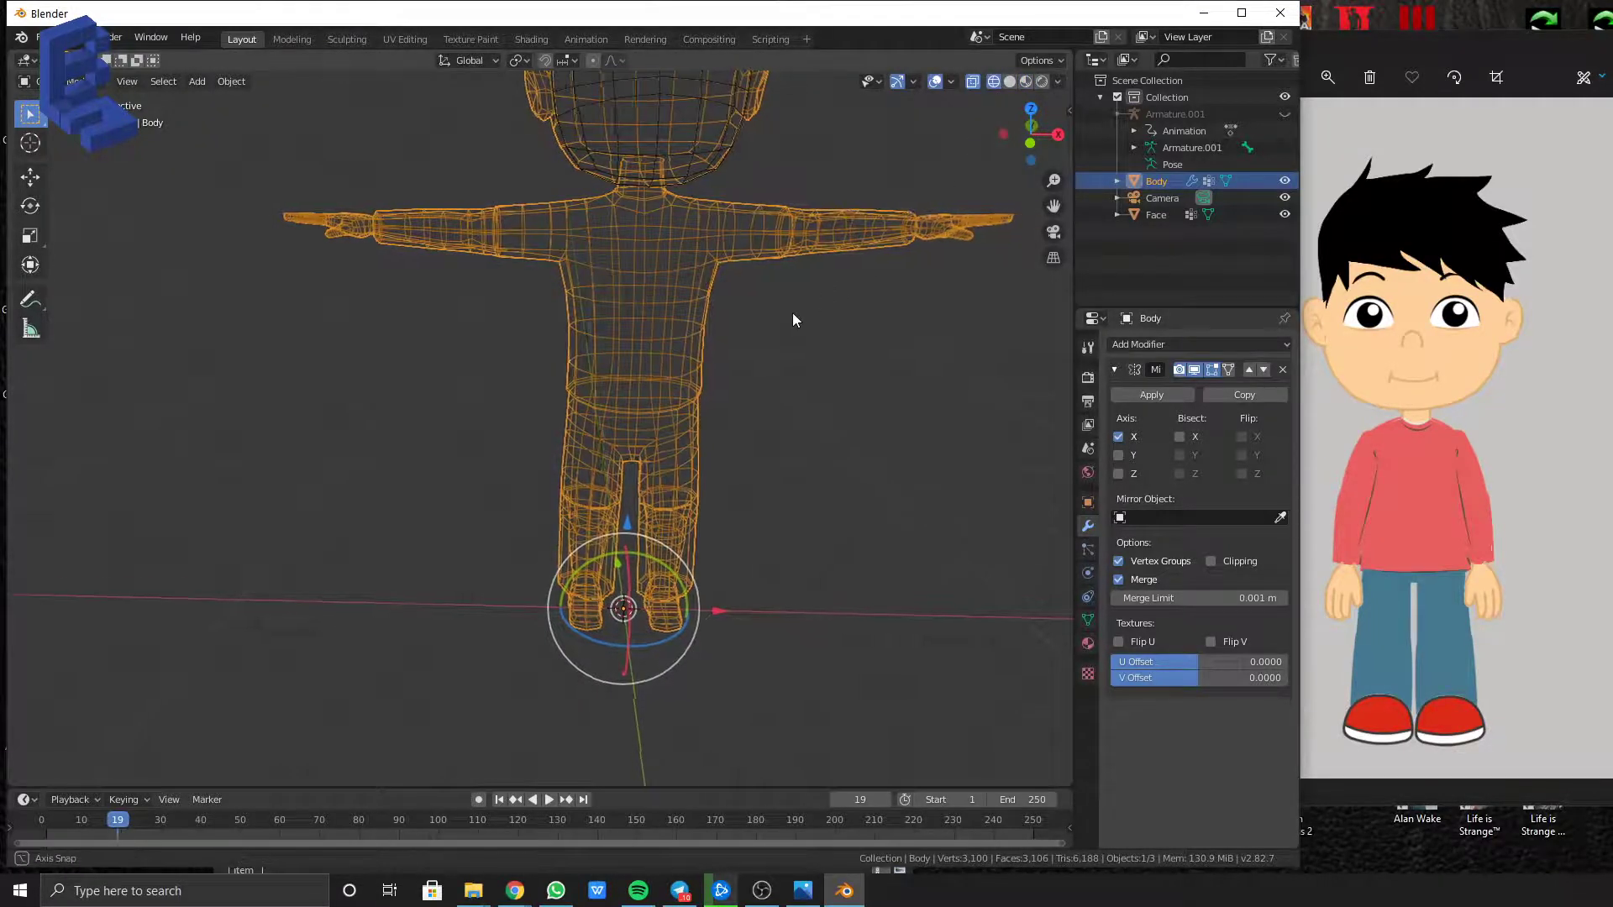
middle_drag(793, 312, 789, 300)
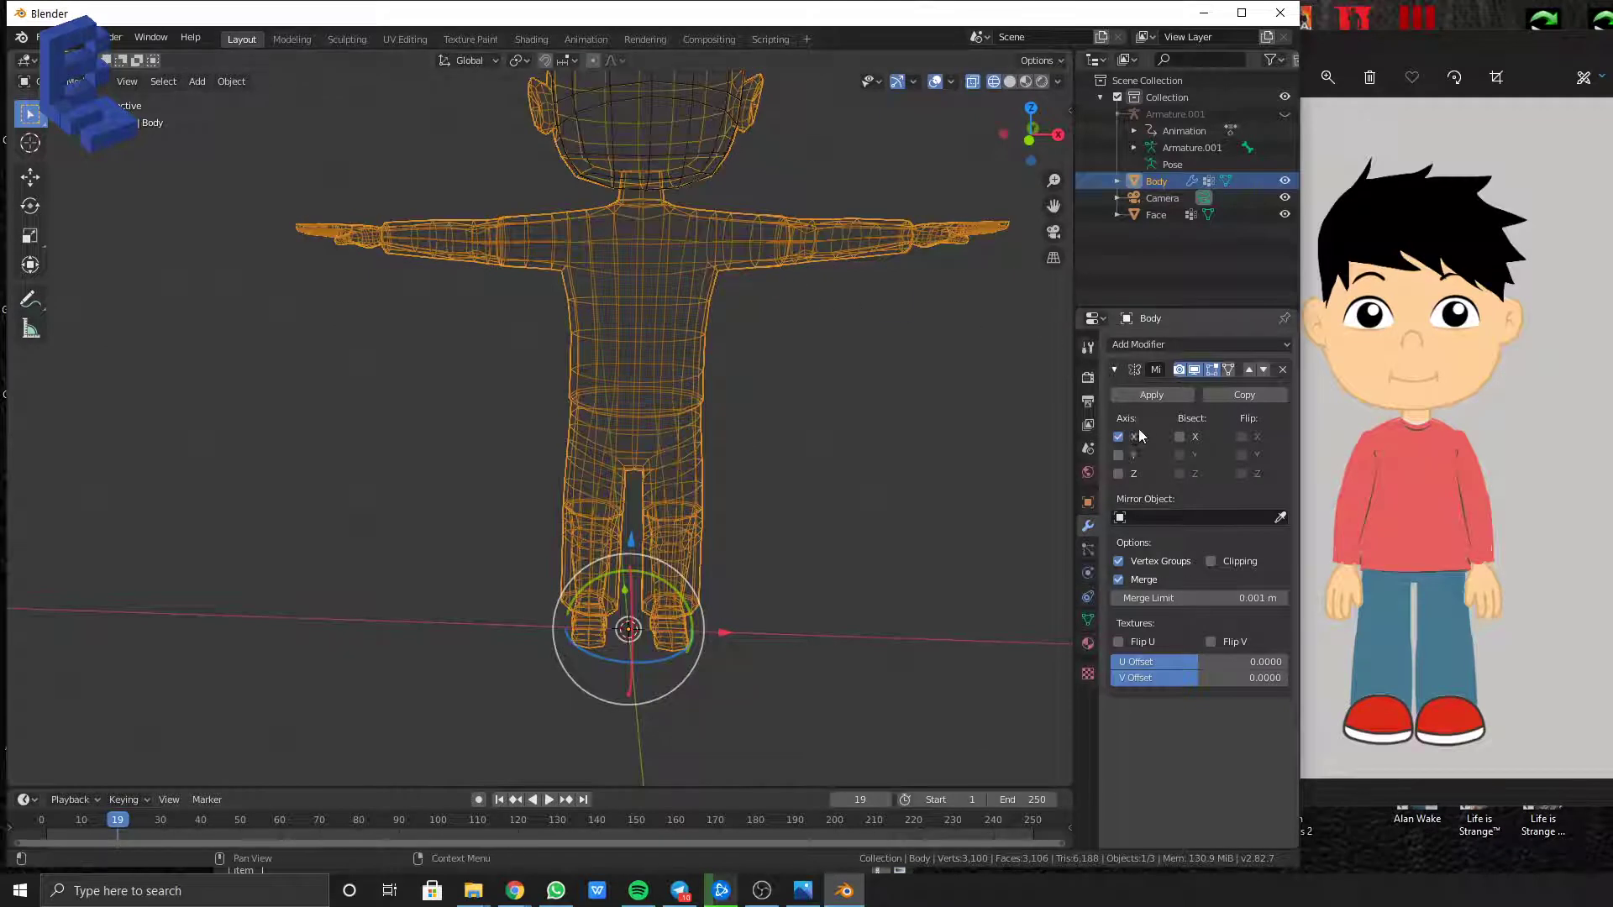
Toggle the Mirror modifier's X axis off and on repeatedly to compare the Body with and without mirroring
click(1118, 437)
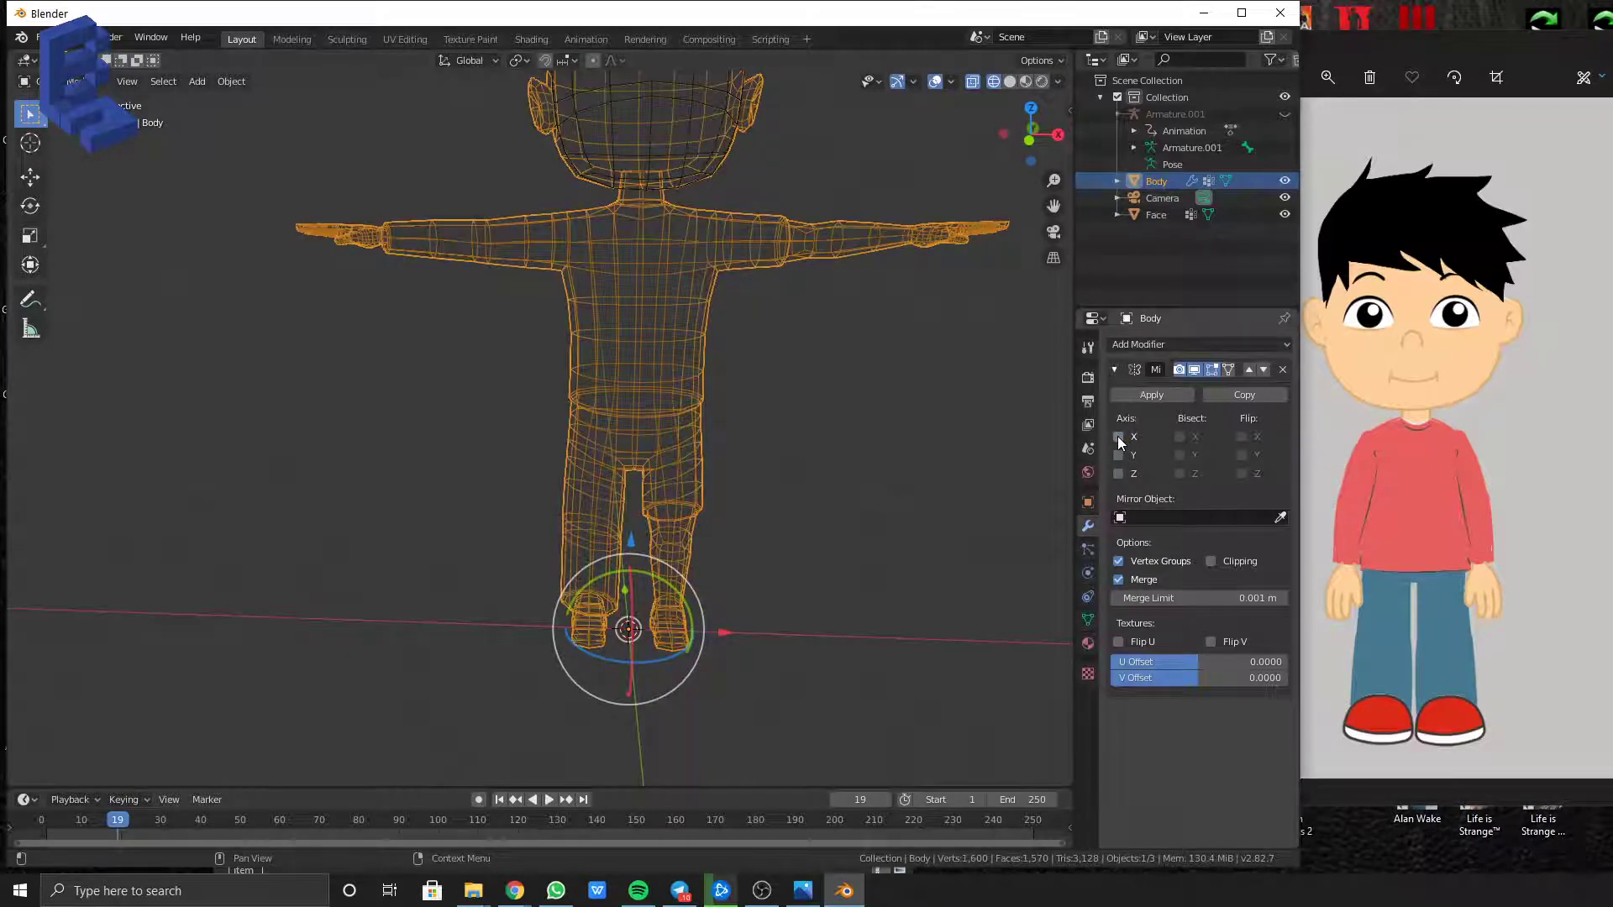
click(1119, 437)
click(1119, 437)
click(1118, 437)
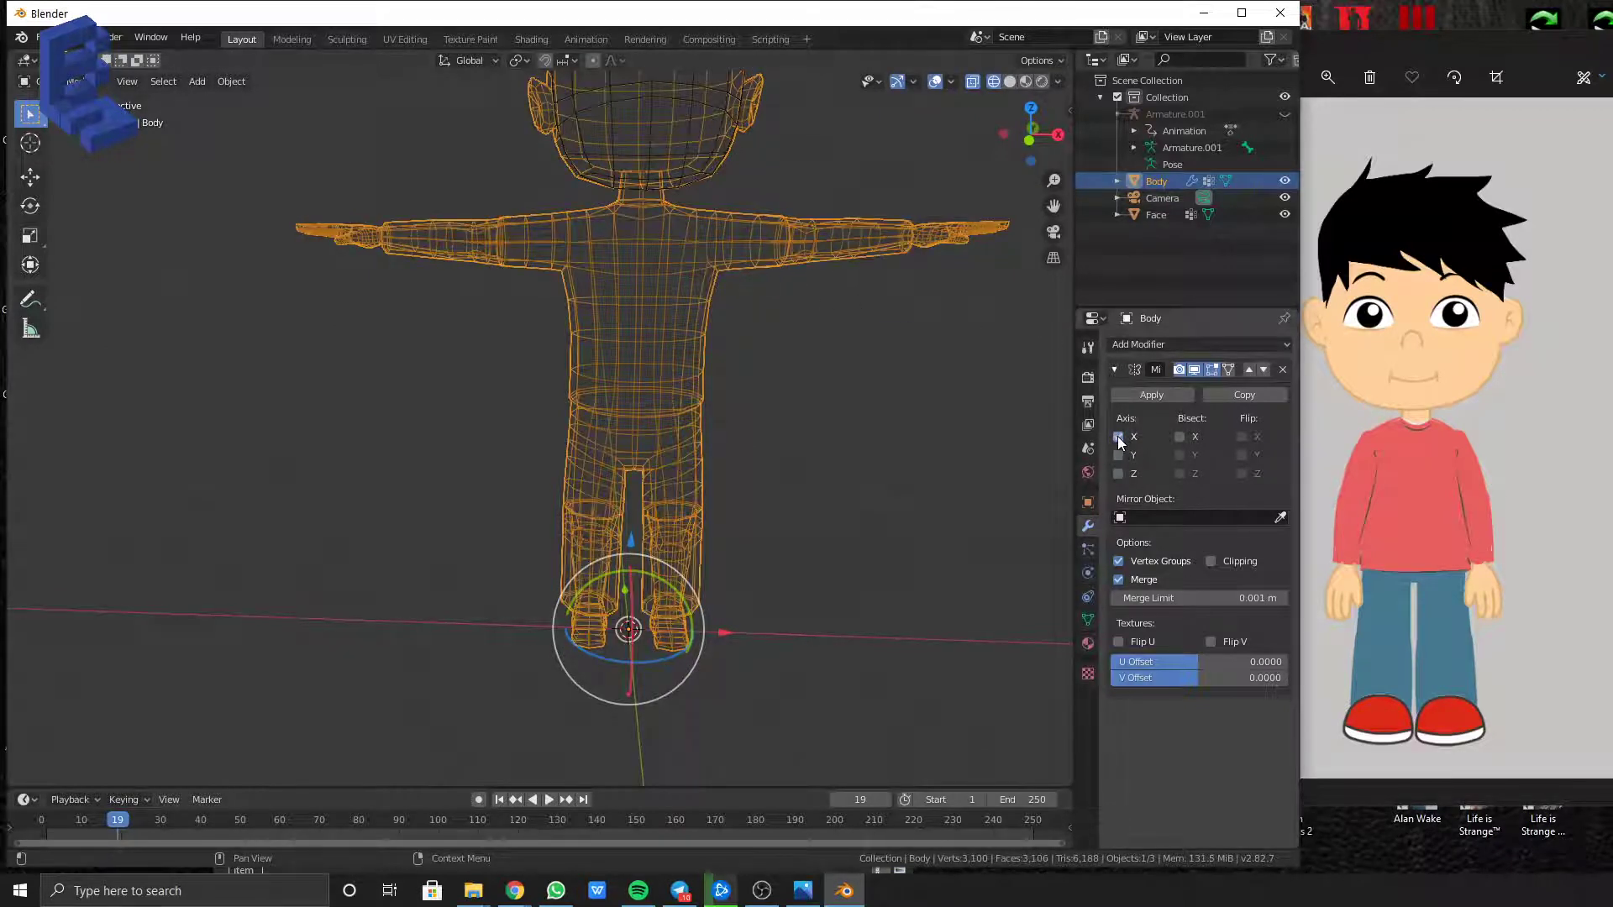
click(1119, 437)
click(1119, 438)
click(1118, 438)
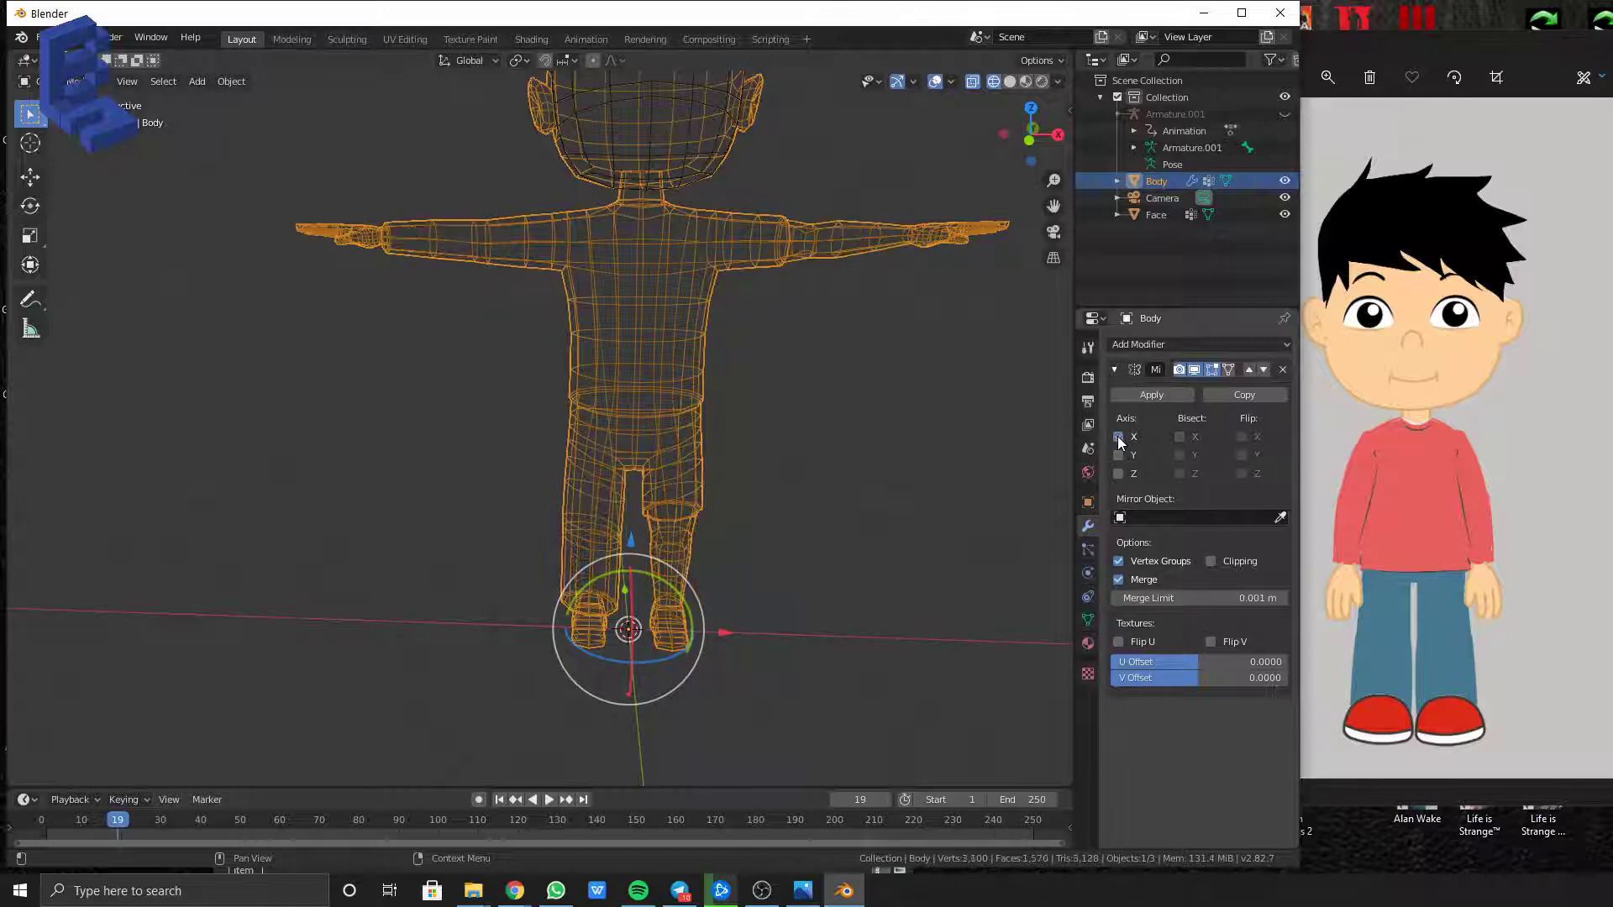
click(1119, 438)
Try the Mirror modifier's Bisect X option, compare it with the X axis off and on, and disable bisecting
click(1180, 437)
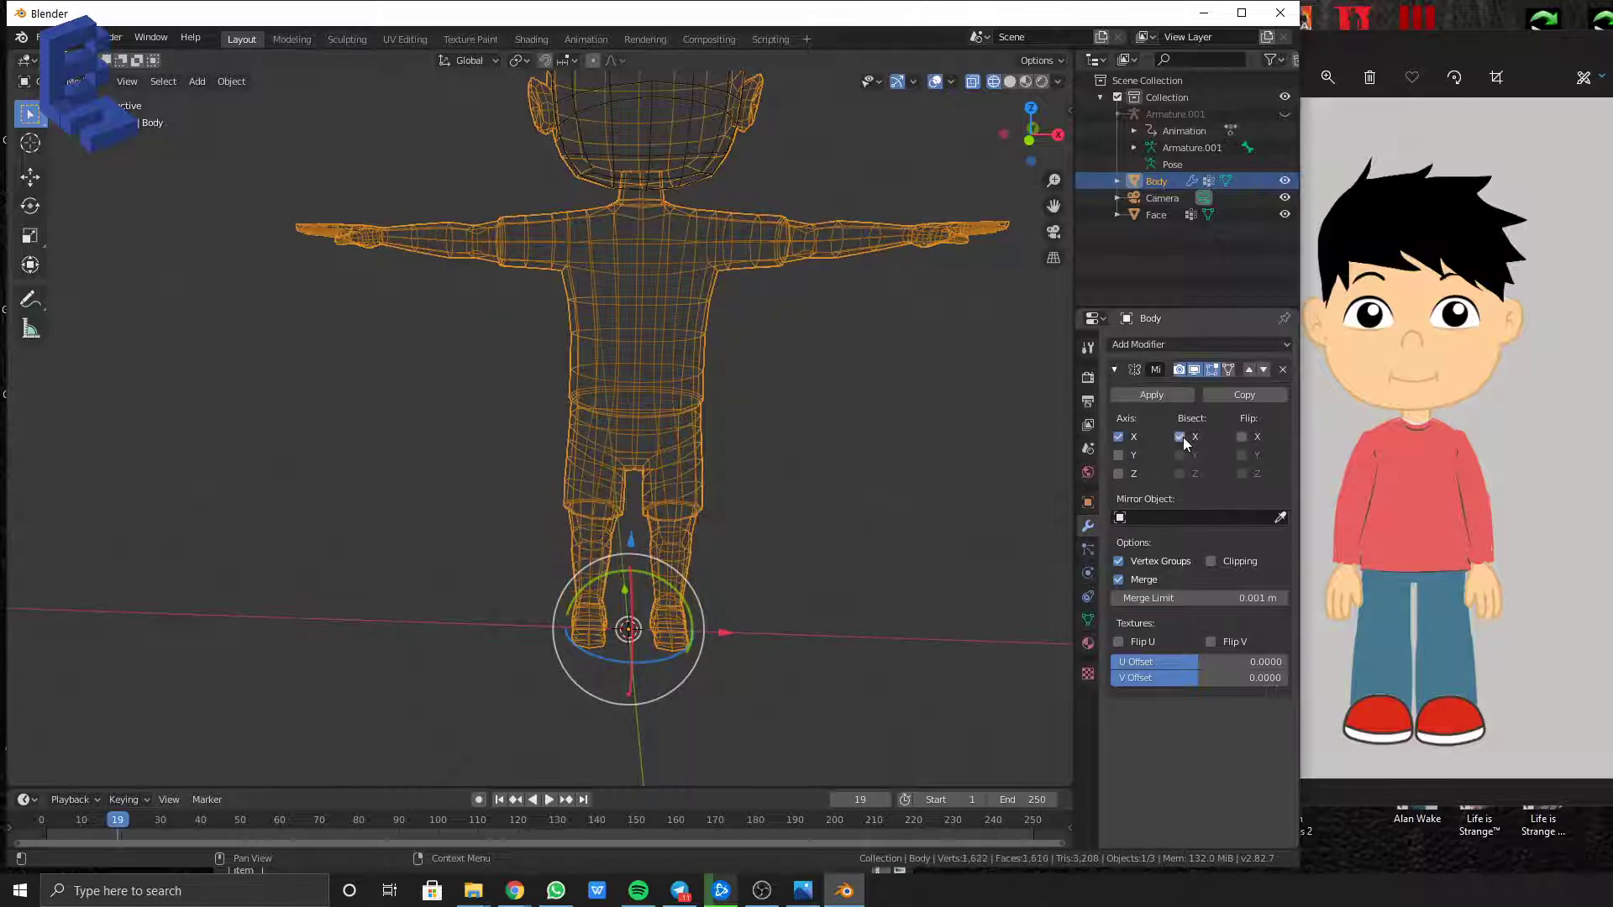
click(1118, 438)
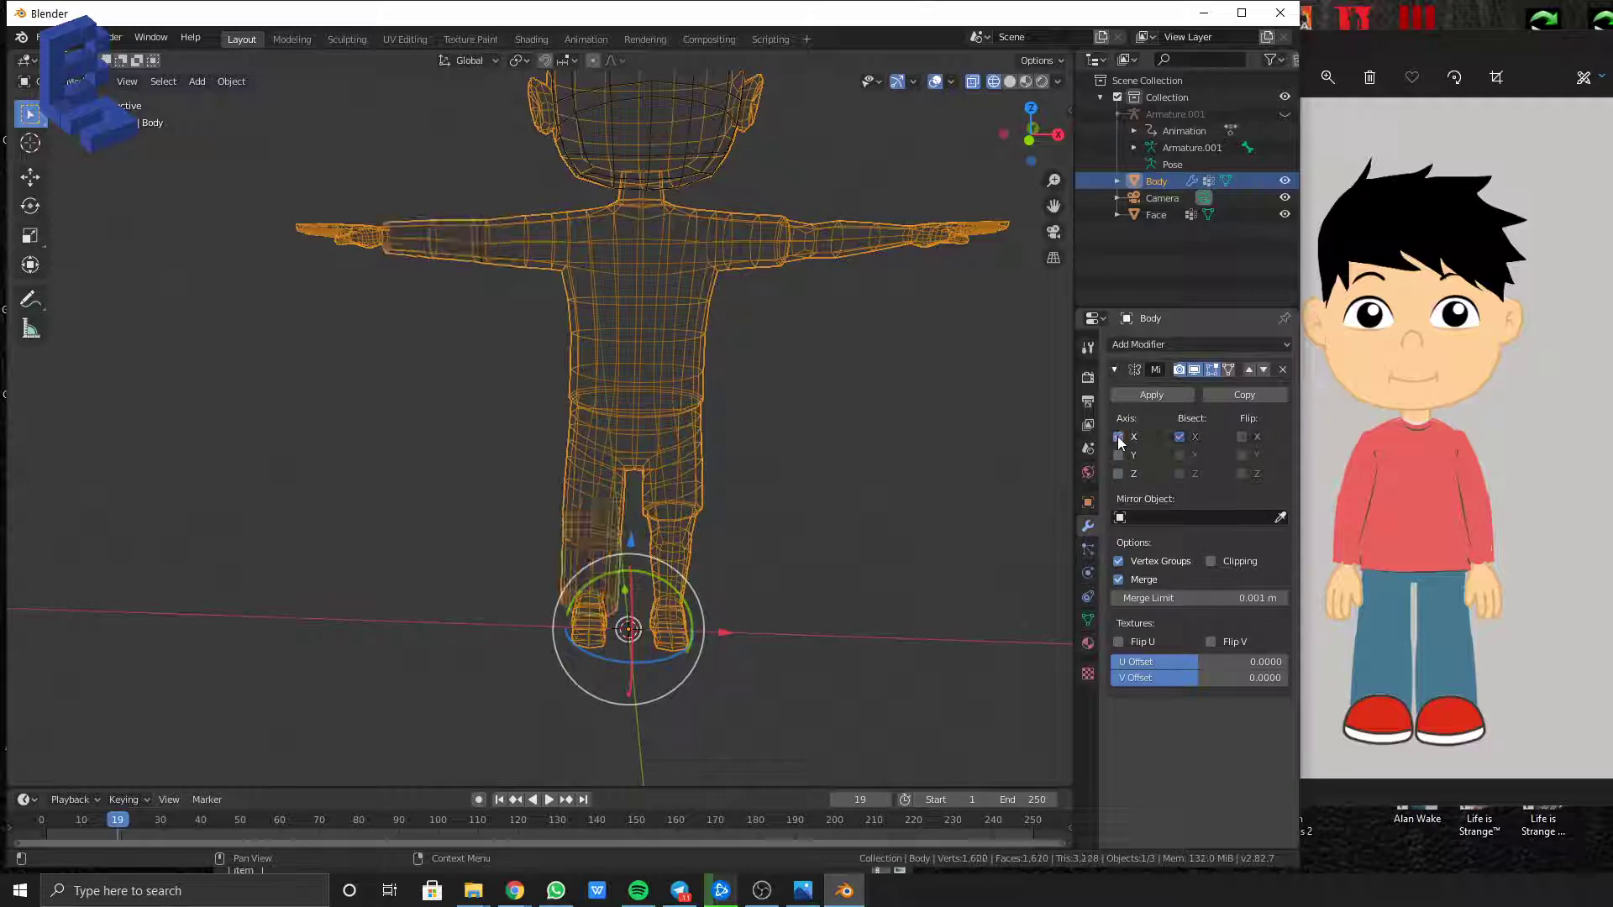
click(1118, 438)
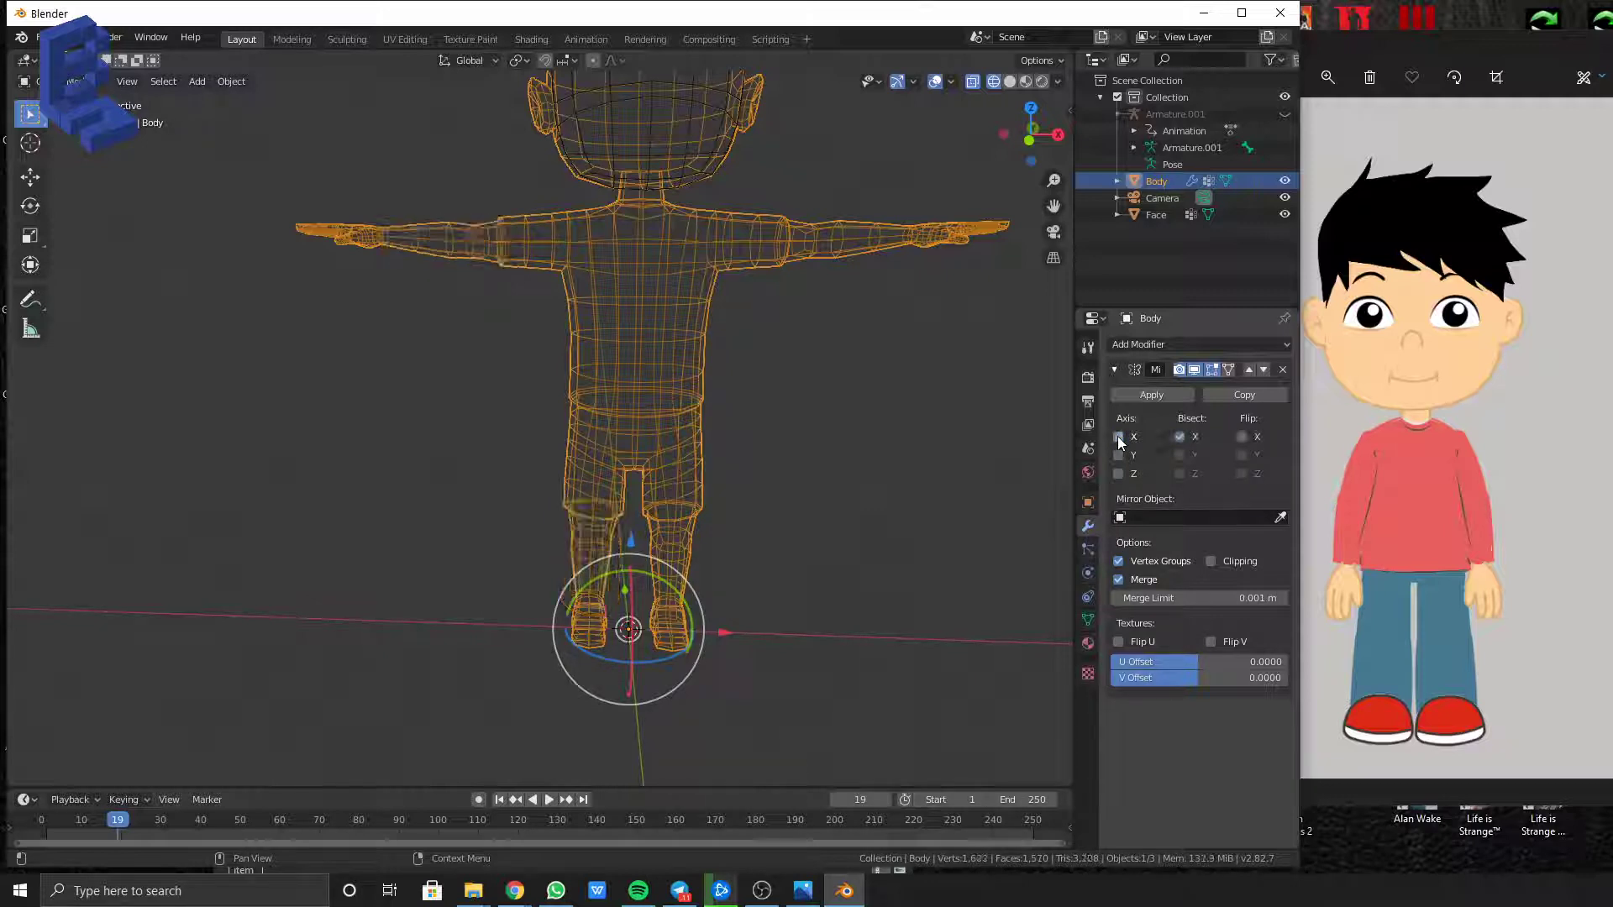
click(1179, 437)
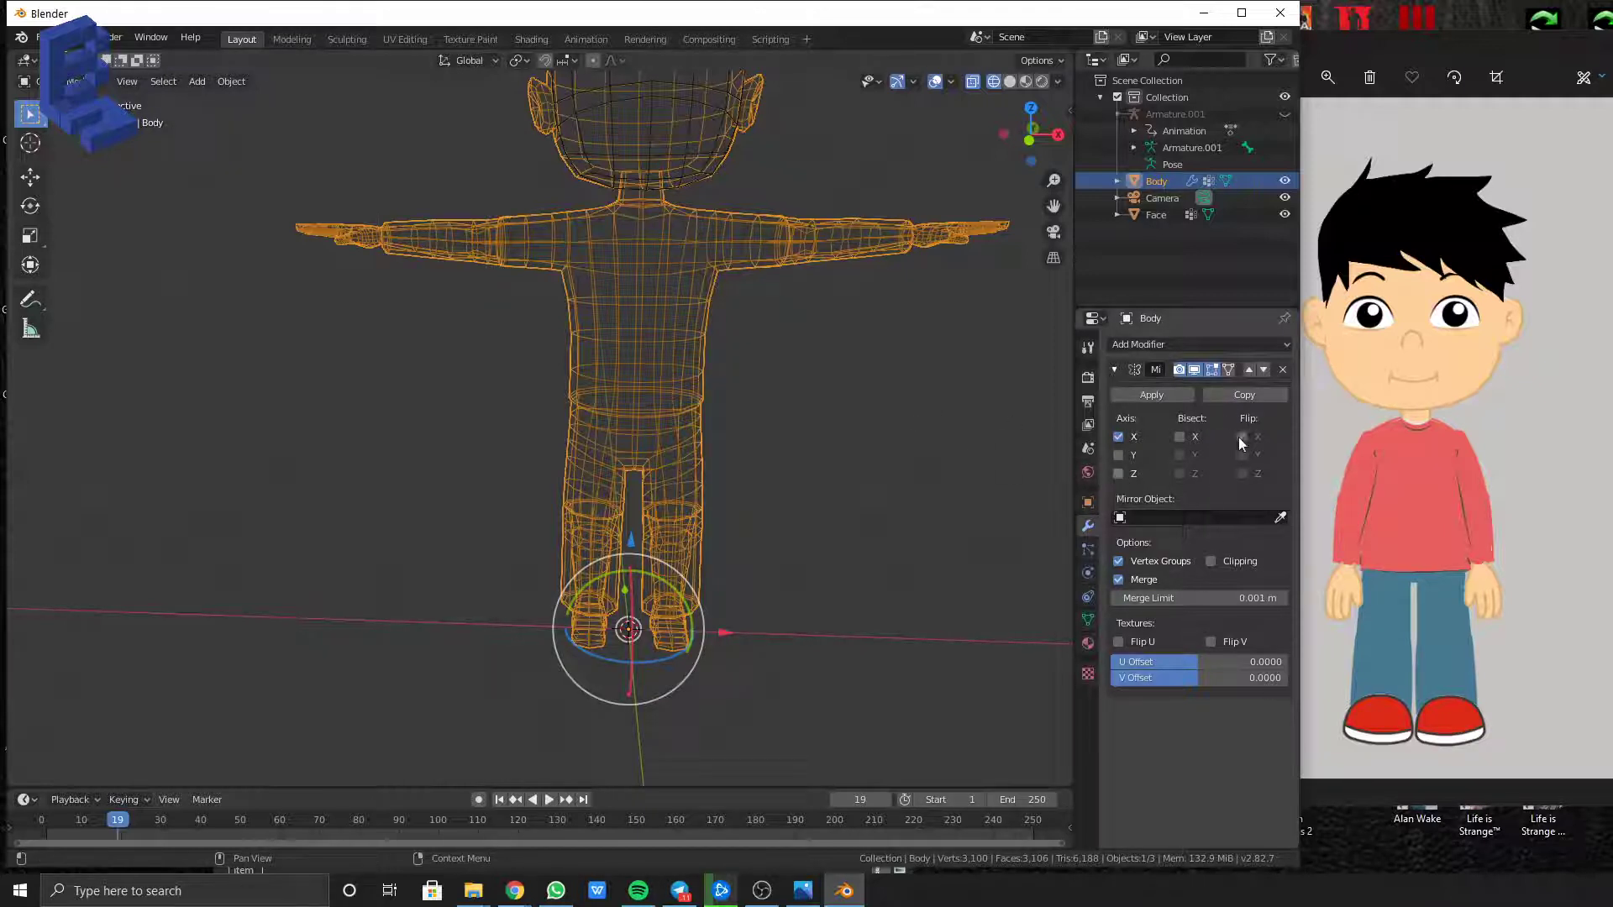
Turn off the Mirror modifier's X axis and Flip X, and try its Y axis, leaving every mirror axis disabled
click(1118, 437)
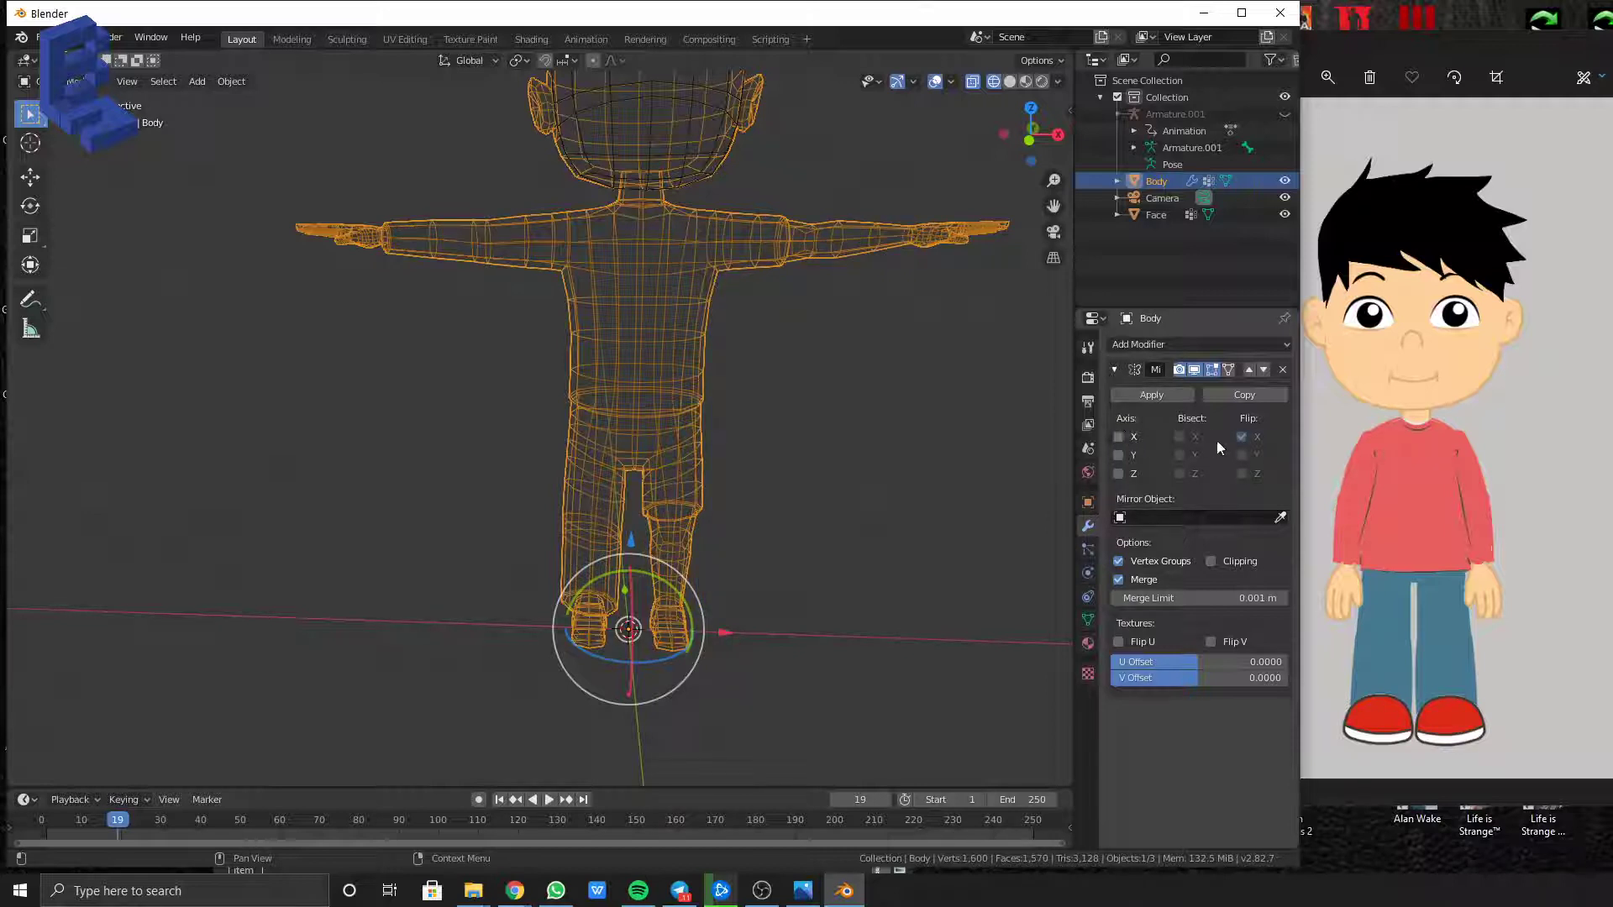
click(1124, 458)
click(1124, 458)
click(1124, 458)
click(1124, 458)
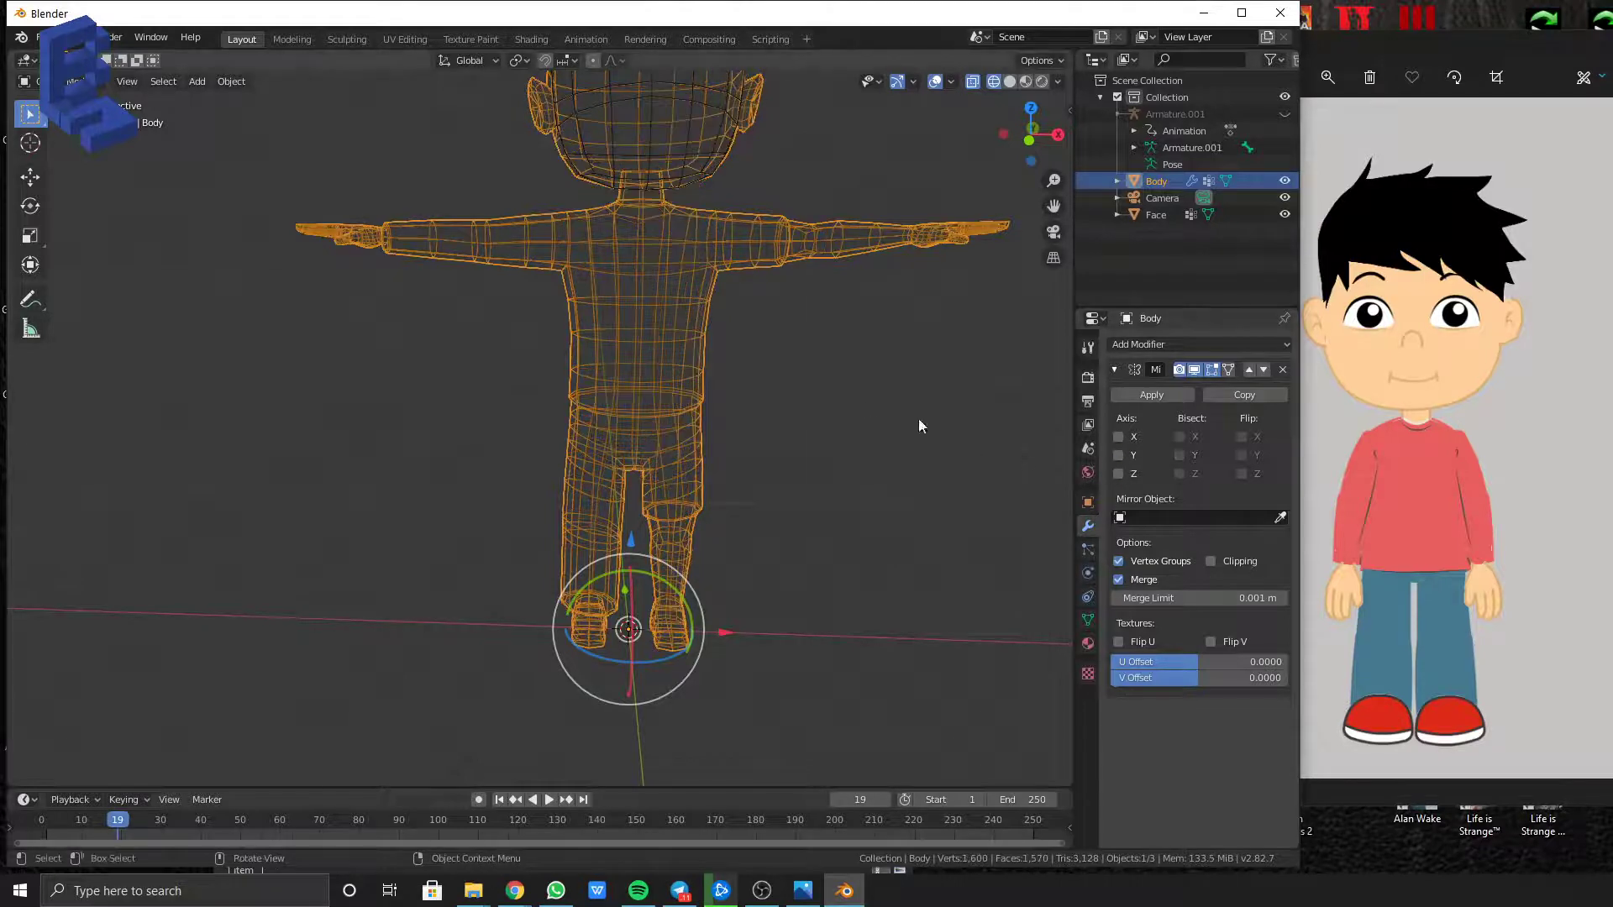
scroll(919, 426, down, 3)
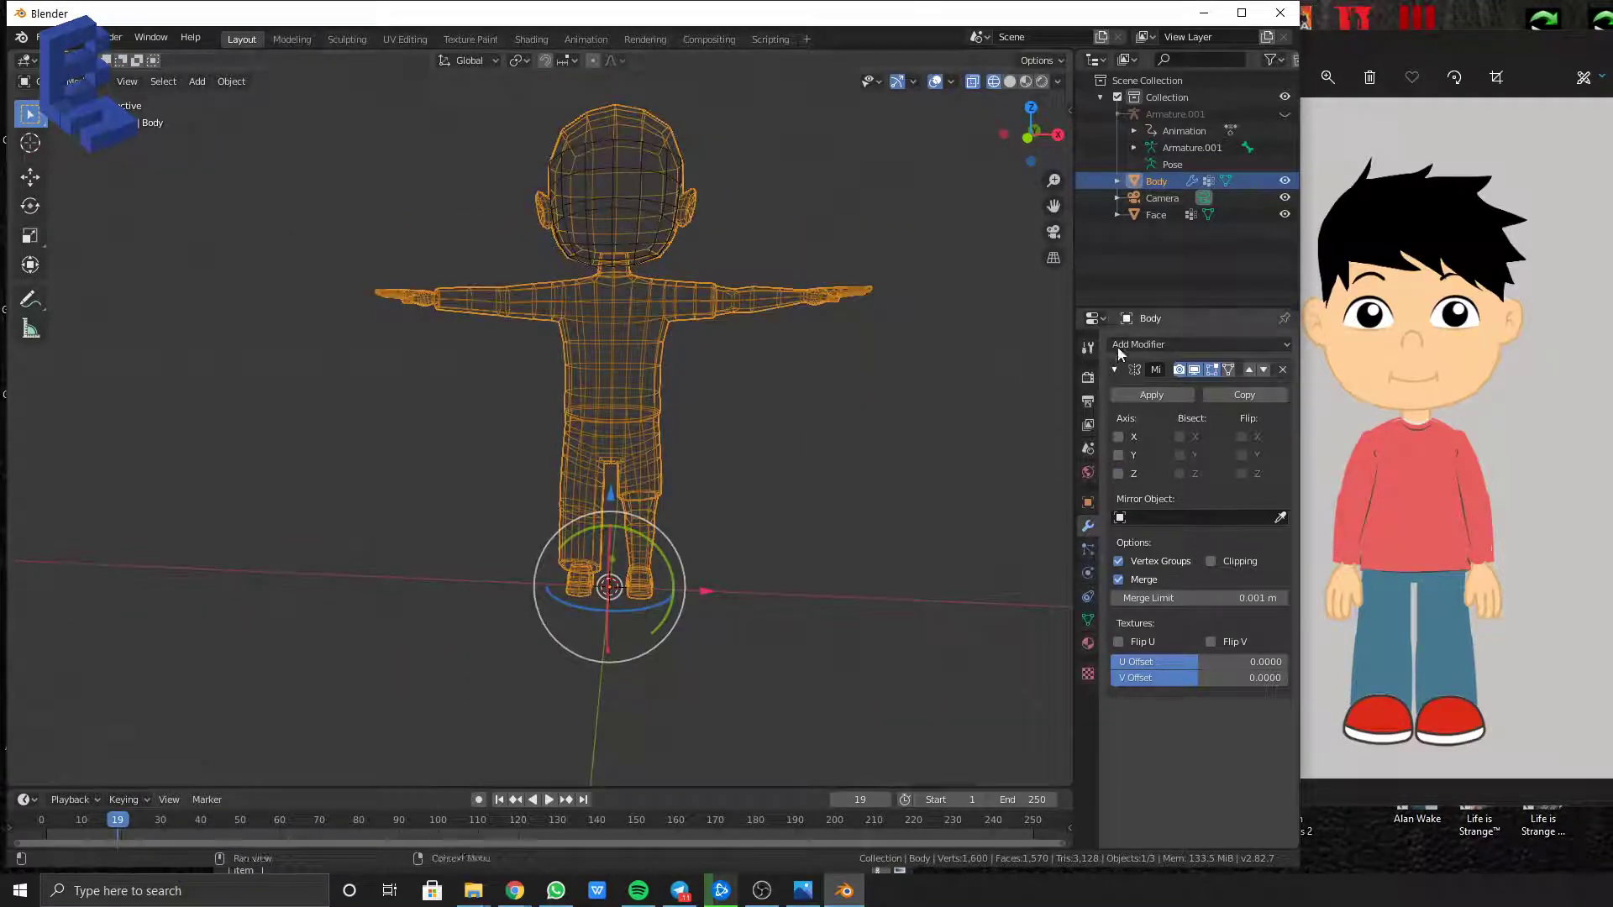
Compare the Body in solid display with the Mirror modifier's X axis repeatedly on and off, leaving the axis disabled
click(1009, 81)
scroll(870, 346, up, 2)
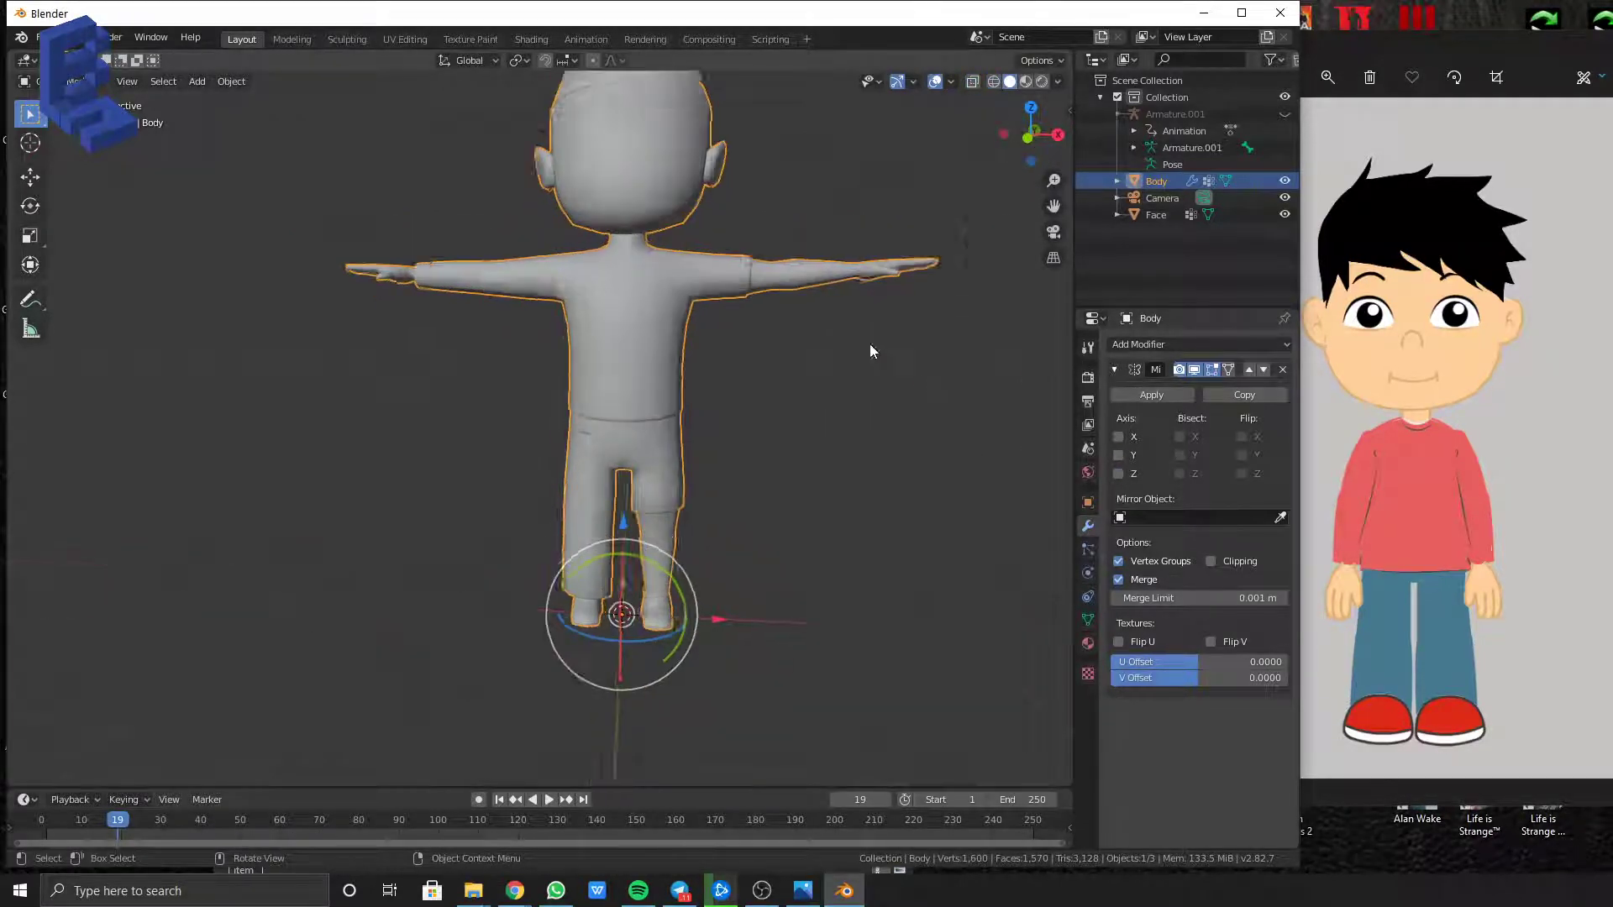
click(1124, 439)
click(1123, 440)
click(1123, 439)
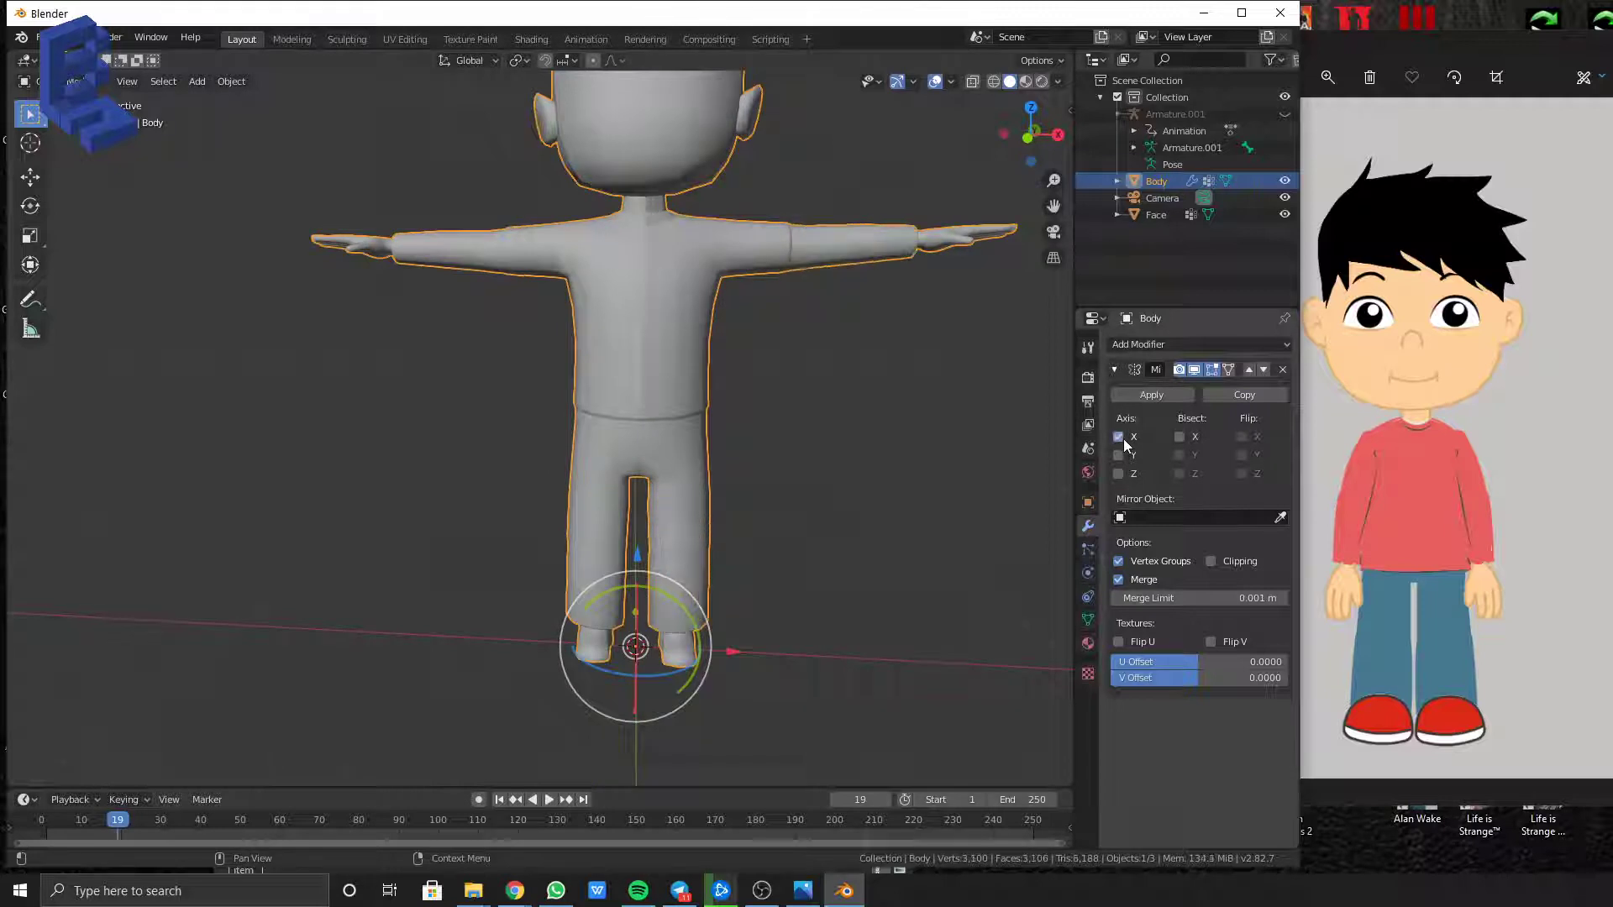
click(1123, 439)
click(1123, 439)
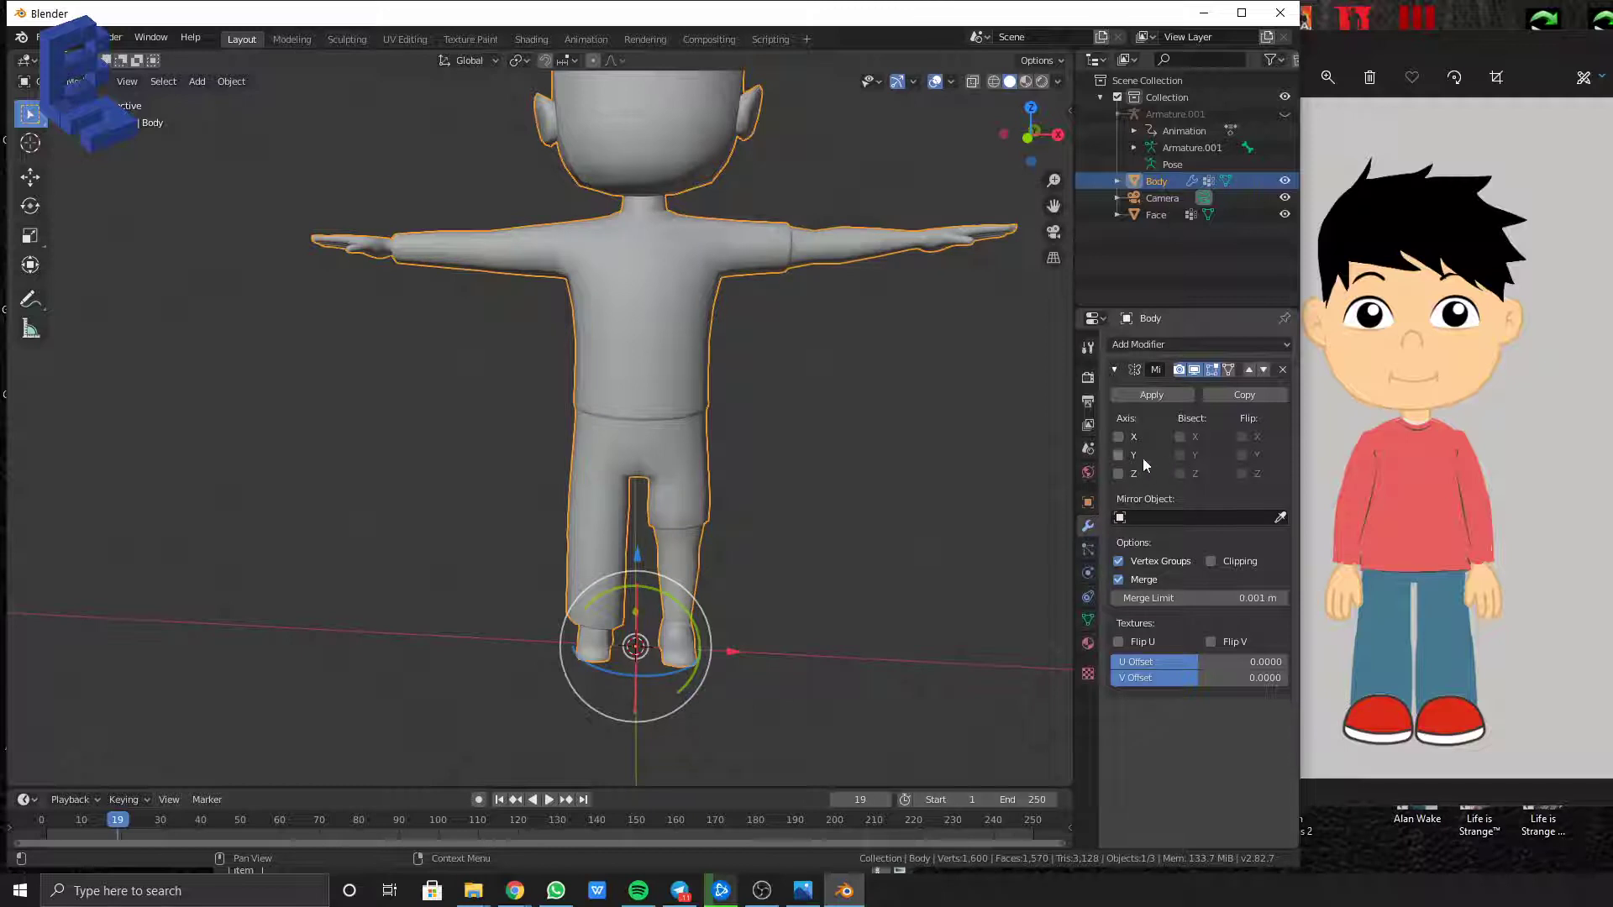
click(1119, 438)
click(1118, 437)
Show the Body in wireframe from the front and enter Edit Mode
middle_drag(867, 403, 845, 407)
key(KP_1)
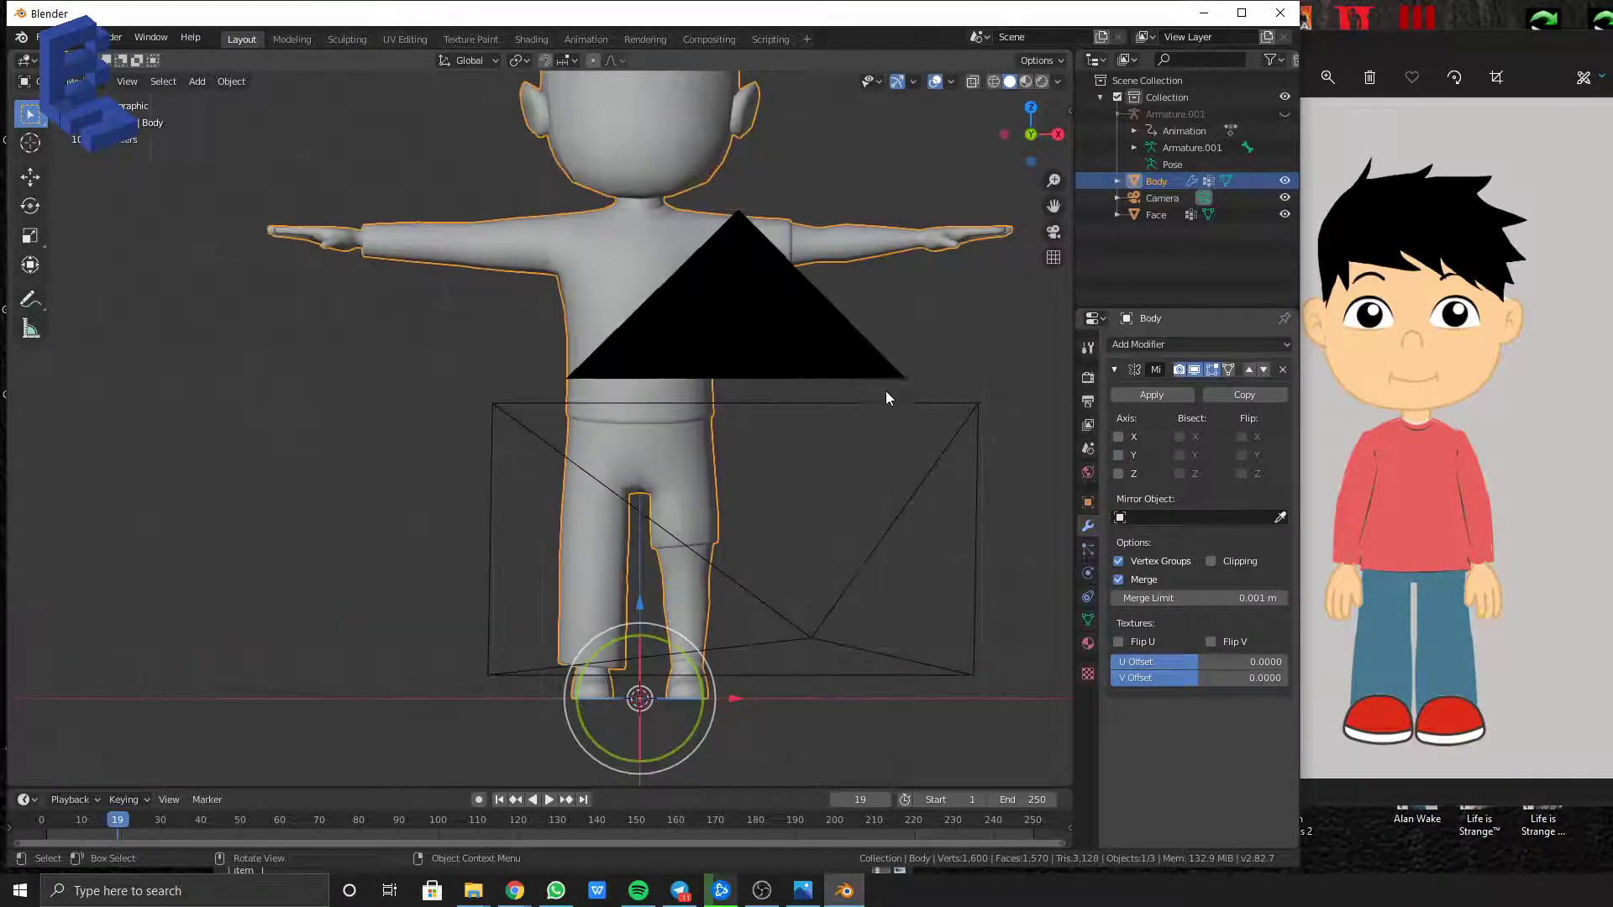
scroll(849, 401, down, 2)
scroll(848, 401, up, 2)
click(994, 82)
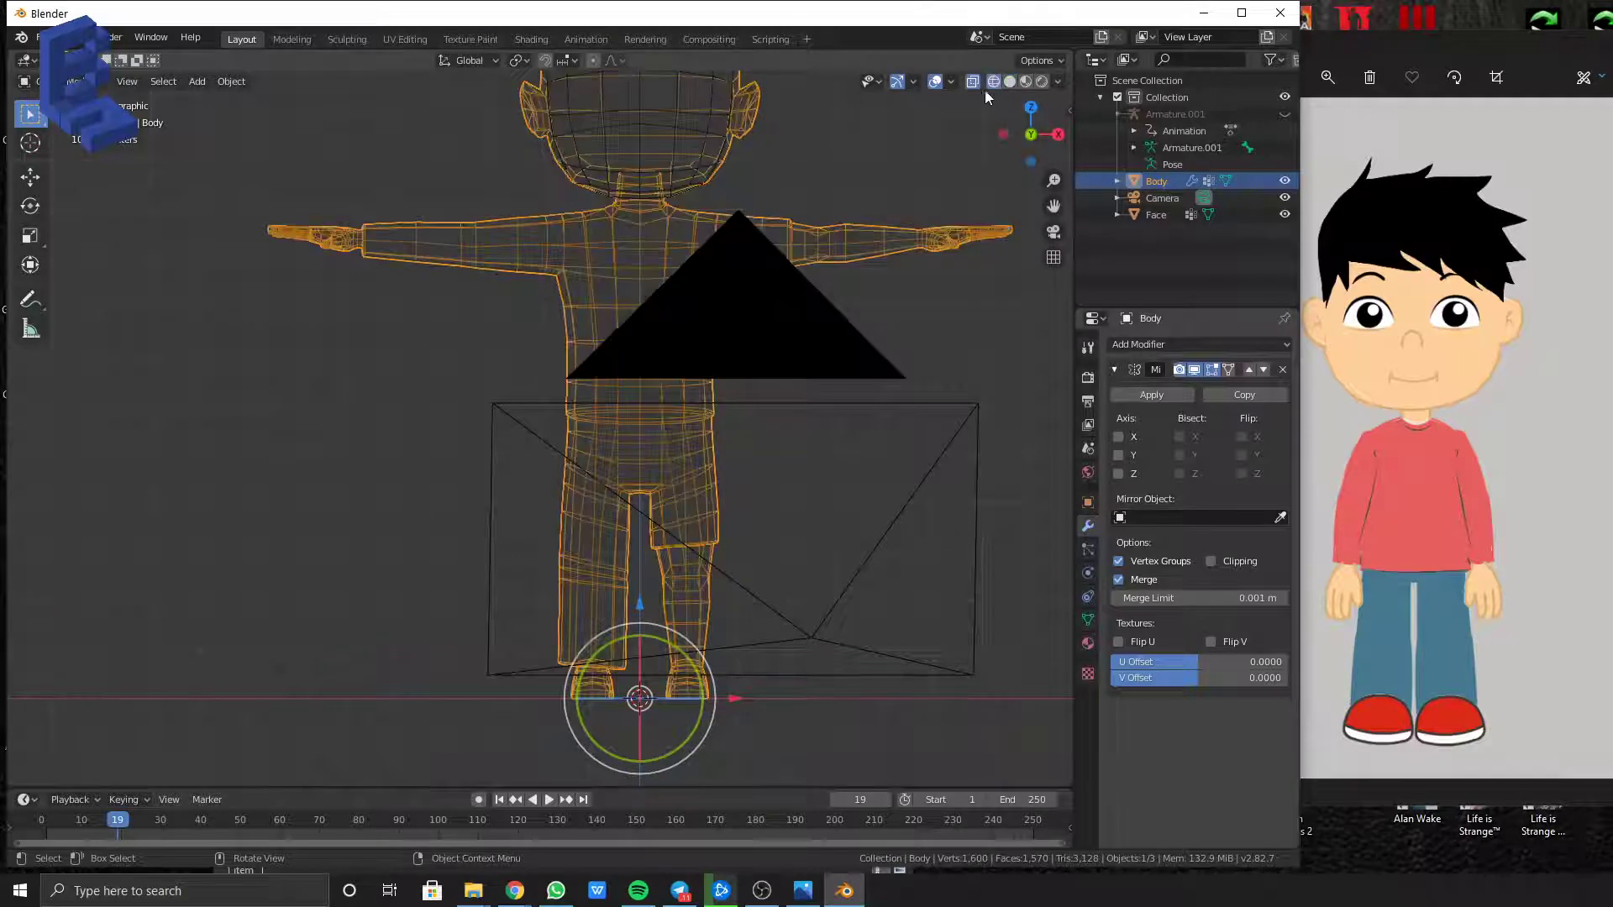
scroll(840, 210, down, 2)
key(Tab)
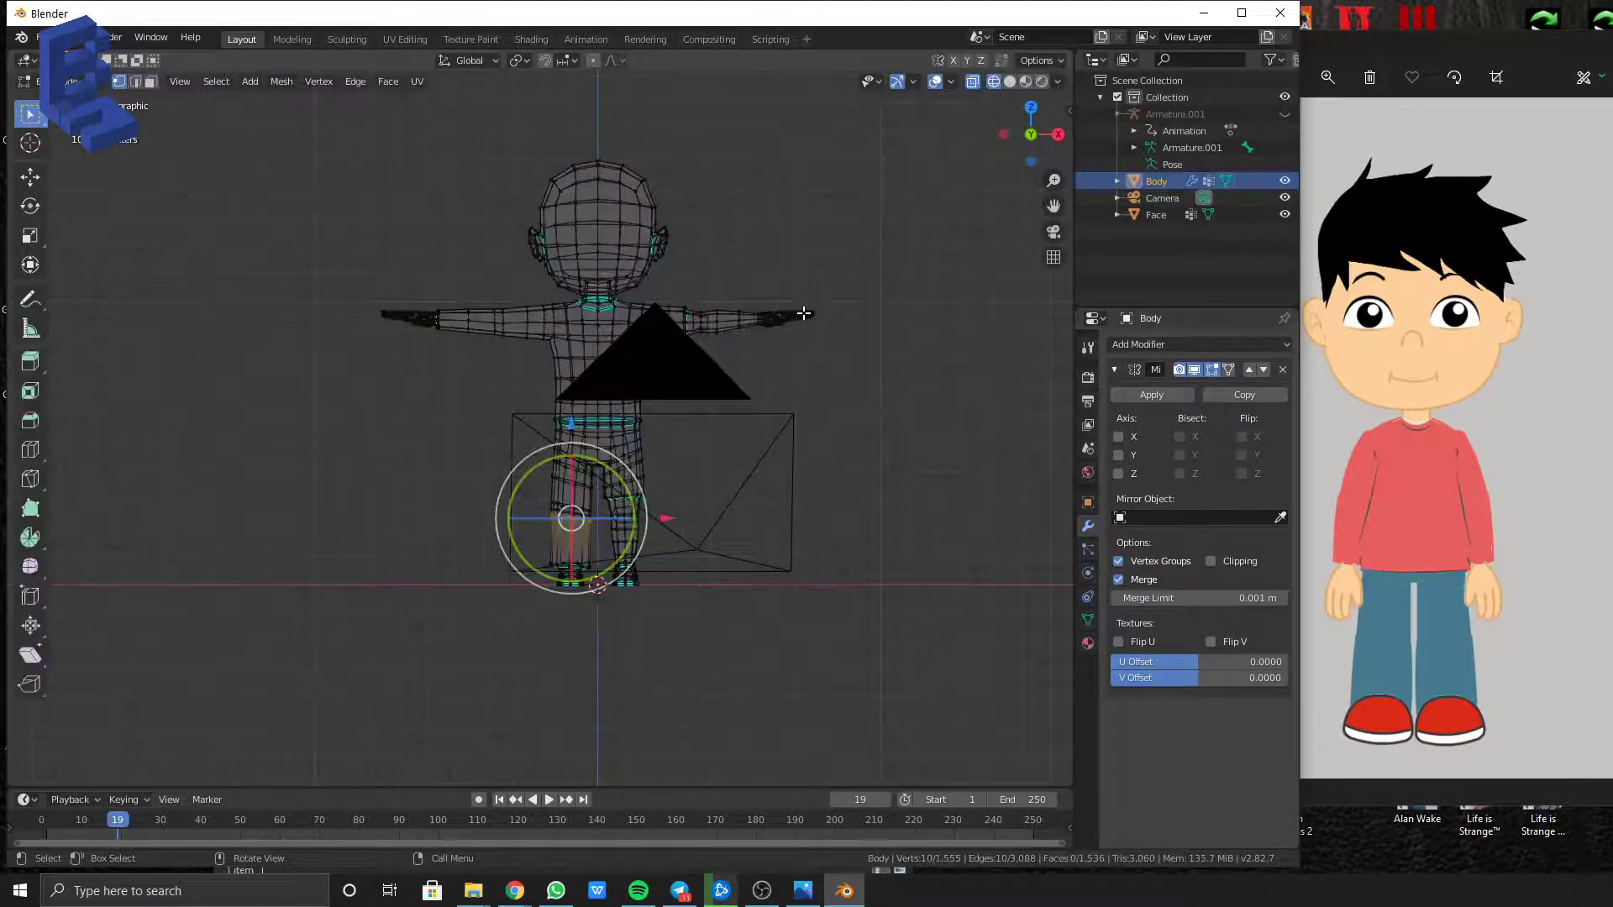
Delete the vertices of the Body half with the short sleeve and short trouser leg
scroll(884, 562, up, 2)
drag(977, 689, 684, 128)
scroll(799, 677, down, 2)
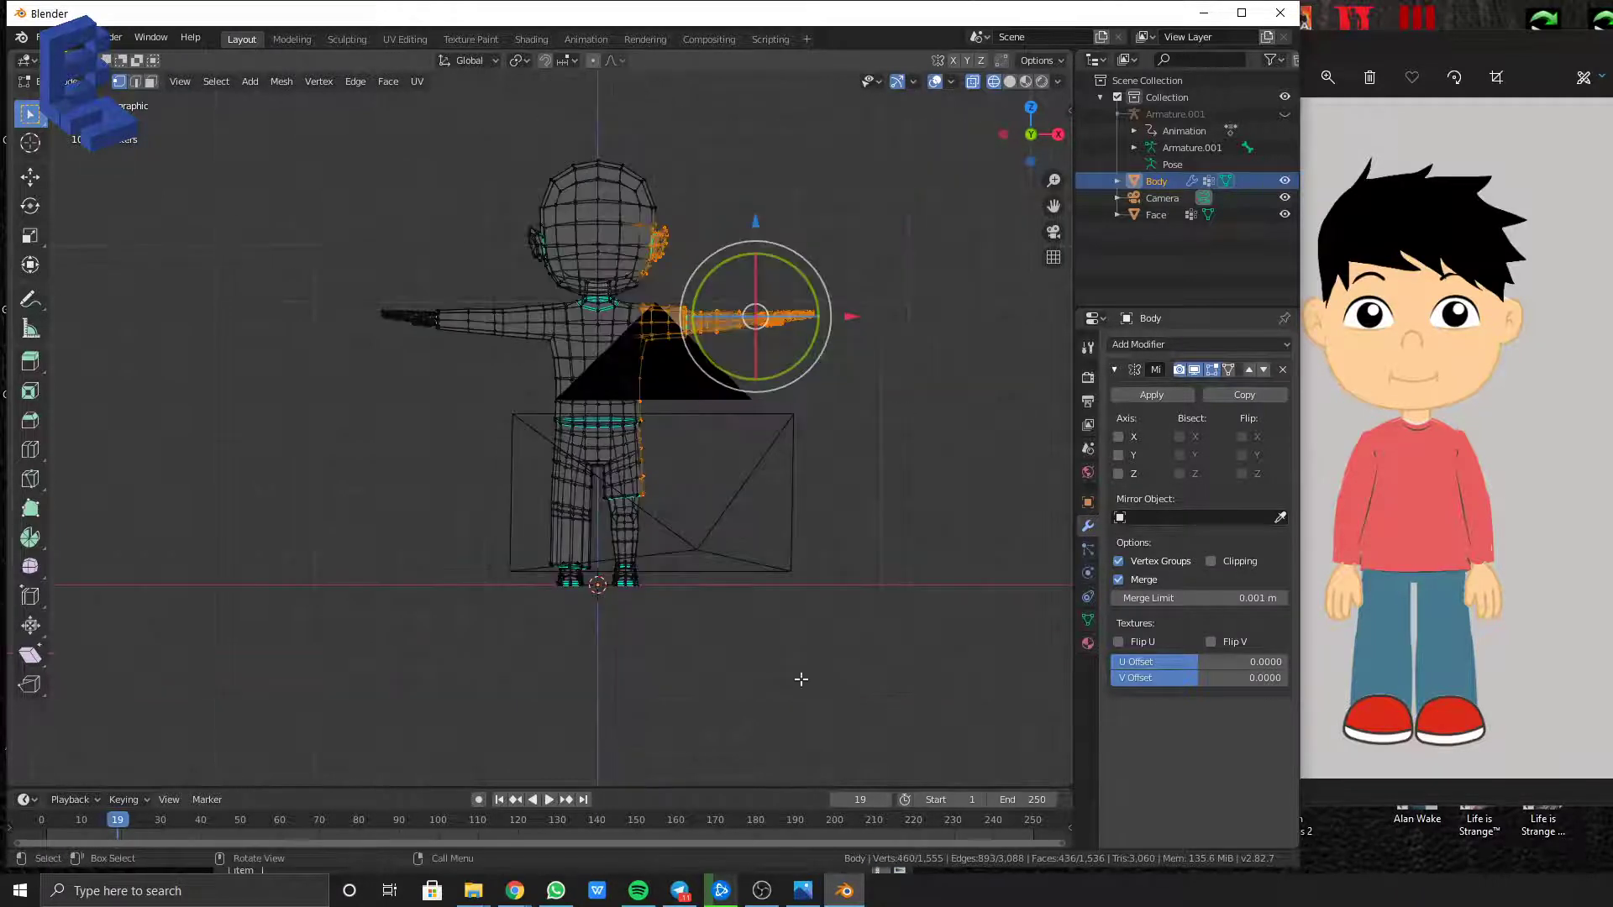
click(799, 677)
drag(967, 629, 610, 89)
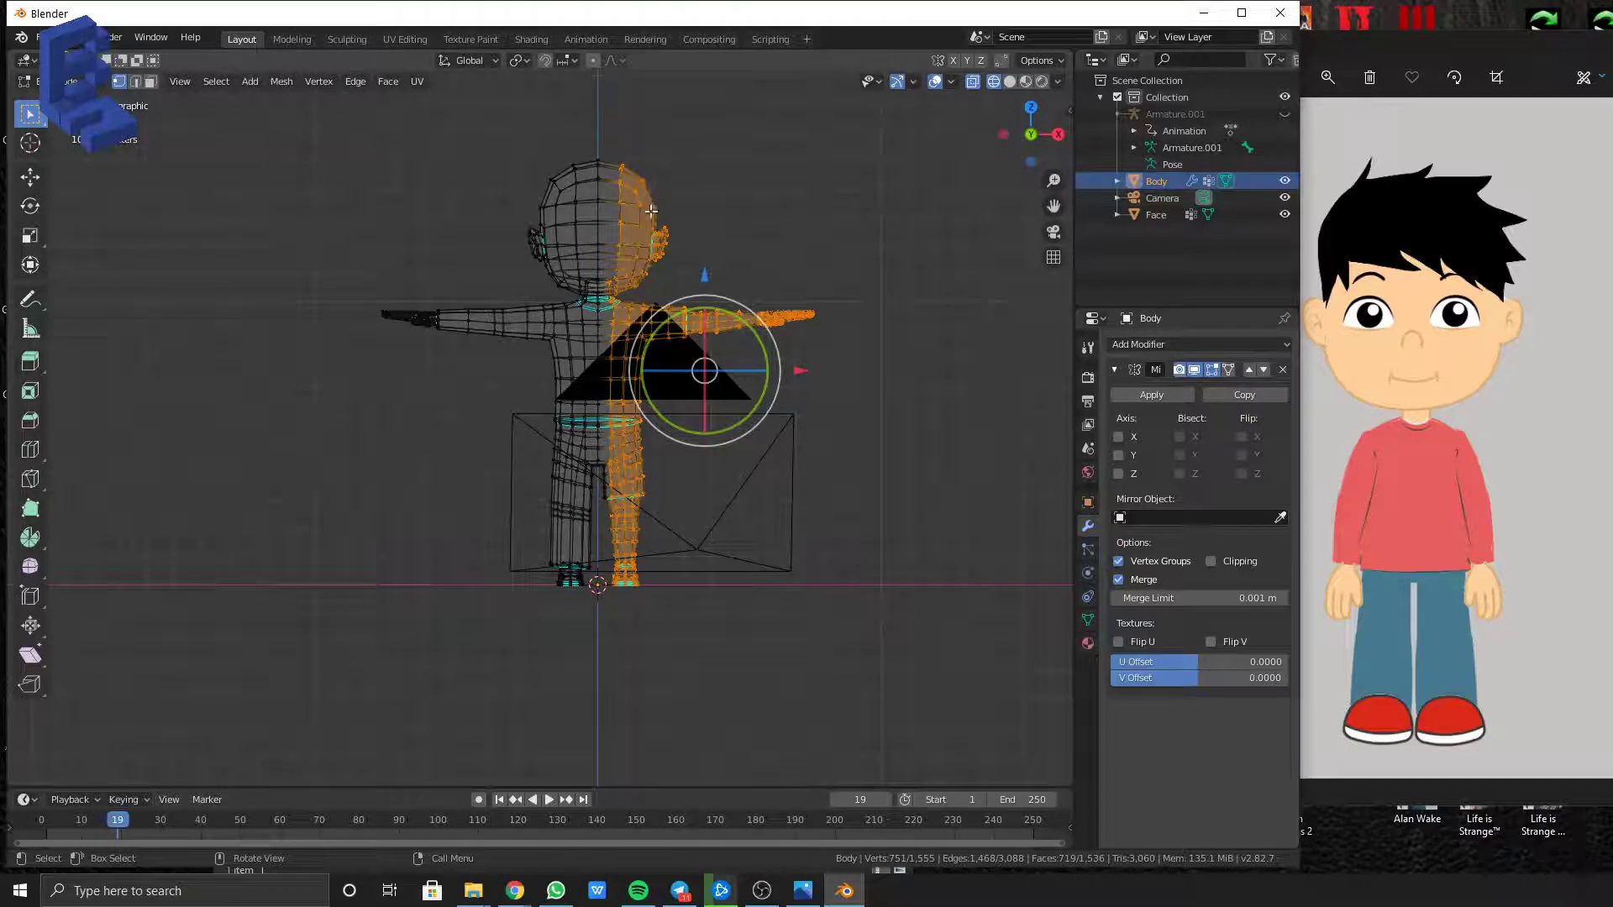
key(x)
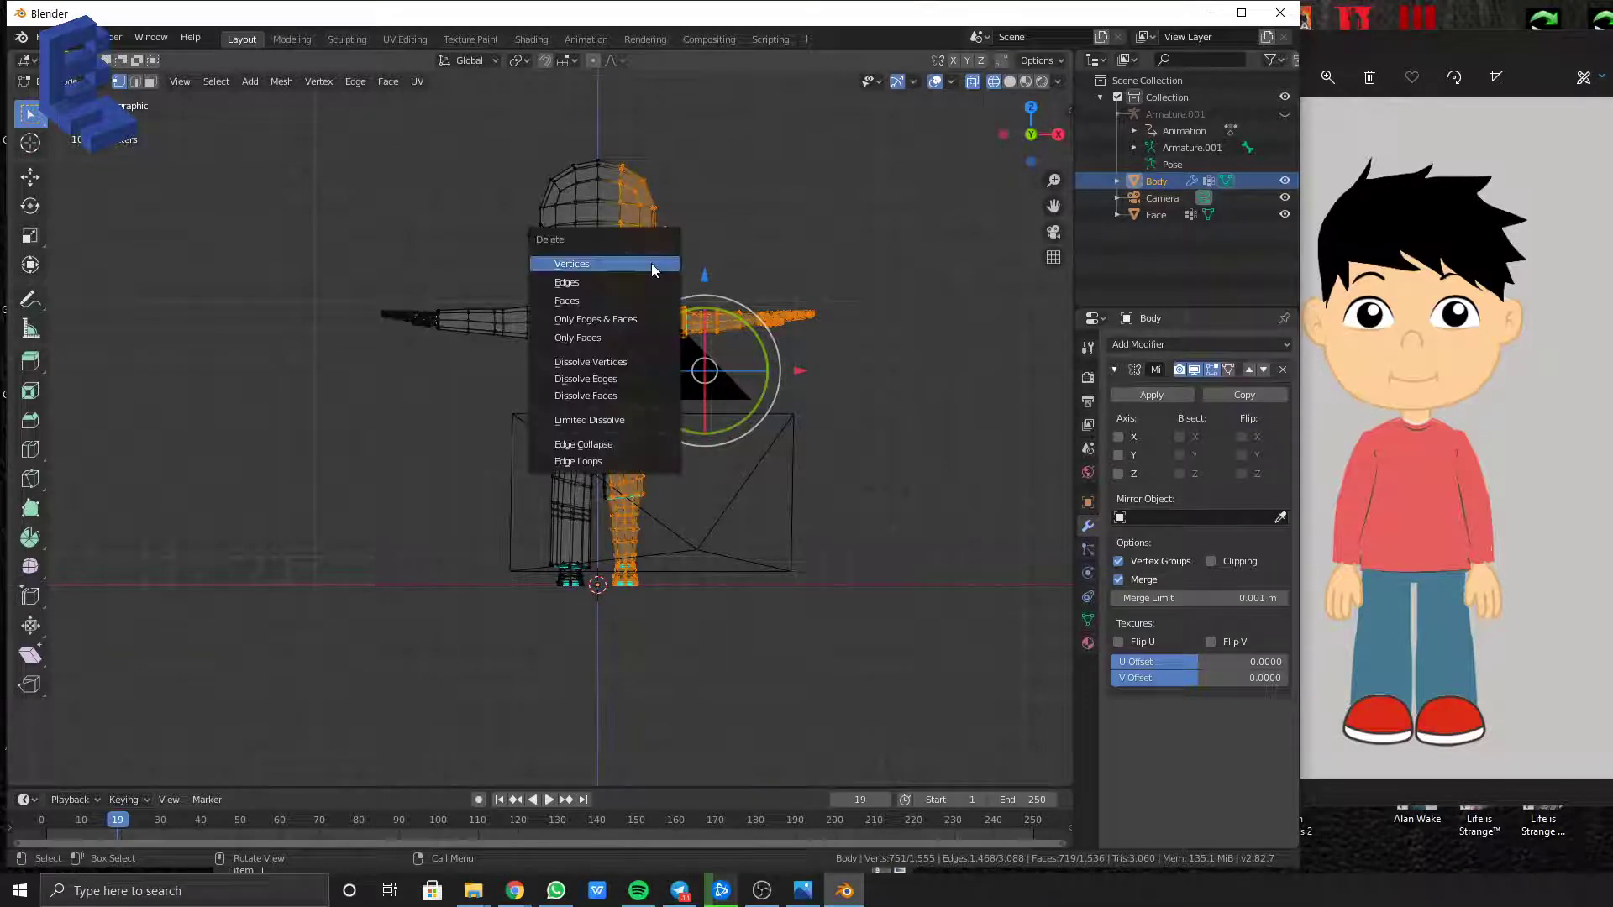
click(652, 268)
Delete the stray crotch vertices left beyond the Body's centre line and return to Object Mode
scroll(649, 404, up, 1)
scroll(652, 417, up, 1)
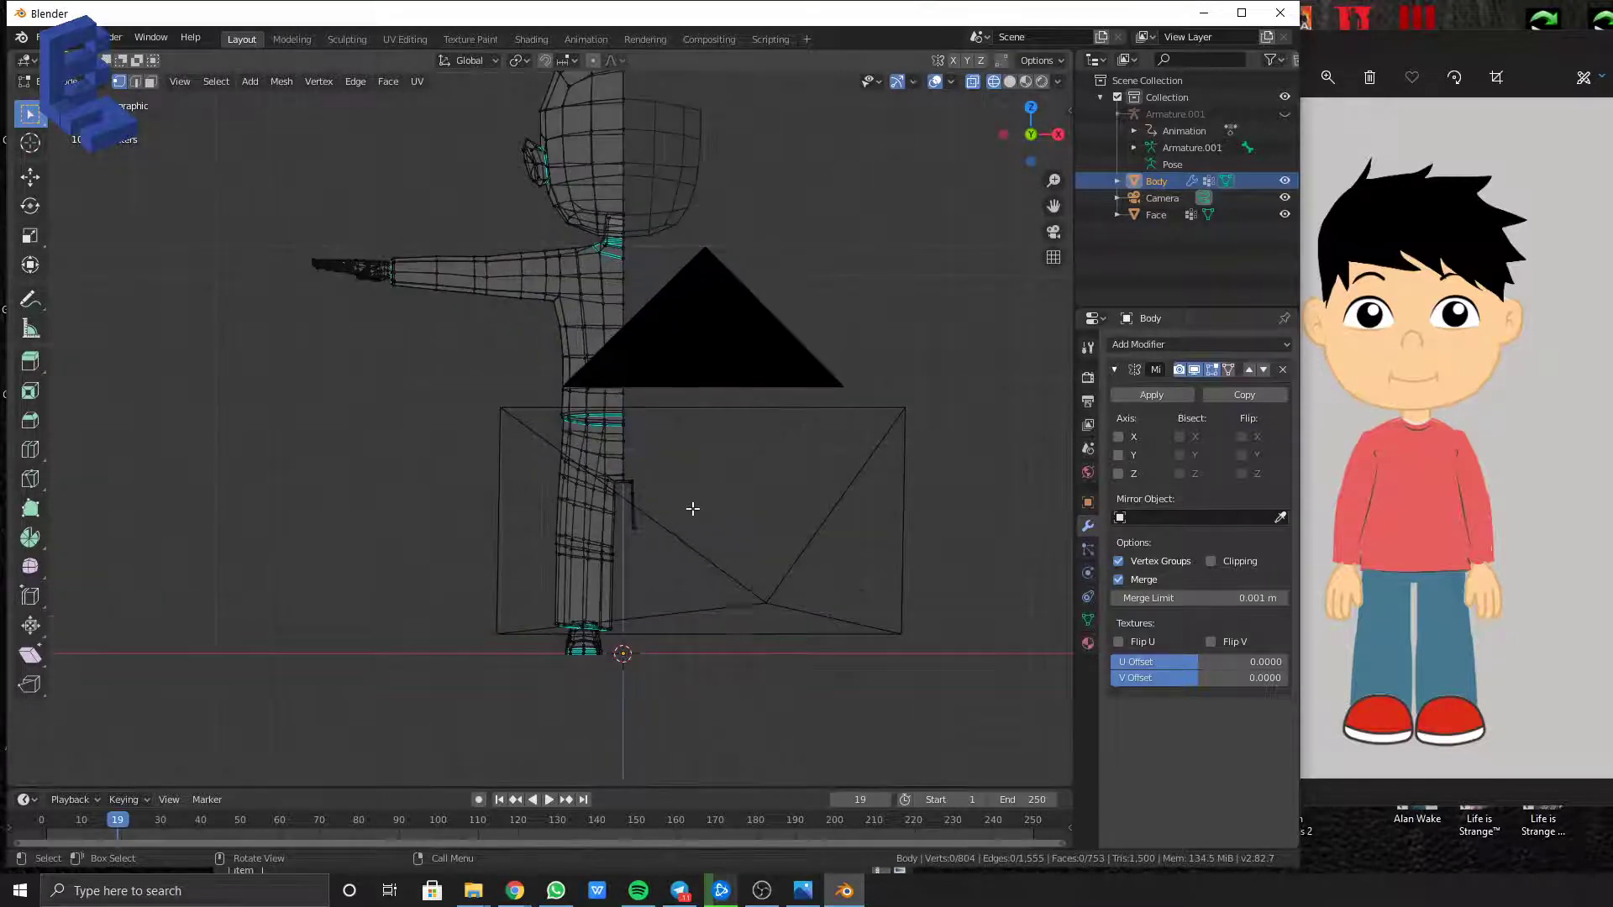
drag(743, 609, 631, 412)
key(x)
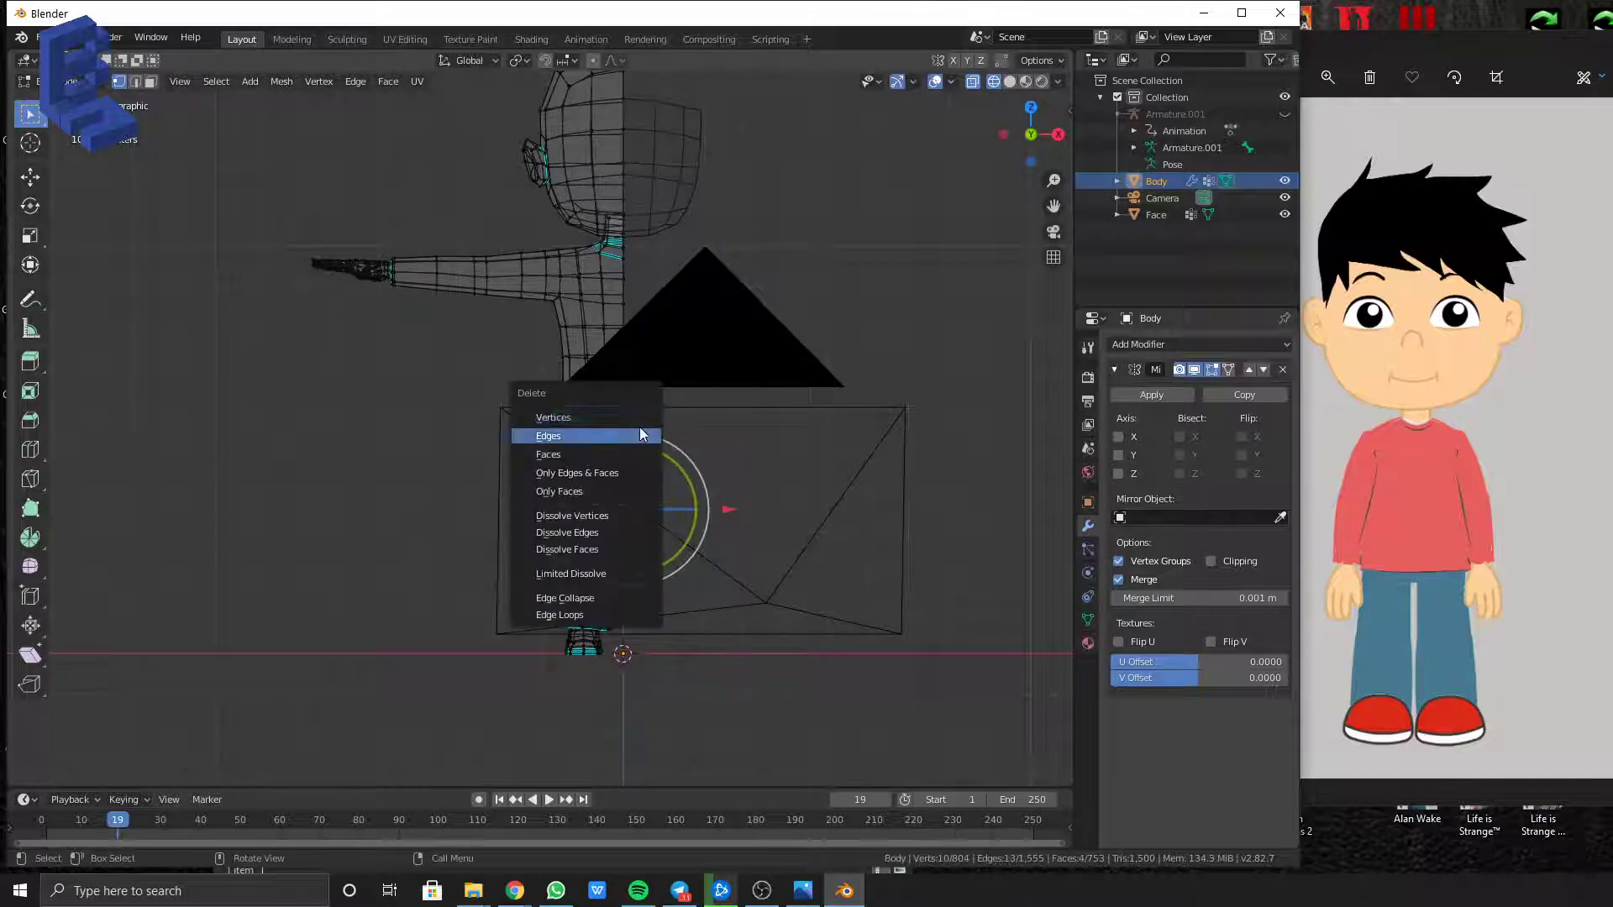
click(638, 422)
scroll(636, 419, down, 2)
scroll(636, 419, up, 3)
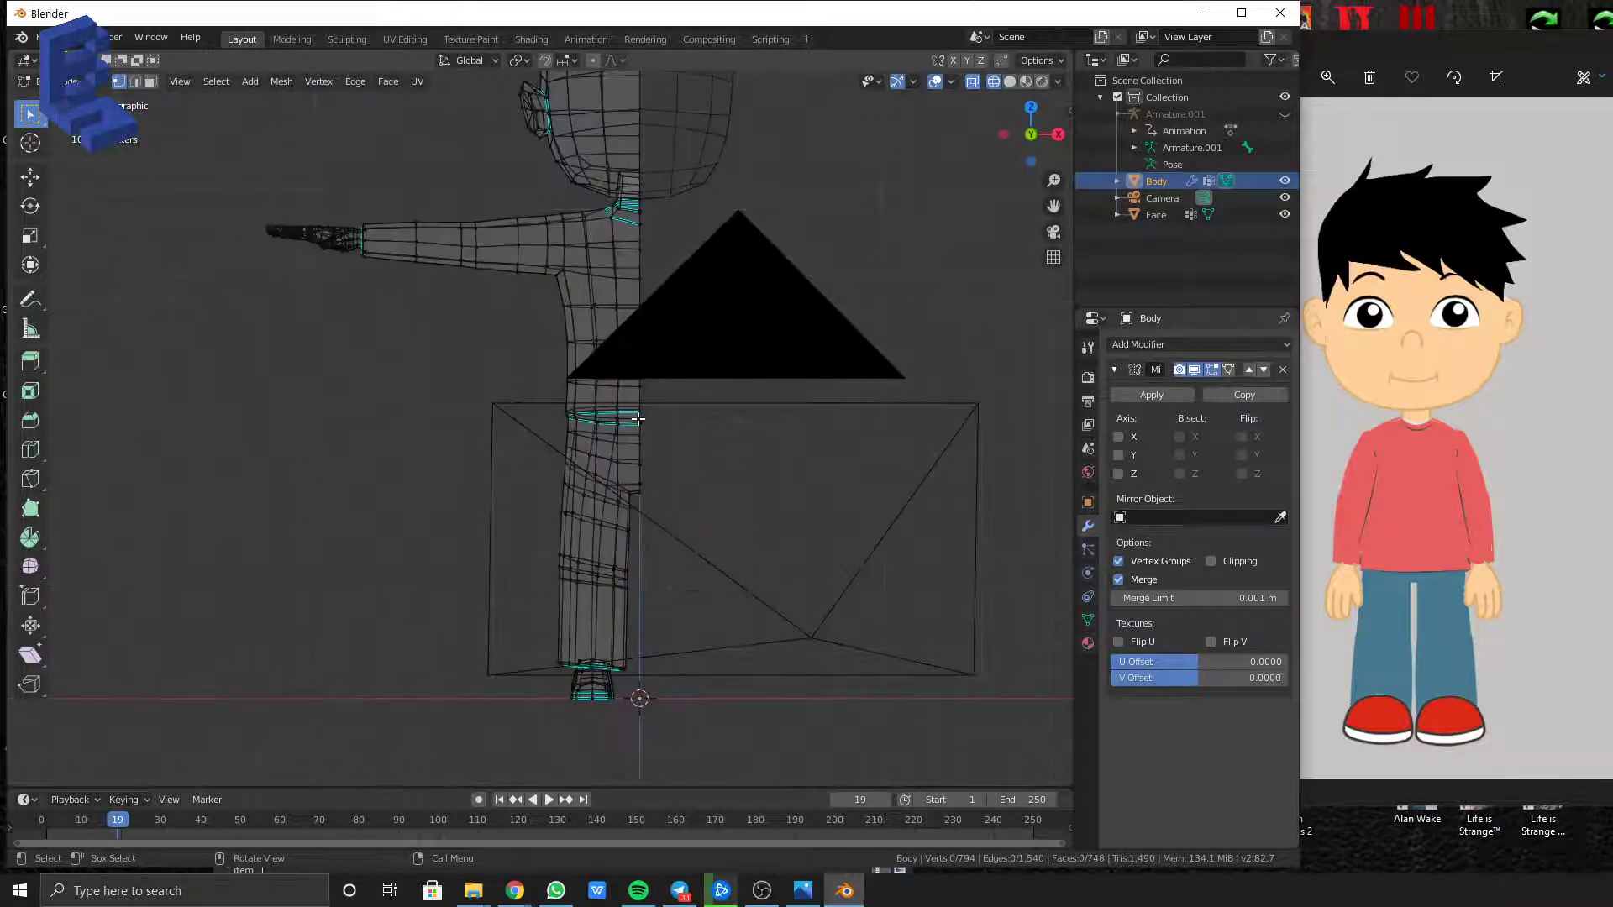
scroll(636, 419, down, 2)
key(Tab)
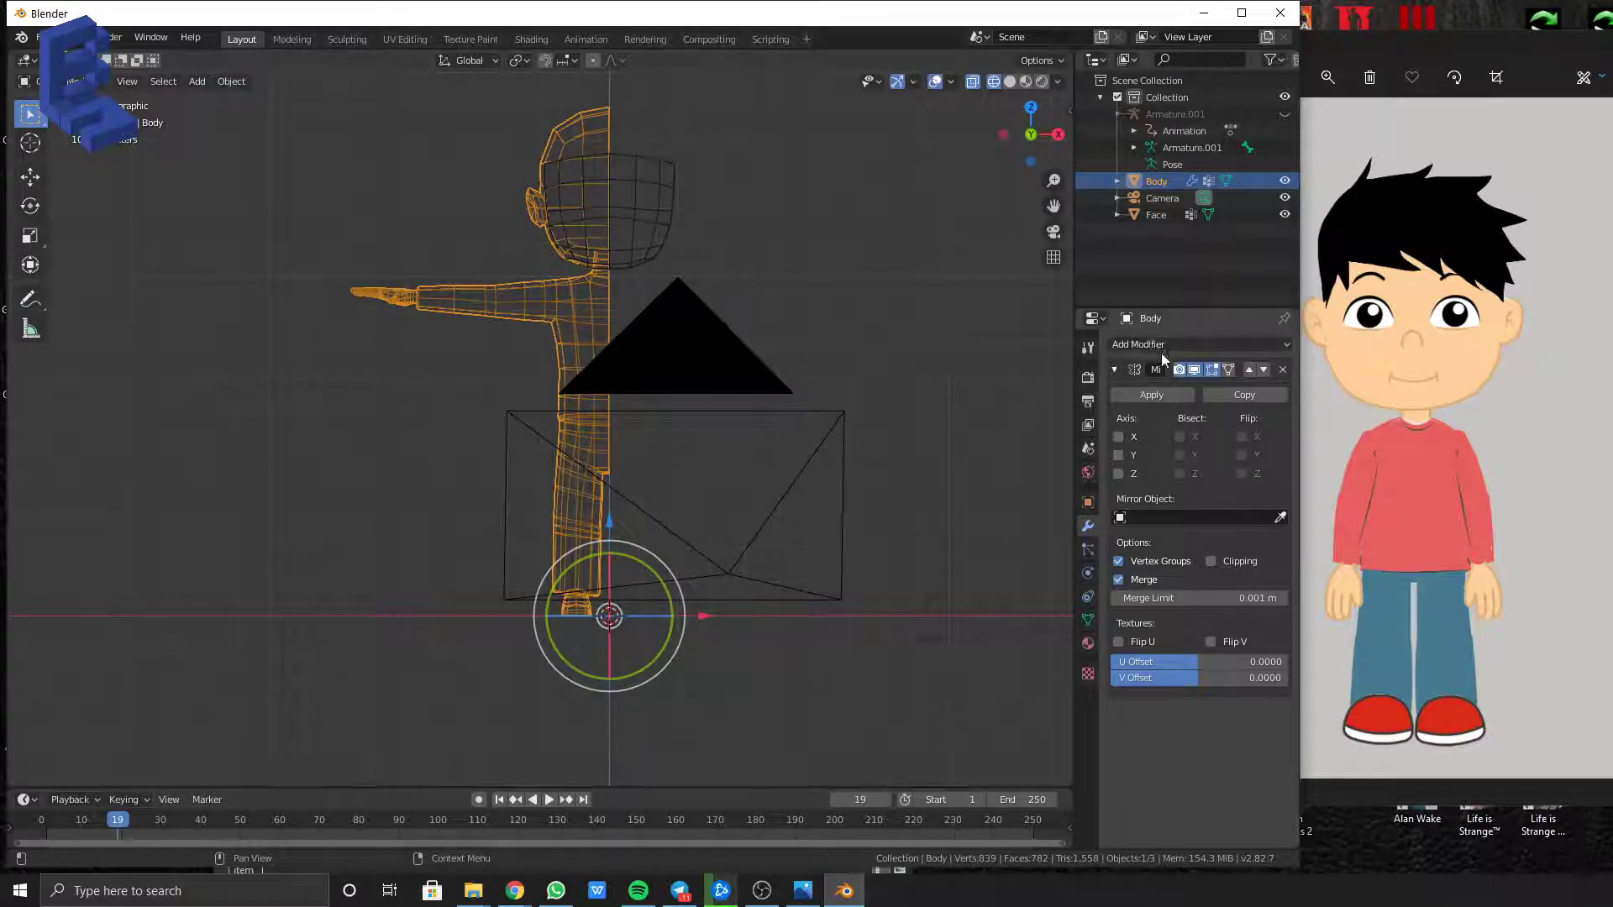
Enable the Mirror modifier's X axis and check the mirrored Body in Material Preview display
click(1123, 435)
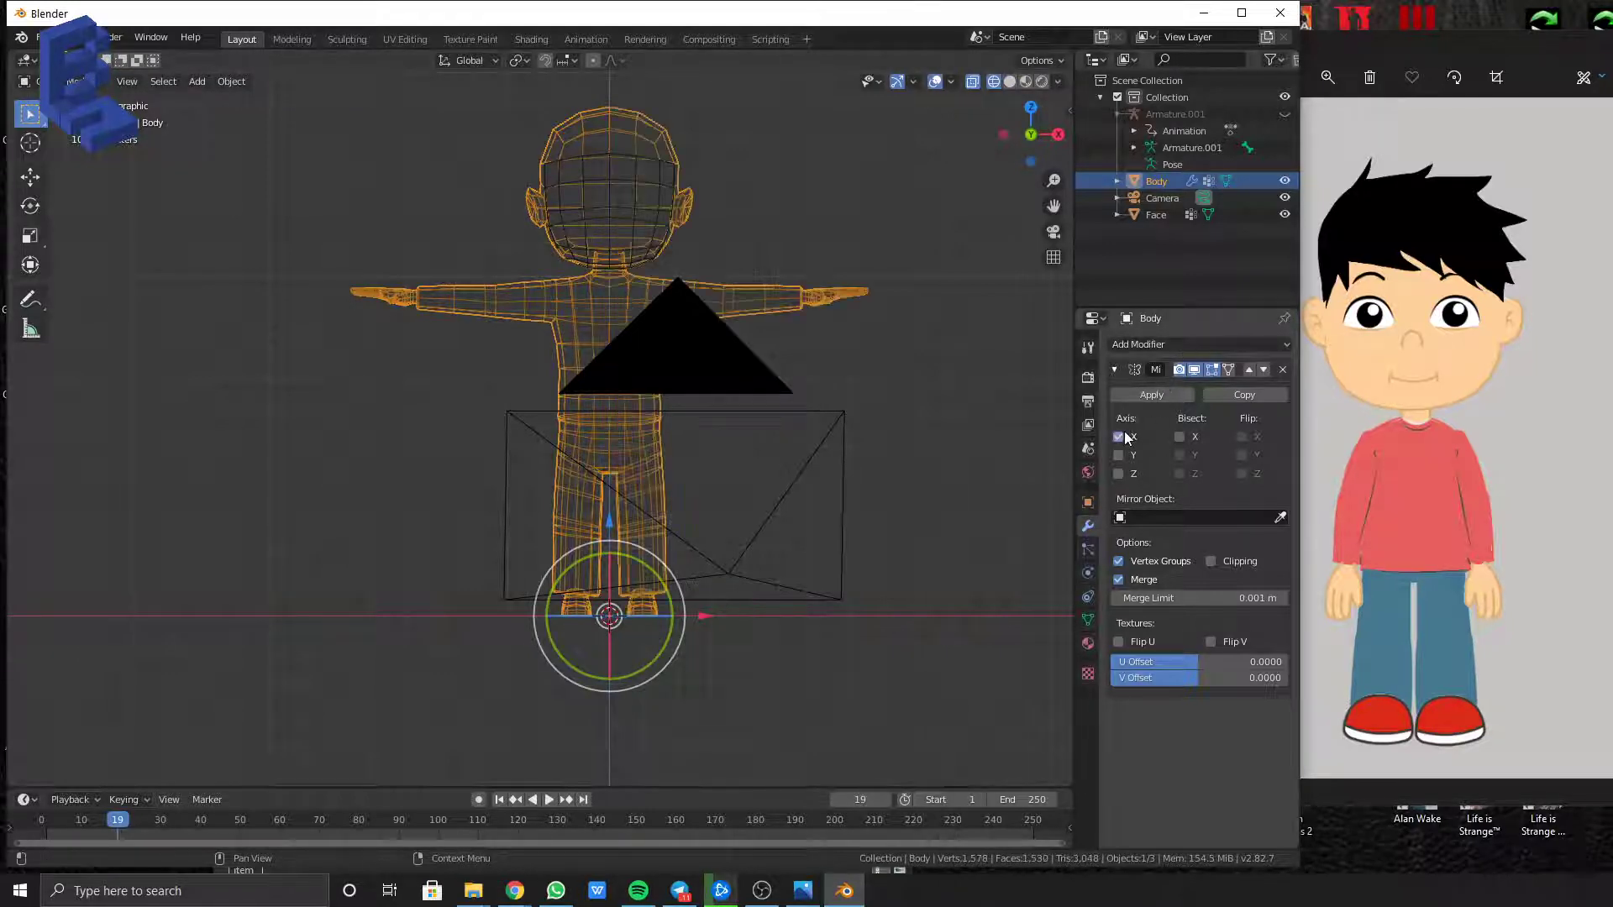
middle_drag(896, 404, 763, 407)
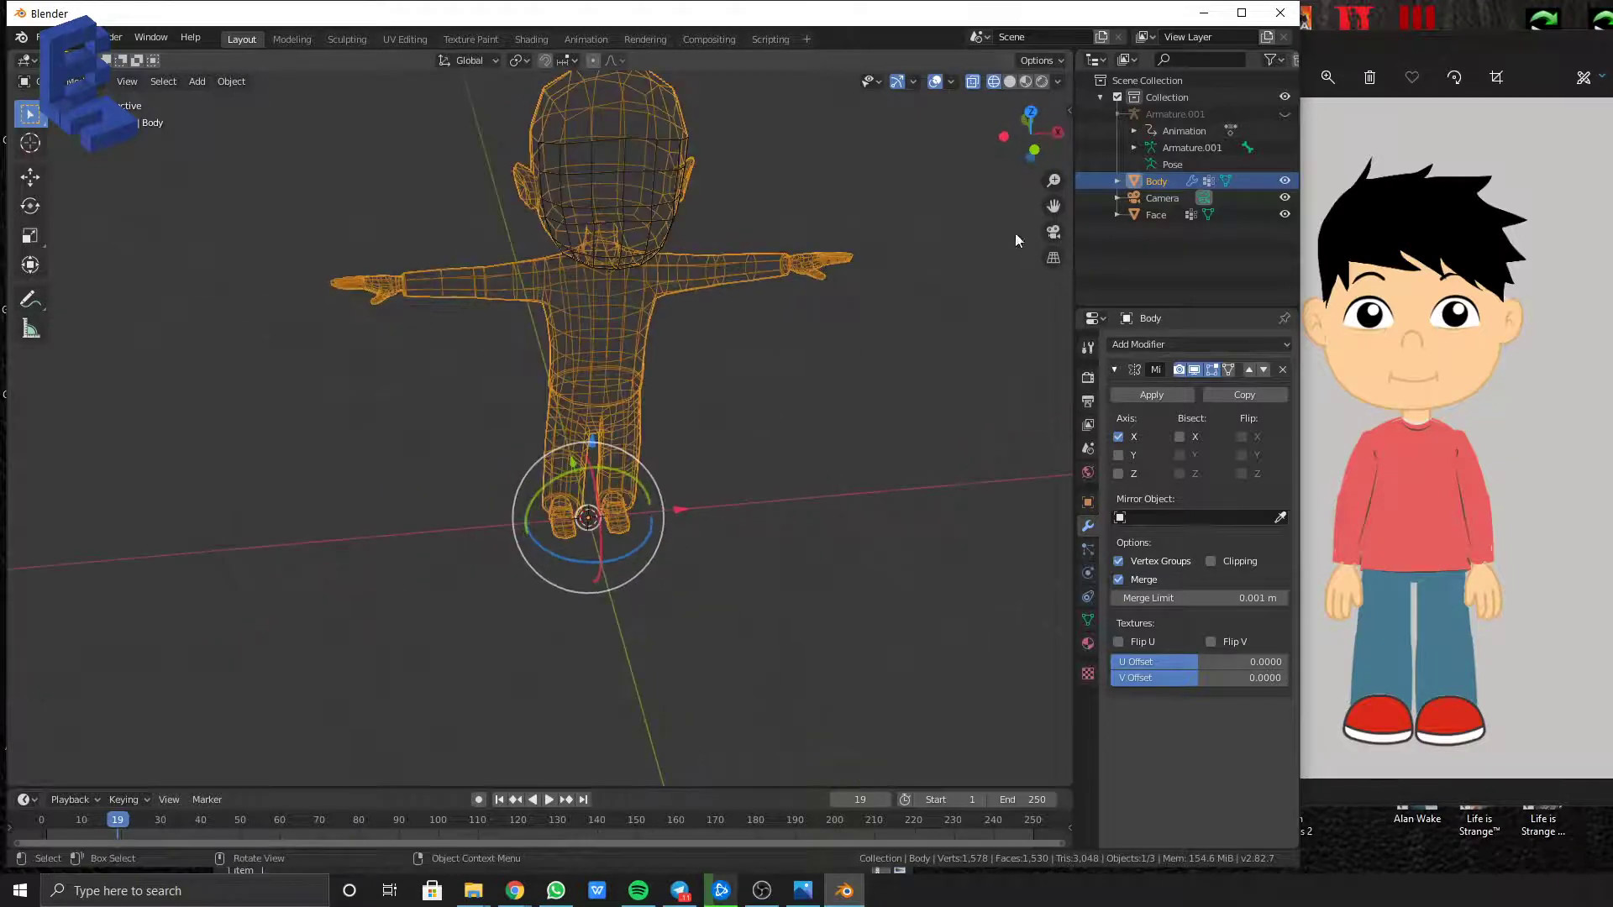
click(1024, 82)
mouse_move(844, 265)
middle_down()
mouse_move(750, 219)
mouse_move(698, 309)
mouse_move(727, 343)
mouse_move(569, 356)
mouse_move(607, 402)
mouse_move(783, 346)
mouse_move(645, 346)
middle_up()
mouse_move(718, 577)
middle_down()
mouse_move(692, 561)
mouse_move(727, 571)
middle_up()
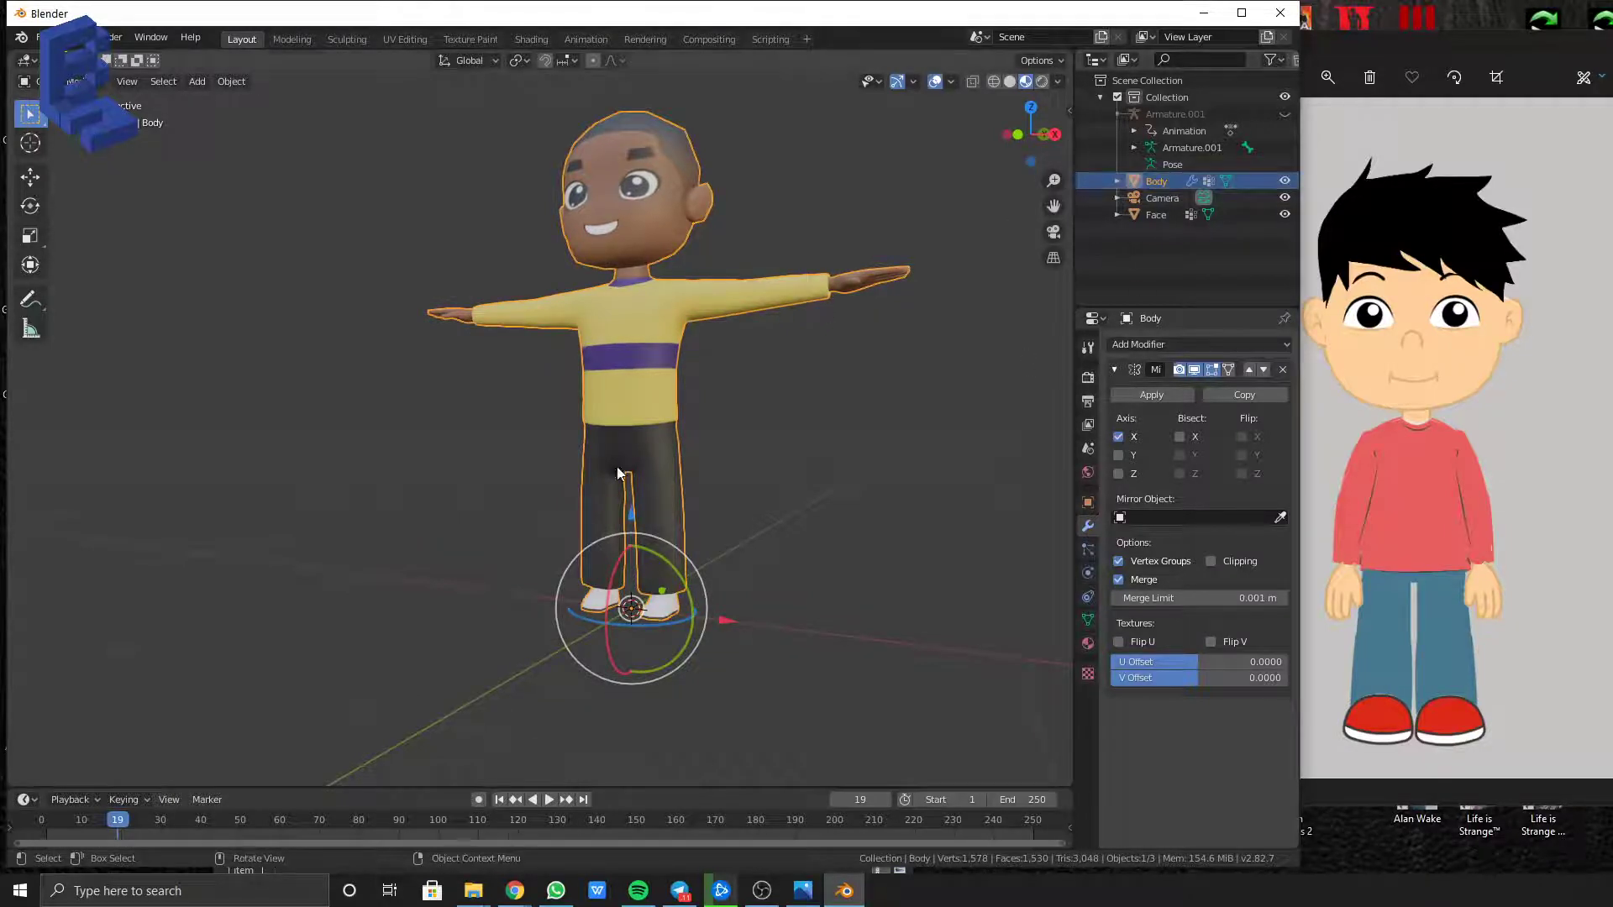
Open the Body's mesh in wireframe Edit Mode at the shoe and turn off the Mirror modifier's viewport display
key(Tab)
scroll(595, 584, up, 3)
key(KP_1)
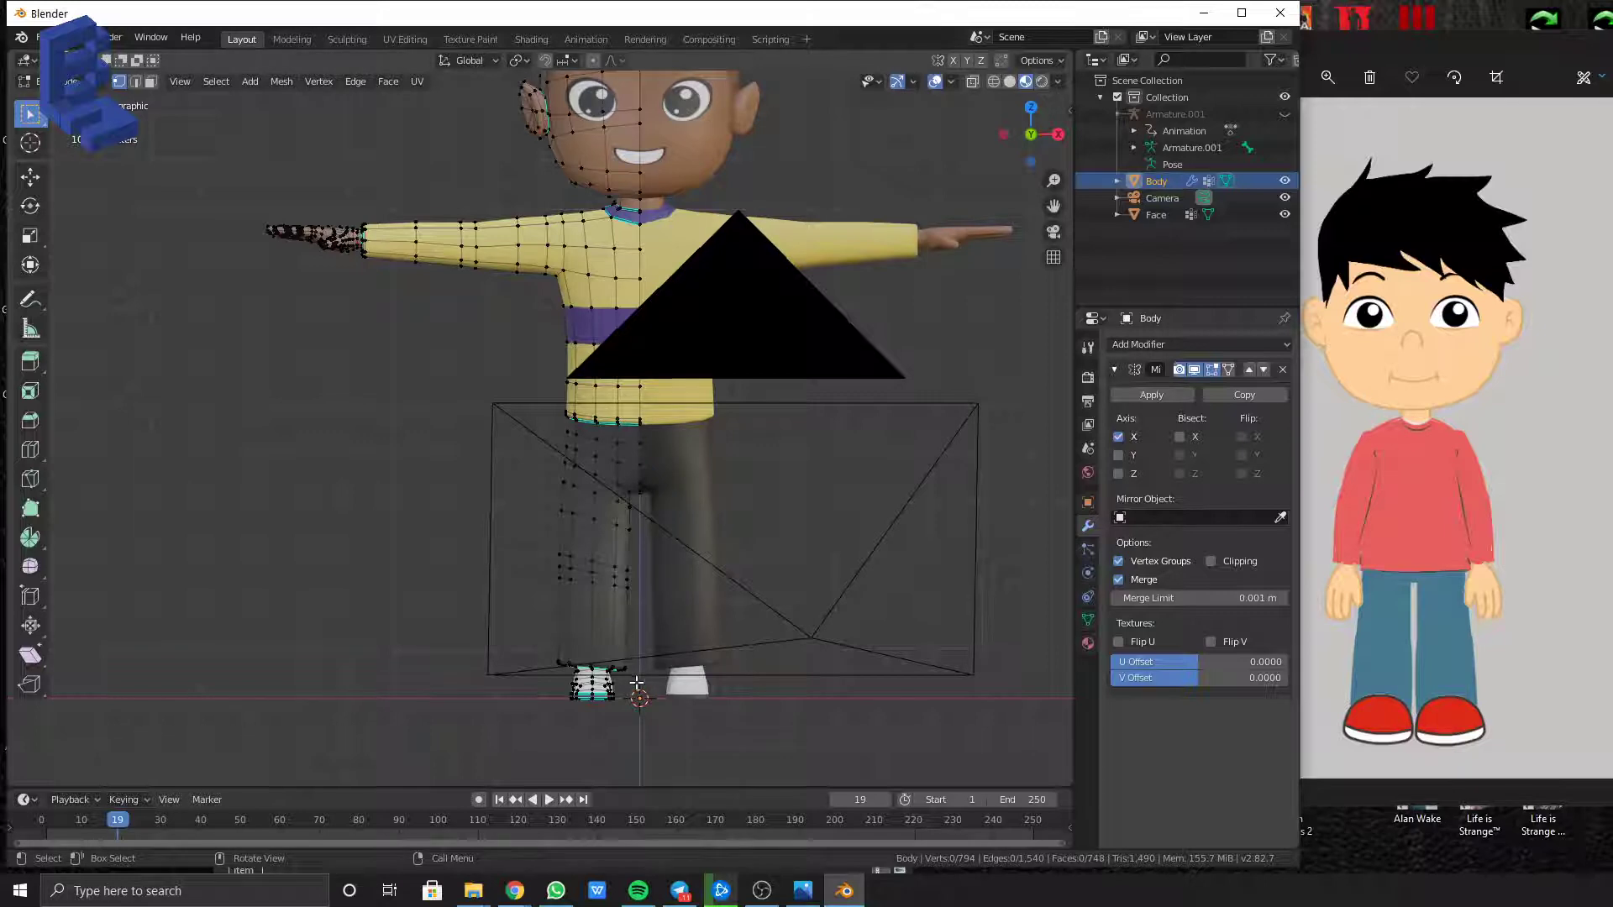
shift+middle_drag(655, 678, 693, 469)
scroll(830, 461, up, 4)
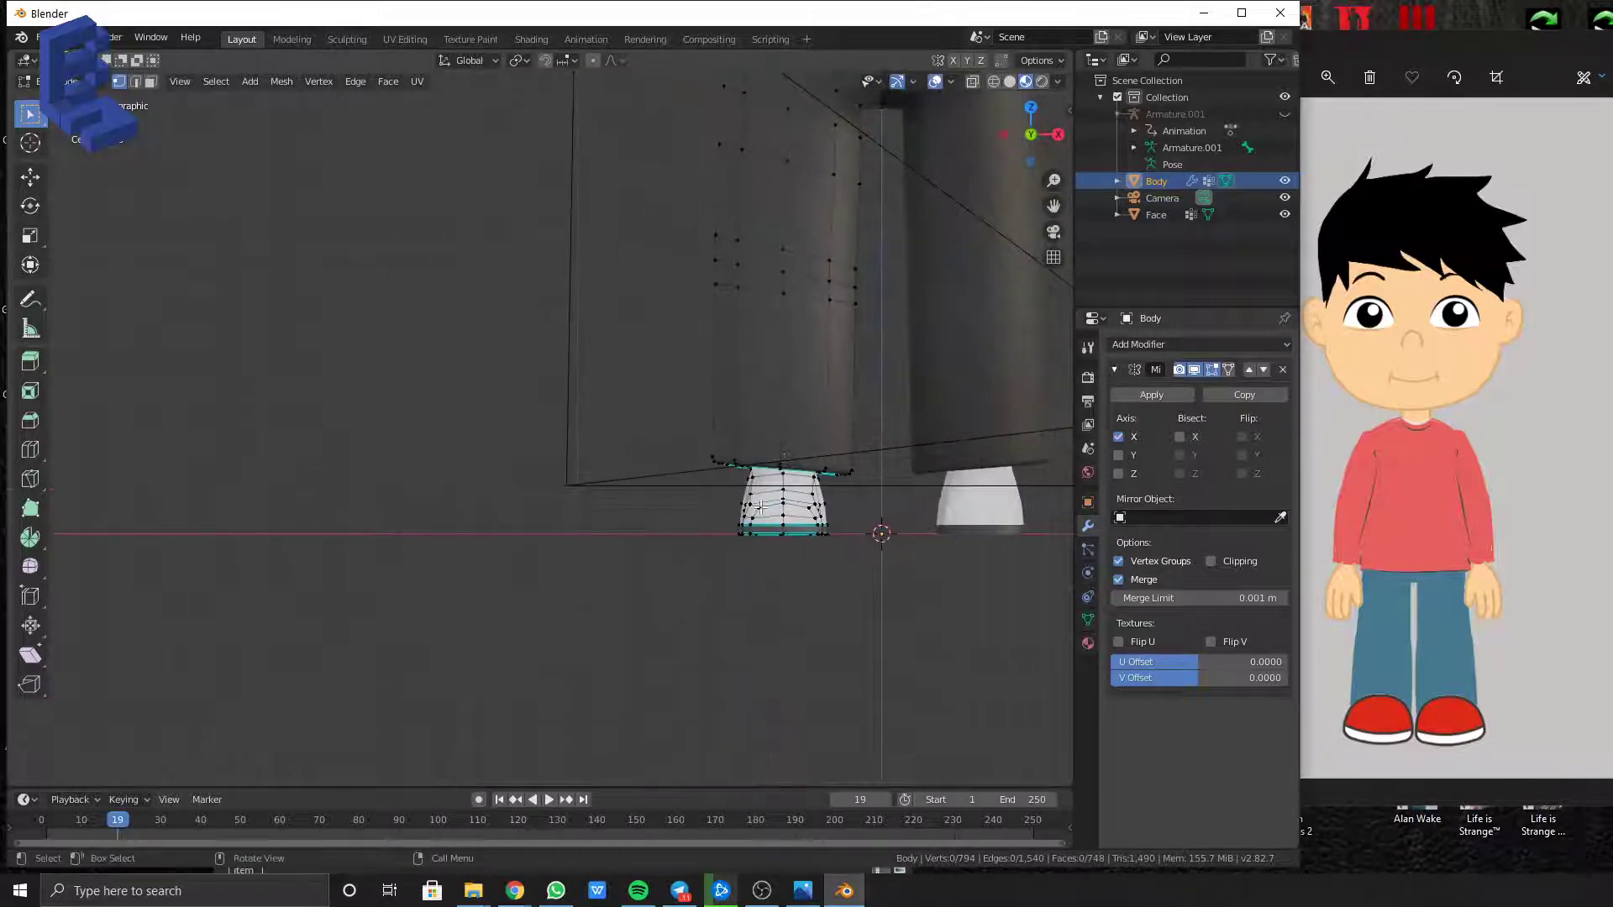
scroll(762, 507, up, 3)
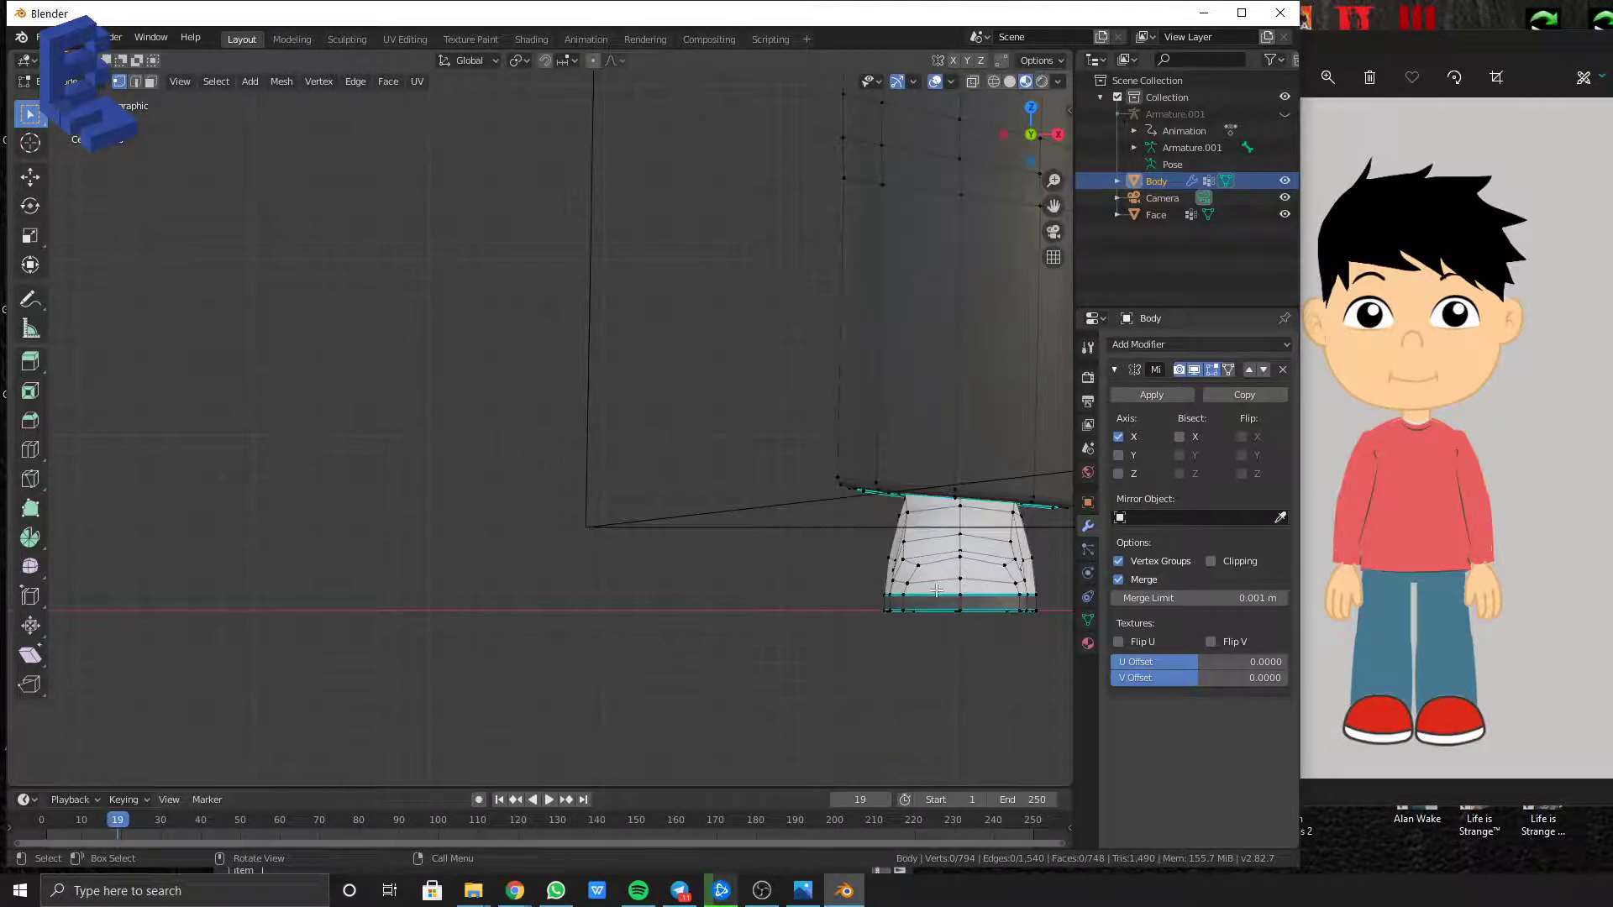
click(999, 83)
shift+middle_drag(786, 478, 643, 462)
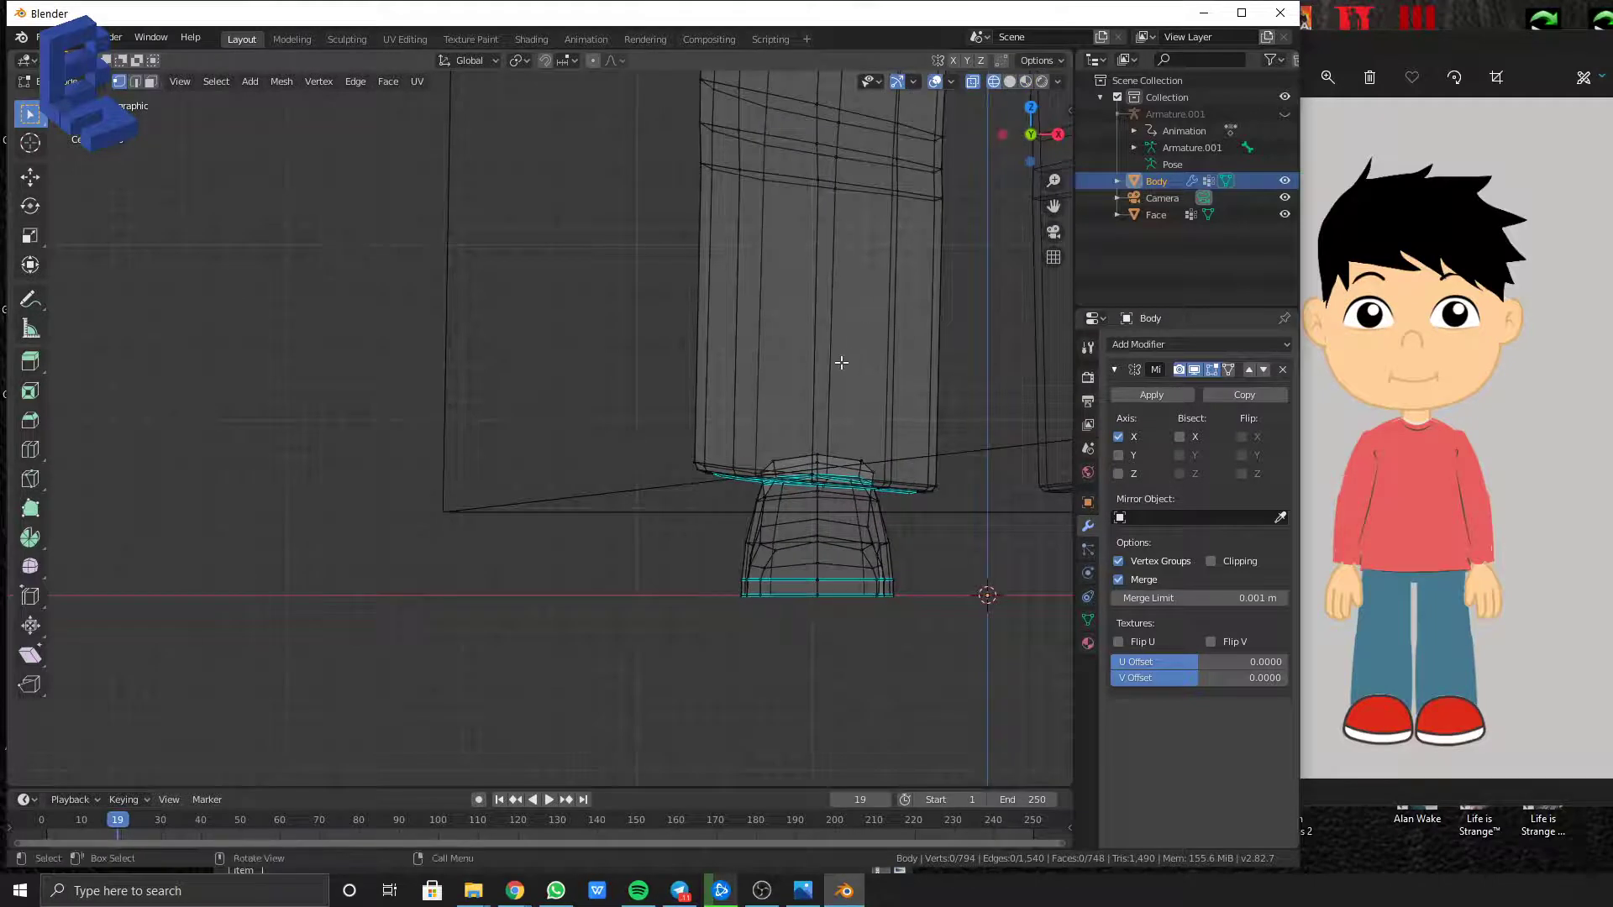
drag(931, 622, 672, 496)
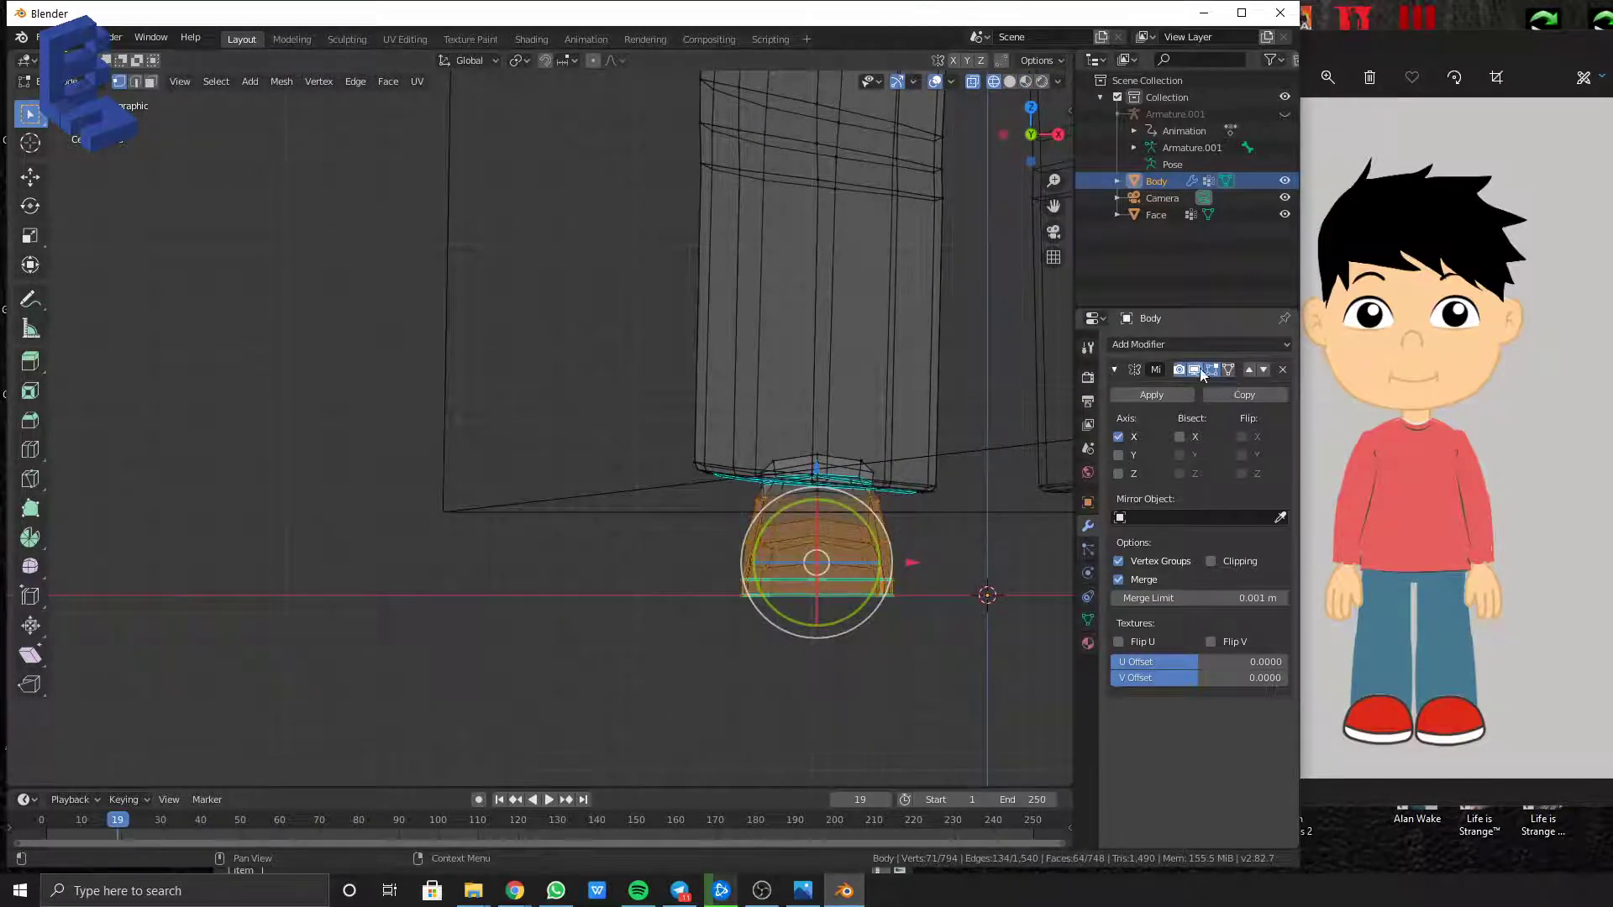
click(1199, 371)
click(886, 649)
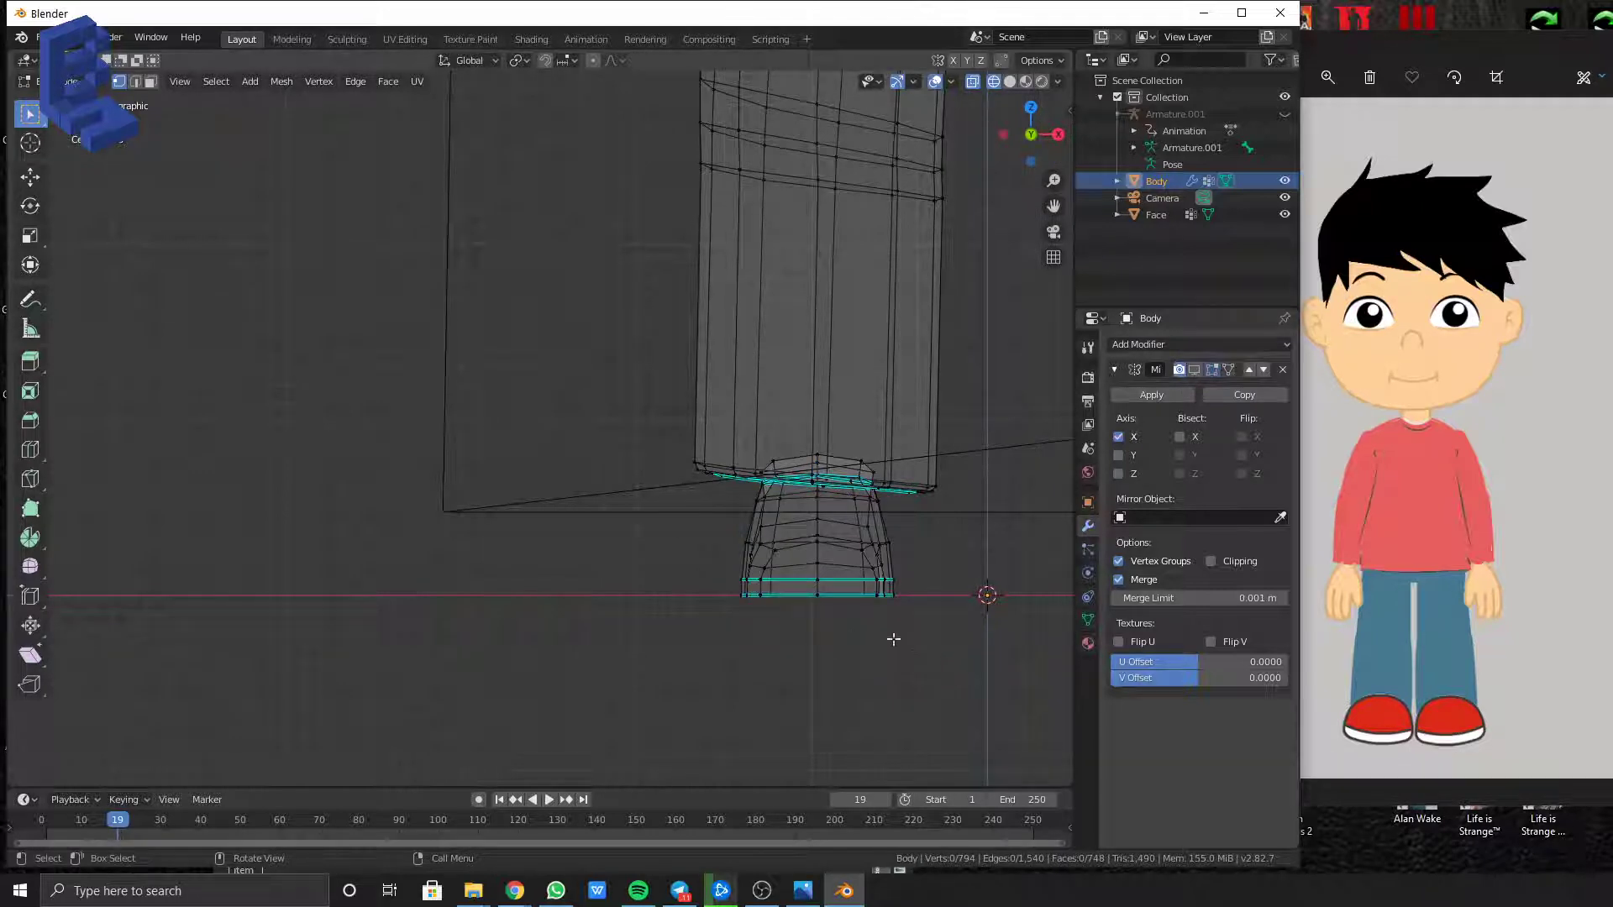
Select the whole linked shoe, scale it uniformly by about 1.37, and raise it about 0.0096 m to the ground line
drag(686, 515, 941, 661)
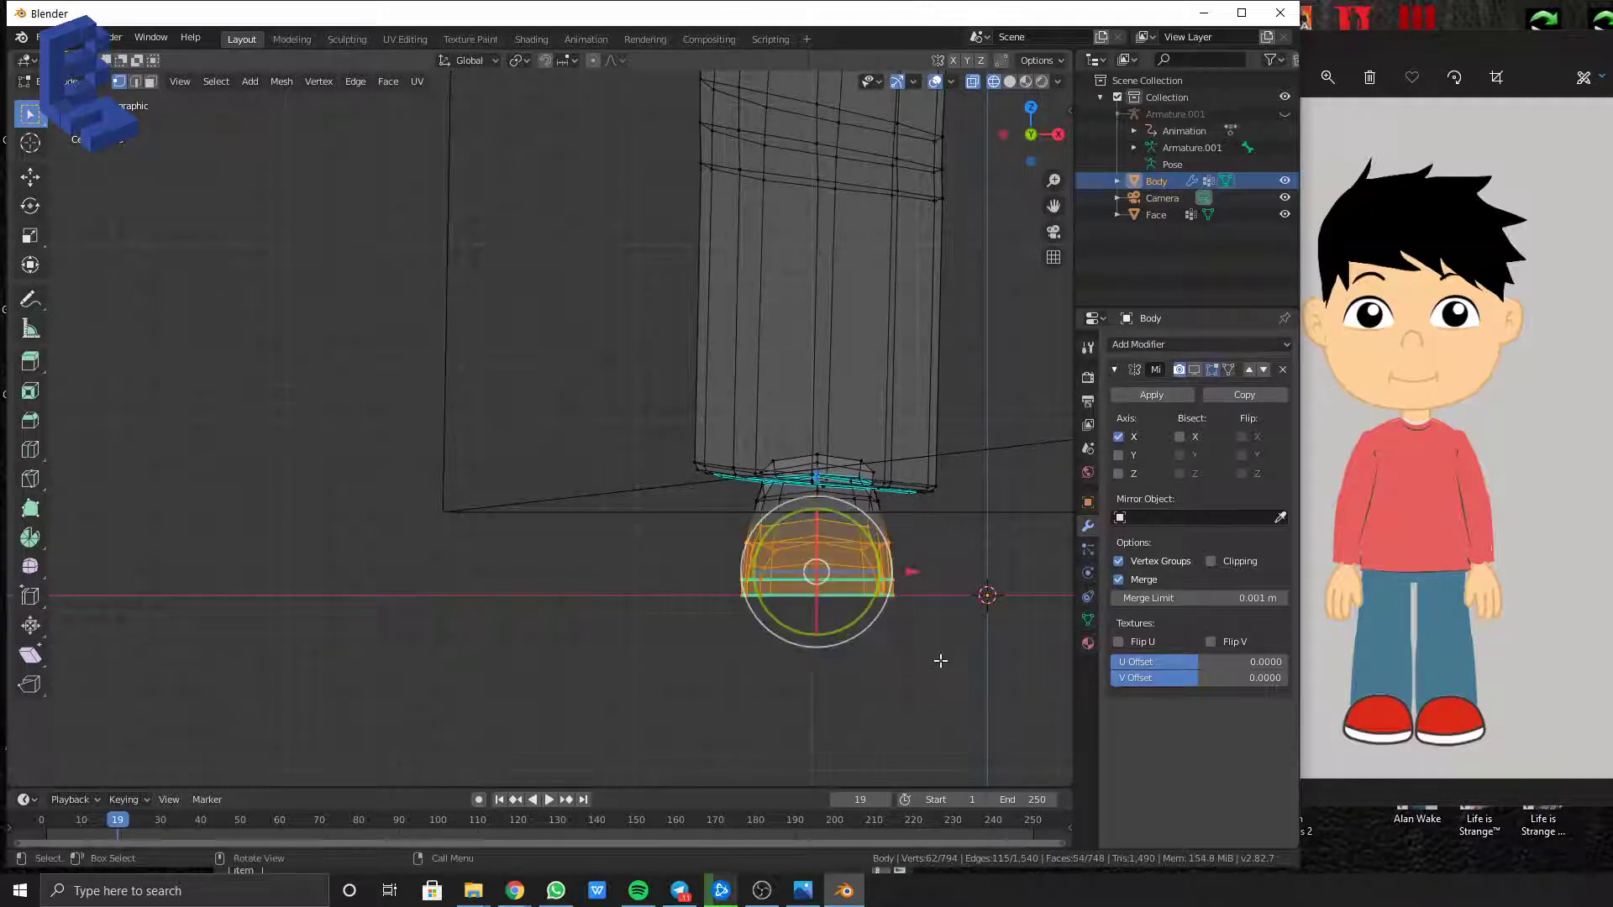
key(ctrl+l)
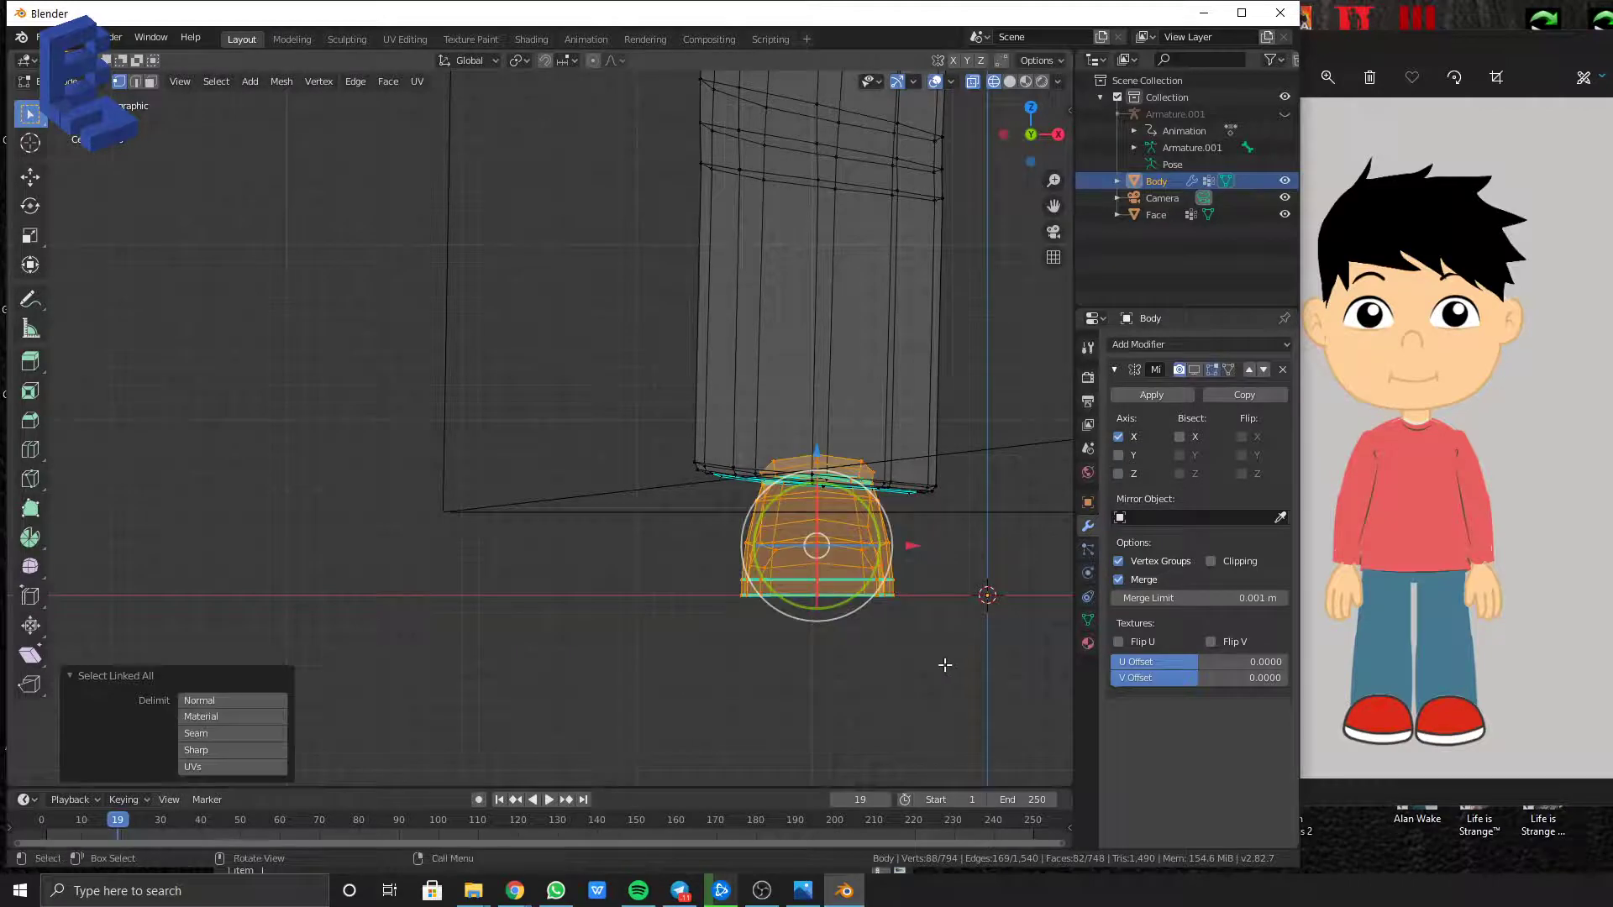
key(s)
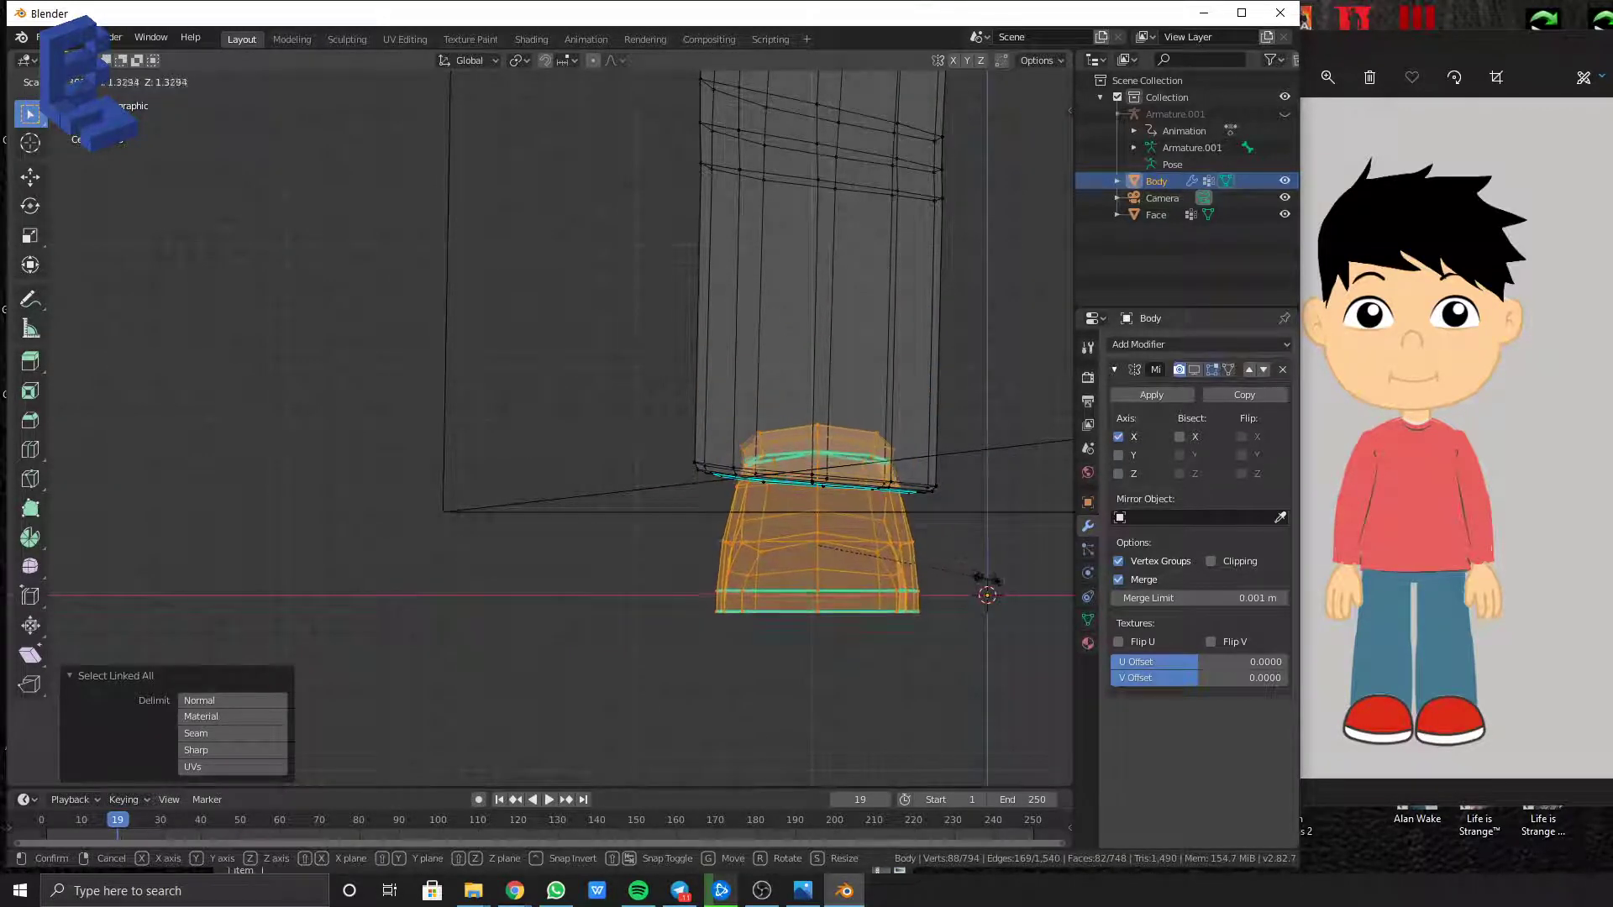
click(991, 582)
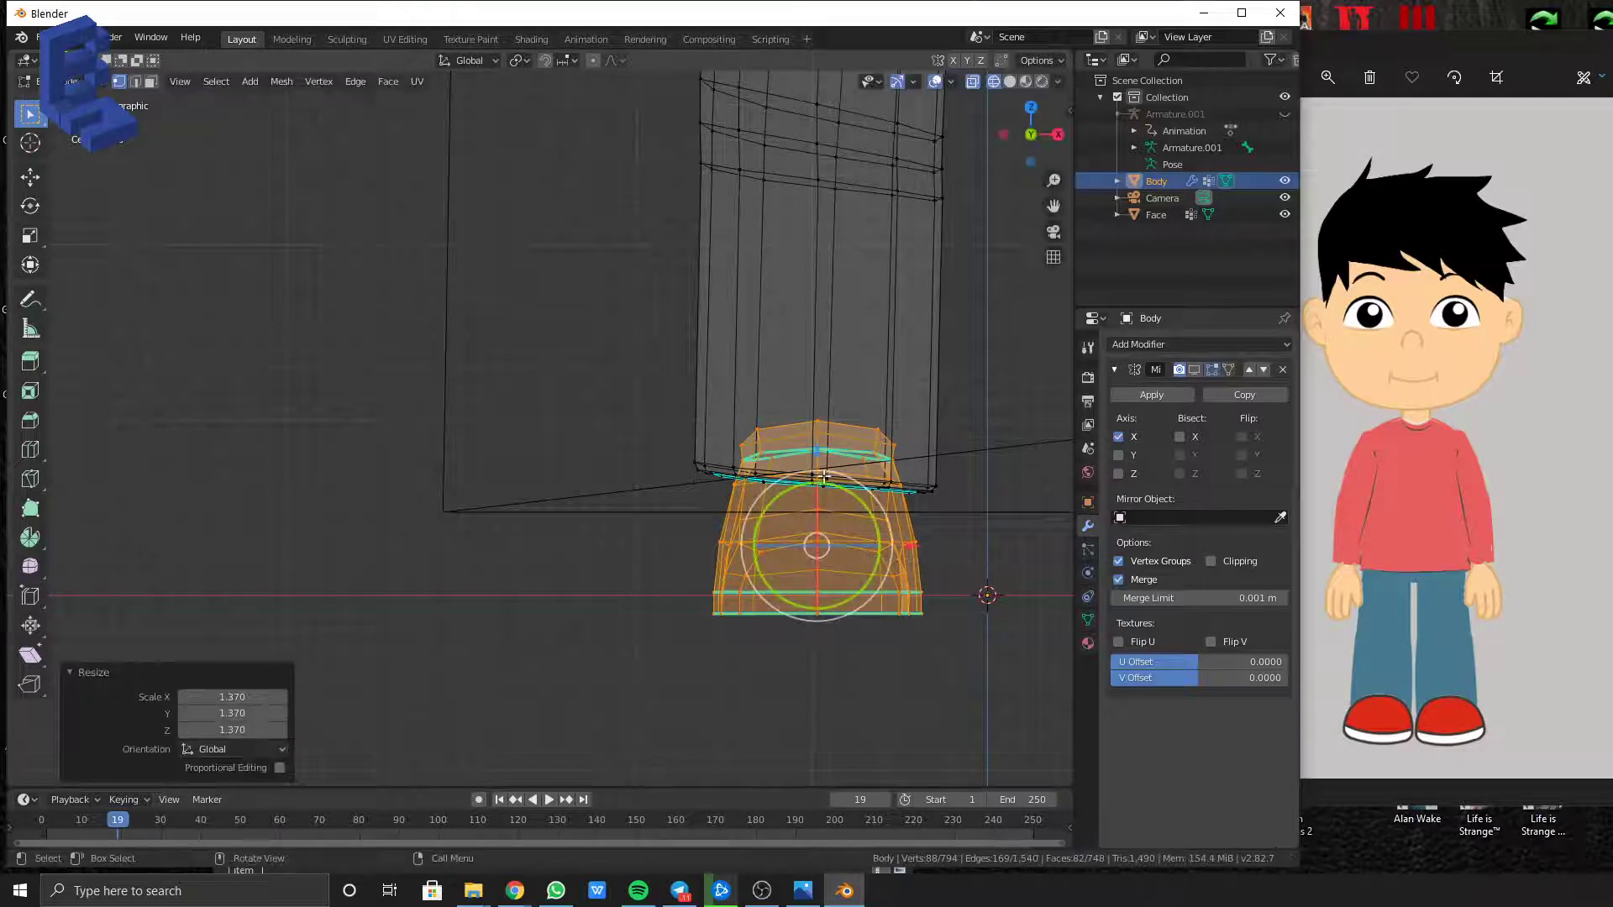
drag(815, 456, 817, 439)
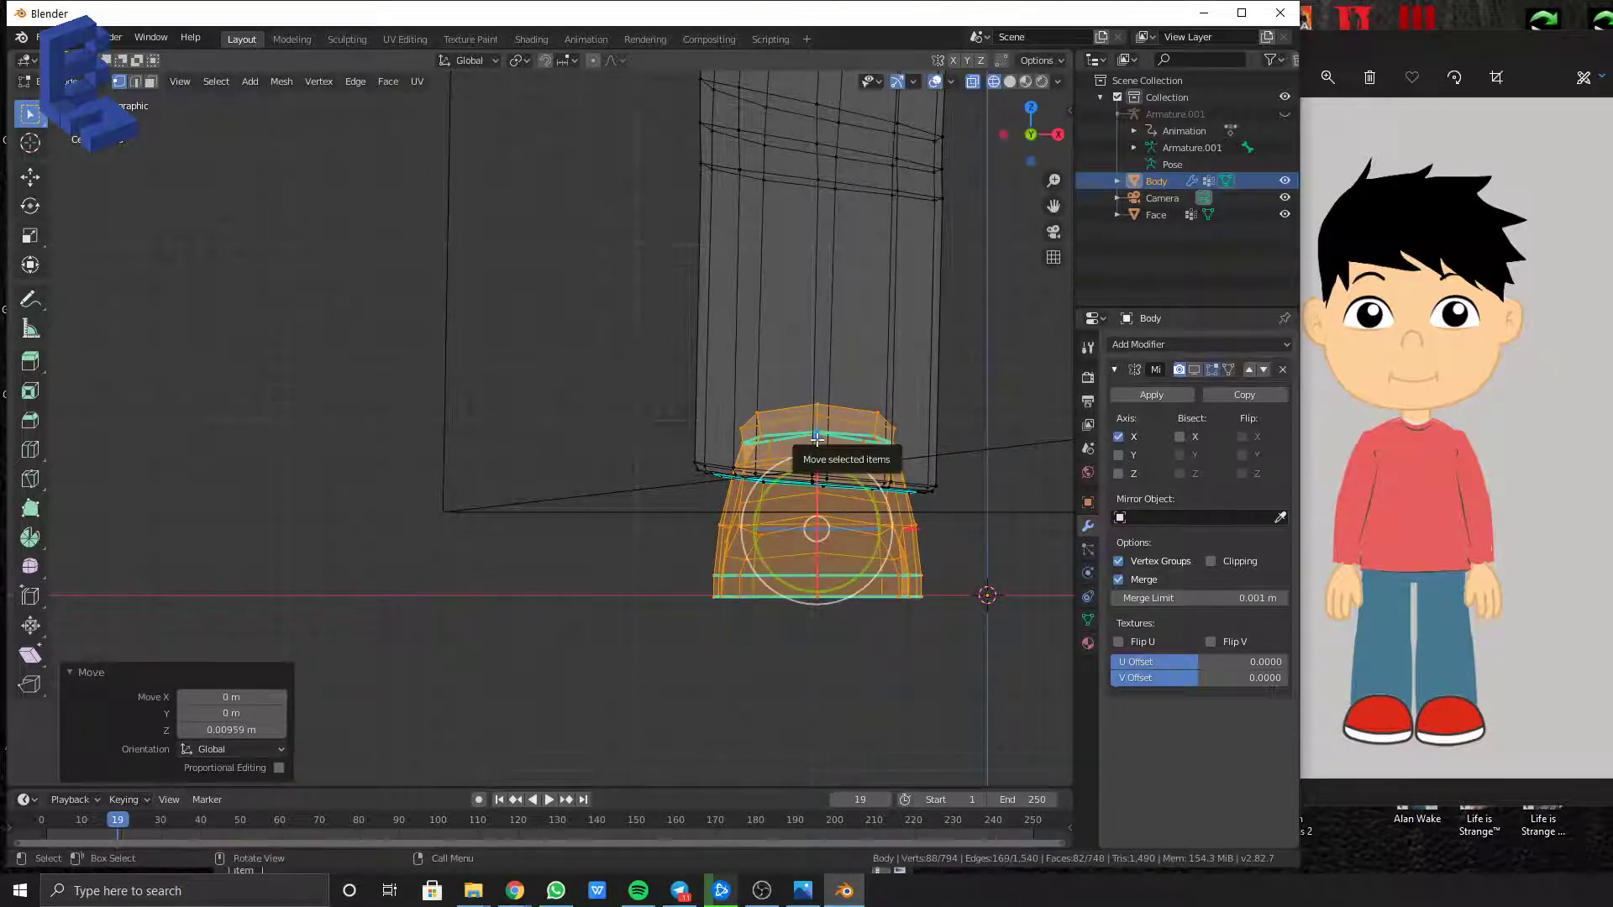
Scale the shoe's height by about 0.8 along Z and lower it about 0.0072 m onto the ground line
key(s)
key(z)
click(818, 456)
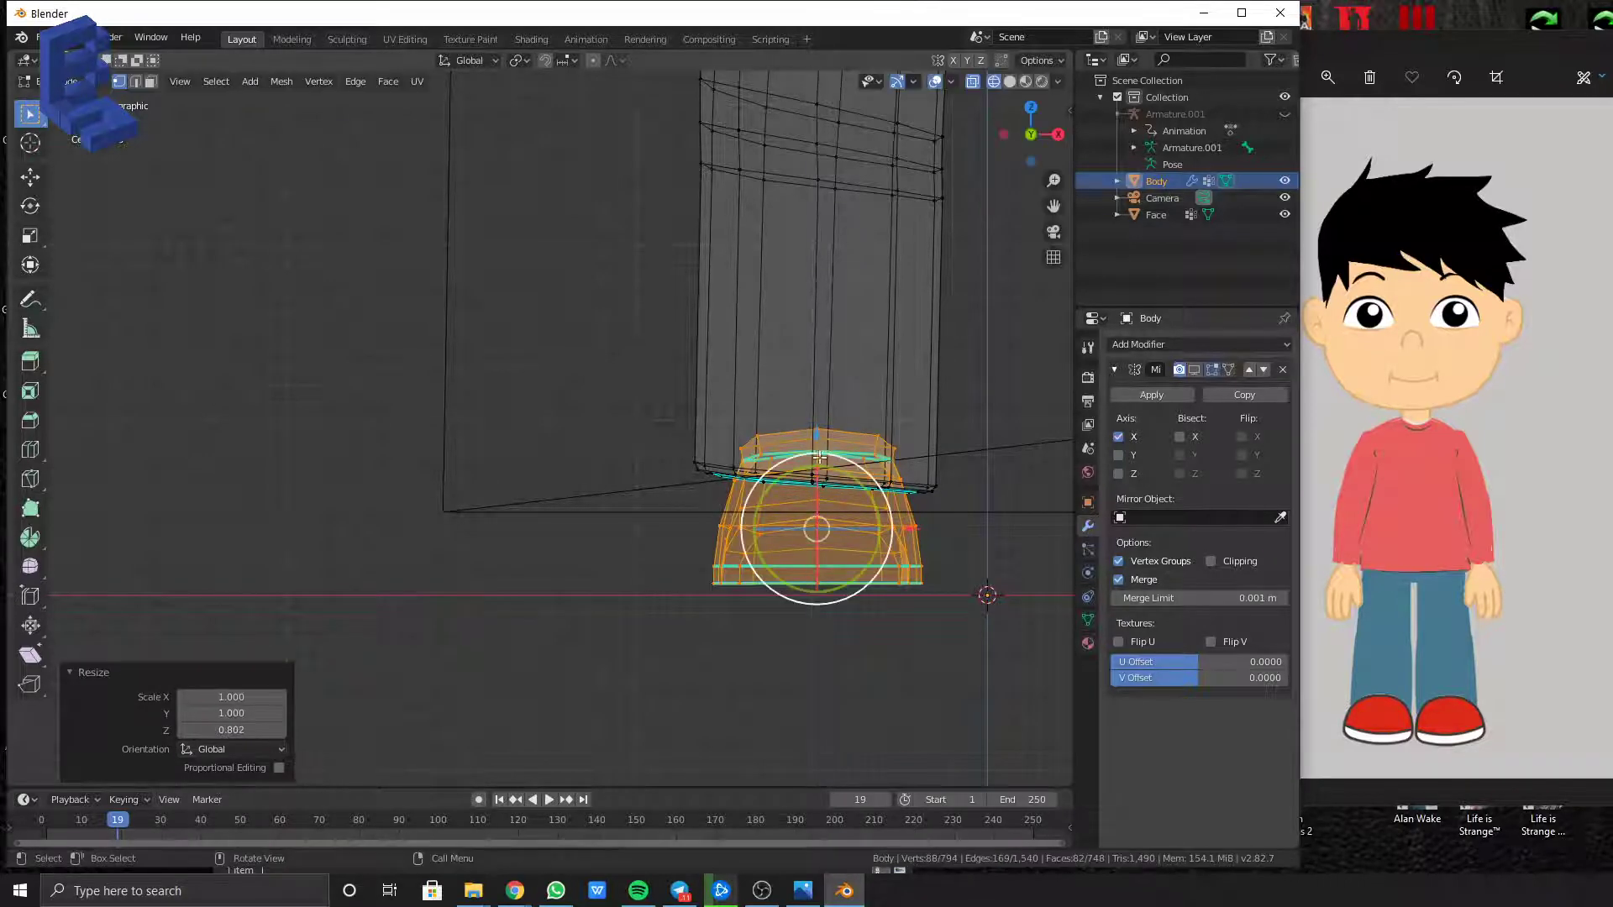
drag(814, 441, 813, 451)
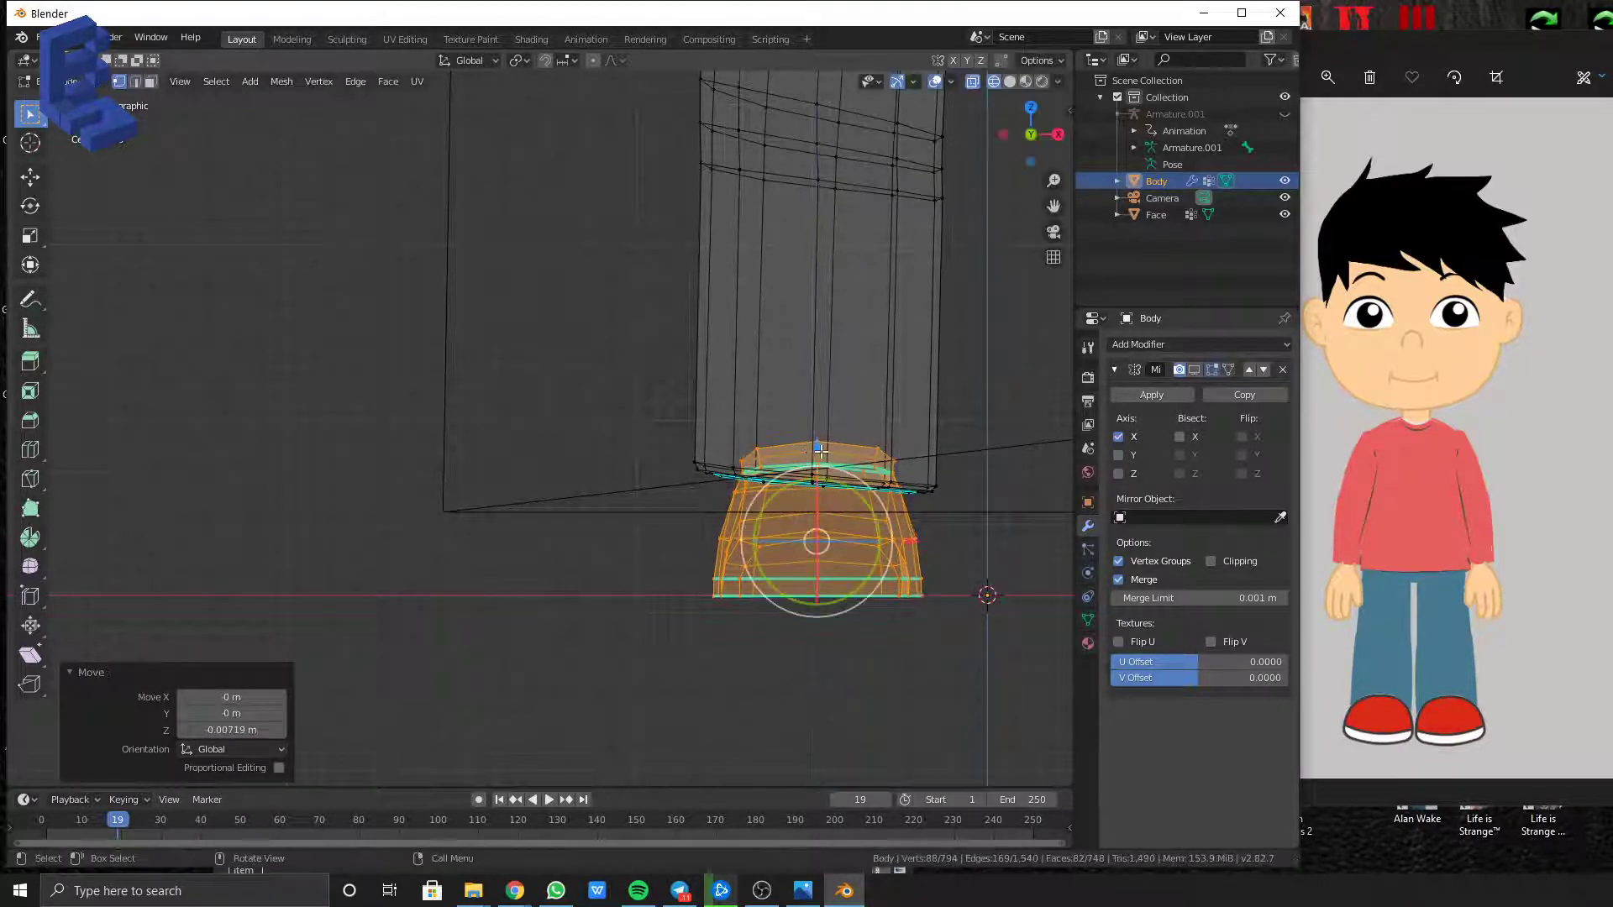
scroll(828, 466, down, 6)
scroll(670, 362, up, 1)
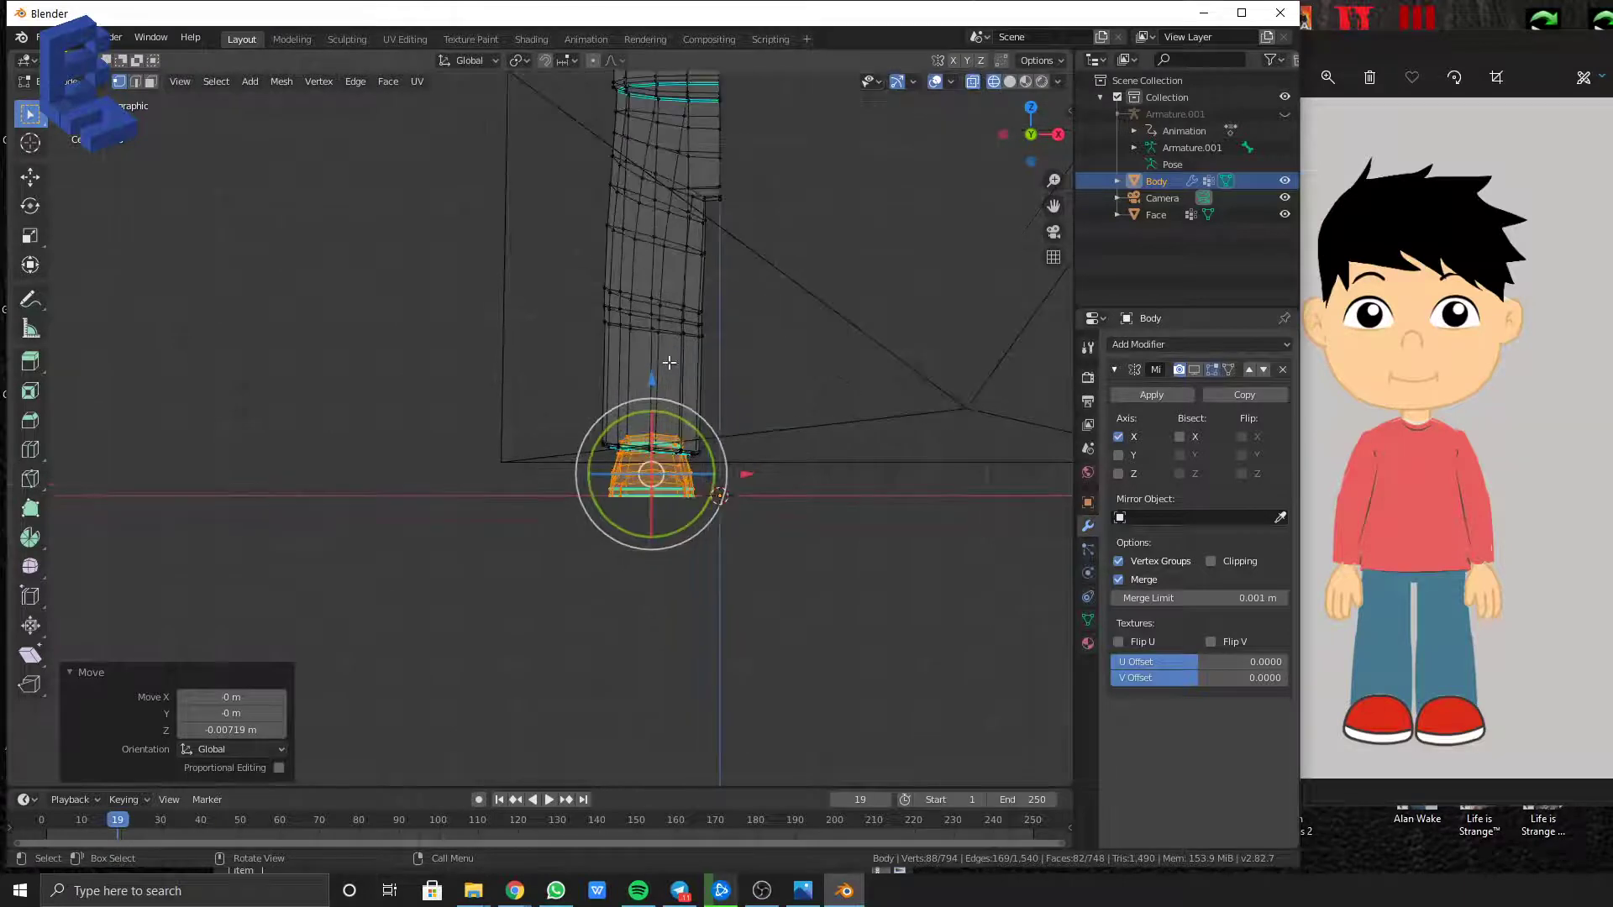
Move the trouser leg's knee edge loops slightly up and toward the body's centre line, and leave Edit Mode
shift+middle_drag(712, 318, 659, 427)
drag(526, 385, 688, 460)
scroll(688, 460, up, 2)
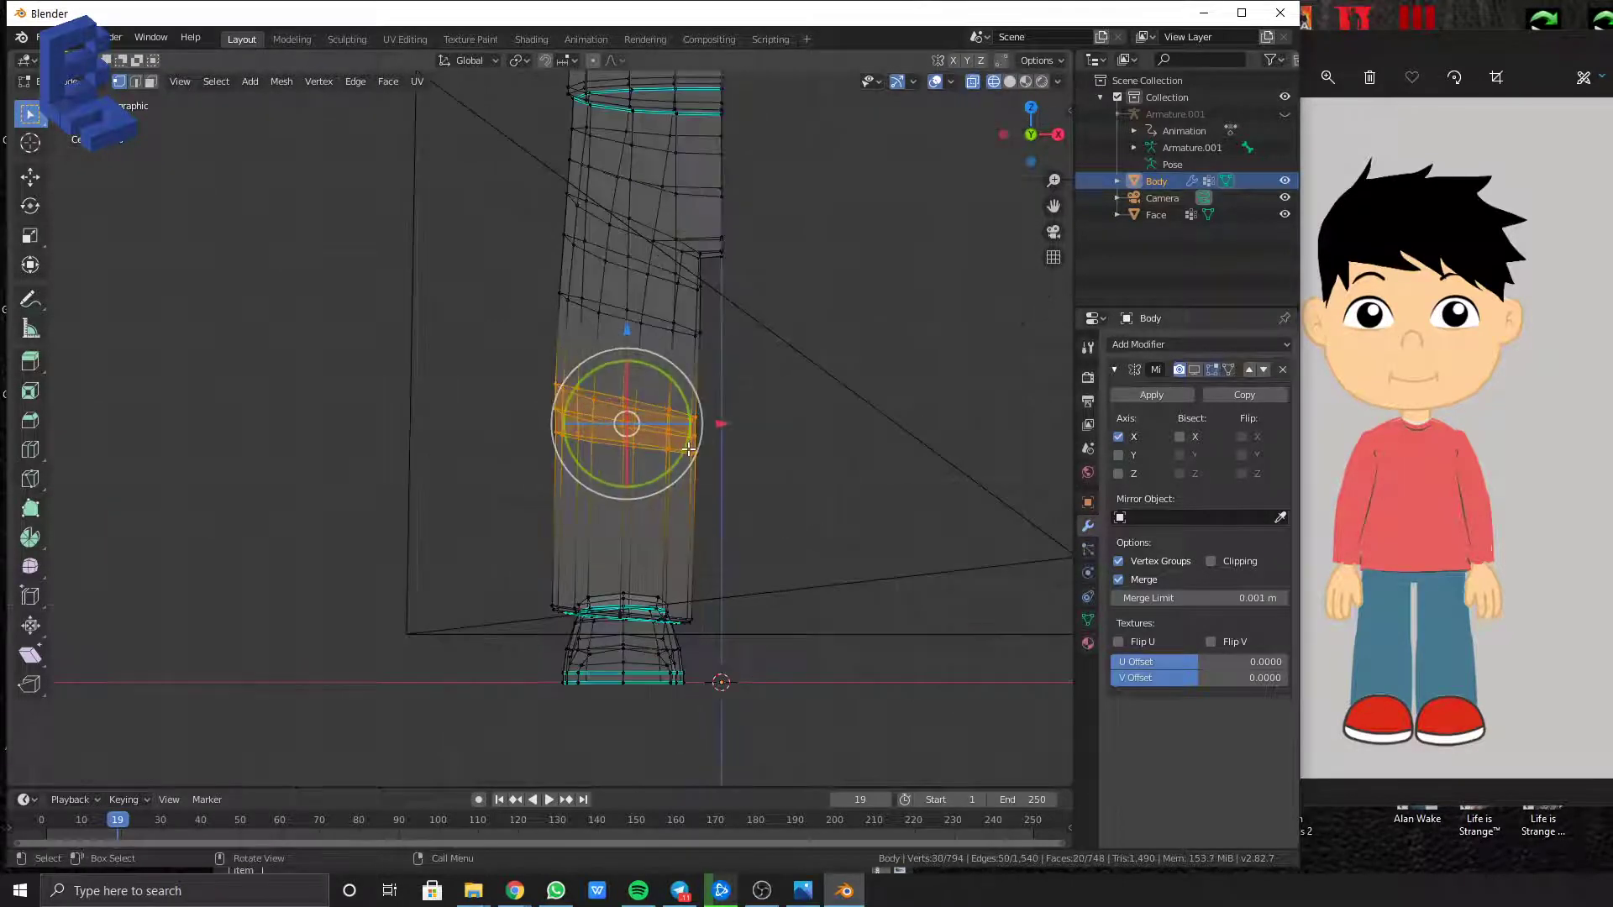
key(g)
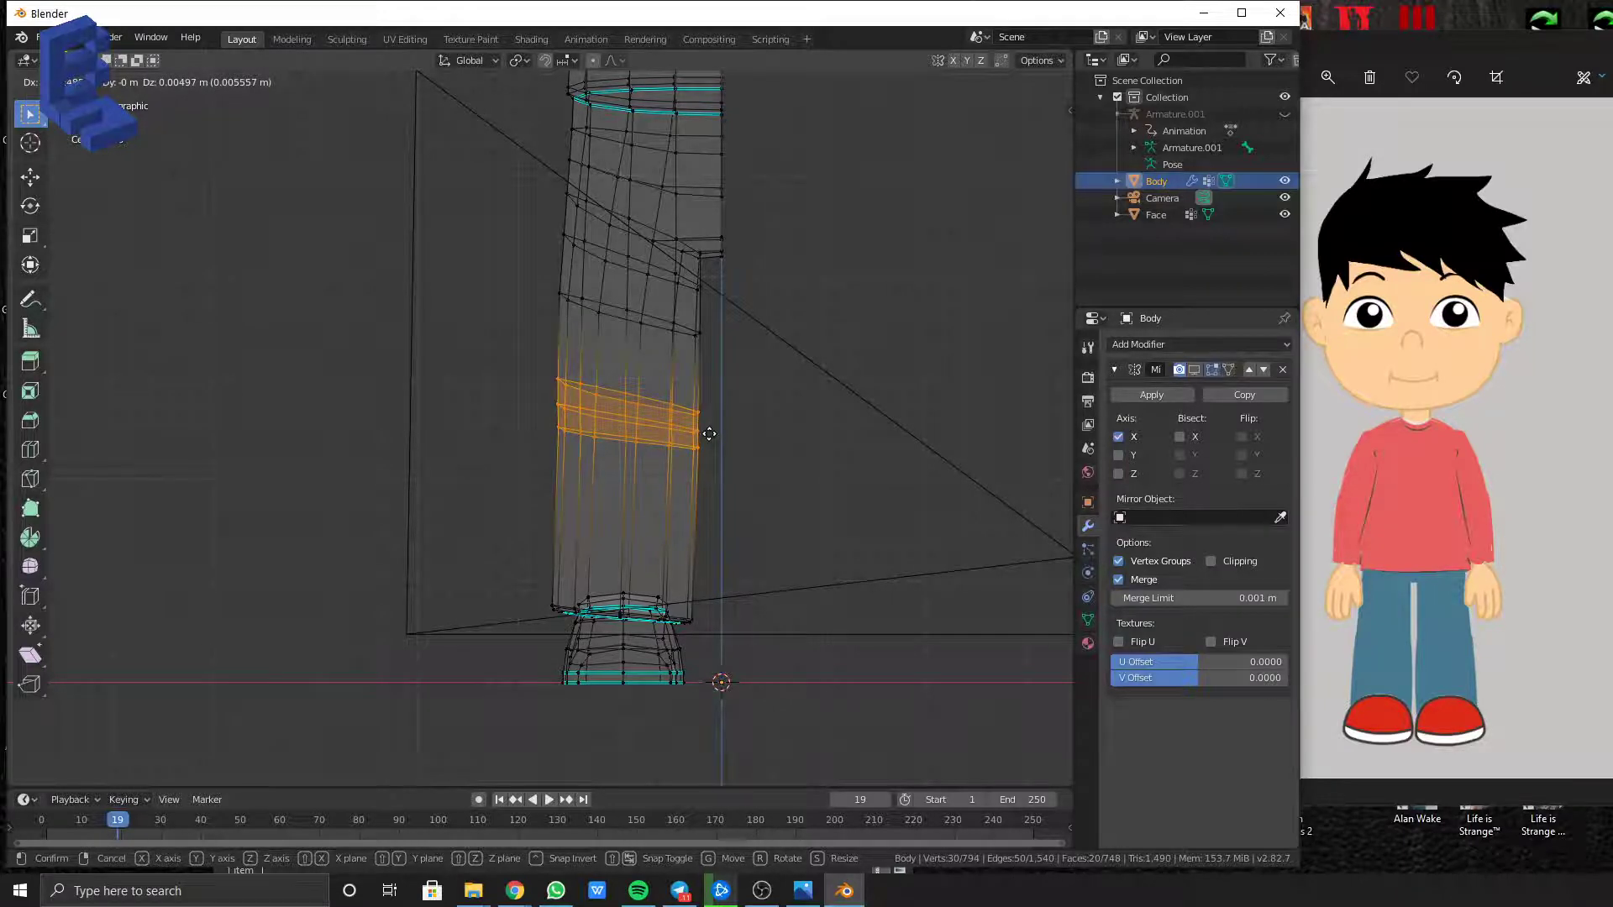
click(709, 434)
scroll(709, 433, down, 6)
key(Tab)
Examine the unmirrored half of the Body from an angle and from the front
scroll(826, 425, down, 3)
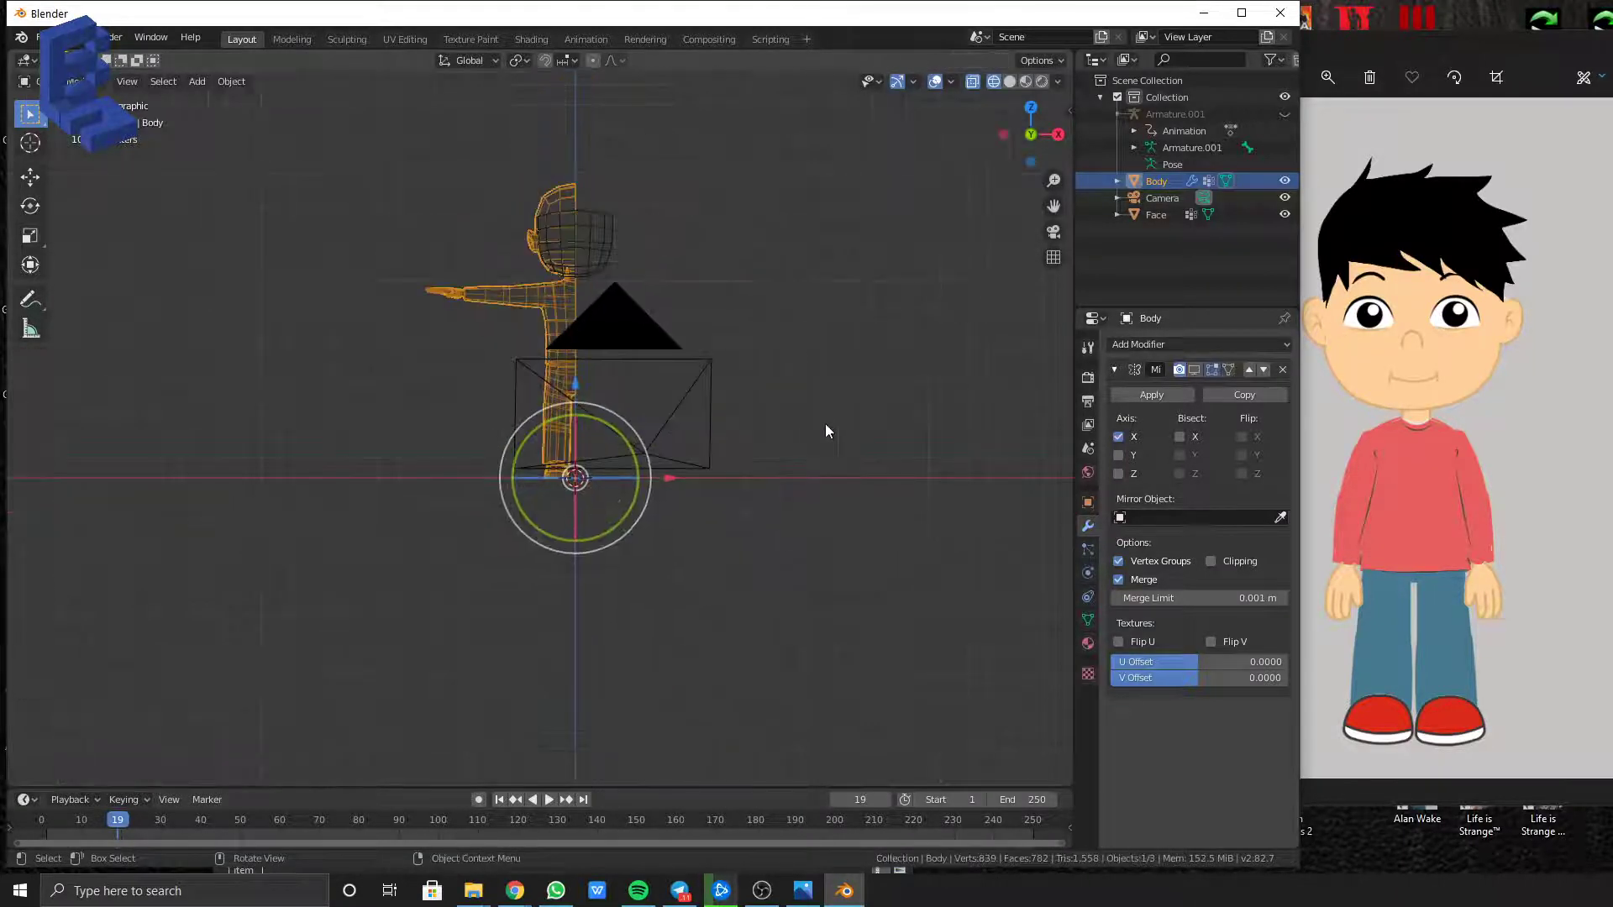
mouse_move(865, 324)
middle_down()
mouse_move(792, 353)
mouse_move(882, 350)
middle_up()
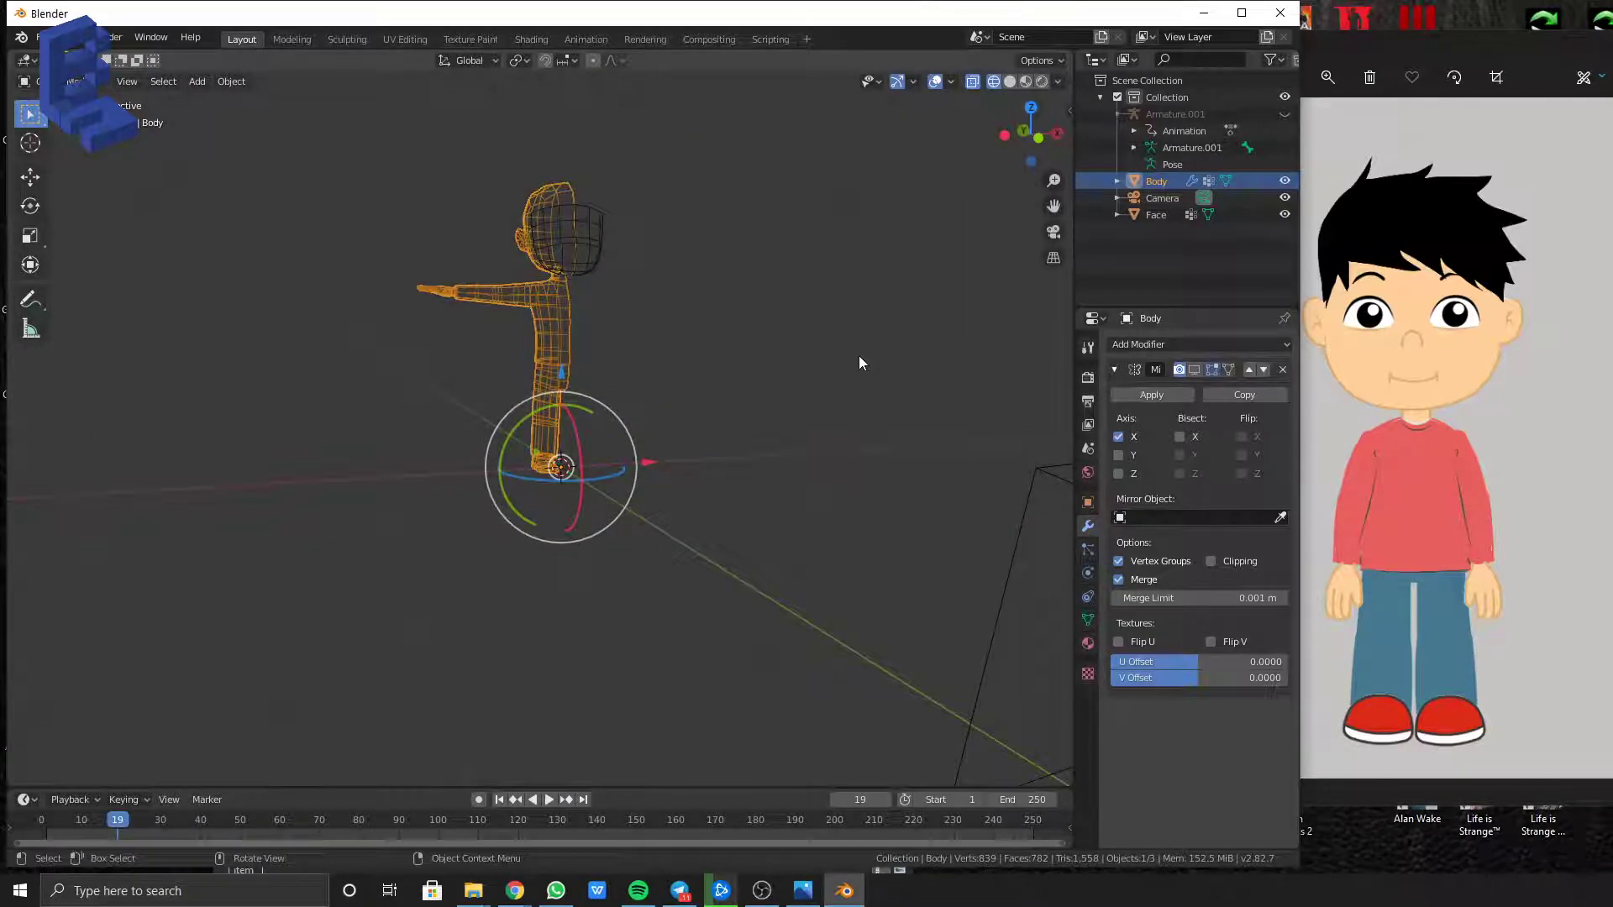
key(KP_1)
scroll(581, 319, up, 5)
shift+middle_drag(493, 198, 595, 442)
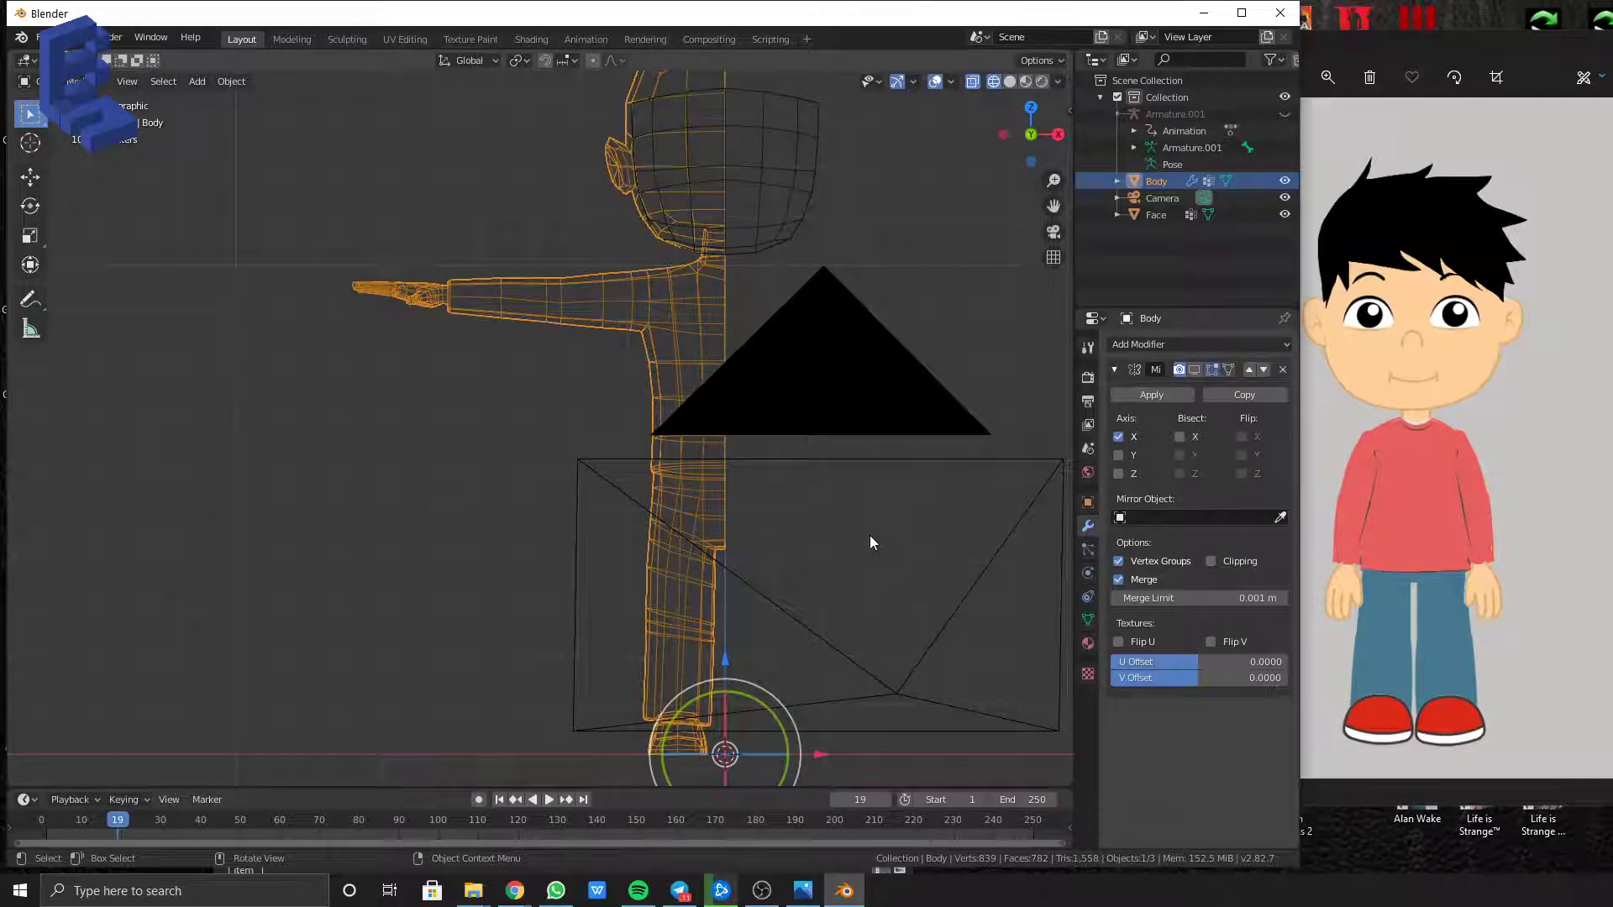
Enable the Body's mirror in the viewport and view the full character in material preview from an angle and the side
scroll(849, 555, down, 3)
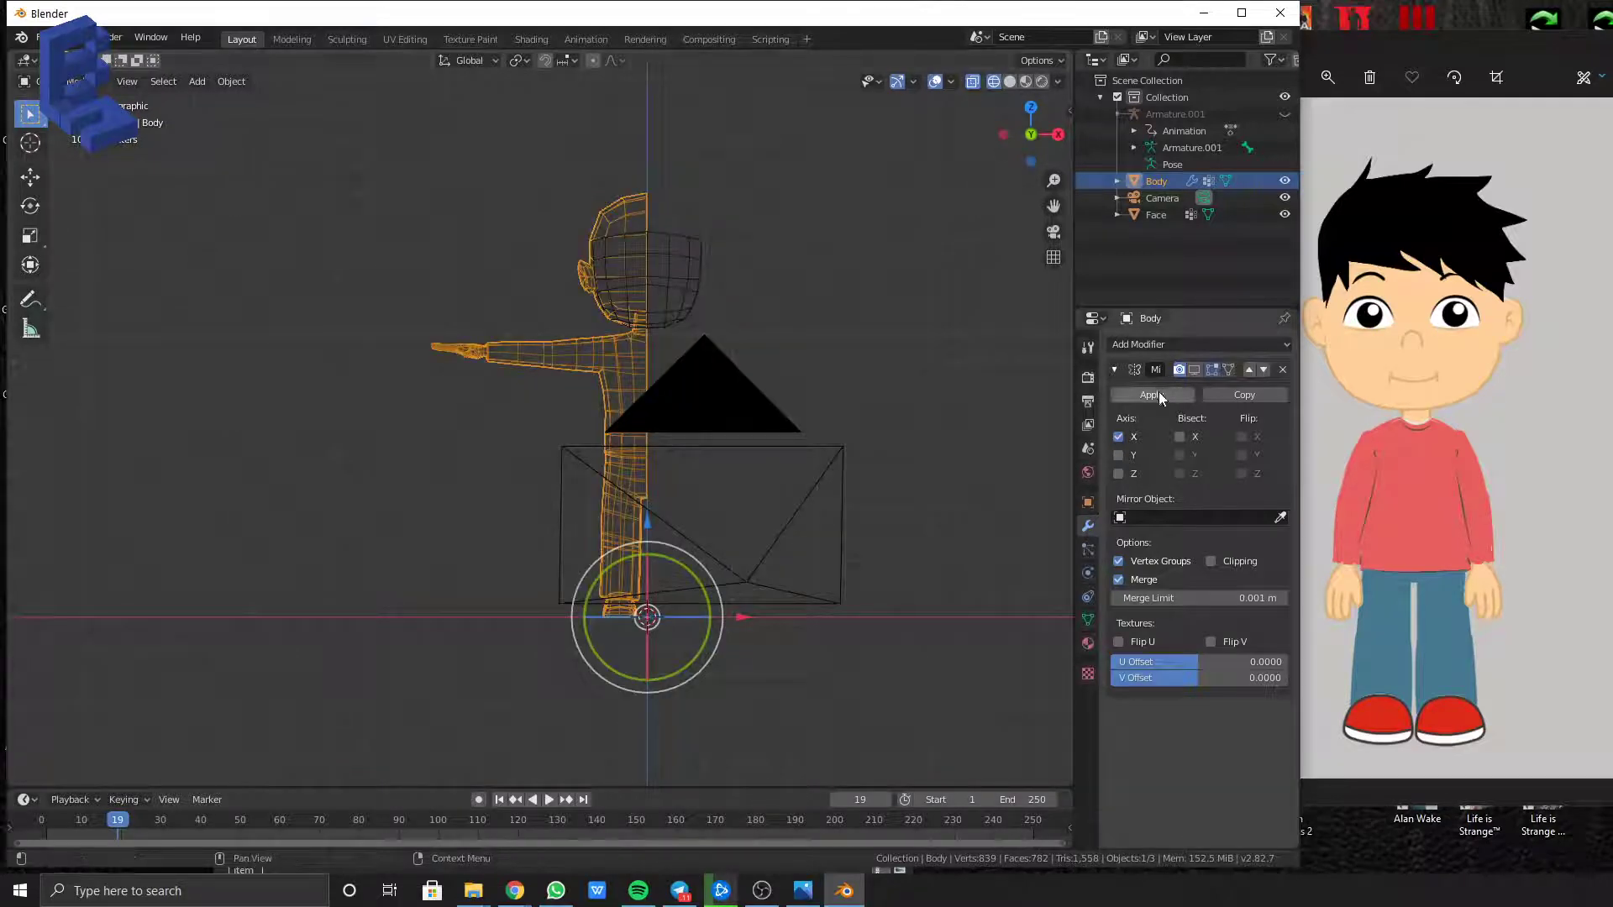
click(1194, 370)
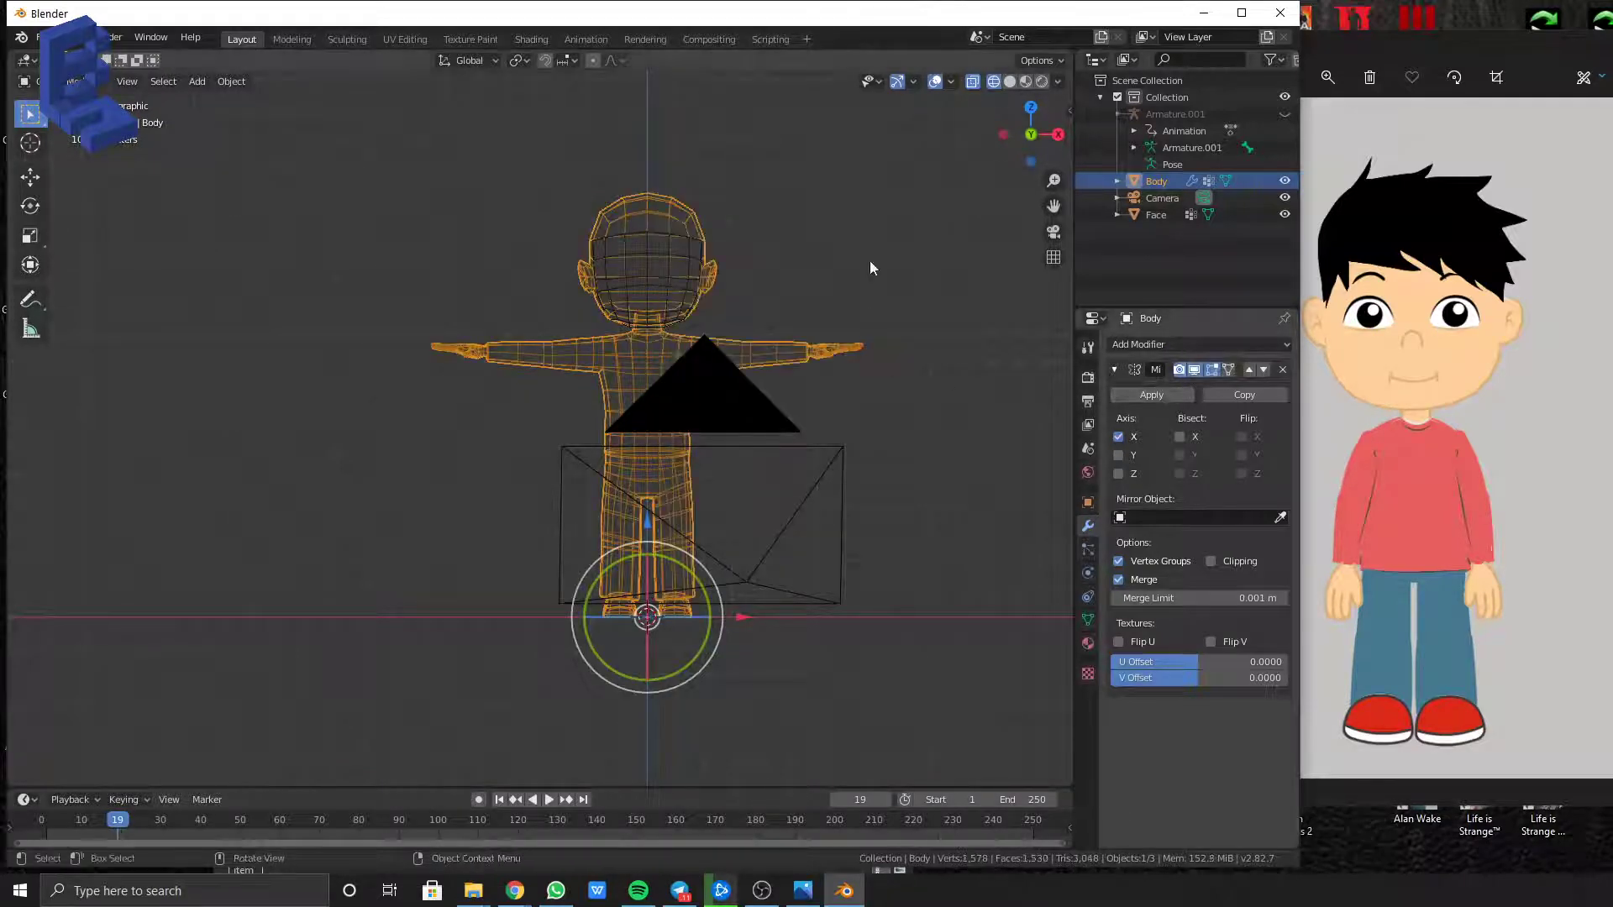
click(1026, 85)
middle_drag(798, 311, 776, 399)
scroll(776, 399, up, 3)
middle_drag(846, 513, 843, 607)
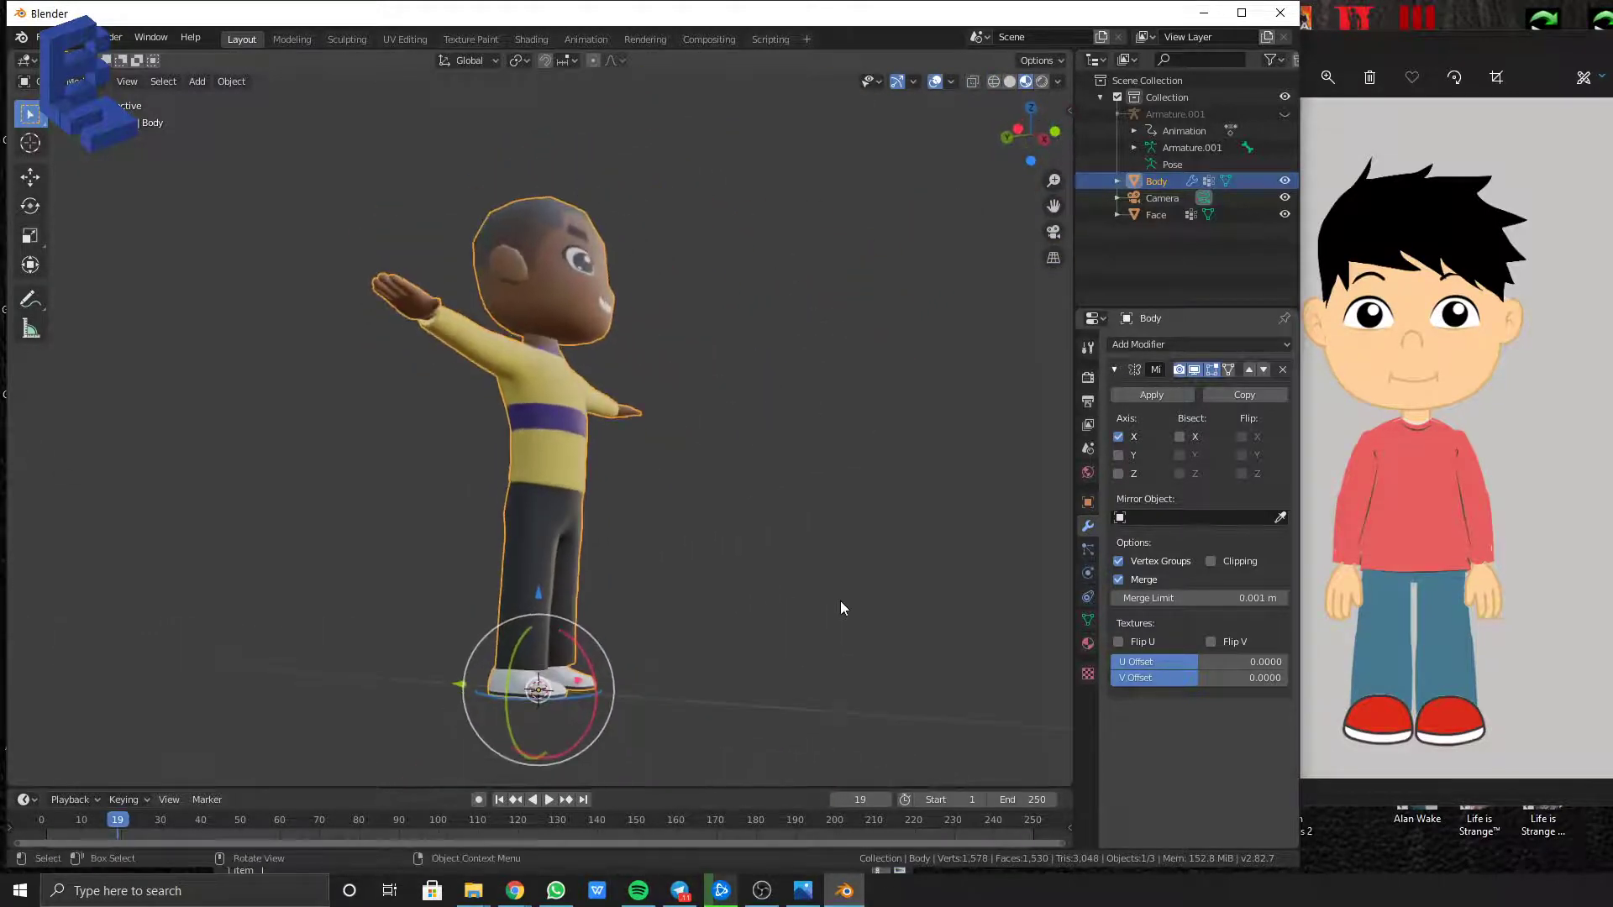
key(KP_3)
scroll(672, 670, up, 1)
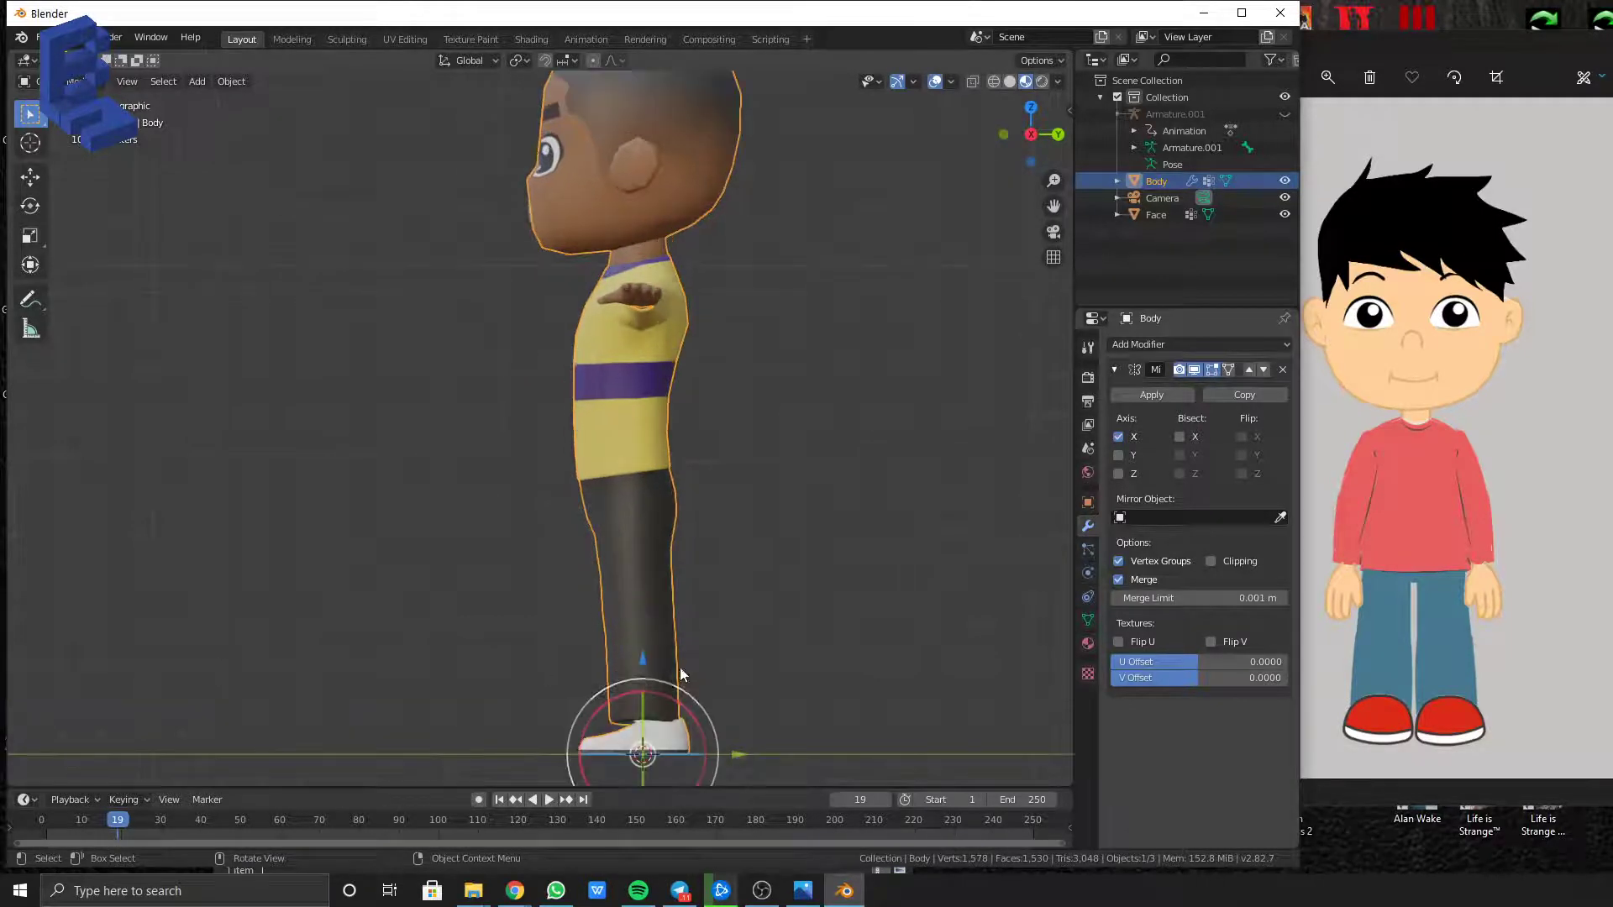
Select the whole linked shoe in wireframe and move it about -0.0179 m along Y and 0.005 m up
key(Tab)
shift+middle_drag(746, 681, 799, 522)
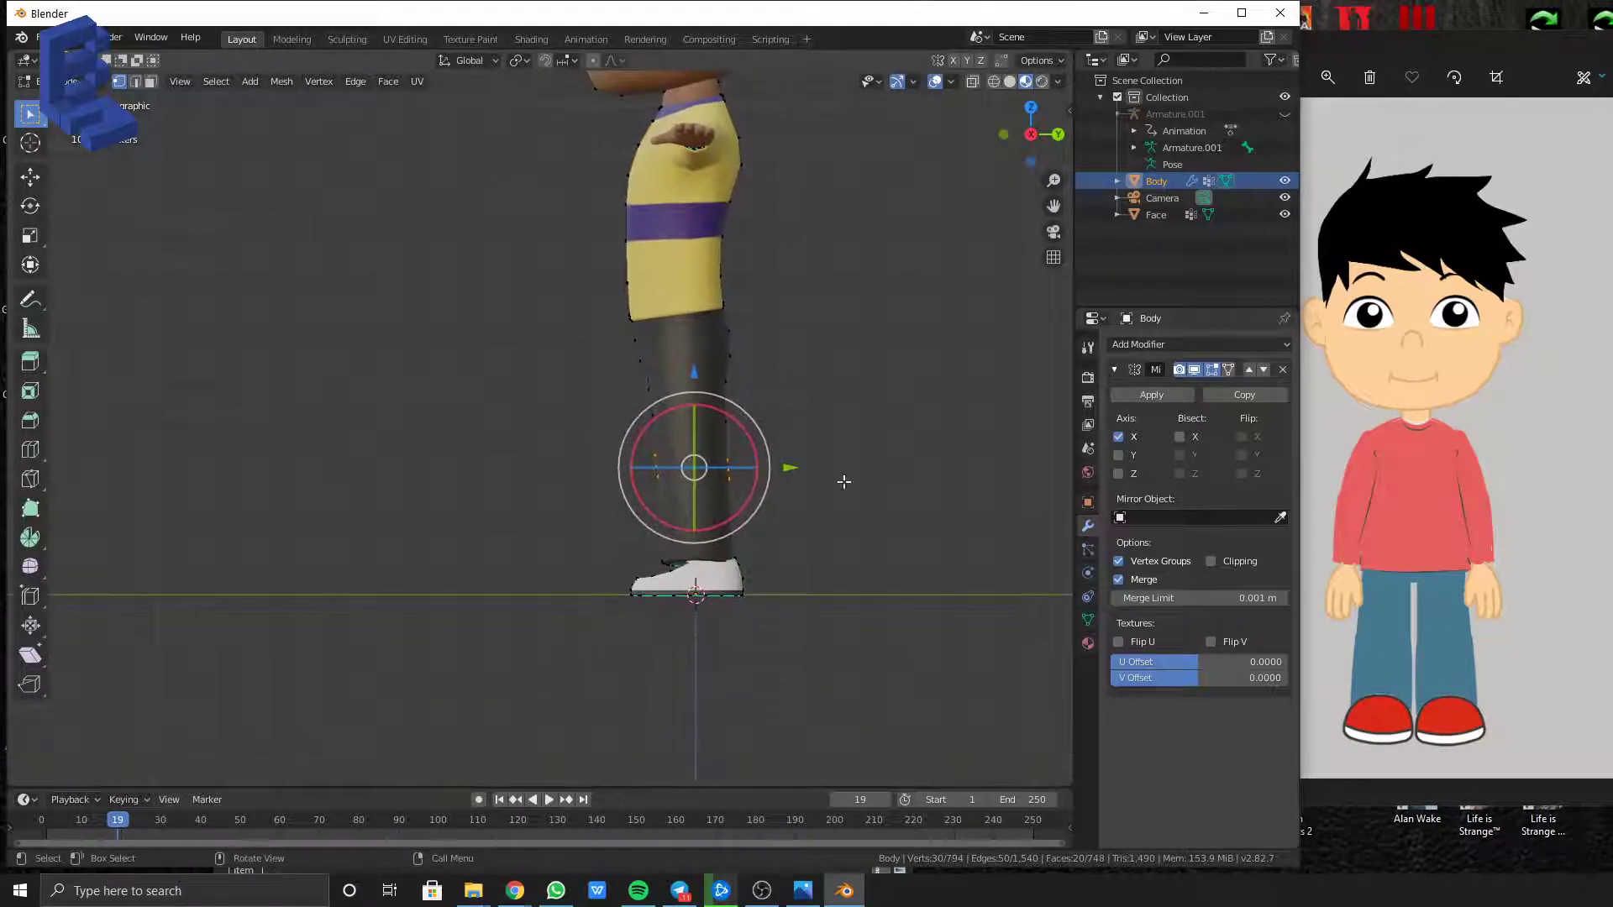
click(994, 81)
scroll(735, 664, up, 3)
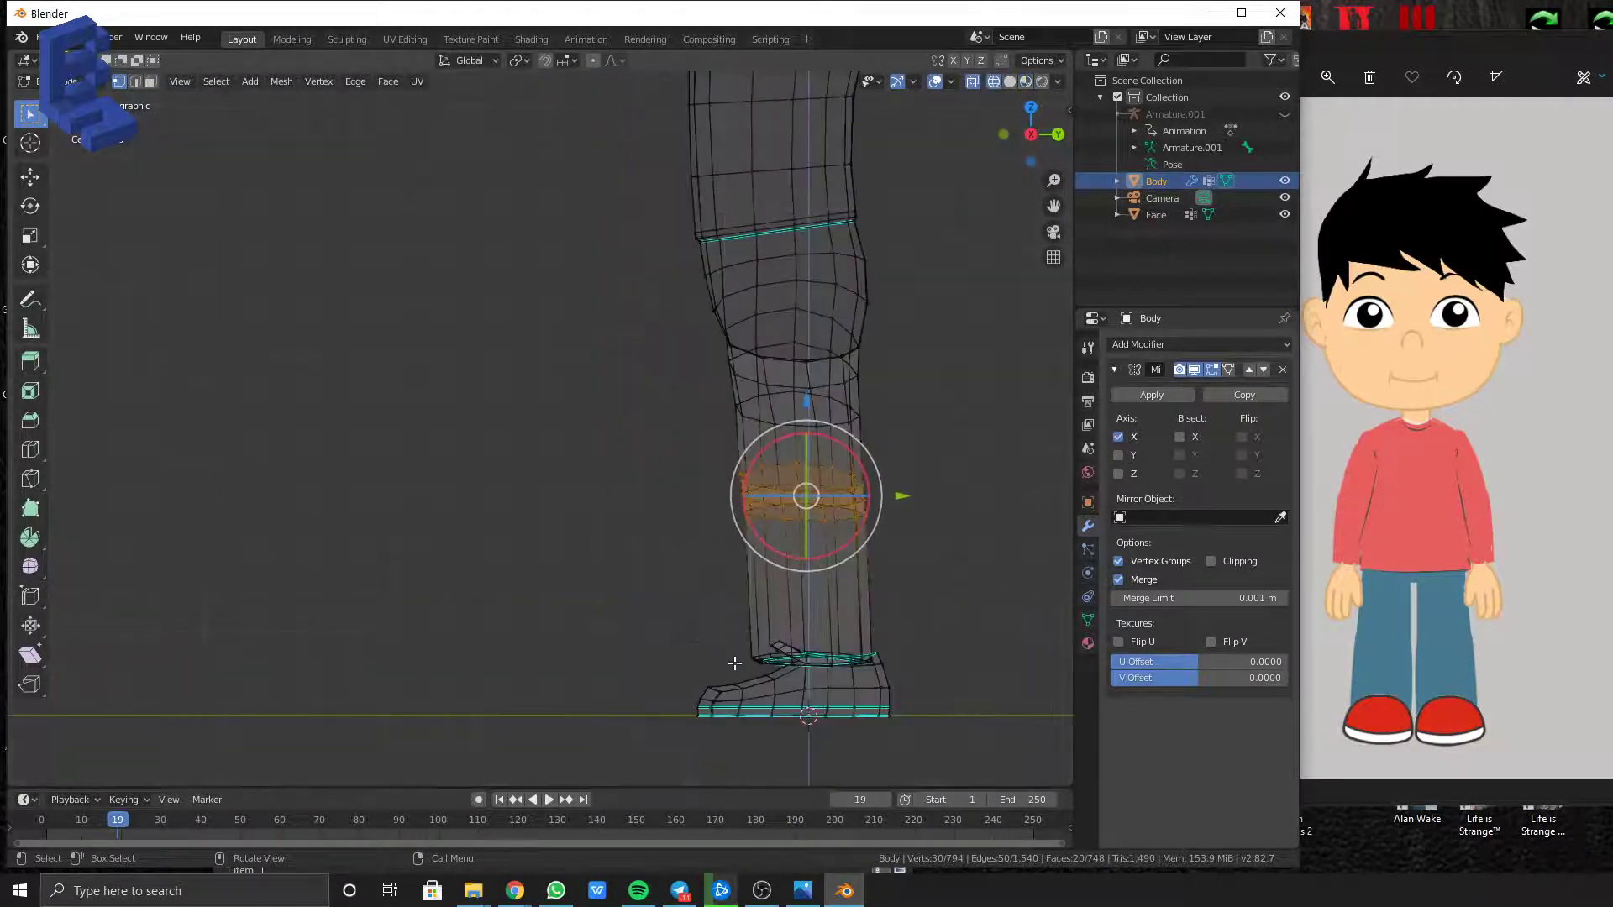
click(855, 715)
key(ctrl+l)
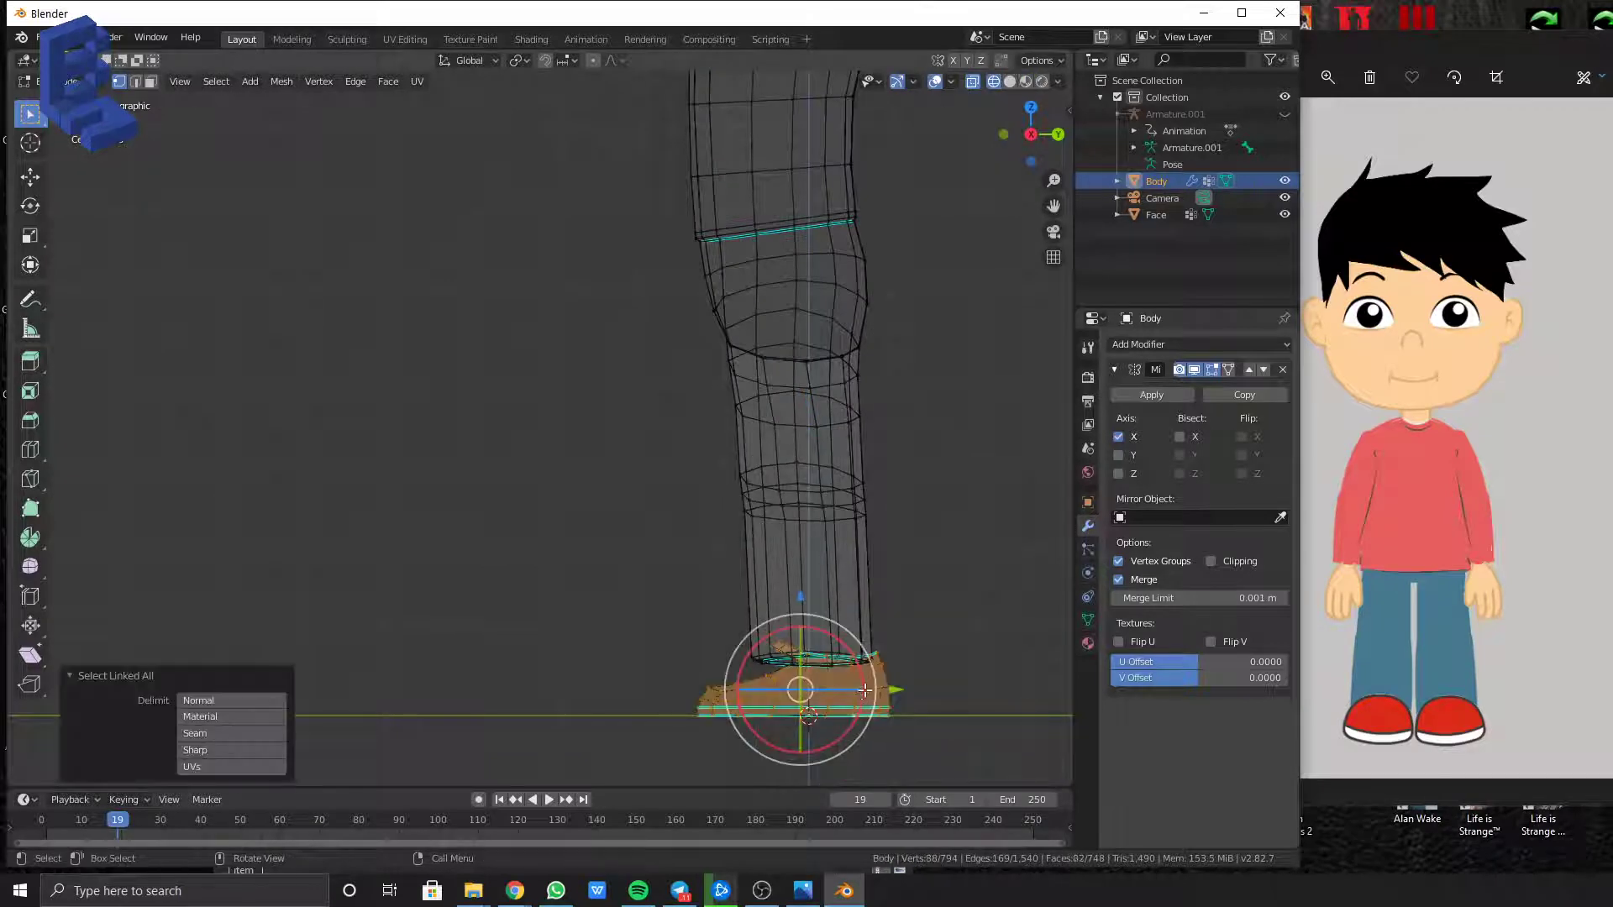
drag(882, 683, 866, 678)
Select the entire shoe from its toe geometry and lower it about 0.0048 m onto the ground line
scroll(829, 678, up, 2)
shift+middle_drag(832, 675, 762, 445)
scroll(766, 510, up, 3)
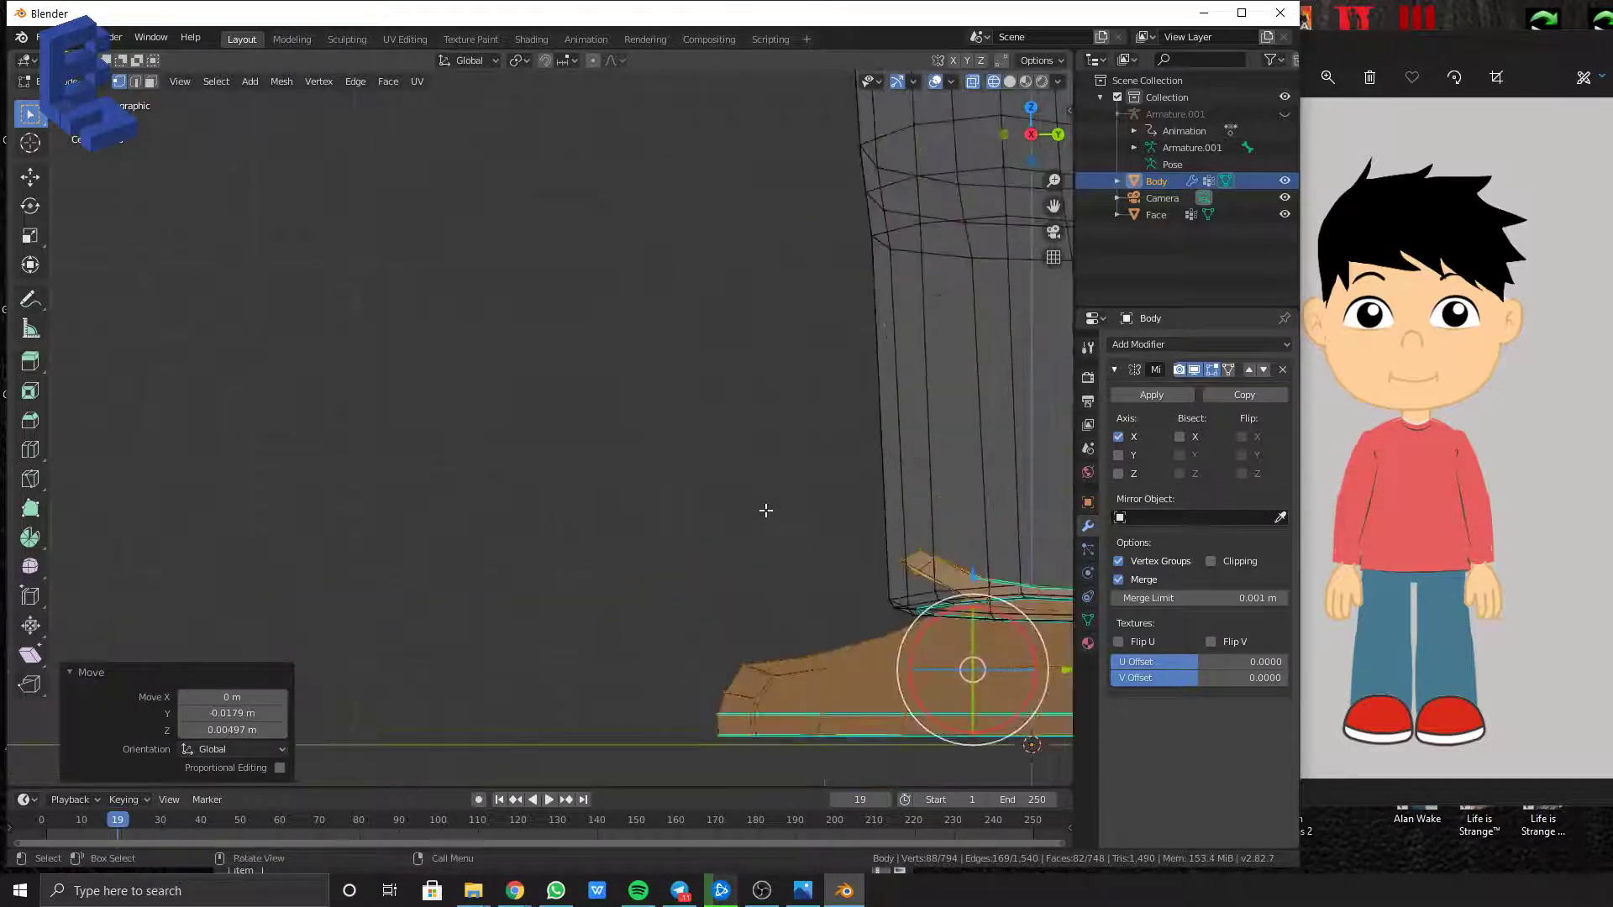
shift+middle_drag(731, 597, 663, 518)
drag(572, 518, 803, 716)
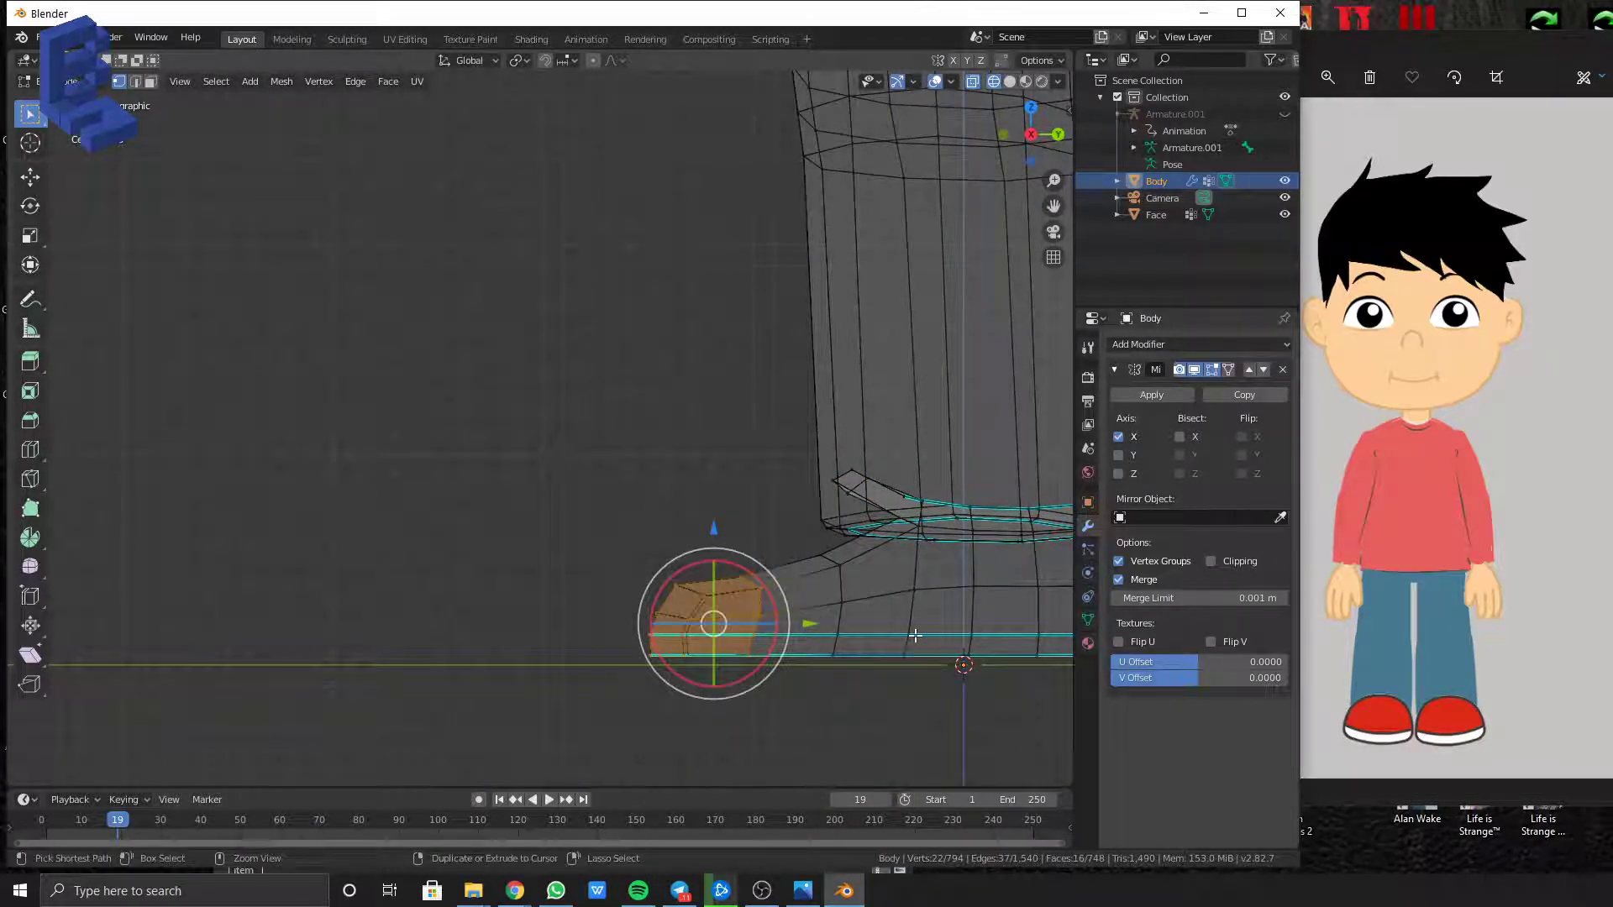
key(ctrl+l)
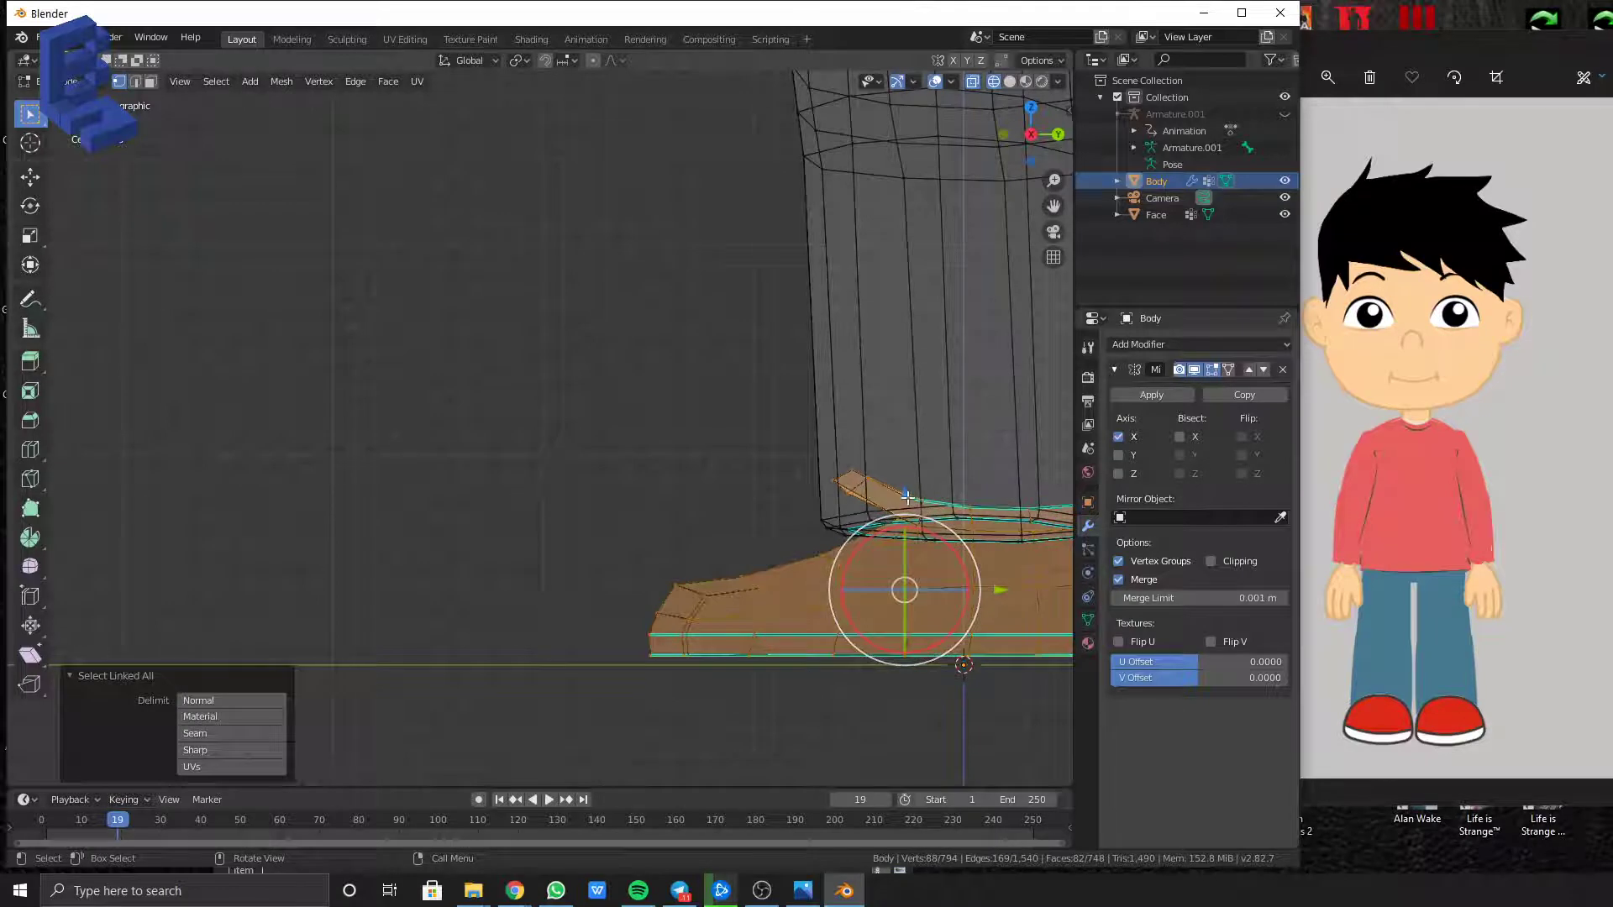
key(g)
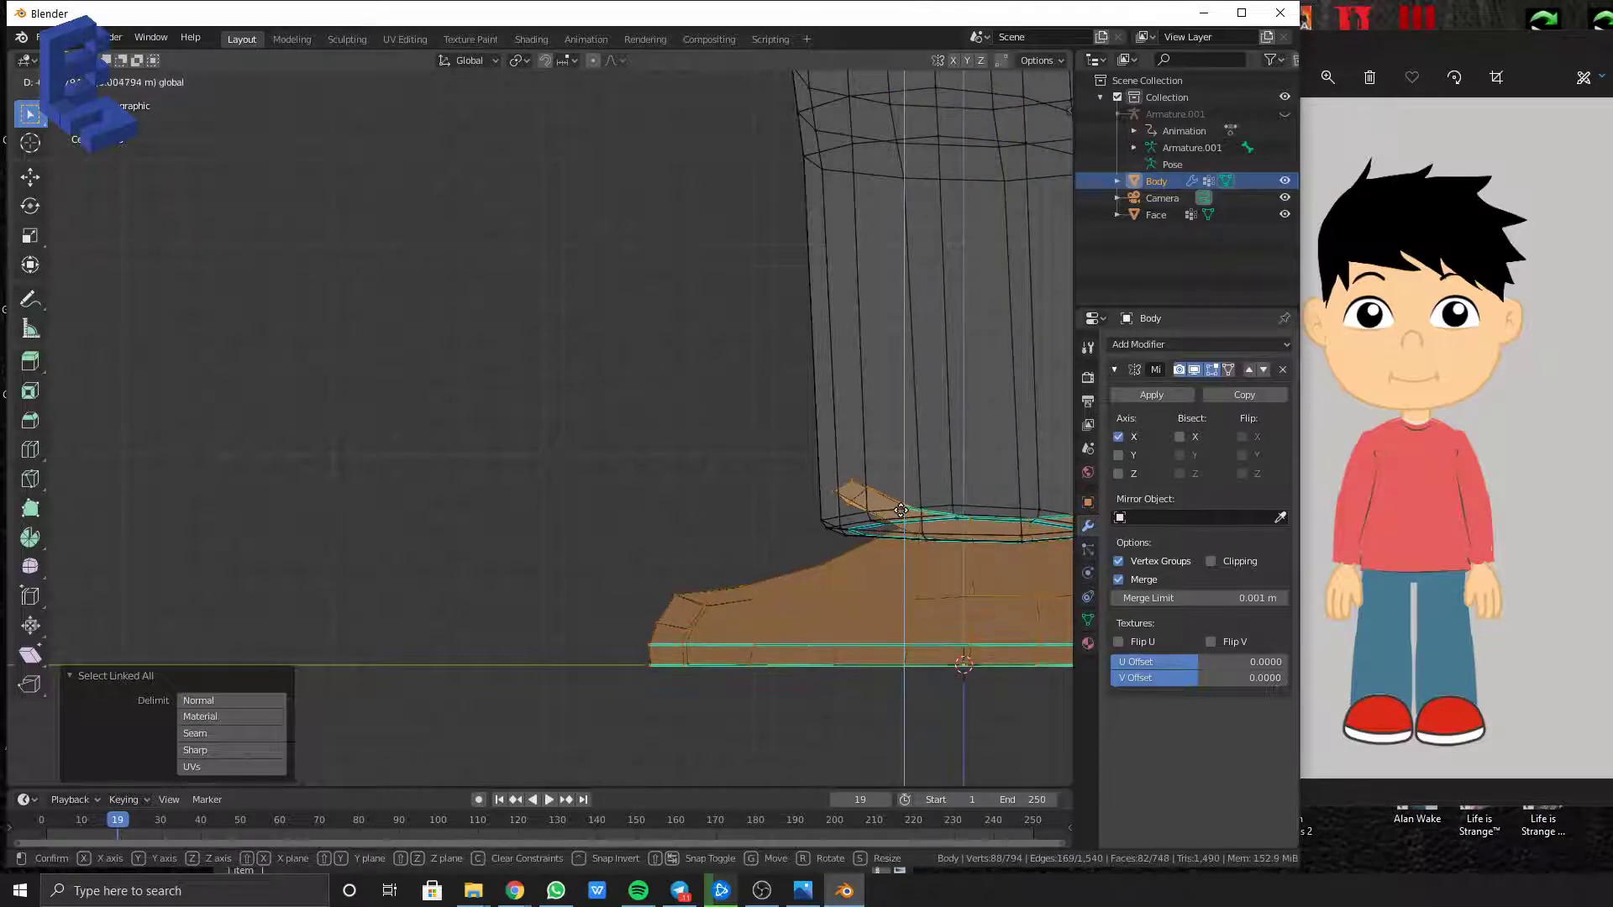
click(901, 510)
Shift the shoe's toe section slightly forward and raise the vertices along its top about 0.0096 m
click(583, 566)
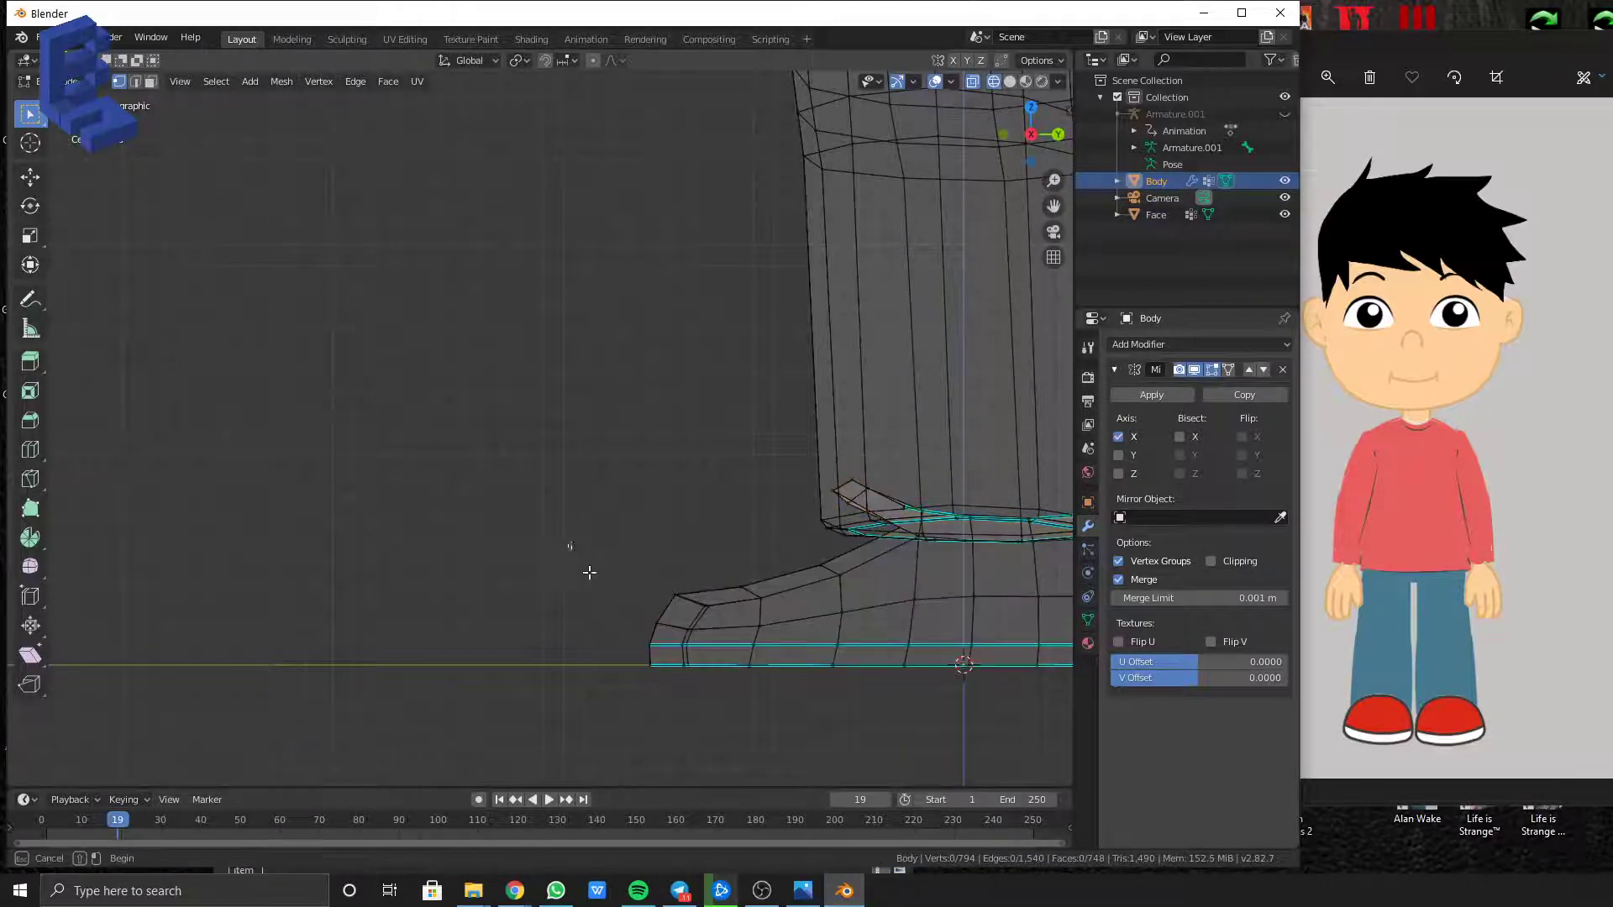
drag(569, 542, 820, 724)
drag(807, 636, 794, 636)
drag(708, 537, 846, 640)
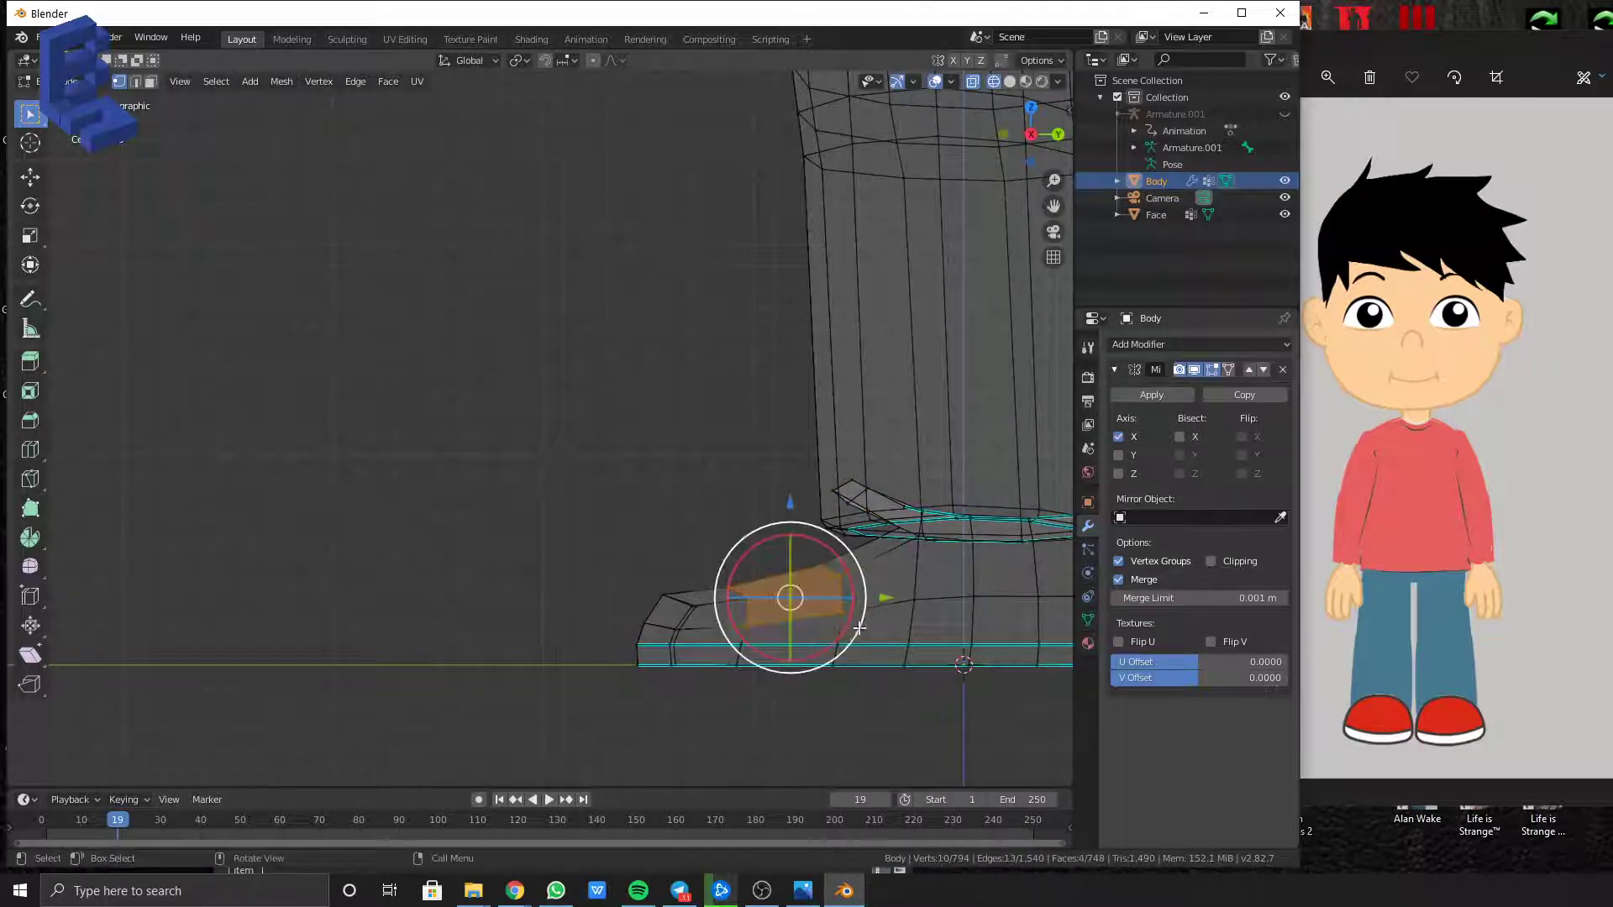
drag(577, 529, 848, 622)
key(g)
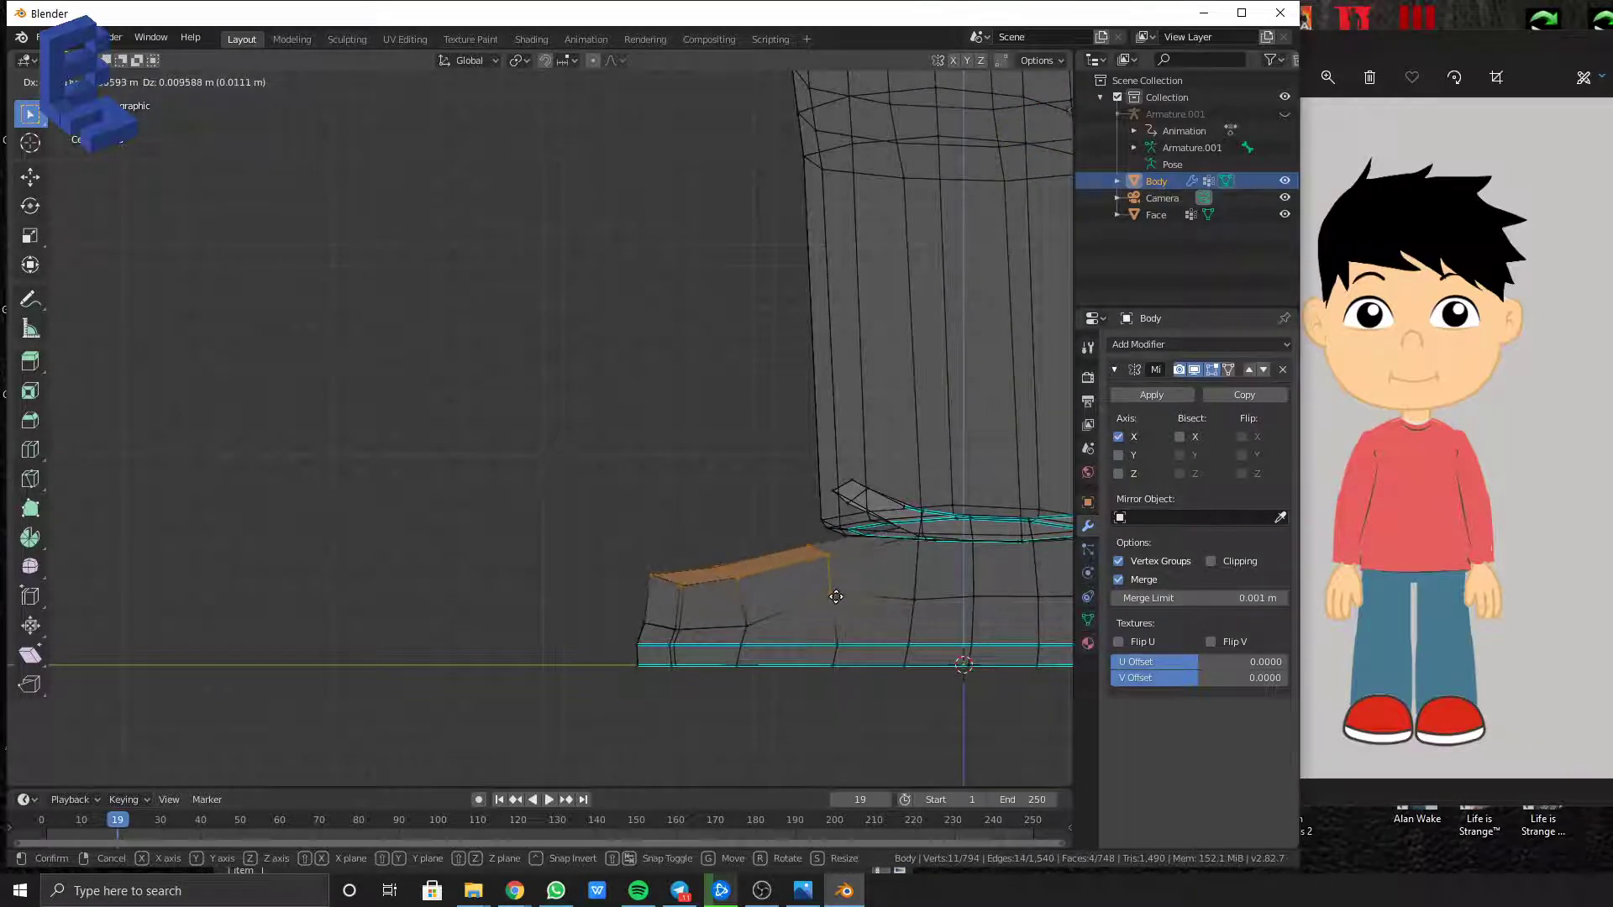
click(836, 599)
Move the toe tip's upper vertices slightly back, raise the vertices behind them about 0.0048 m, and leave Edit Mode
click(667, 526)
drag(611, 551, 701, 615)
key(g)
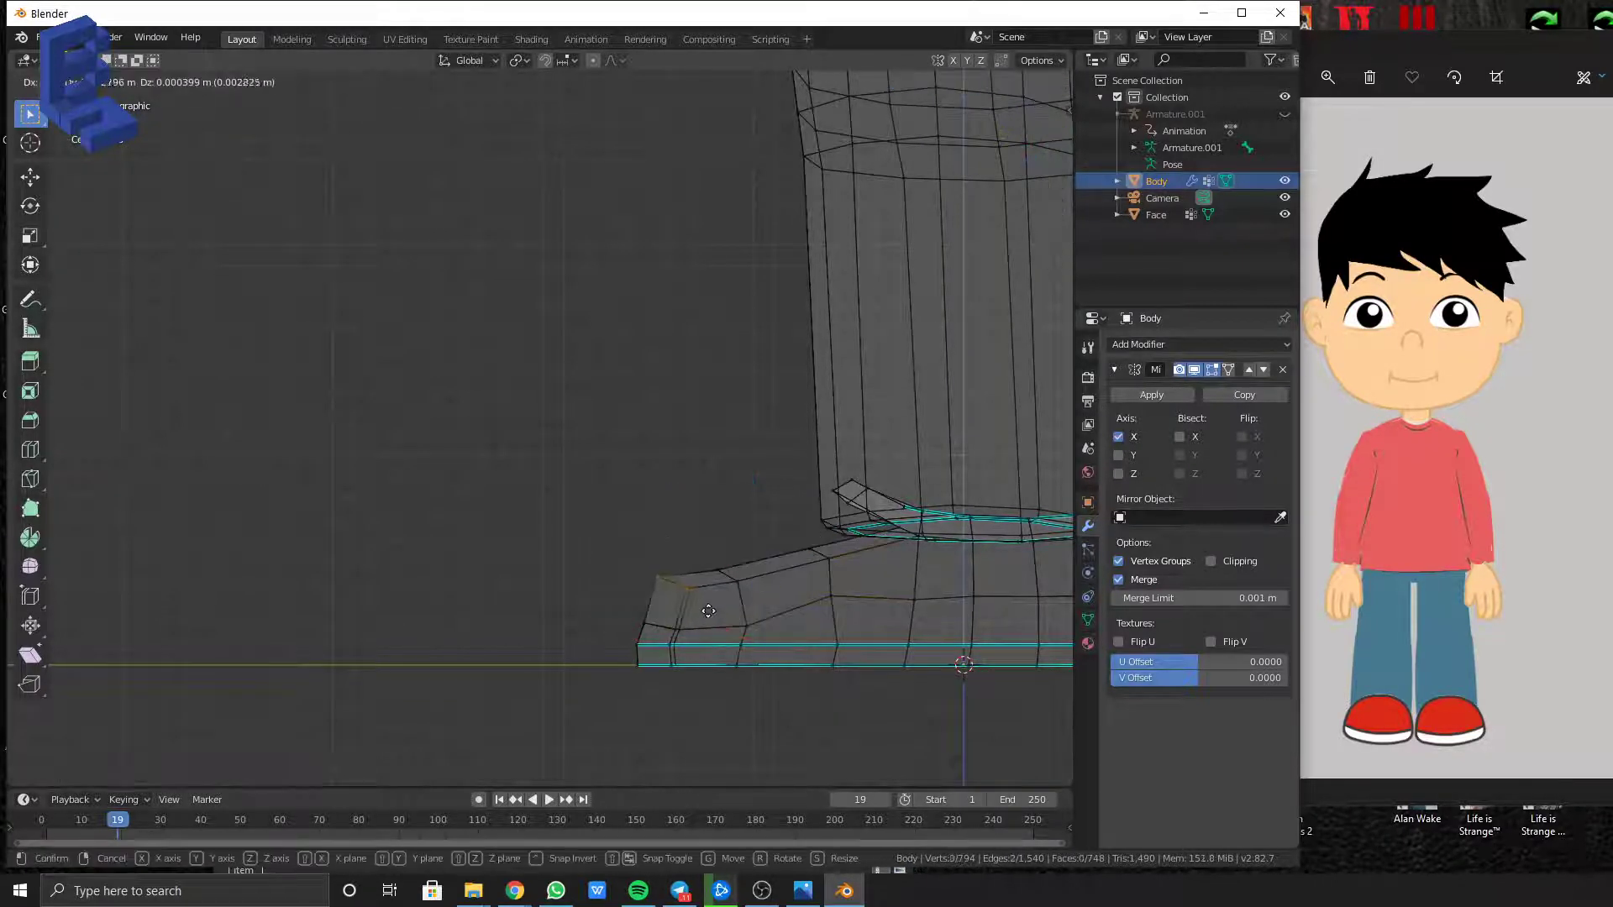
click(713, 617)
click(728, 458)
drag(716, 515, 822, 596)
key(g)
click(821, 595)
scroll(813, 559, down, 4)
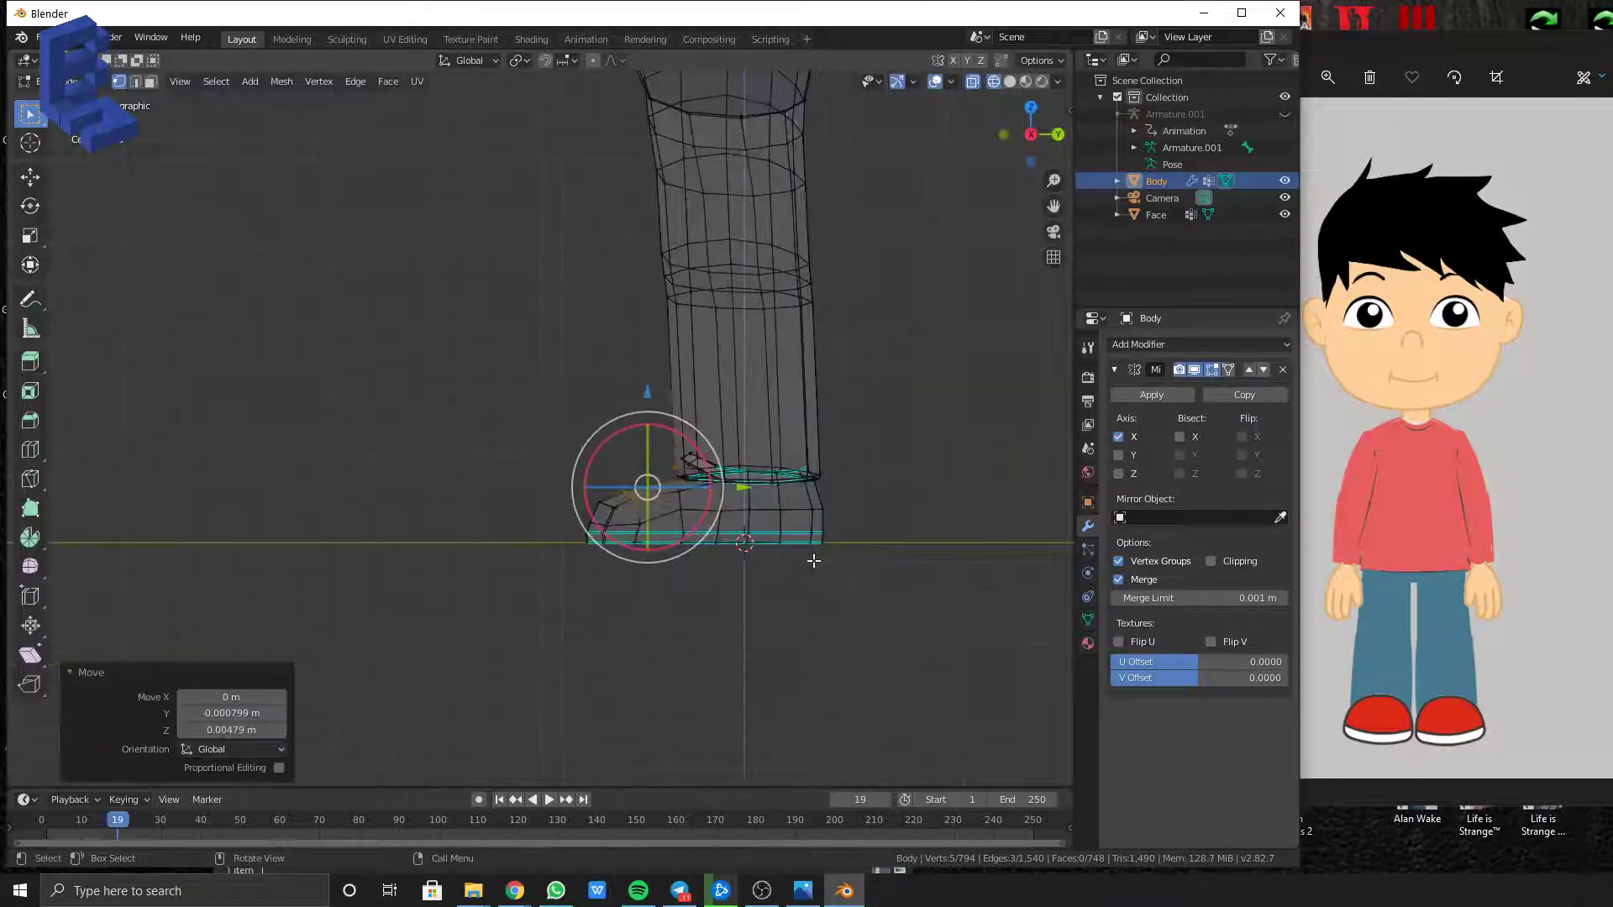
key(Tab)
Examine the mirrored character and its reshaped shoes from several angles in wireframe and material preview
scroll(813, 560, up, 4)
middle_drag(814, 561, 776, 535)
scroll(798, 552, down, 5)
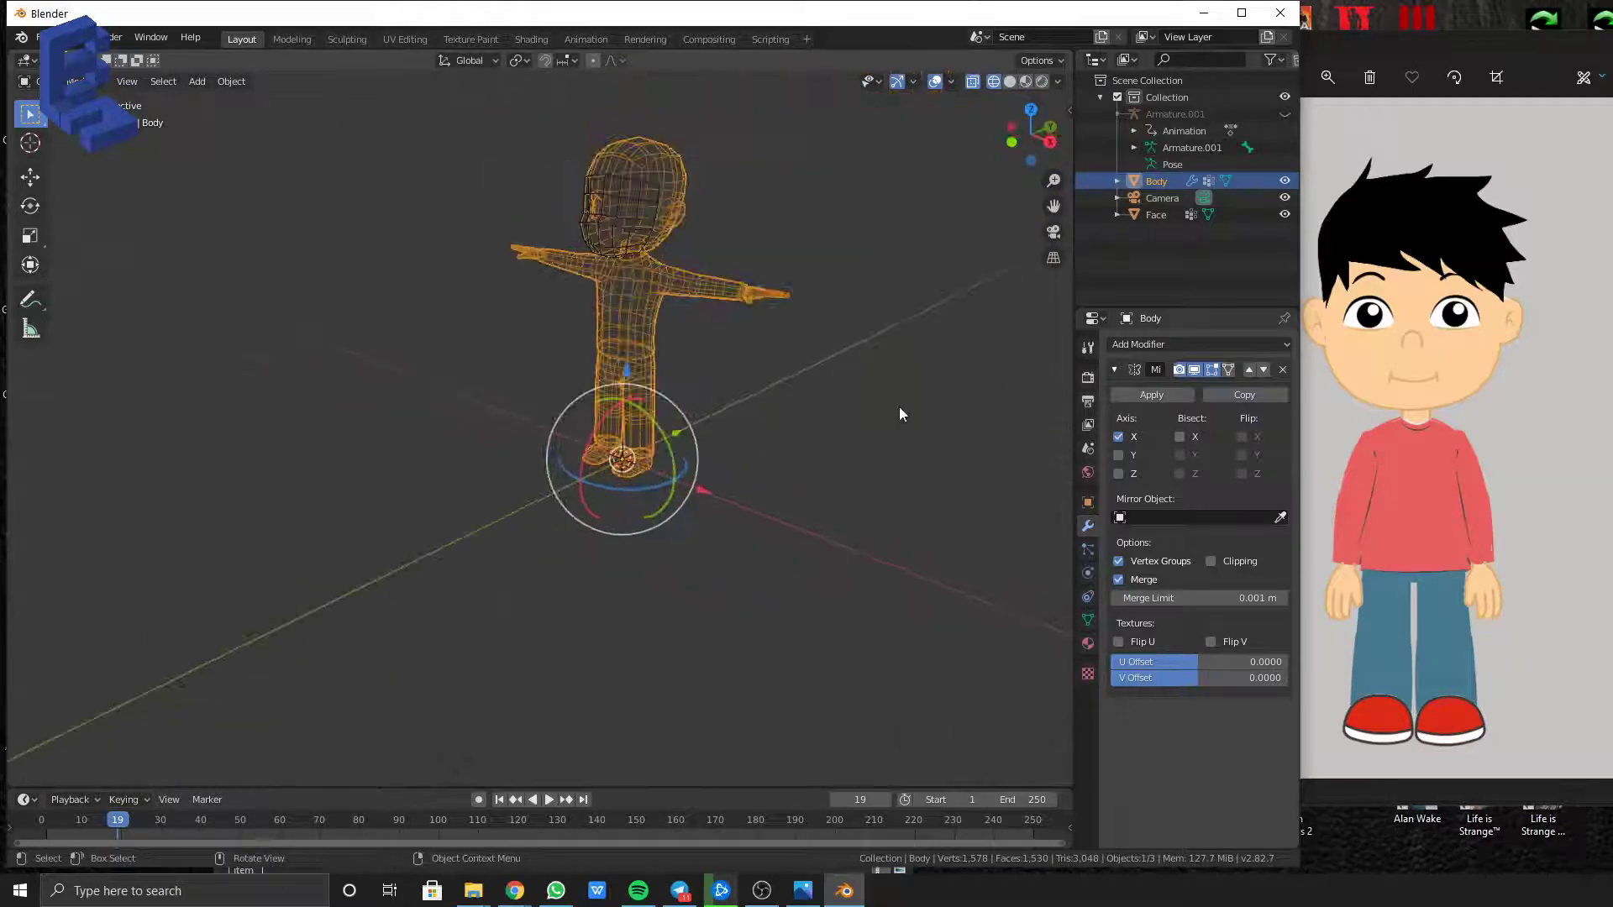
middle_drag(899, 406, 840, 450)
scroll(847, 452, up, 2)
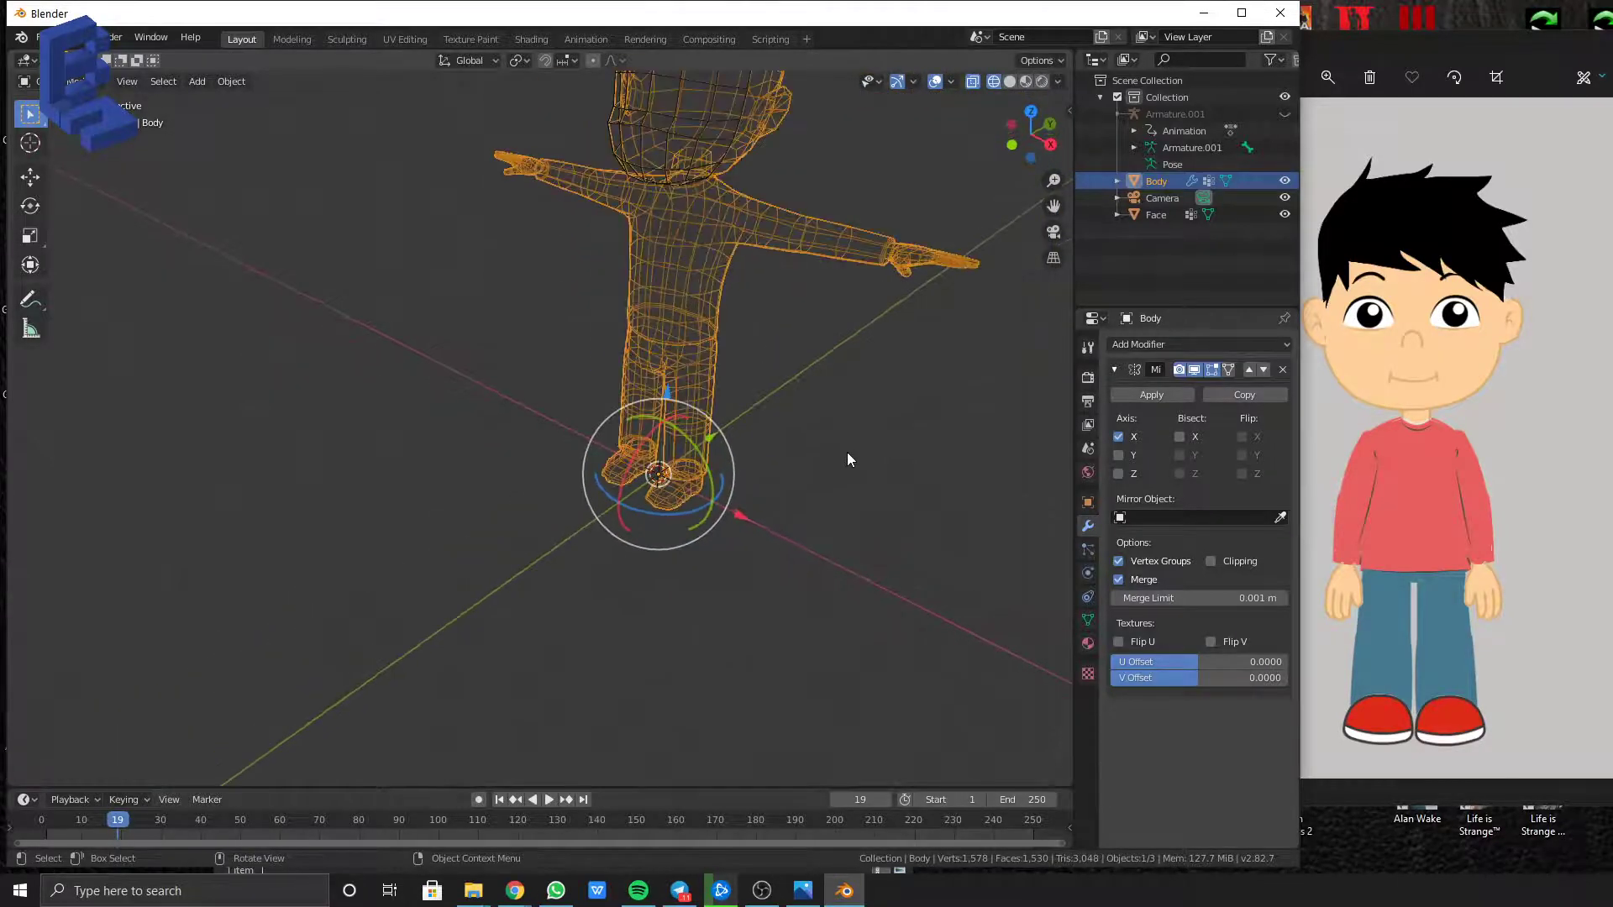
click(1027, 82)
middle_drag(672, 394, 804, 394)
click(860, 400)
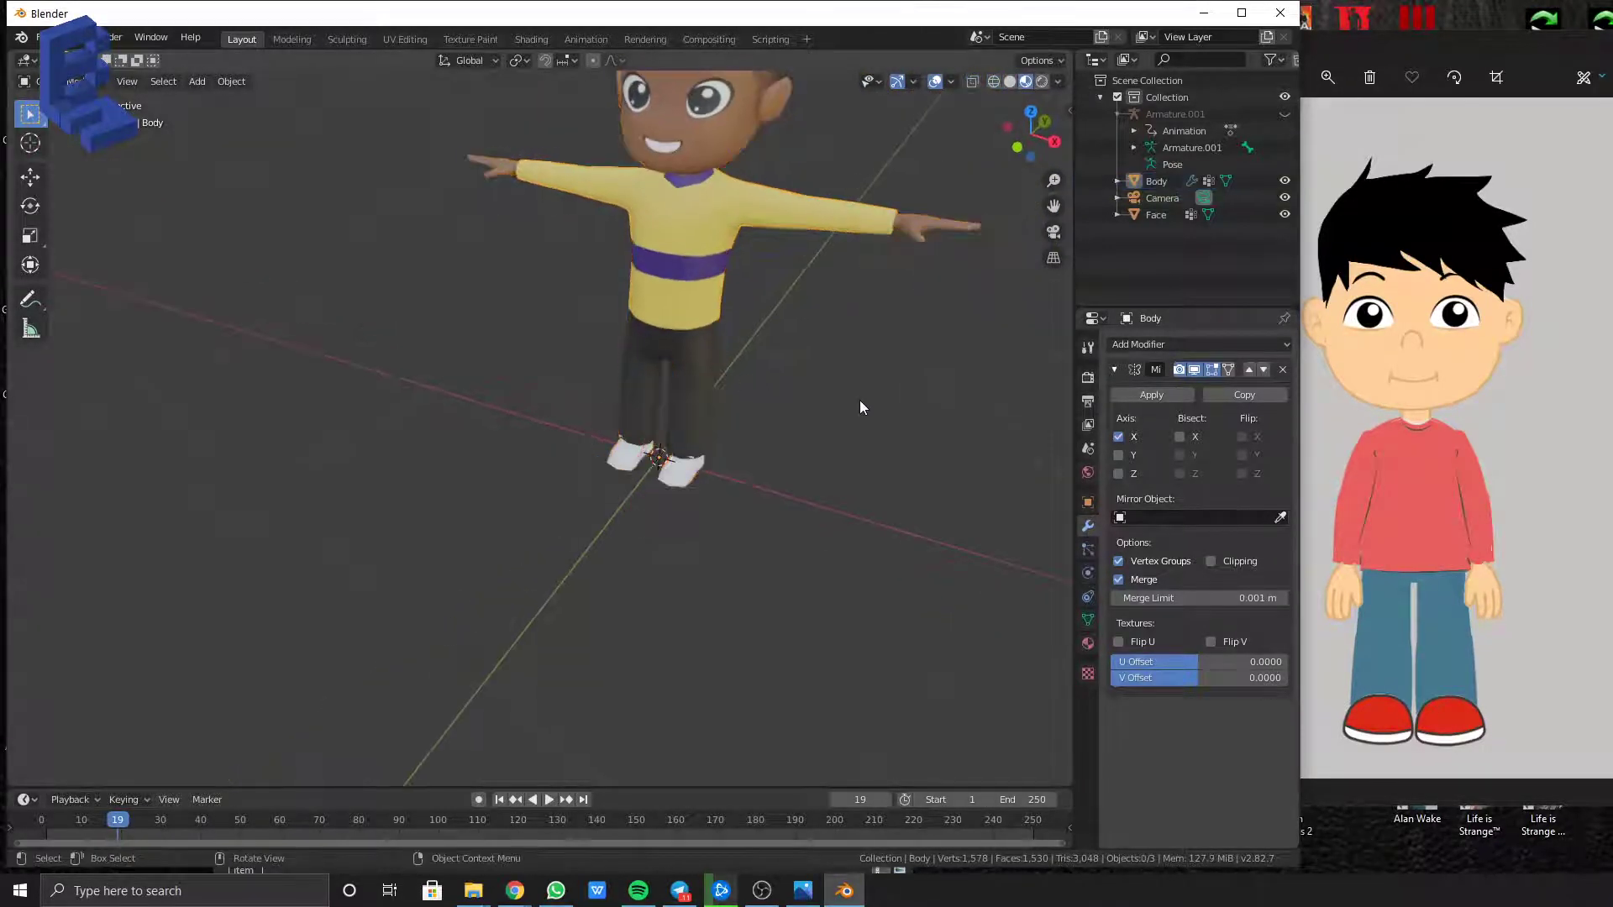
scroll(860, 400, down, 1)
middle_drag(733, 447, 708, 400)
scroll(702, 328, up, 2)
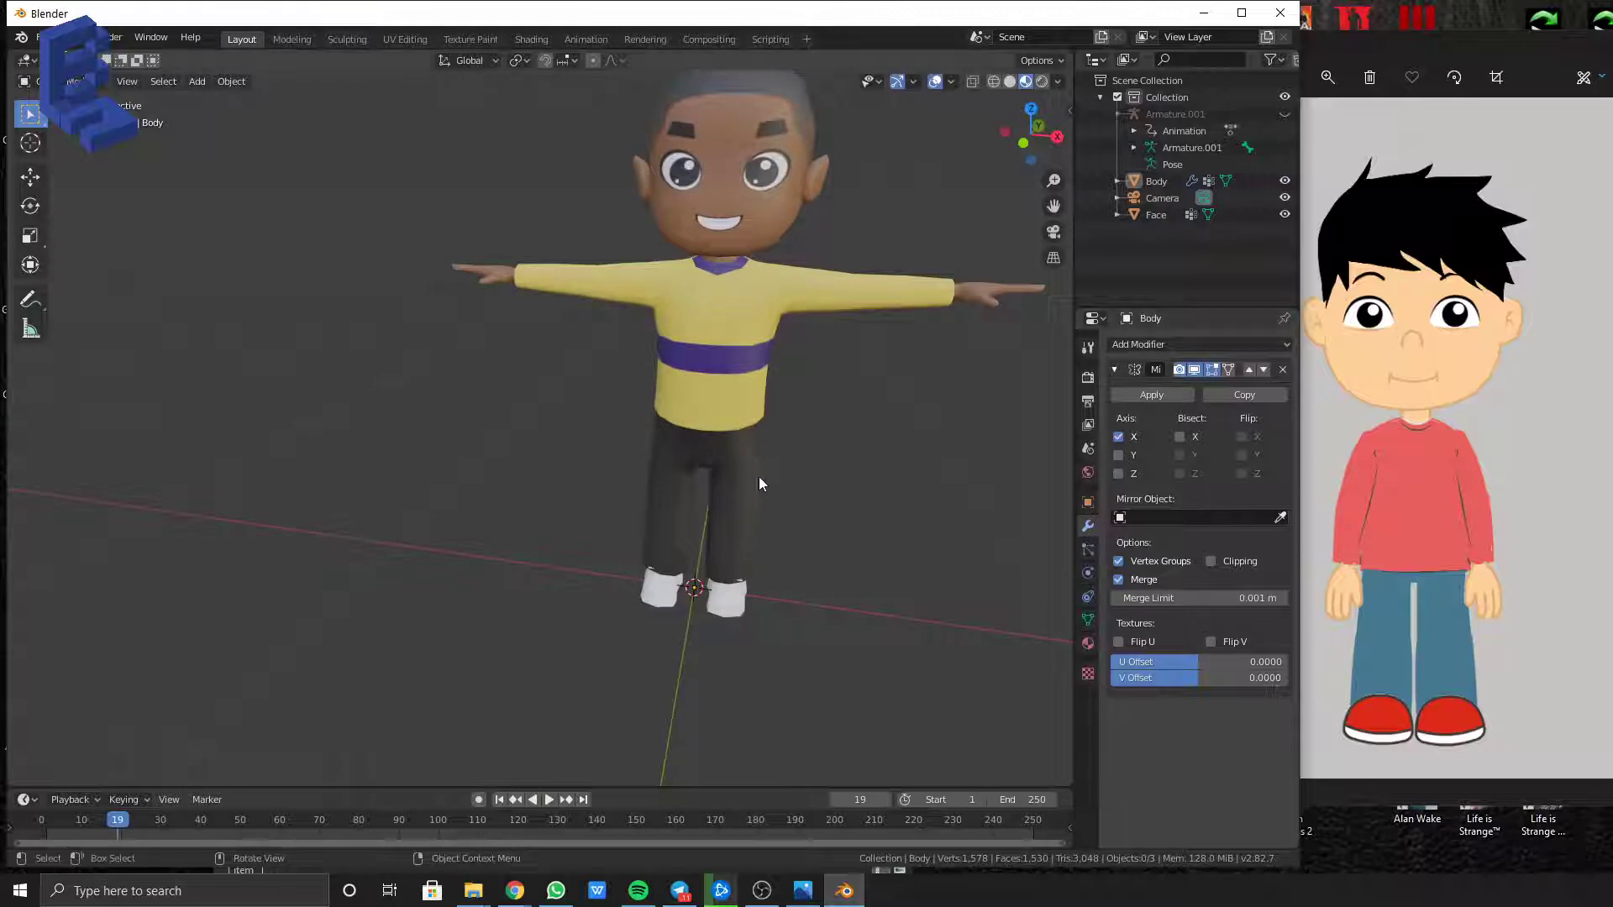
middle_drag(833, 455, 780, 485)
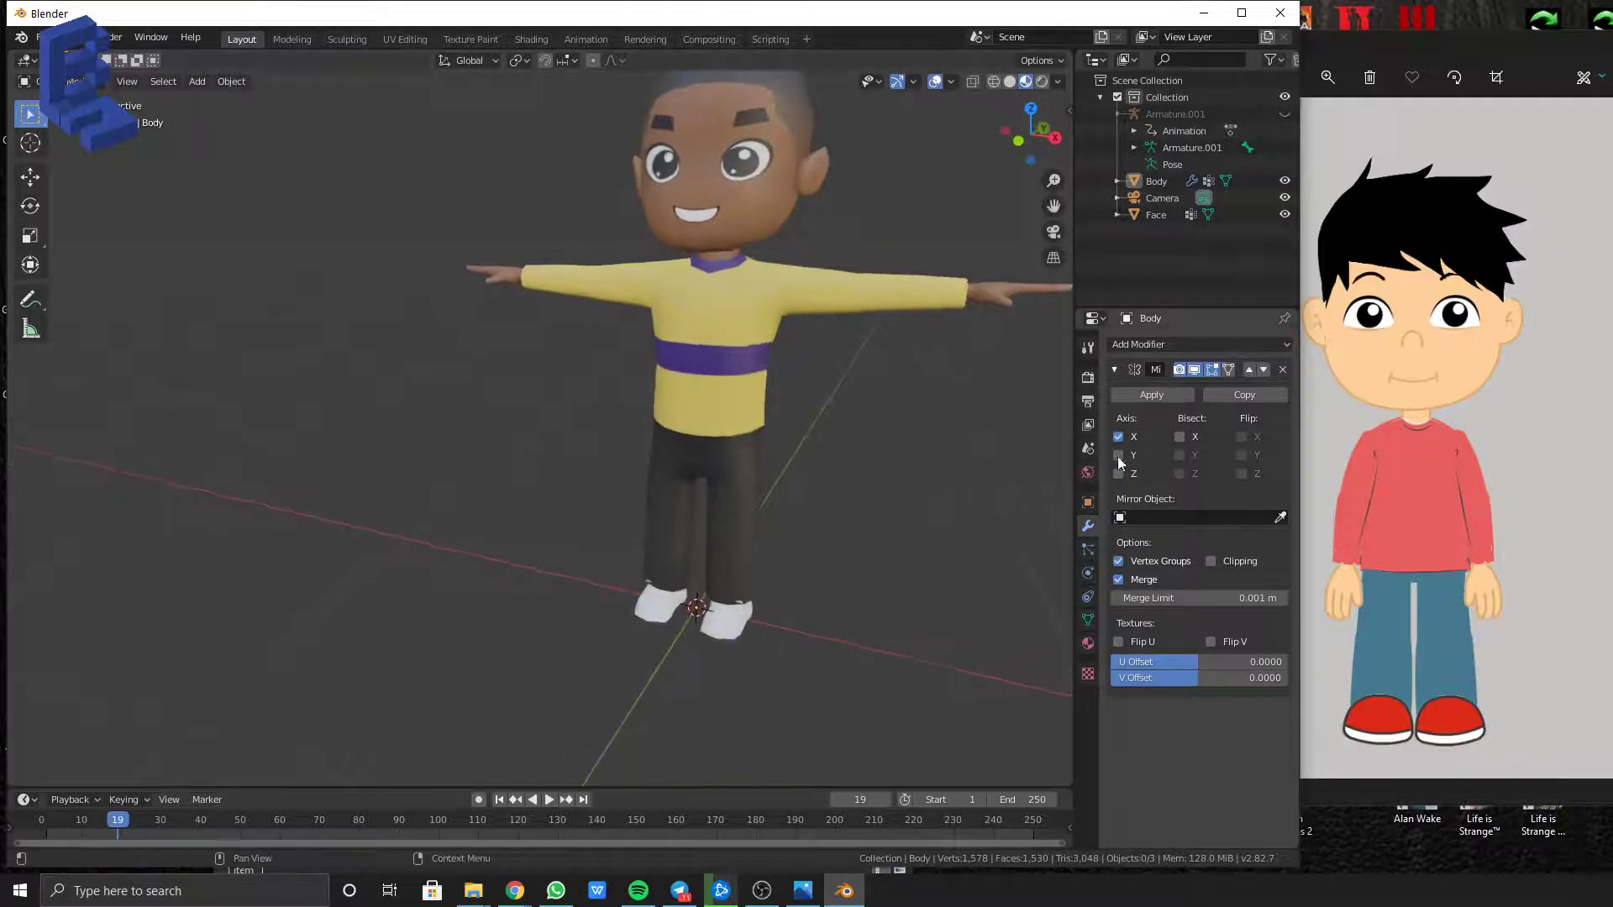
middle_drag(694, 402, 743, 386)
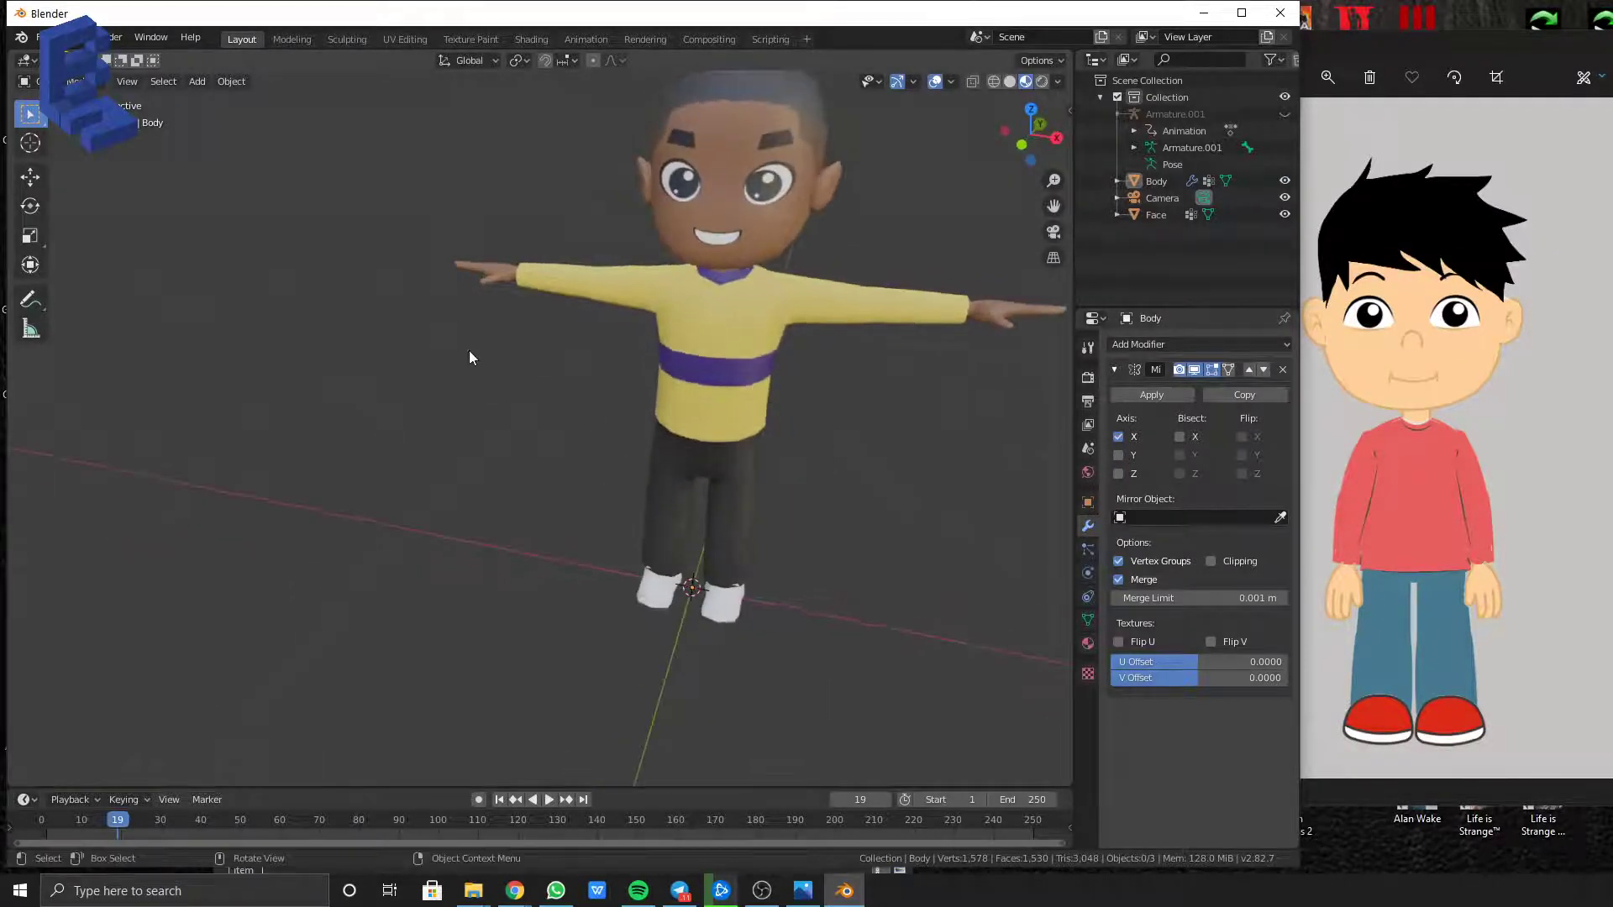
Open the file browser for saving the scene under a new name
click(38, 37)
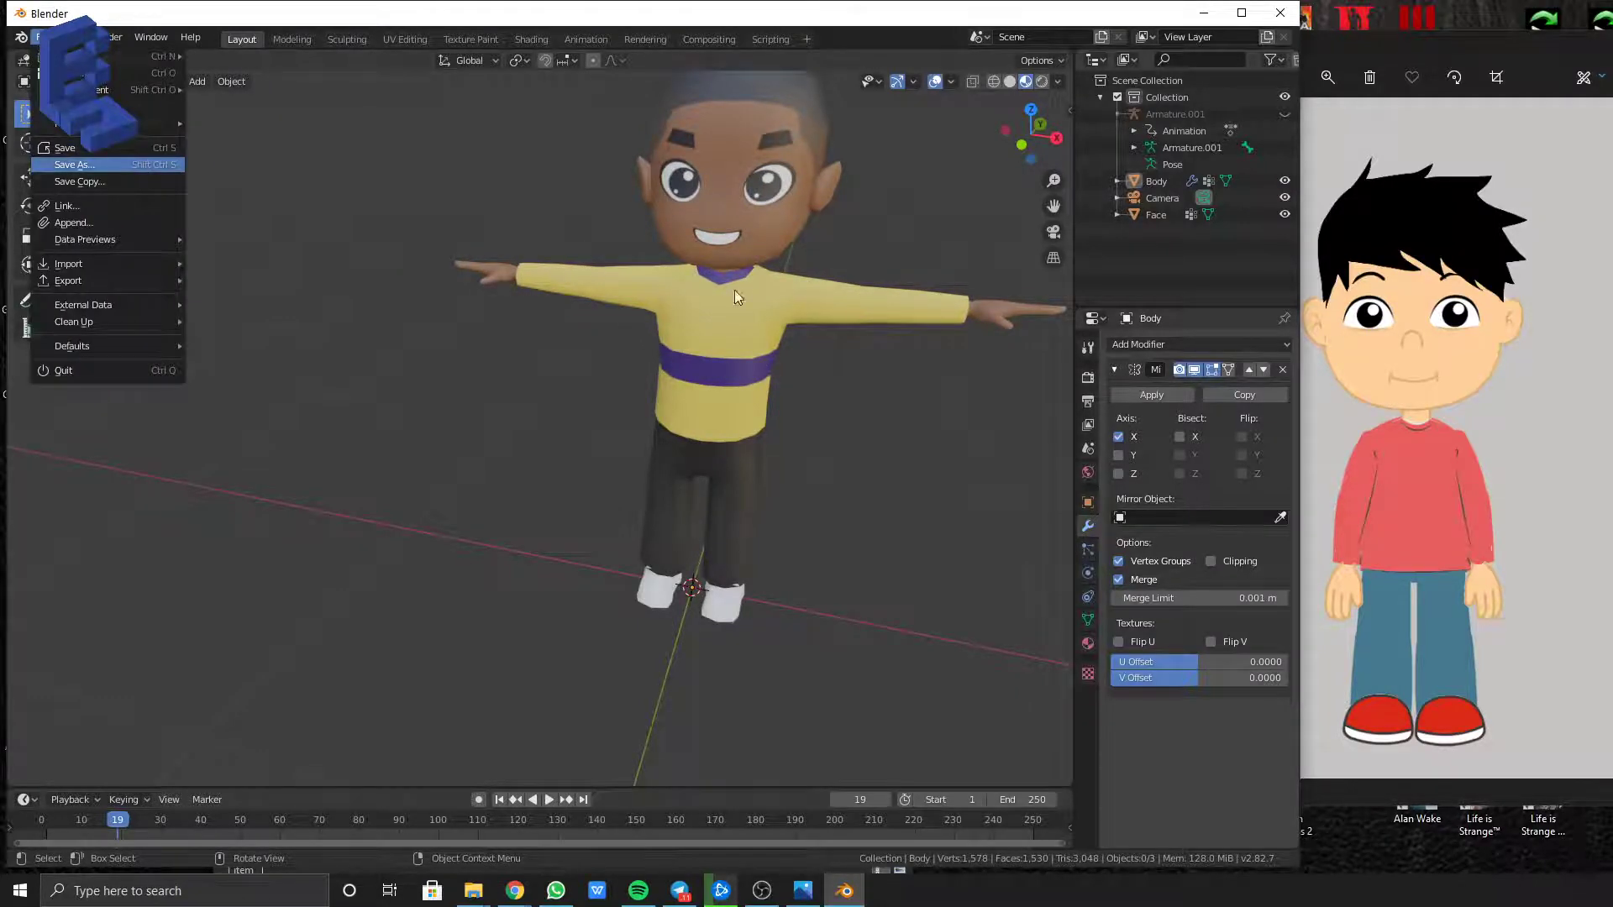
click(138, 166)
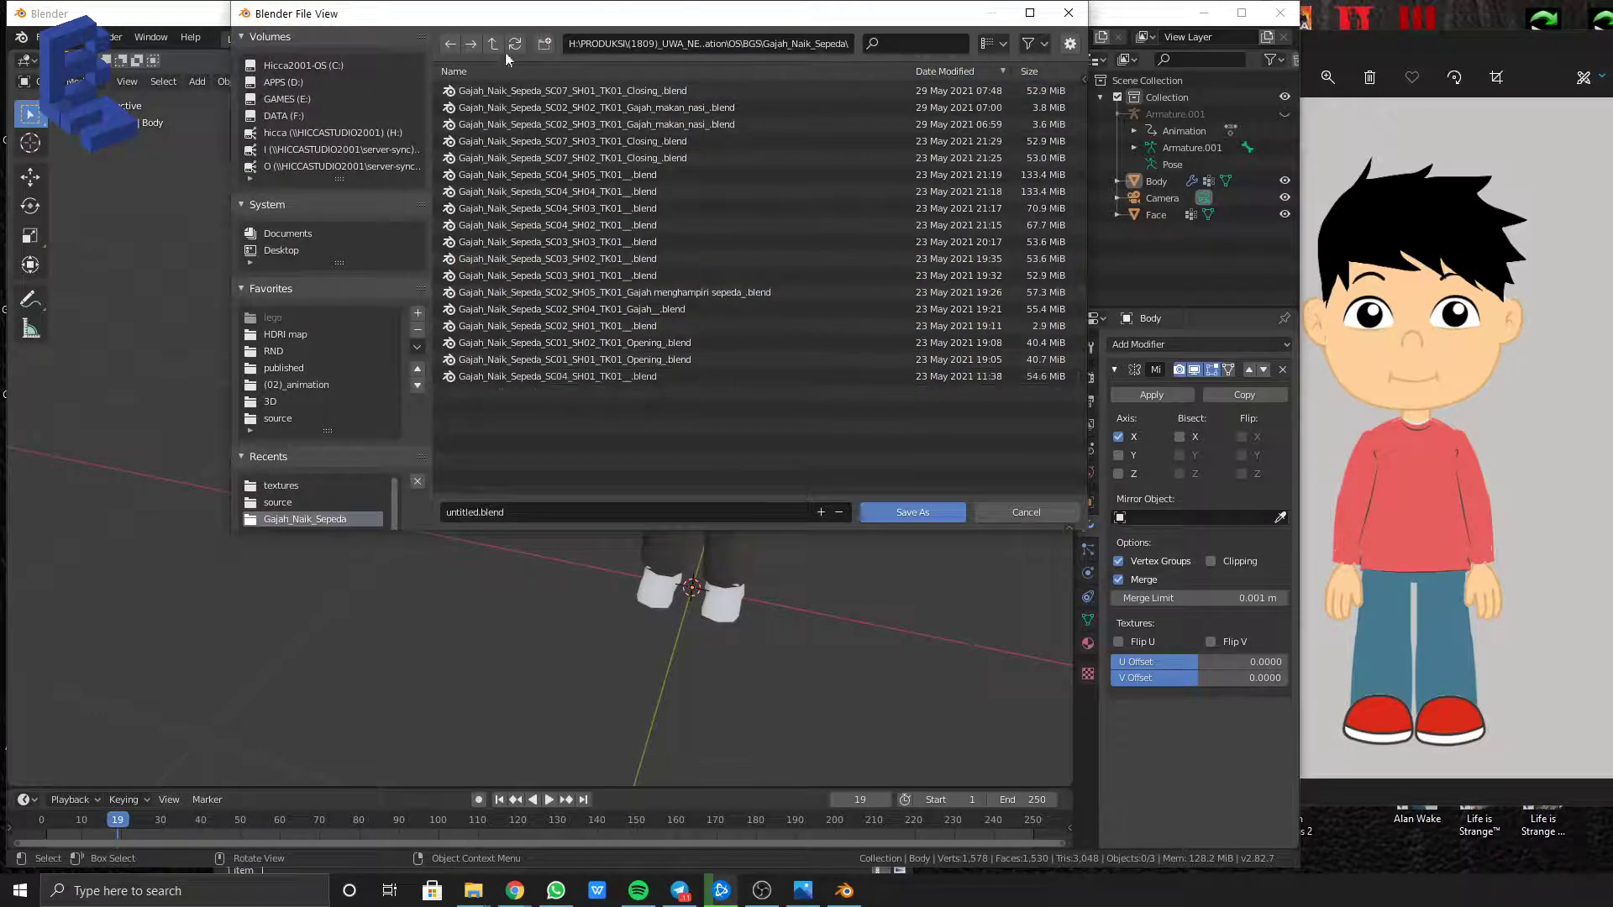
Create a folder named boy_im inside the published (01)_character folder
click(304, 368)
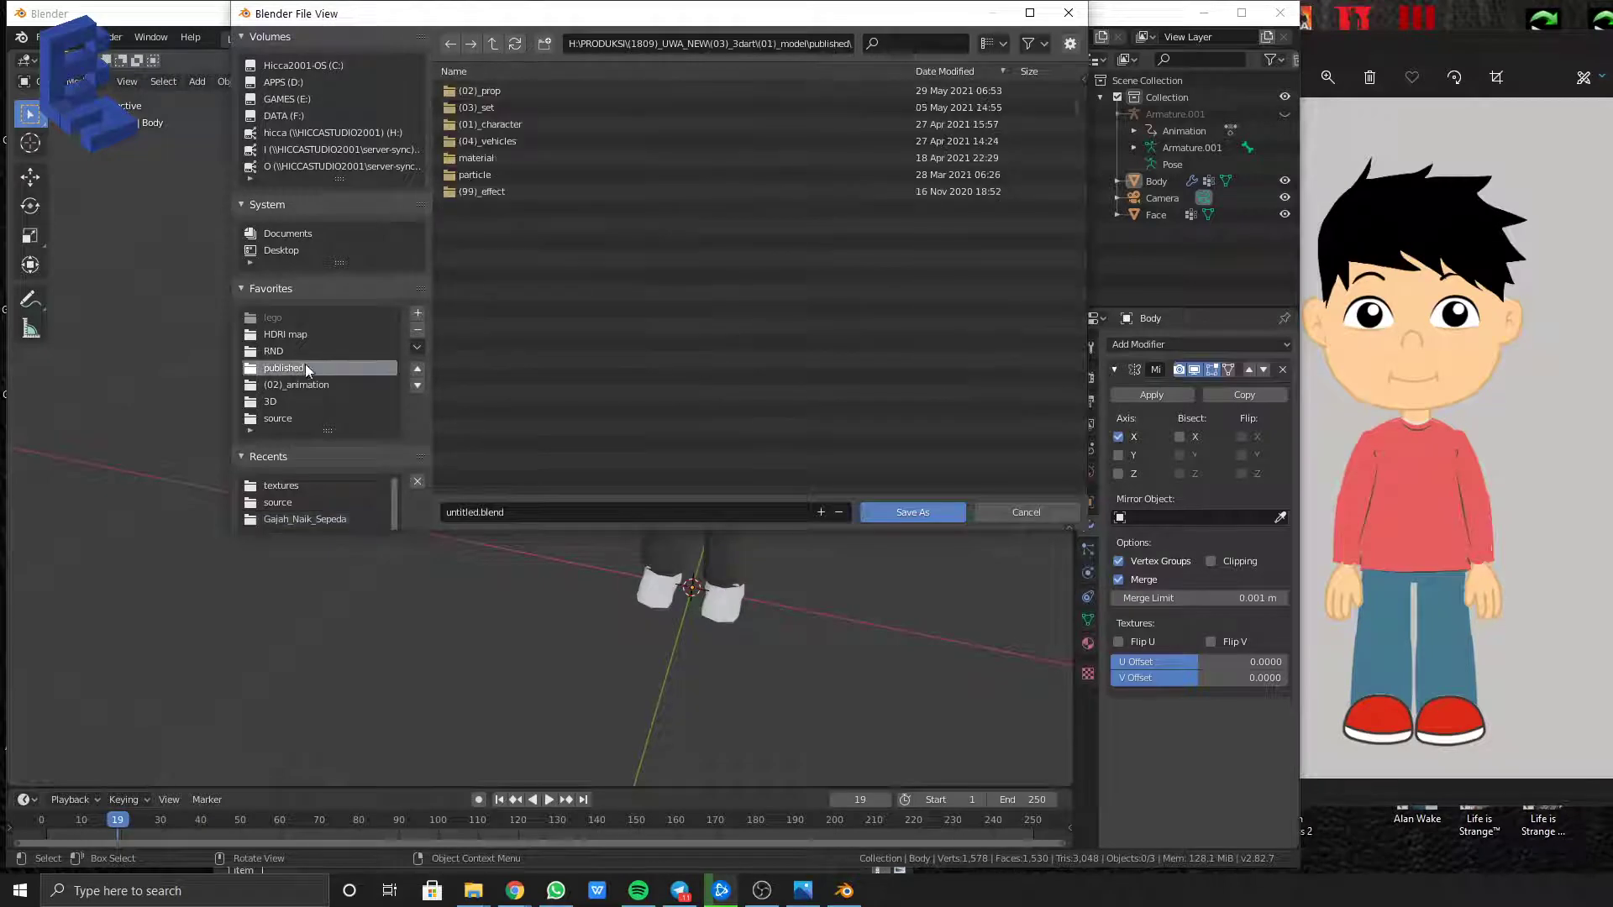
double_click(487, 121)
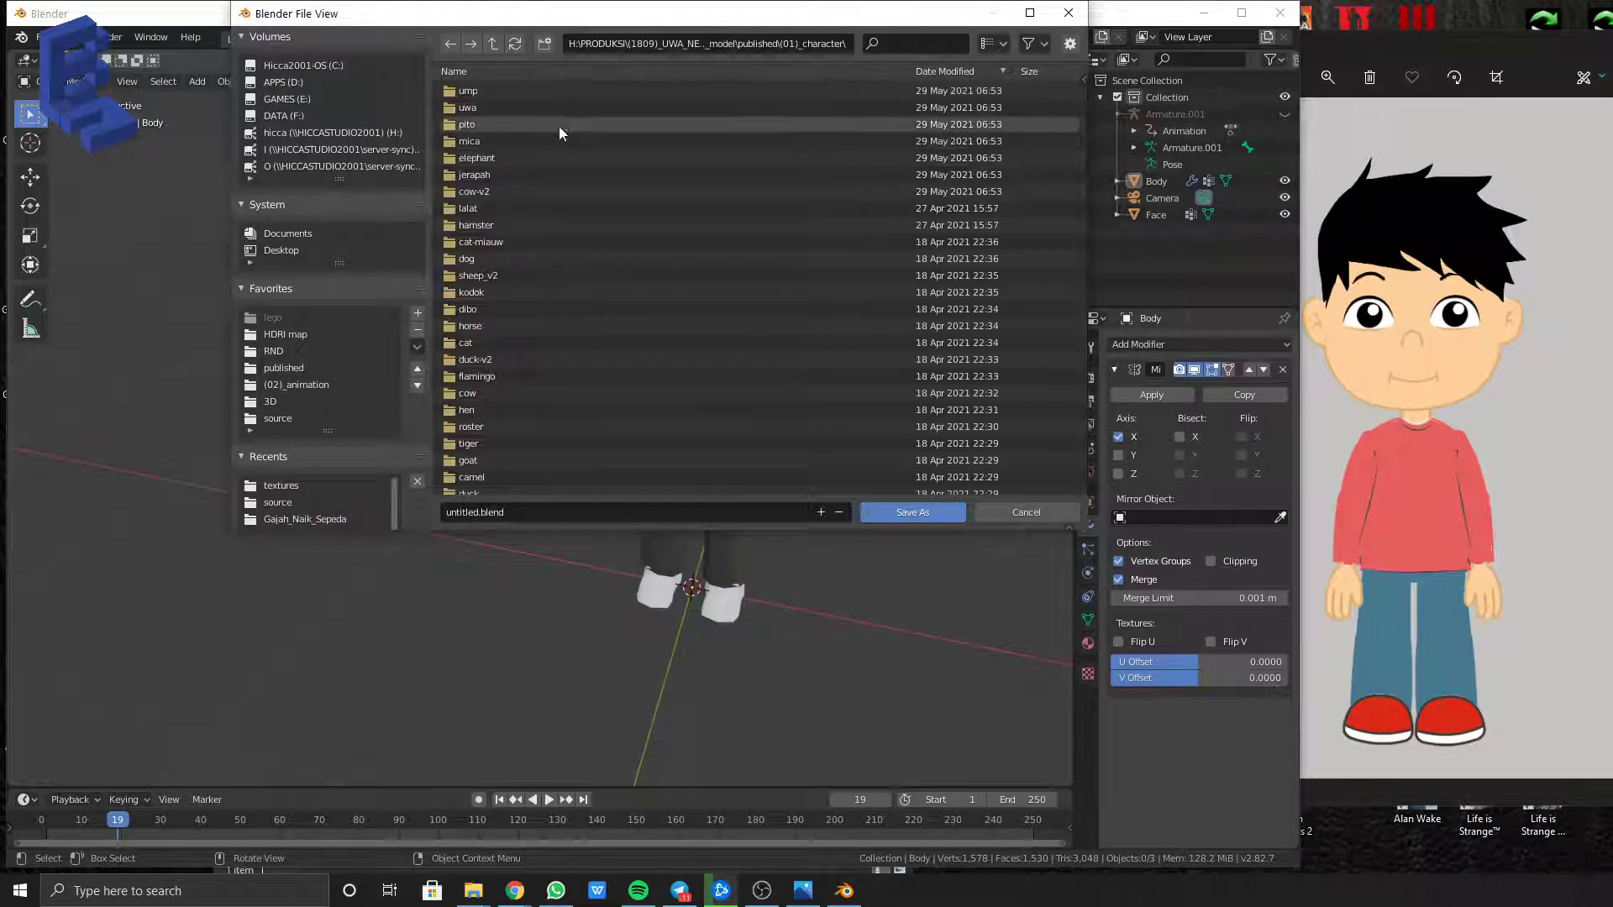
click(544, 43)
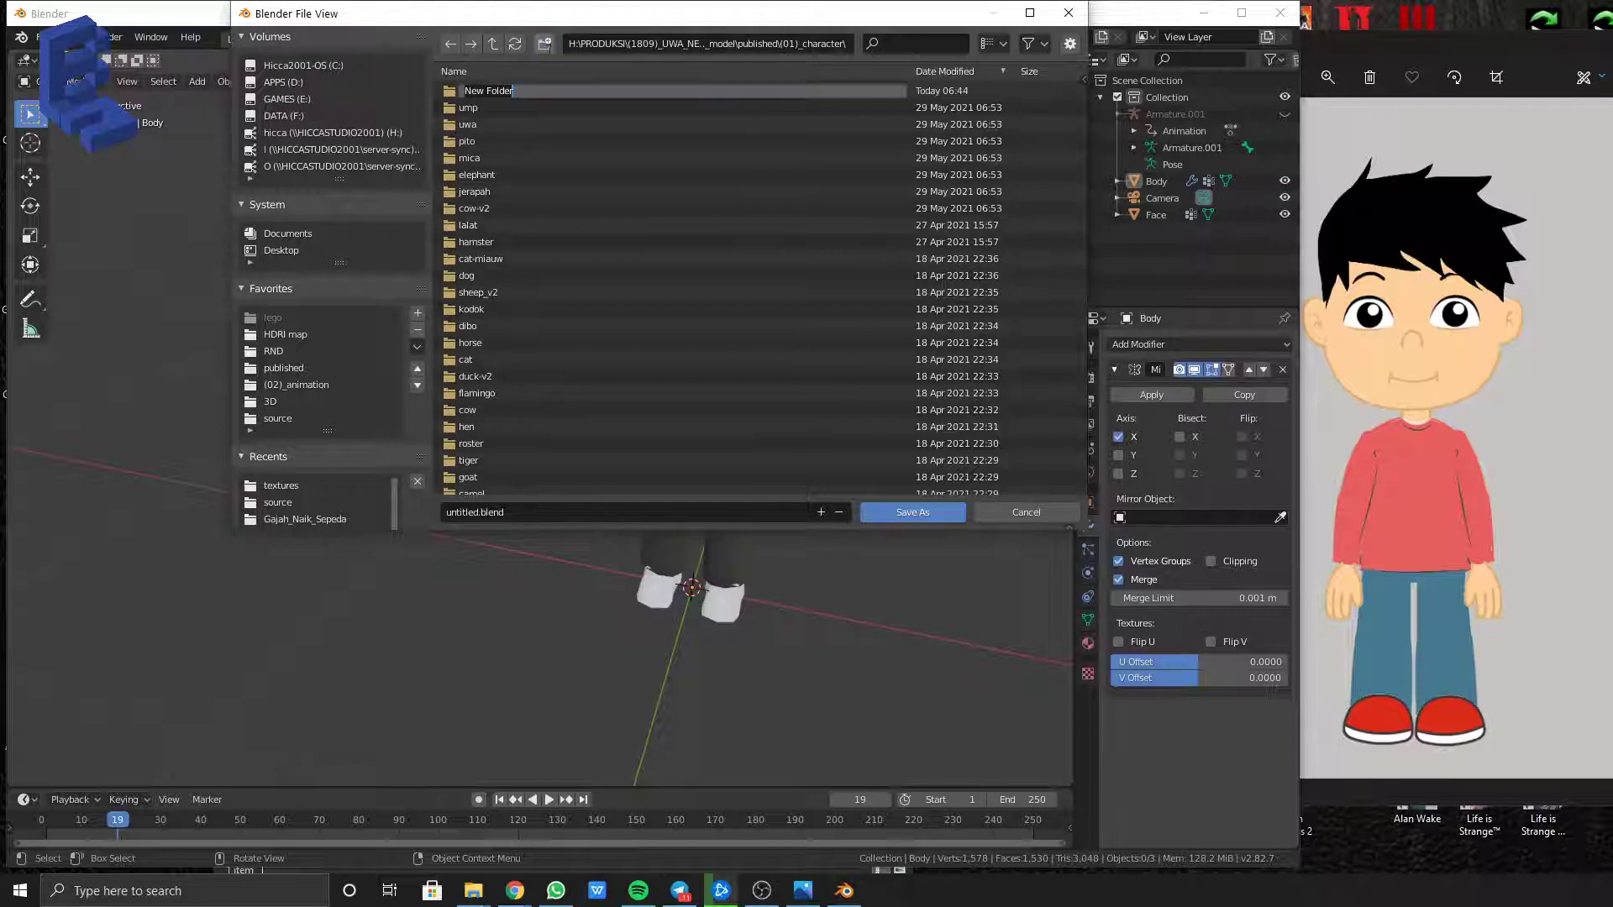
text(boy_im)
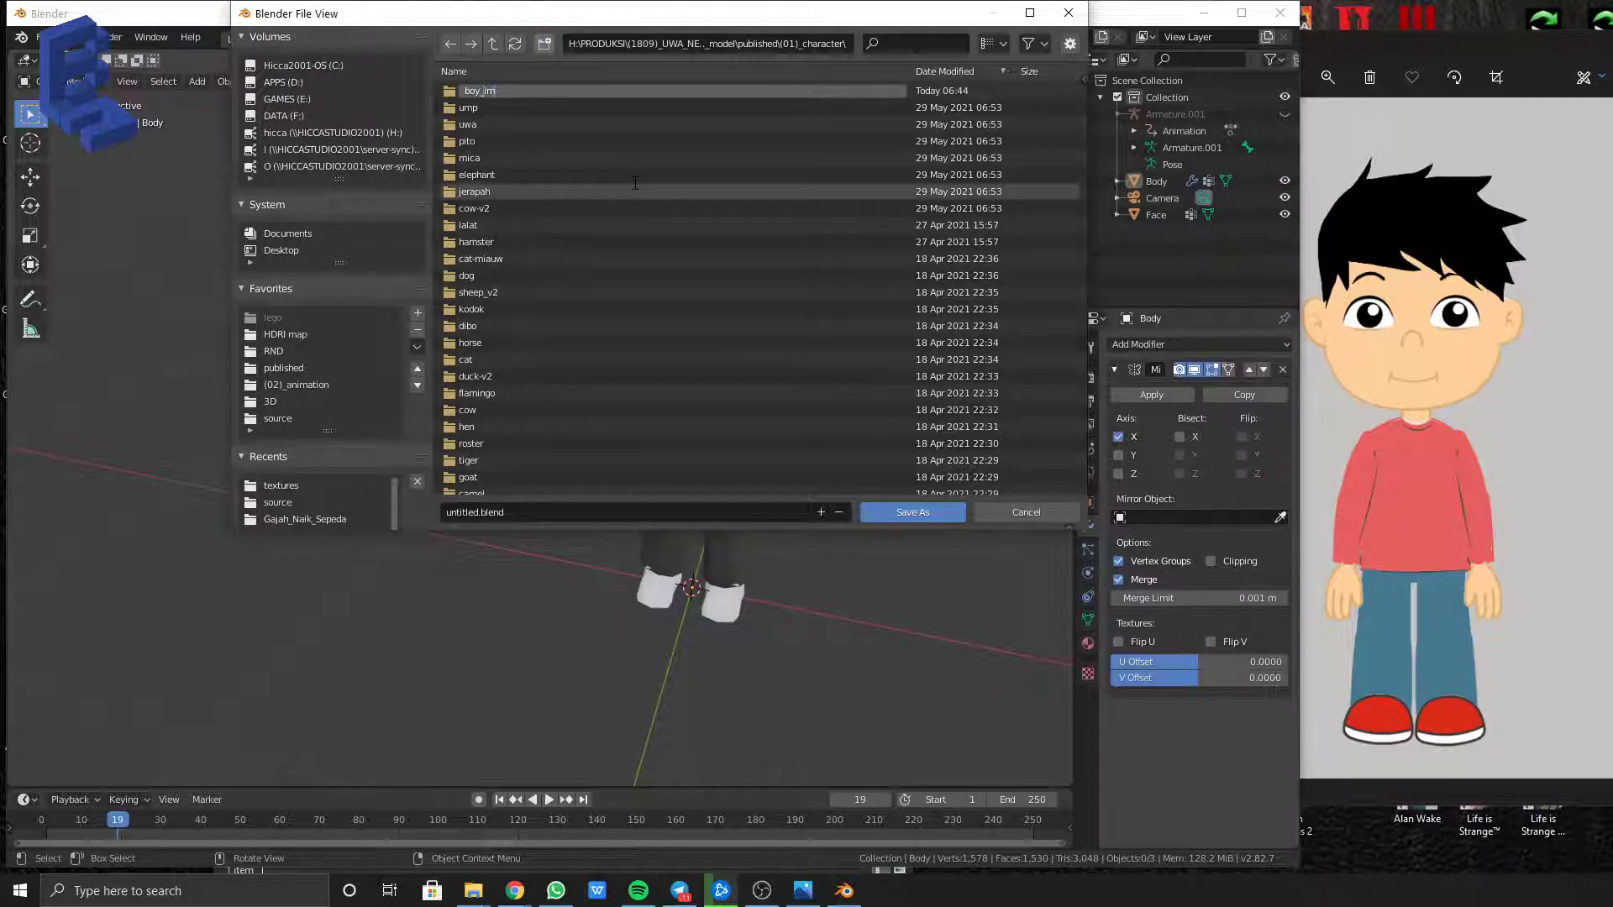
key(Return)
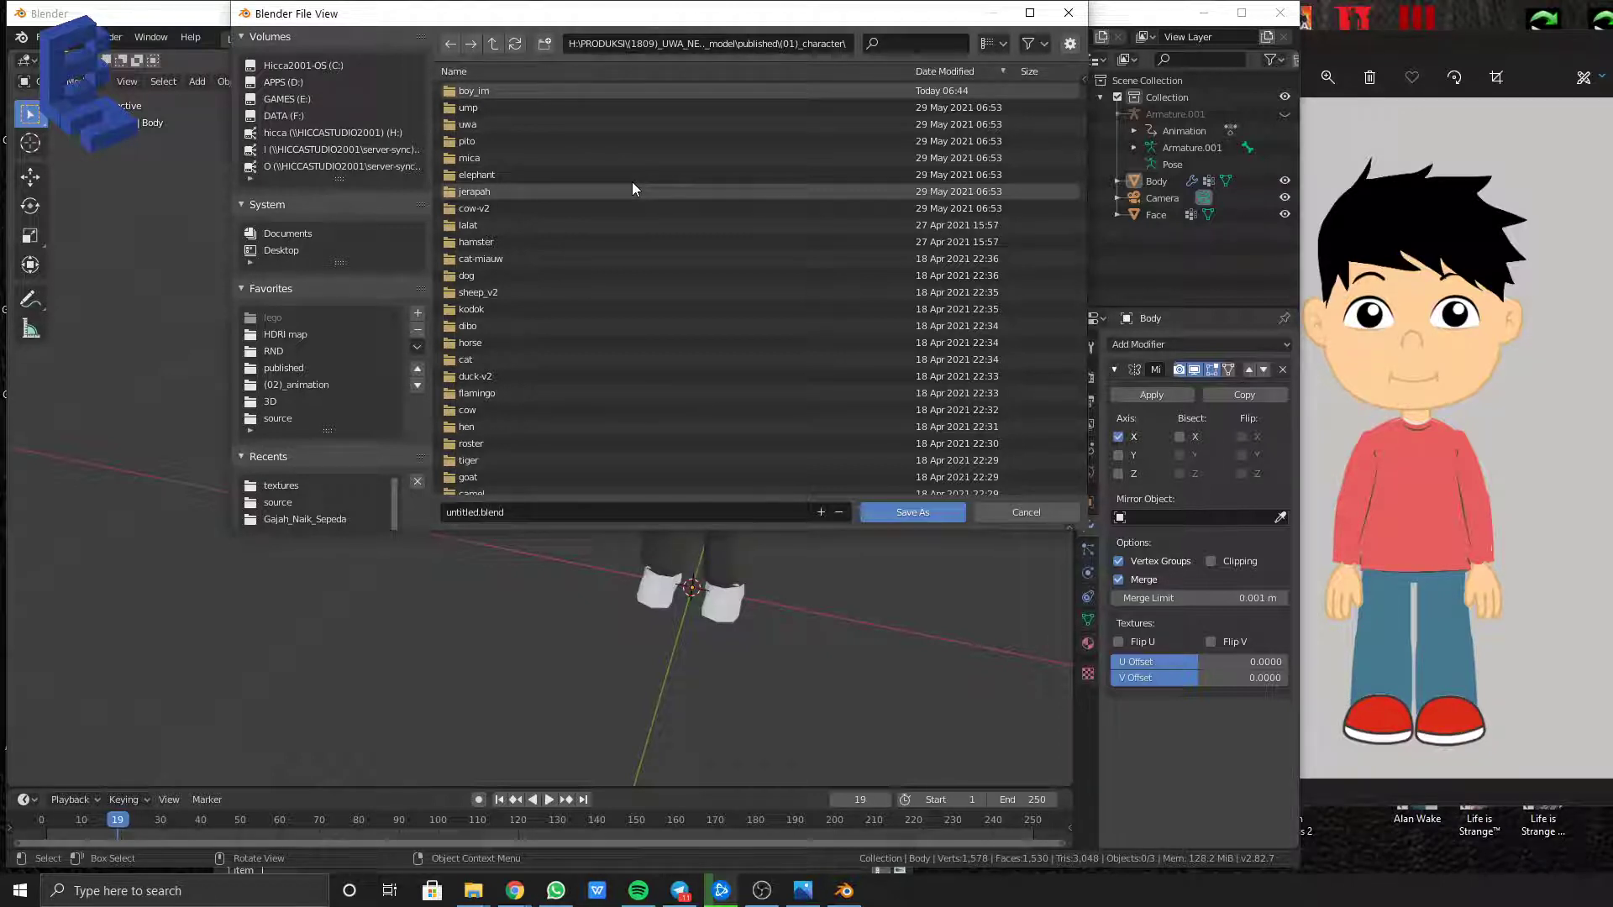
Save the scene as boy_im.blend inside the boy_im folder
click(480, 91)
click(522, 513)
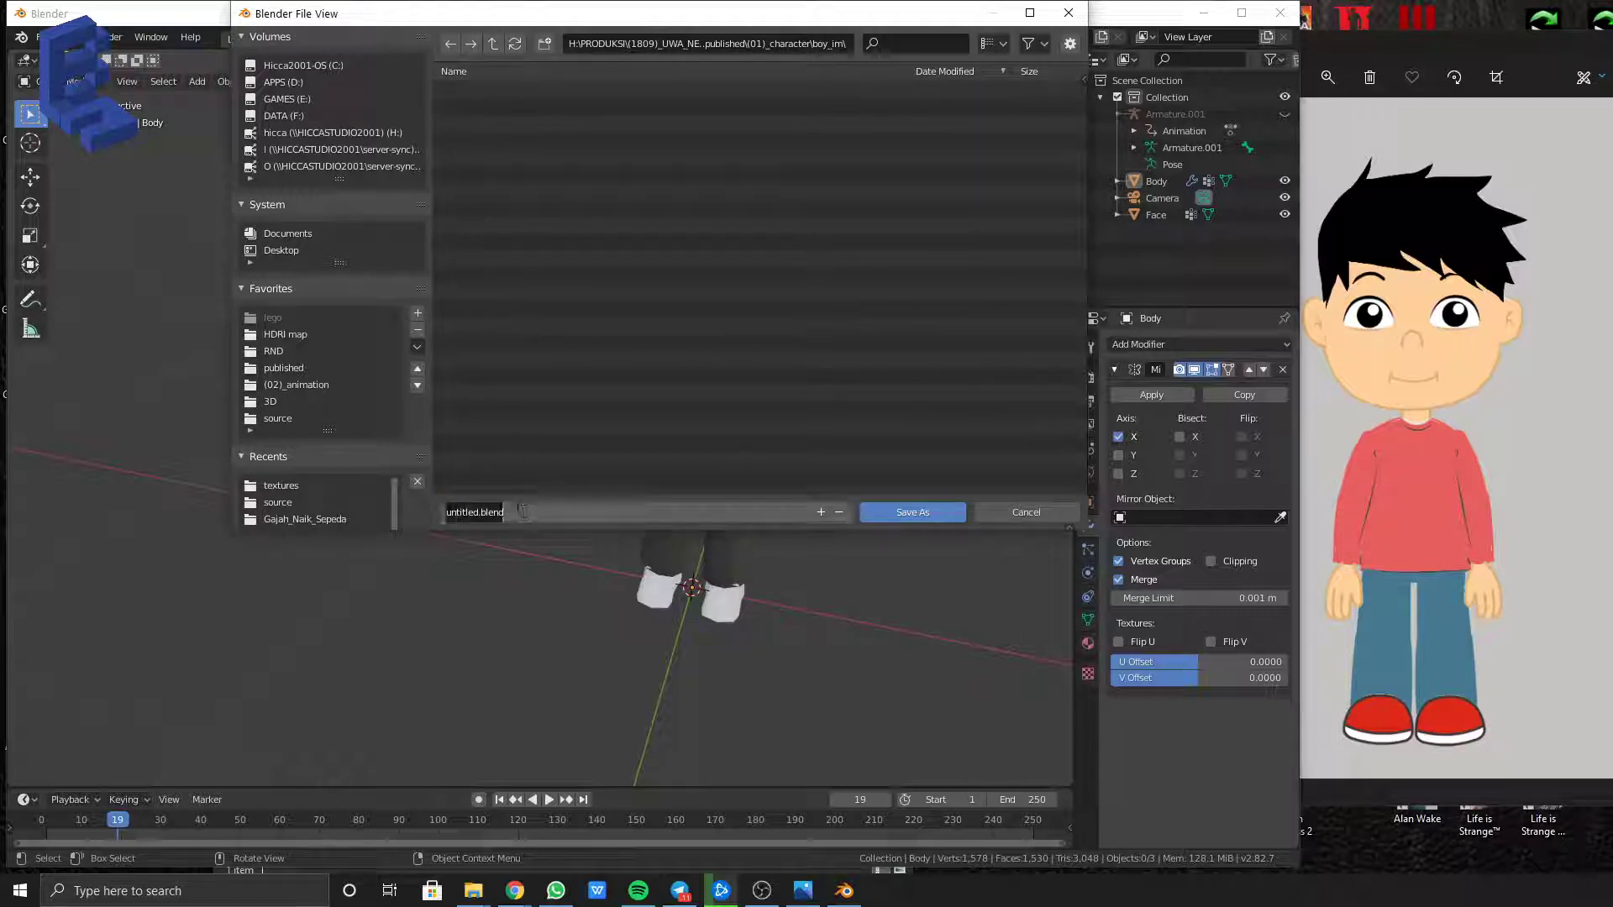
text(boy_im)
key(Return)
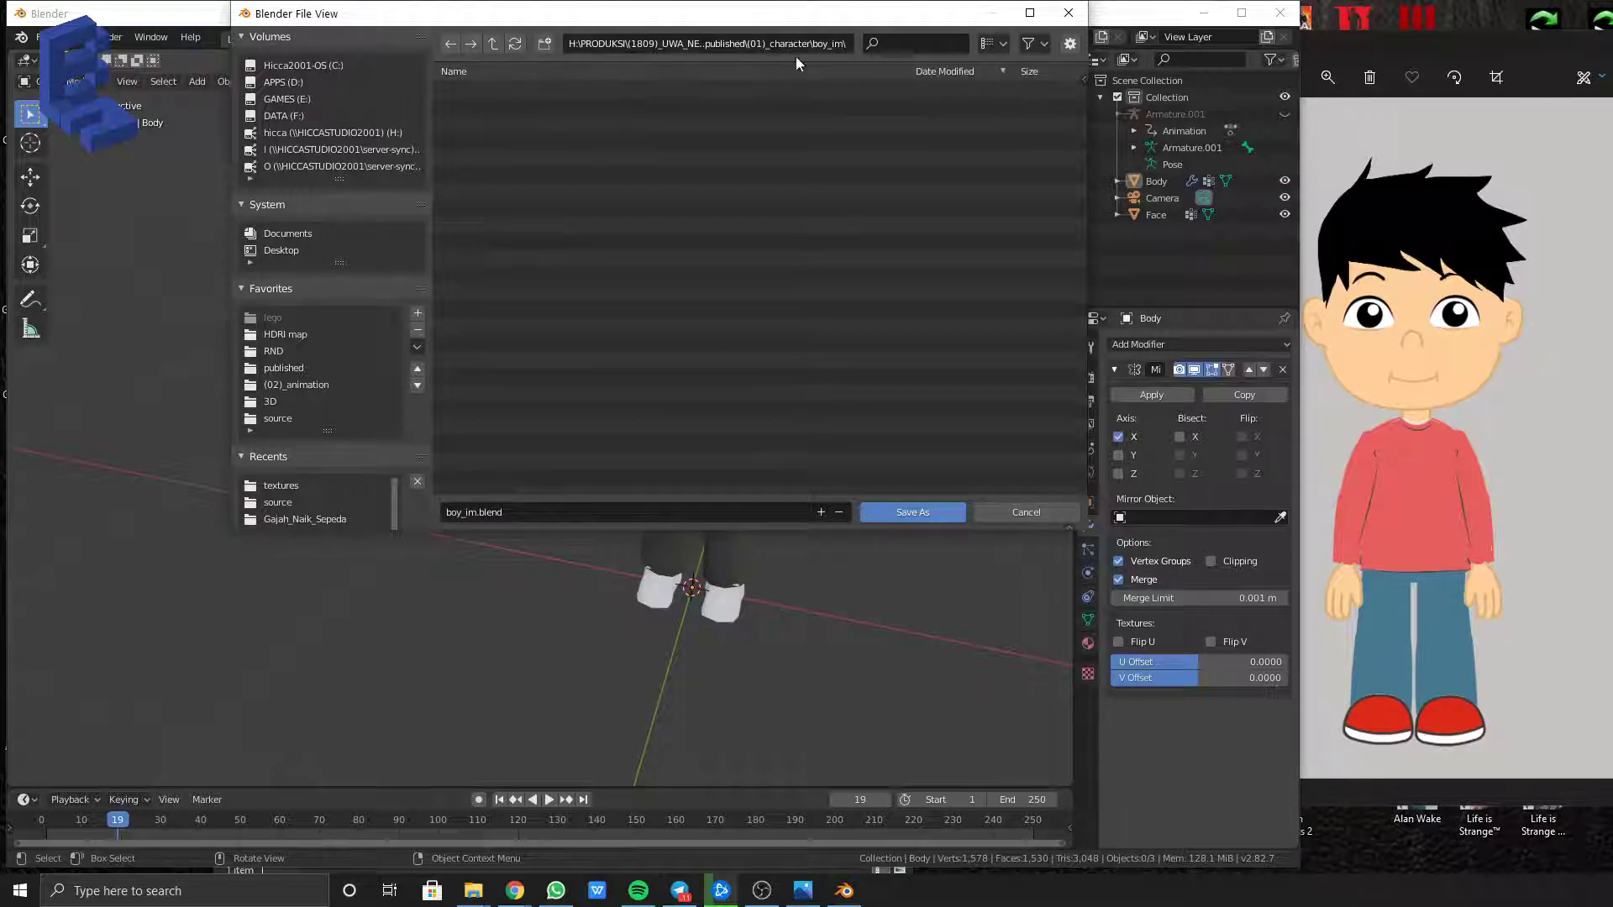
click(936, 512)
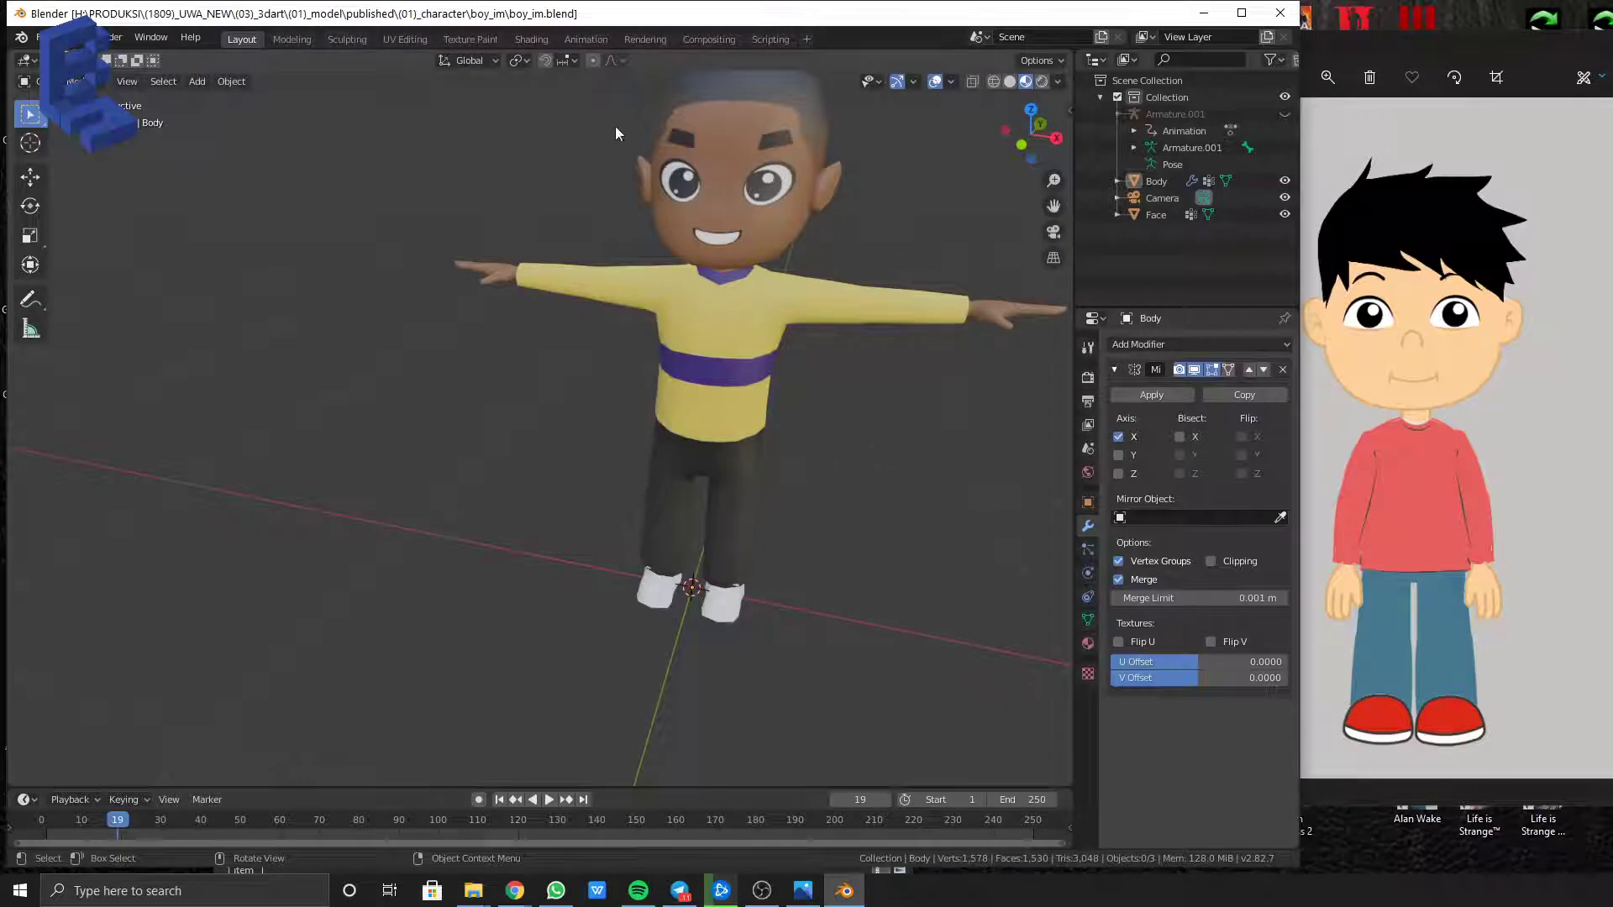
Select the character's Body mesh and open it in the UV Editing workspace, viewed from the front
click(703, 194)
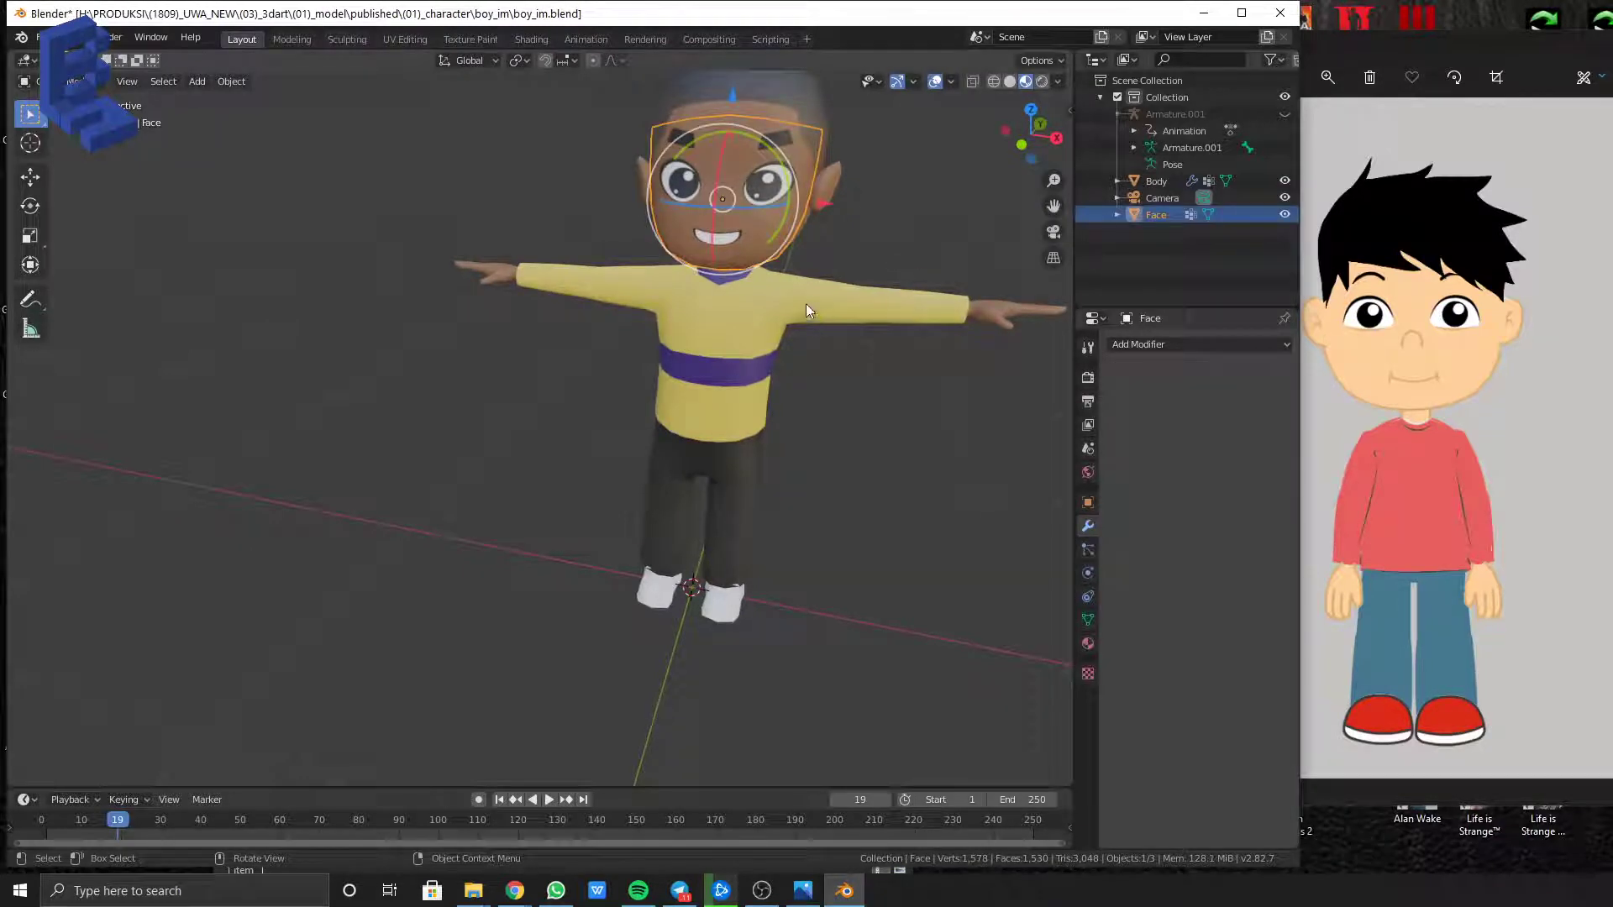
key(Tab)
key(Tab)
click(846, 316)
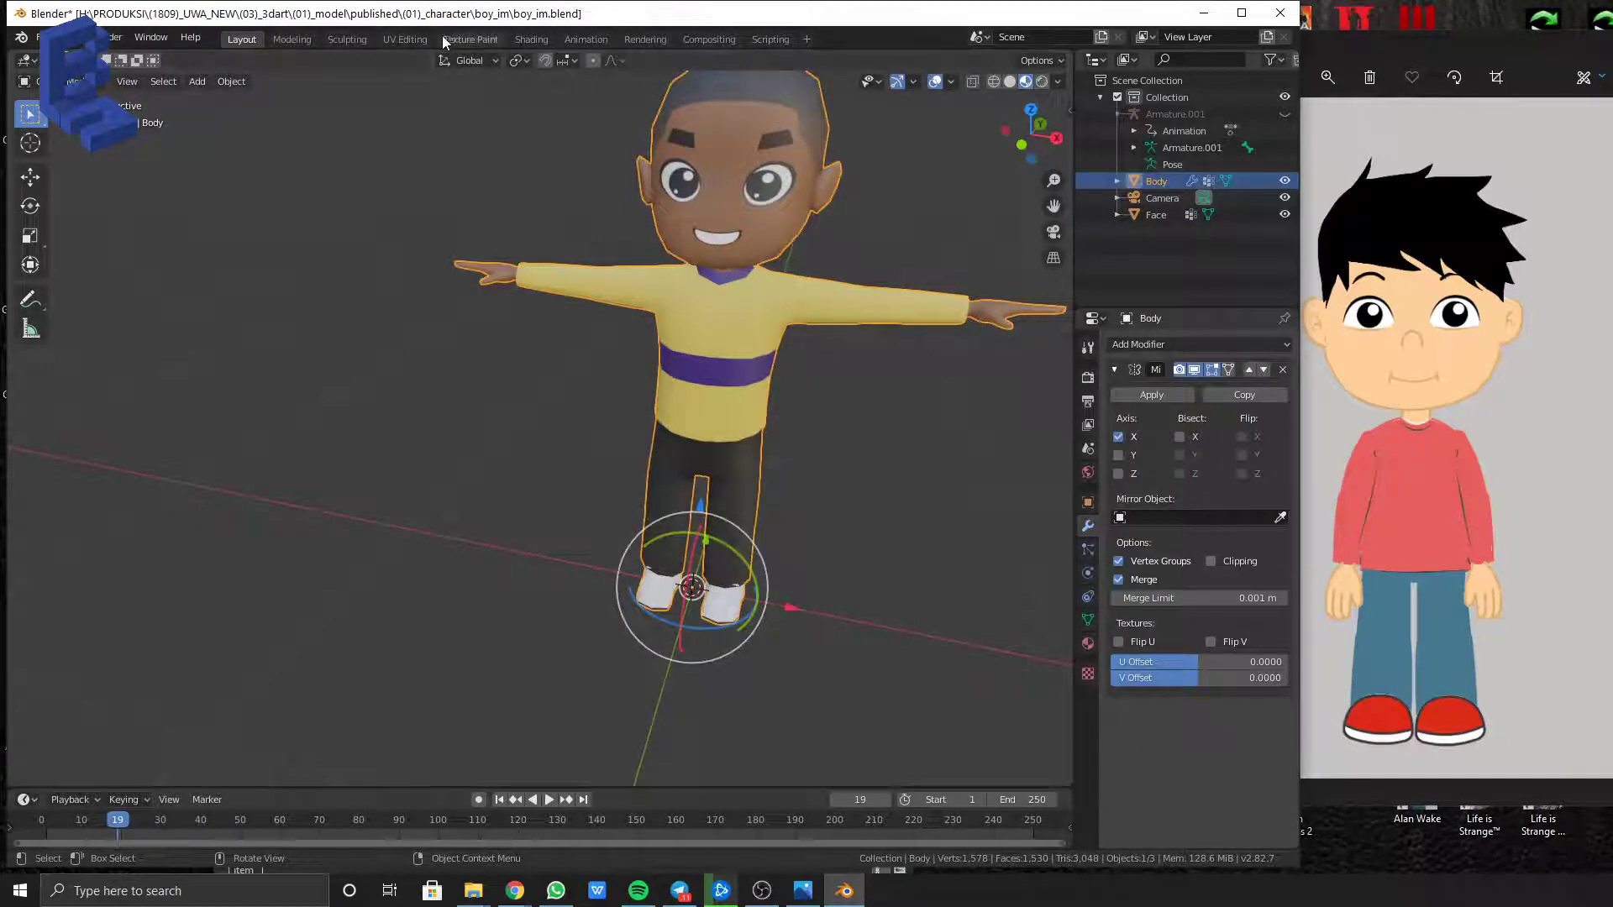
click(420, 38)
scroll(861, 424, up, 4)
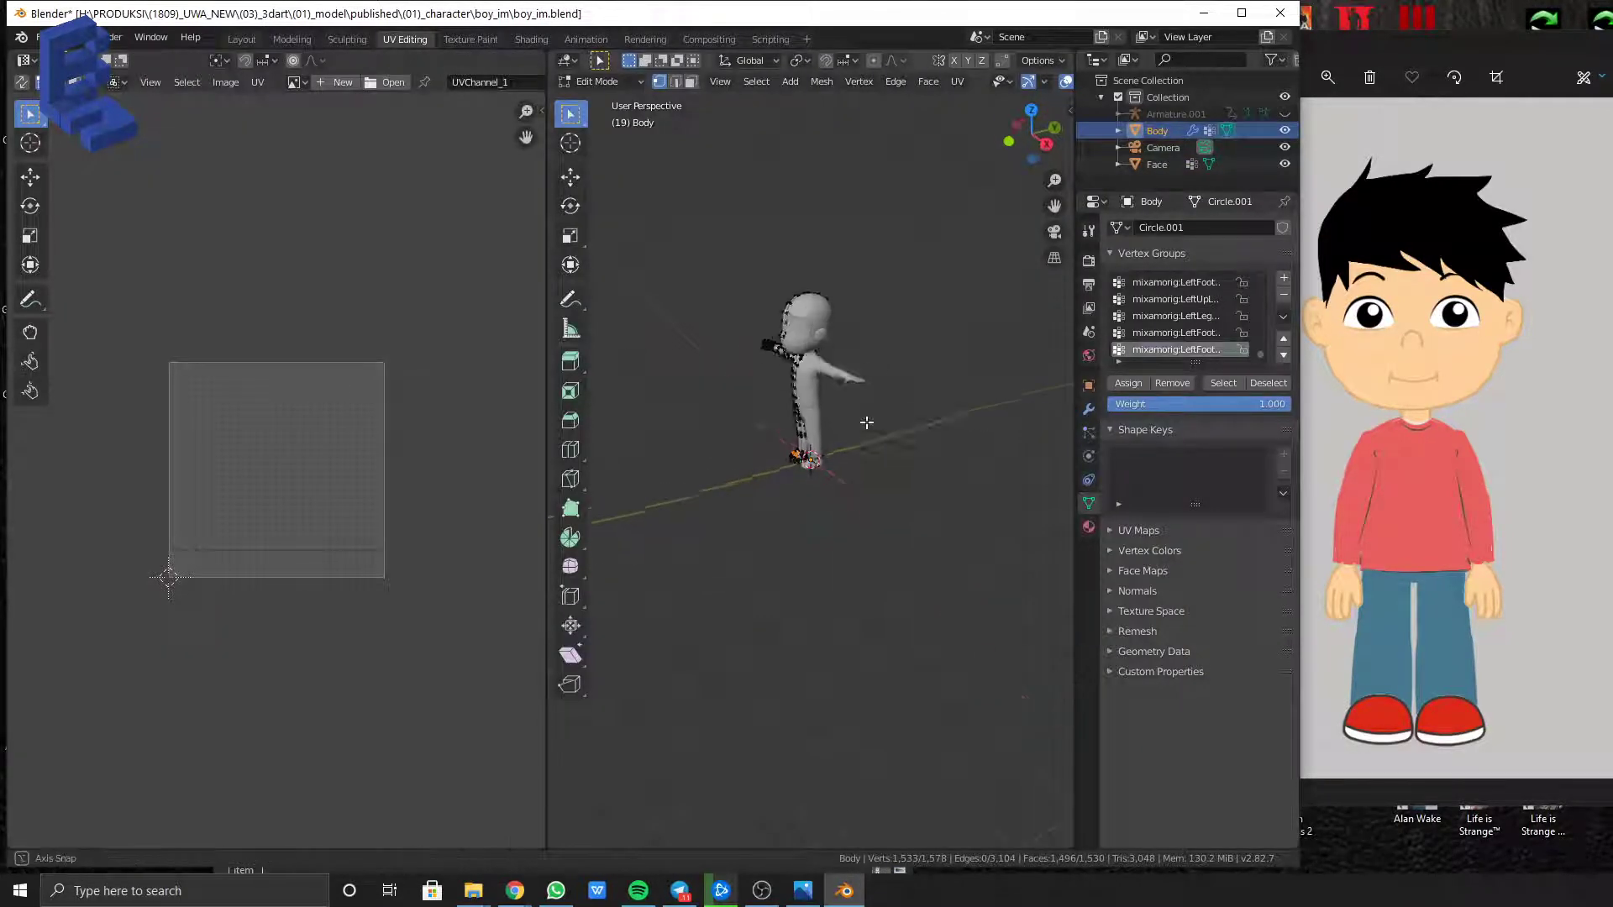
middle_drag(864, 421, 950, 392)
scroll(948, 390, up, 5)
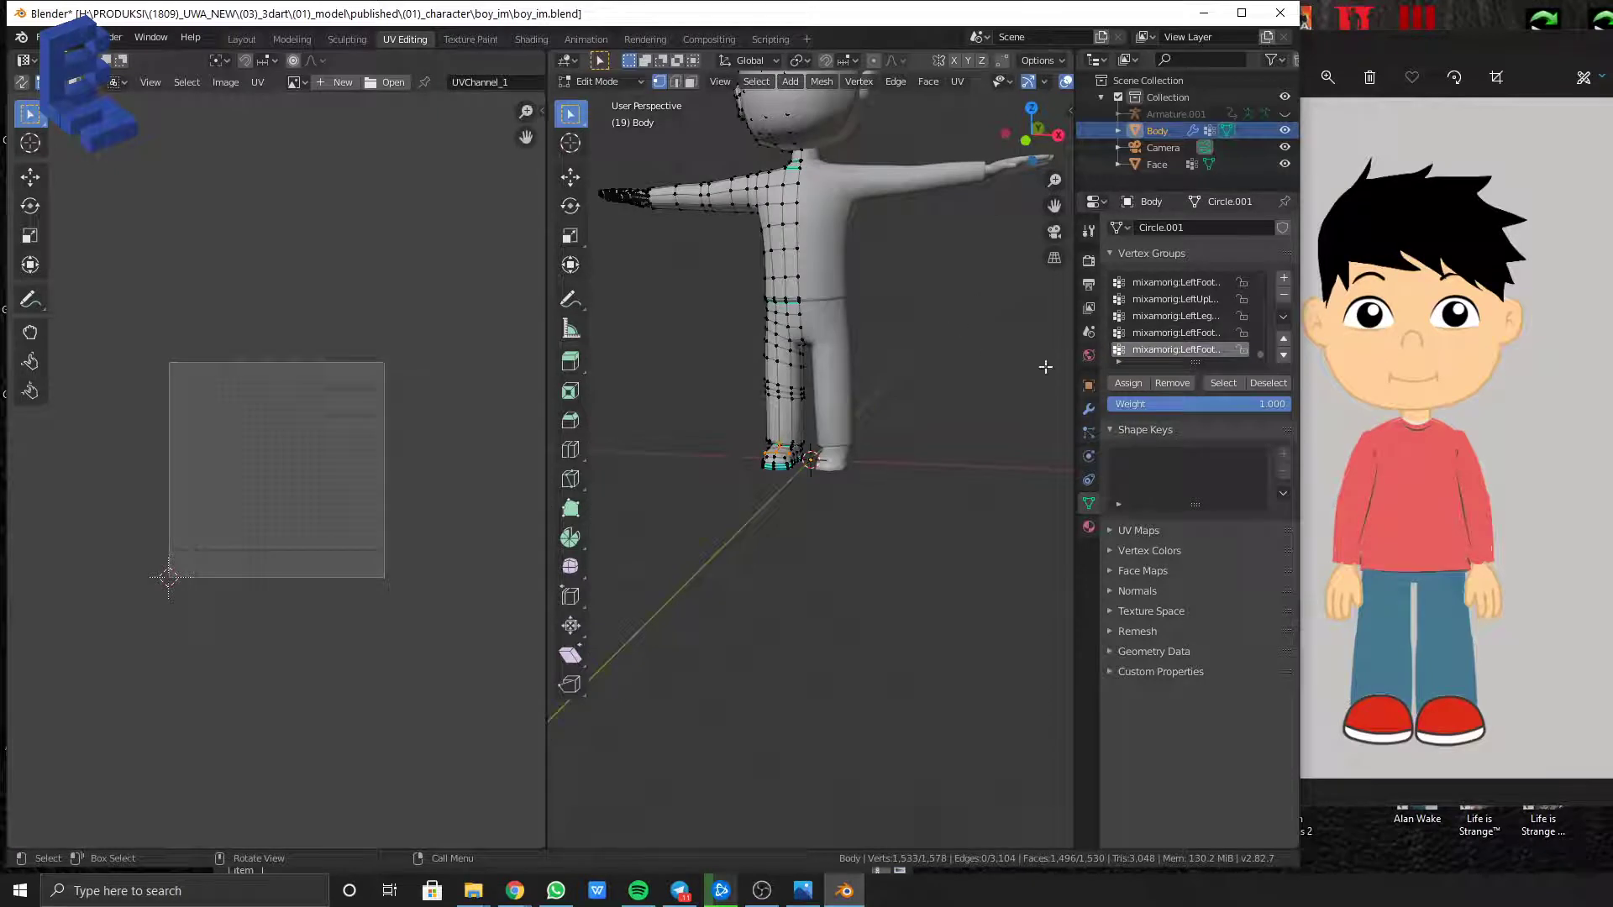
Return the Body to Object Mode and apply its Mirror modifier
key(Tab)
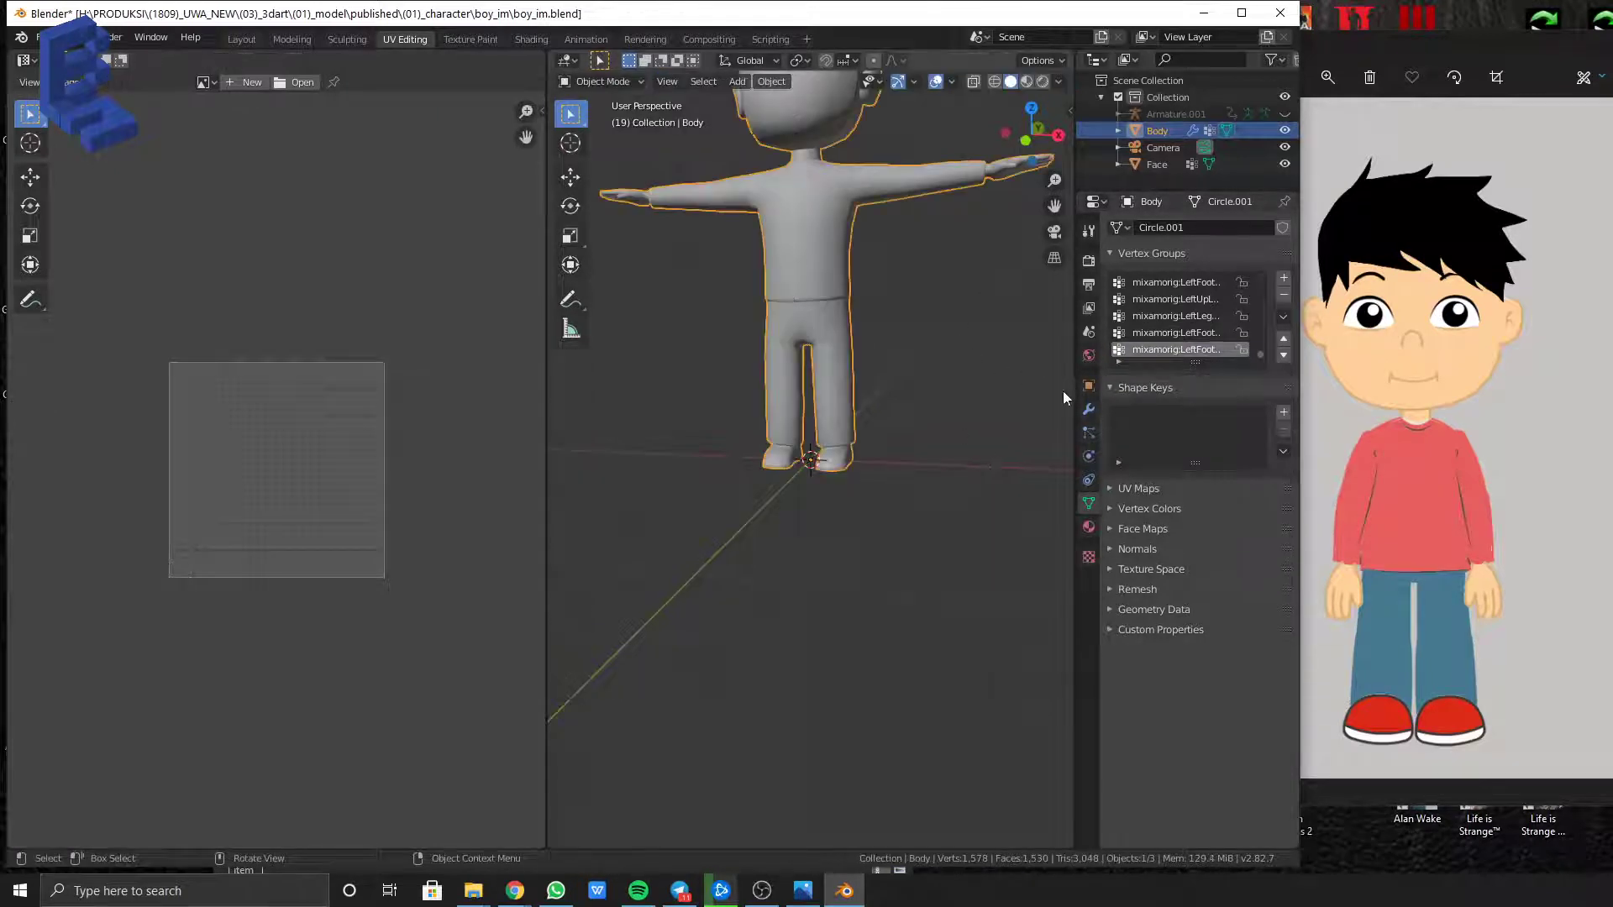
click(941, 243)
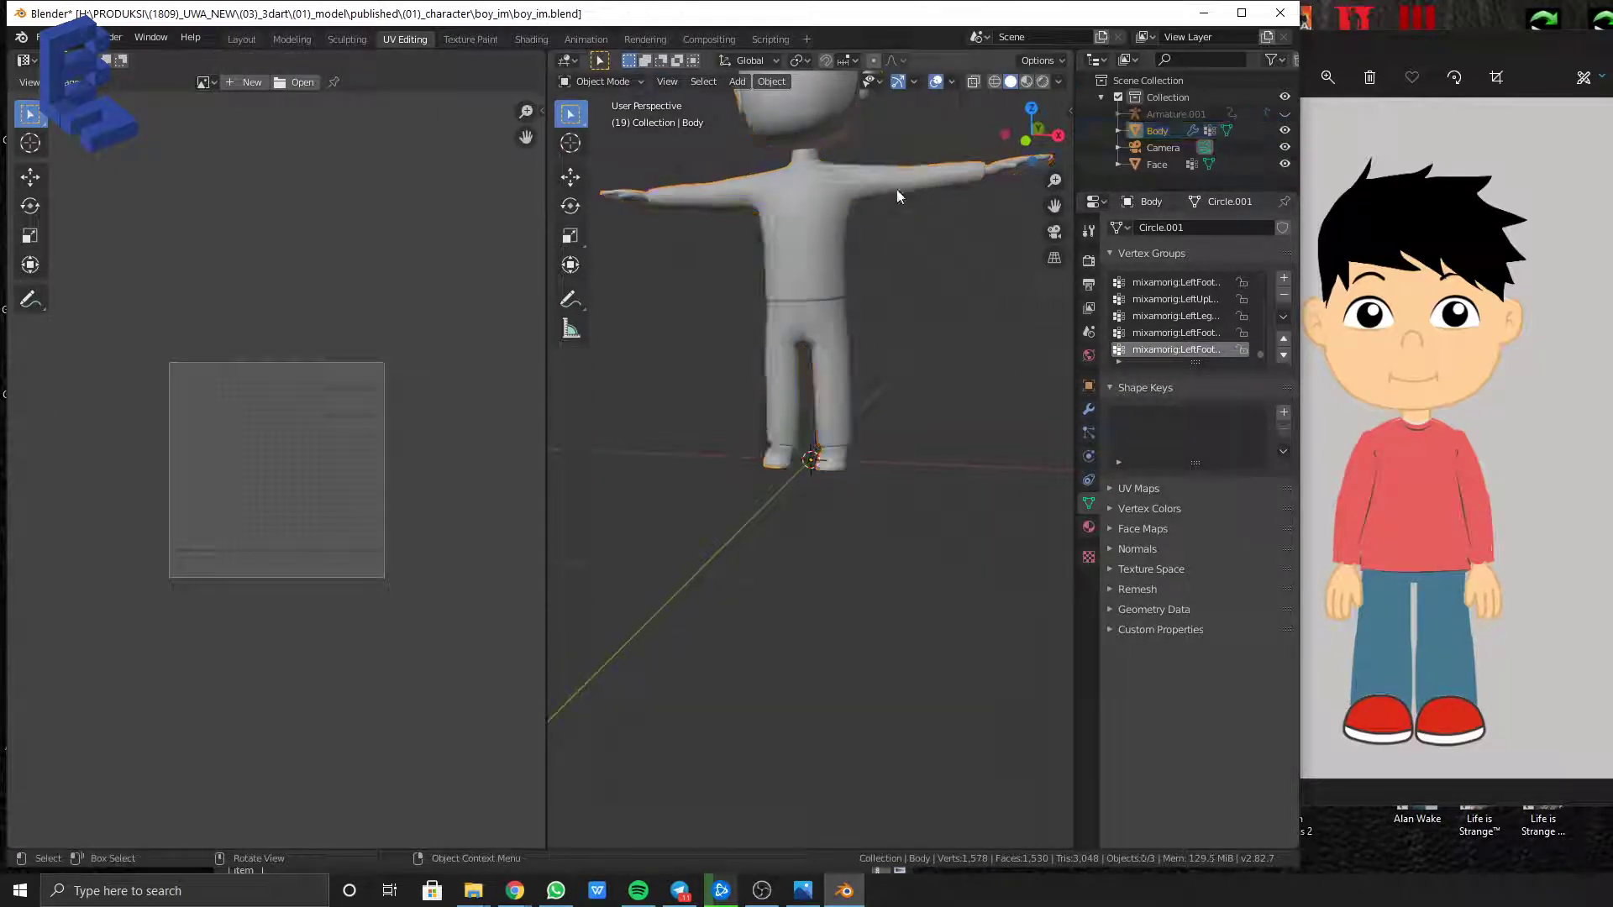
click(901, 190)
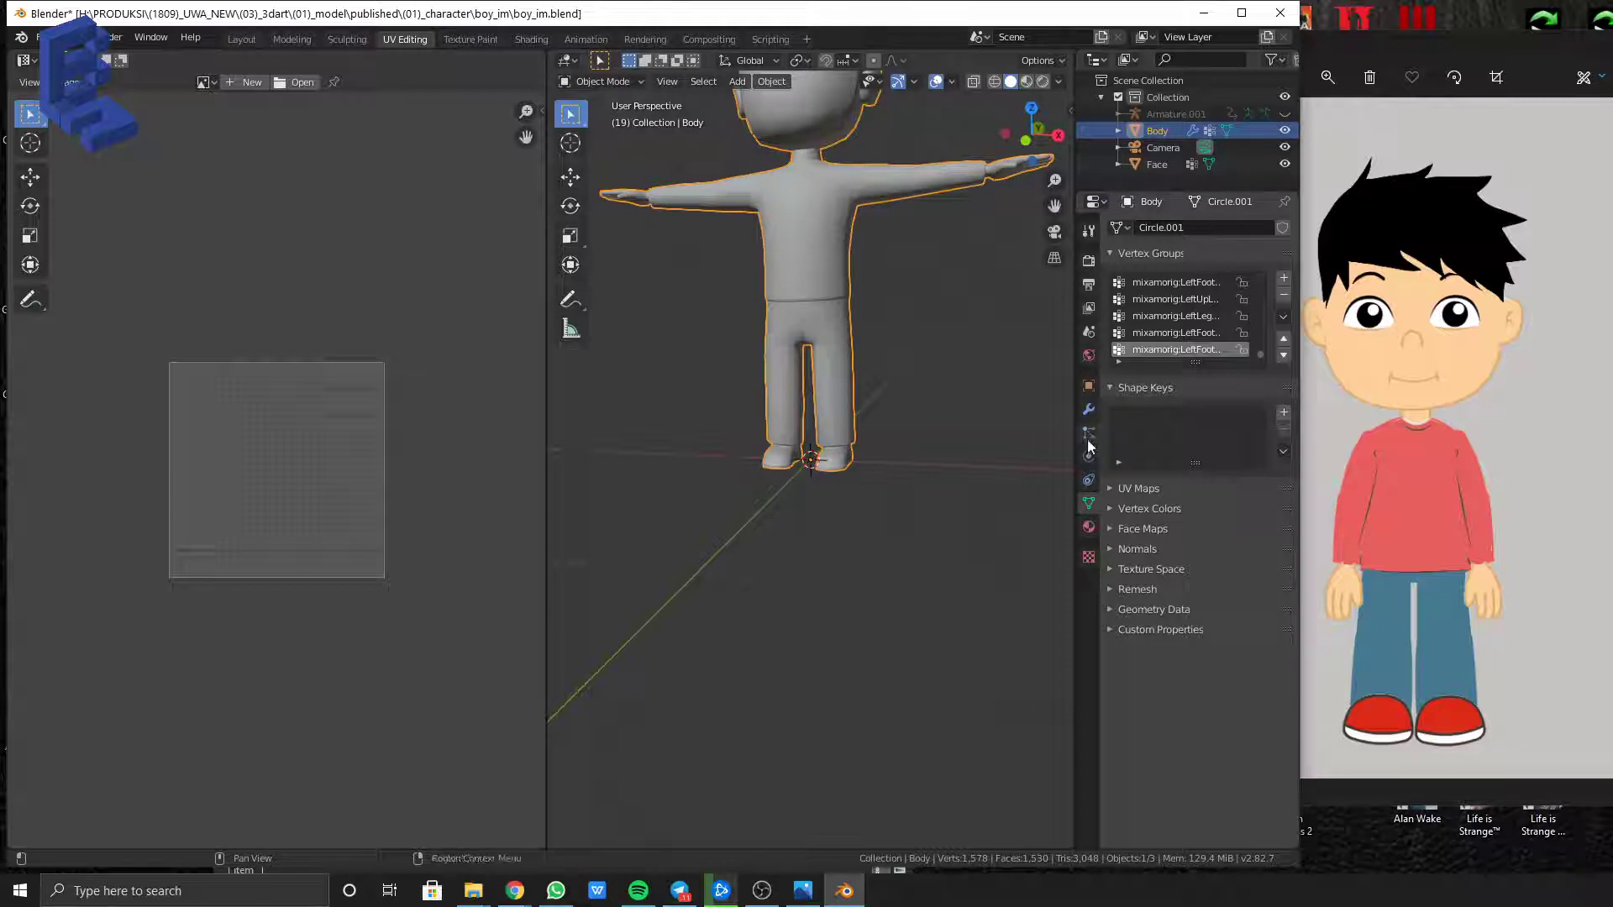
click(1089, 409)
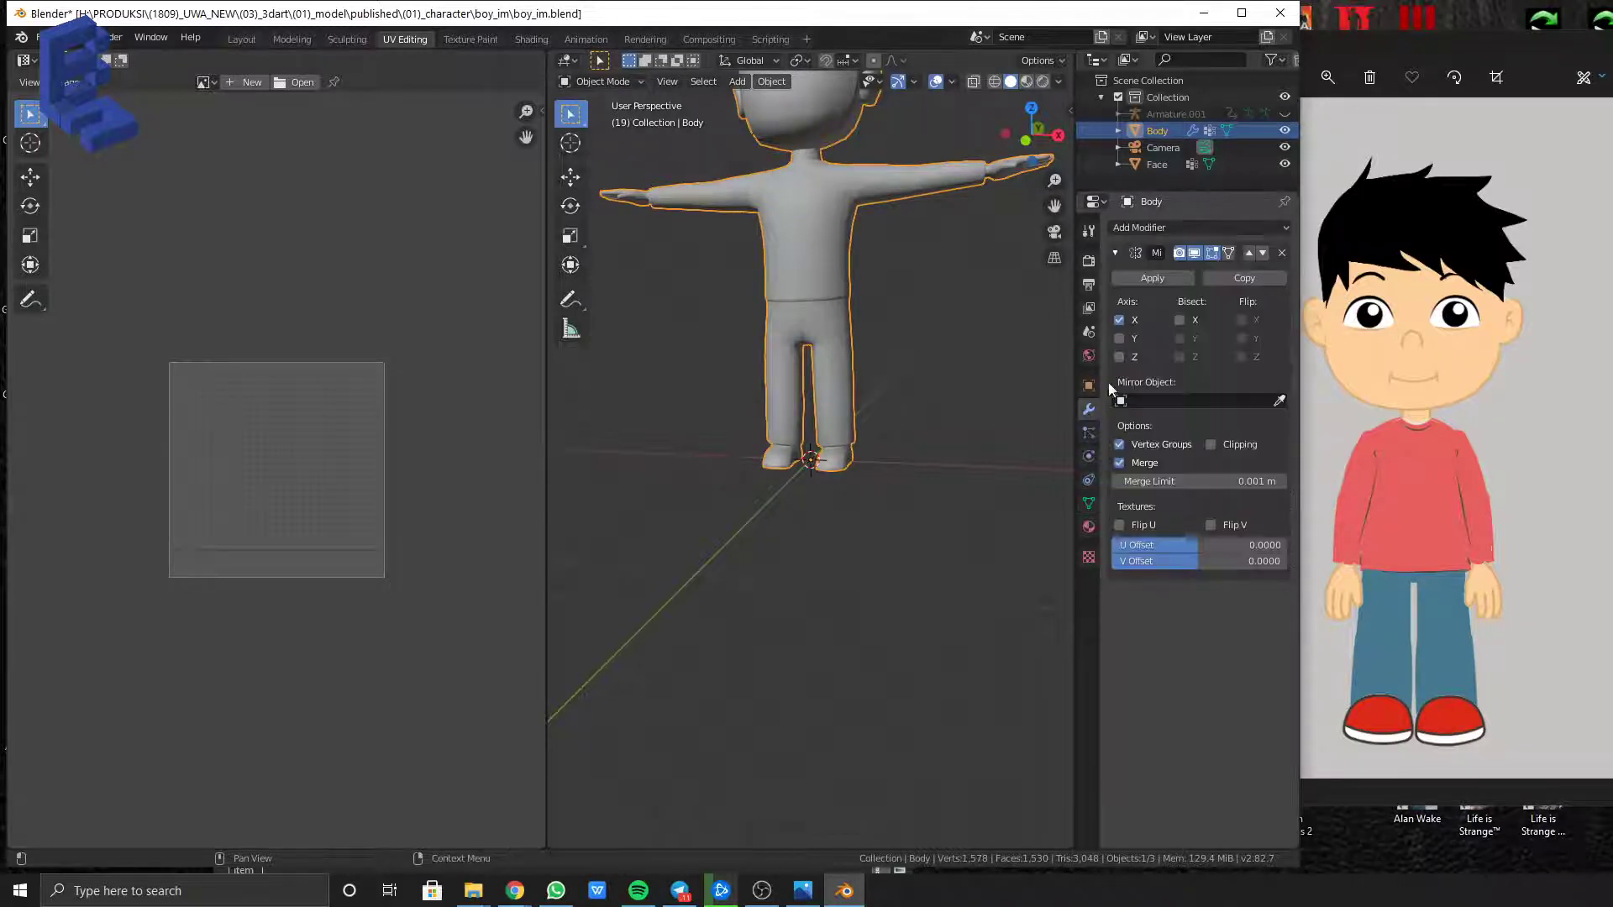
click(1152, 278)
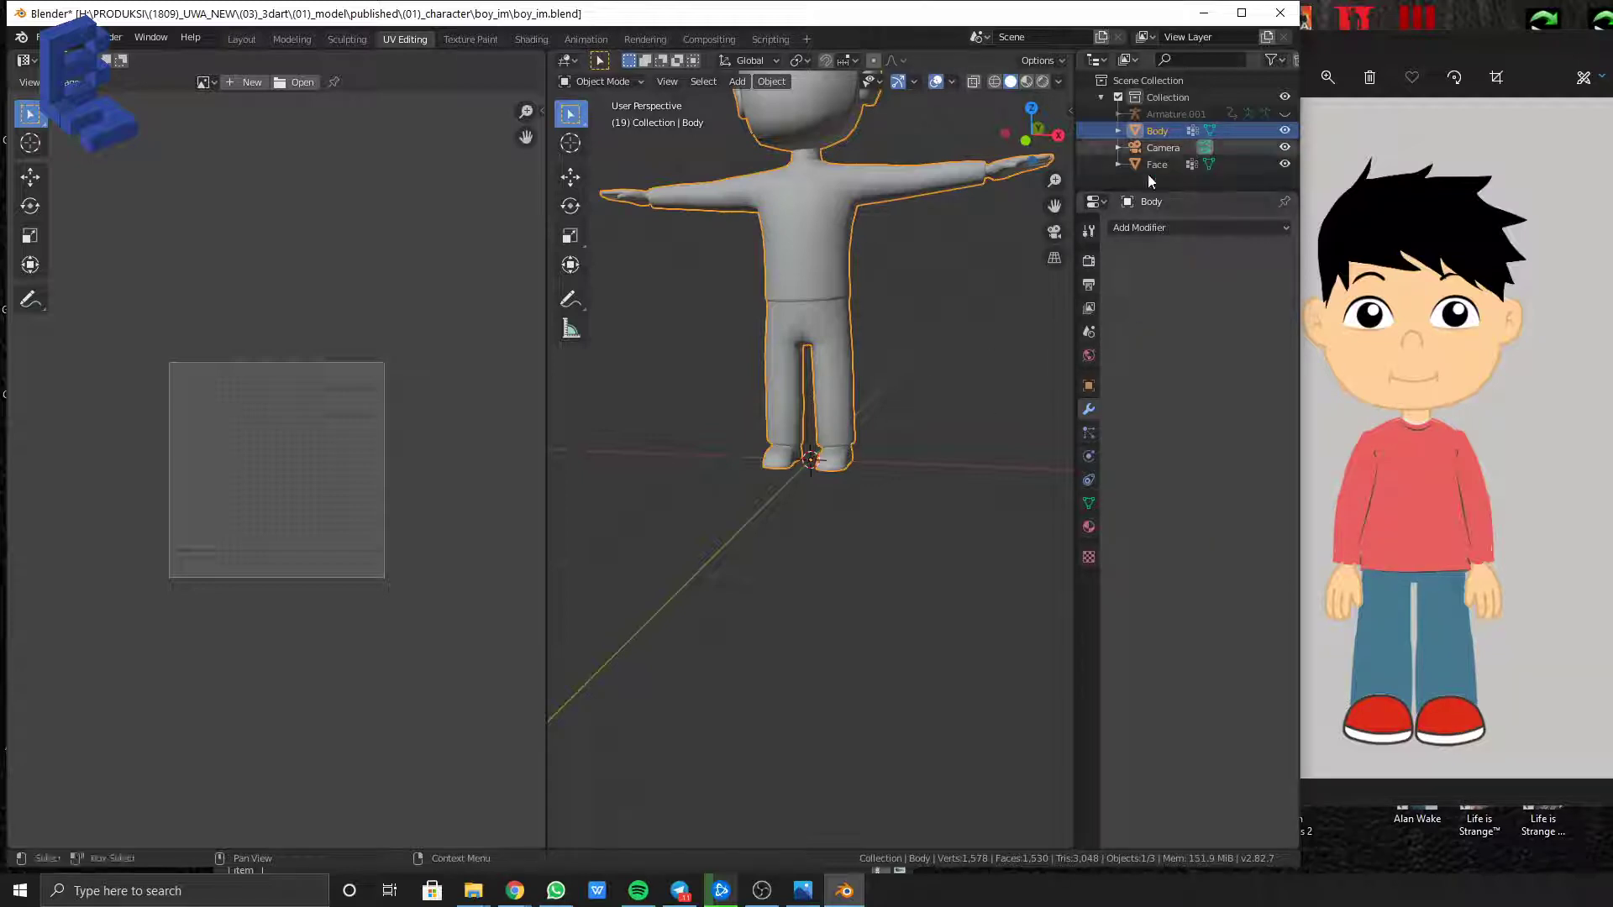
Select the entire Body mesh in Edit Mode and show its UVs over the 1_texture.png.001 image
key(Tab)
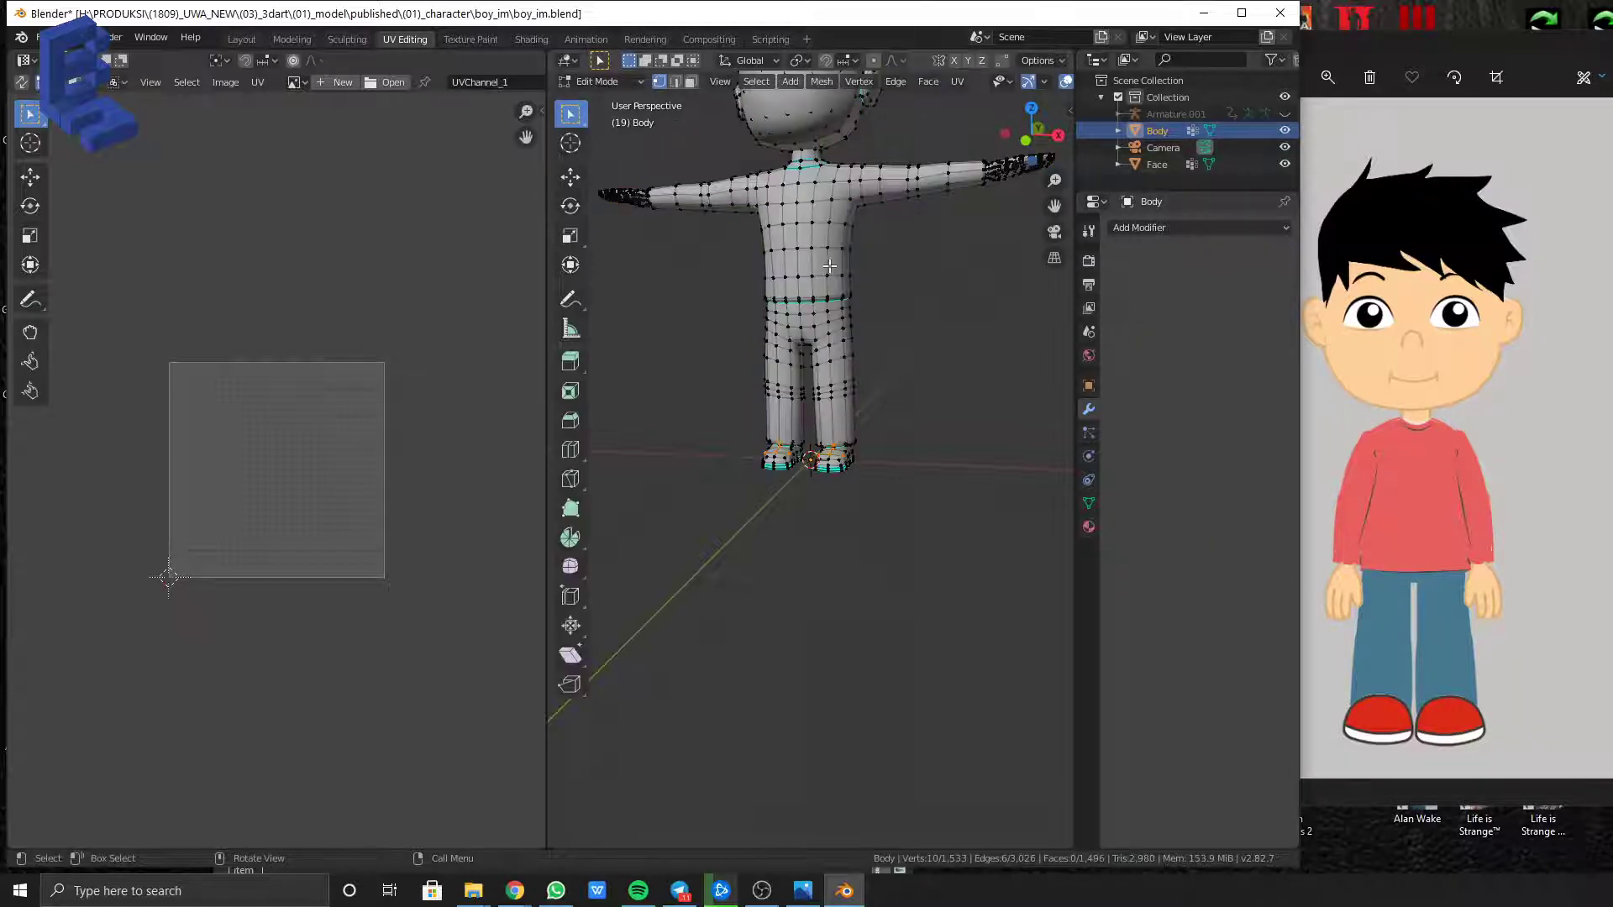
key(a)
key(Home)
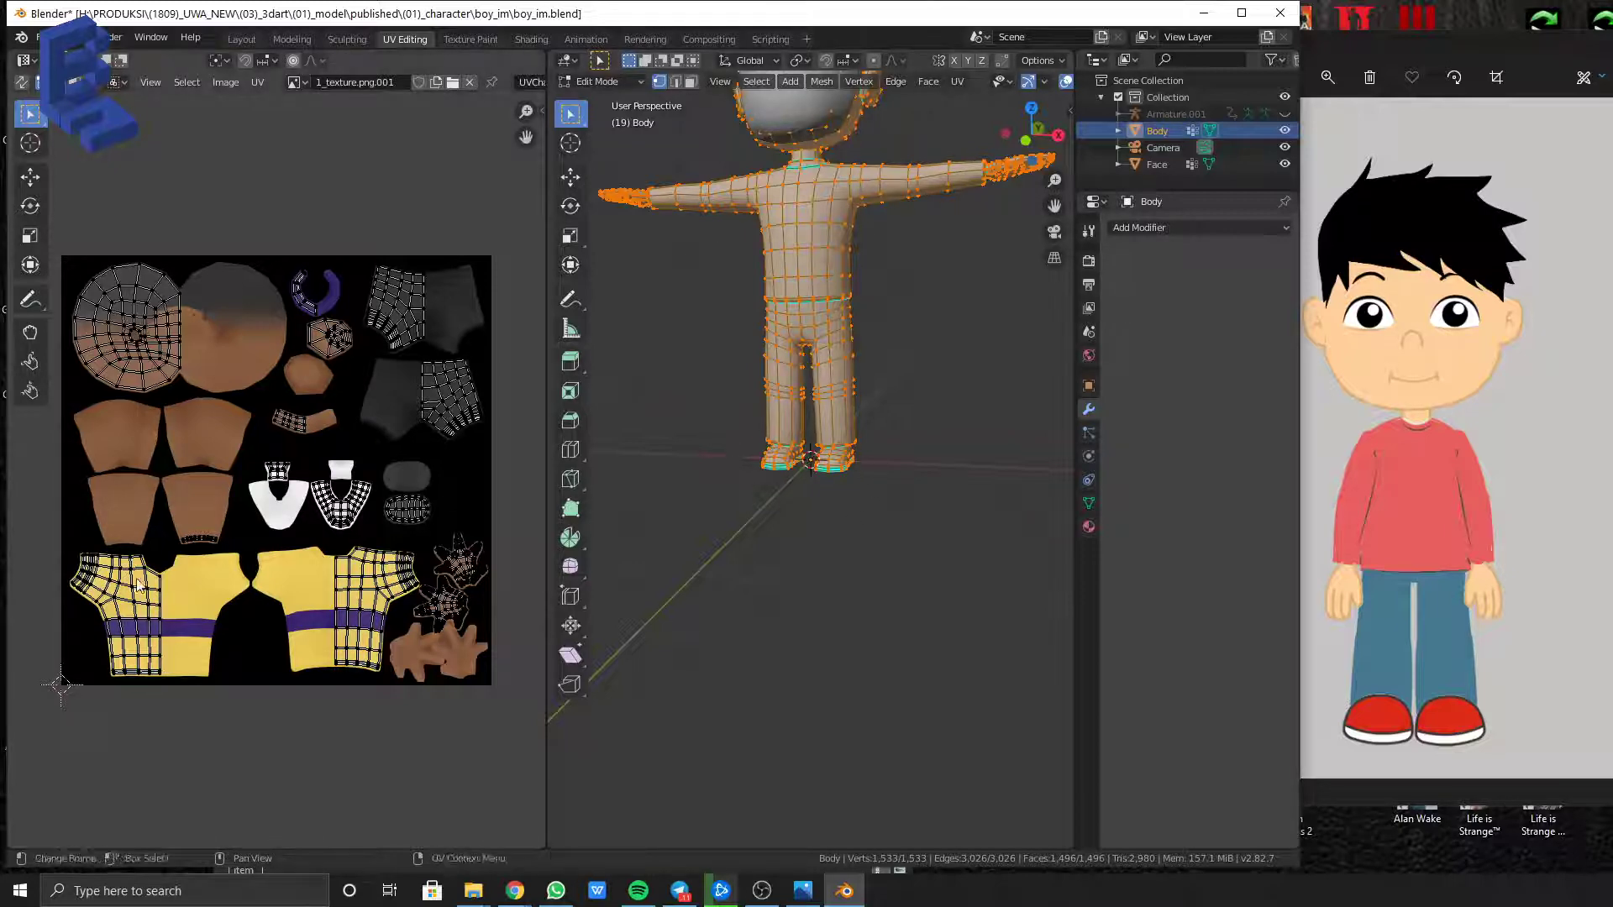
scroll(315, 556, up, 2)
scroll(316, 556, up, 2)
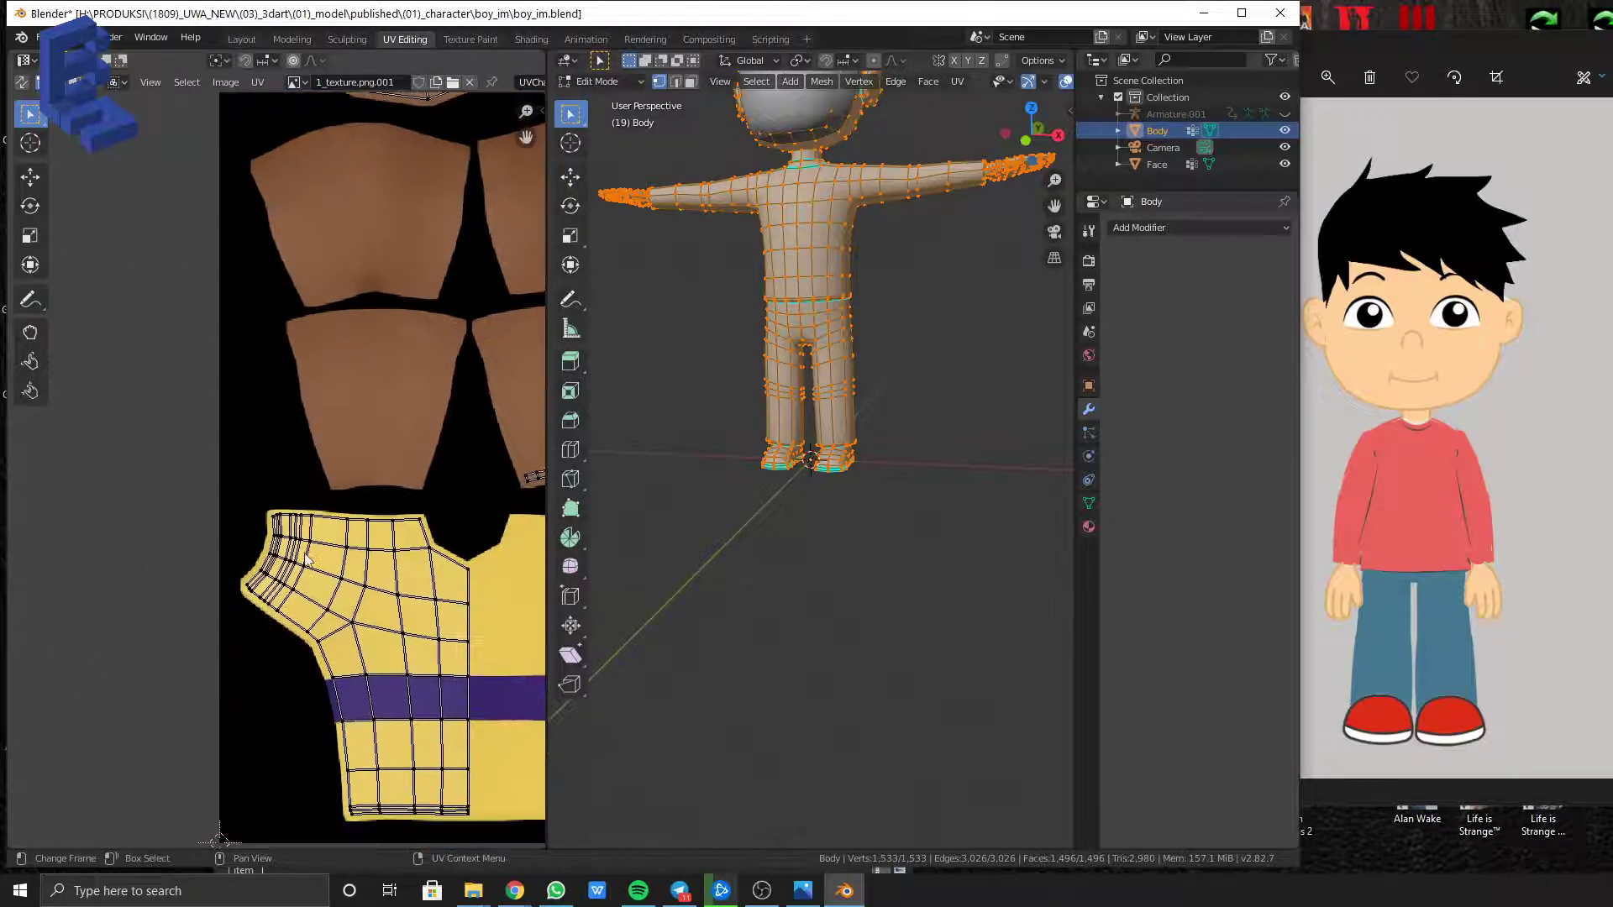
Select part of one sleeve on the Body mesh and extend the selection to all linked clothing geometry
scroll(843, 308, down, 2)
shift+middle_drag(753, 245, 799, 280)
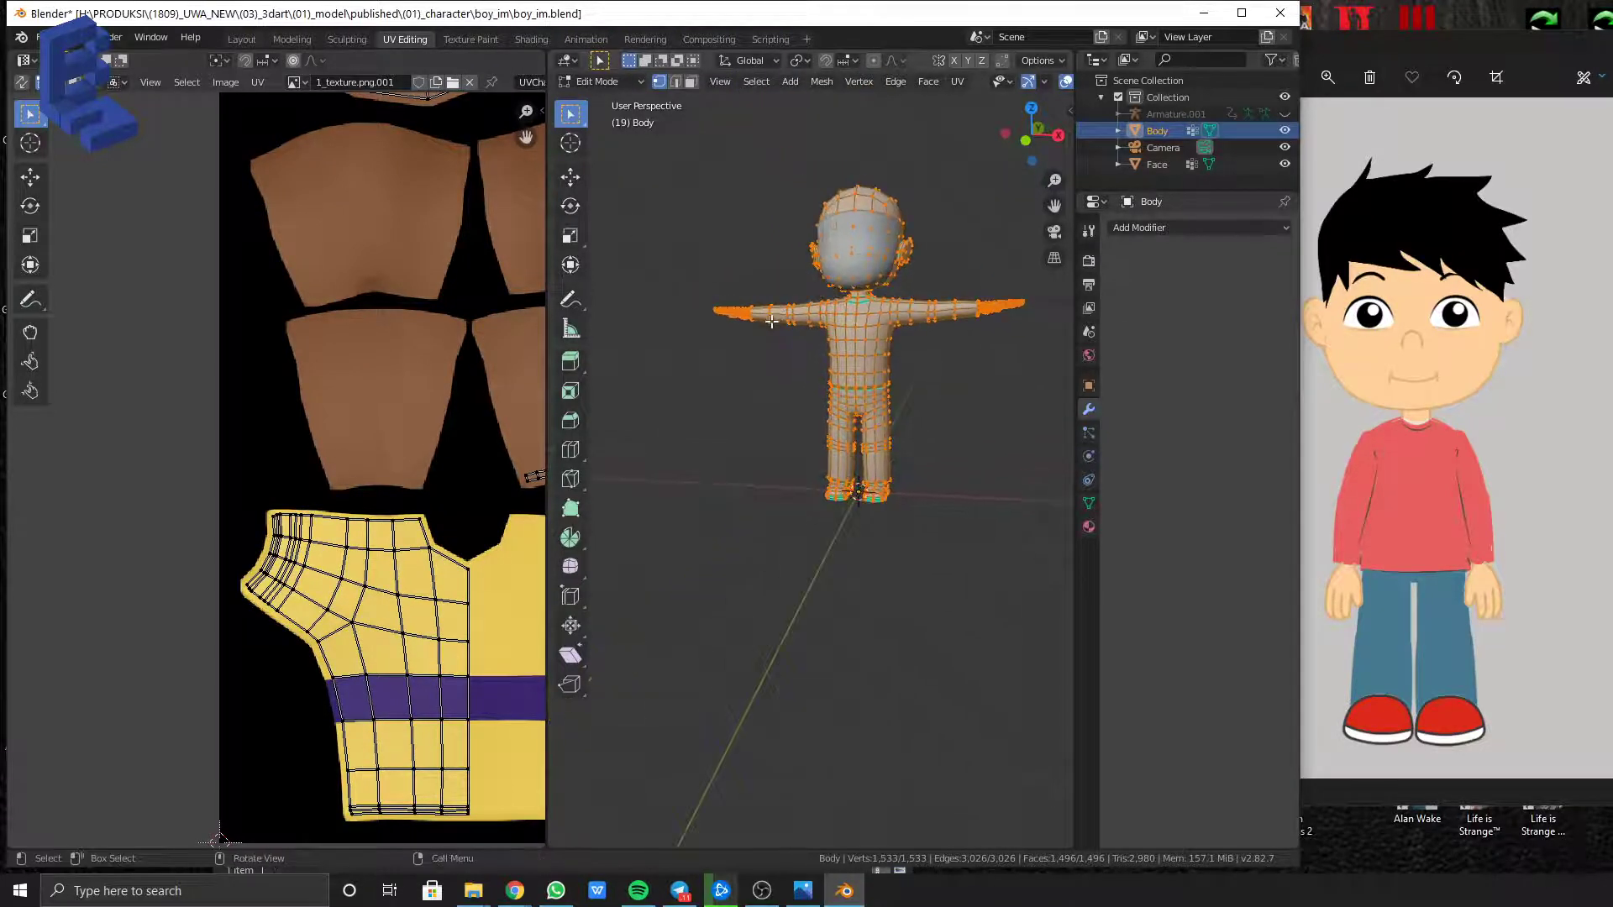
drag(767, 294, 819, 350)
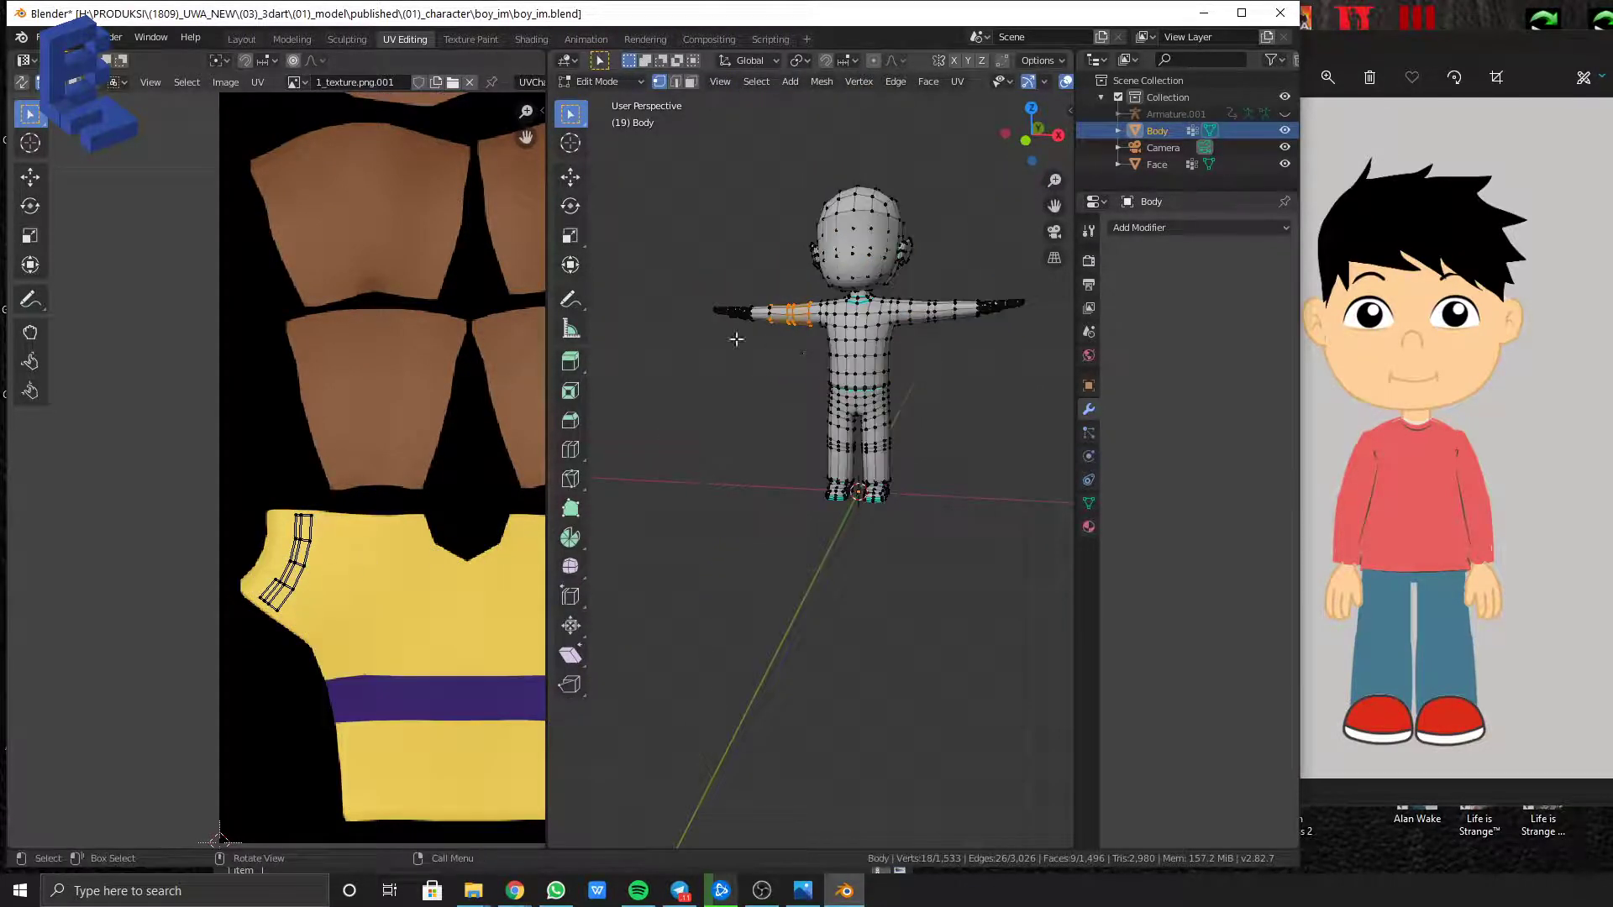
scroll(777, 322, up, 2)
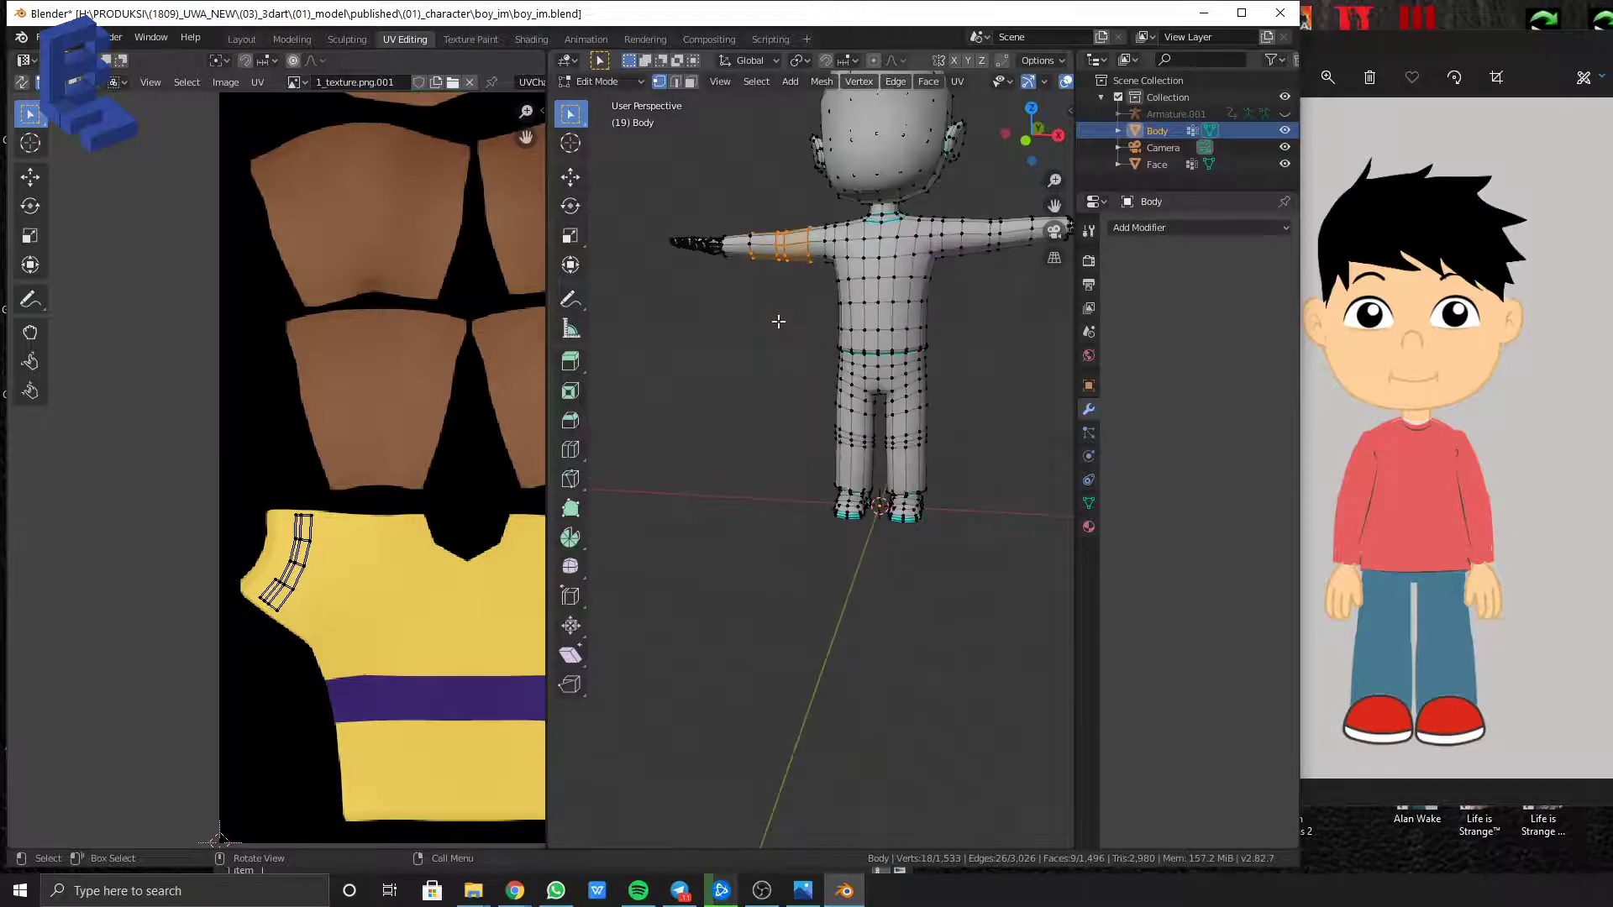
scroll(774, 323, down, 1)
scroll(777, 284, down, 1)
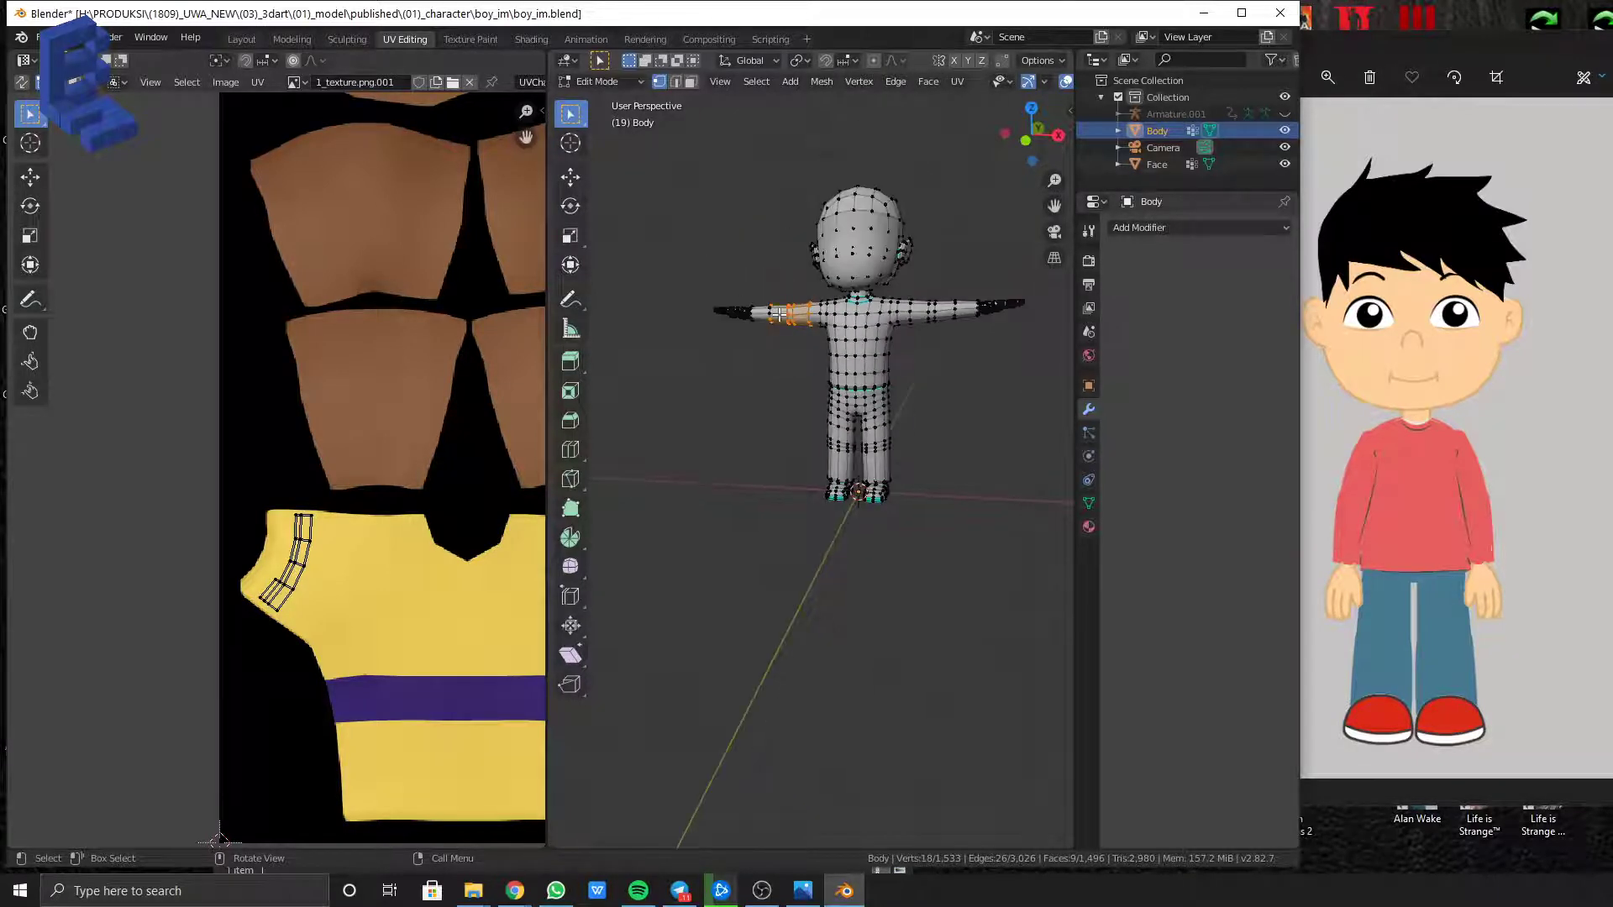
key(ctrl+l)
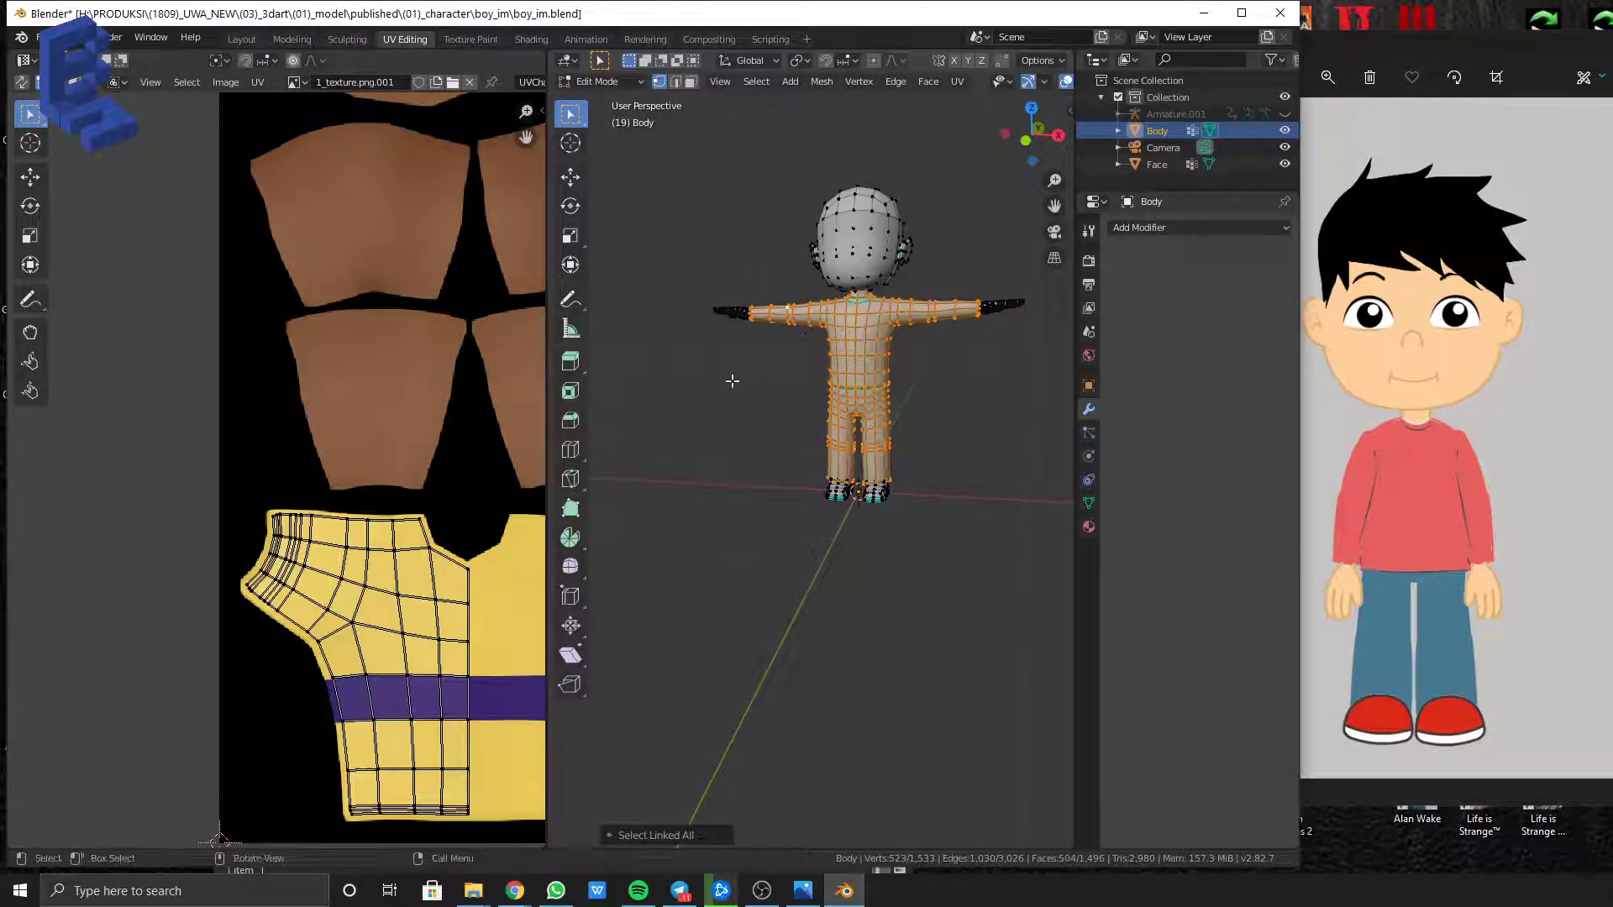
Select the UV island covering the meshed half of the leftmost yellow shirt piece on the texture
scroll(435, 520, down, 5)
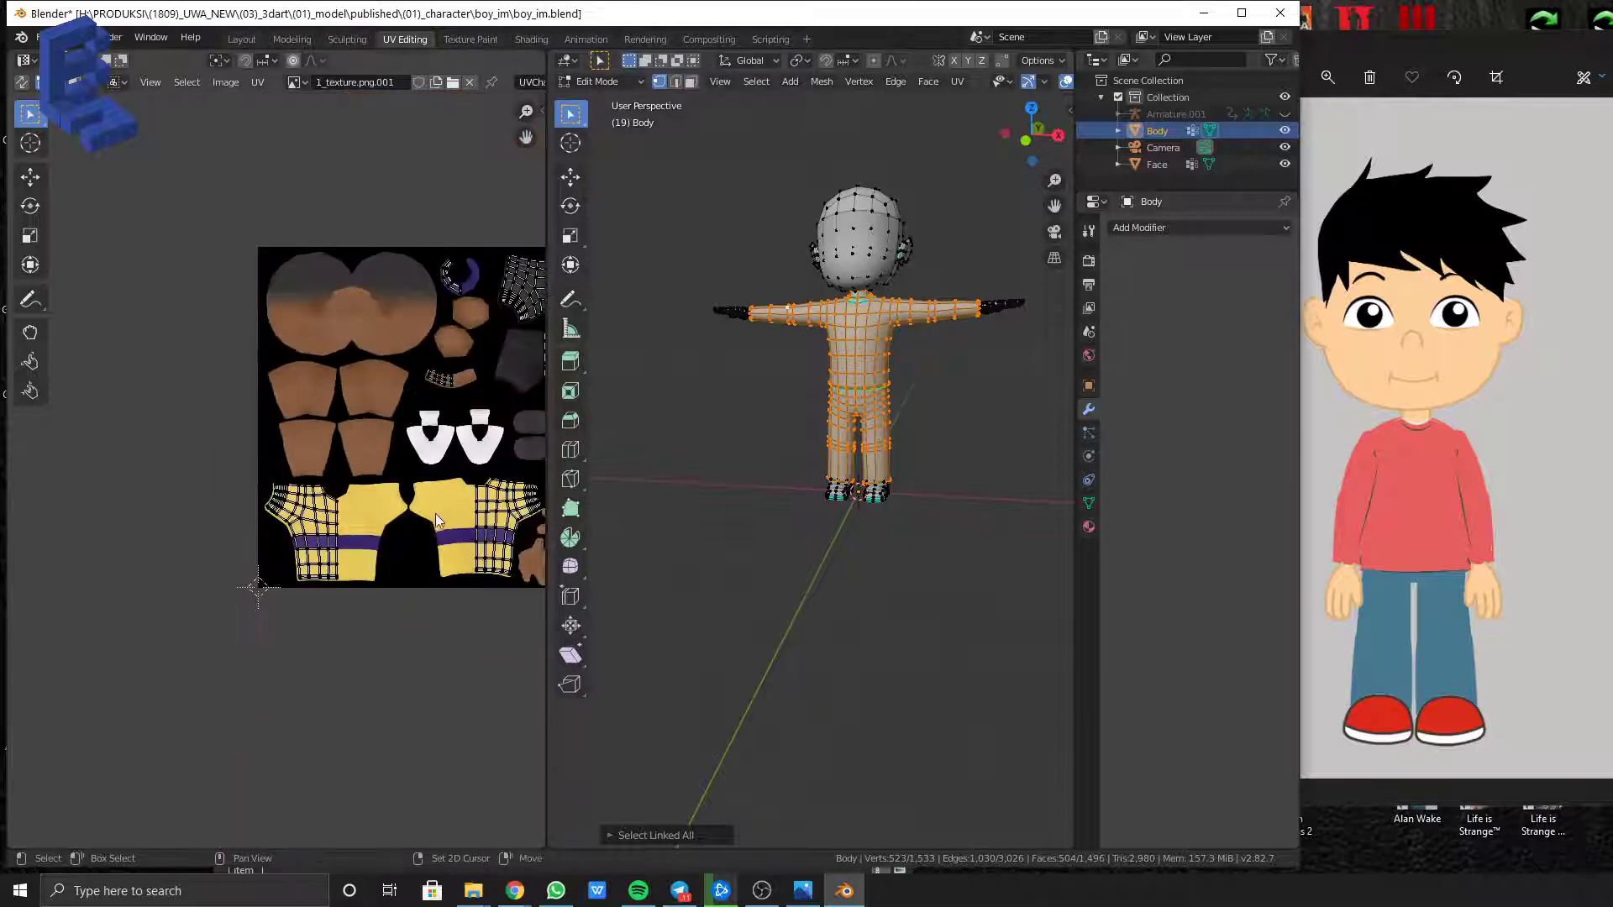
middle_drag(435, 514, 465, 425)
scroll(409, 494, up, 1)
scroll(409, 494, down, 2)
scroll(409, 494, up, 2)
scroll(335, 496, up, 1)
scroll(336, 497, up, 1)
scroll(340, 496, down, 1)
drag(314, 549, 154, 367)
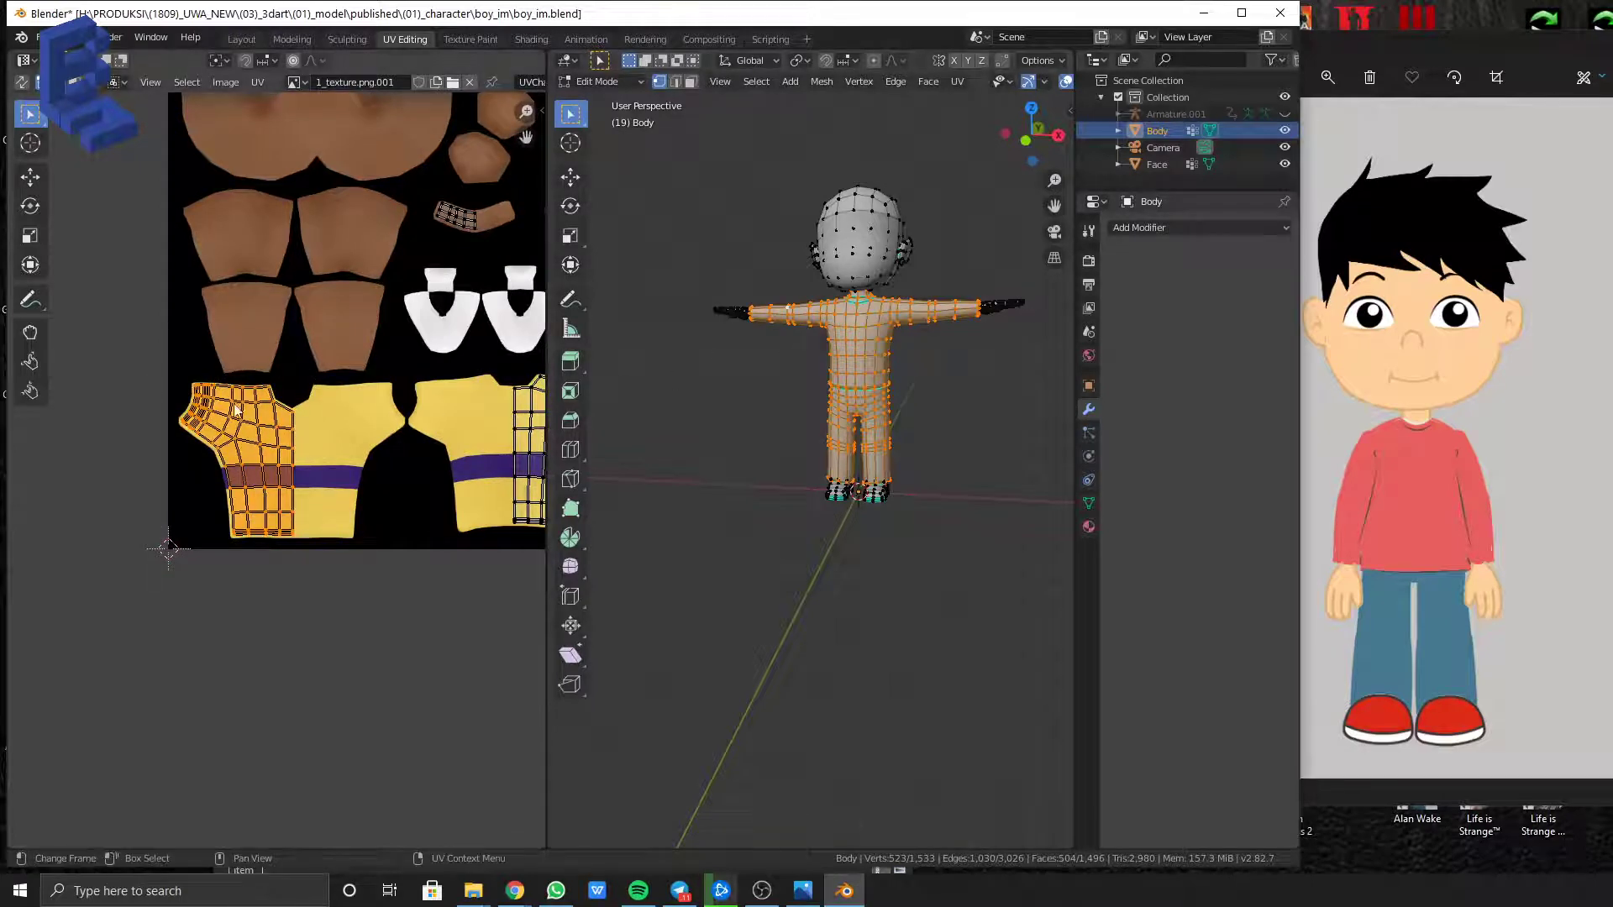
Examine how the UV islands line up with the shirt, skin, trouser and shoe areas of the texture
middle_drag(396, 299, 221, 563)
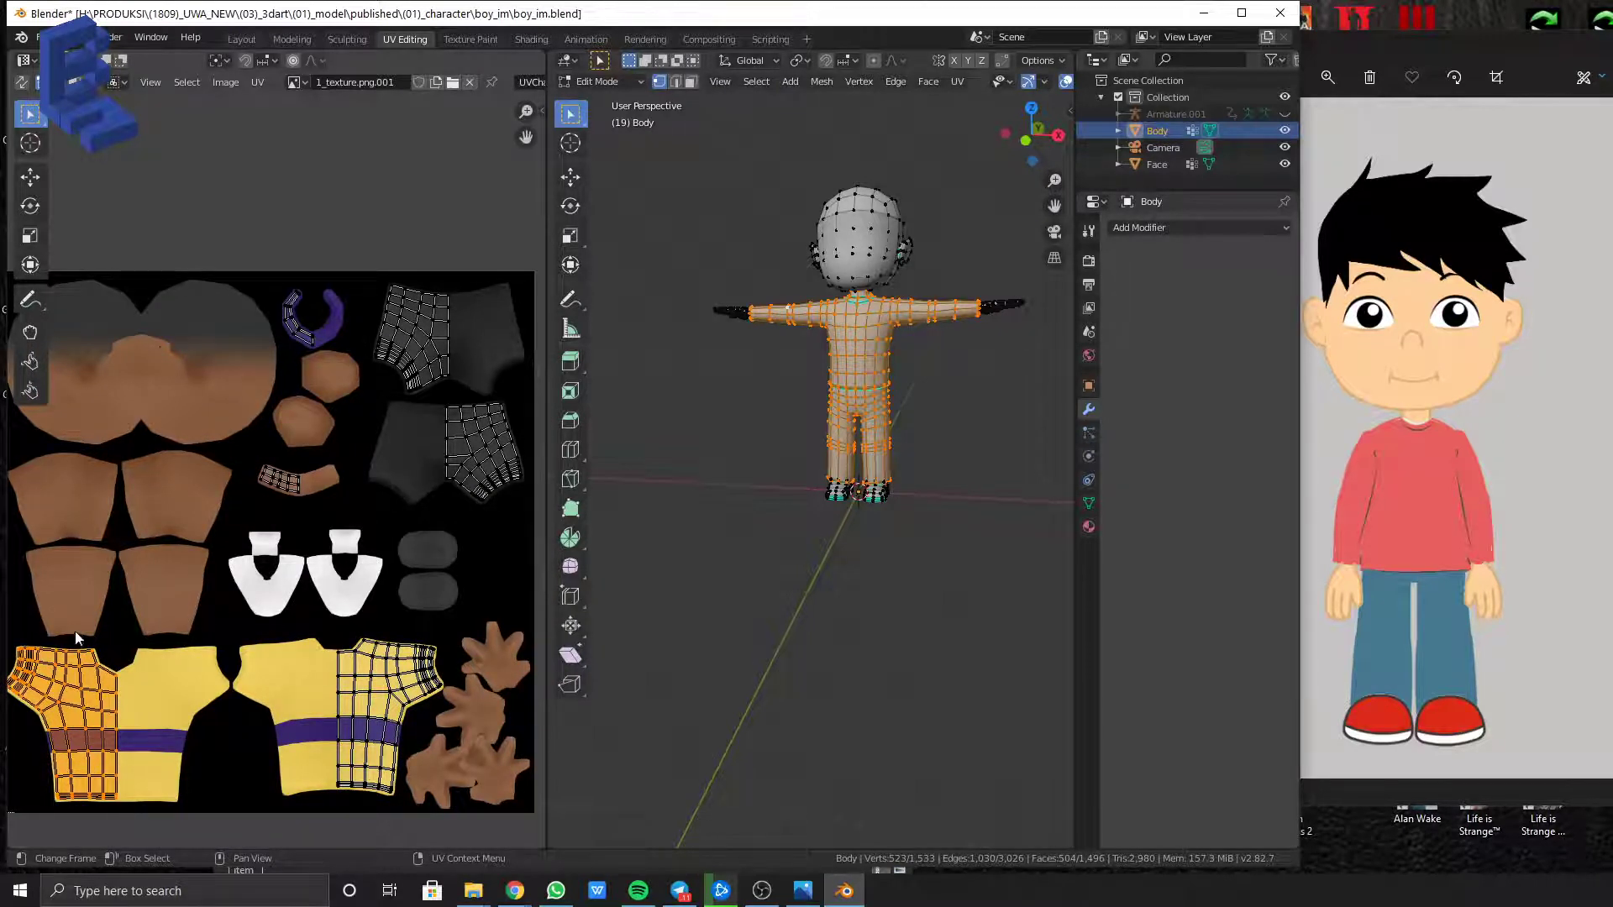
middle_drag(56, 656, 232, 602)
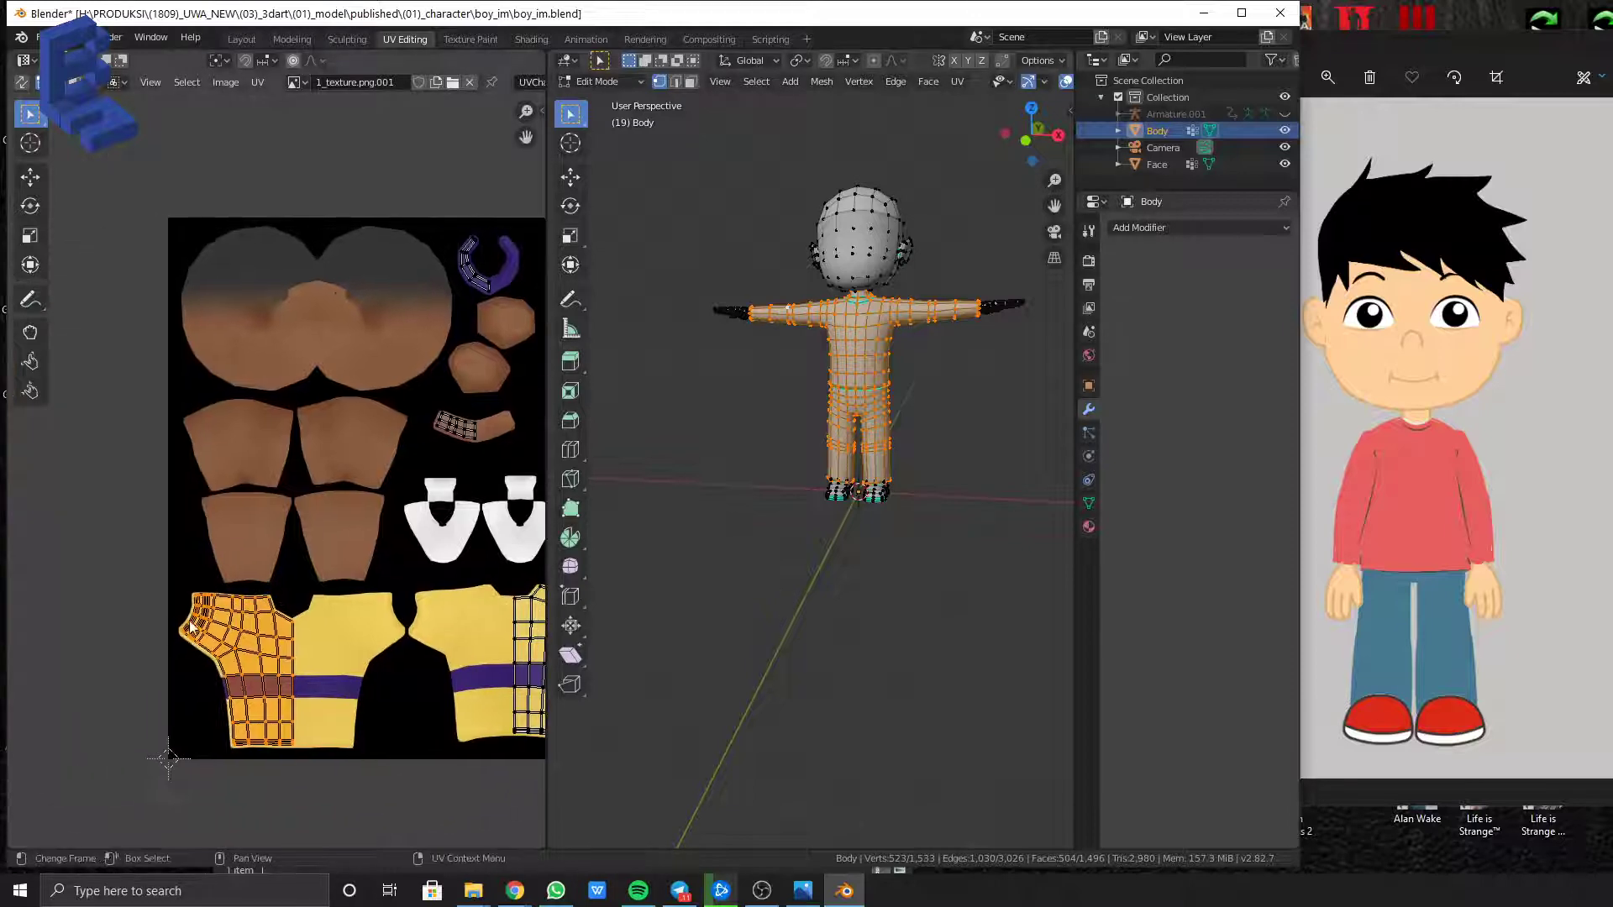
middle_drag(397, 571, 138, 676)
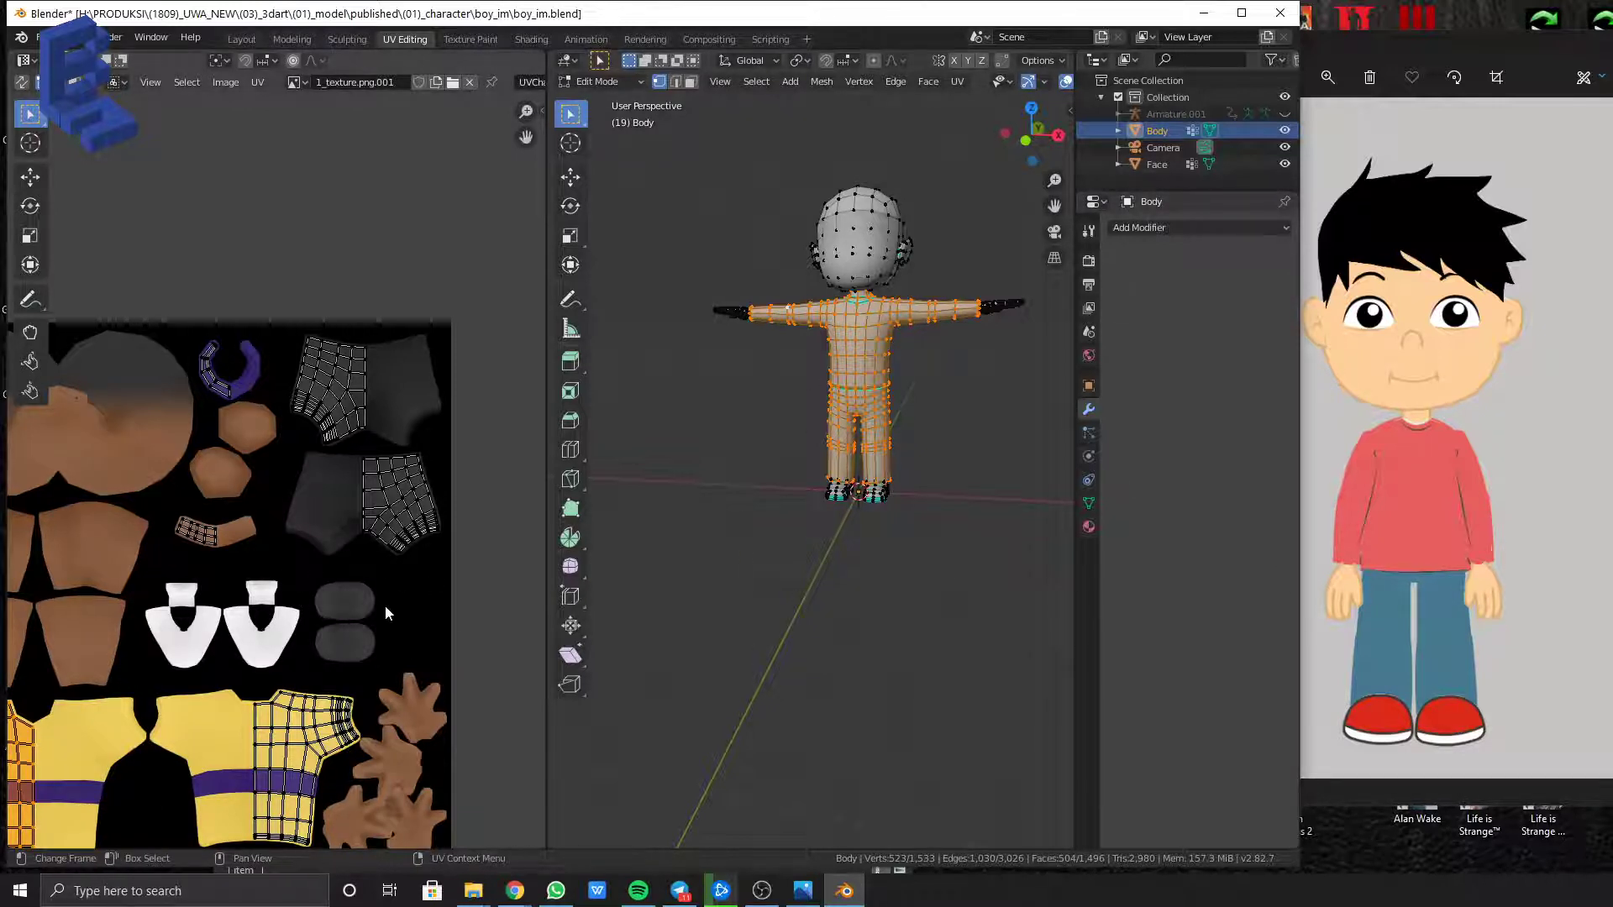
middle_drag(64, 762, 330, 633)
scroll(330, 637, up, 2)
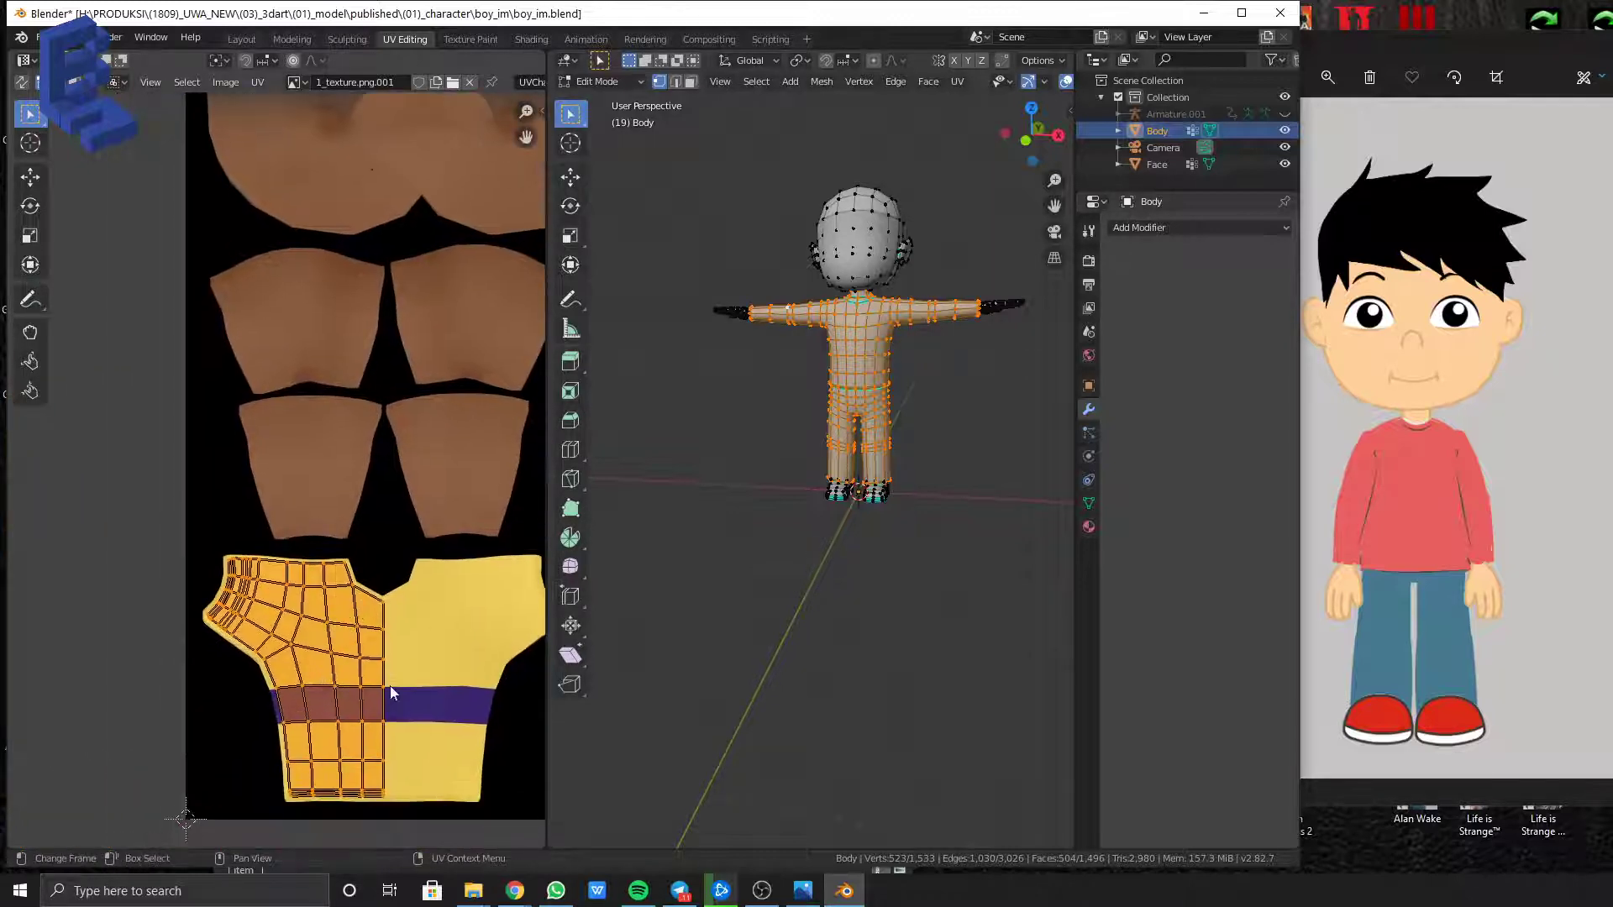
shift+middle_drag(882, 365, 866, 464)
scroll(863, 469, down, 1)
middle_drag(860, 383, 879, 381)
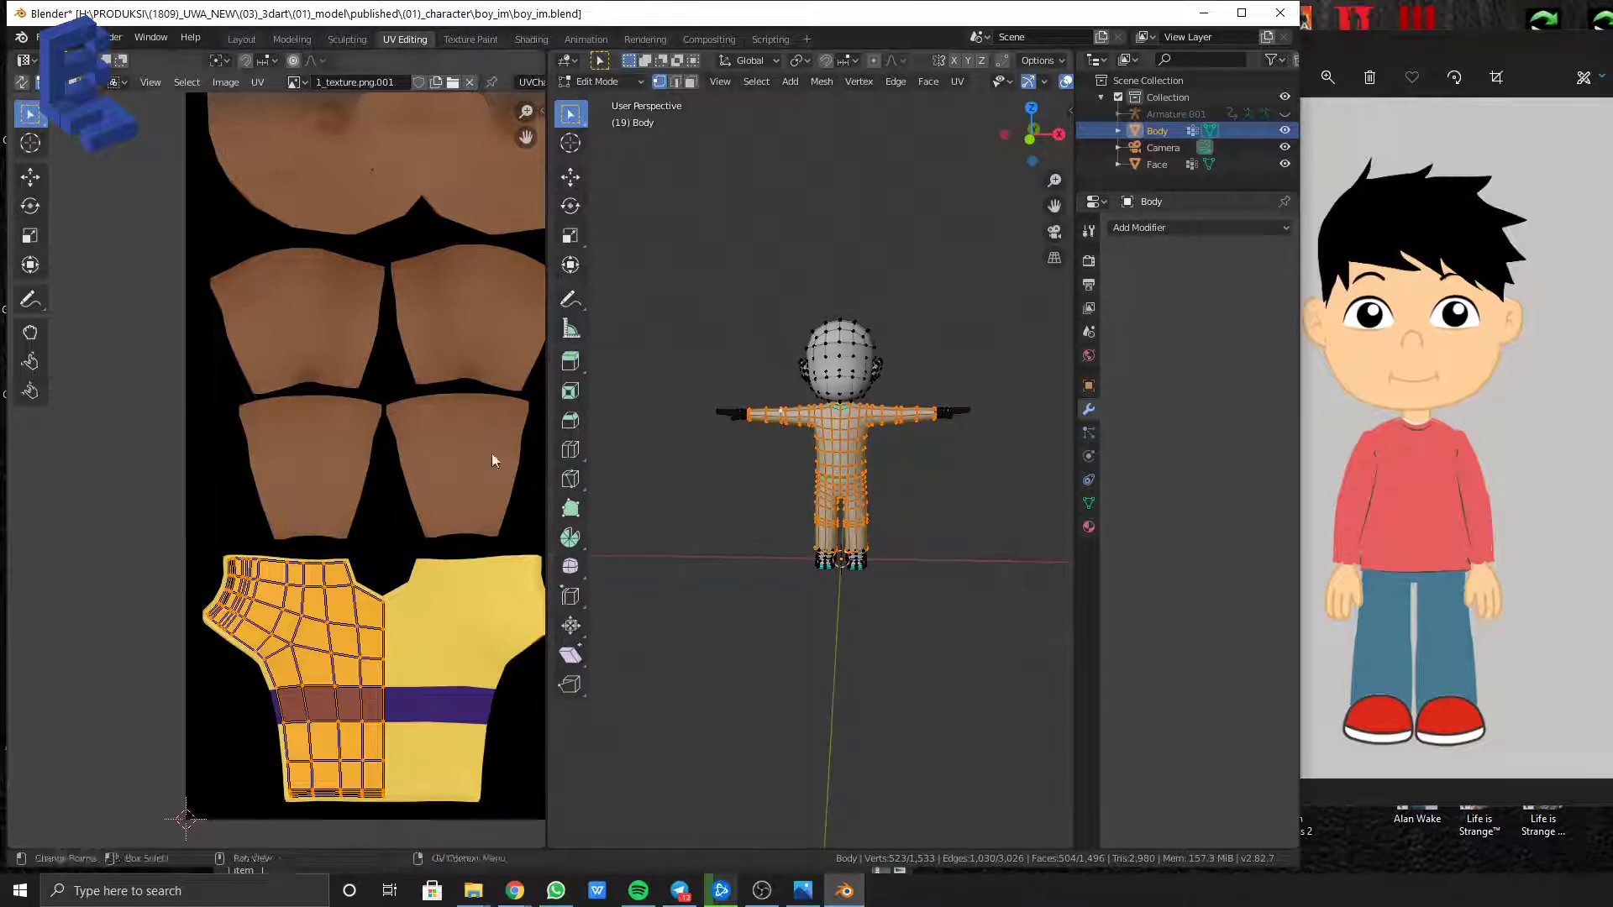
scroll(455, 457, down, 5)
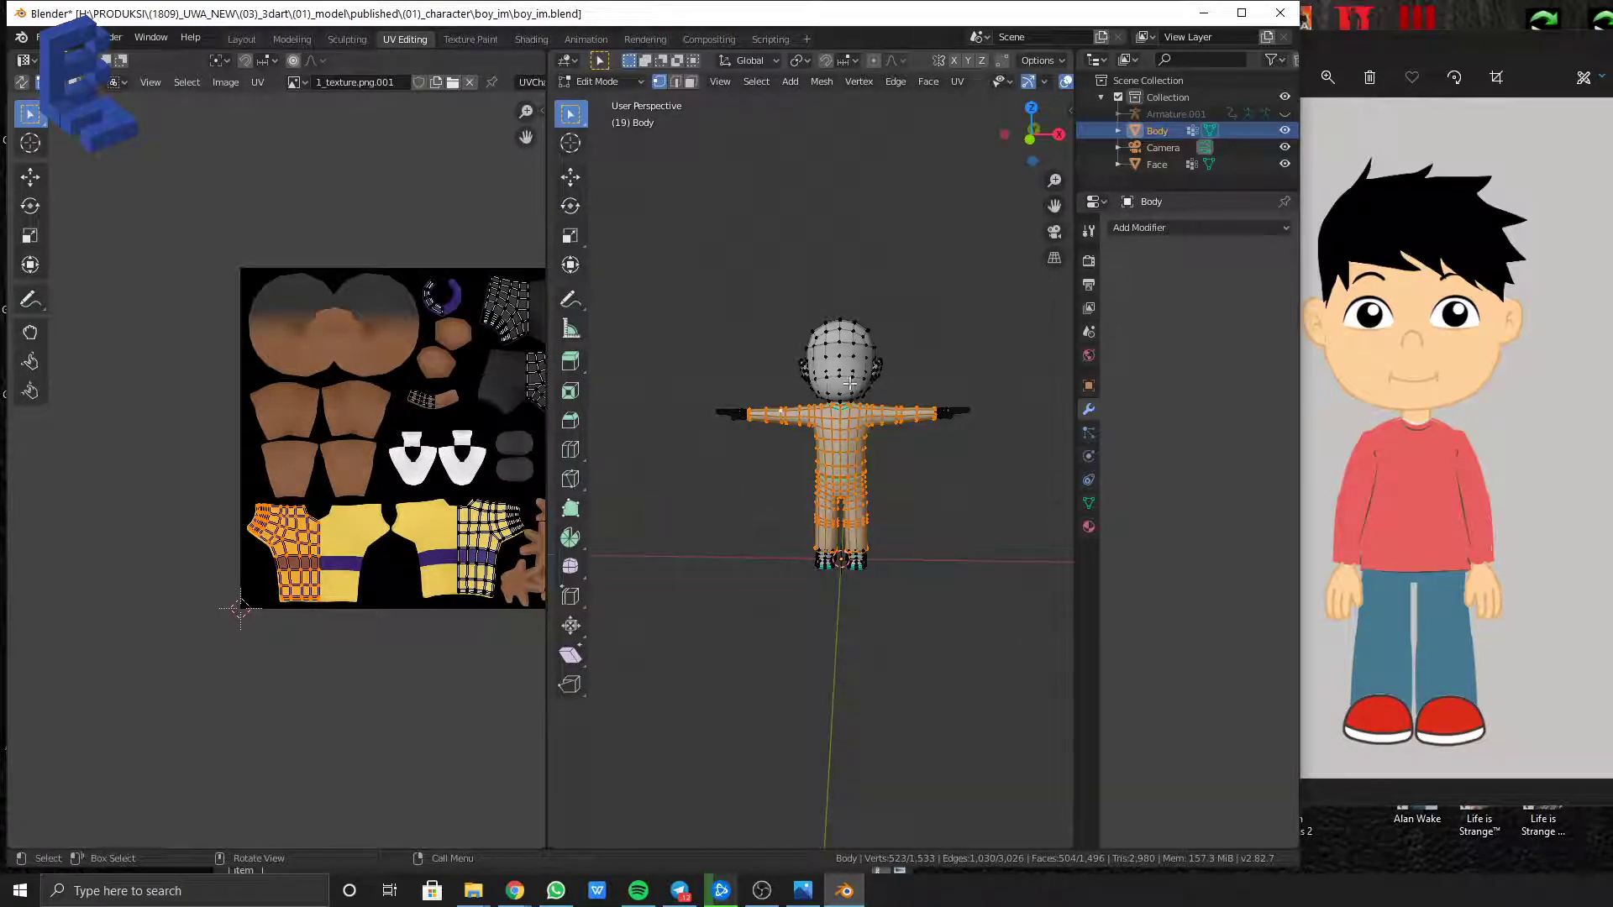
Inspect the boundary between the sleeve and the hand at the wrist, and return the Body to Object Mode
scroll(850, 384, up, 7)
shift+middle_drag(748, 364, 887, 437)
scroll(767, 406, up, 4)
middle_drag(767, 406, 839, 392)
scroll(814, 387, up, 2)
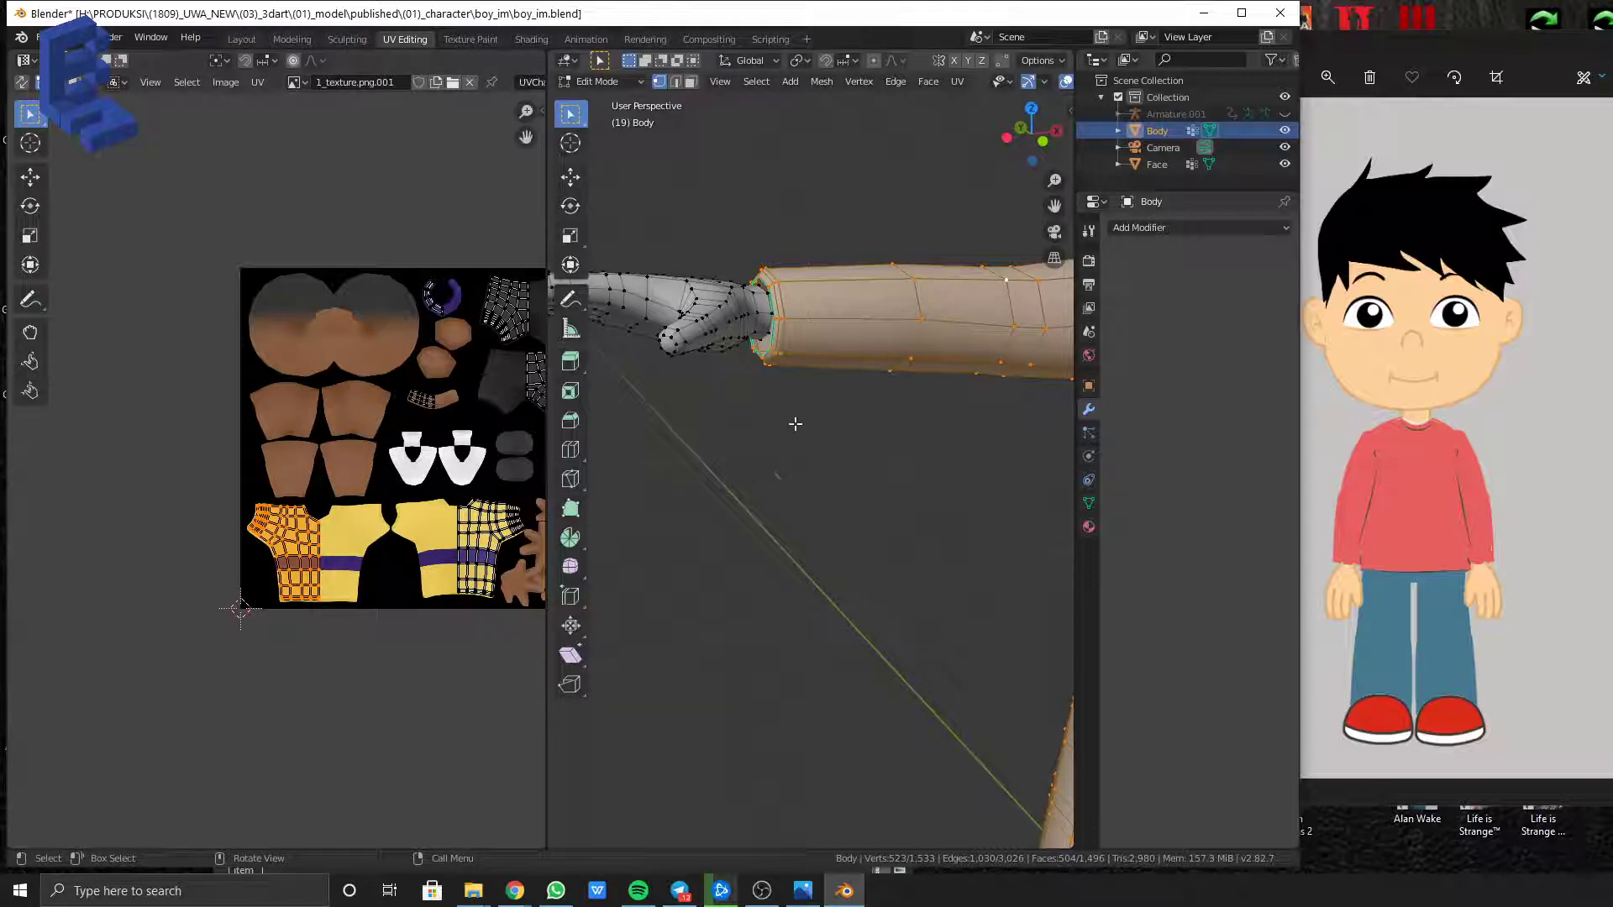
middle_drag(796, 424, 803, 415)
scroll(804, 417, down, 7)
key(Tab)
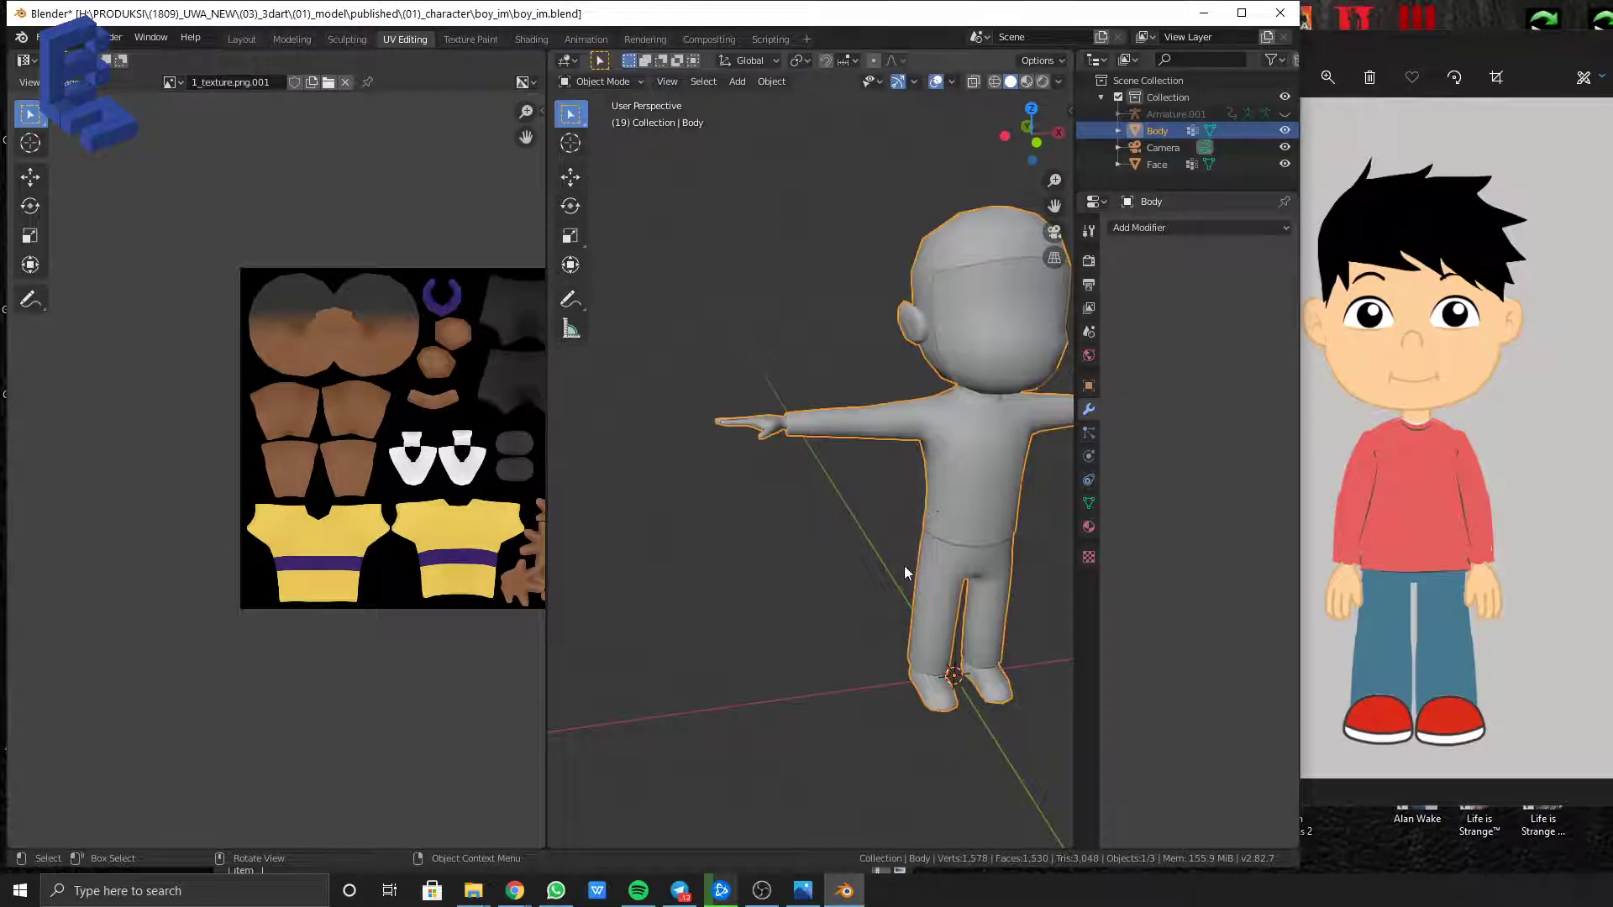
Deselect the Body and inspect the whole untextured character from several angles
middle_drag(904, 573, 1137, 317)
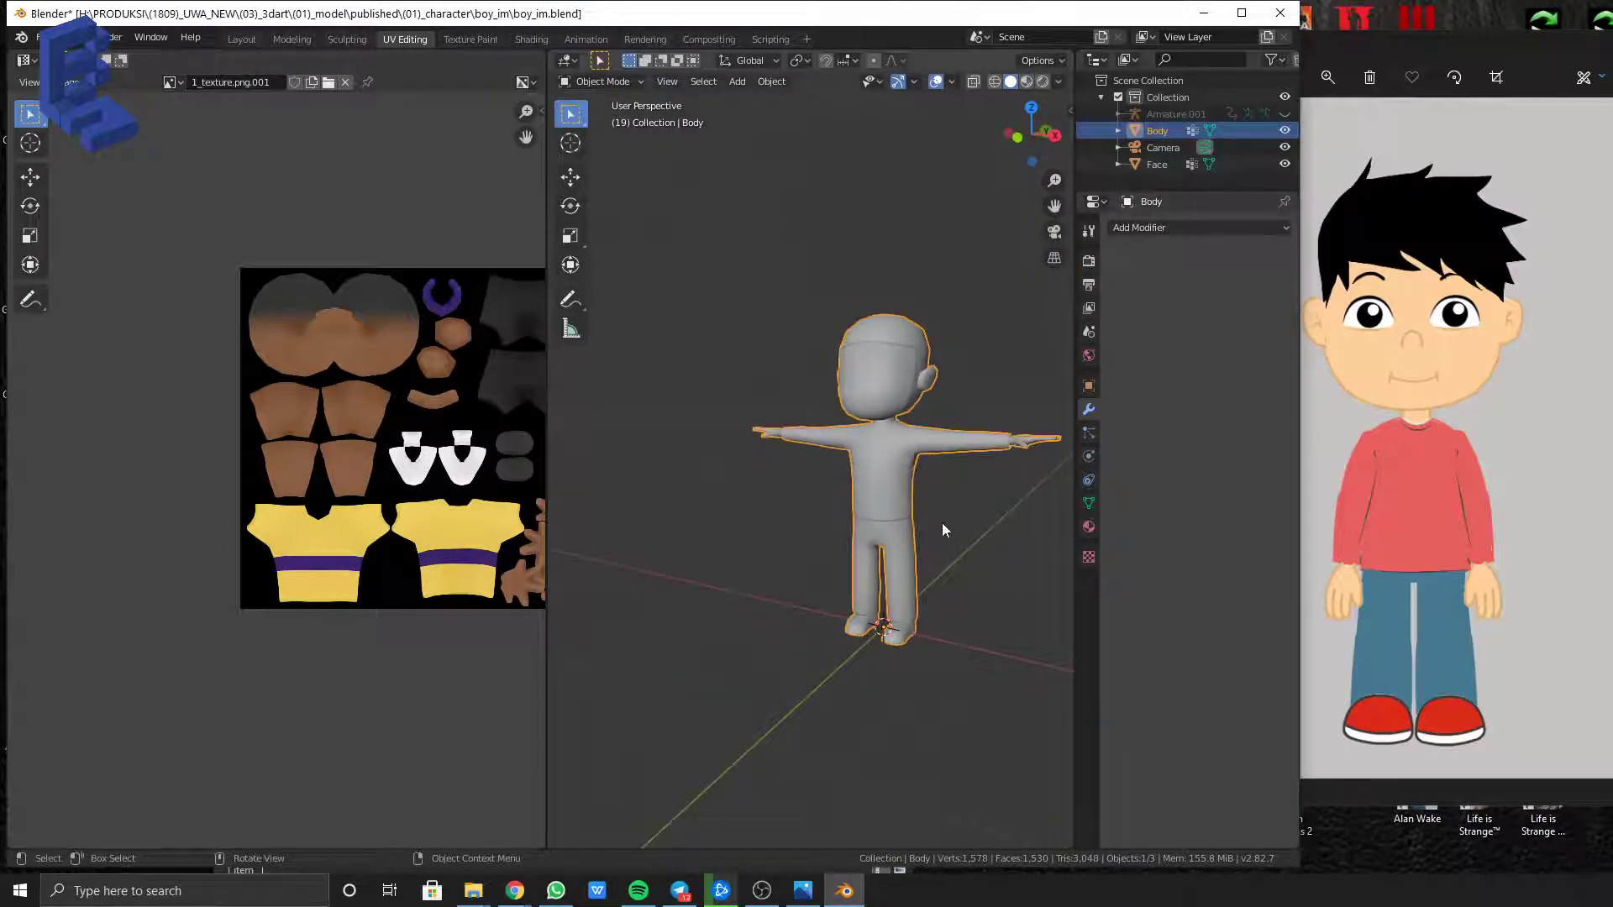
middle_drag(940, 568, 961, 576)
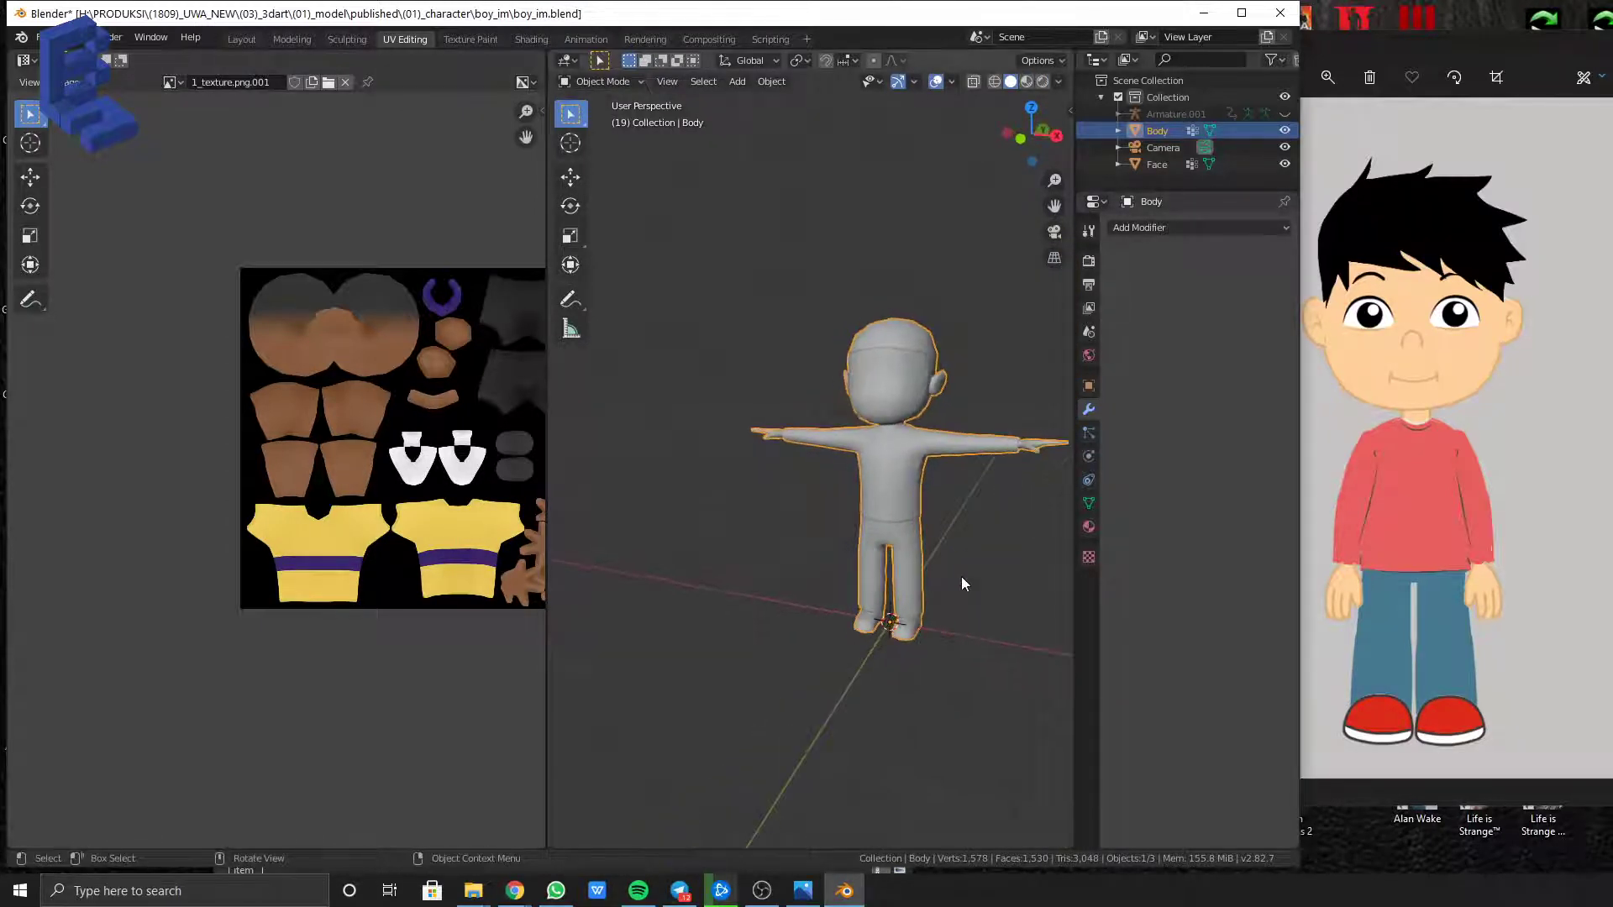
click(966, 576)
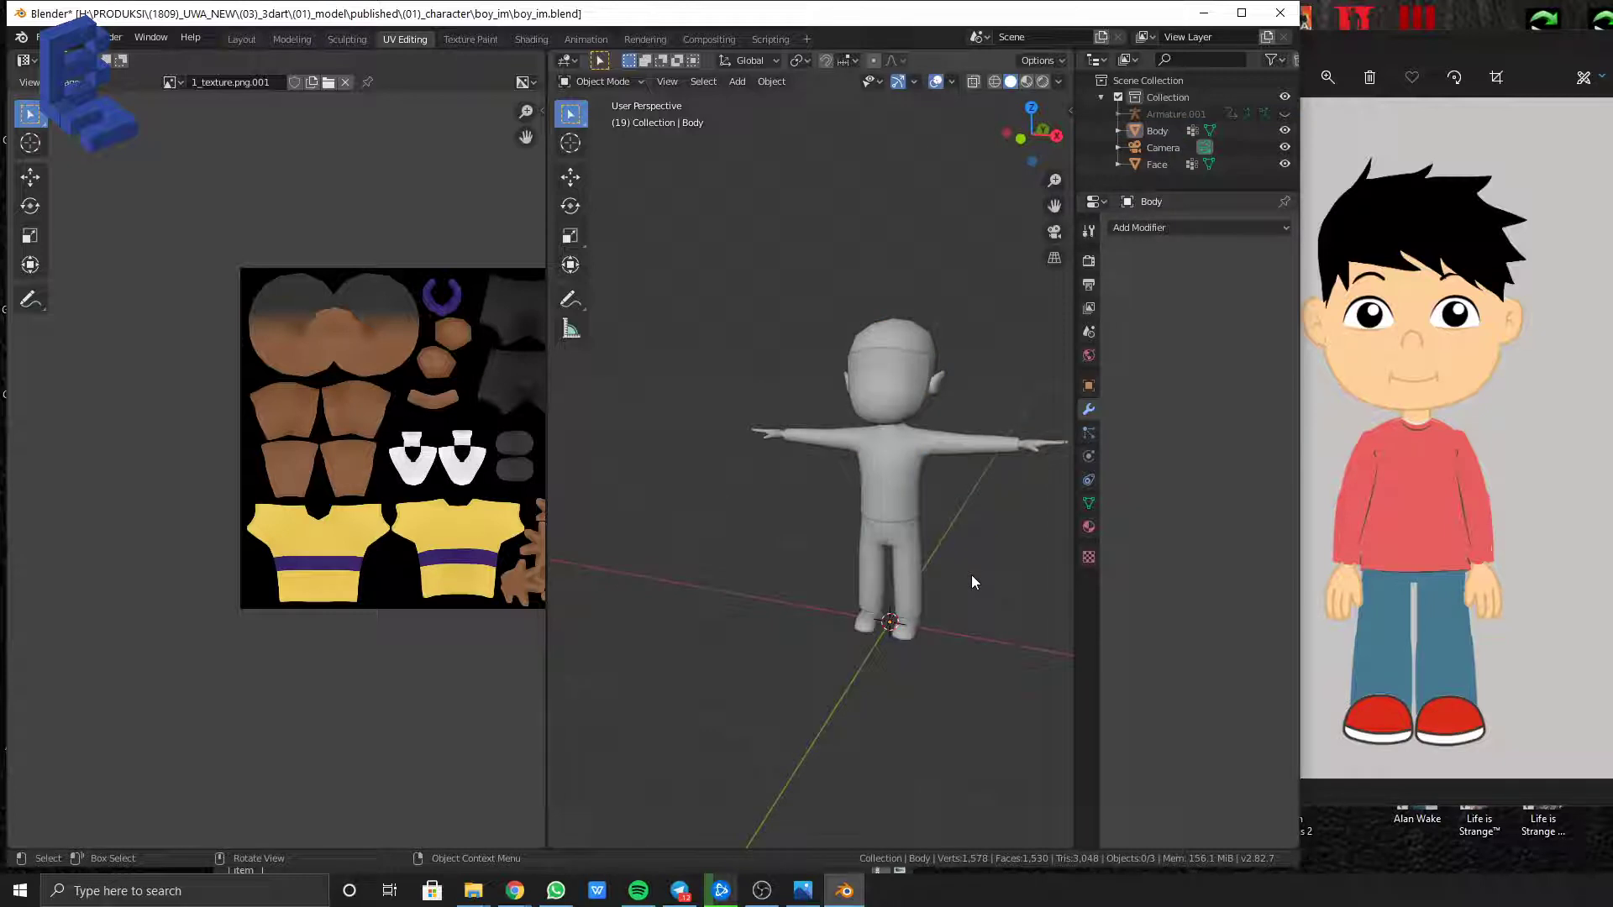
alt+middle_drag(985, 399, 951, 310)
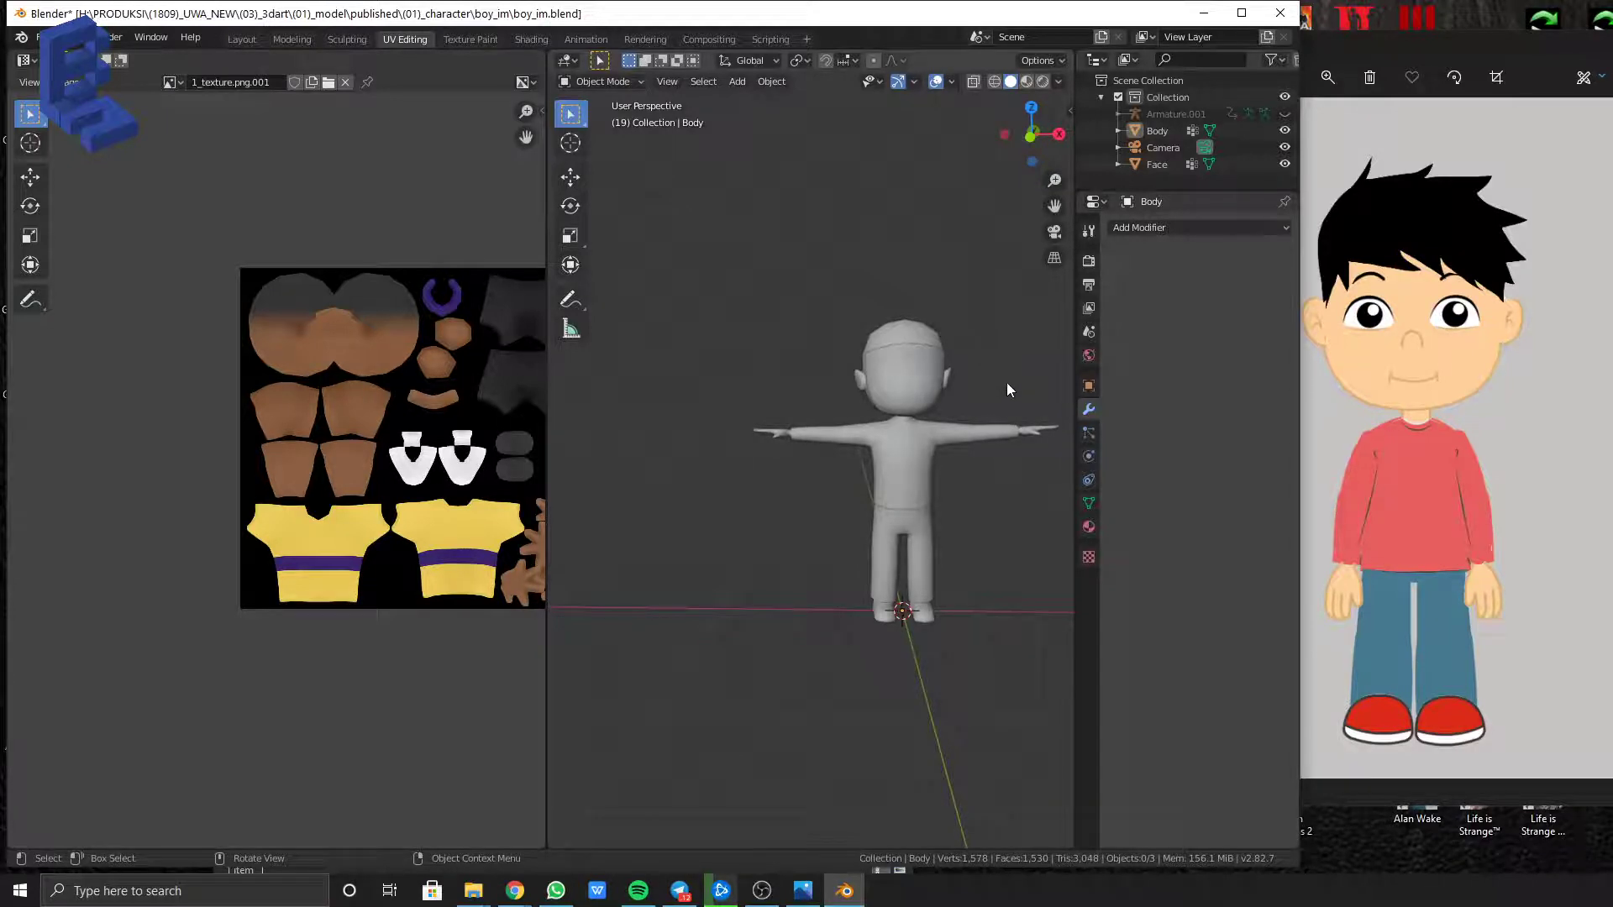
middle_drag(1041, 308, 998, 336)
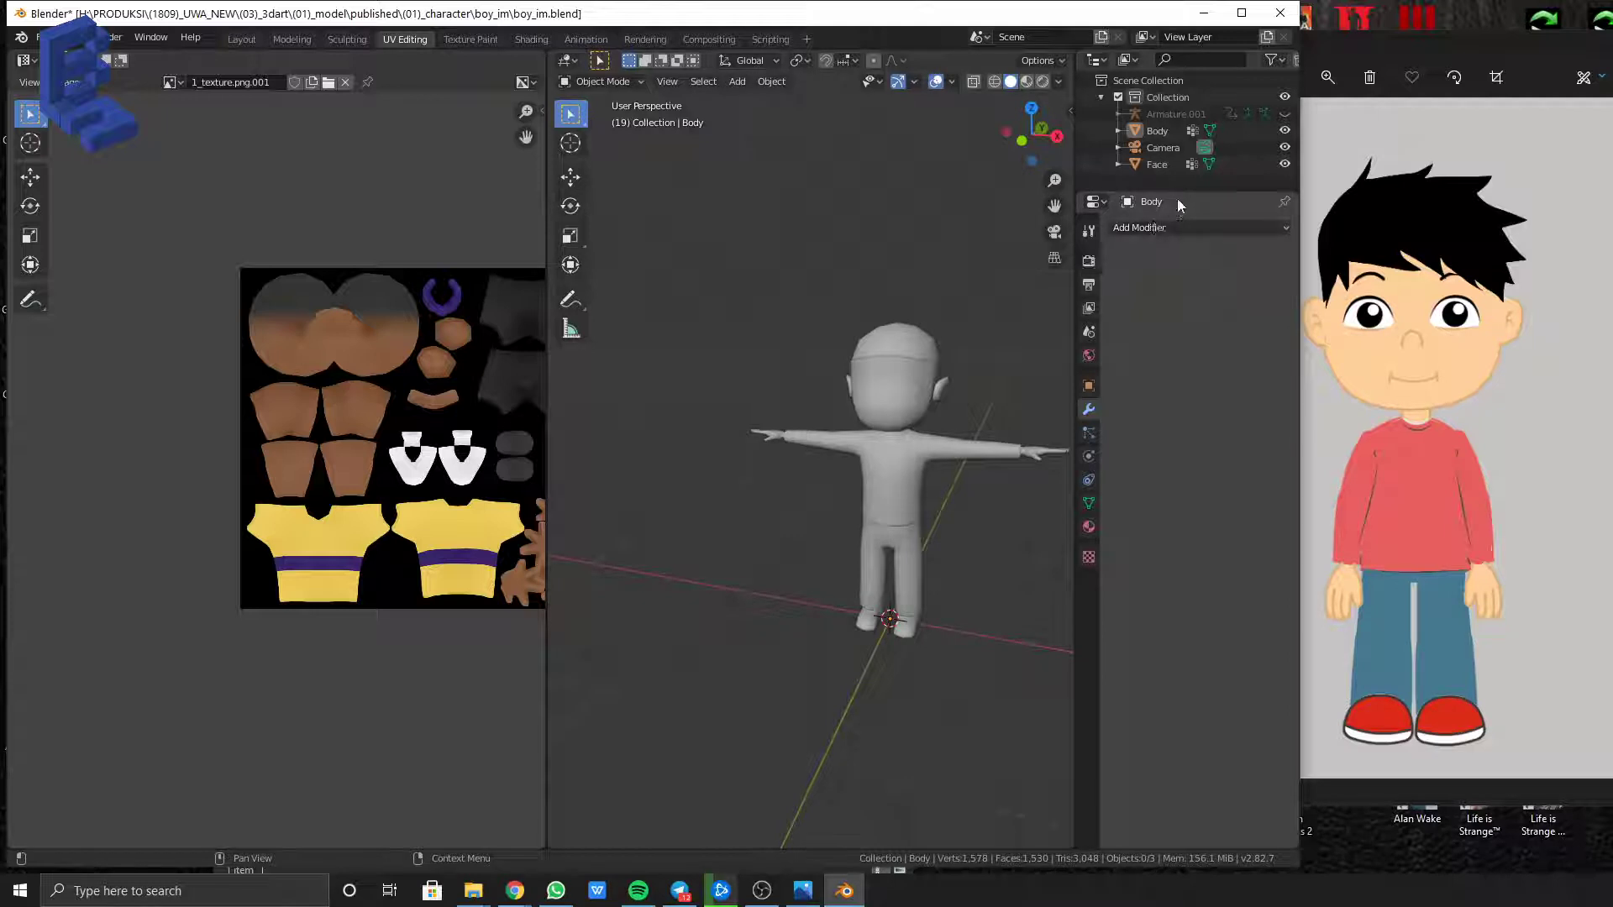
middle_drag(1042, 314, 975, 304)
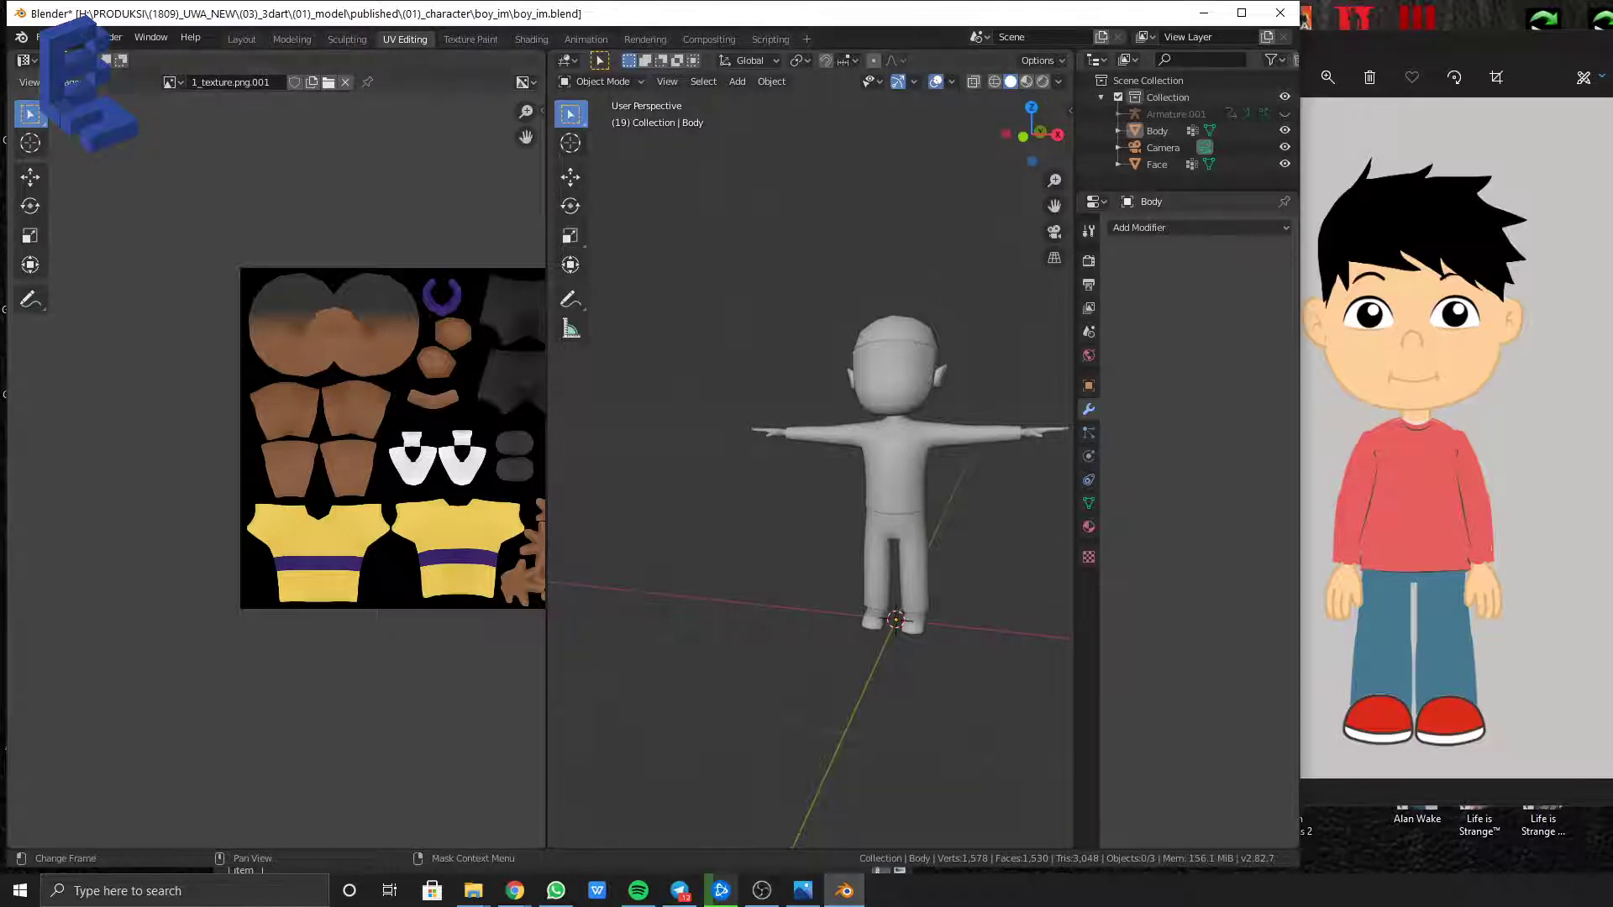
Display the character in Rendered viewport shading and bring it closer into view
click(1045, 81)
mouse_move(791, 331)
middle_down()
mouse_move(854, 363)
mouse_move(738, 374)
mouse_move(812, 356)
middle_up()
scroll(891, 368, up, 2)
Export the character as the FBX file boy_im.fbx into the boy_im folder
click(41, 37)
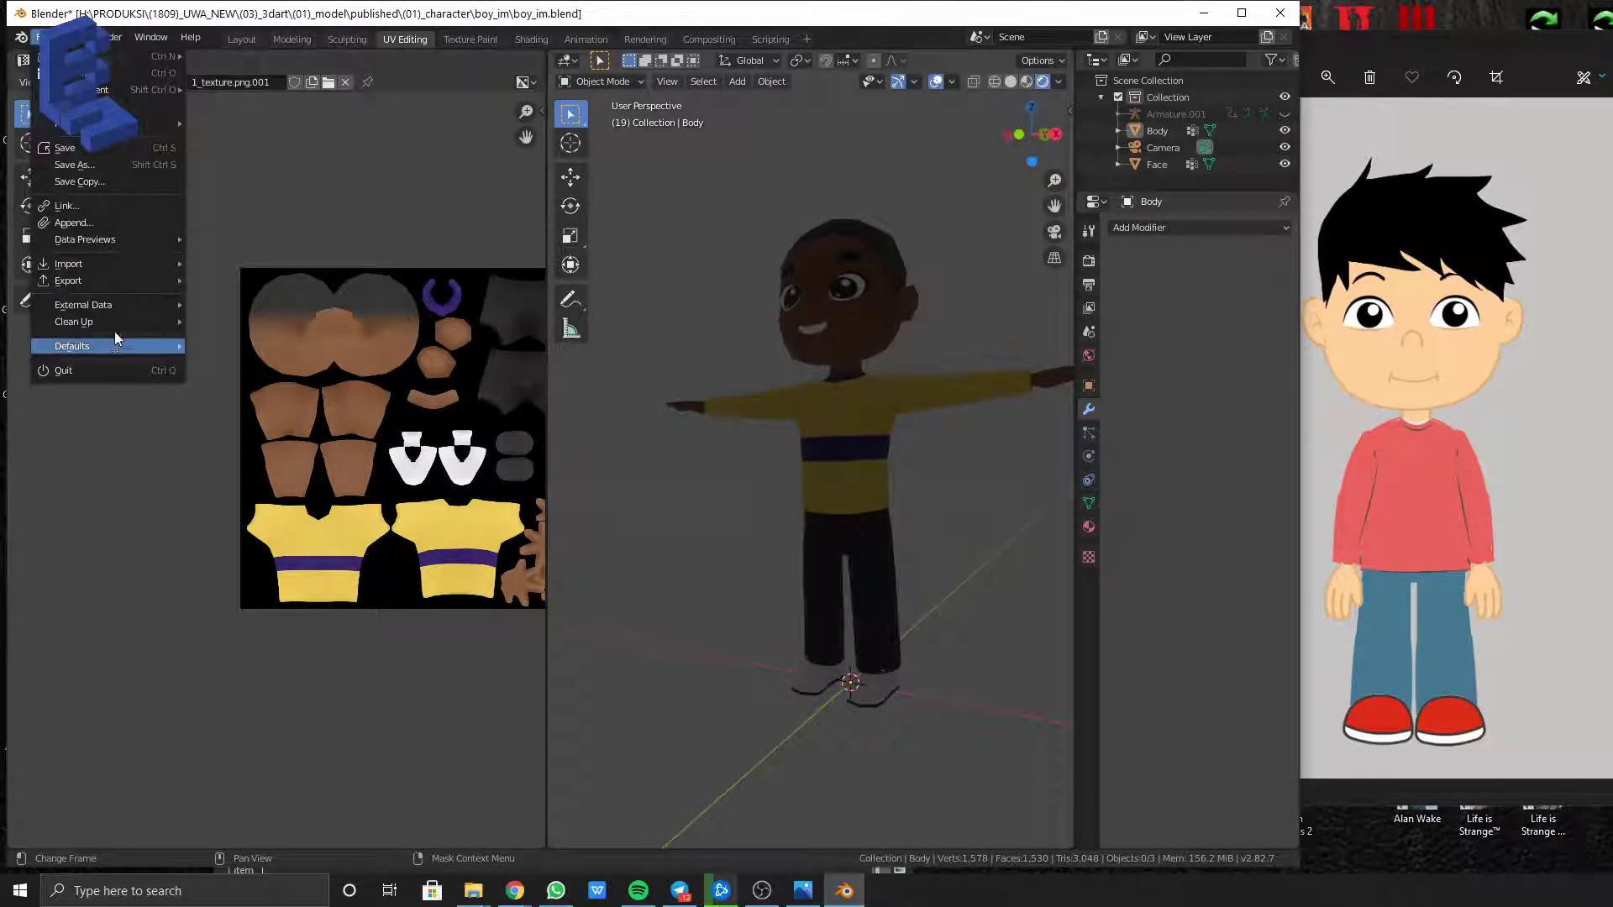
mouse_move(141, 277)
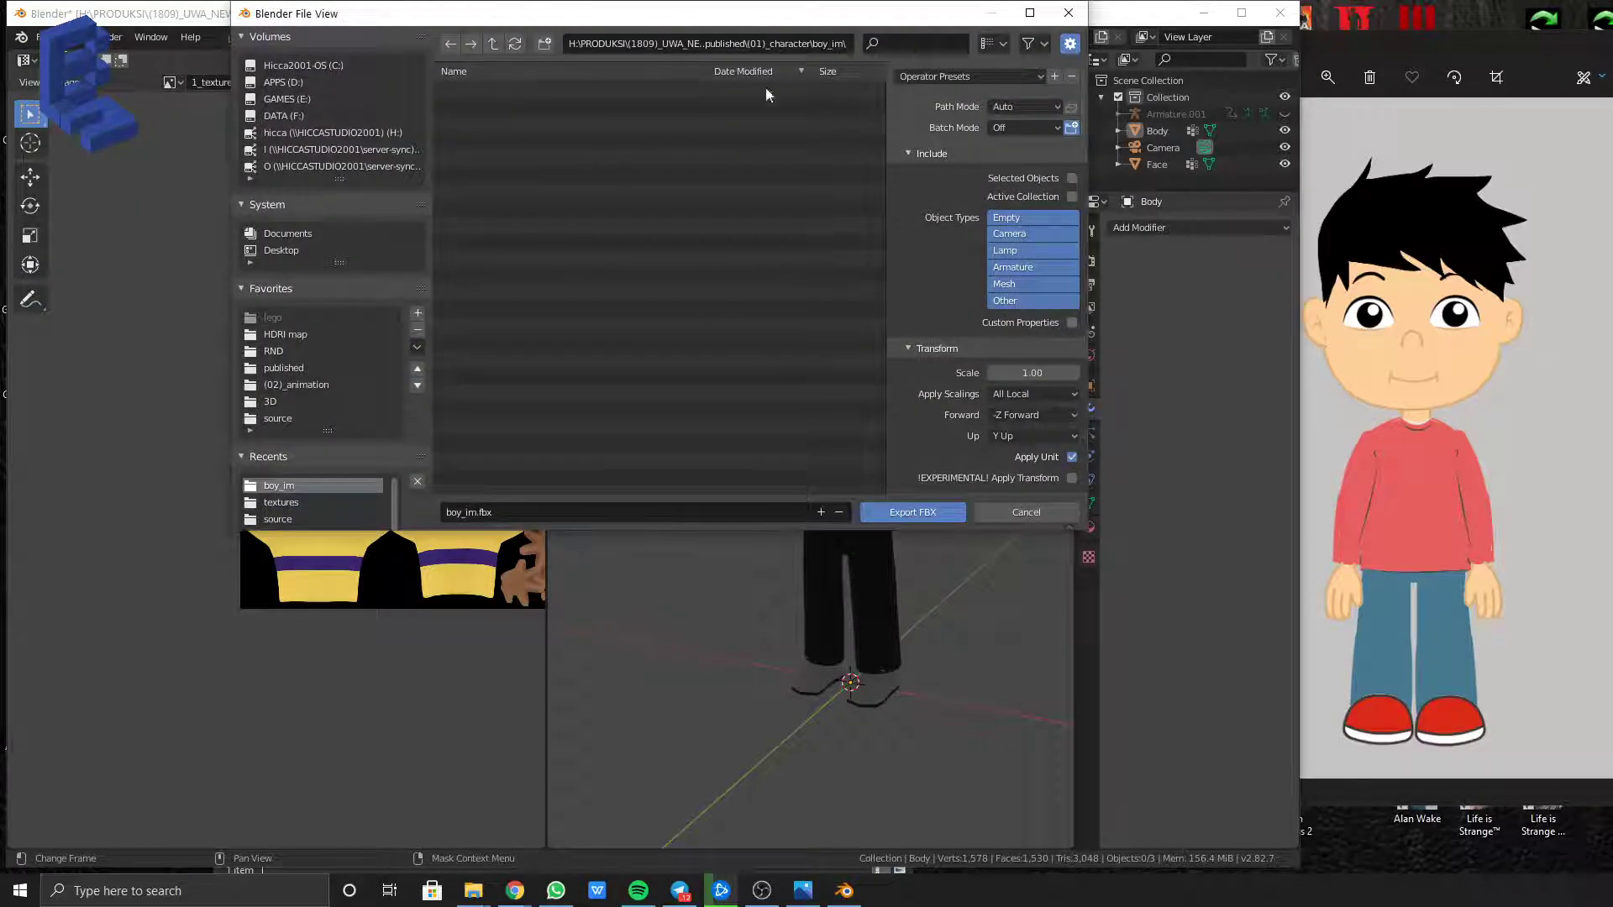
click(925, 514)
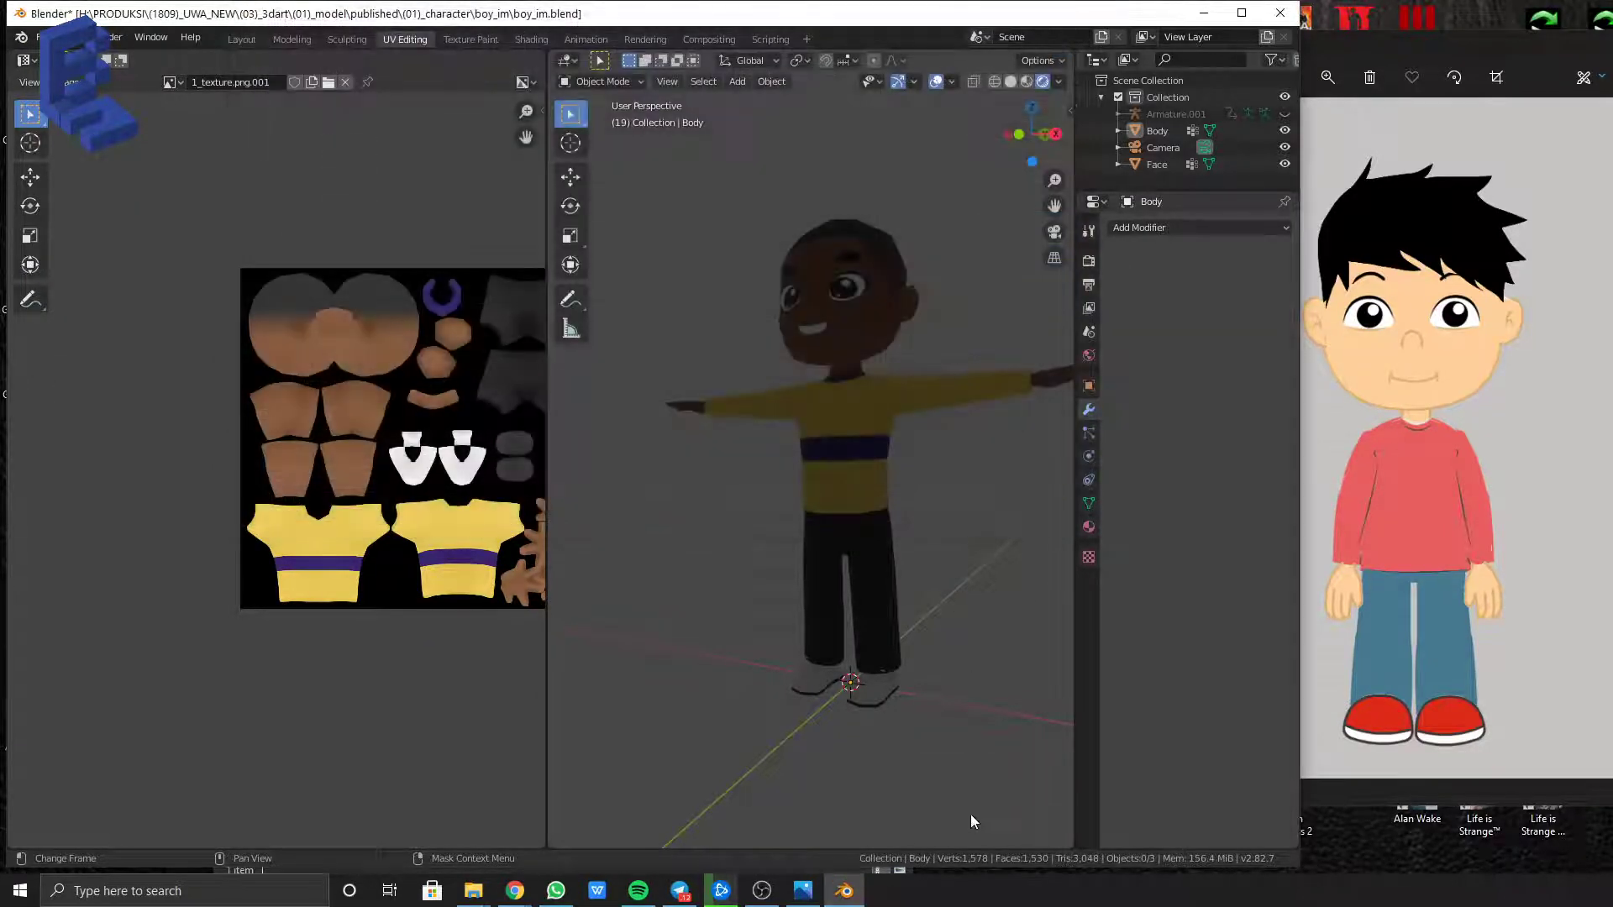
Switch to Chrome and open the Mixamo website in a new browser tab
click(519, 903)
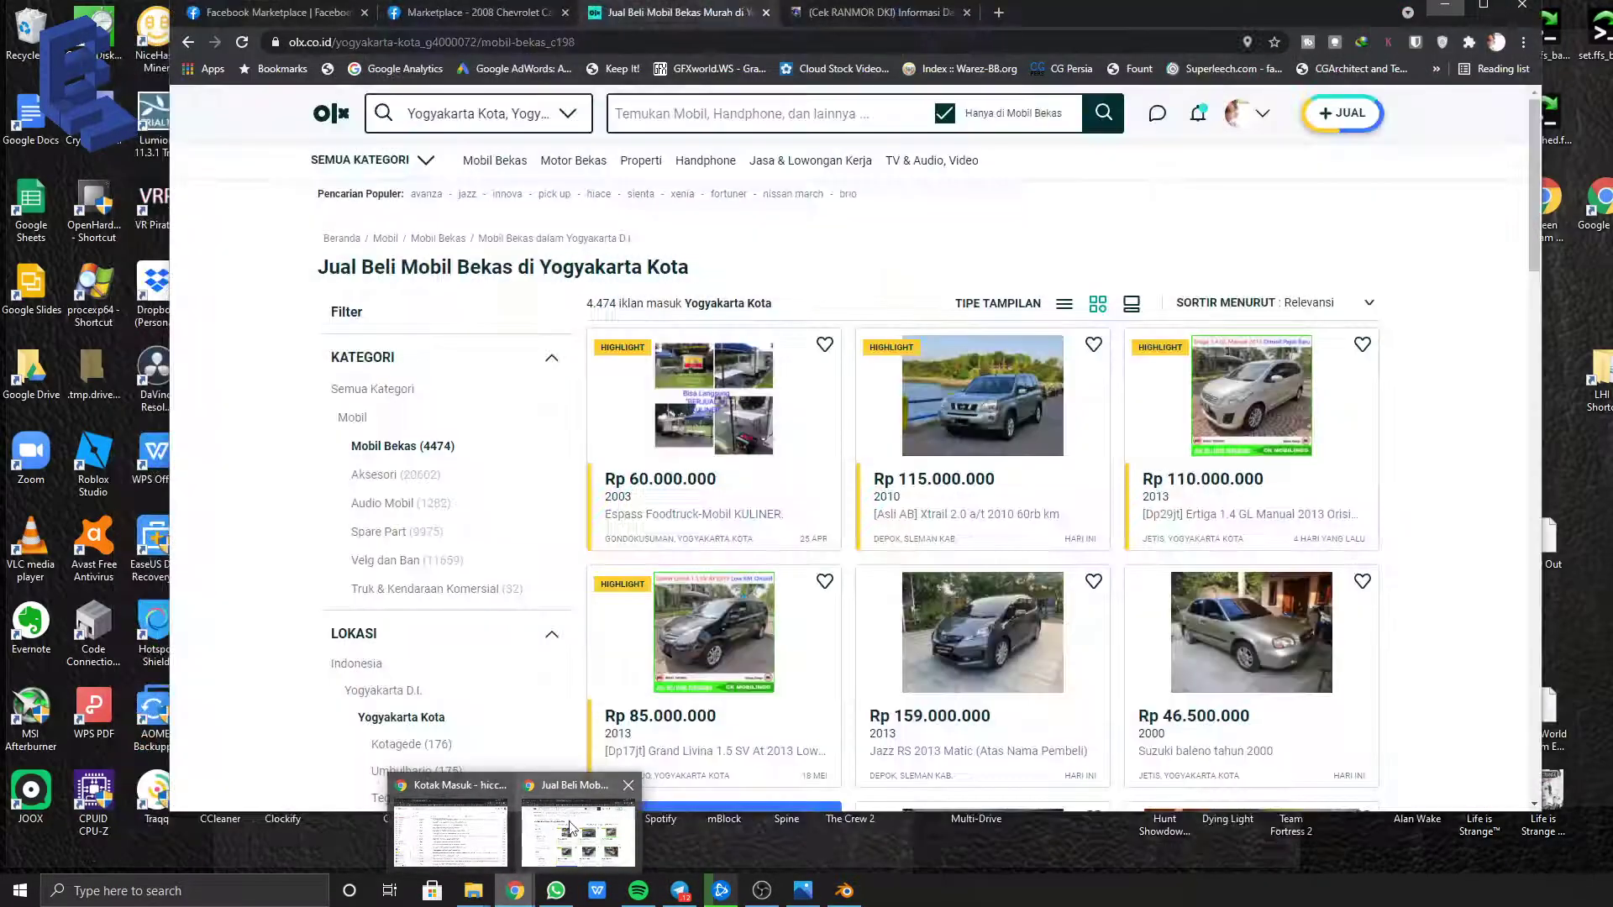
click(571, 829)
click(1002, 14)
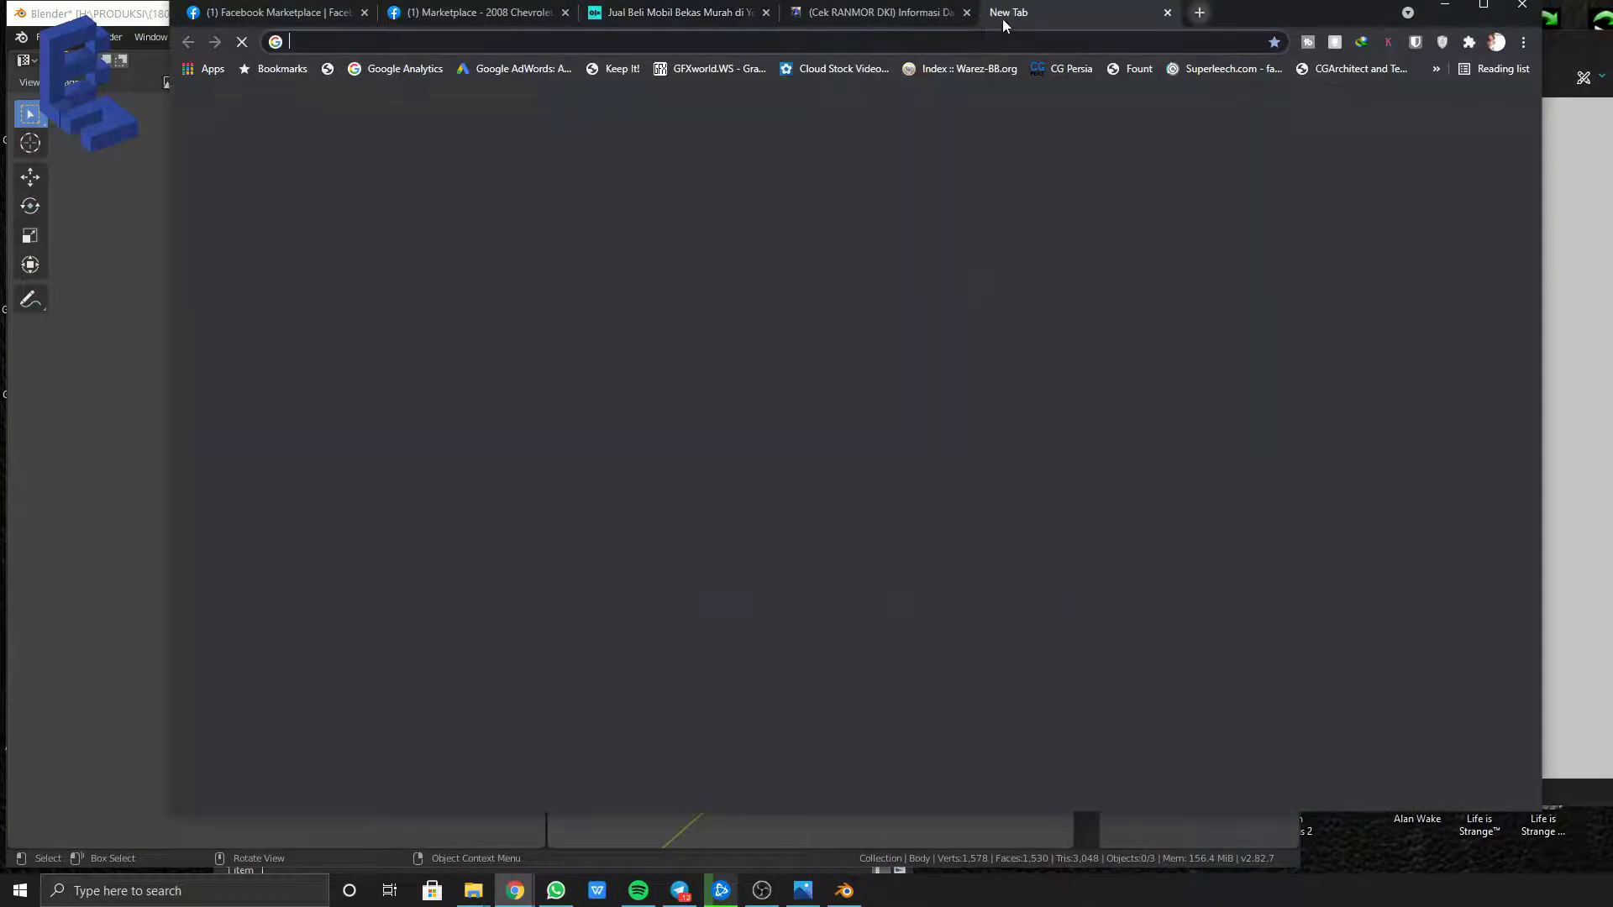
click(983, 41)
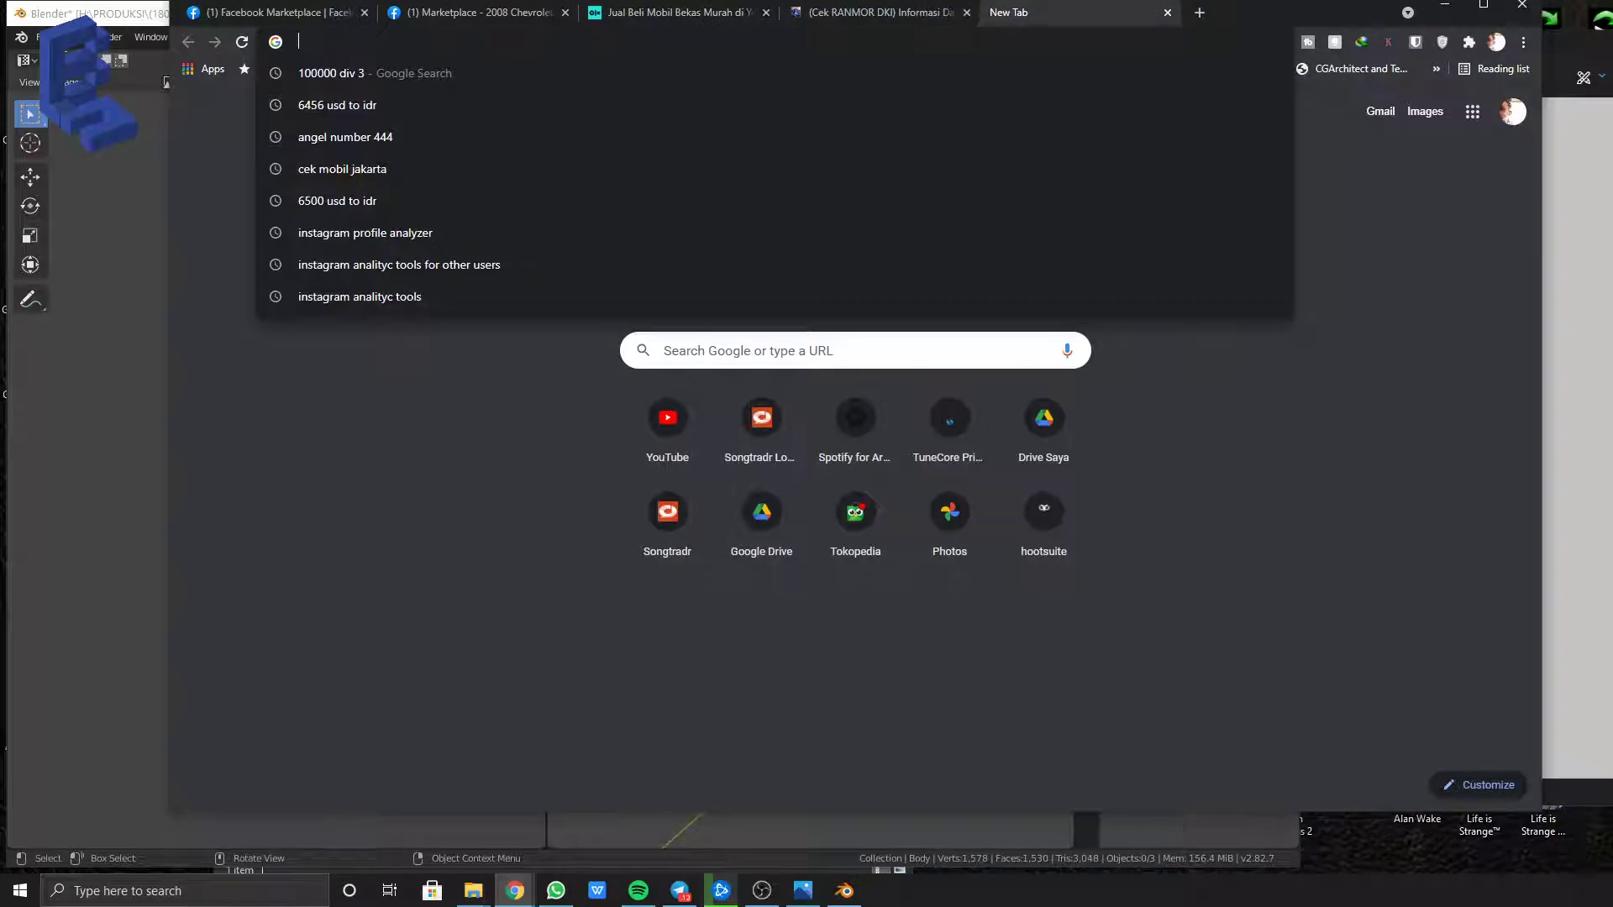
text(mixamo)
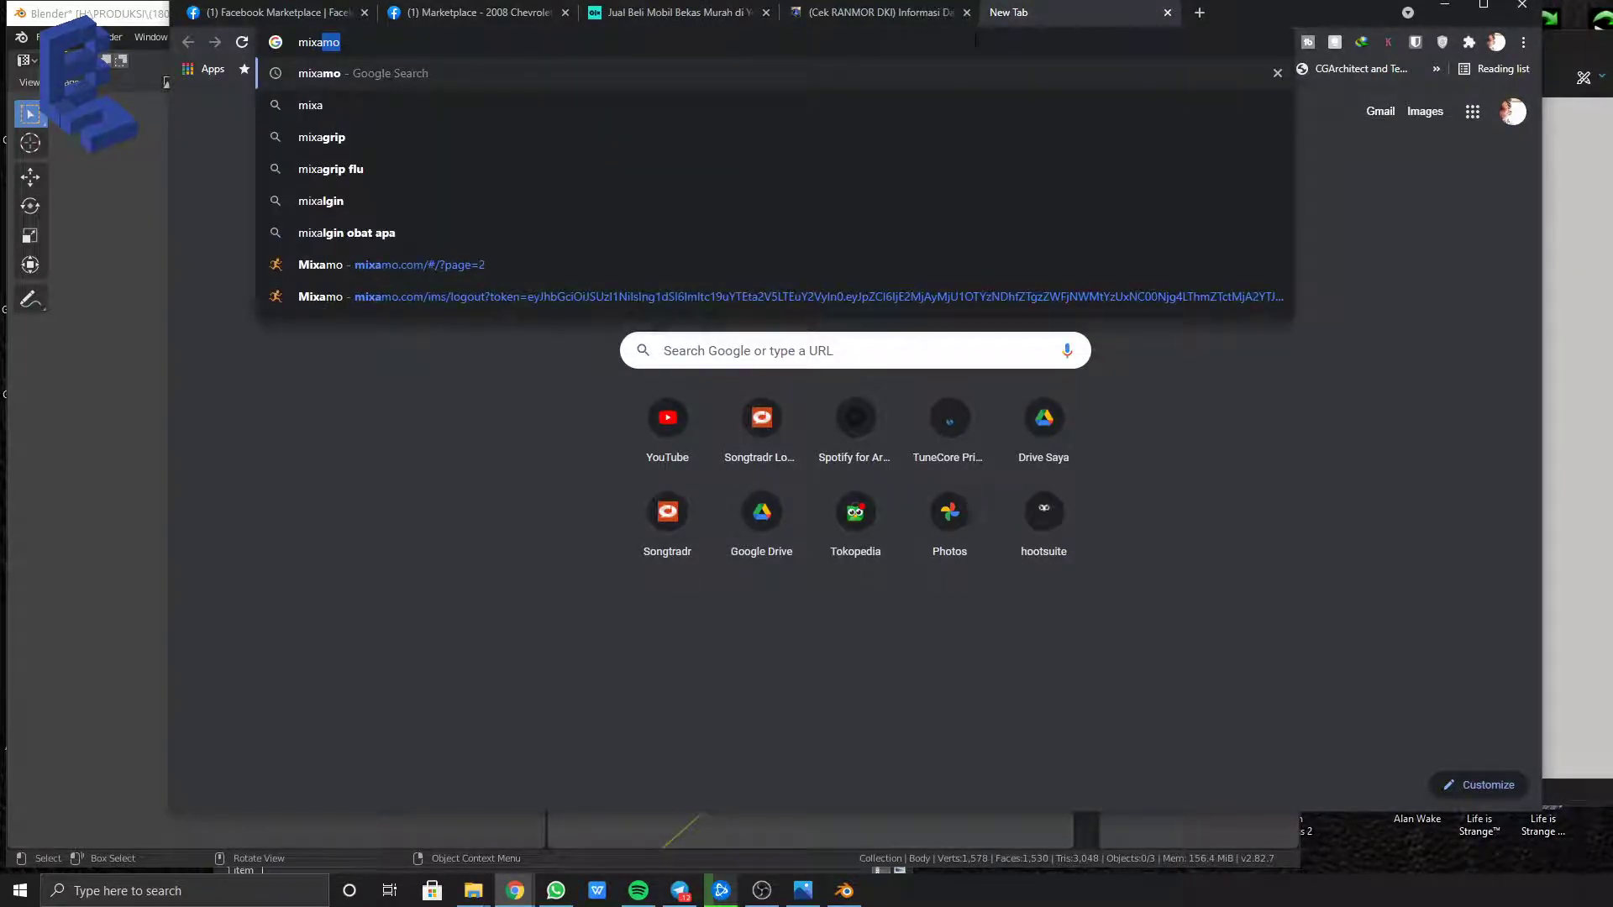
key(Down)
key(Down)
key(Down)
key(Down)
key(Down)
key(Down)
key(Return)
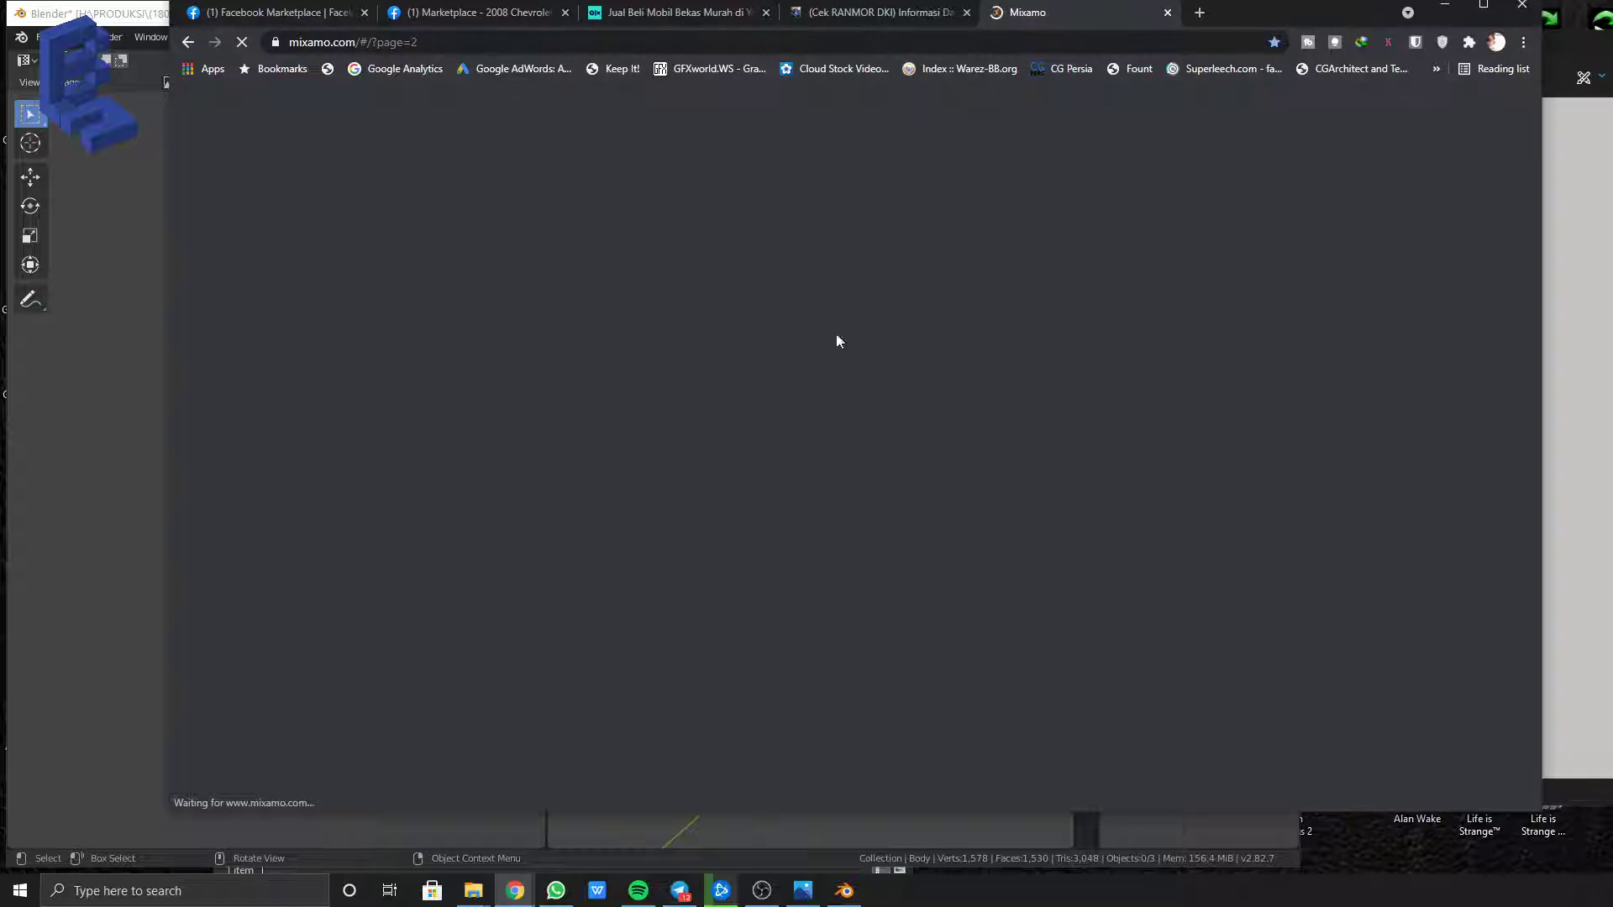
Log in to Mixamo by continuing with the personal Google account
drag(360, 42, 465, 42)
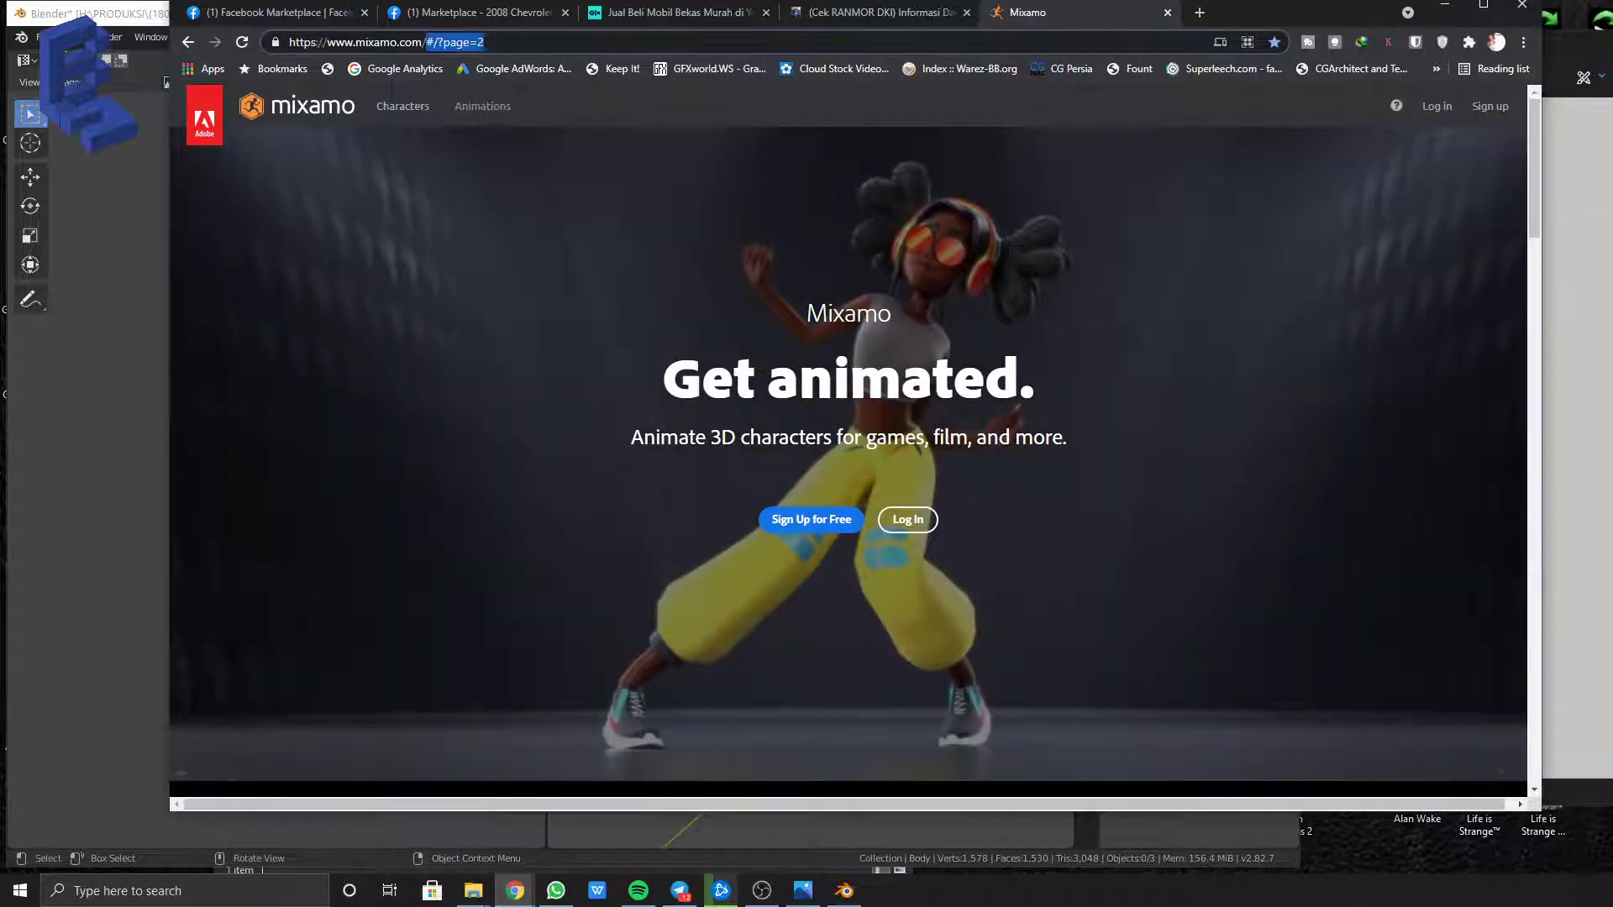
click(1056, 477)
click(903, 522)
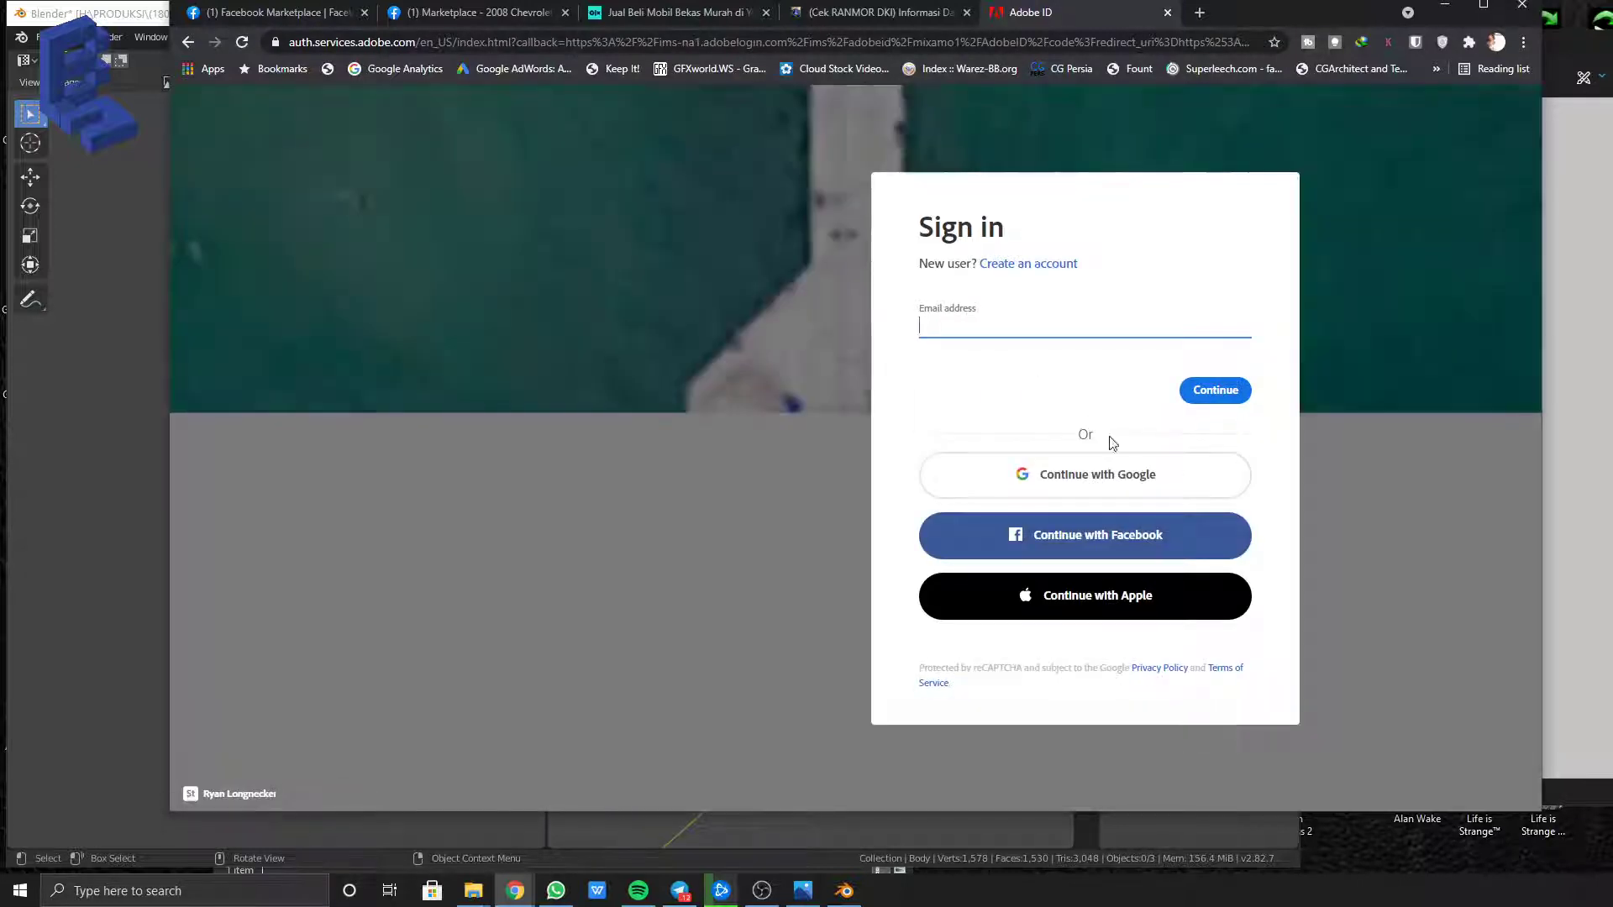
click(1126, 483)
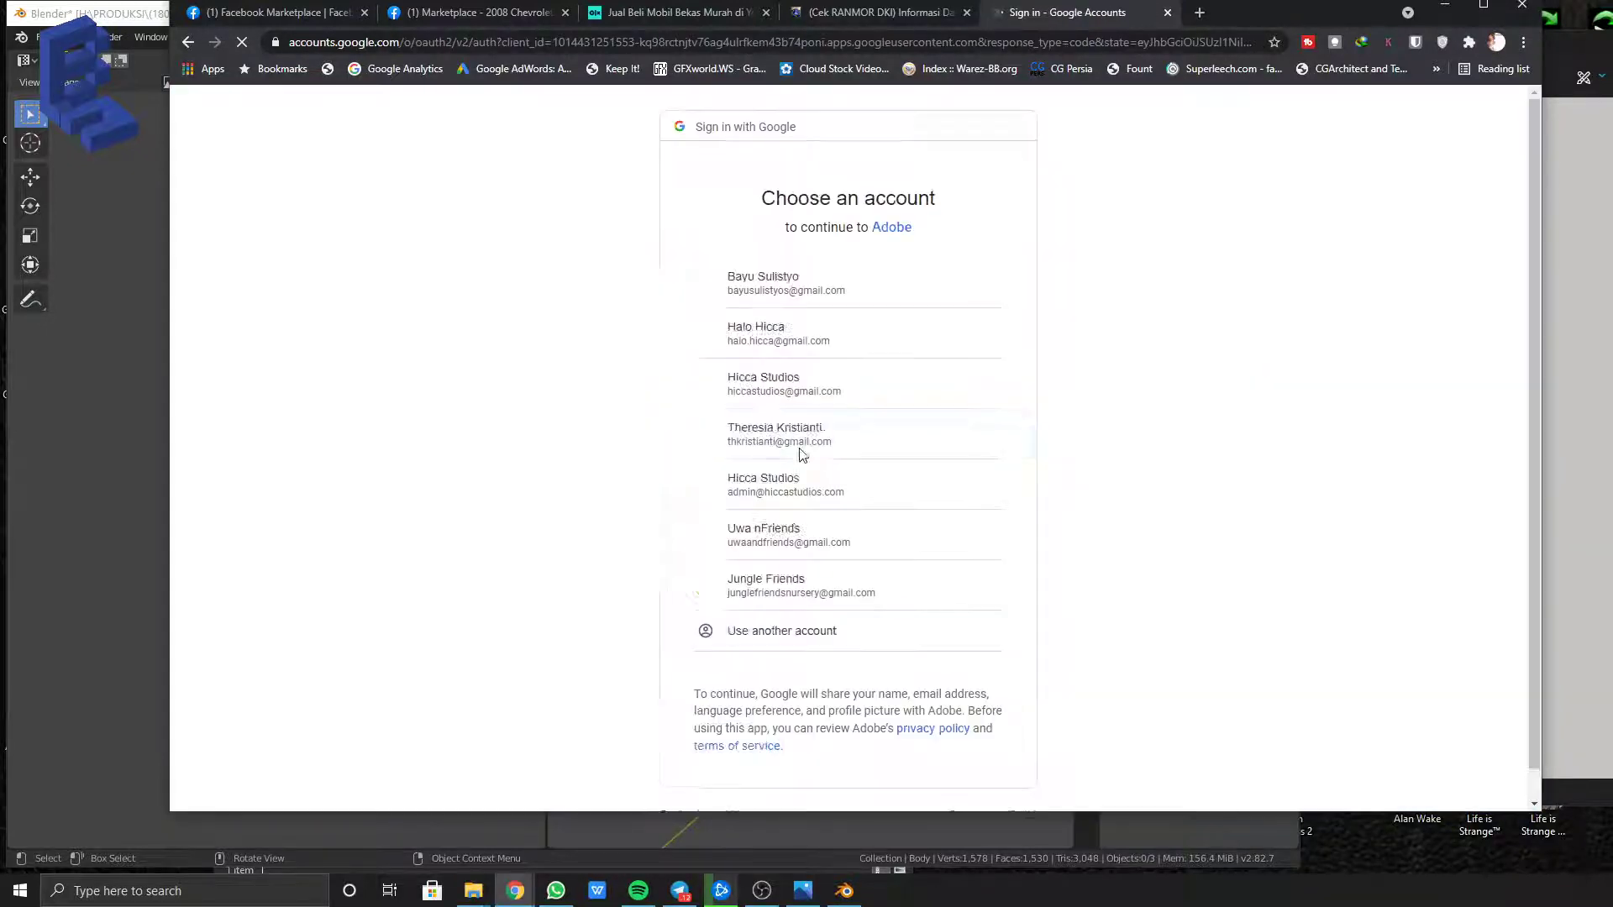
click(824, 285)
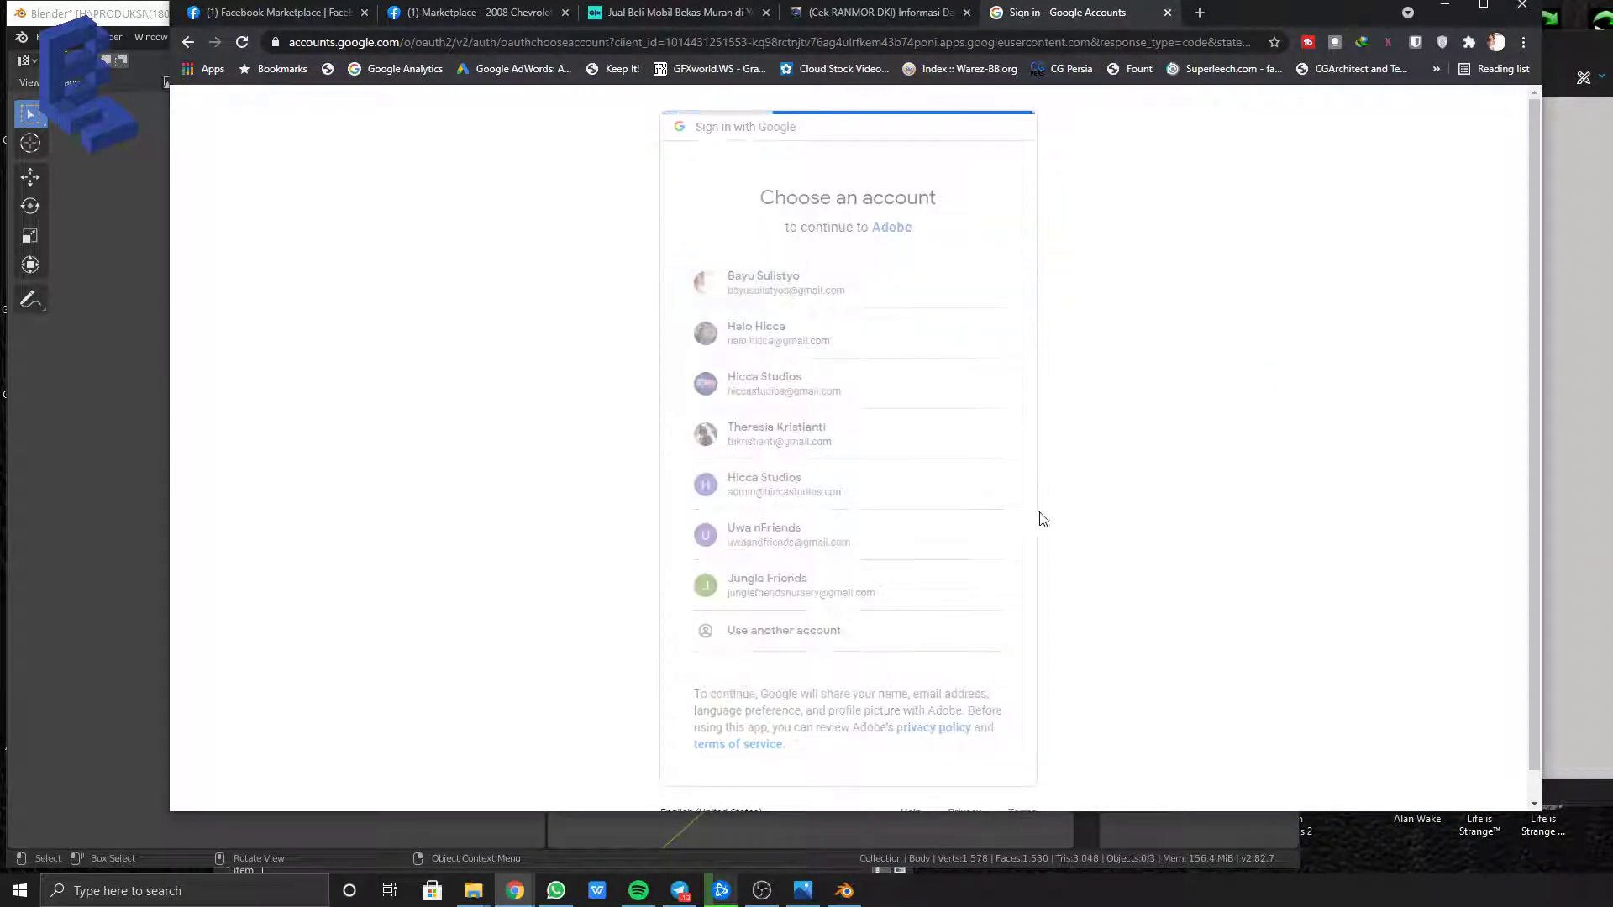
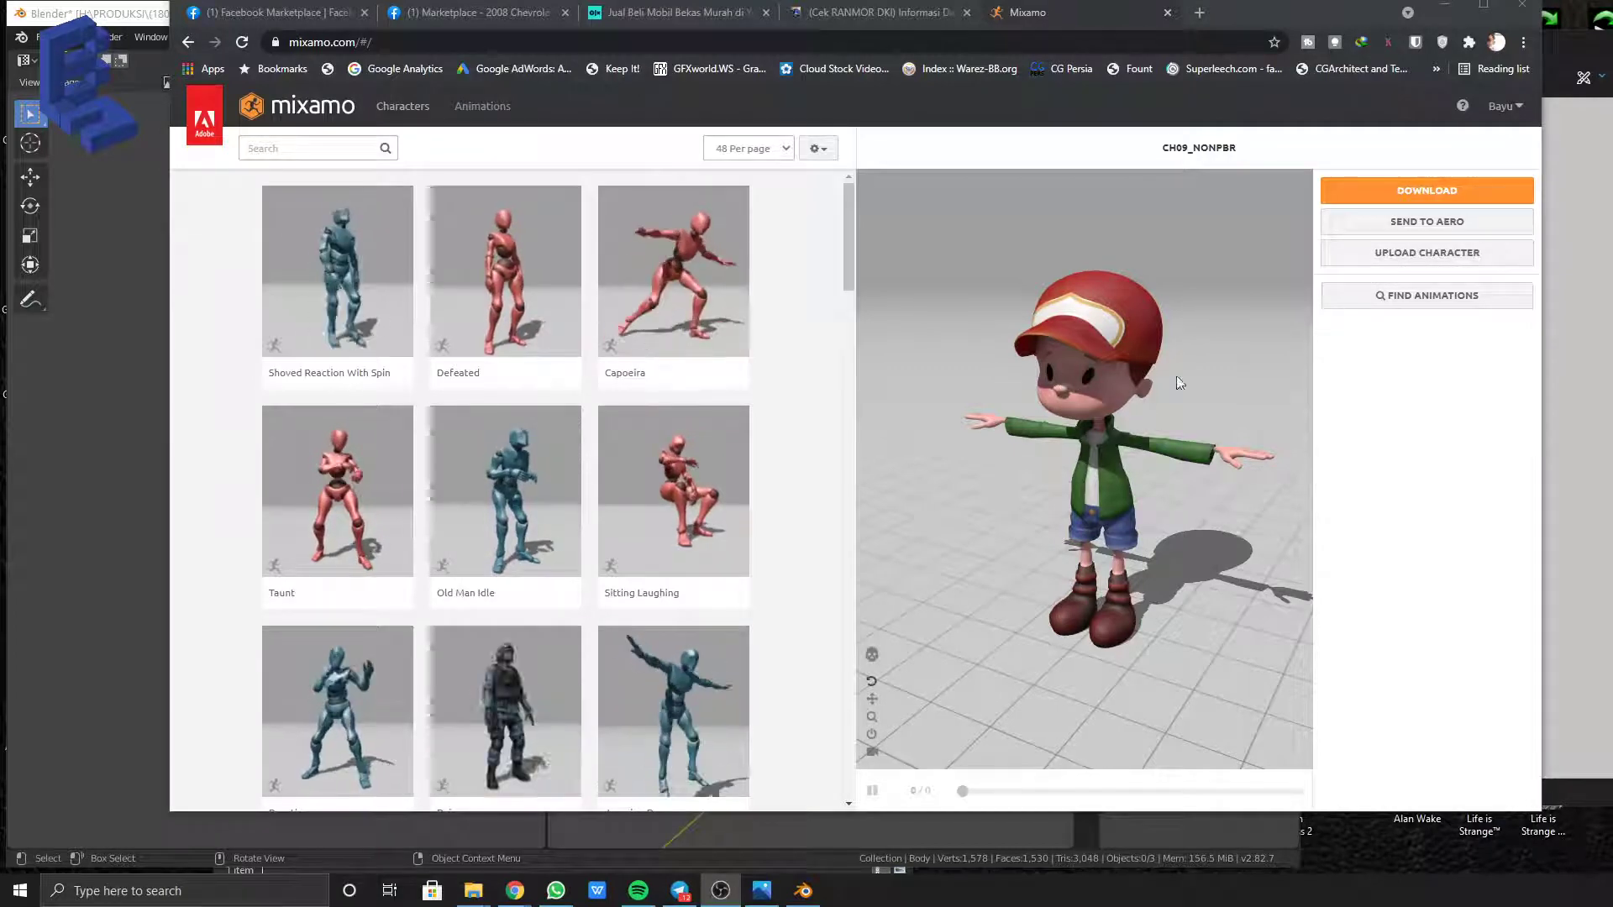
Start a character upload in Mixamo and open the file chooser for the character file
drag(1050, 423, 1429, 323)
click(1369, 253)
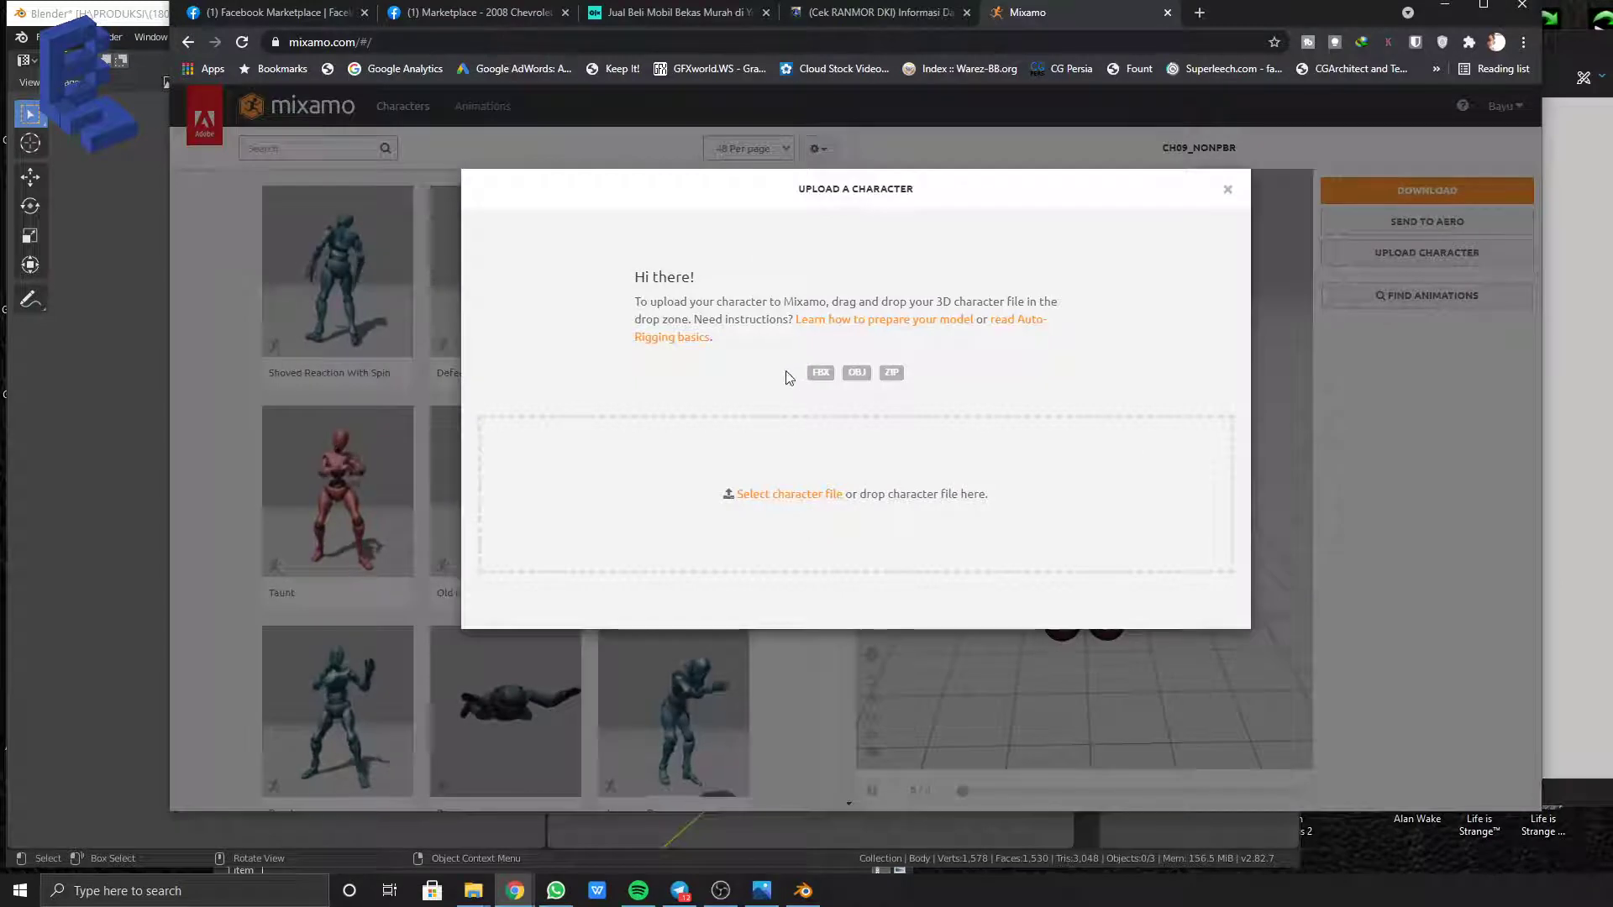
click(767, 494)
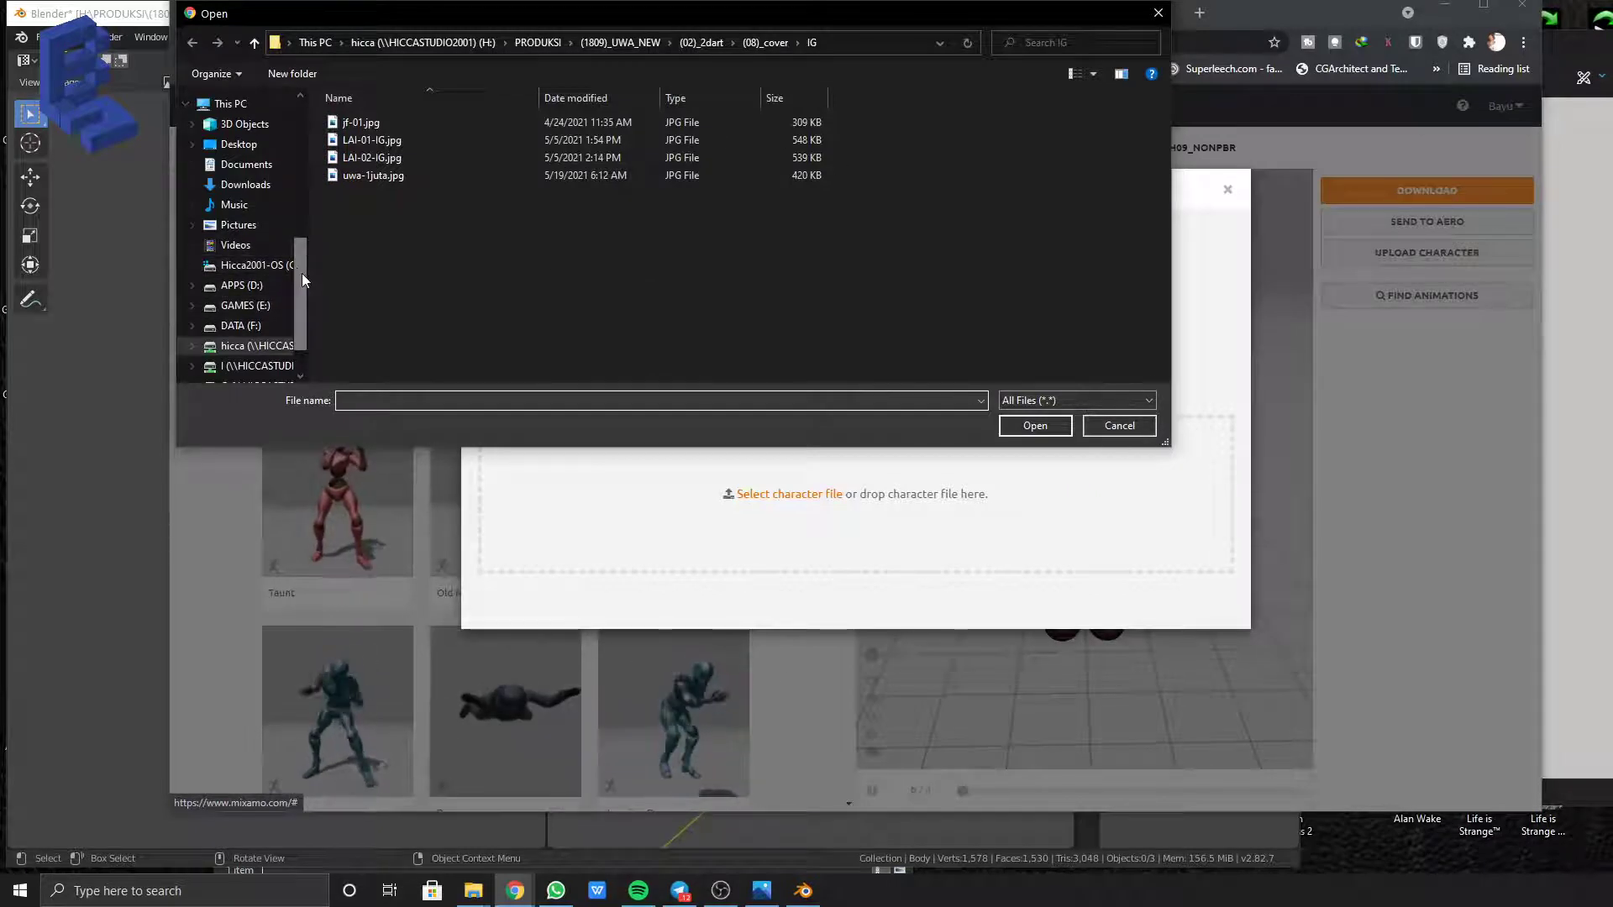
drag(300, 274, 304, 326)
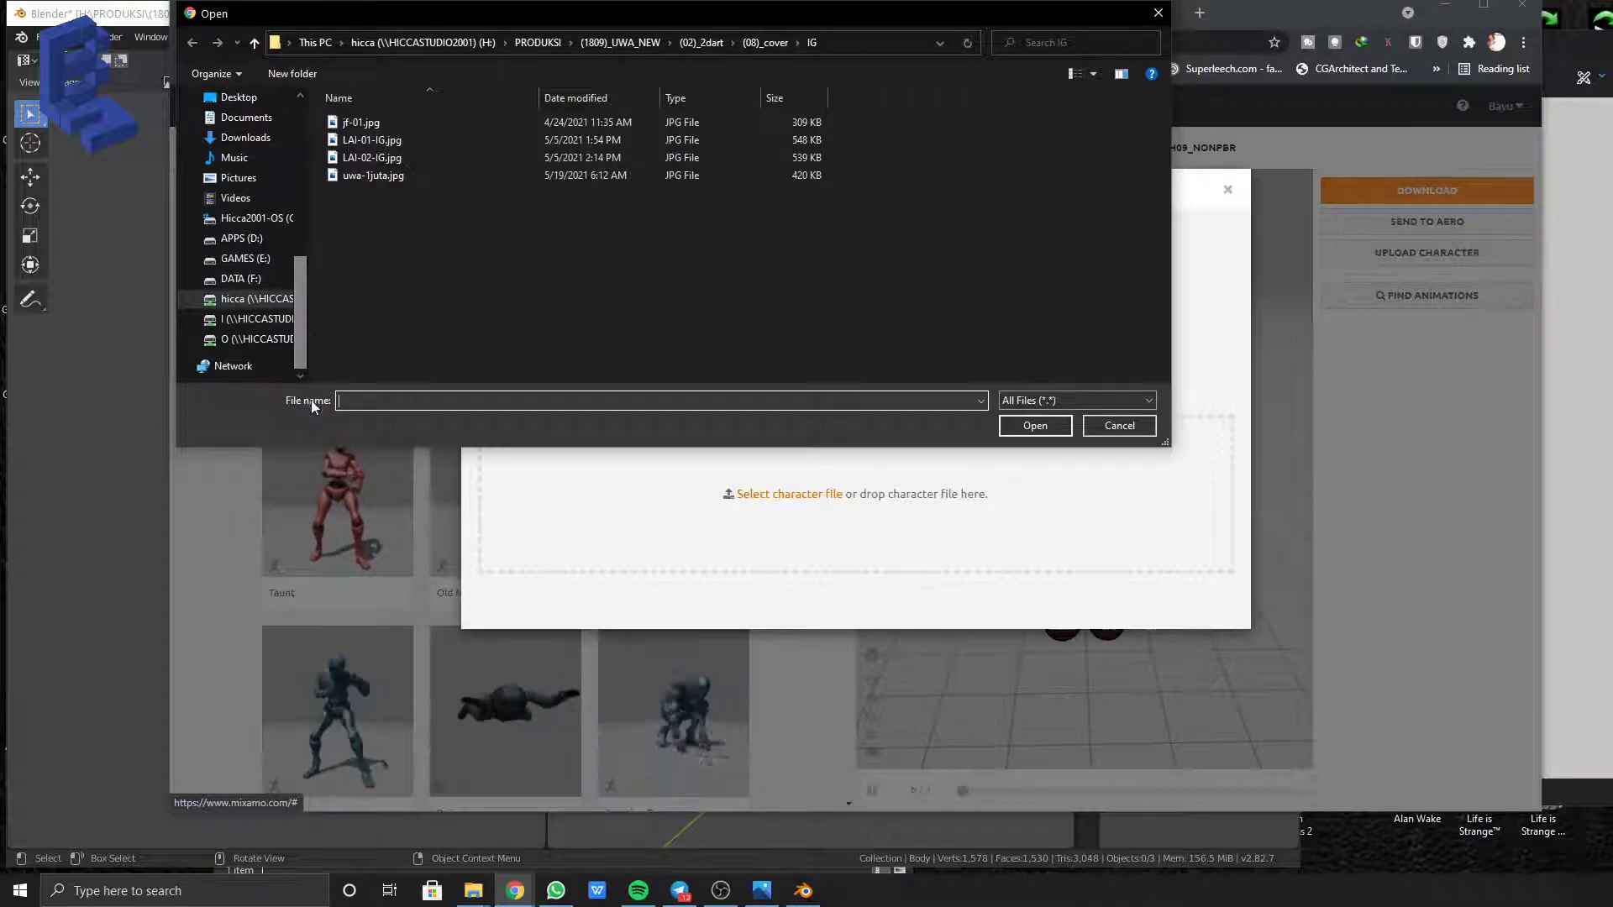
click(473, 891)
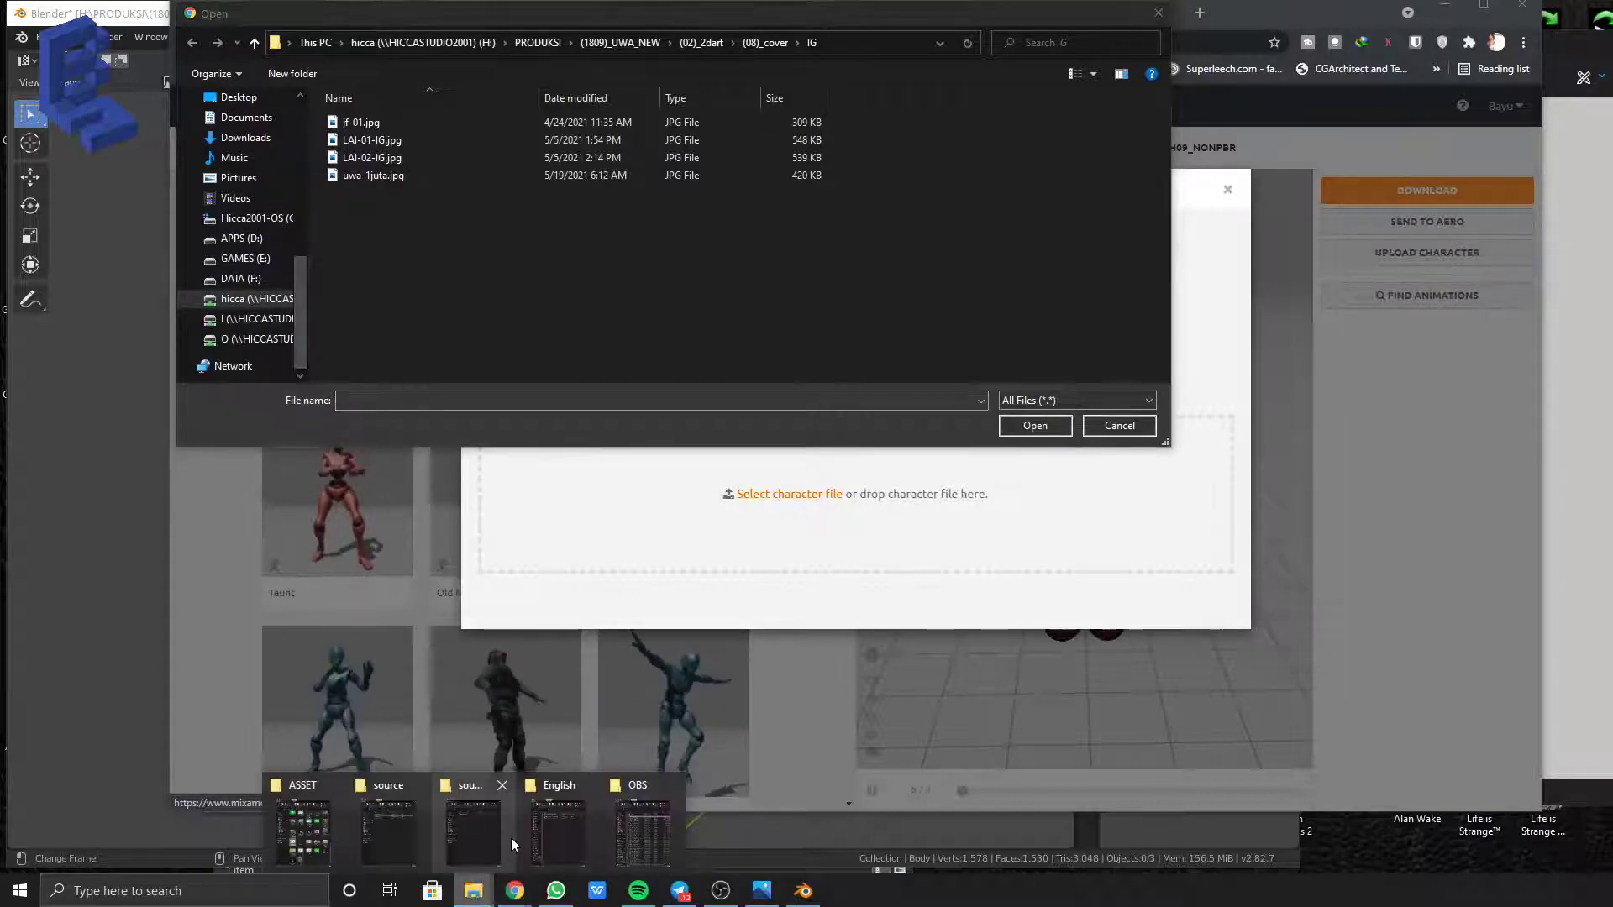
mouse_move(478, 834)
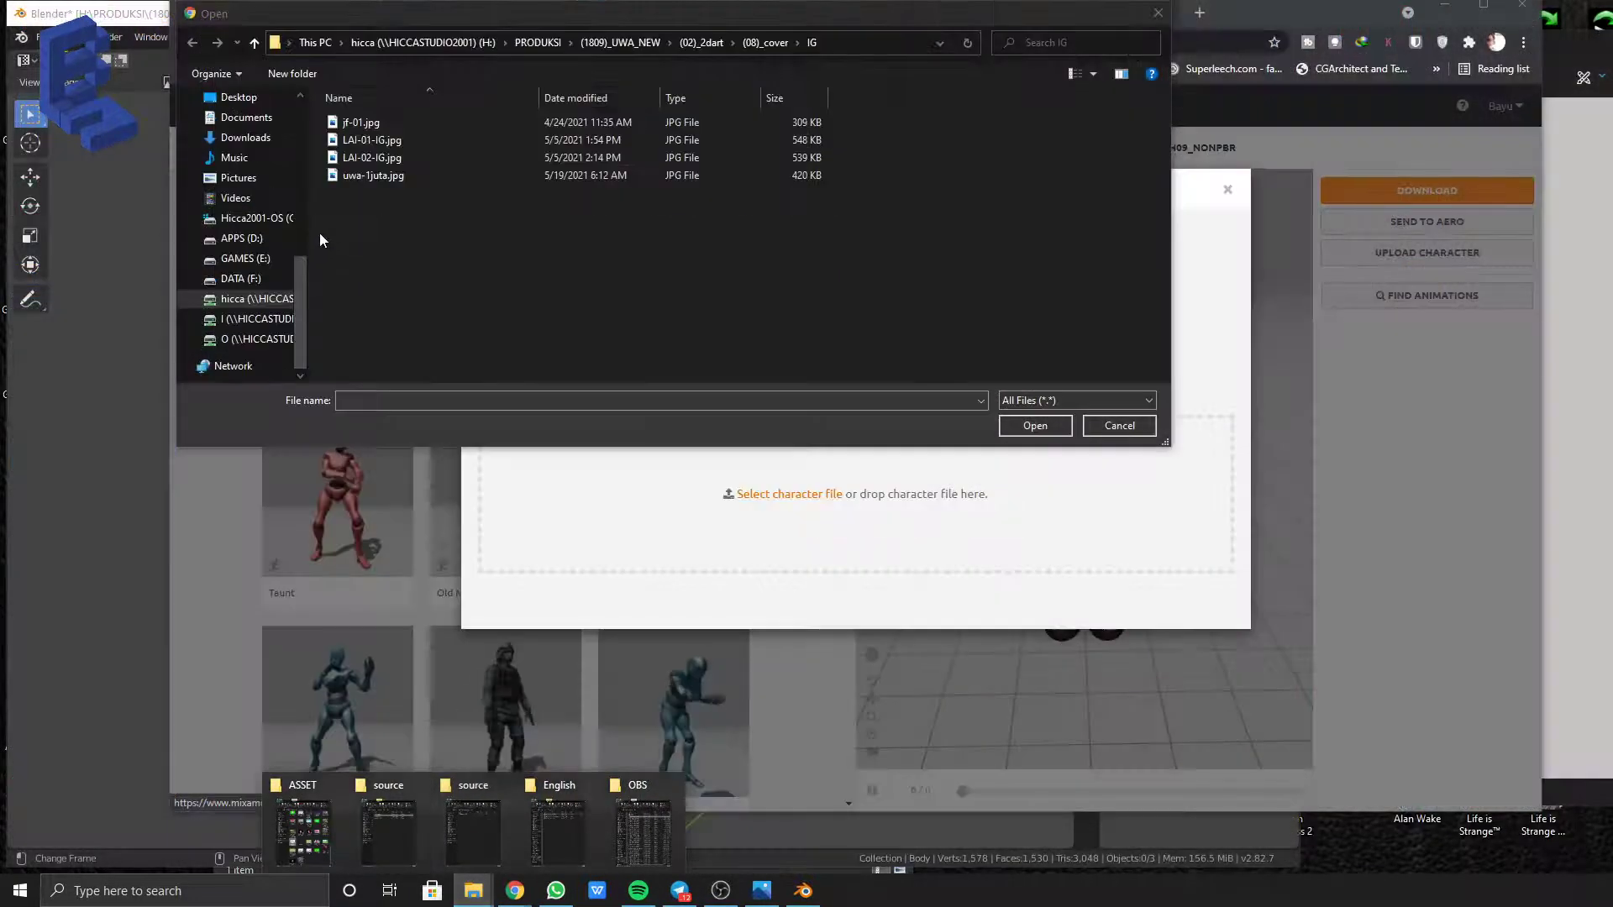
Try to upload boy_im.fbx from the boy_im folder under H:\PRODUKSI\(1809)_UWA_NEW\(03)_3dart\(01)_model\published\(01)_character
click(249, 301)
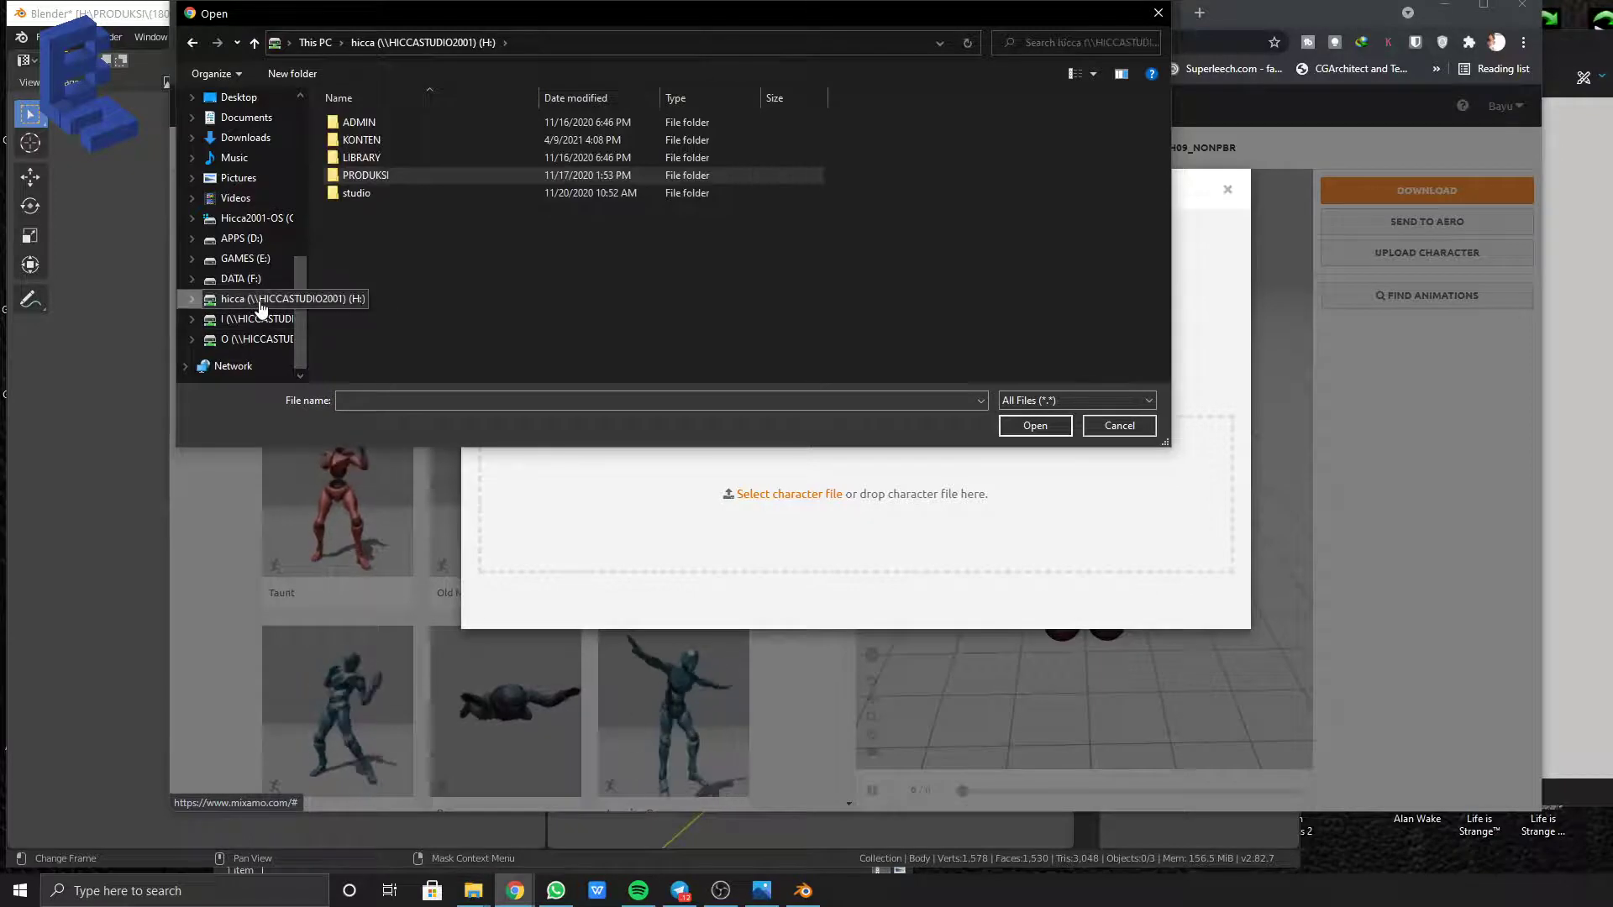
double_click(355, 175)
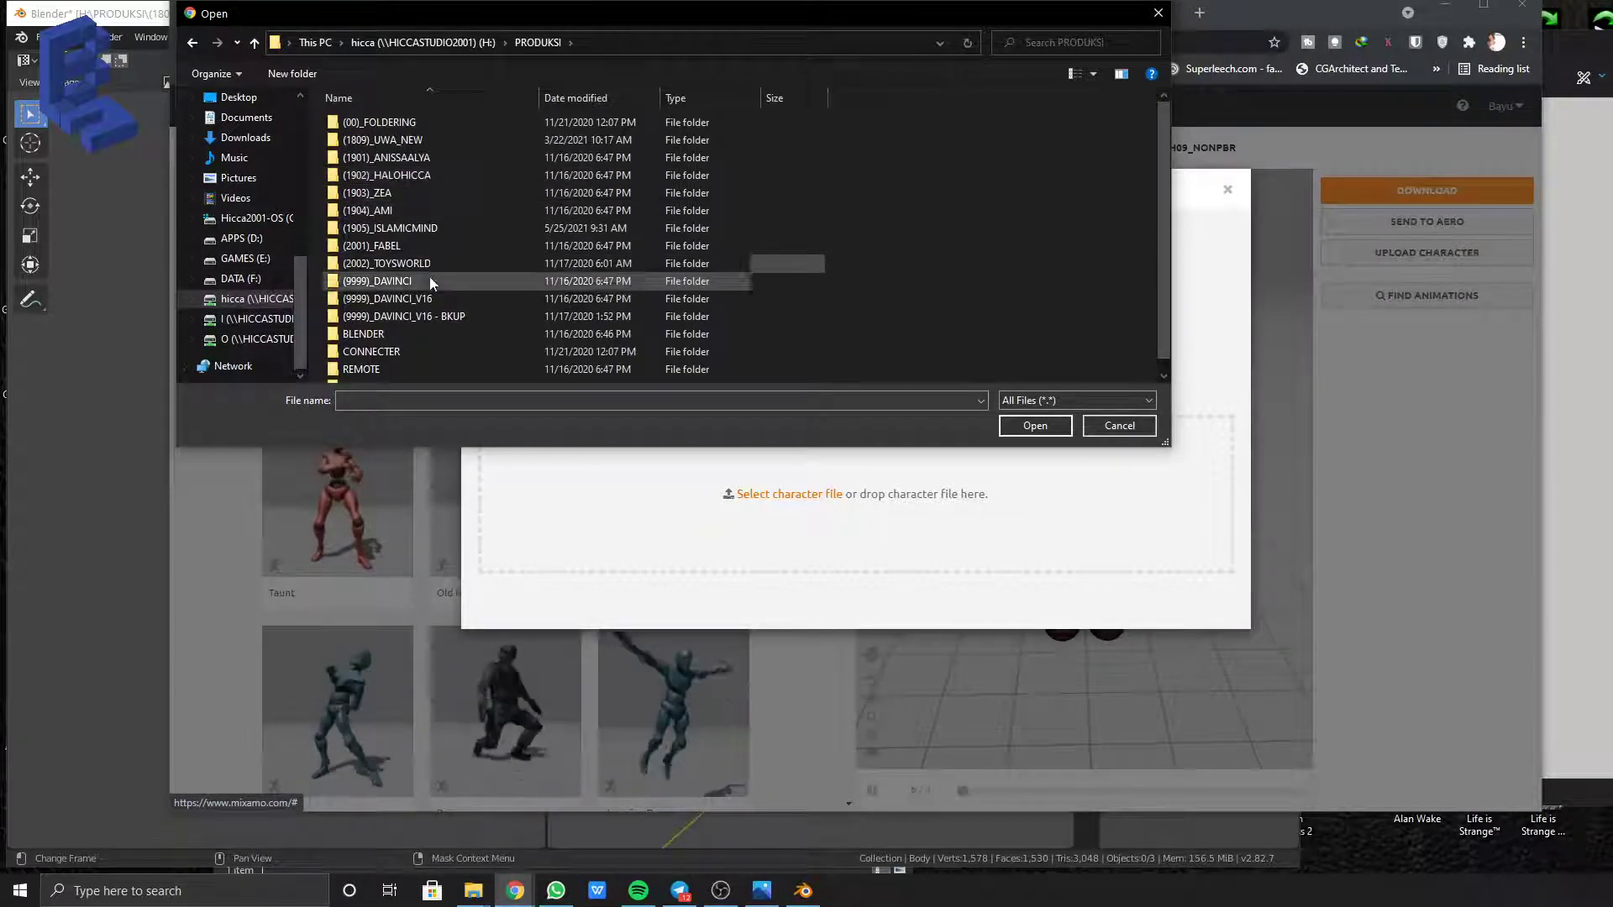
double_click(395, 141)
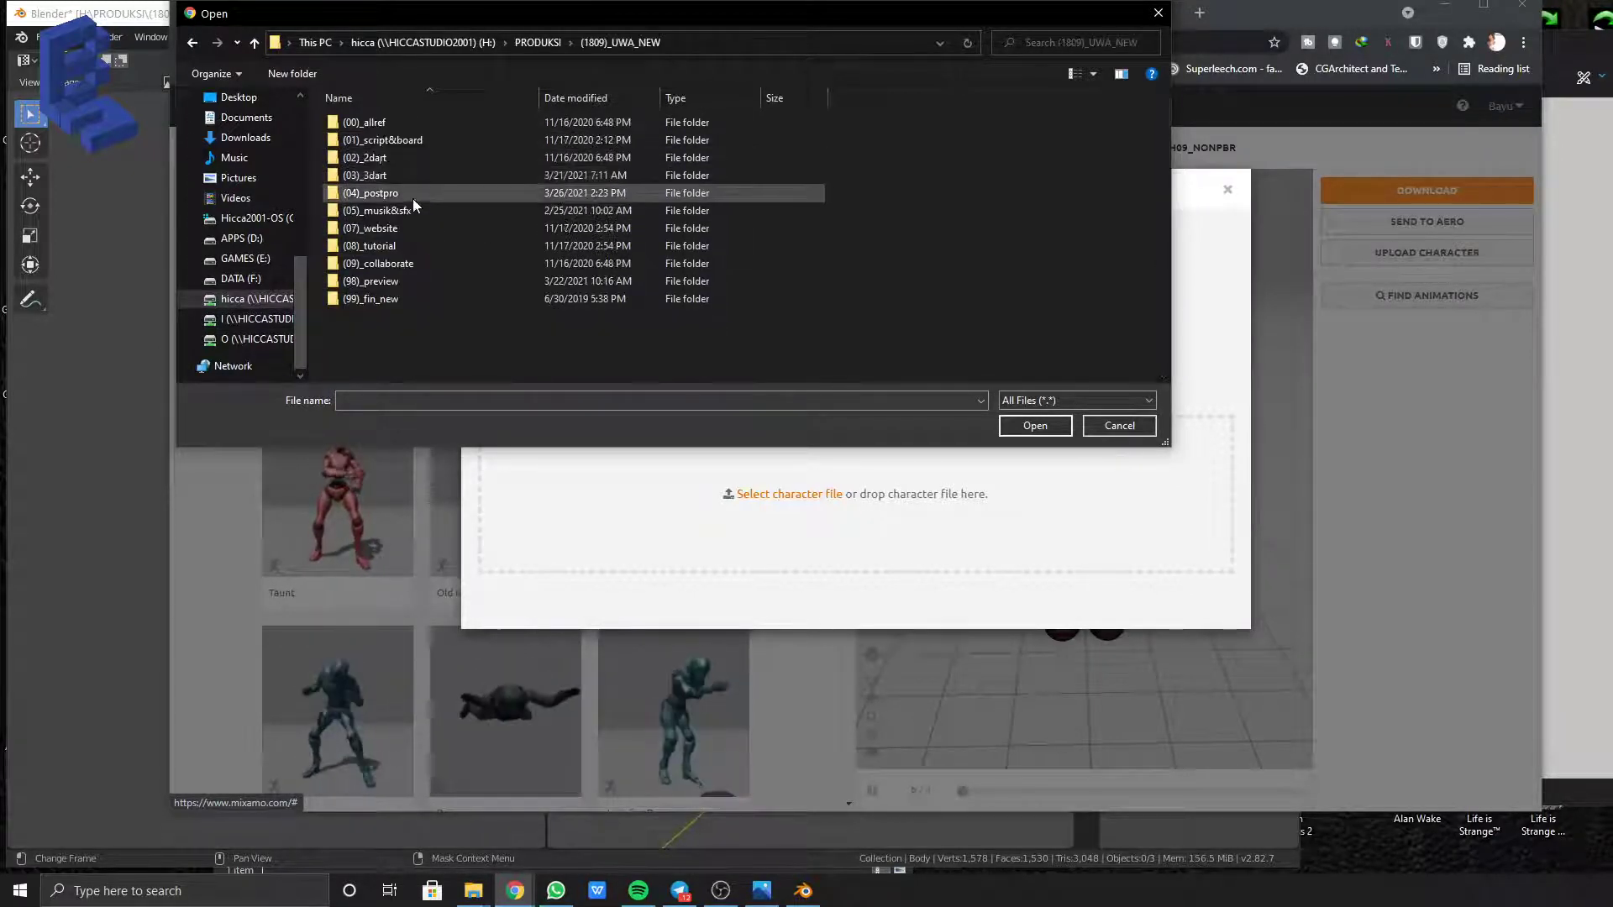
double_click(385, 175)
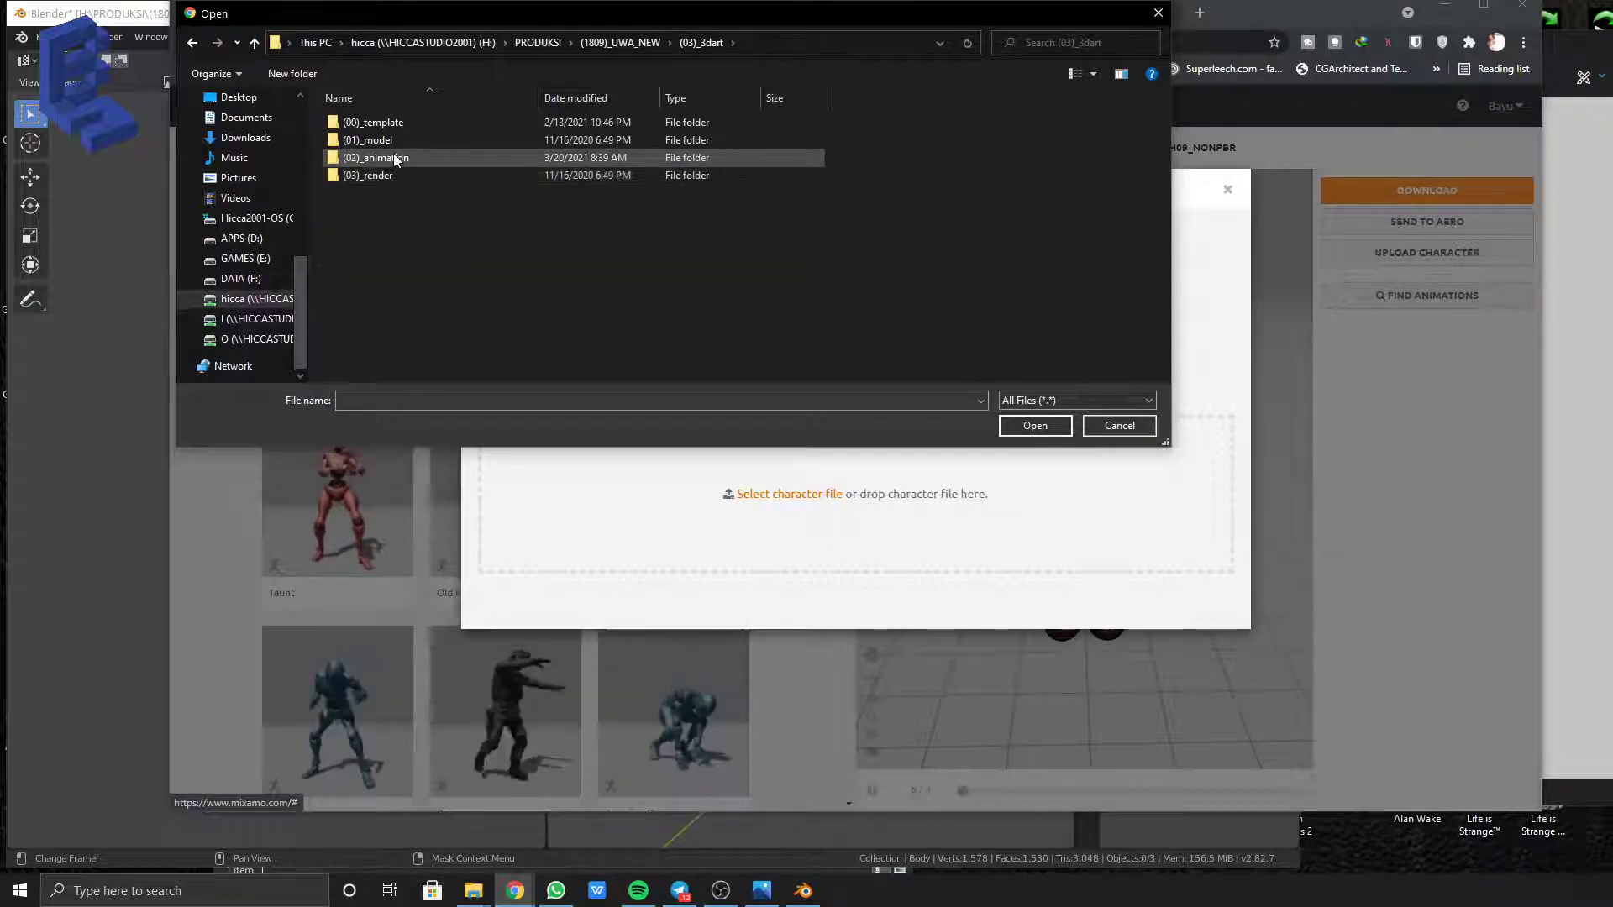
double_click(392, 139)
click(391, 124)
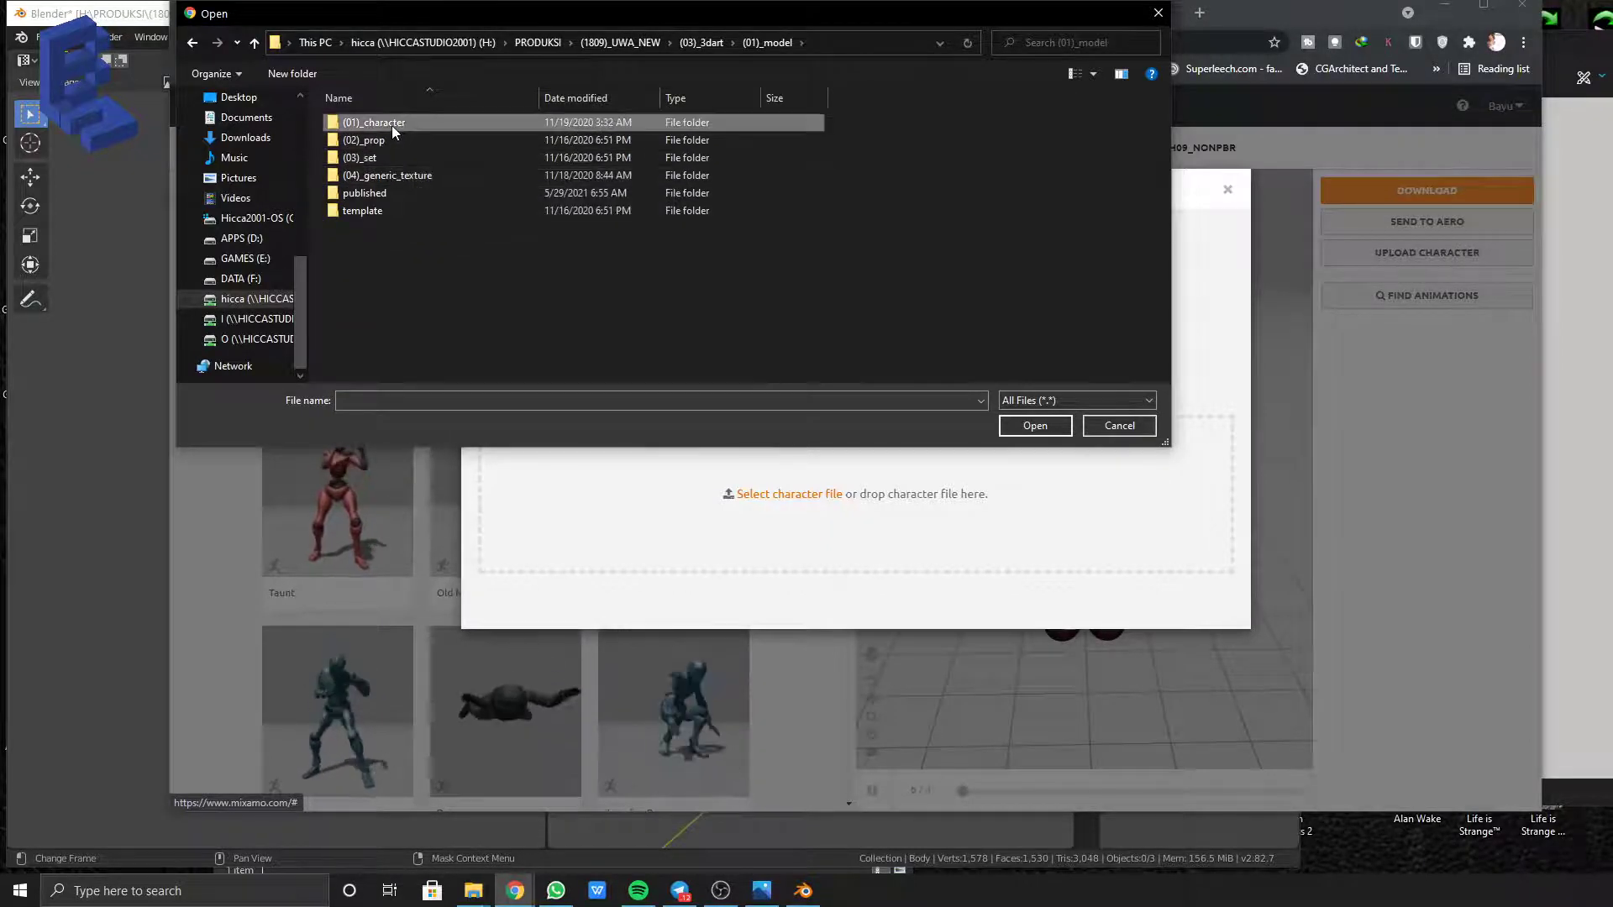
double_click(390, 193)
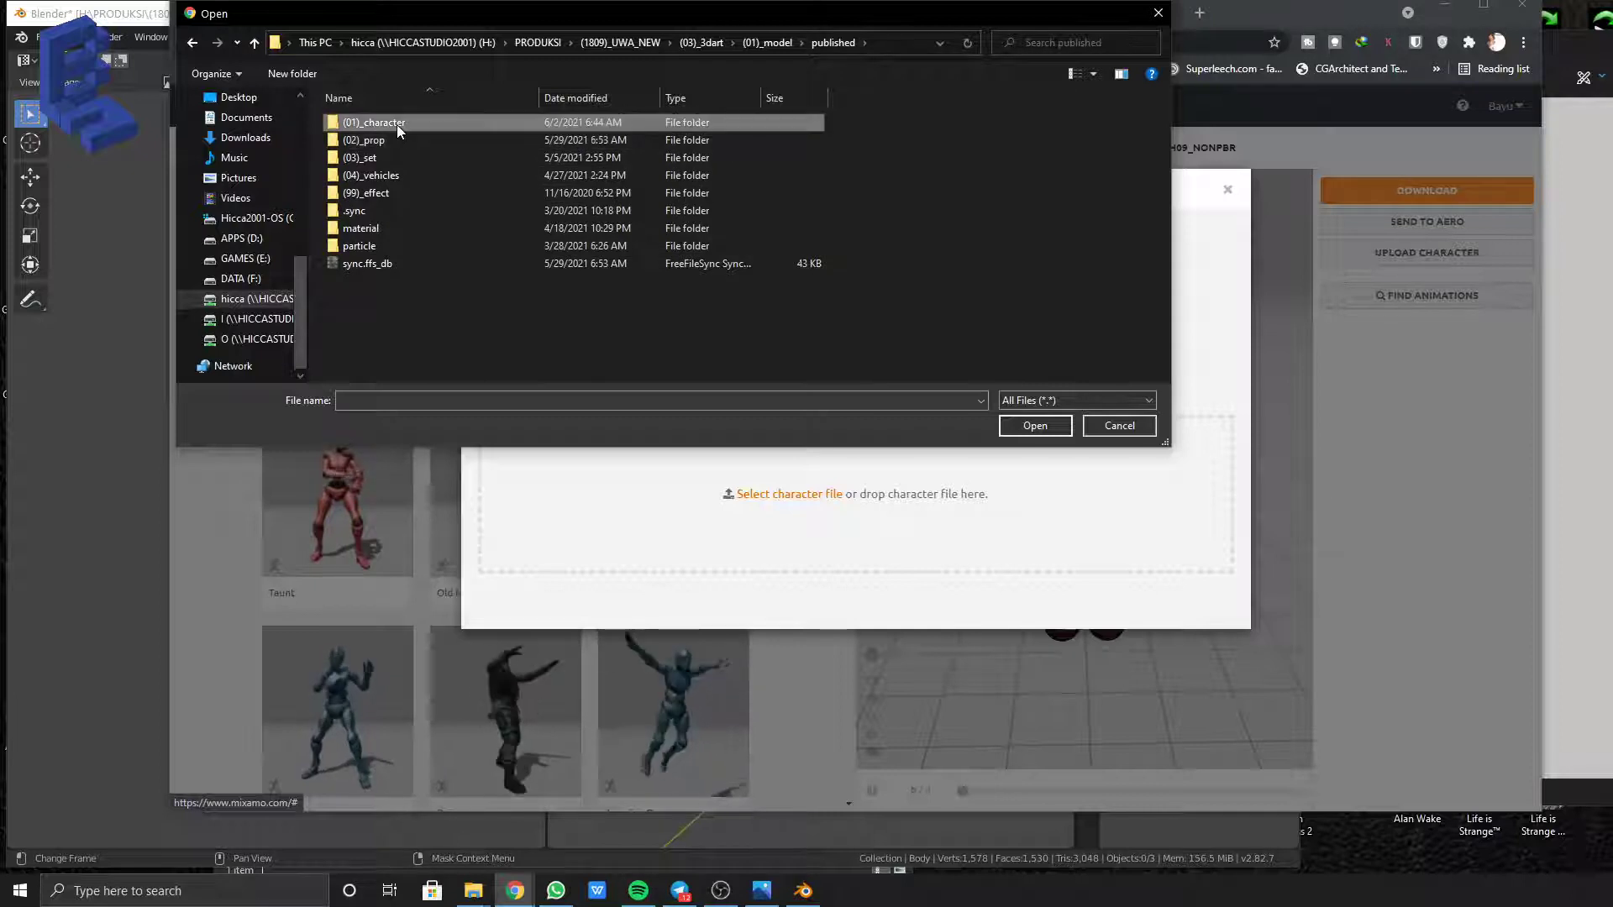
double_click(396, 124)
double_click(370, 194)
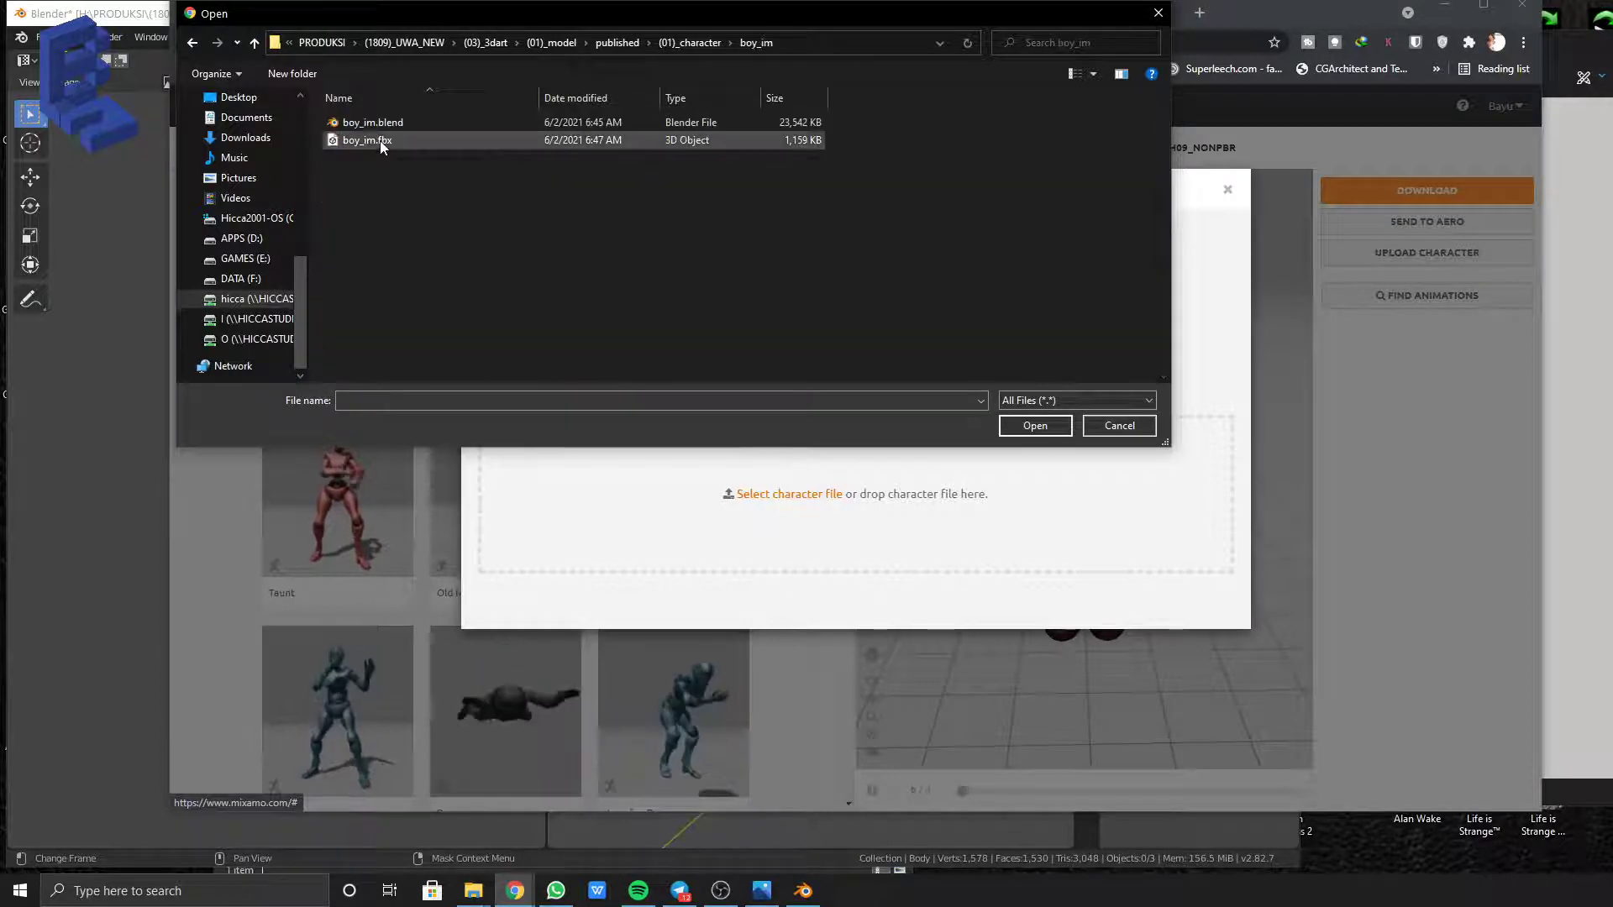
double_click(380, 140)
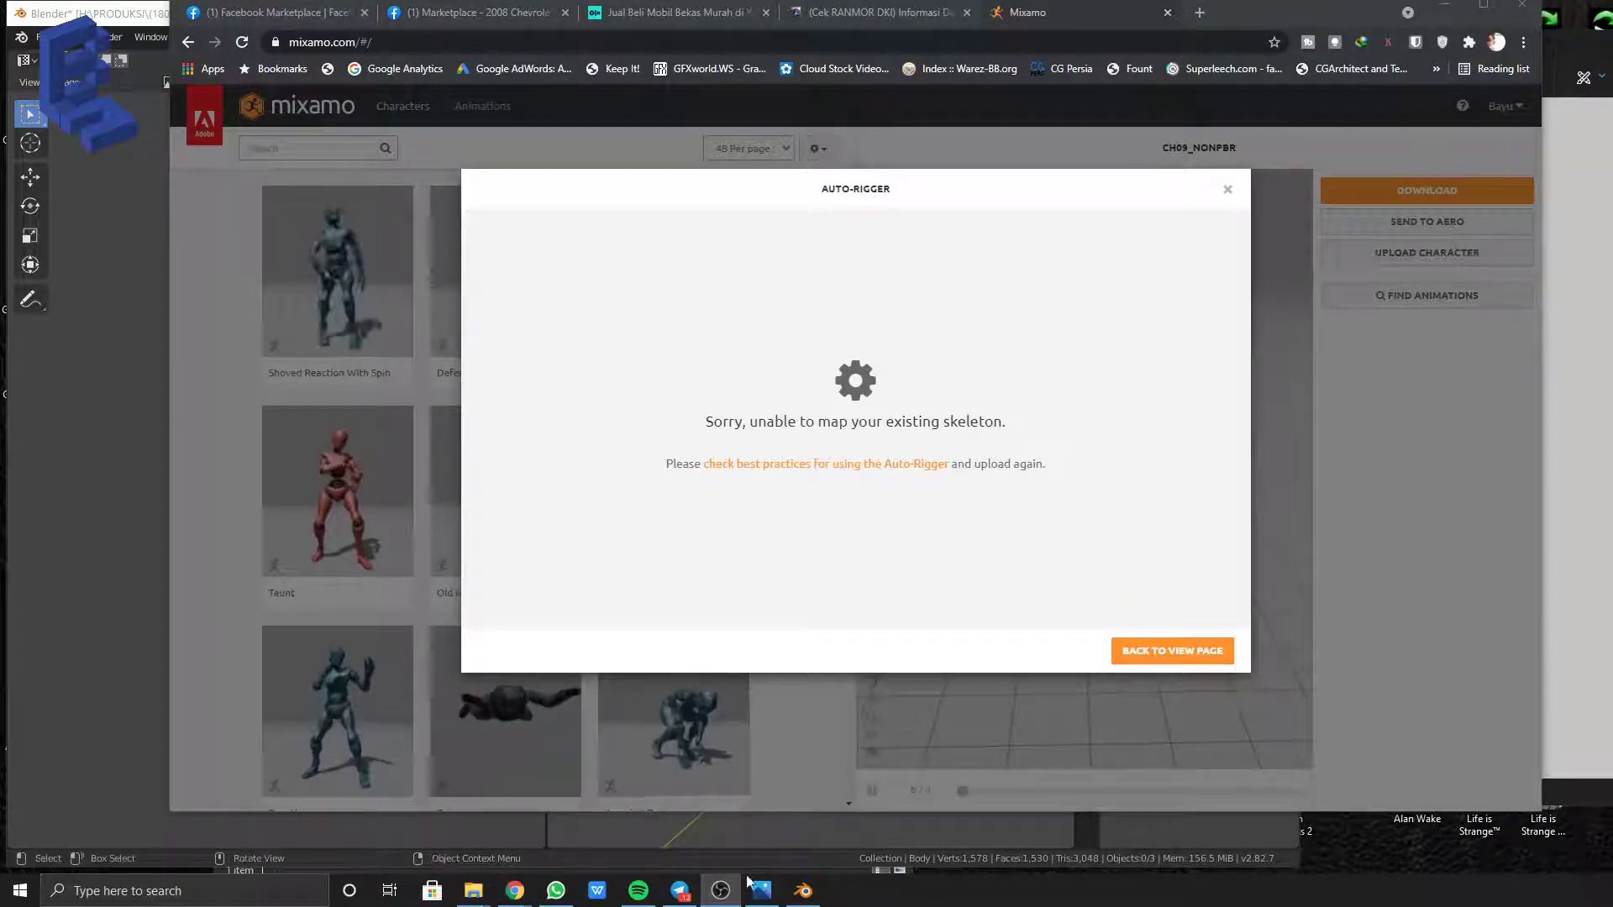
Switch to Blender and save the scene under the new name boy_im_clean.blend in the boy_im folder
click(807, 899)
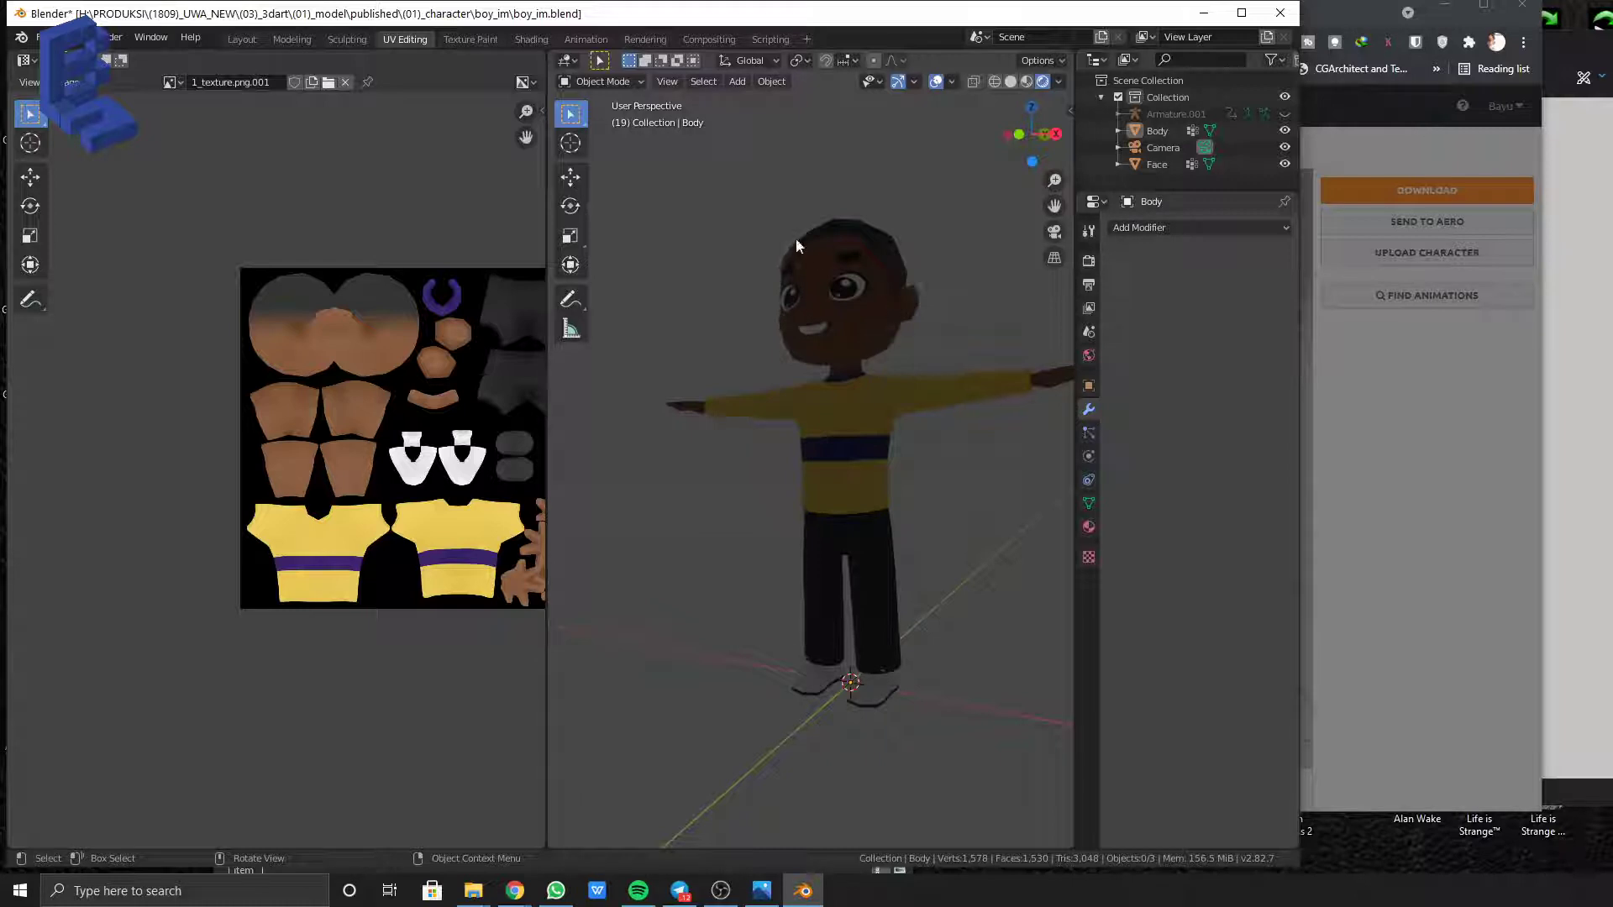
click(40, 37)
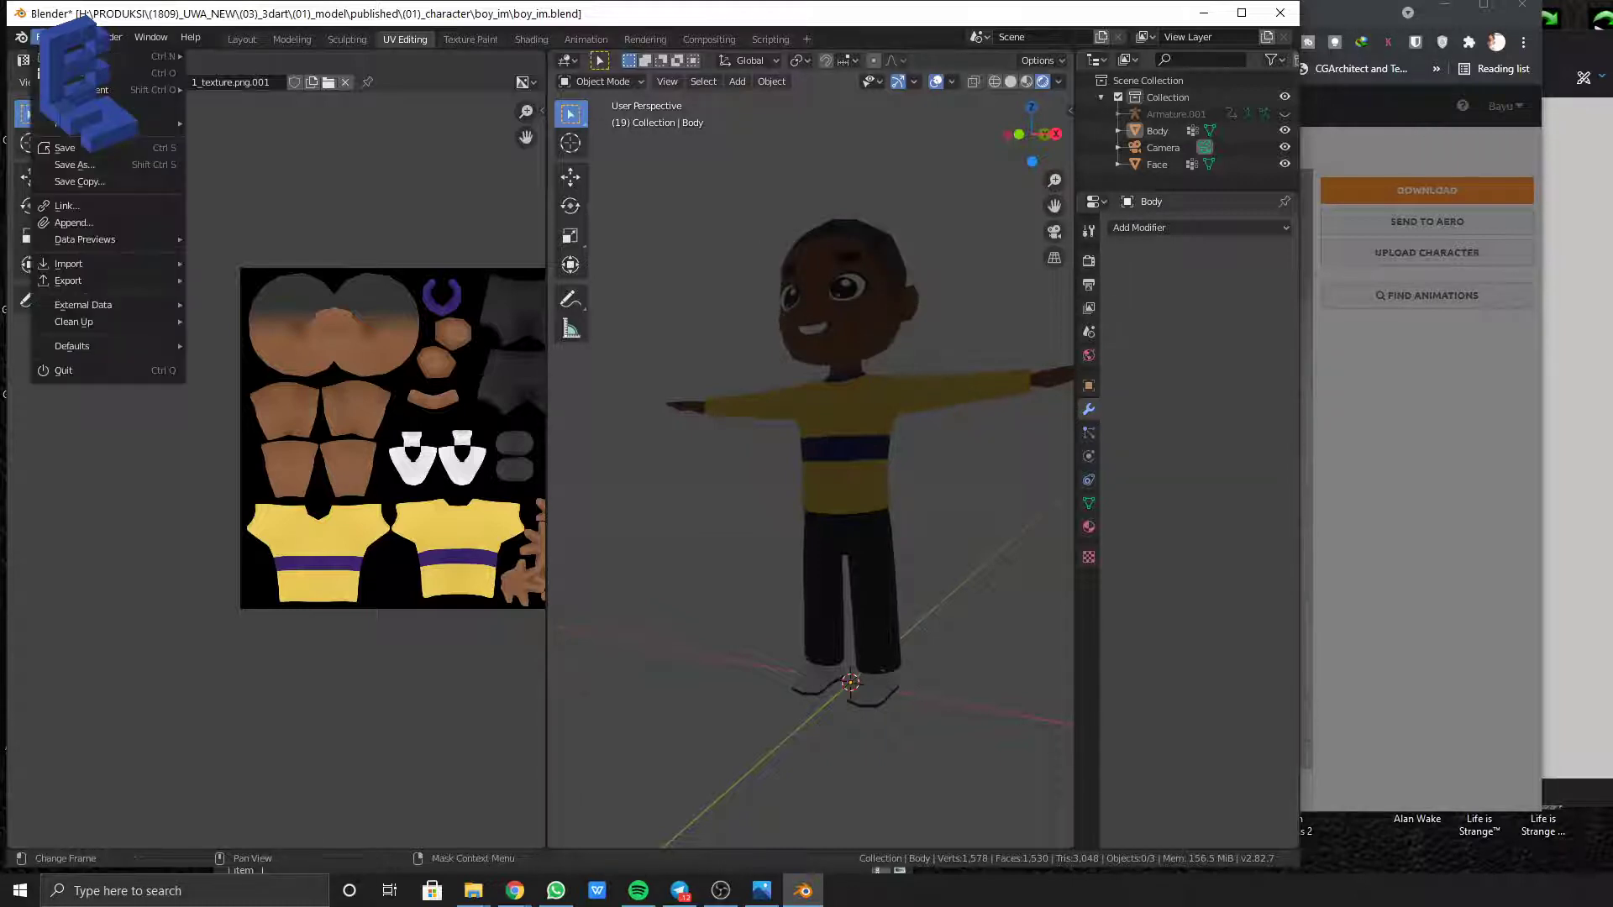
click(133, 167)
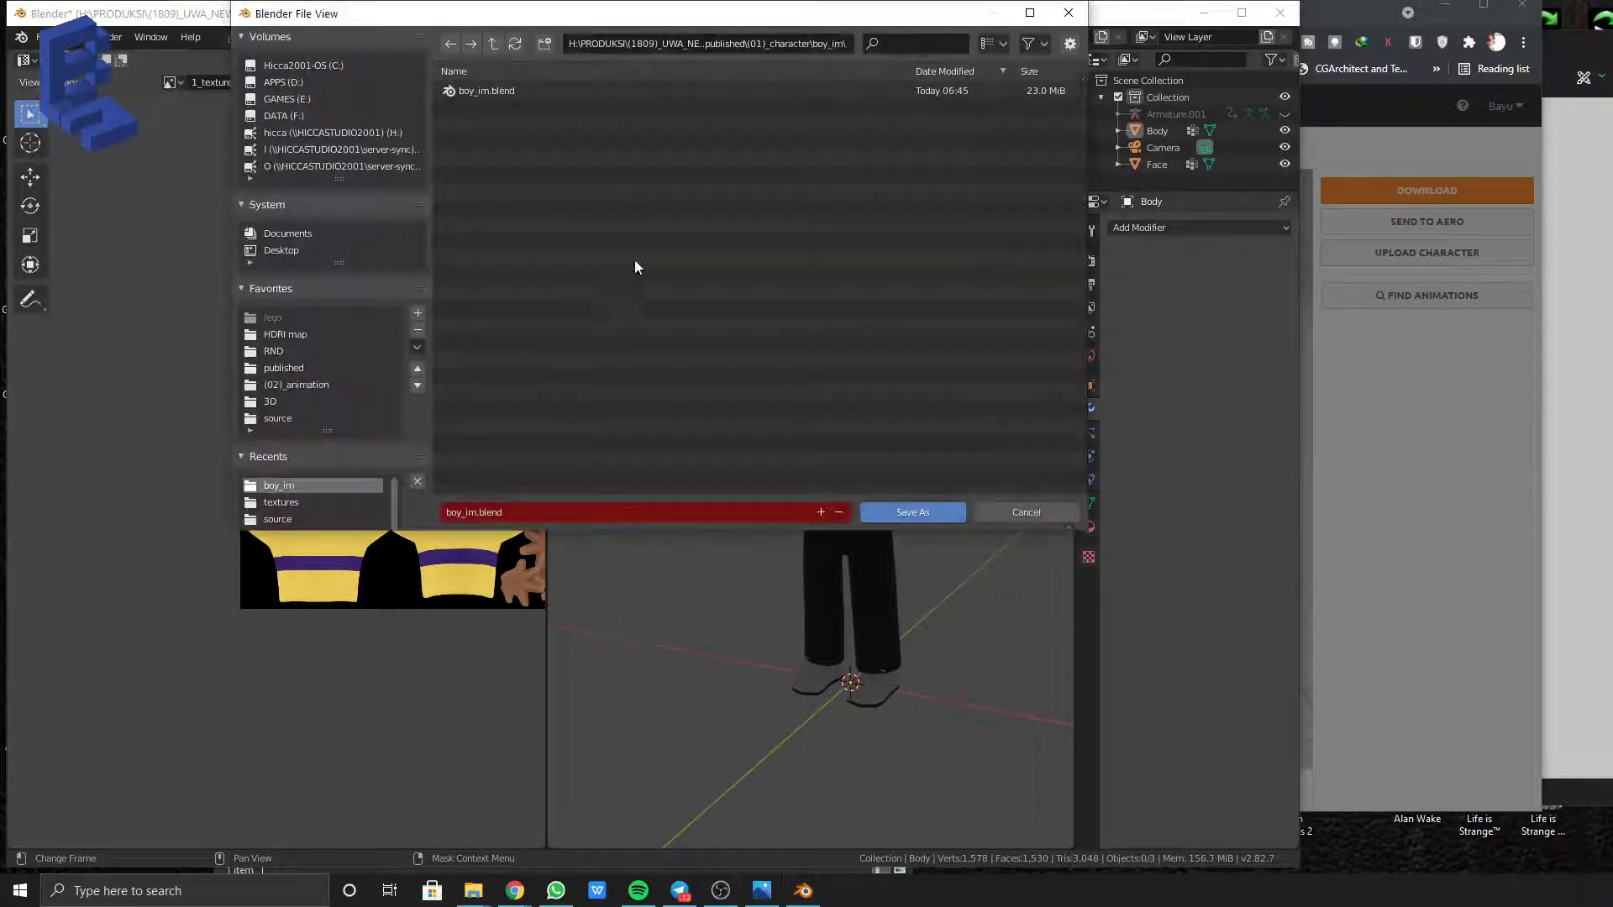
click(542, 515)
drag(479, 513, 872, 573)
key(BackSpace)
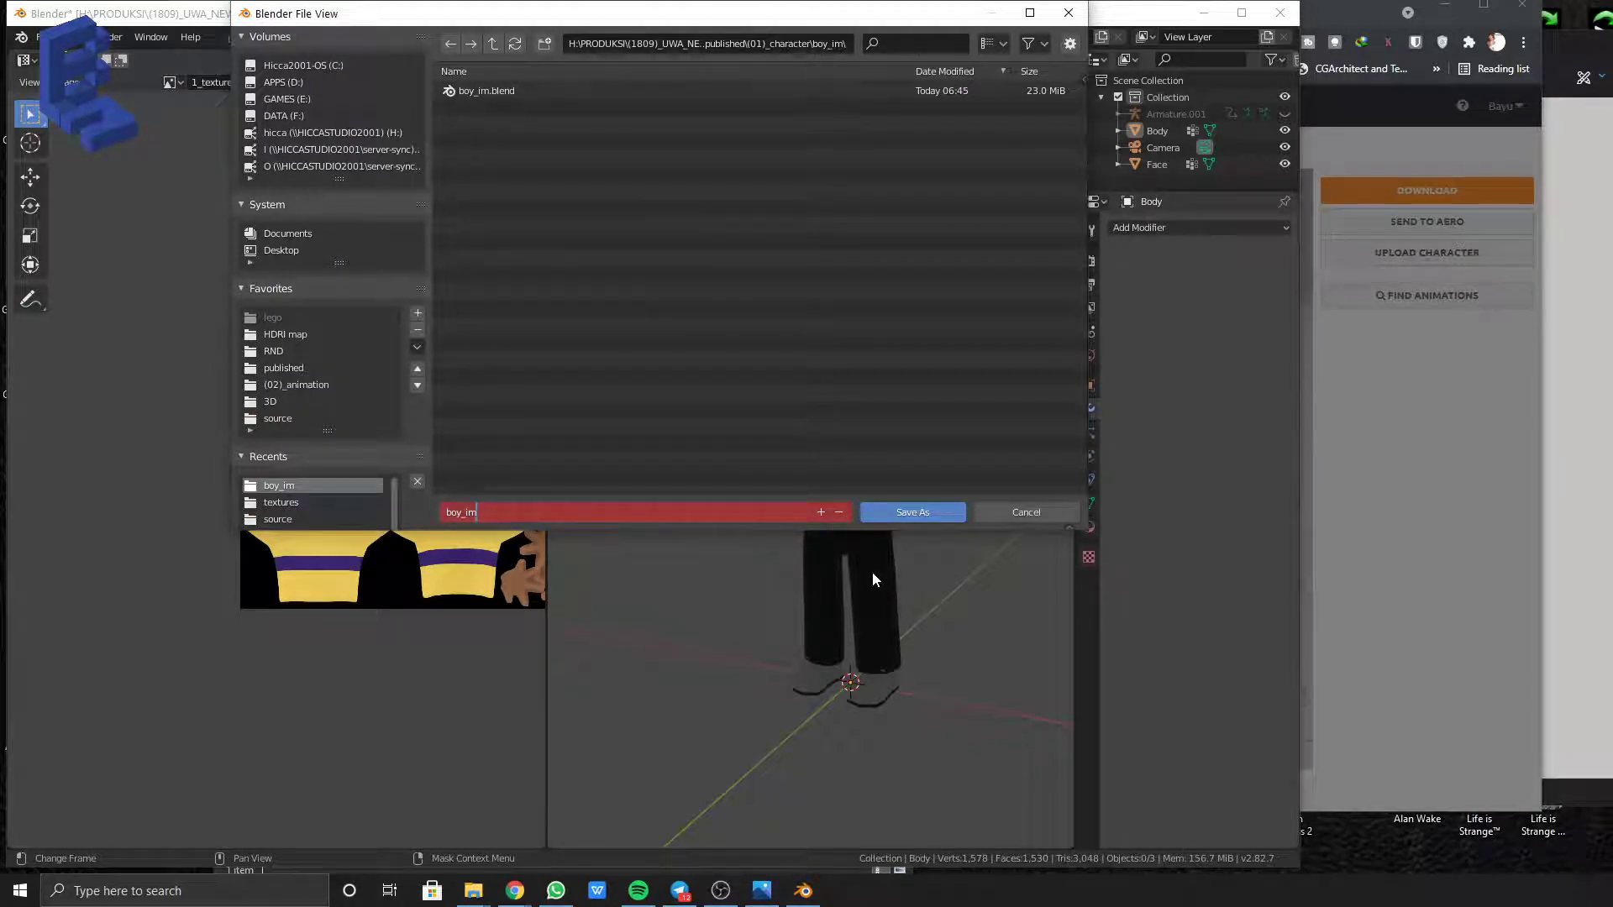
text(_clean)
key(Return)
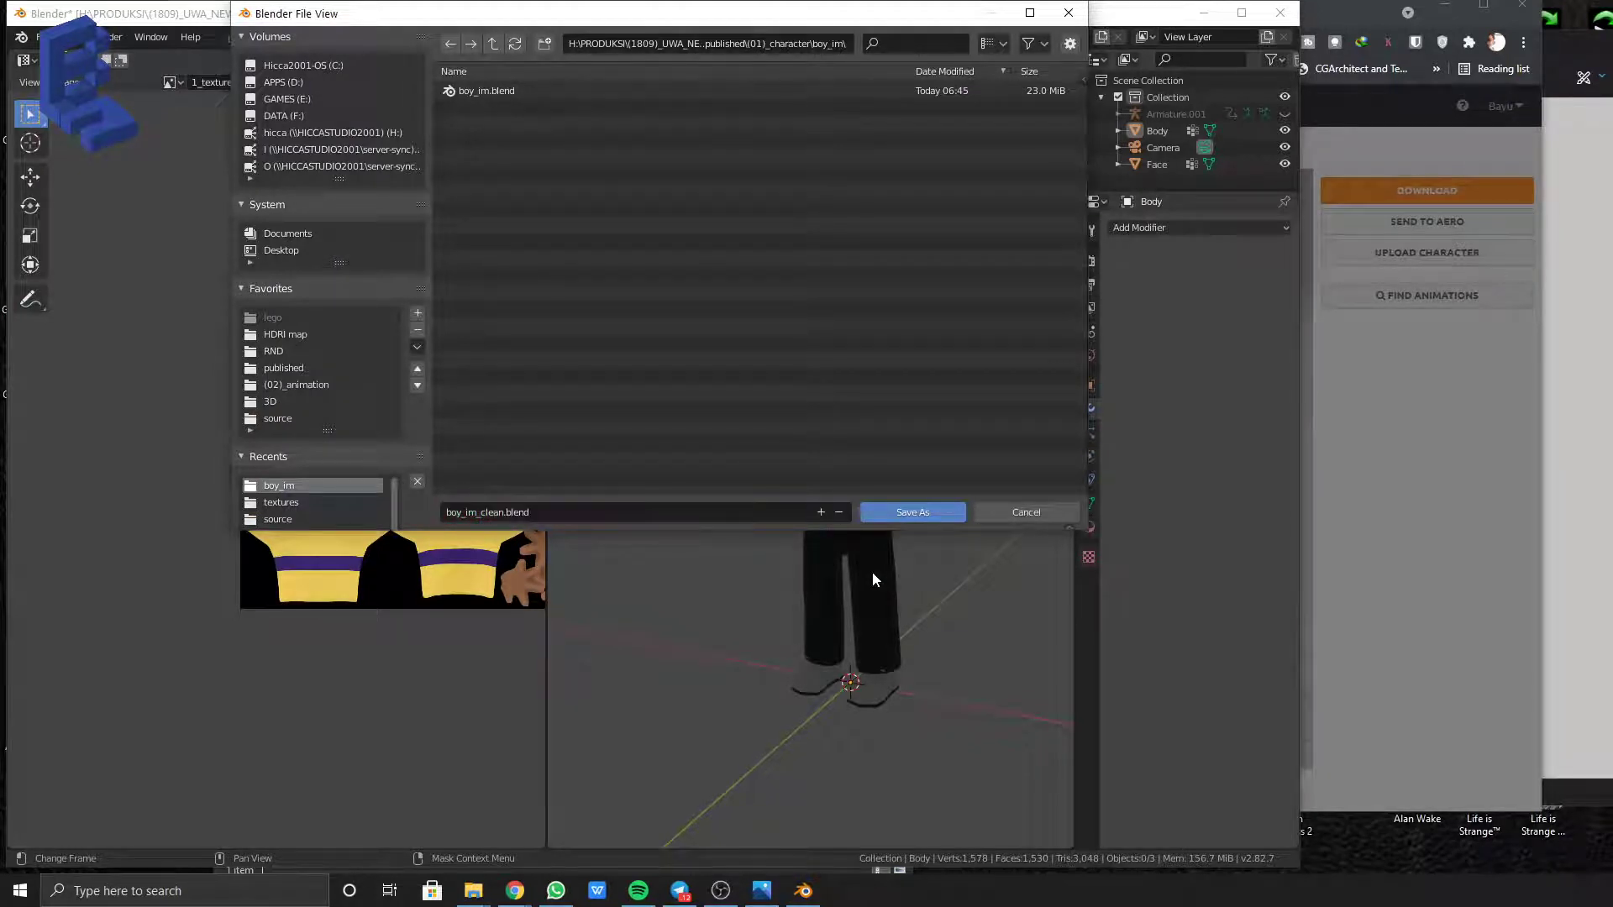
click(947, 510)
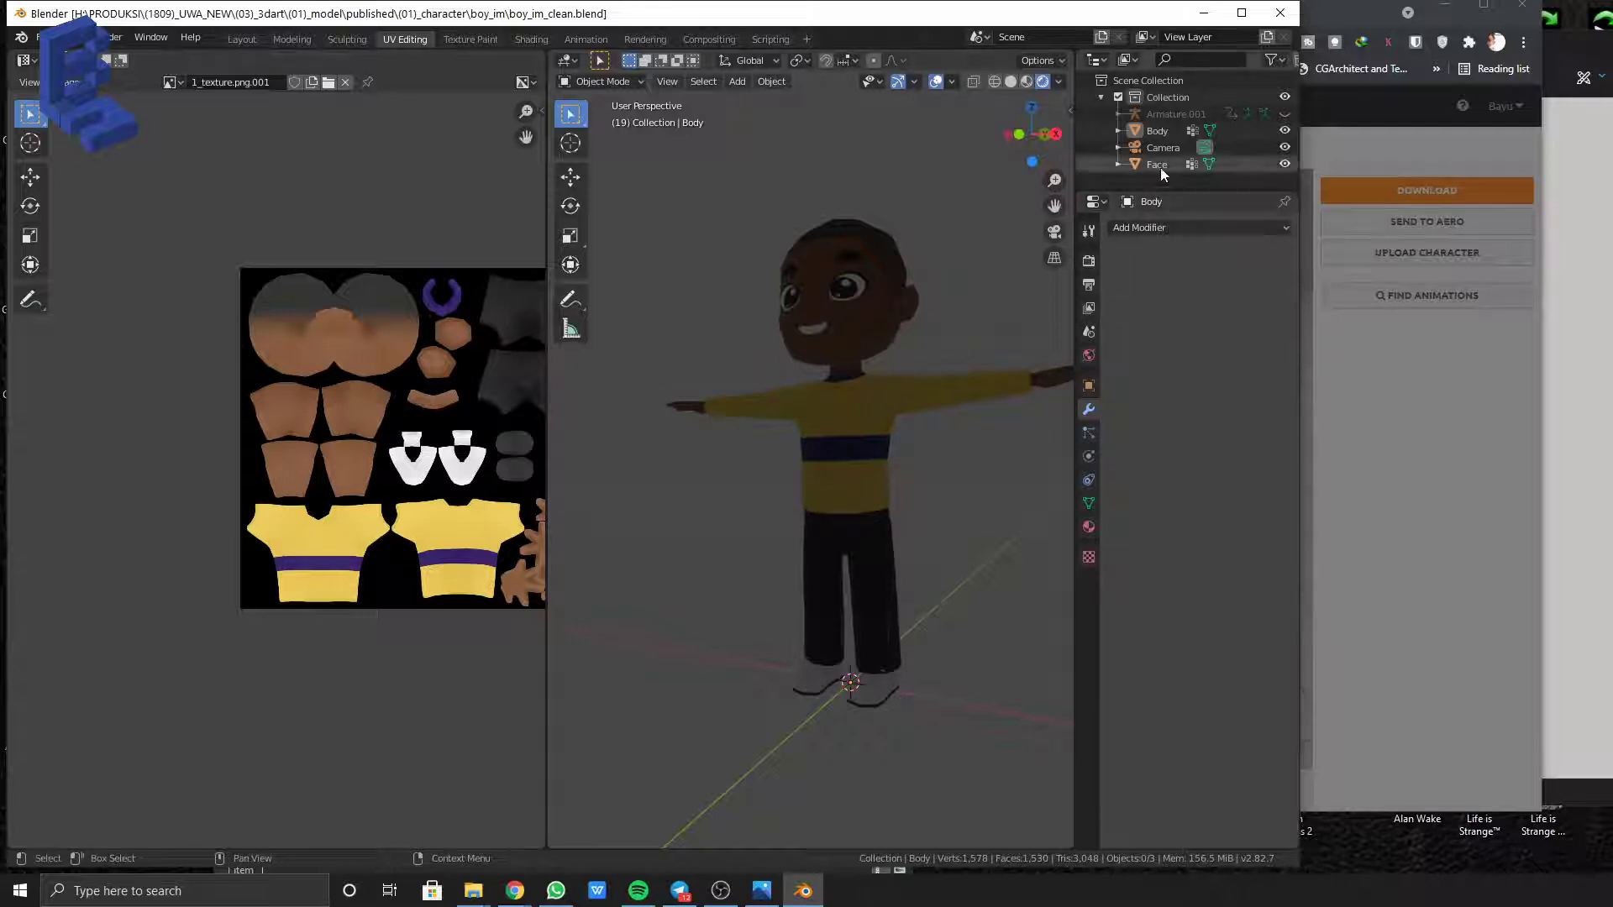
Delete the hidden Armature.001 object from the scene collection
click(1172, 114)
right_click(1173, 114)
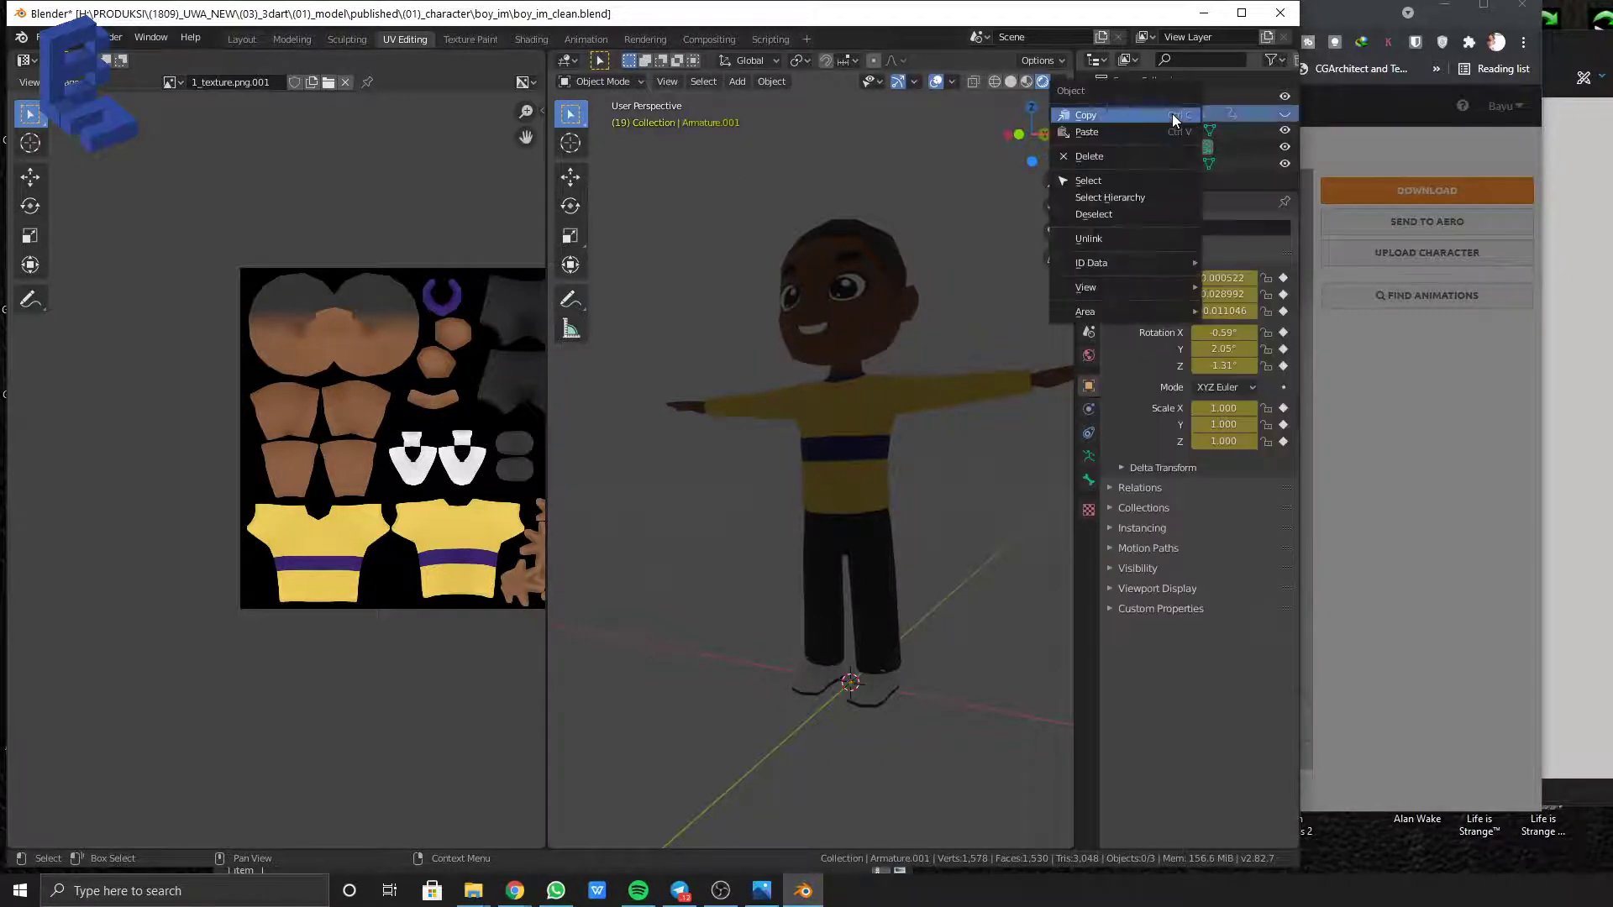
click(1141, 156)
Remove all the mixamorig vertex groups from the Body mesh
click(930, 400)
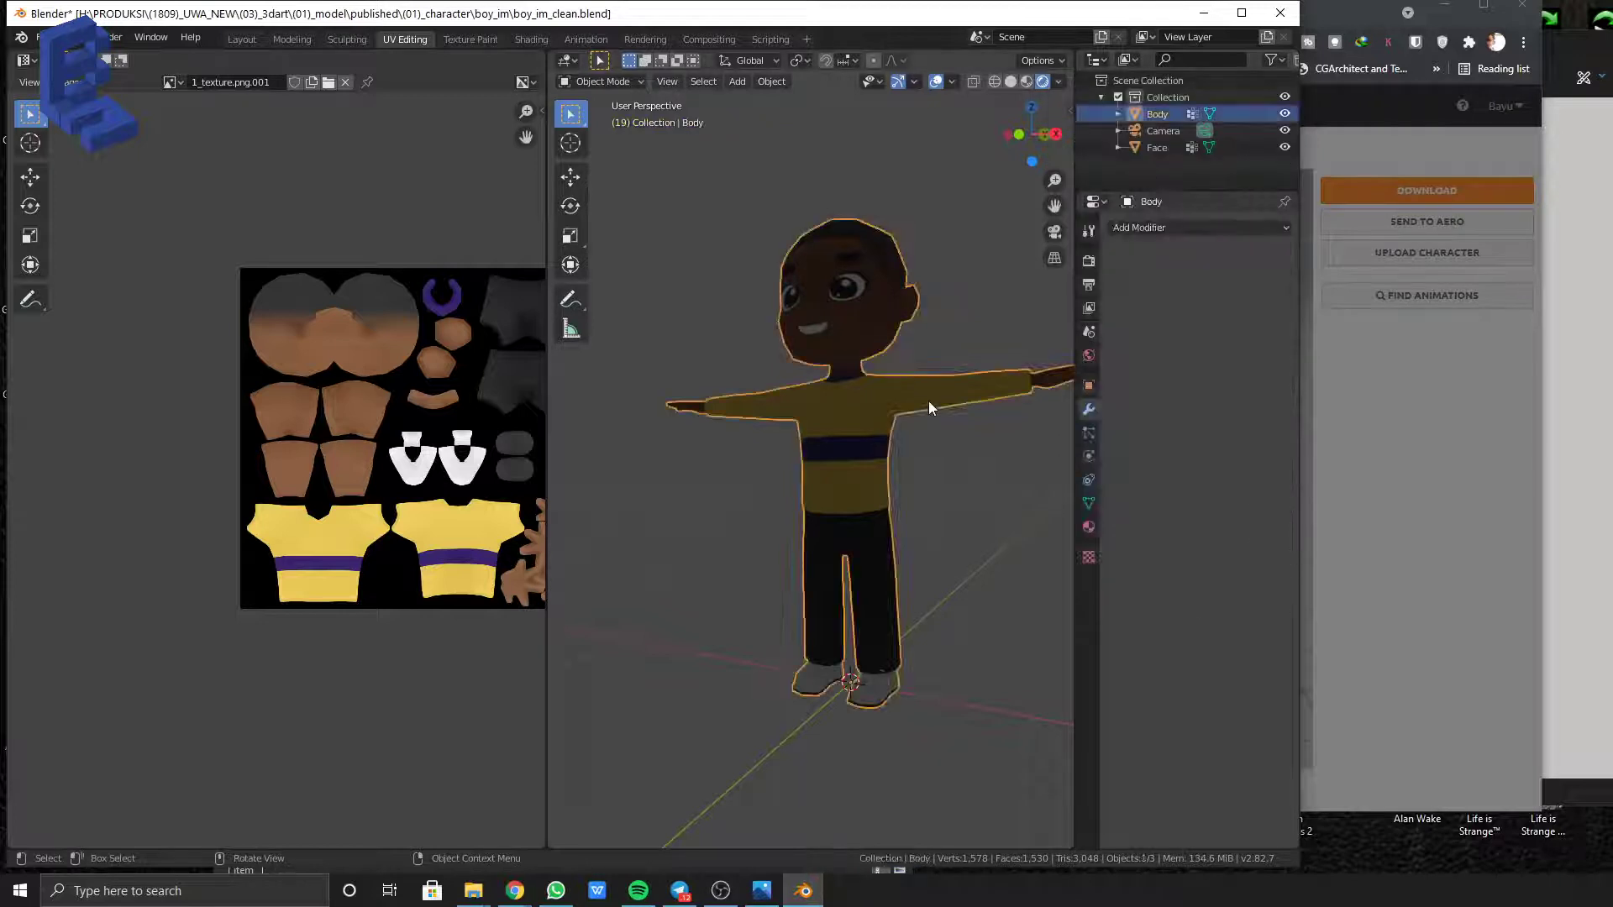
click(1089, 527)
click(1088, 504)
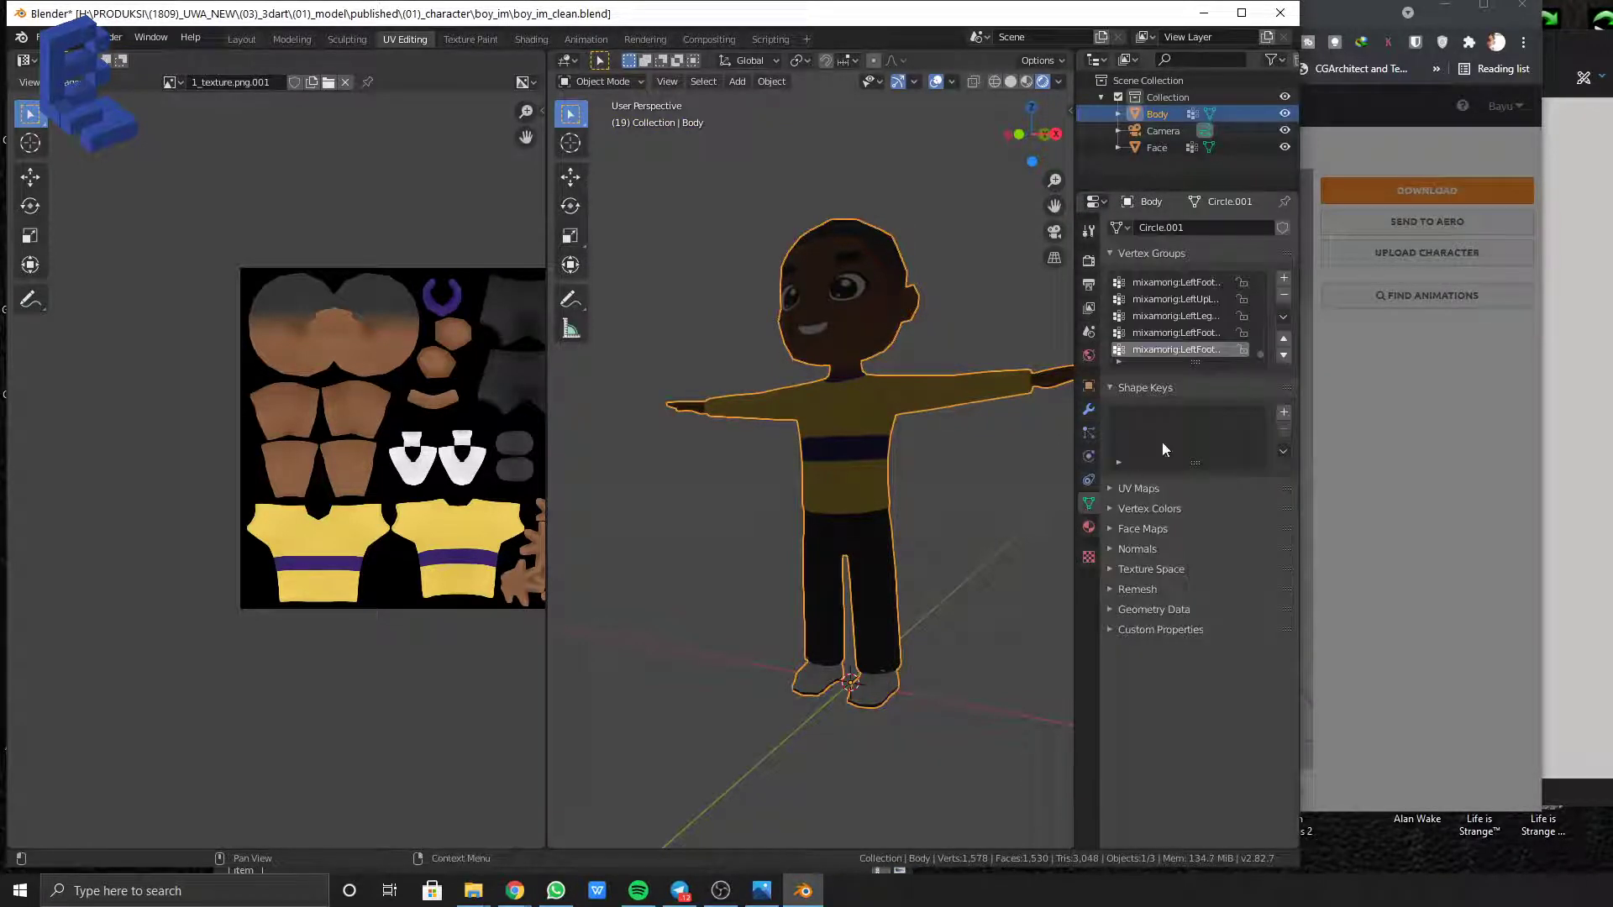
click(1286, 299)
click(1286, 299)
click(1286, 299)
click(1286, 299)
scroll(1195, 307, up, 5)
click(1200, 281)
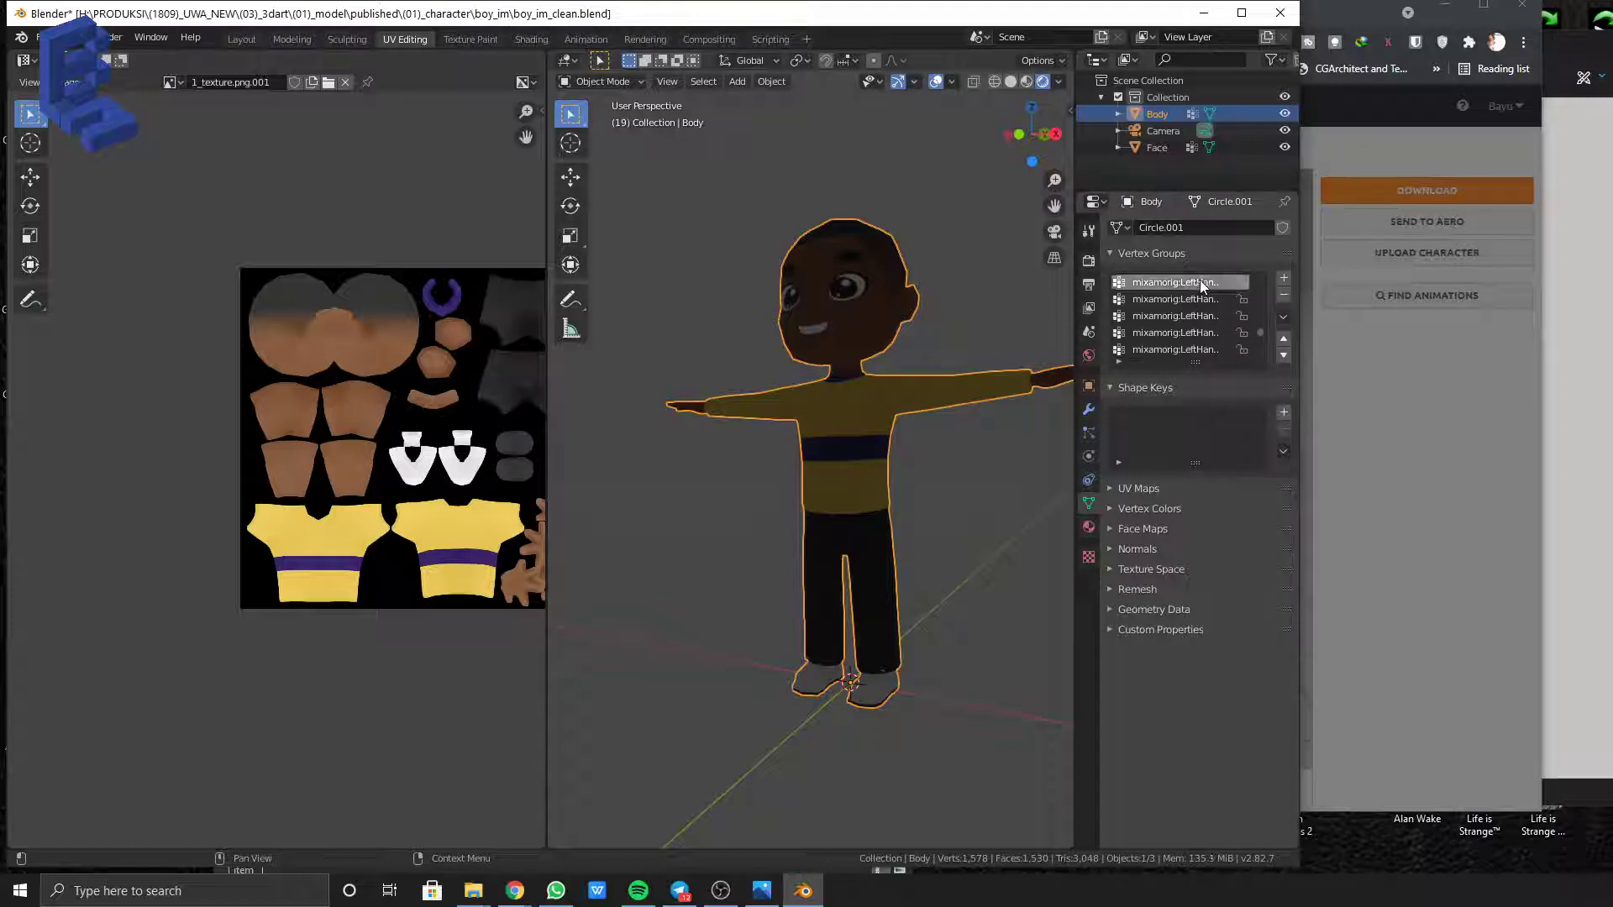
click(1189, 347)
click(1287, 295)
click(1287, 295)
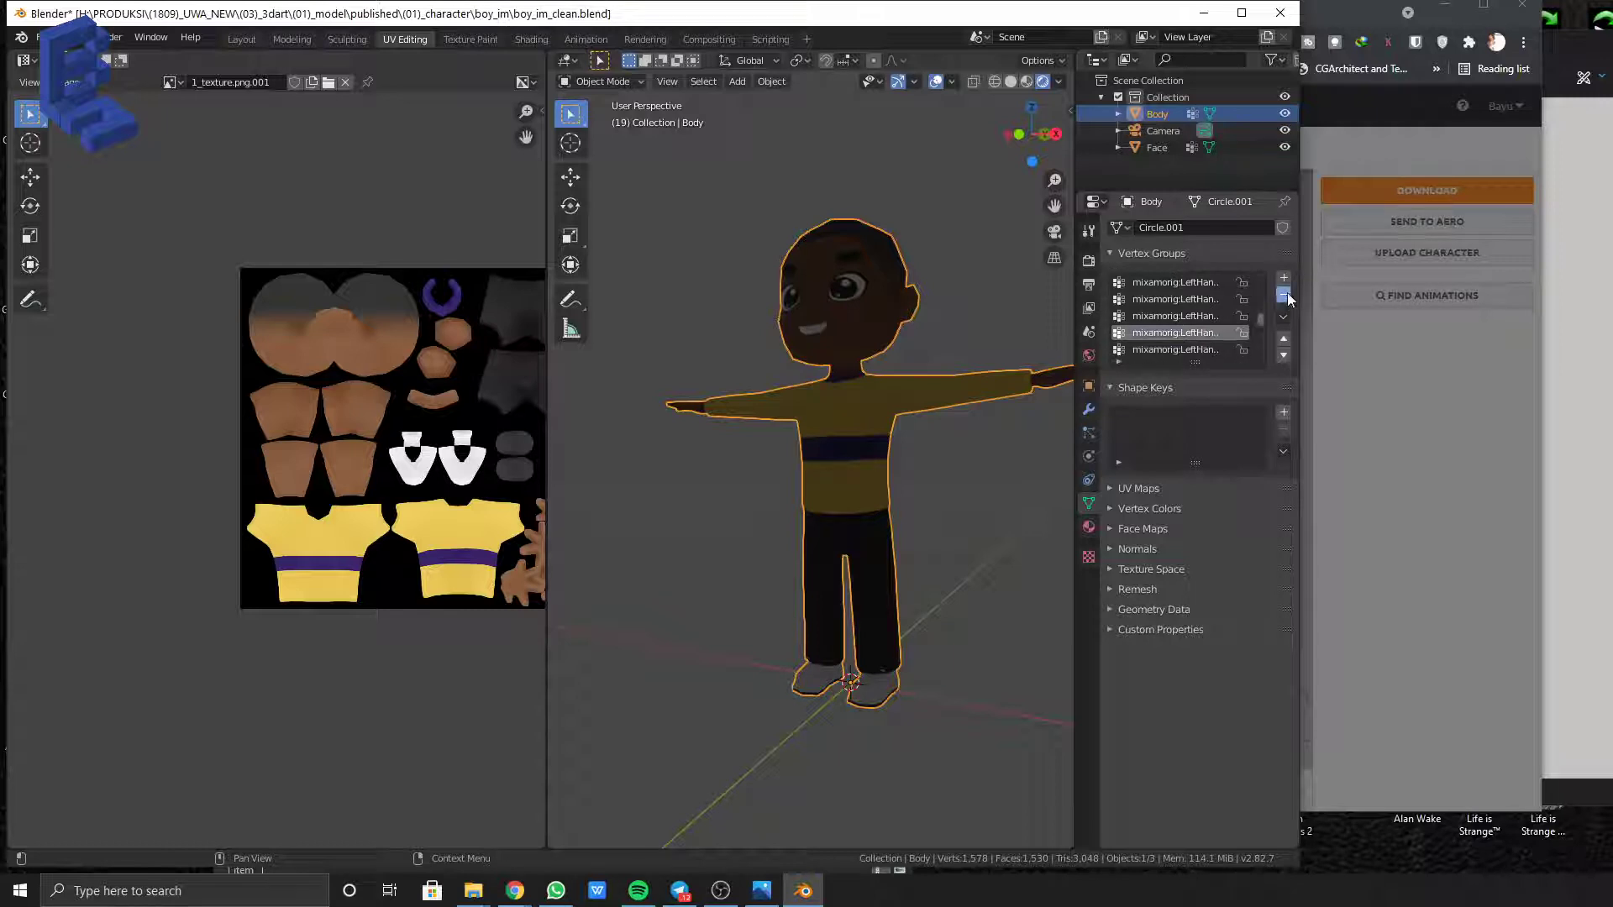
click(1287, 295)
click(1288, 295)
click(1287, 296)
click(1287, 297)
click(1287, 296)
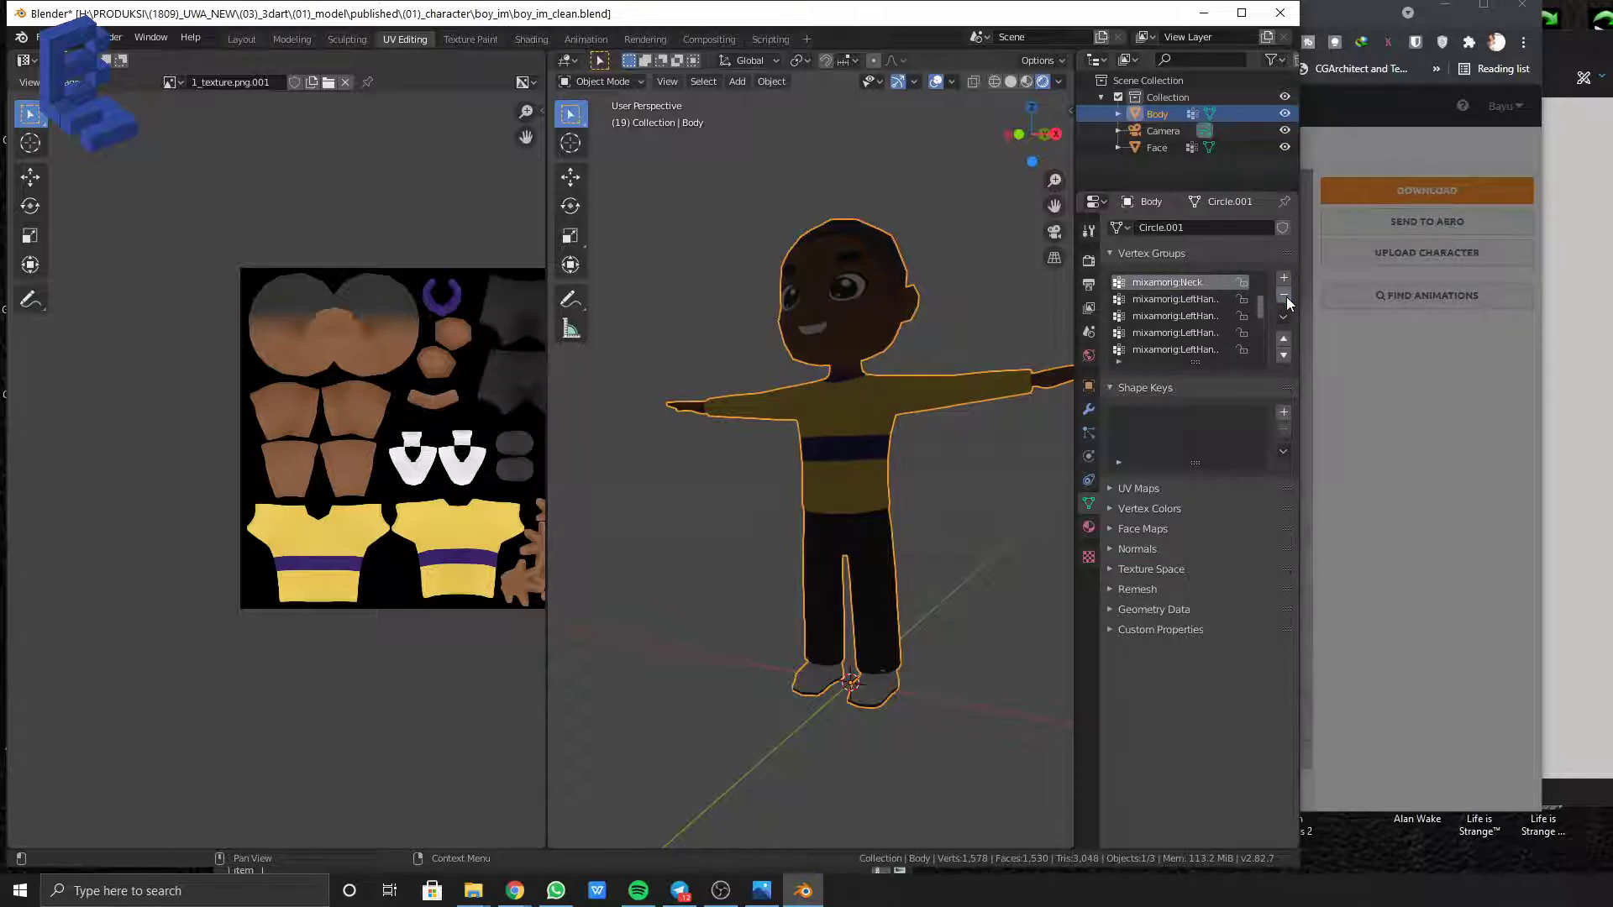
click(1288, 297)
click(1287, 296)
click(1288, 296)
click(1287, 297)
click(1287, 299)
click(1287, 299)
click(1287, 299)
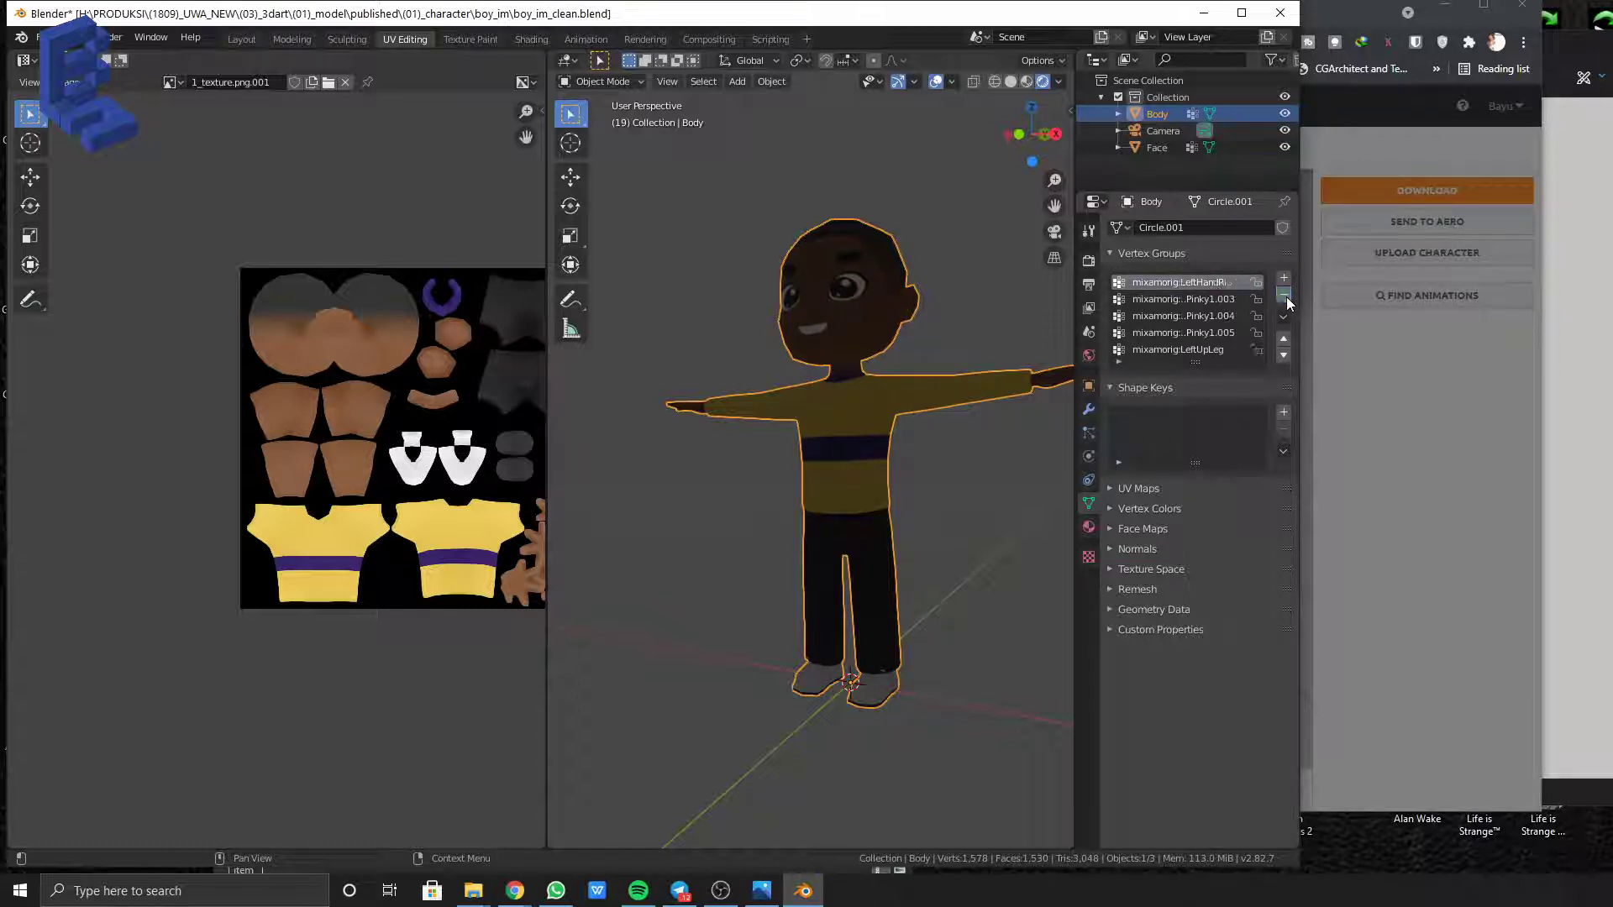
click(1287, 299)
click(1287, 299)
click(1288, 299)
click(1287, 299)
click(1287, 299)
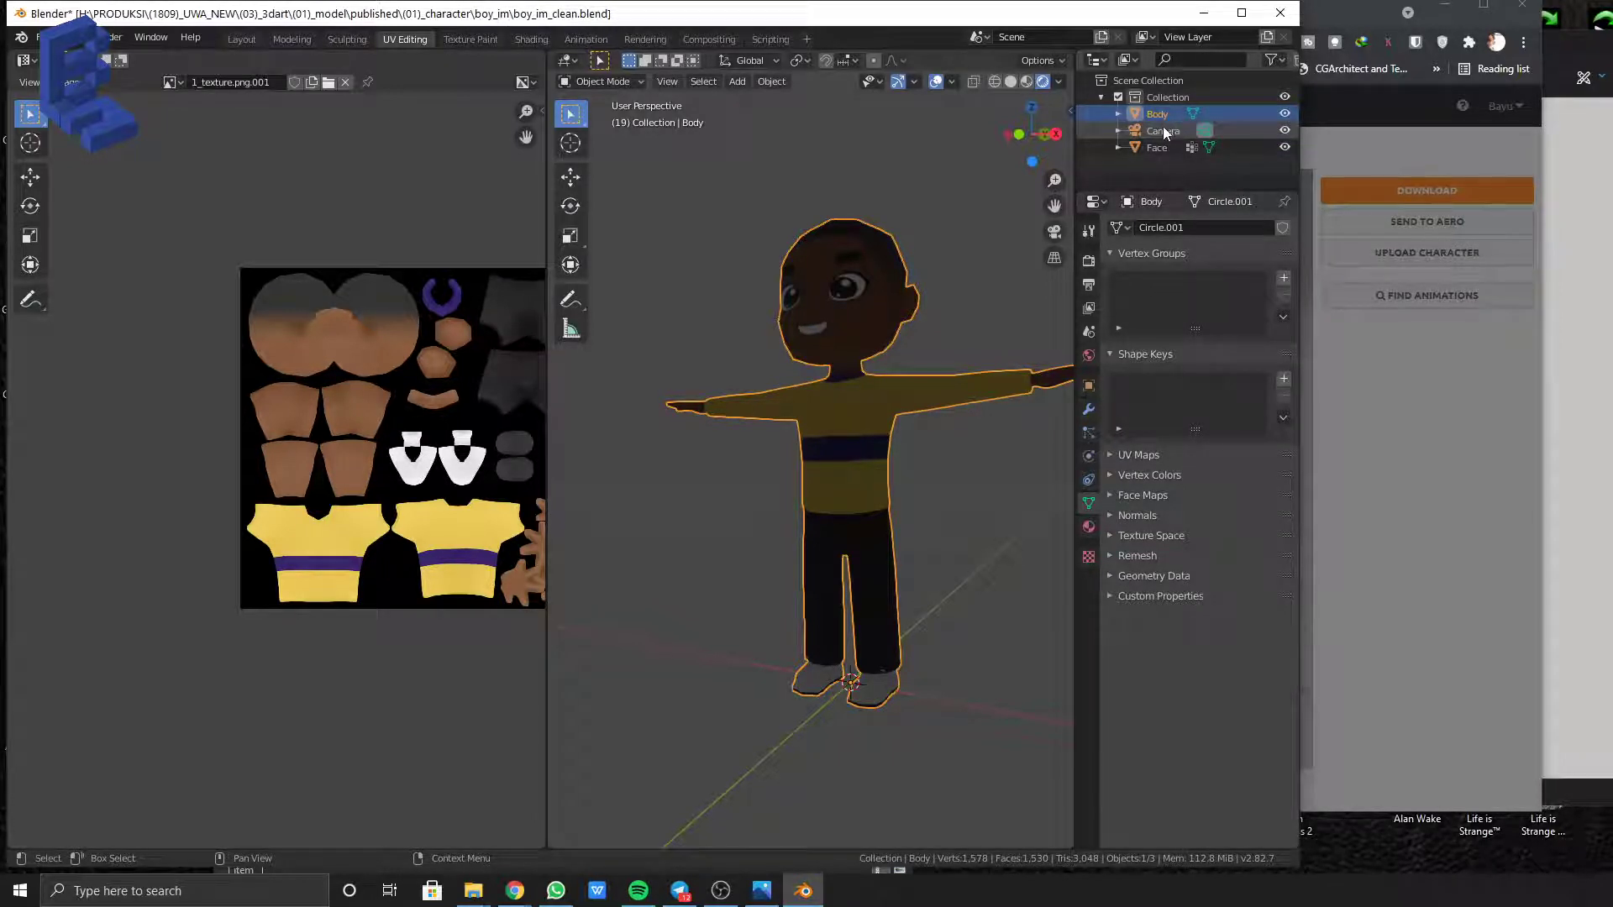
Check the Face object by toggling its visibility, deselect everything and save boy_im_clean.blend
middle_drag(904, 363, 935, 366)
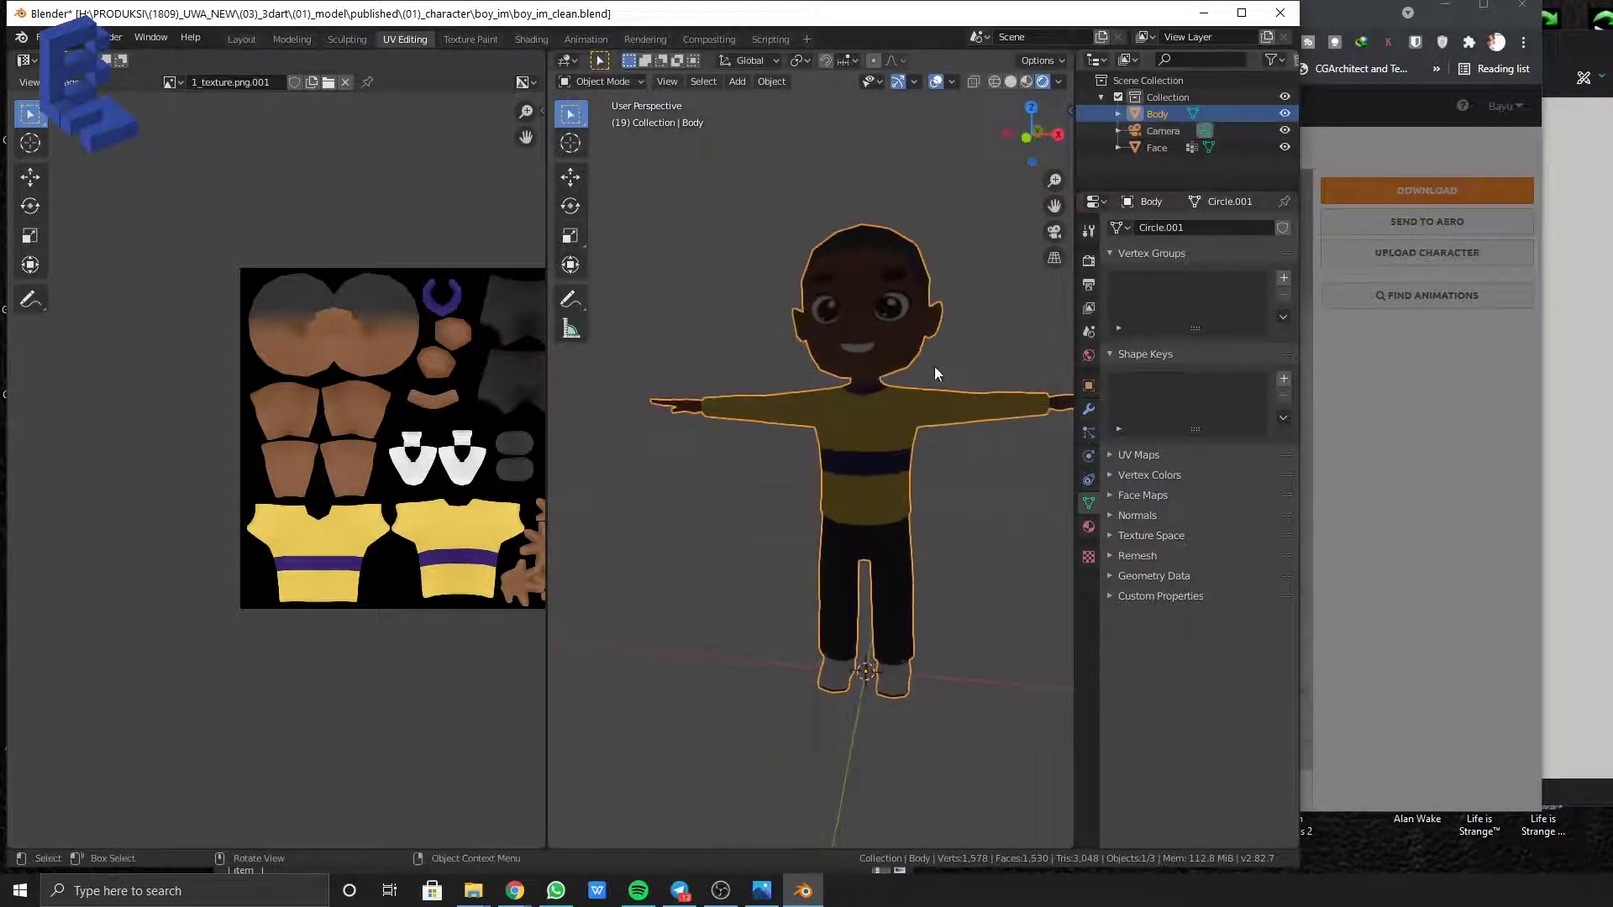
click(1286, 146)
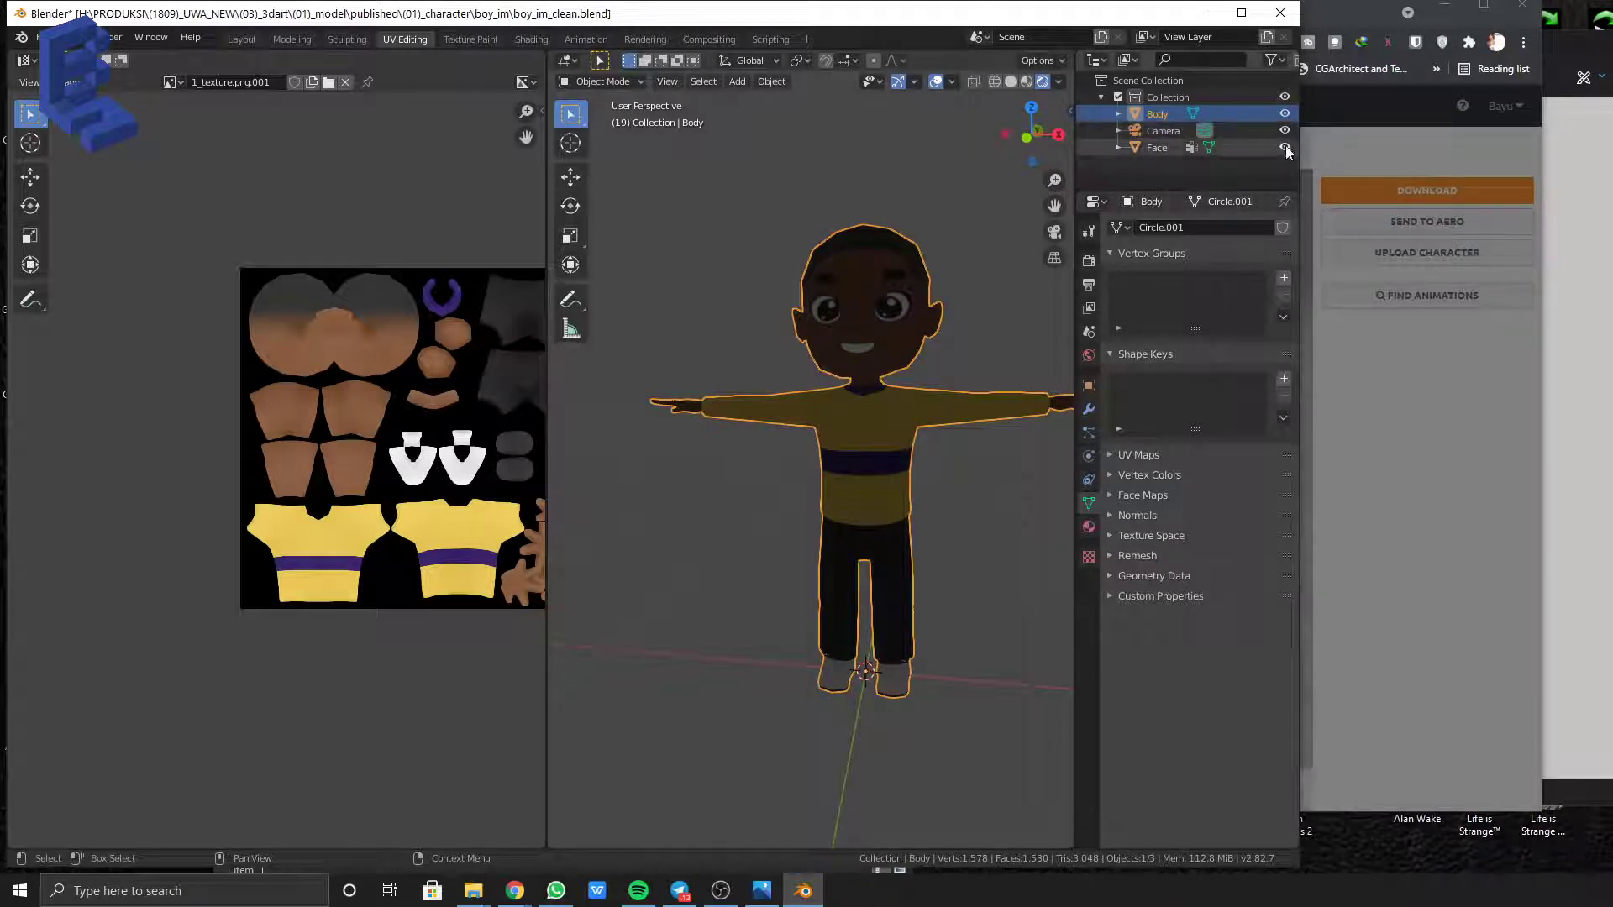
click(1285, 147)
click(899, 163)
key(ctrl+s)
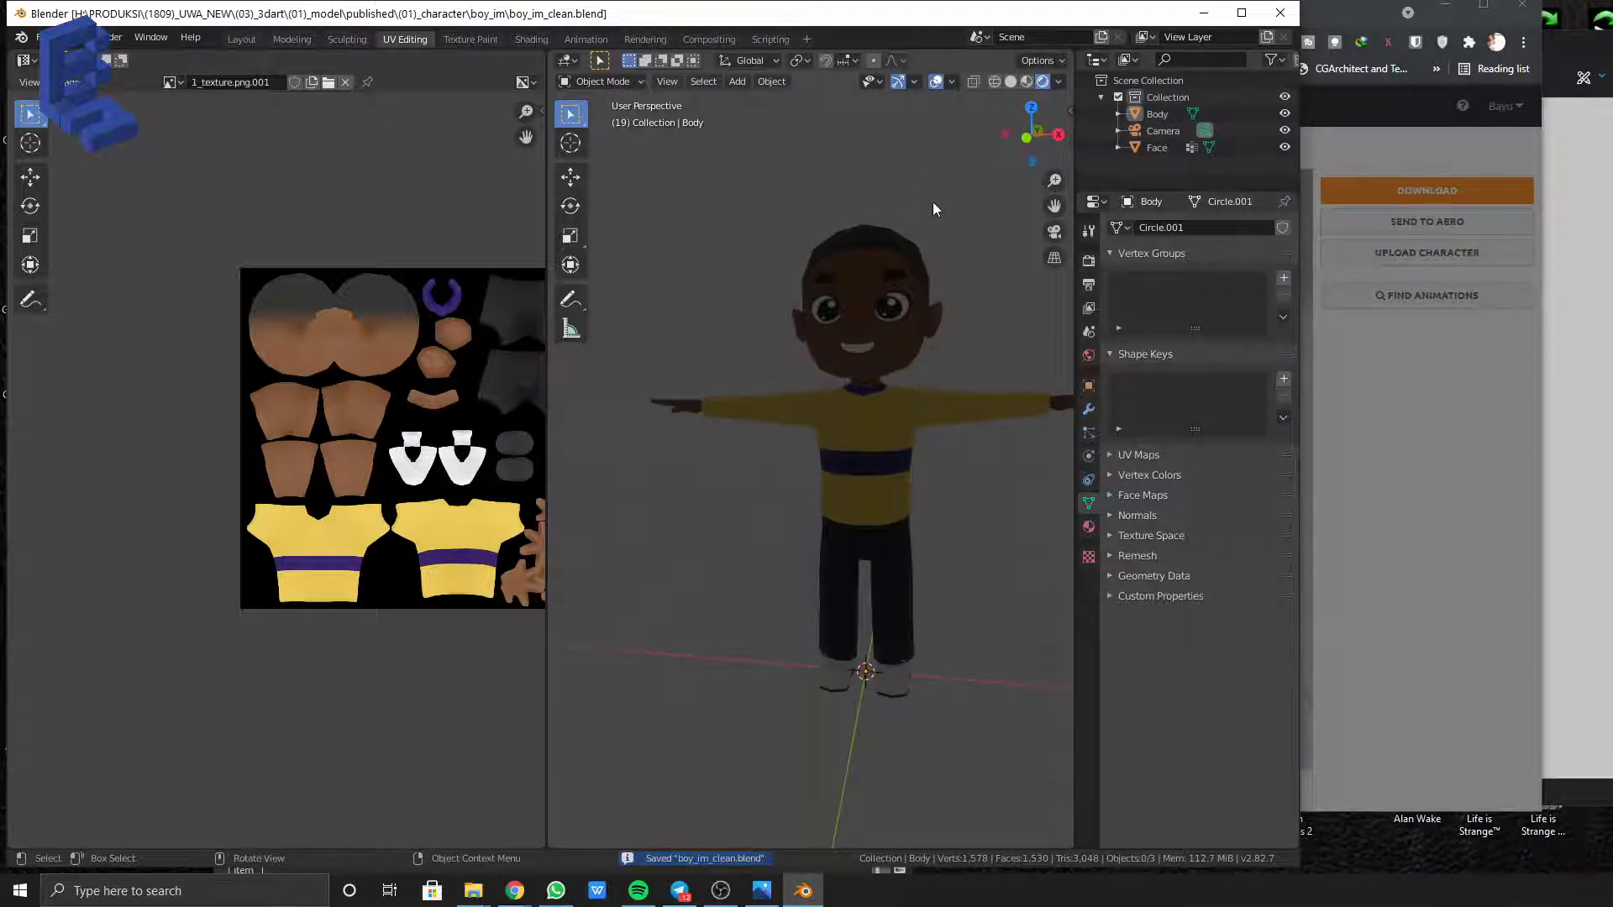
Export the scene as FBX with only the Mesh object type included, overwriting boy_im.fbx
click(37, 37)
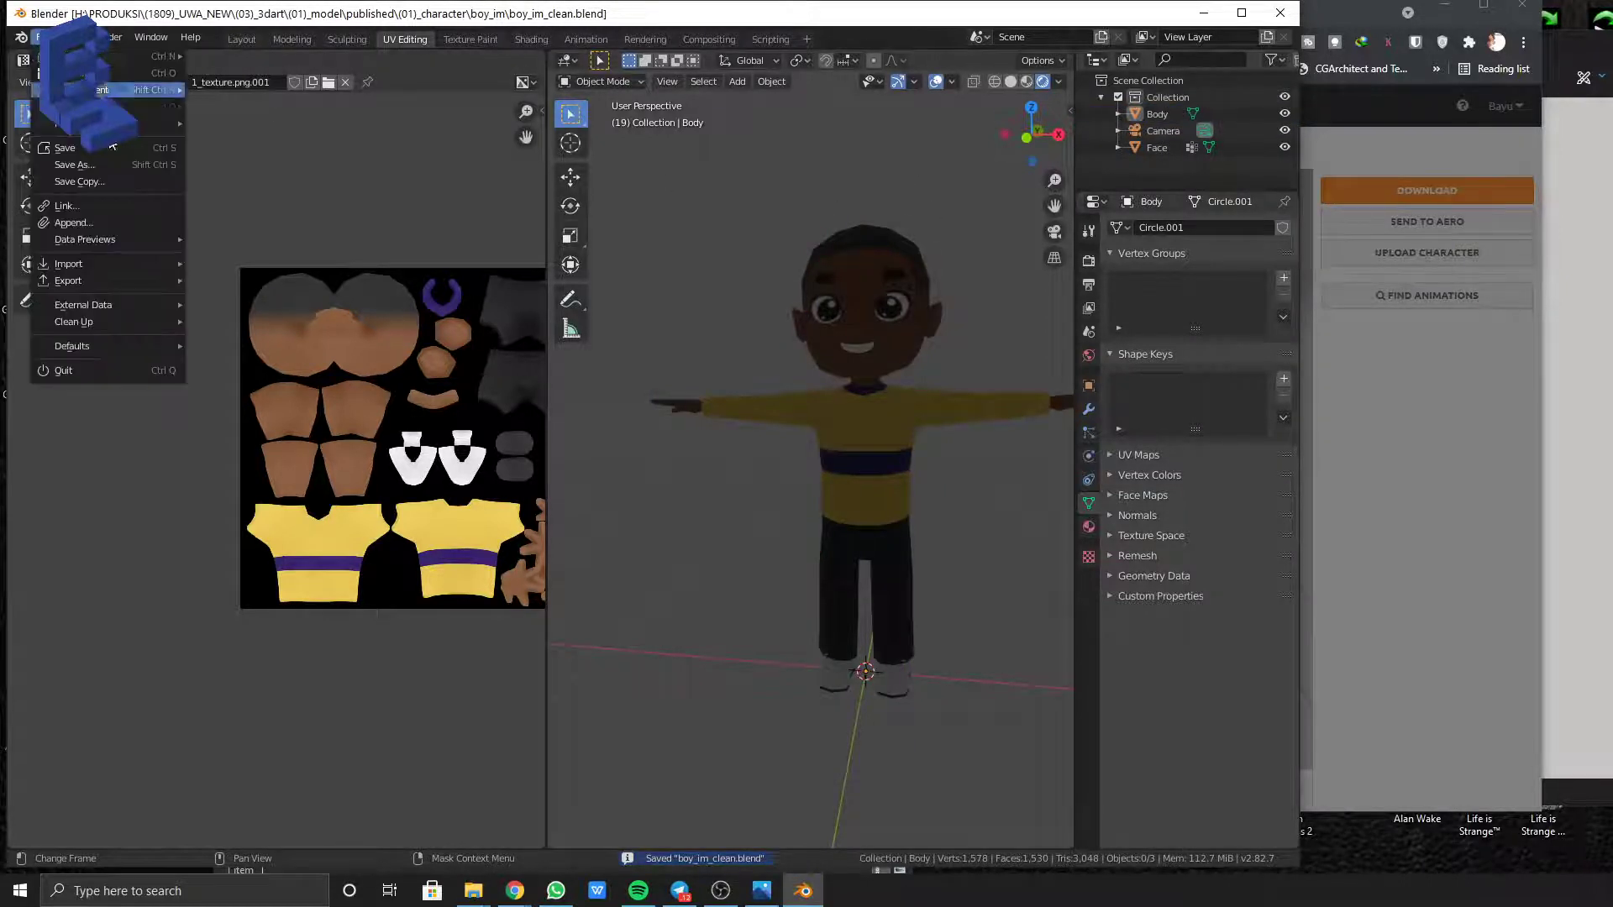
mouse_move(139, 288)
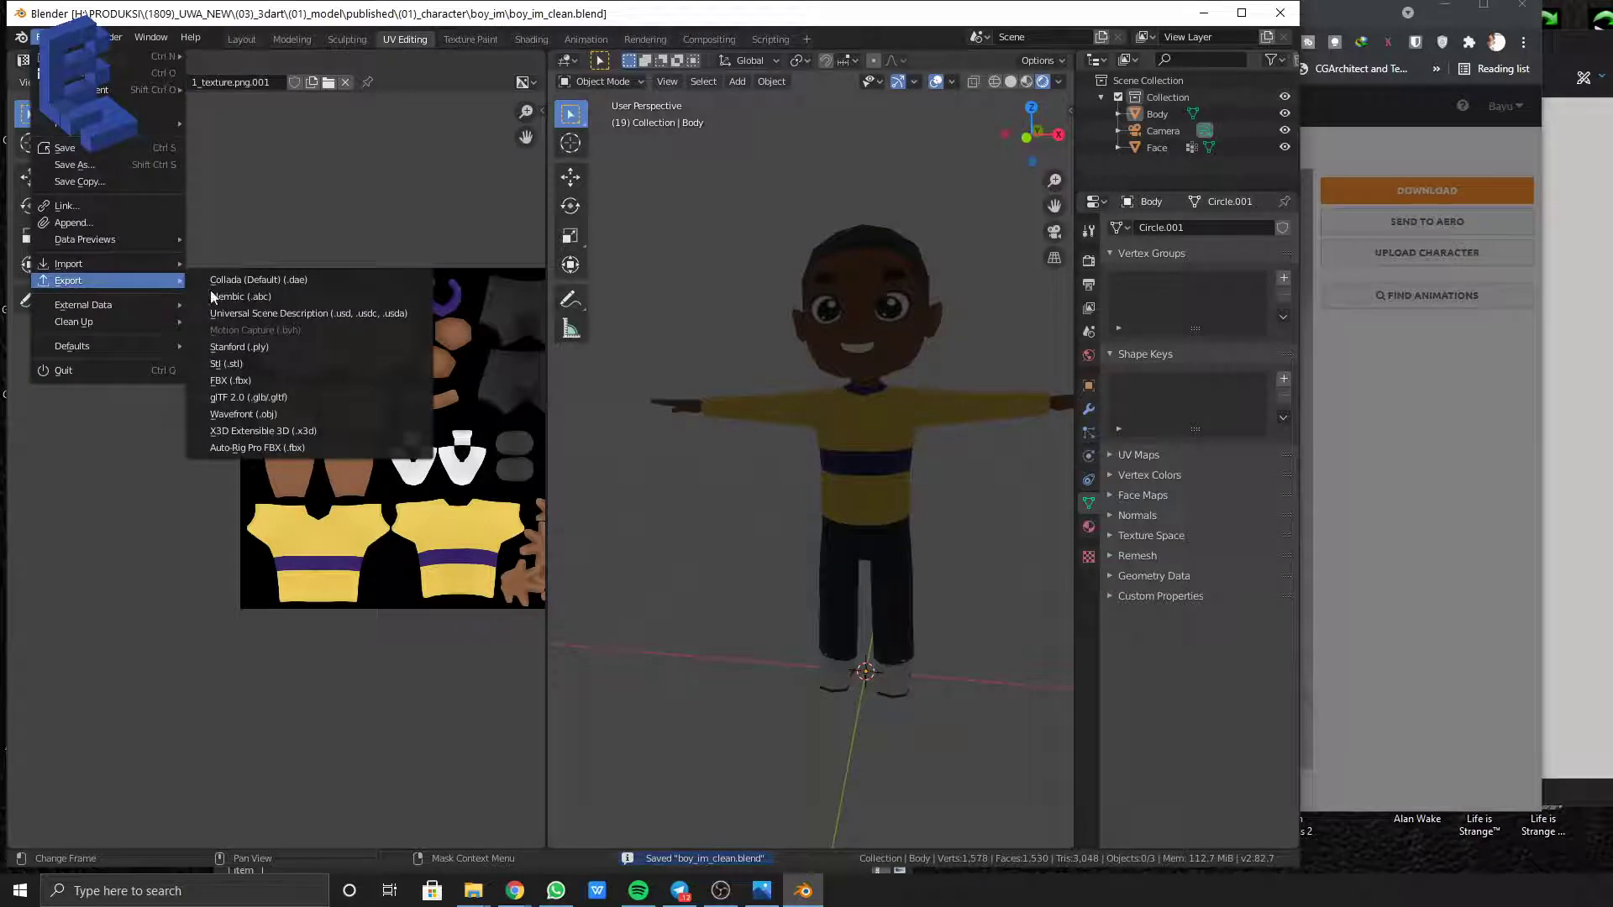
click(304, 376)
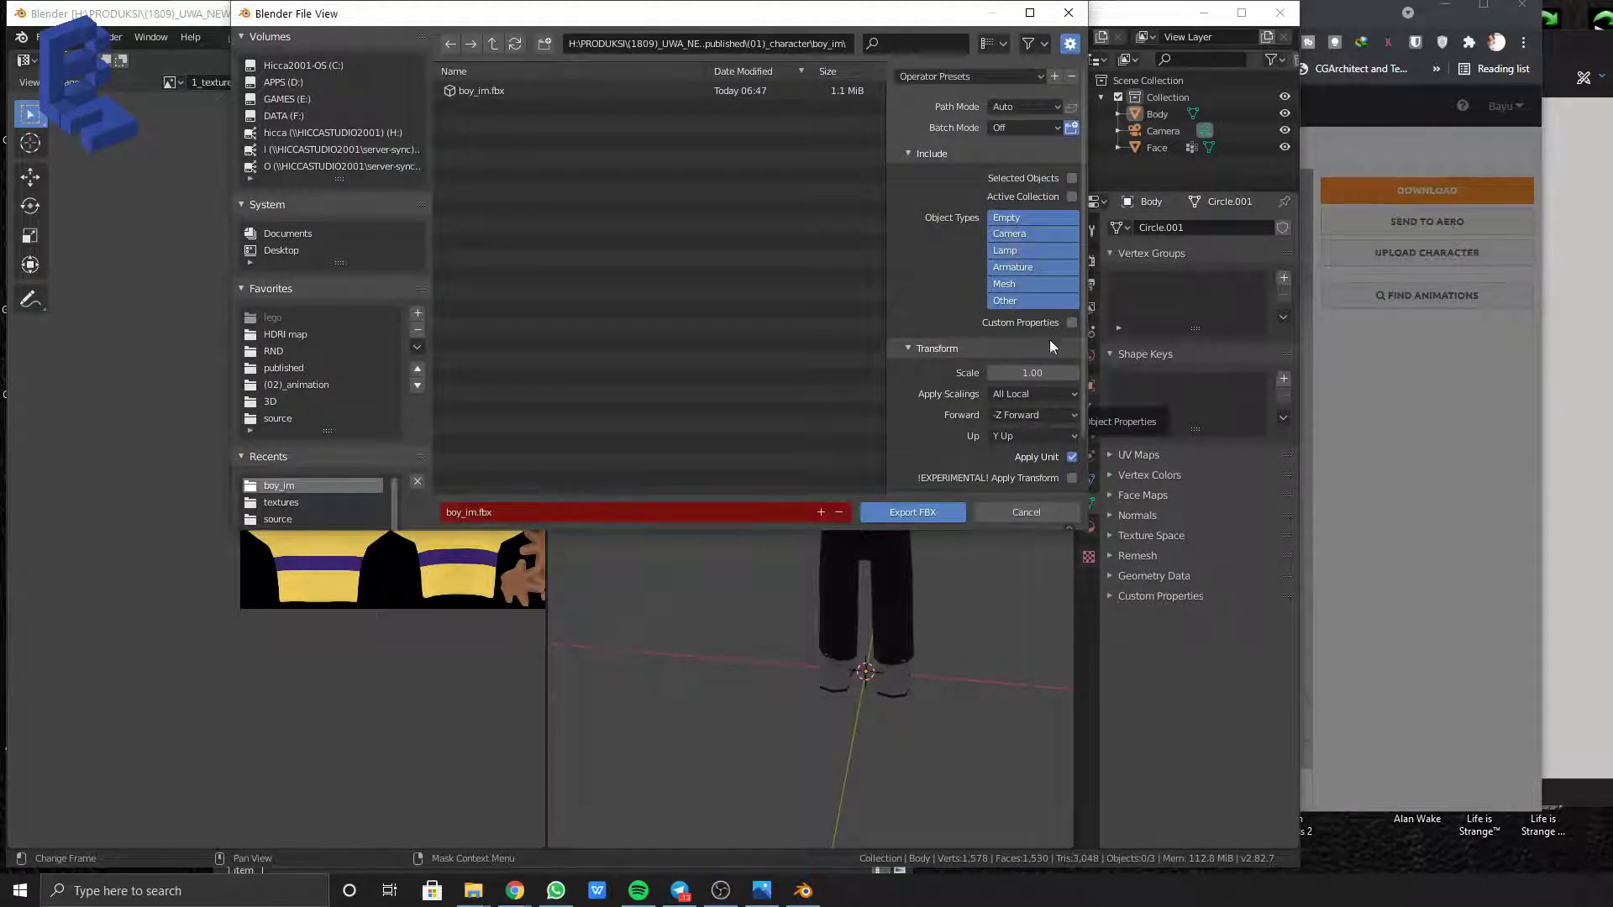
click(1027, 236)
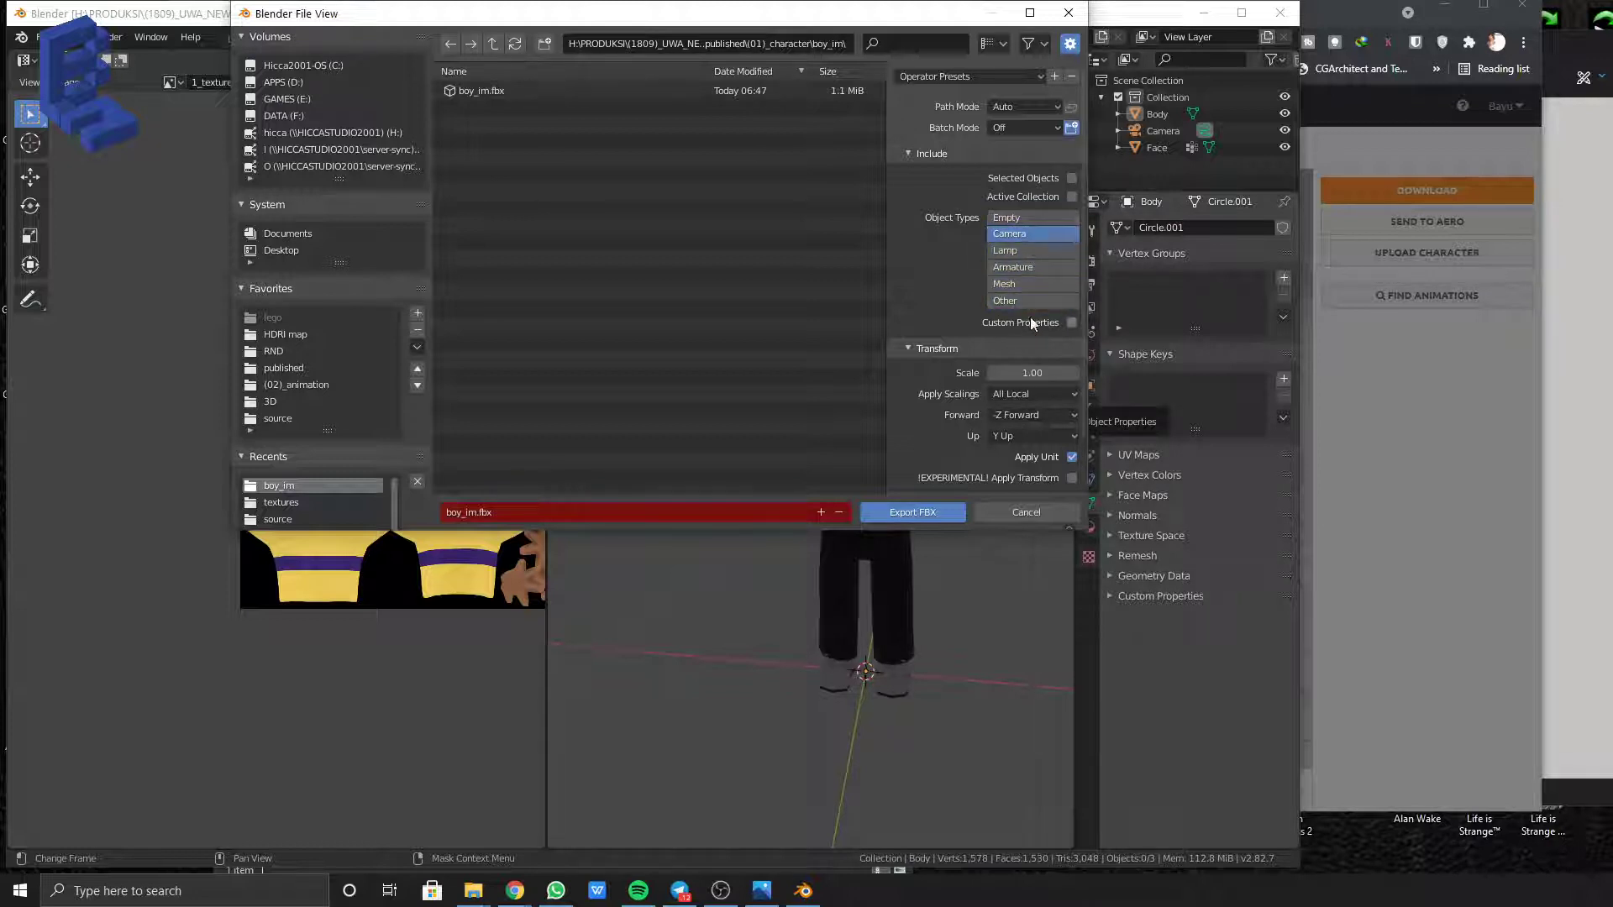
click(1040, 284)
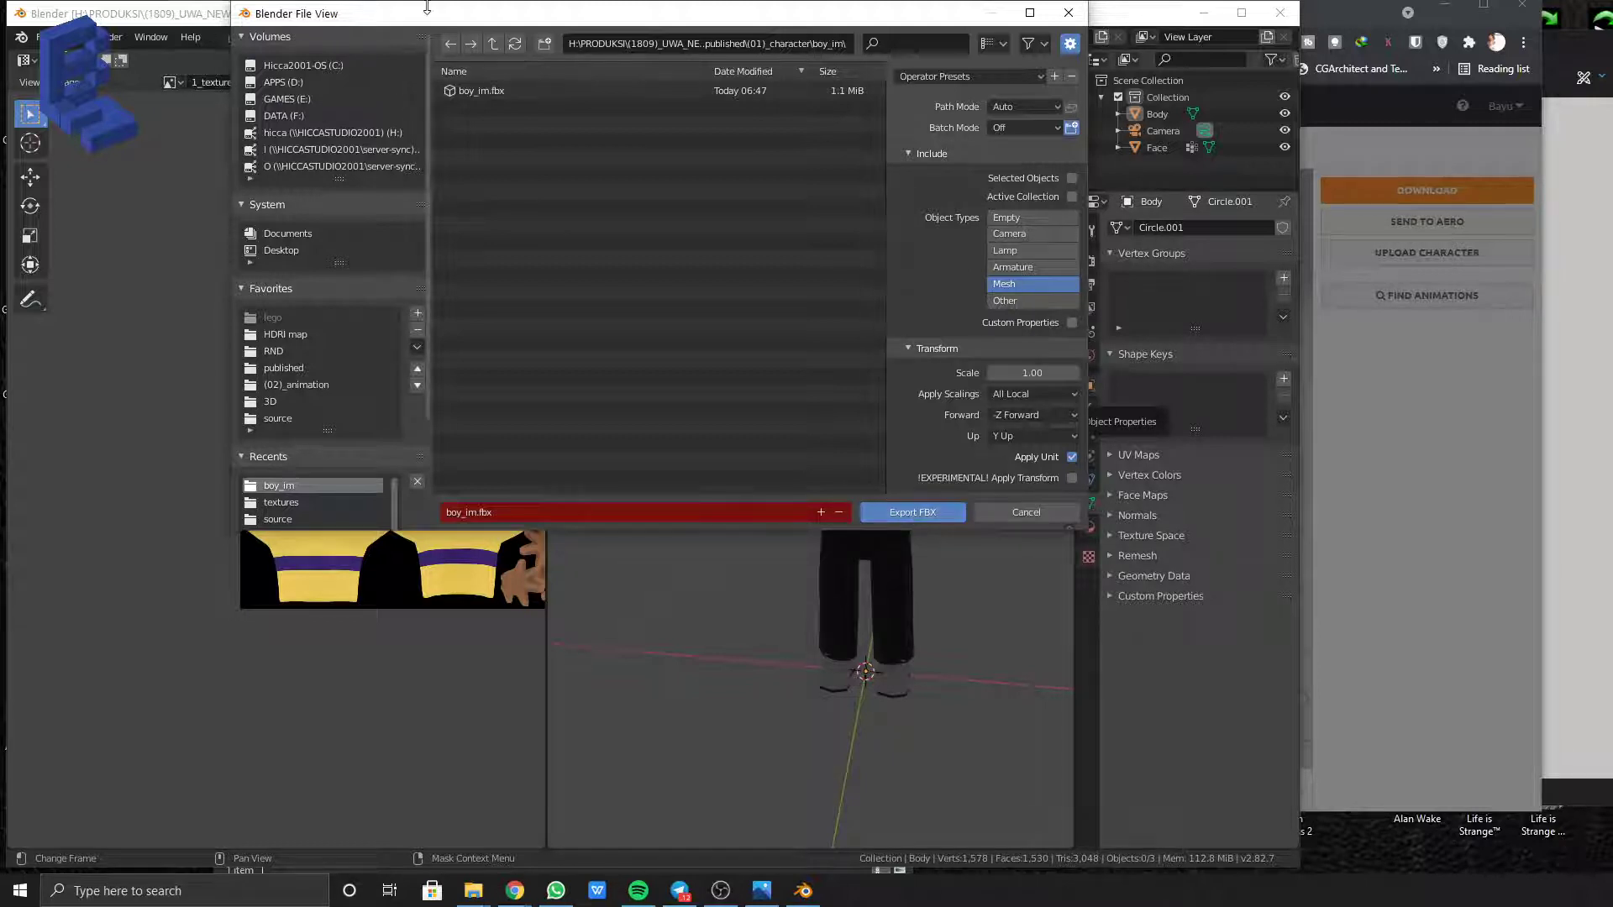
mouse_move(428, 7)
mouse_down()
mouse_move(586, 161)
mouse_move(430, 9)
mouse_up()
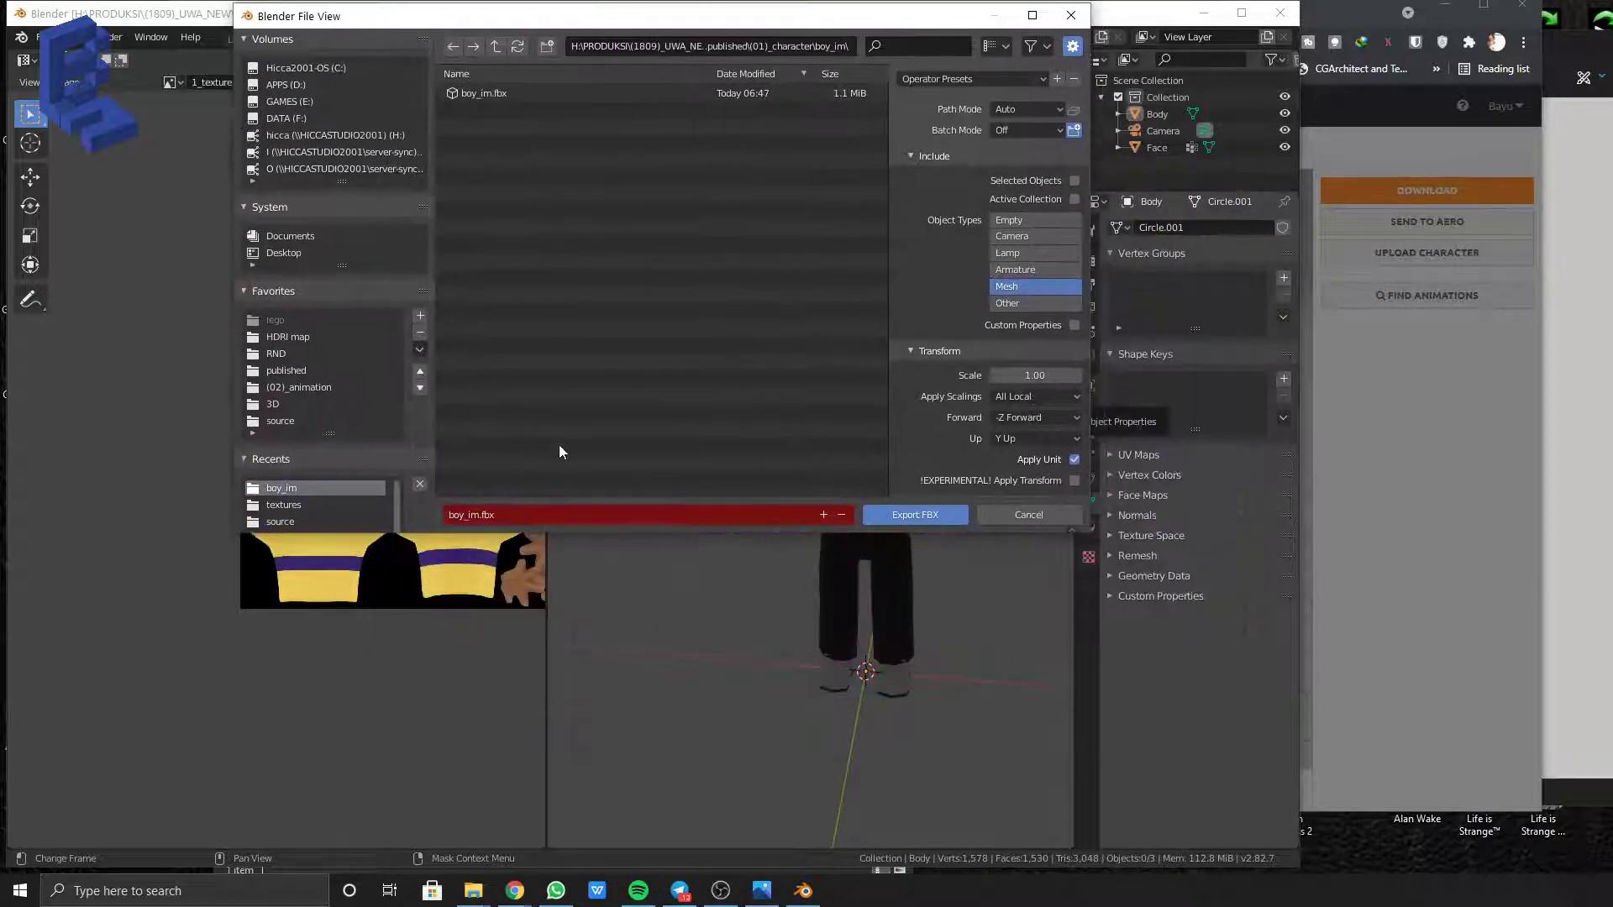
click(923, 516)
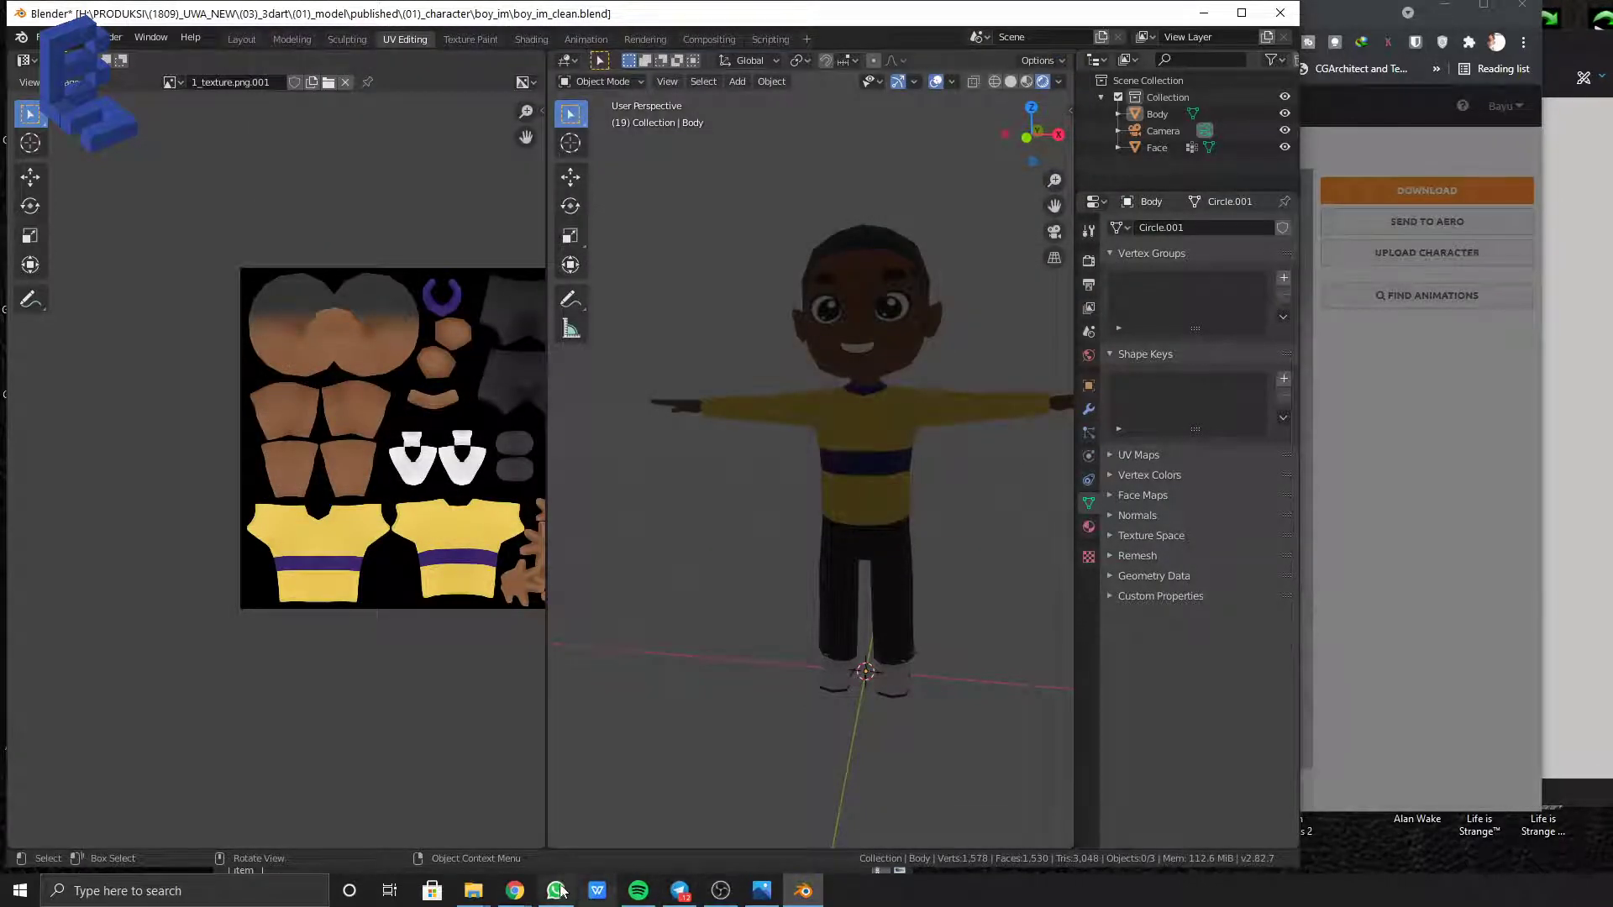
Switch to Mixamo in Chrome, dismiss the failed Auto-Rigger dialog and upload the re-exported boy_im.fbx as a character
mouse_move(515, 891)
click(601, 832)
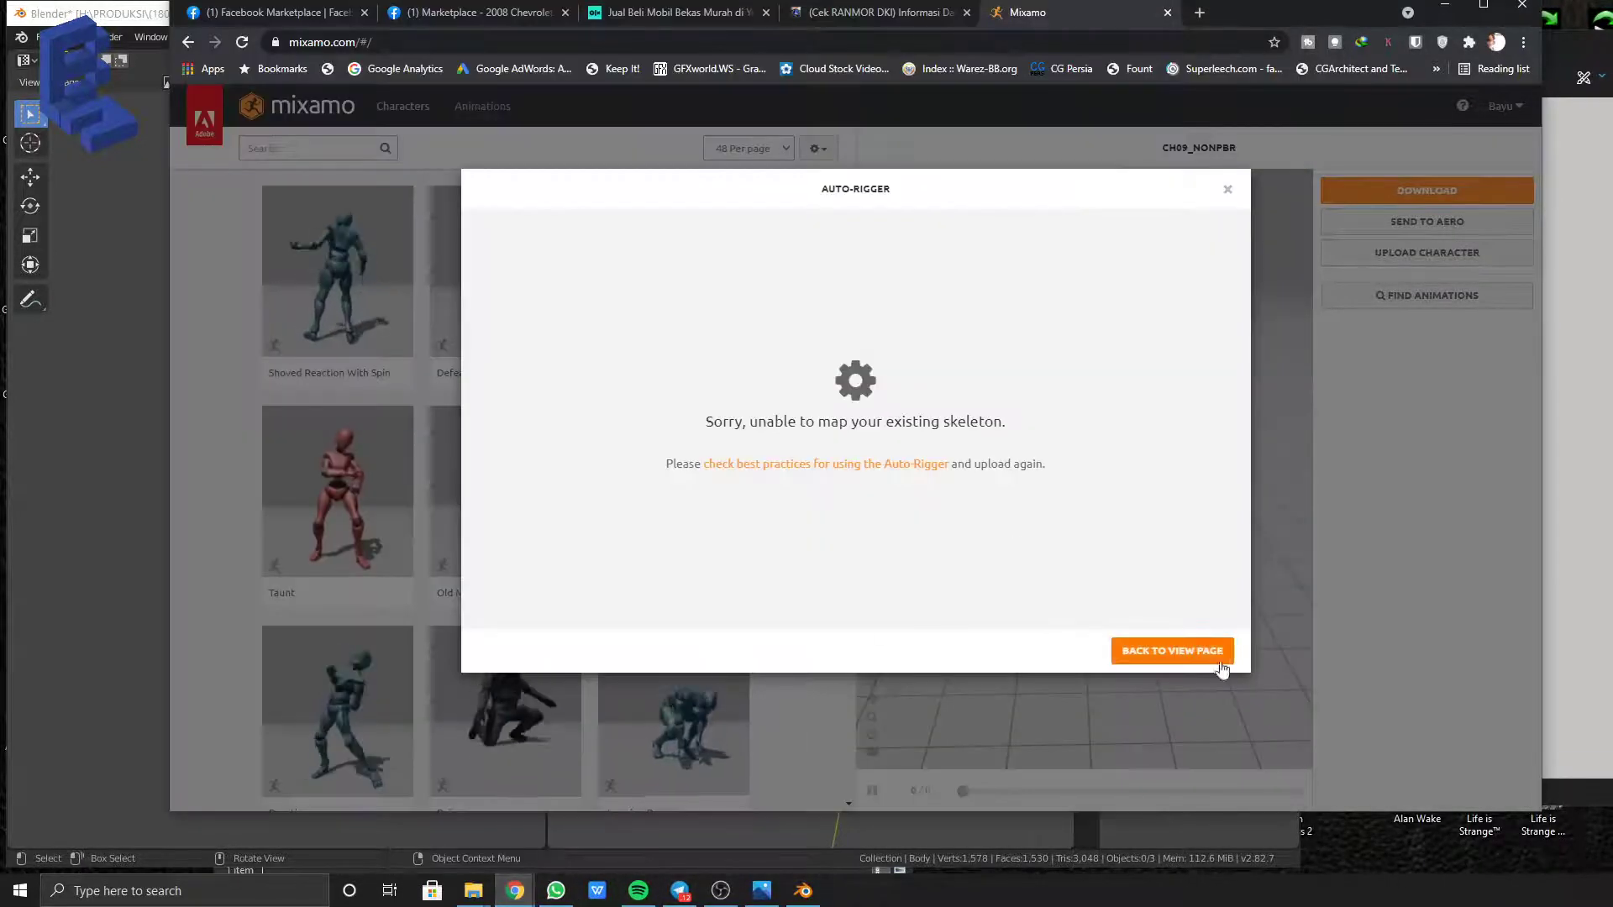
click(1224, 191)
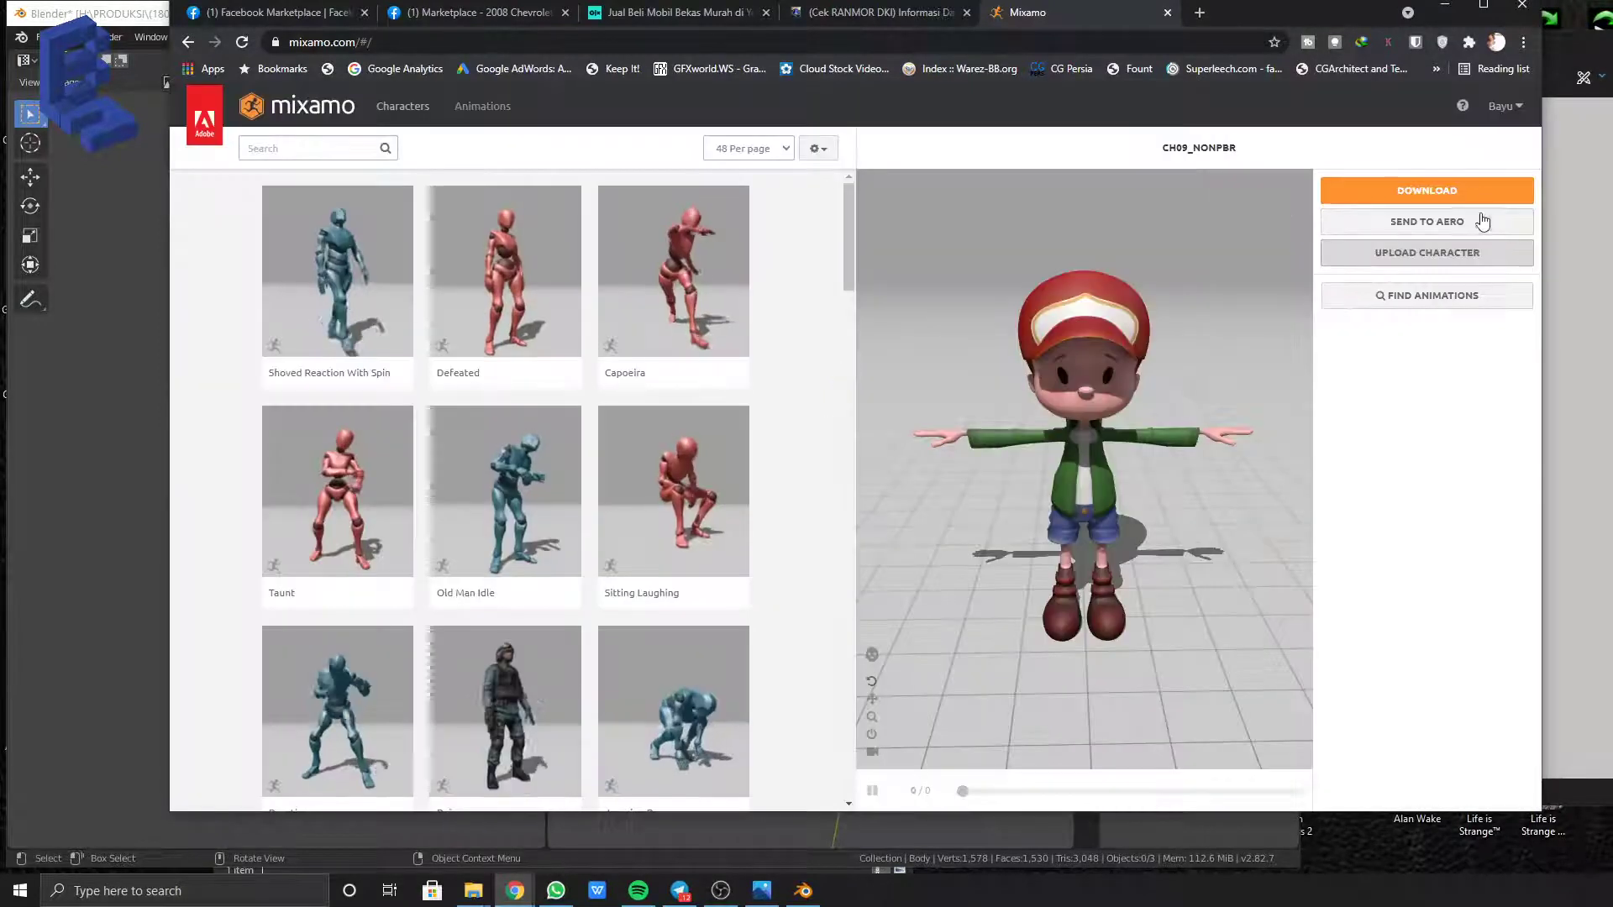
click(1460, 257)
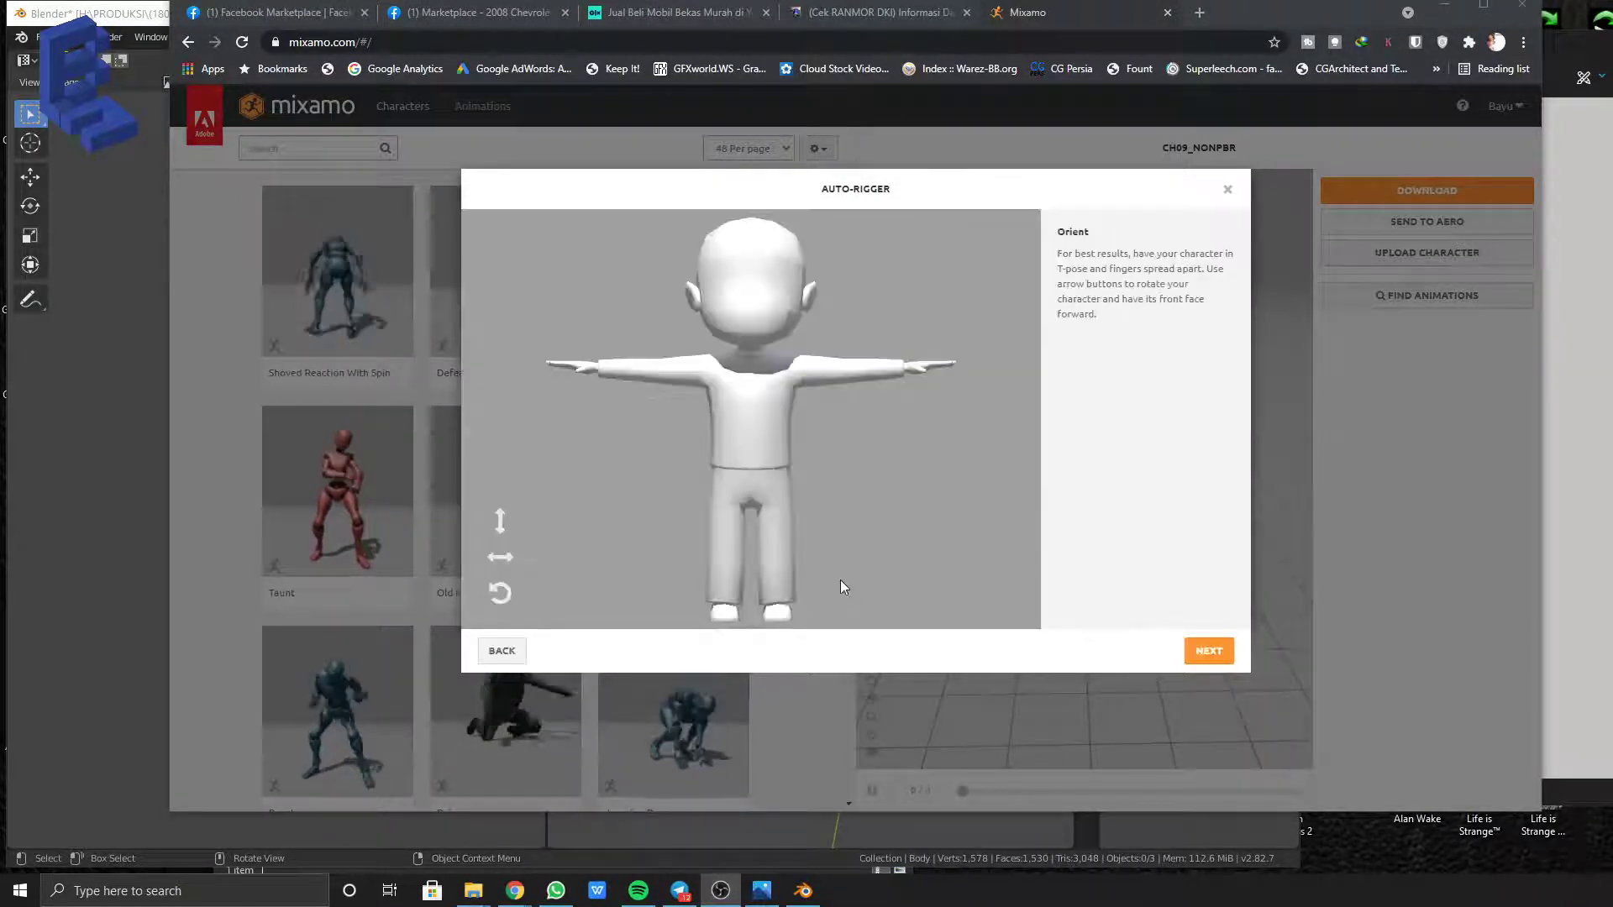
click(704, 379)
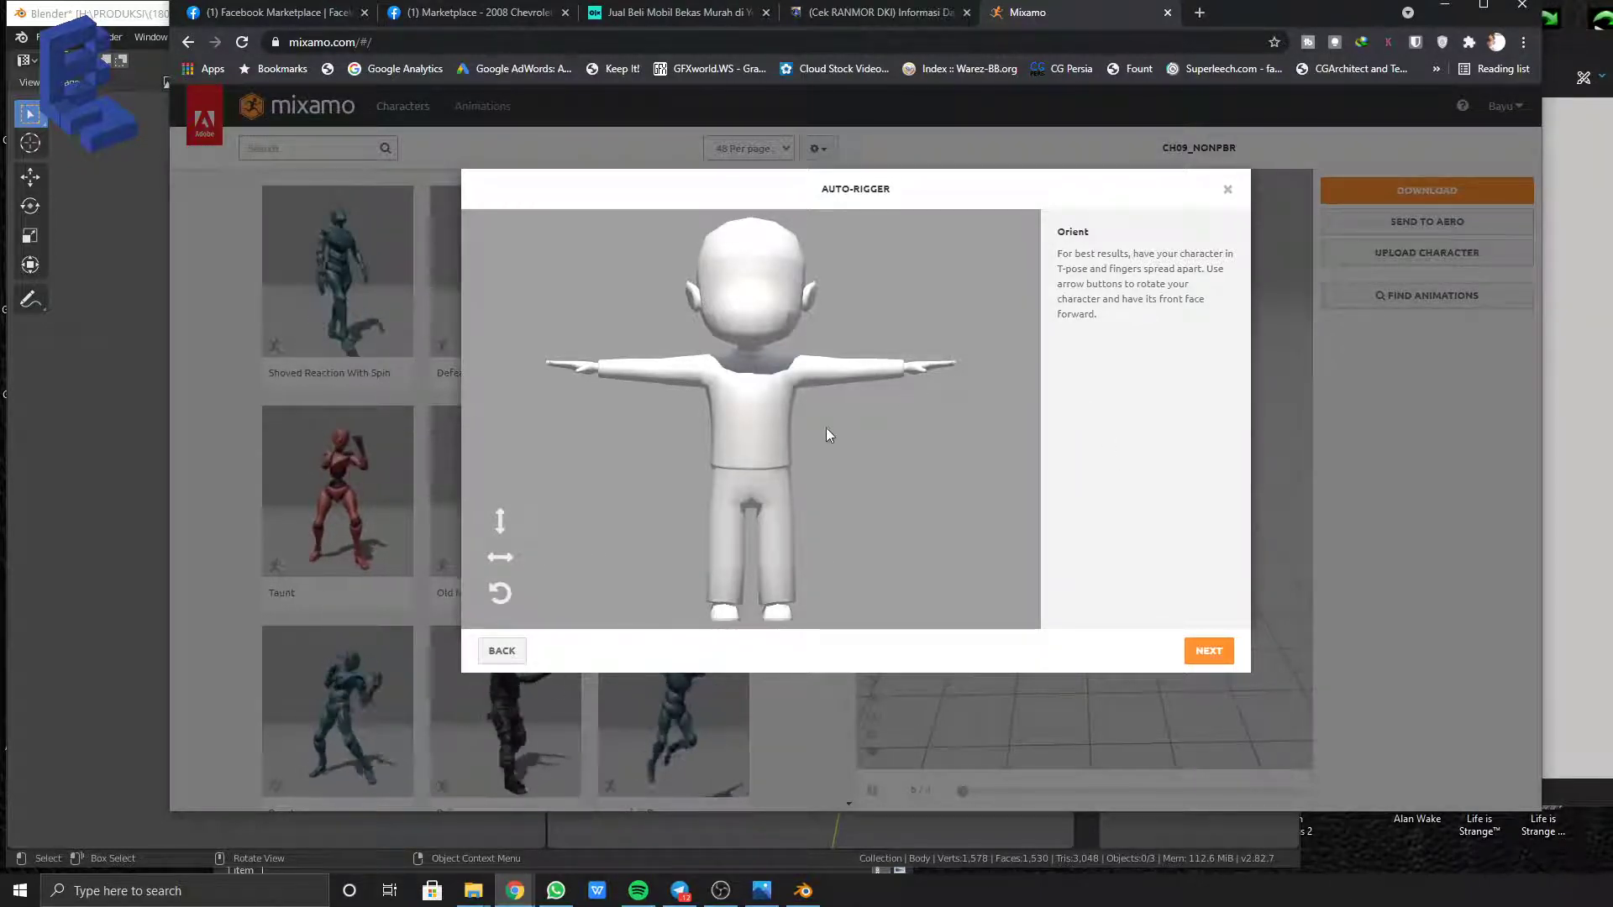
Try the Auto-Rigger orientation controls by turning the character fully around the Z axis and around its vertical axis
click(500, 594)
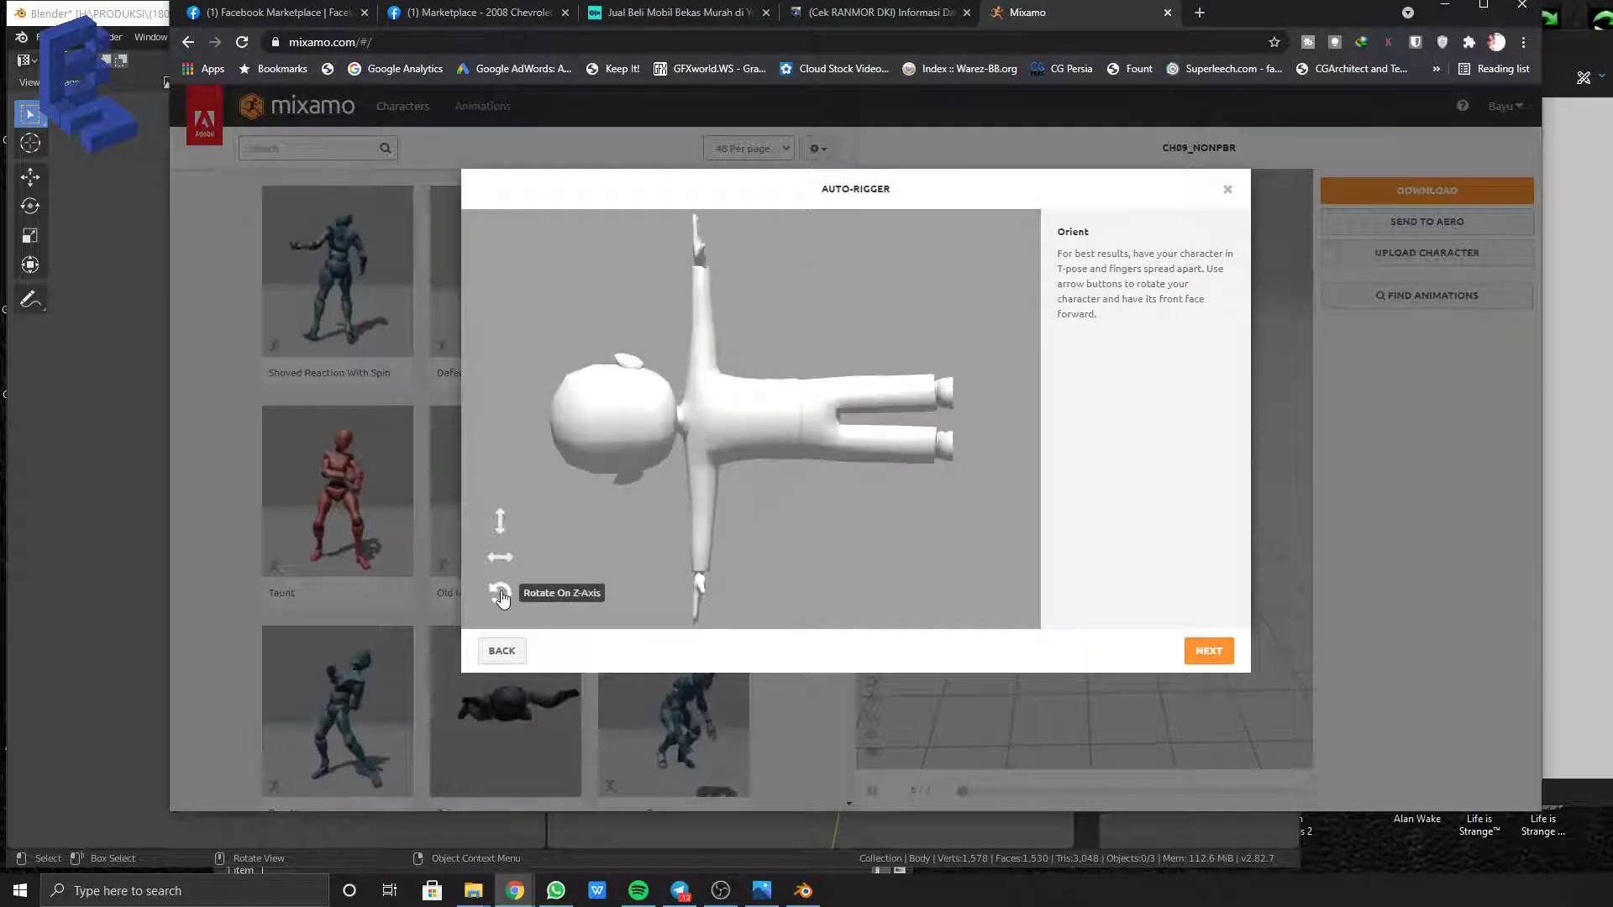
click(500, 594)
click(500, 594)
click(500, 594)
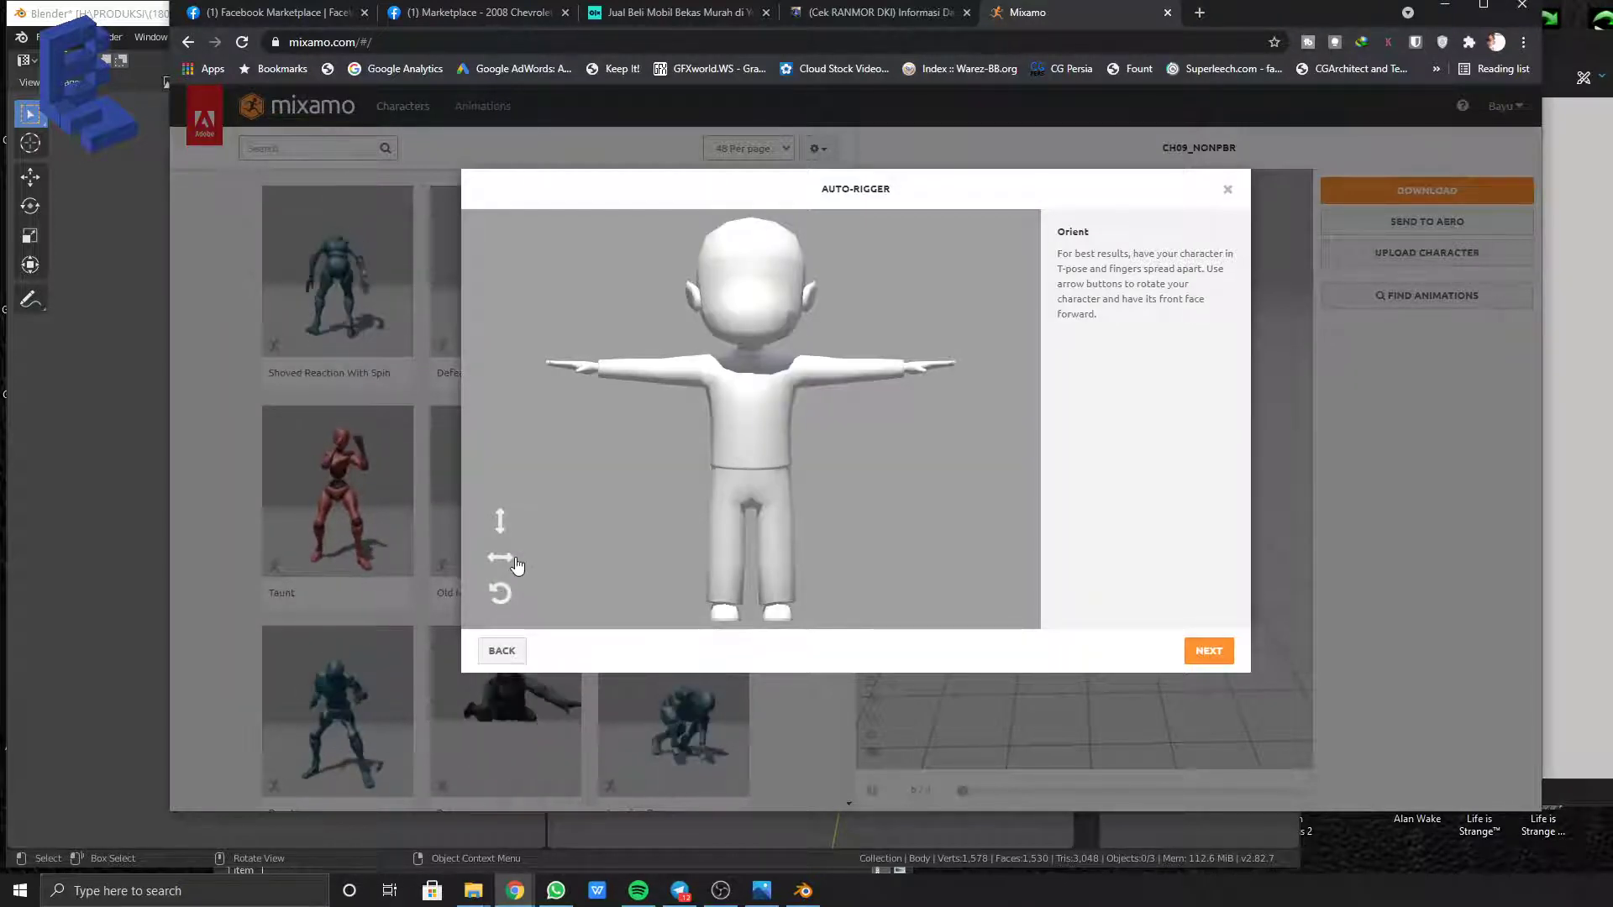
click(514, 560)
click(514, 560)
click(514, 560)
click(514, 560)
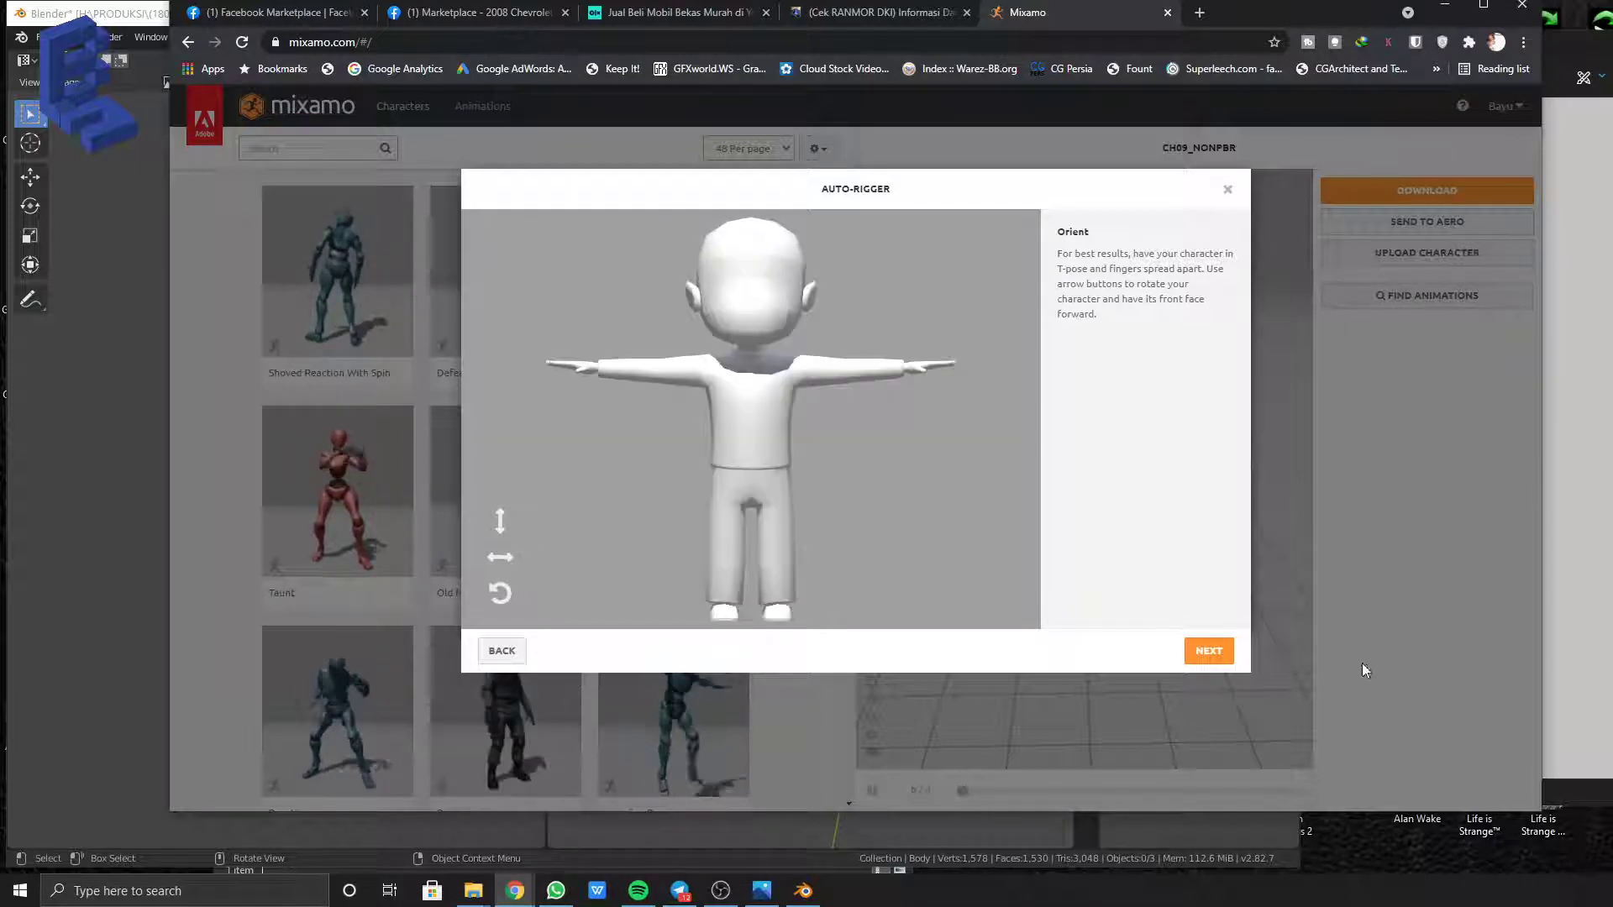
Accept the character's orientation and place the Auto-Rigger's symmetrical markers on the chin, wrists and elbows
click(1209, 651)
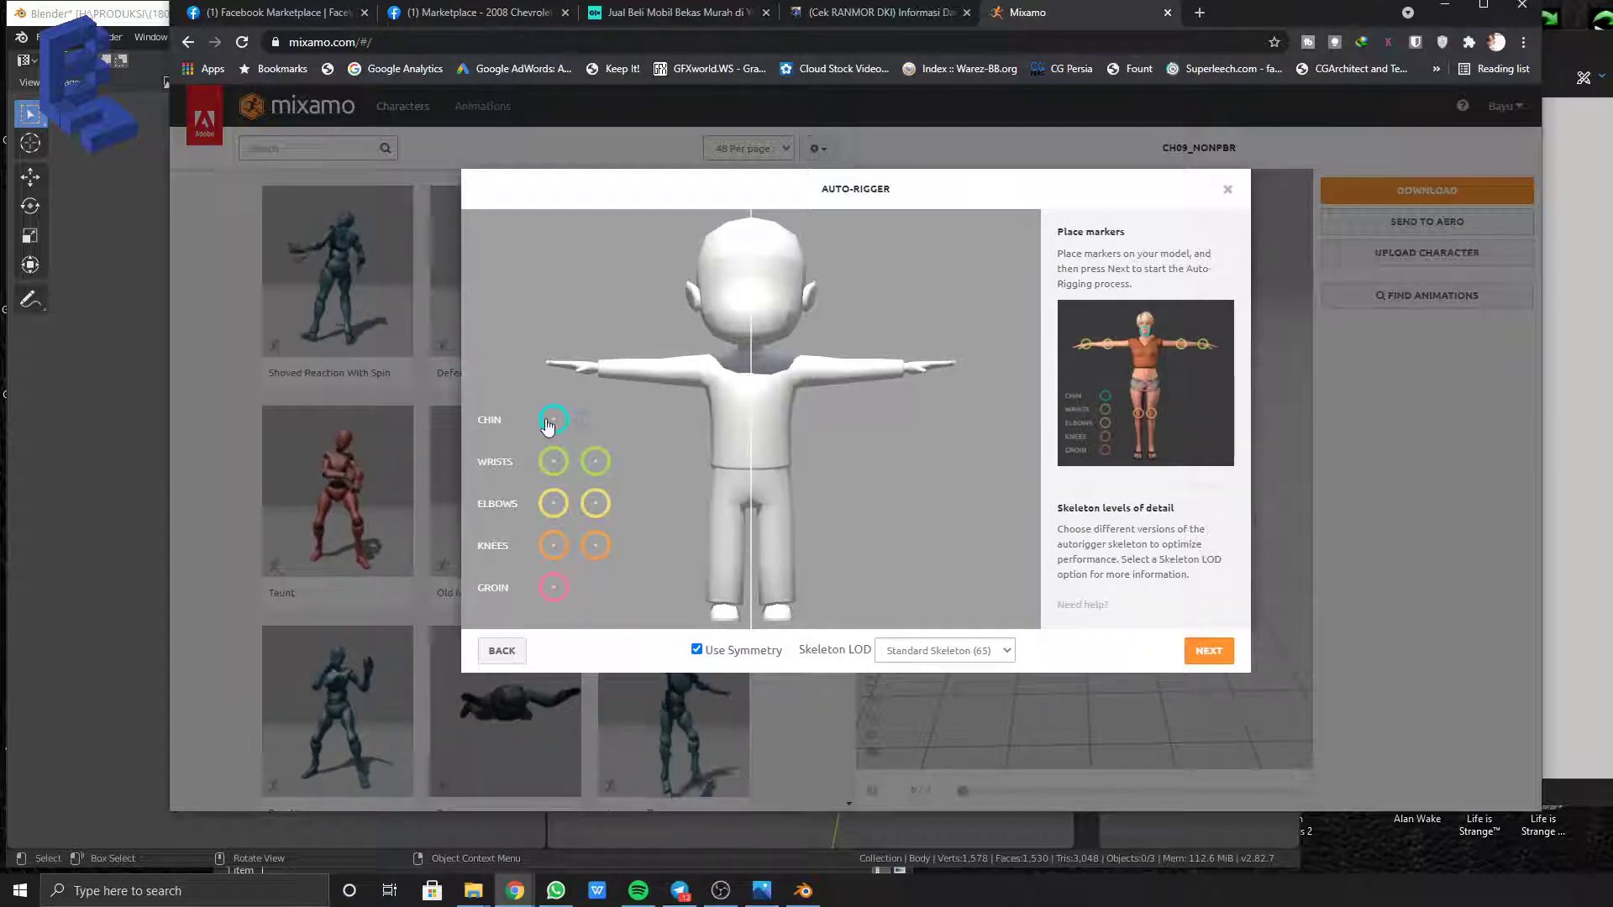
mouse_move(547, 425)
mouse_down()
mouse_move(720, 388)
mouse_move(752, 350)
mouse_up()
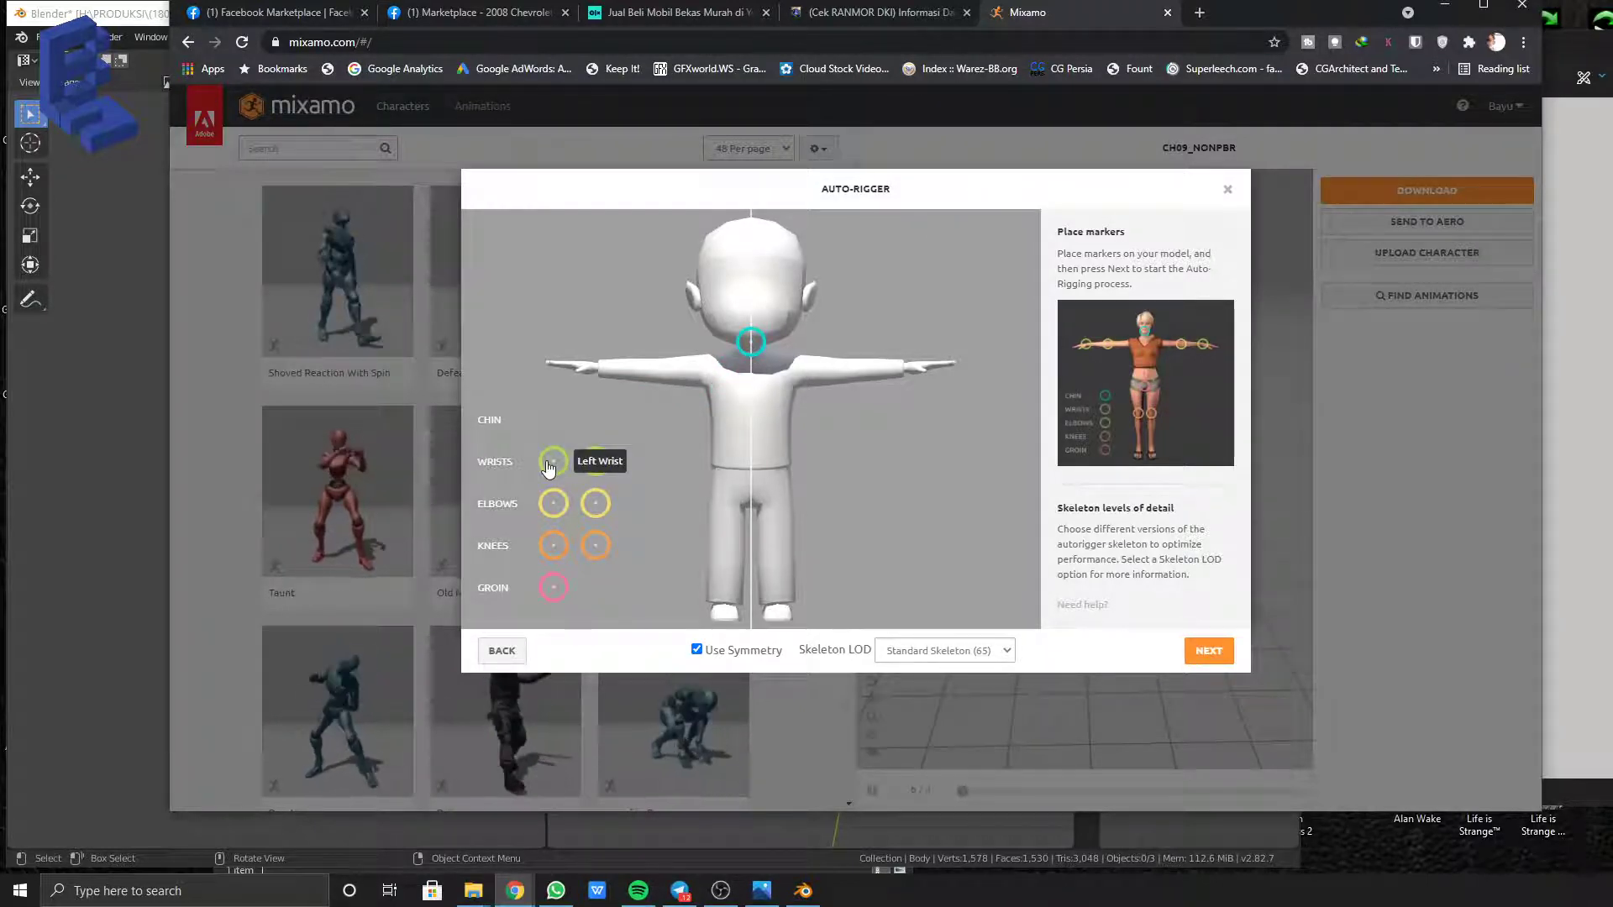
mouse_move(549, 467)
mouse_down()
mouse_move(586, 426)
mouse_move(598, 375)
mouse_up()
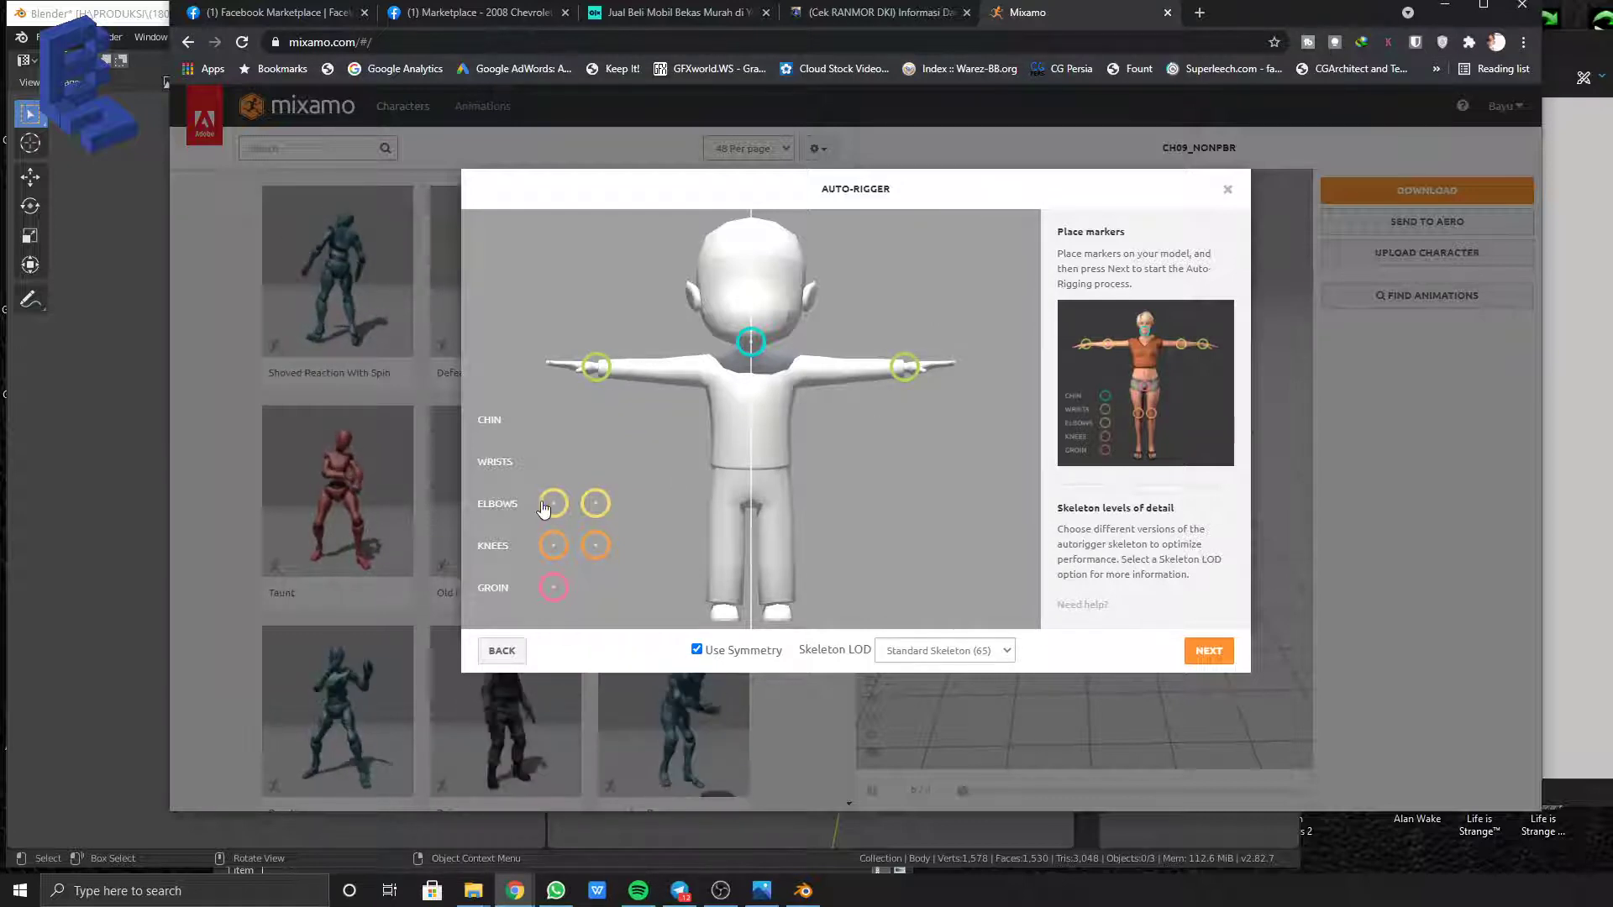
mouse_move(552, 505)
mouse_down()
mouse_move(622, 396)
mouse_move(657, 375)
mouse_up()
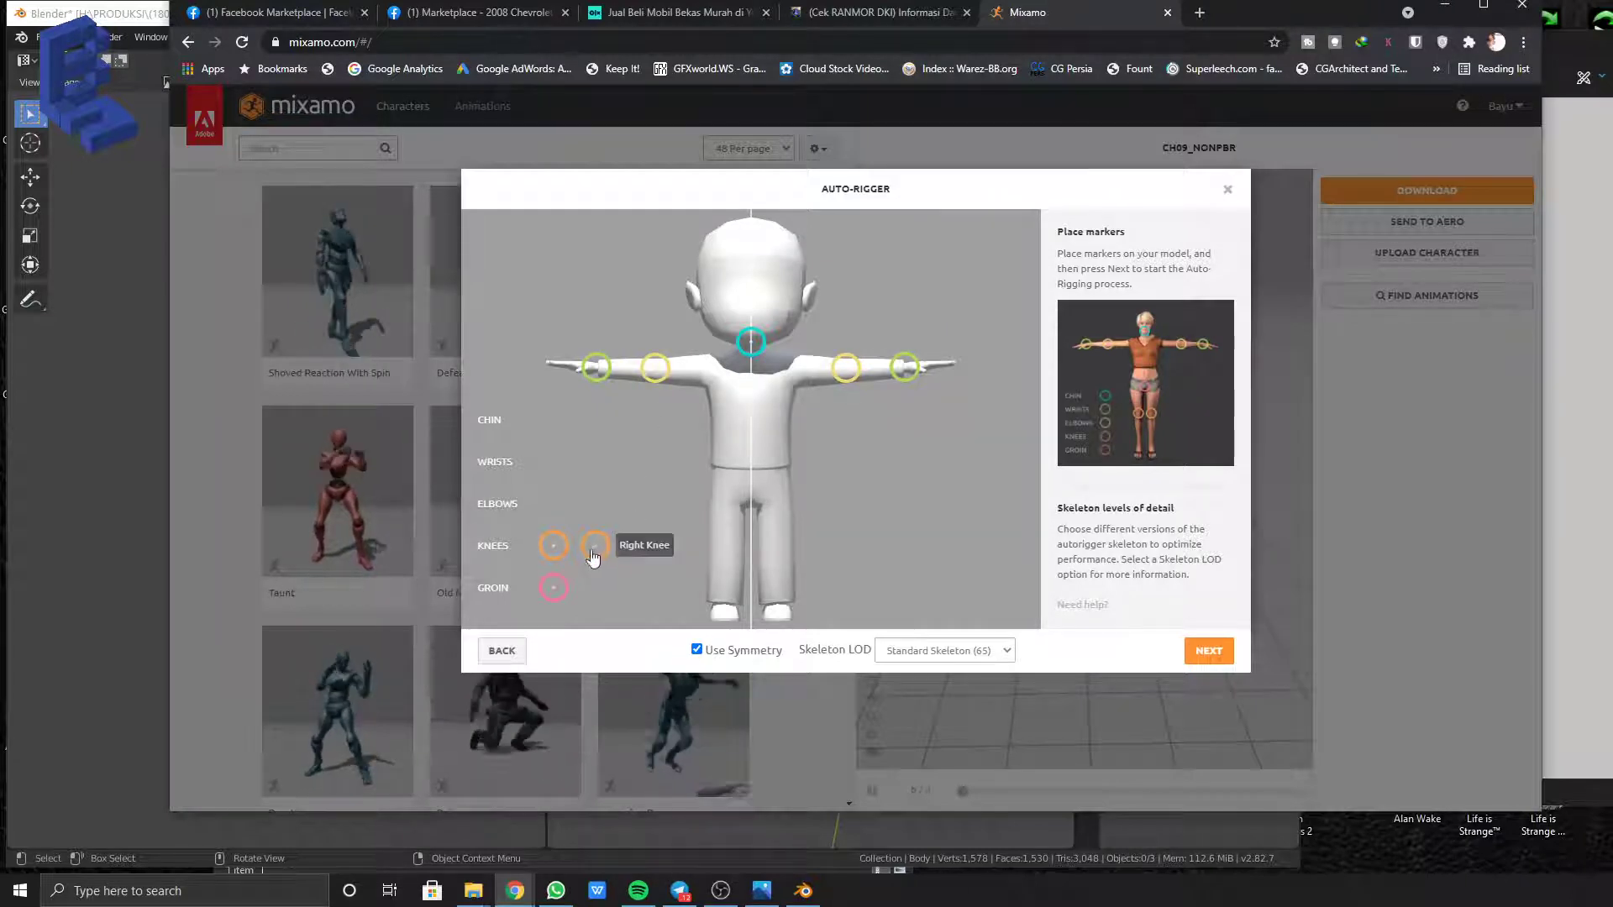
Place the groin and knee markers, keep Standard Skeleton (65) as the skeleton LOD and start the auto-rigging
click(898, 652)
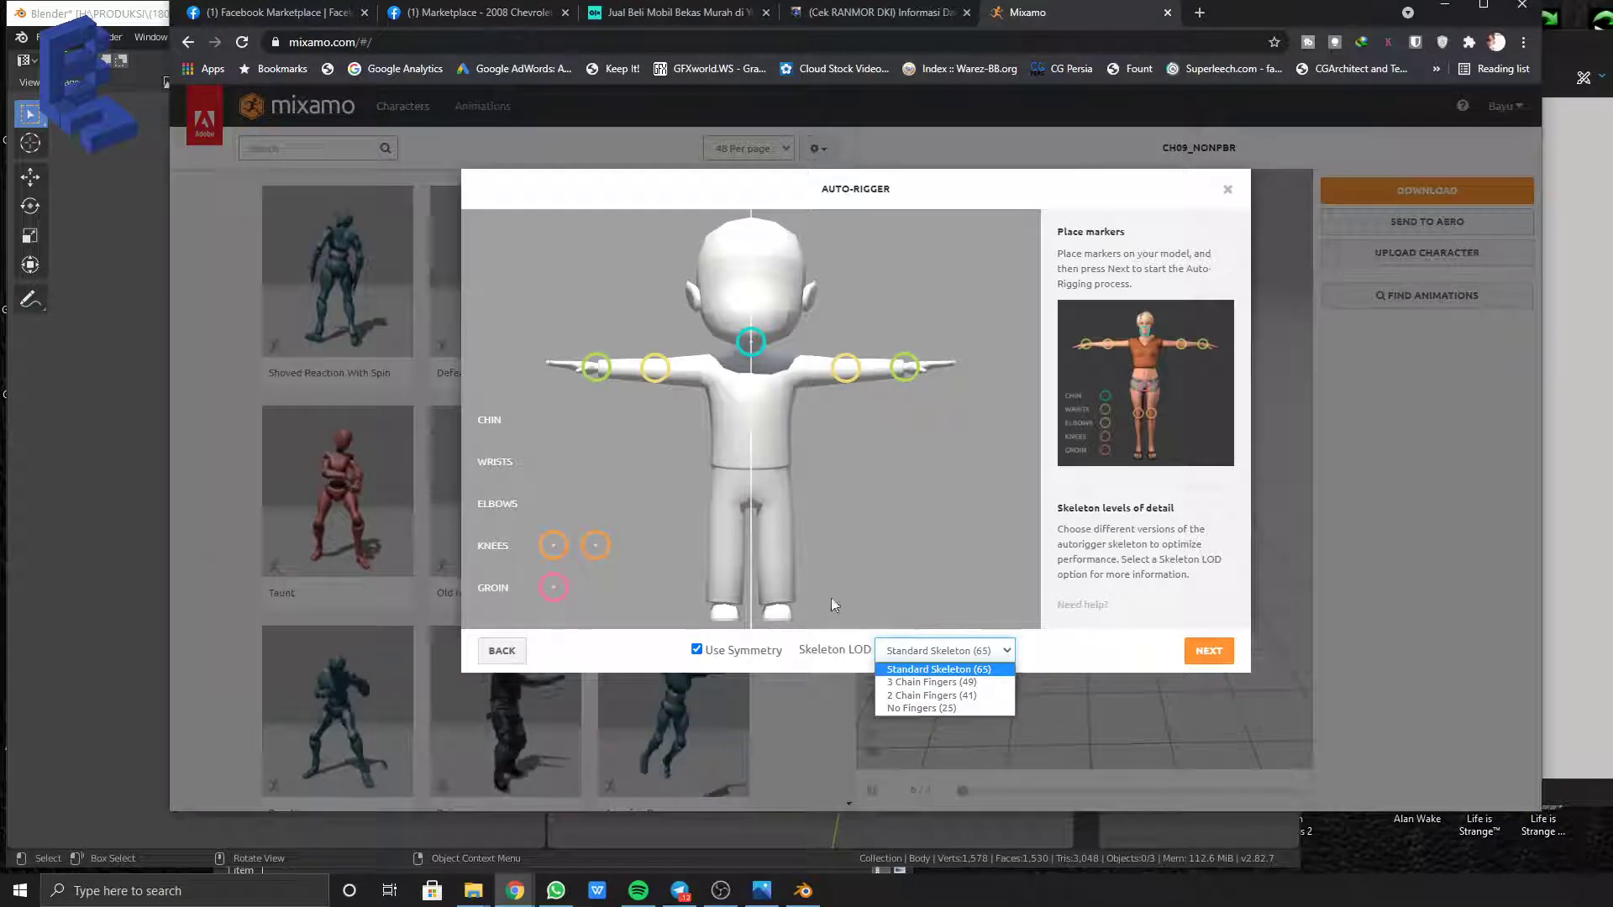
click(558, 548)
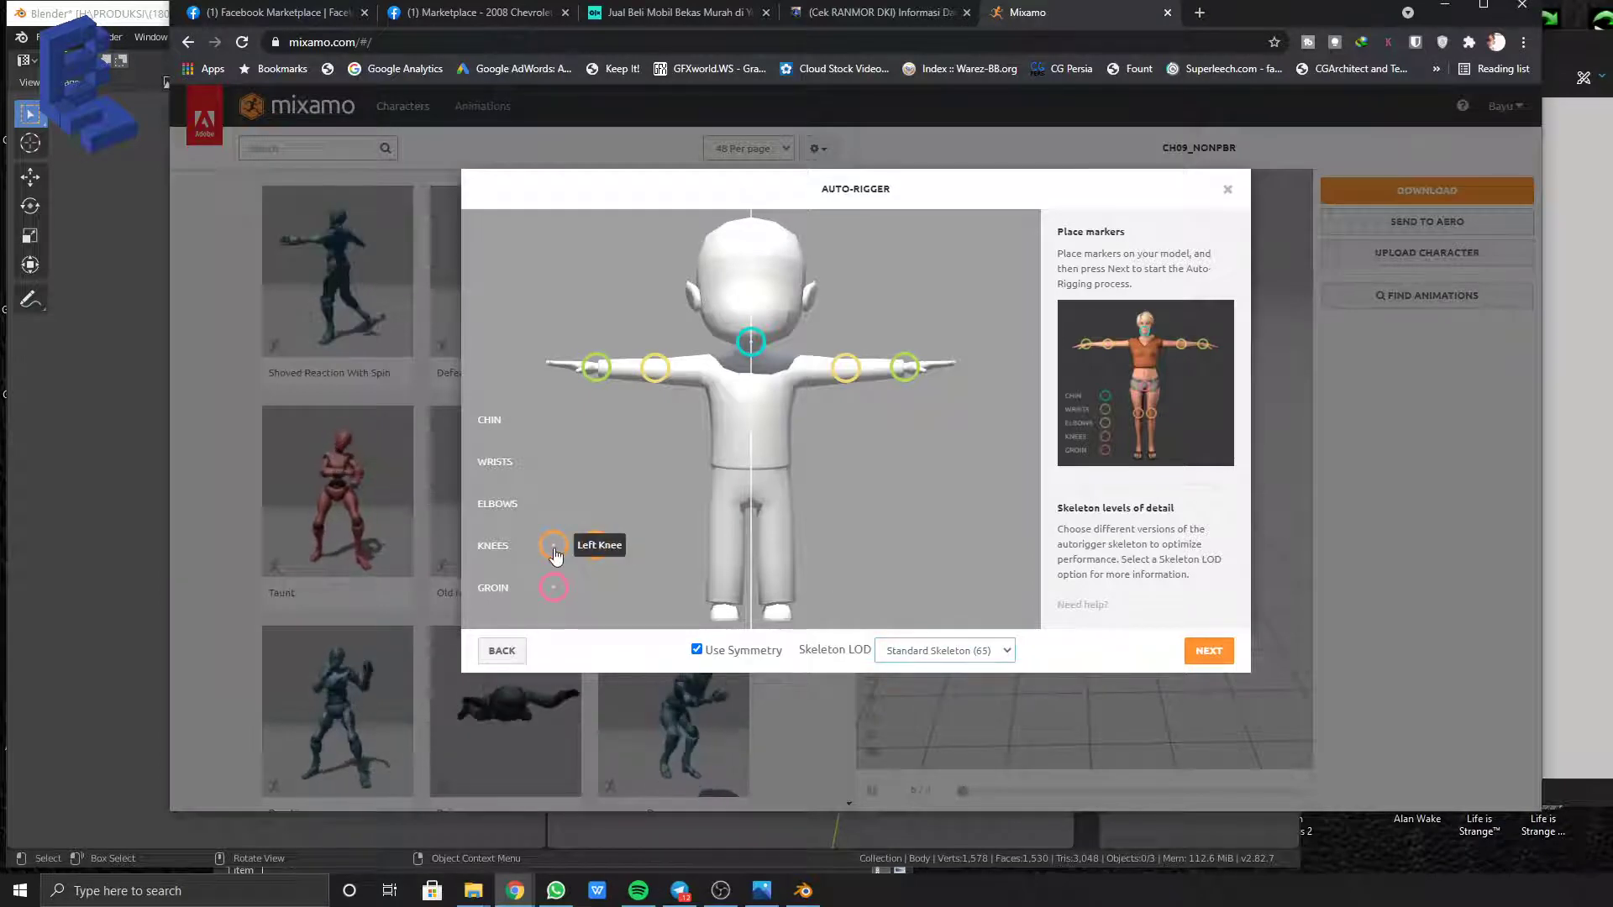
drag(553, 595, 750, 502)
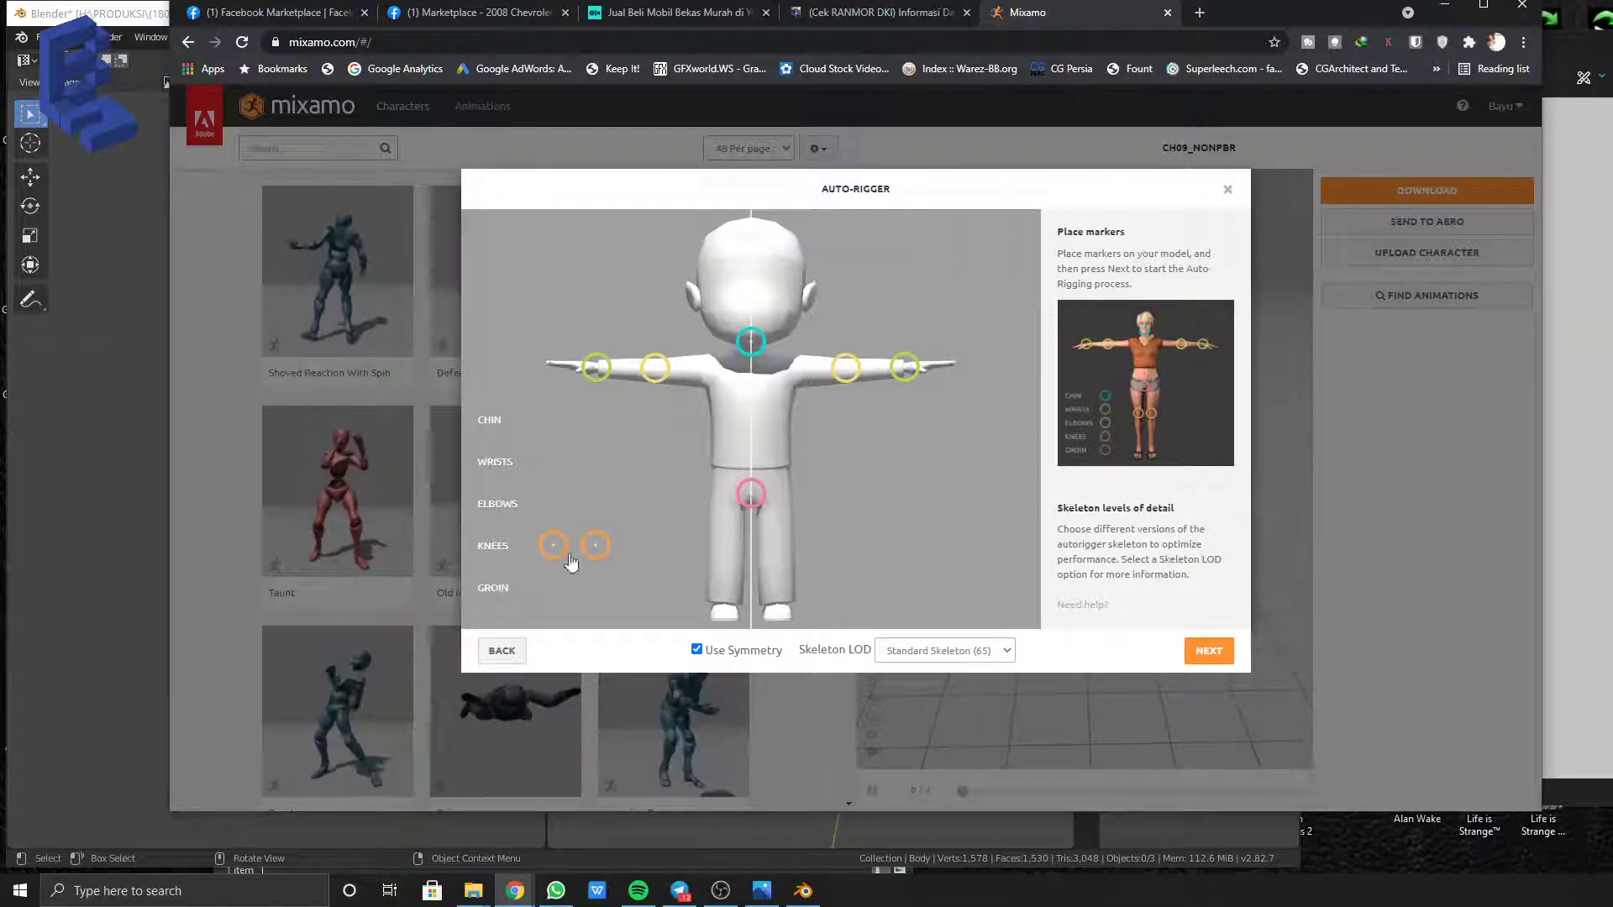
mouse_move(553, 548)
mouse_down()
mouse_move(632, 534)
mouse_move(725, 553)
mouse_up()
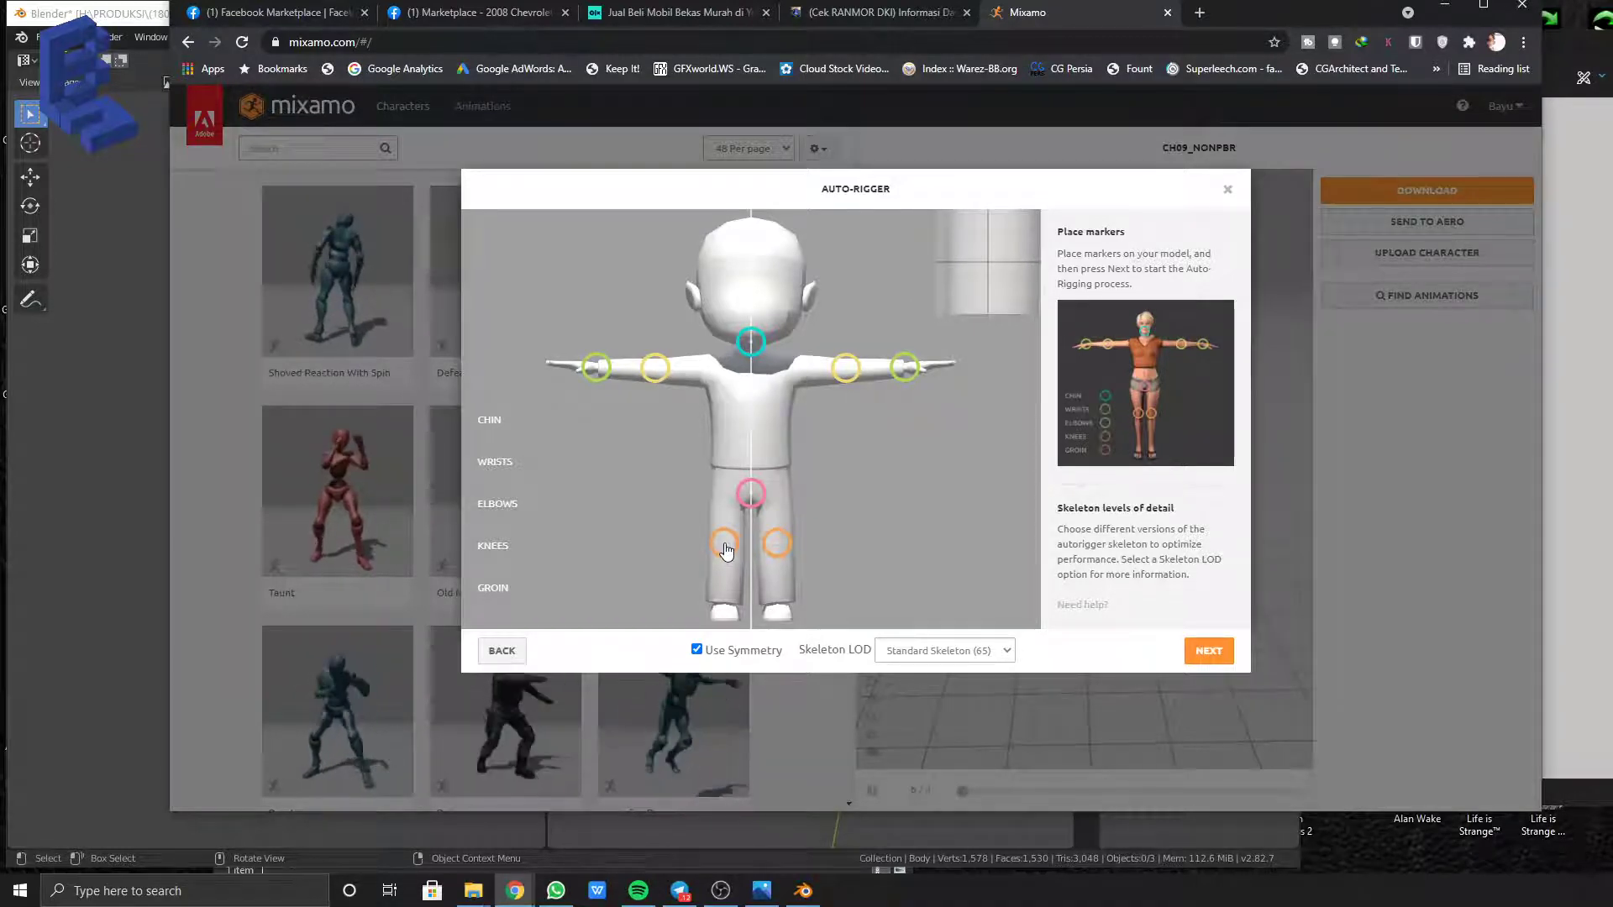
drag(727, 552, 727, 551)
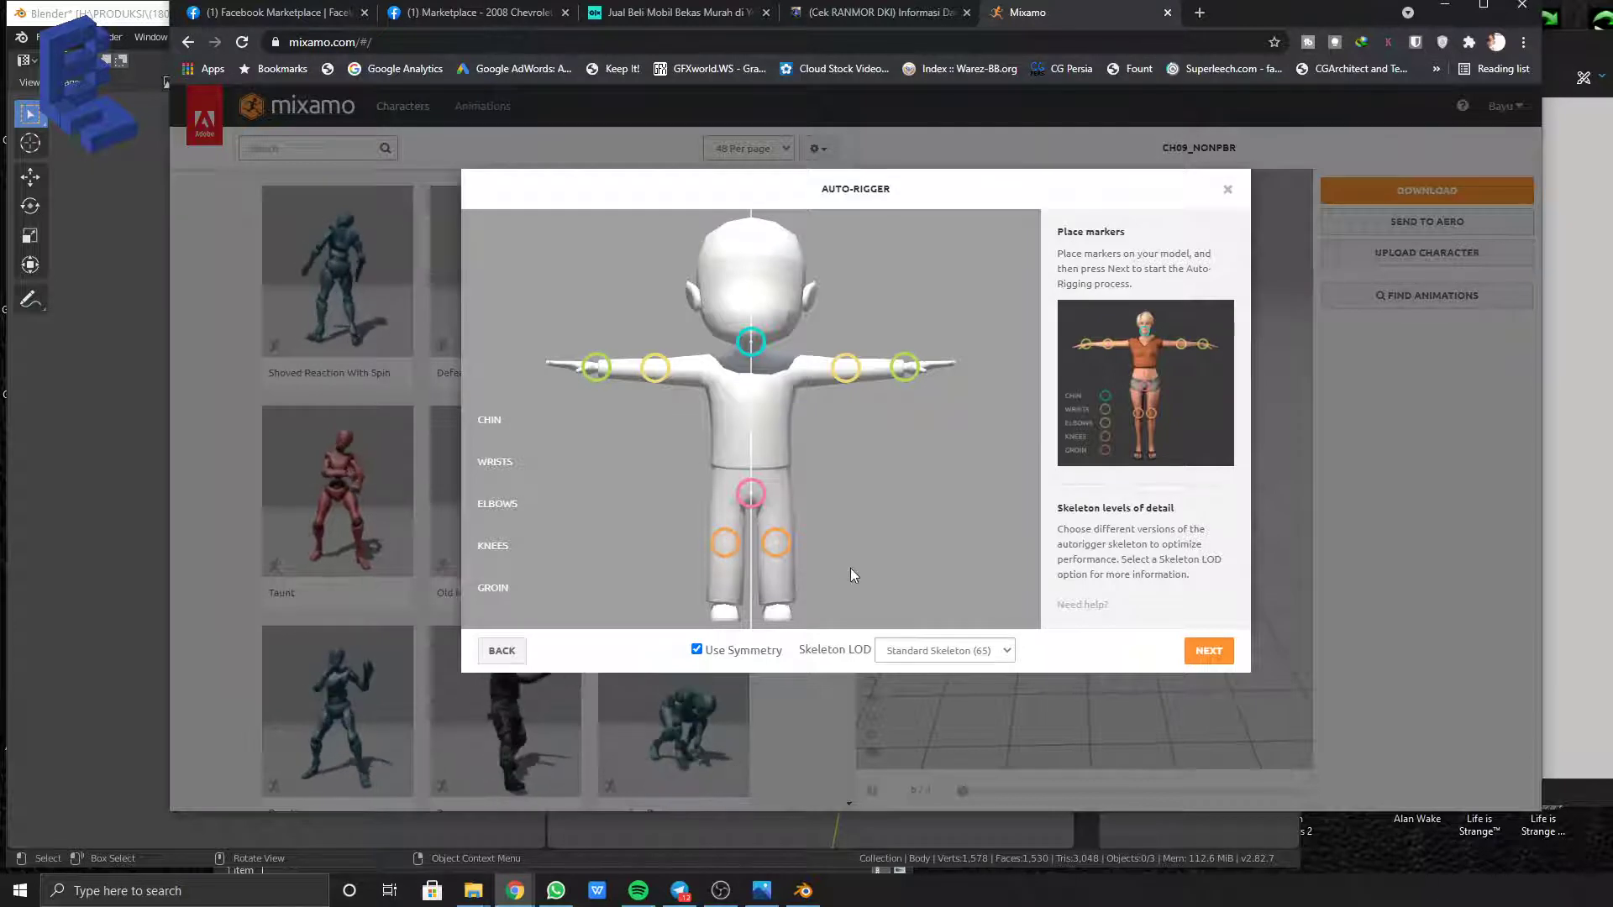
click(1214, 655)
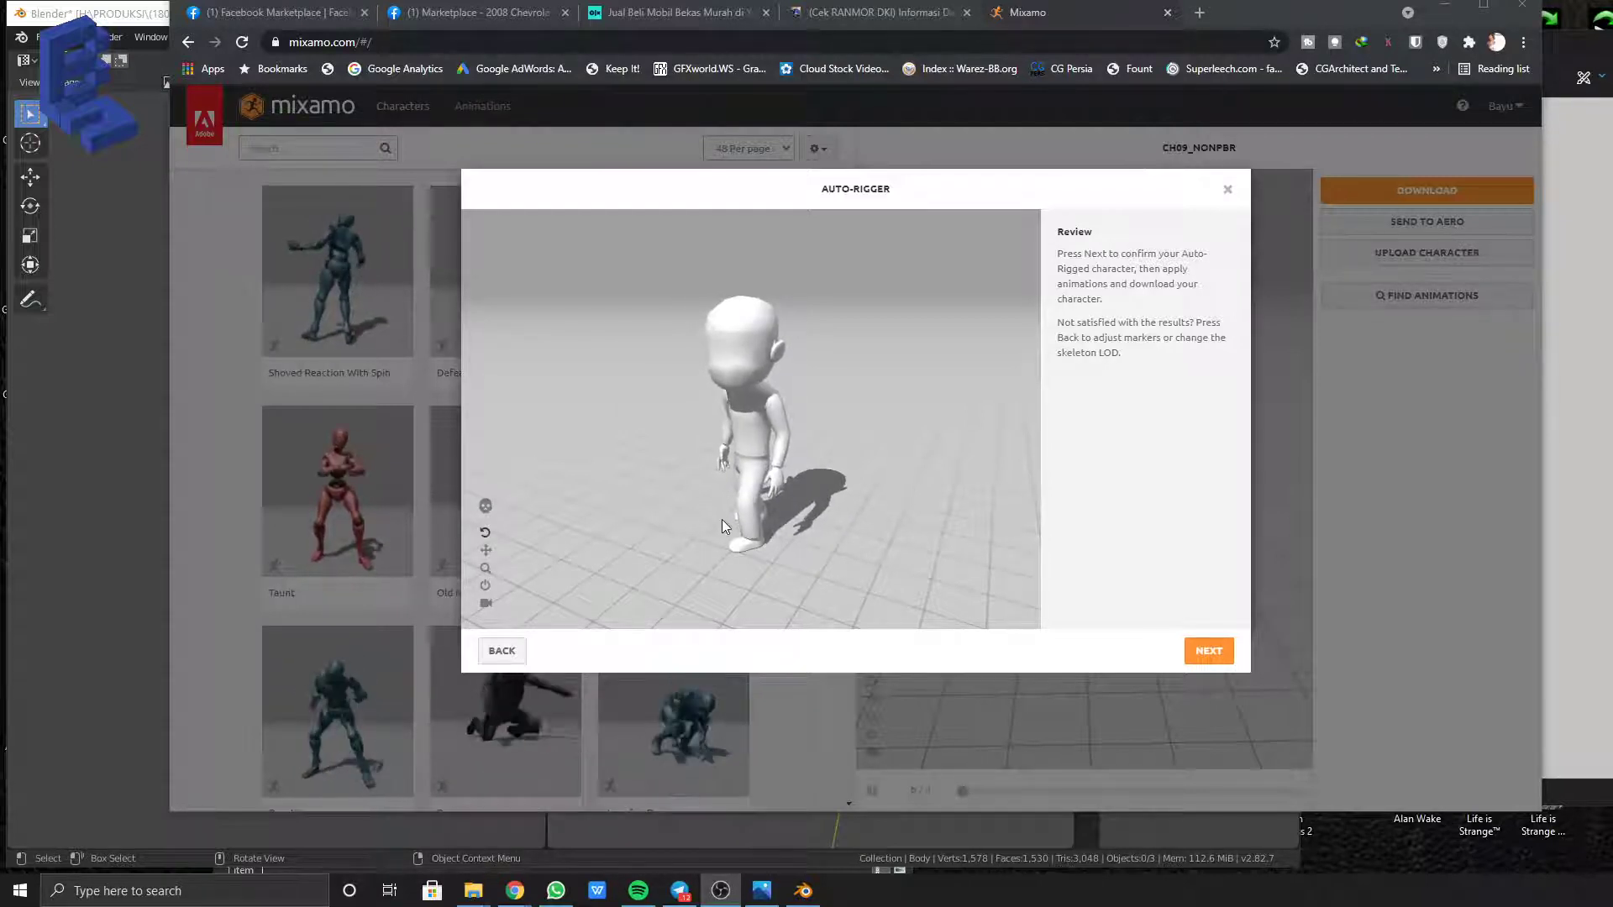
Review the auto-rigged boy from several angles, accept the rig and proceed with it as the new character
drag(765, 509, 884, 495)
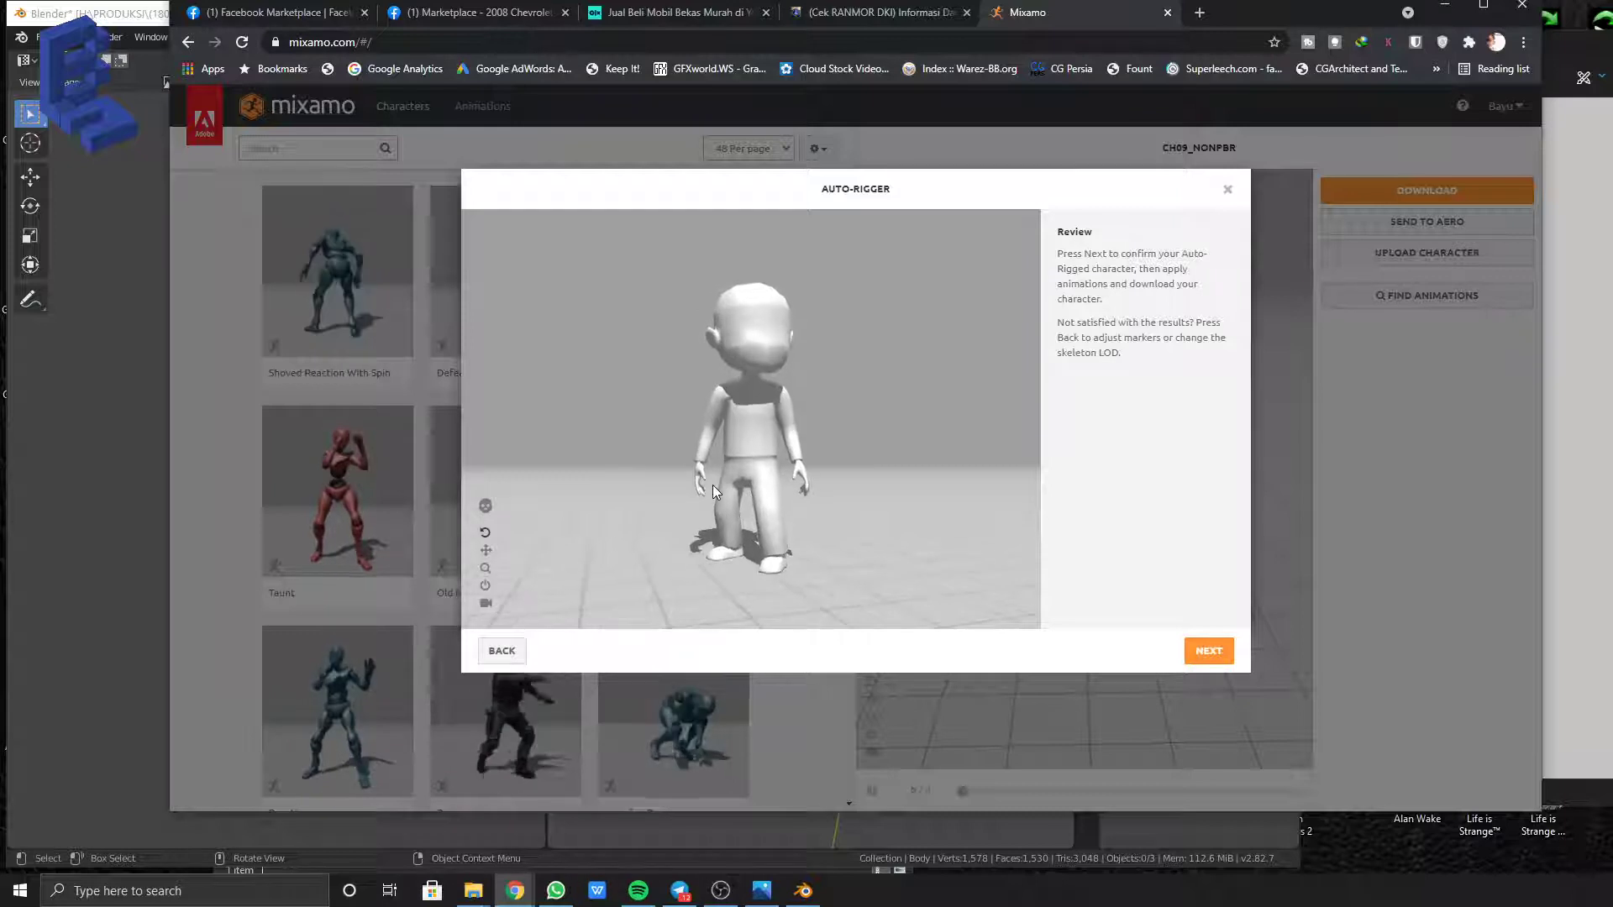
drag(822, 528, 936, 563)
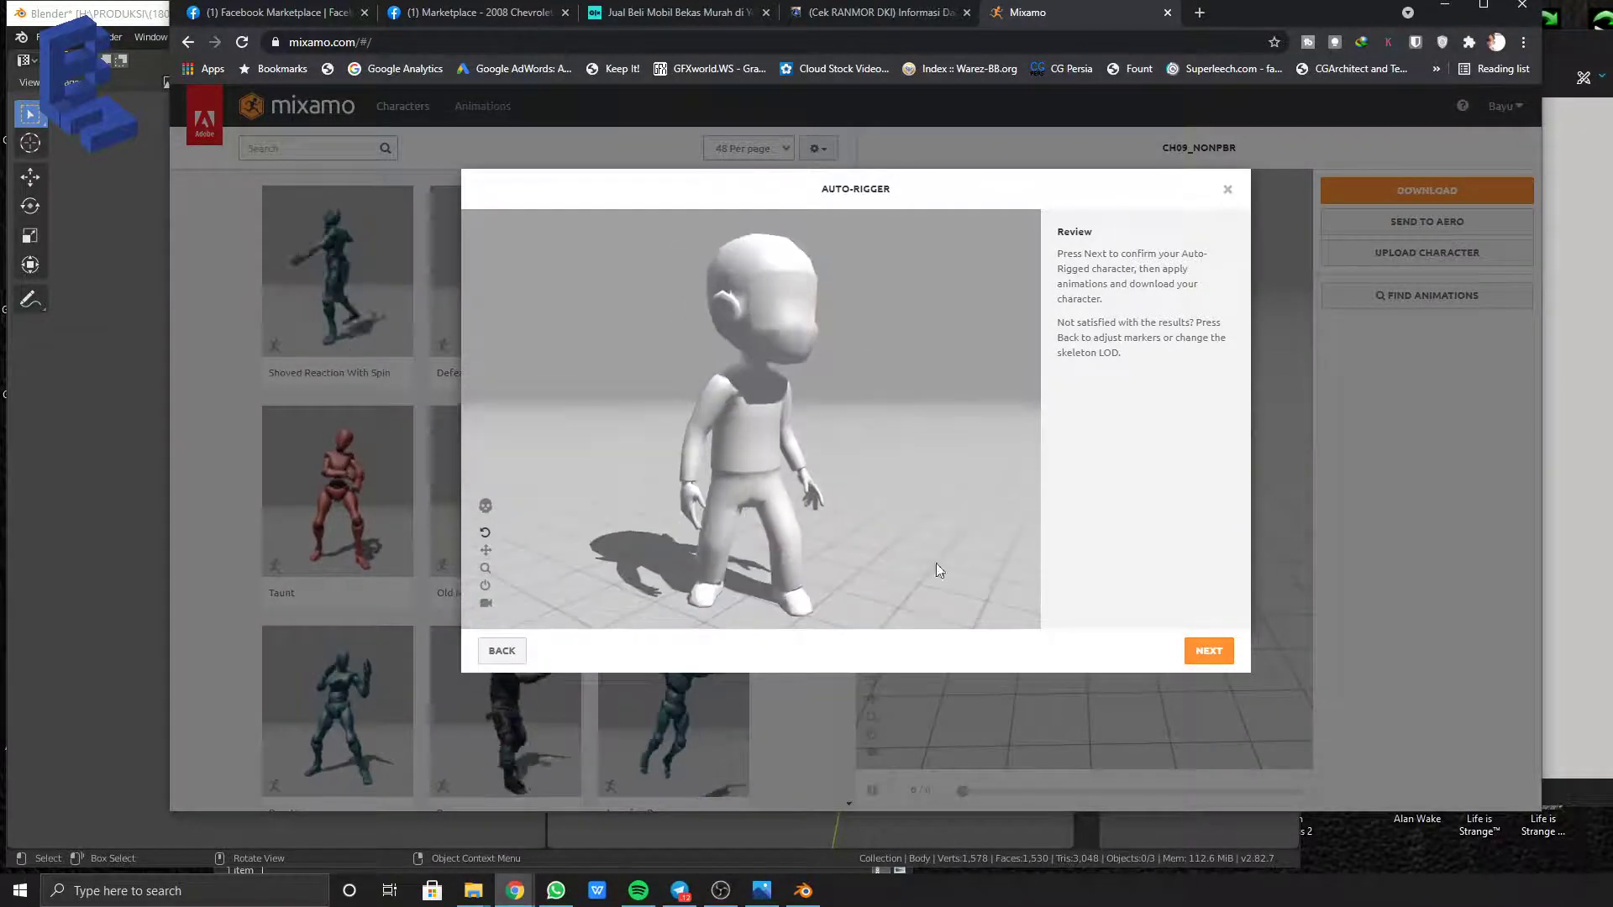
click(1222, 656)
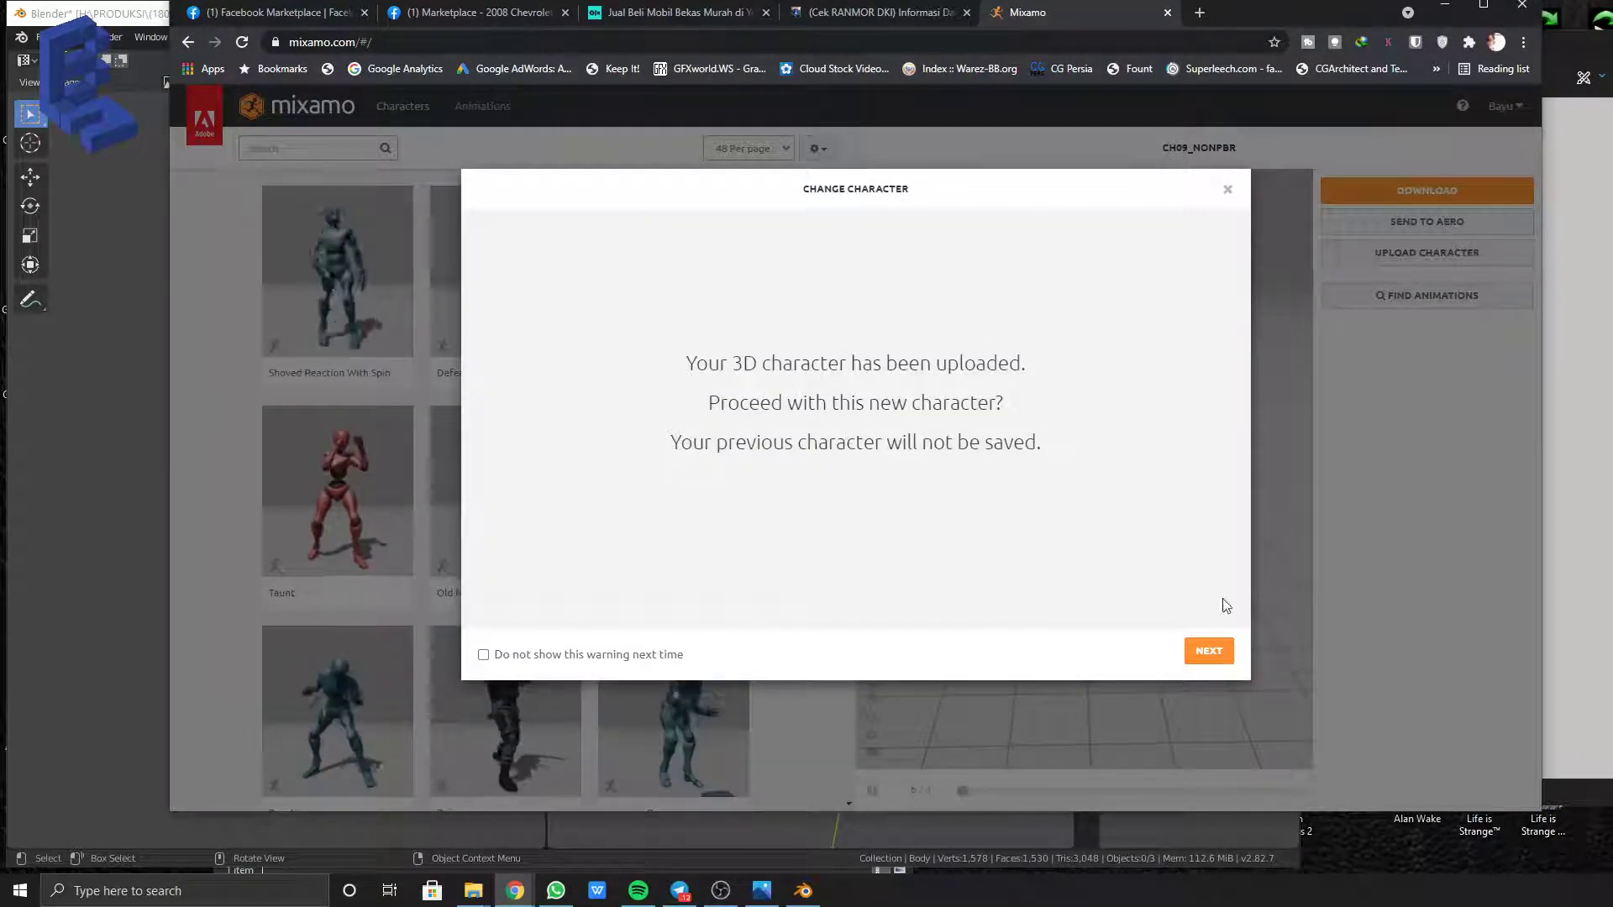
click(1210, 652)
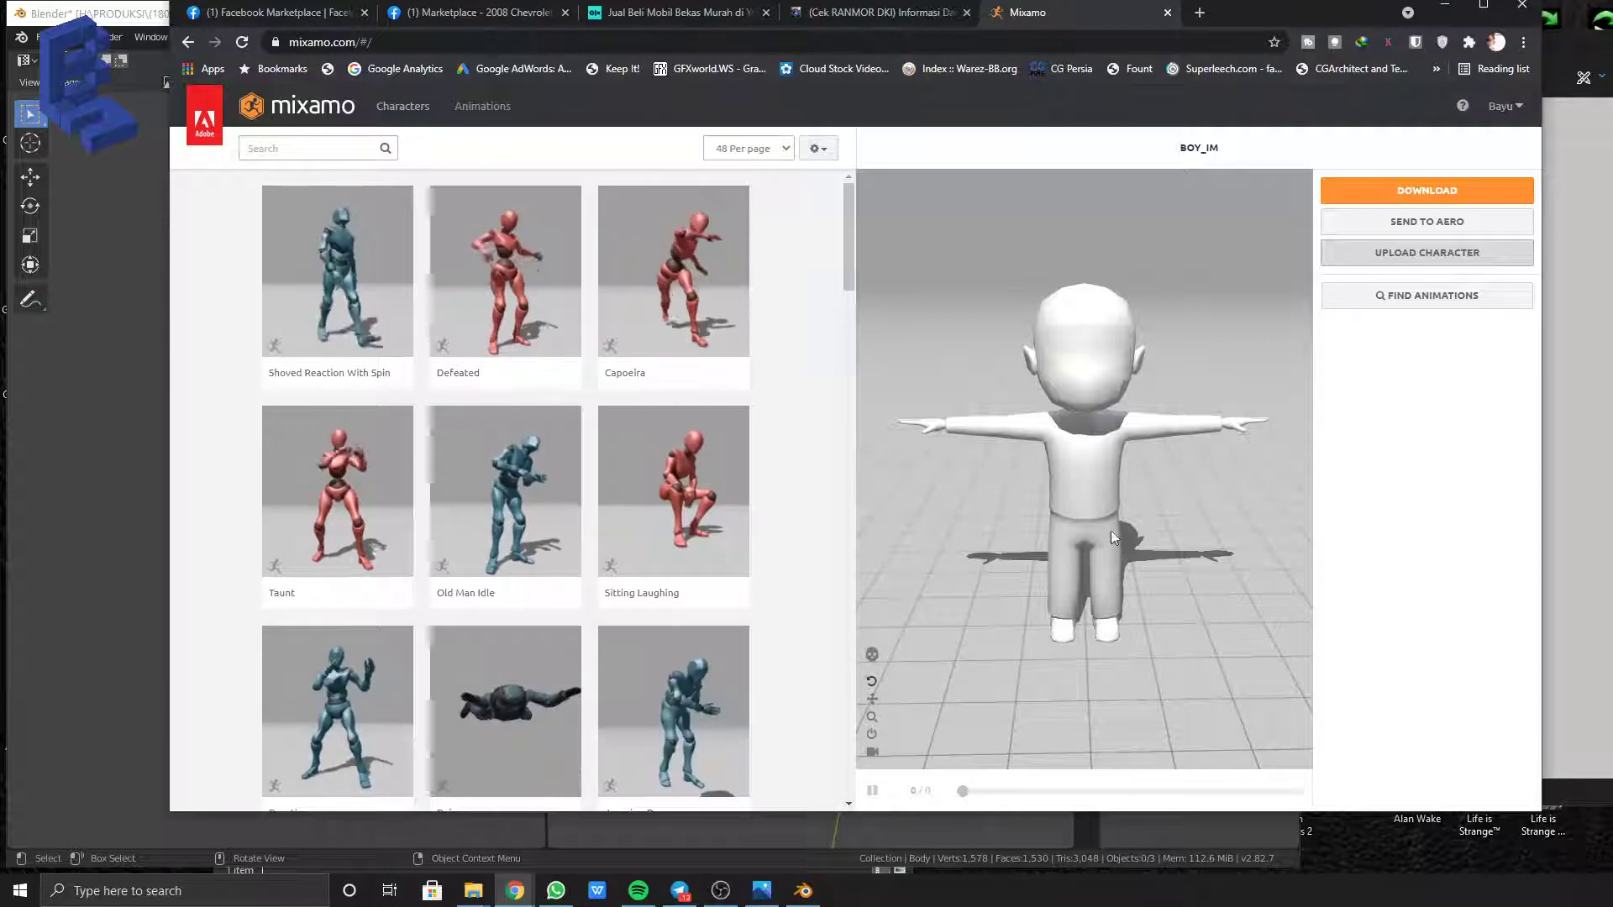
Apply the Taunt animation to the rigged boy character to test the rig
mouse_move(1189, 522)
mouse_down()
mouse_move(1049, 518)
mouse_move(1195, 517)
mouse_up()
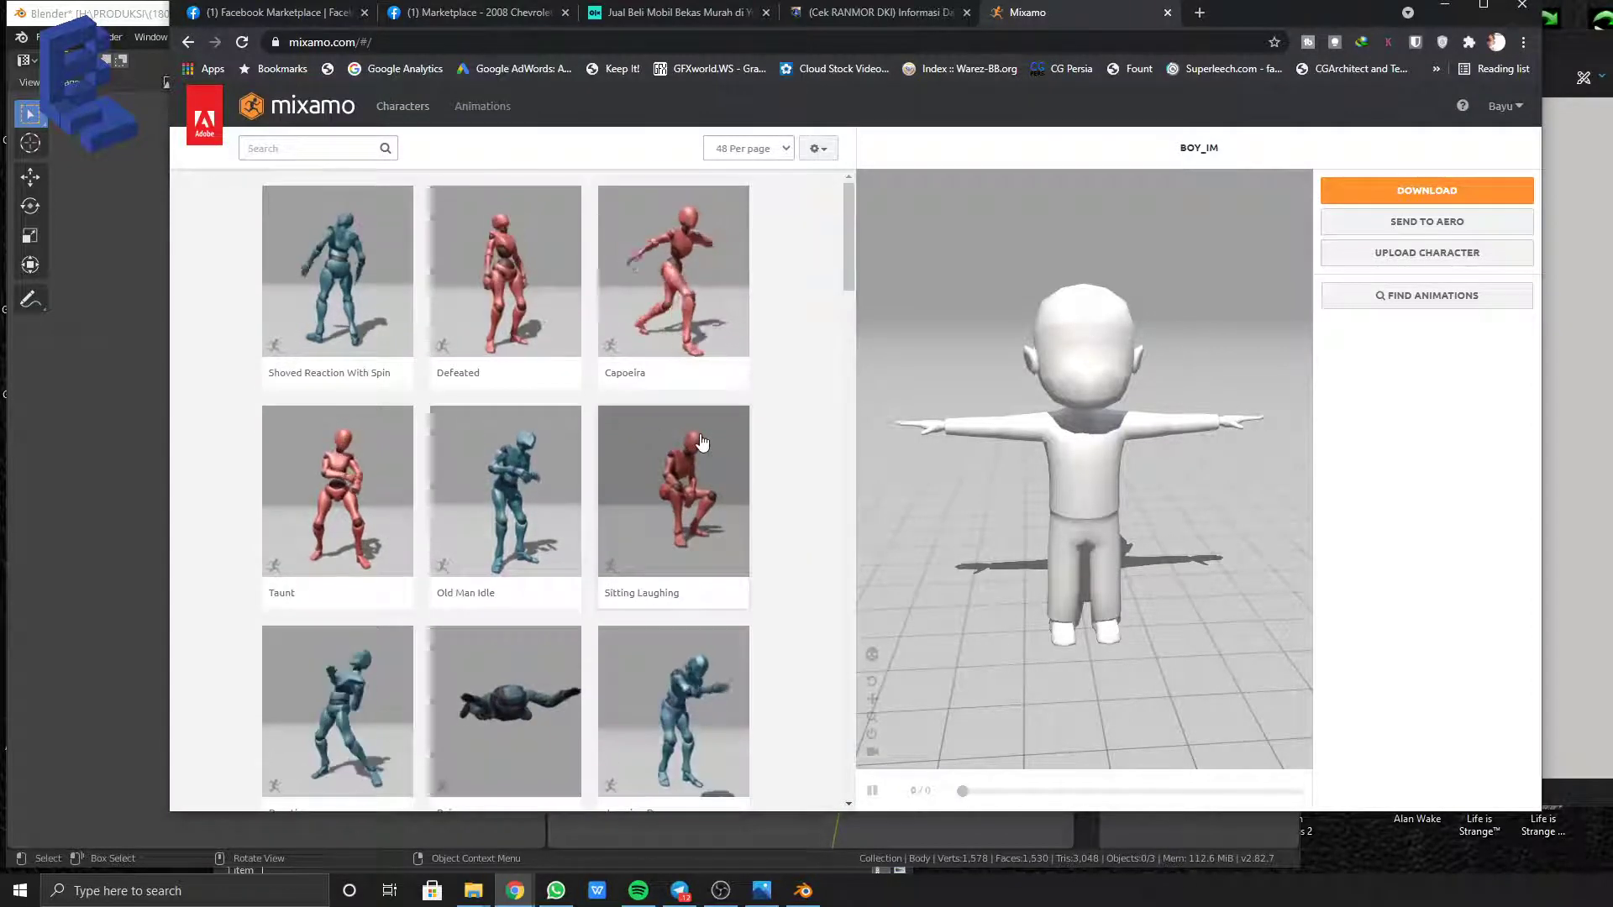
scroll(702, 441, down, 1)
scroll(533, 426, up, 1)
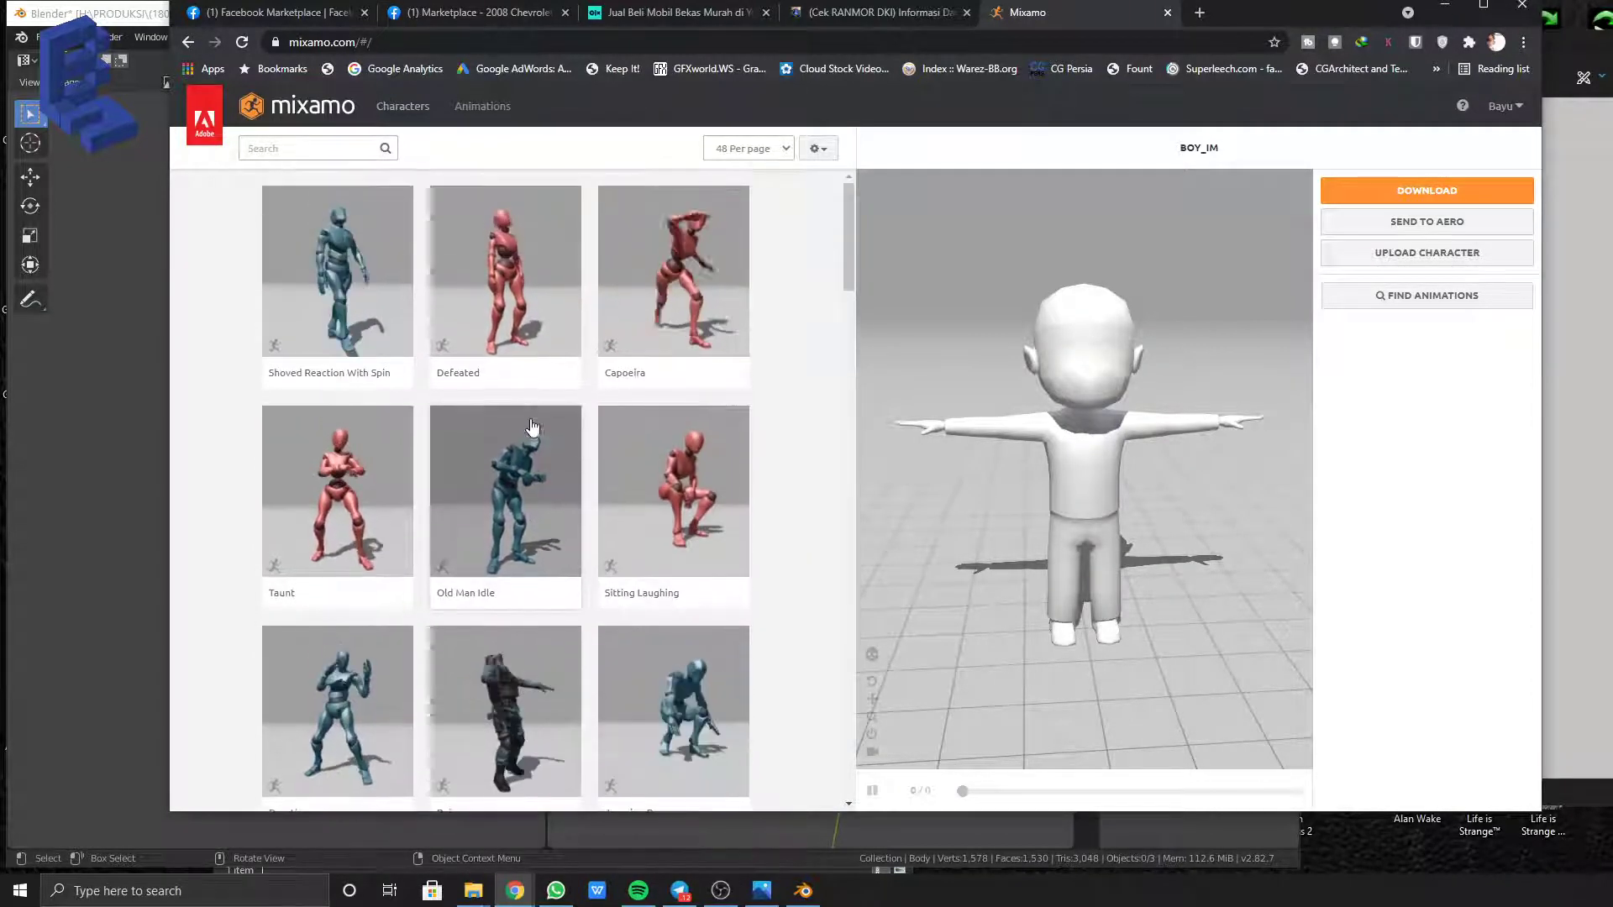
click(357, 488)
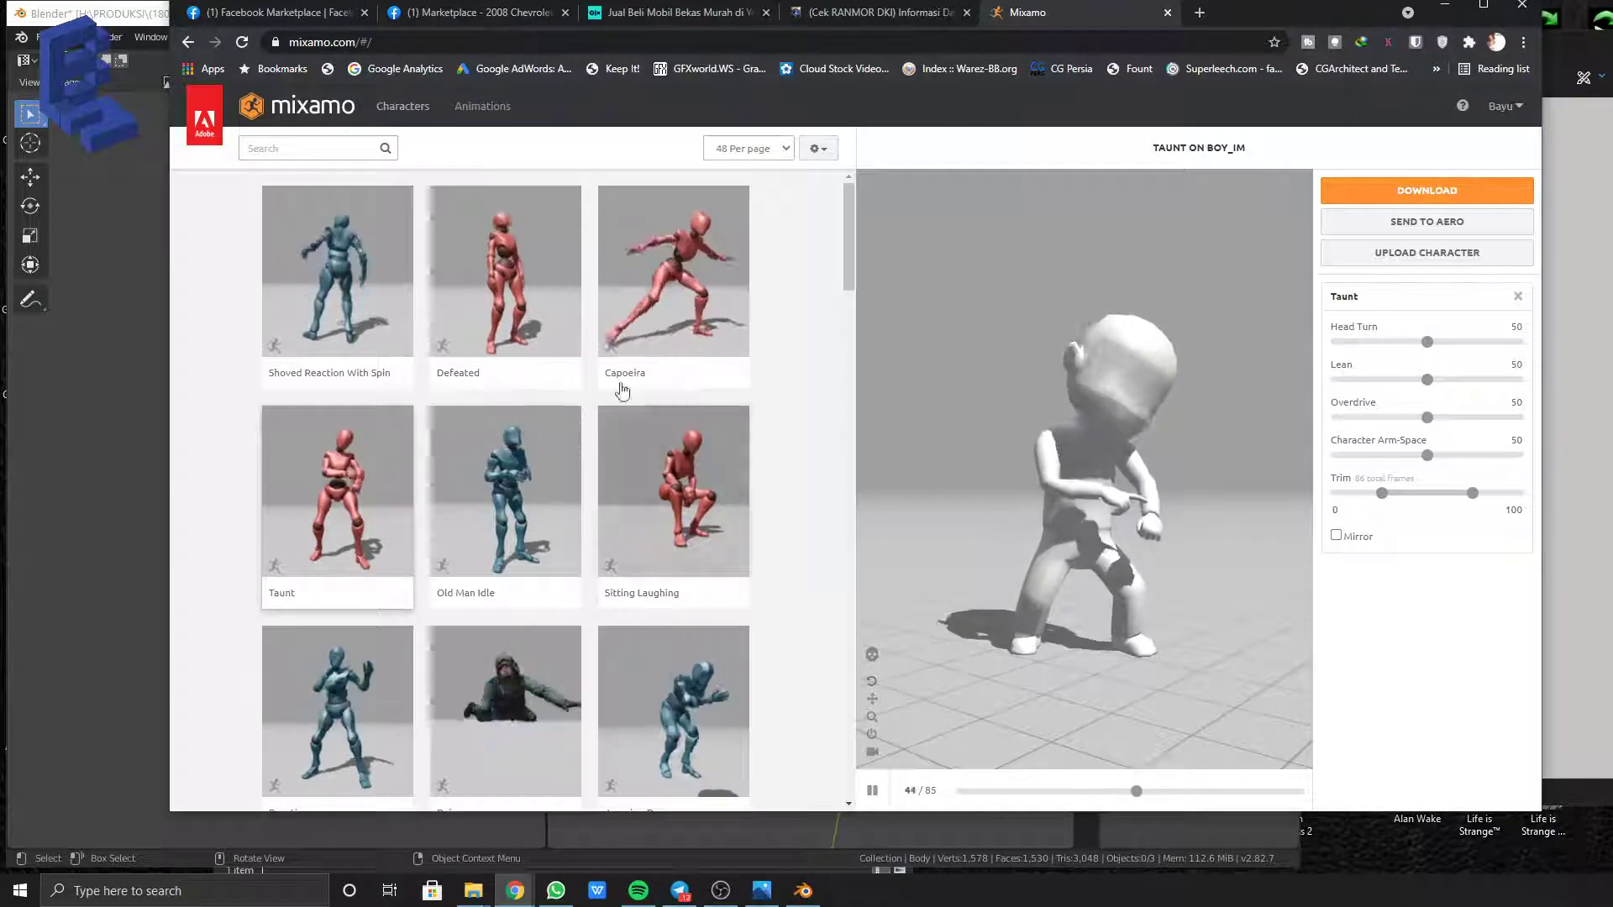
Browse further through the animation library and apply the Angry animation to the boy
scroll(601, 497, down, 3)
scroll(609, 521, down, 11)
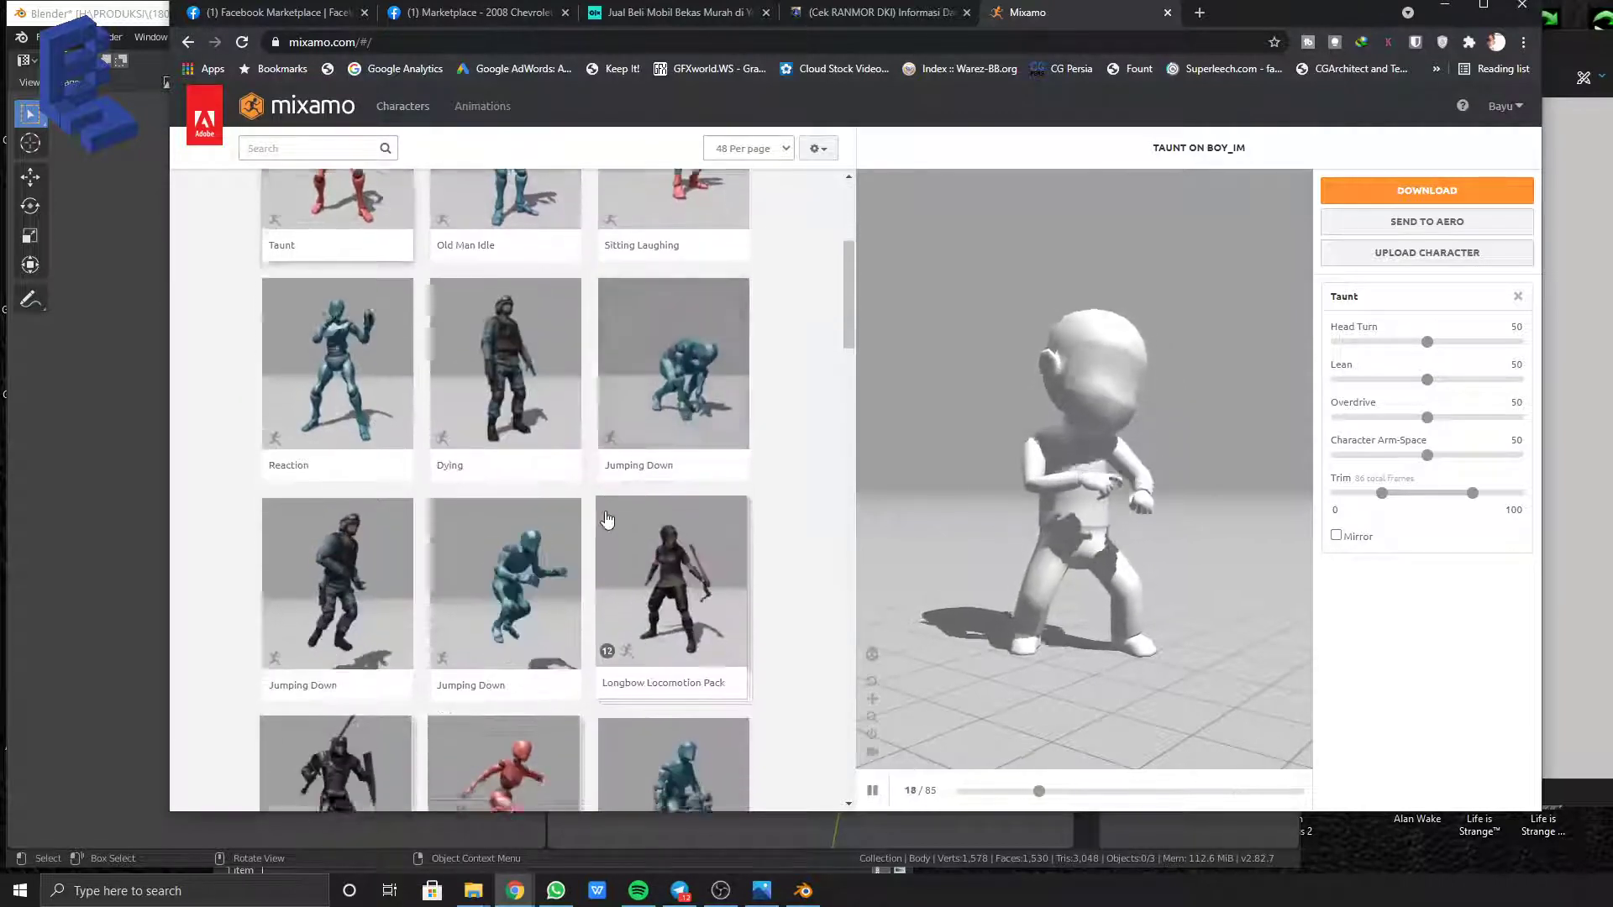
scroll(673, 622, up, 5)
scroll(675, 611, up, 4)
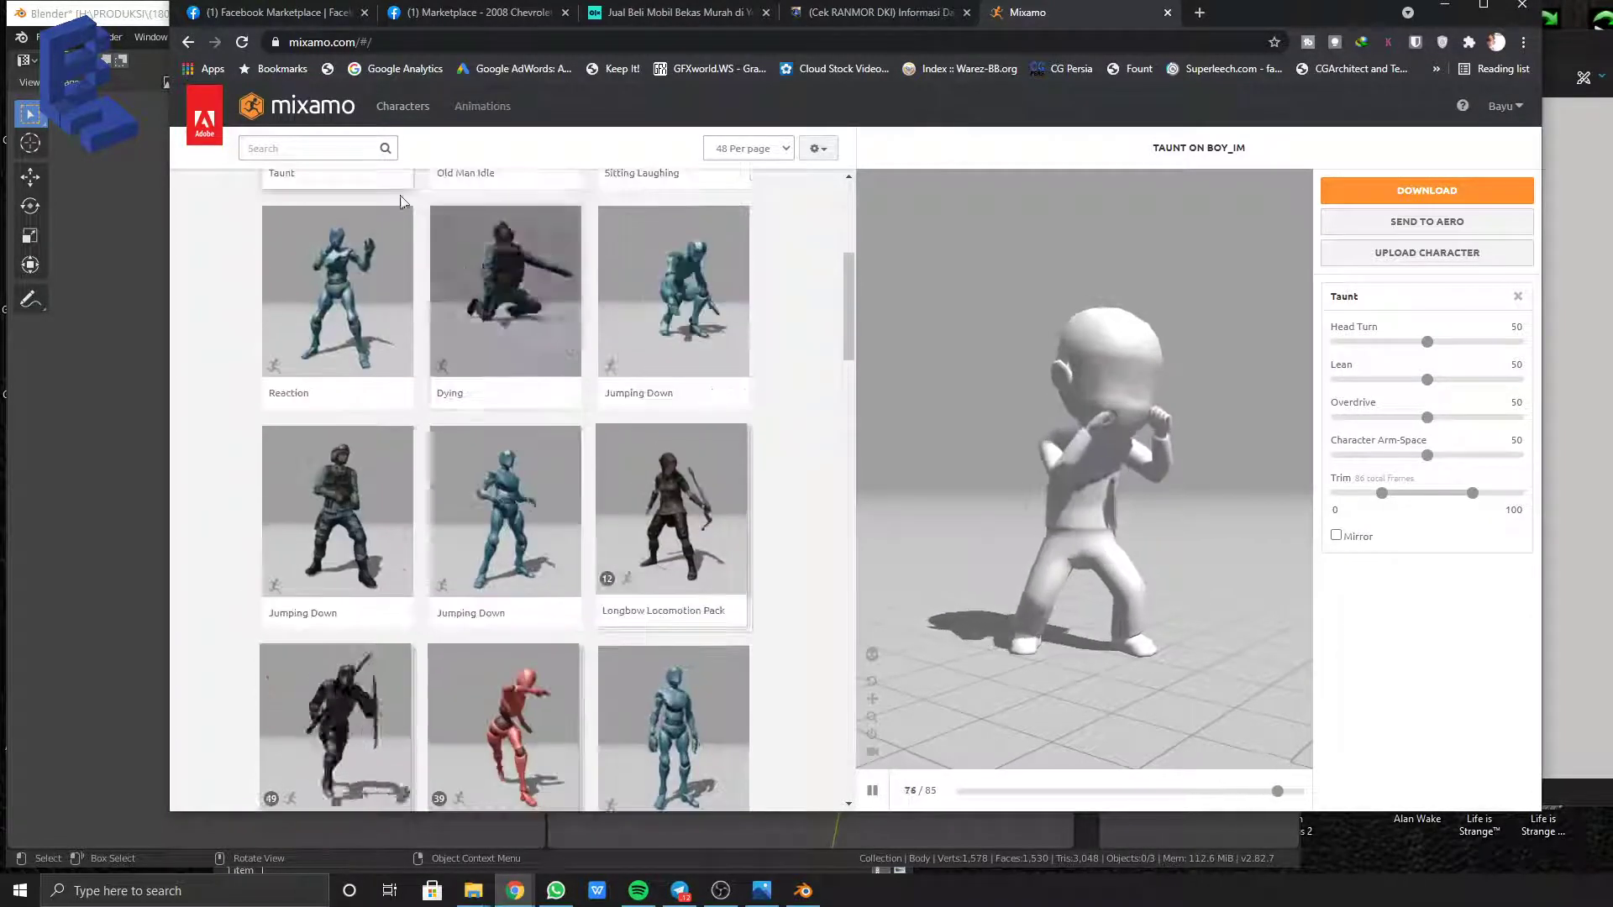
scroll(674, 611, up, 3)
click(351, 147)
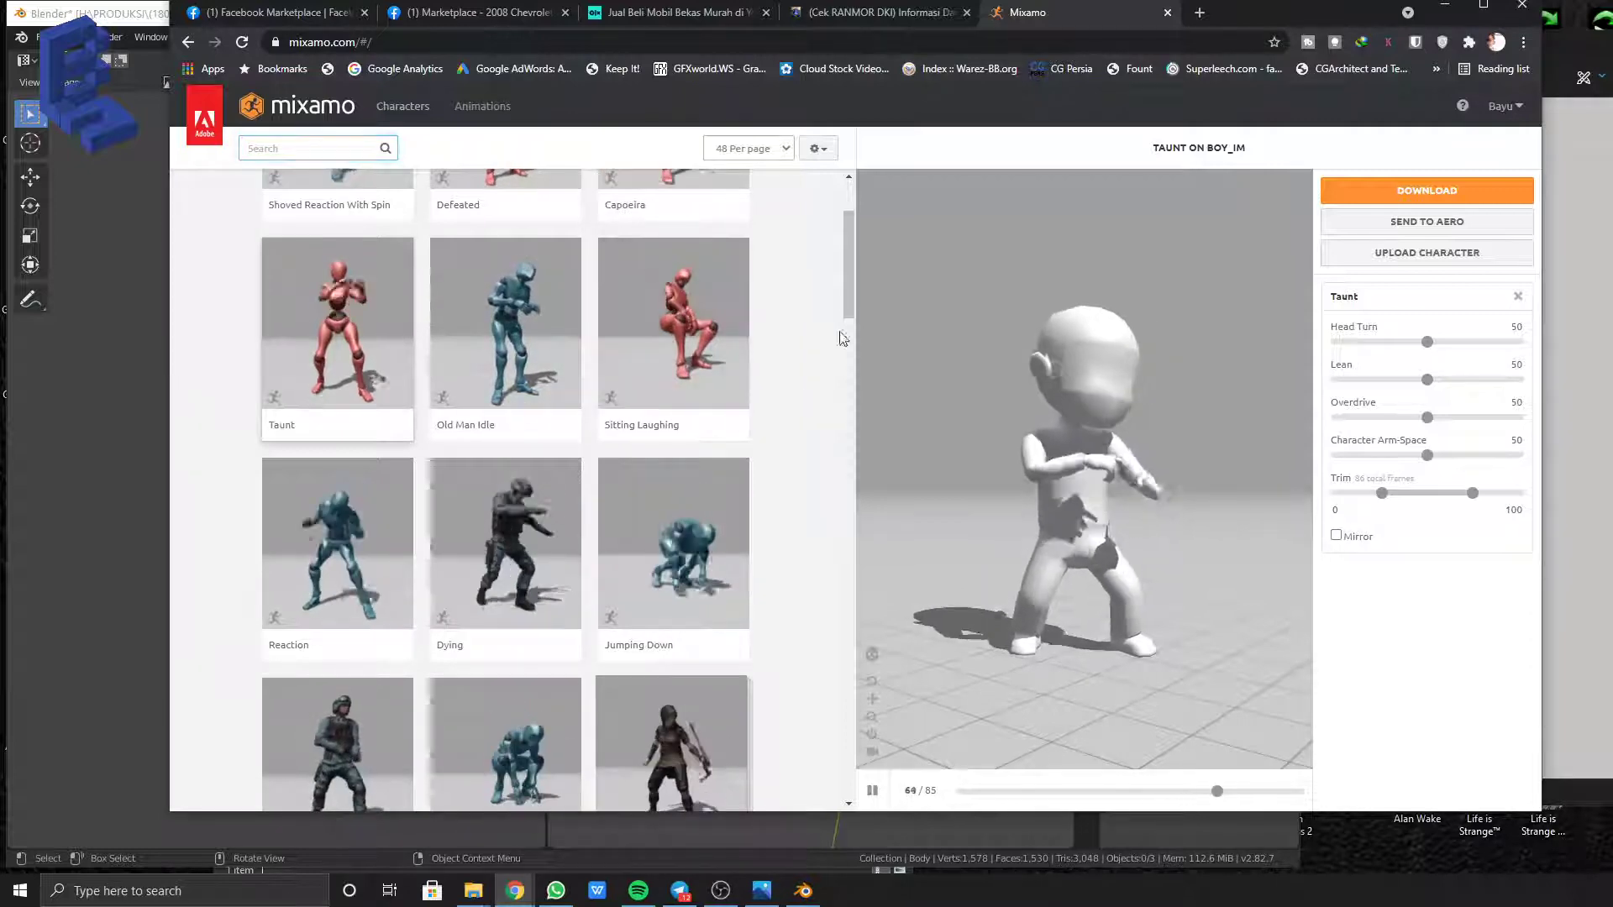
drag(850, 281, 873, 735)
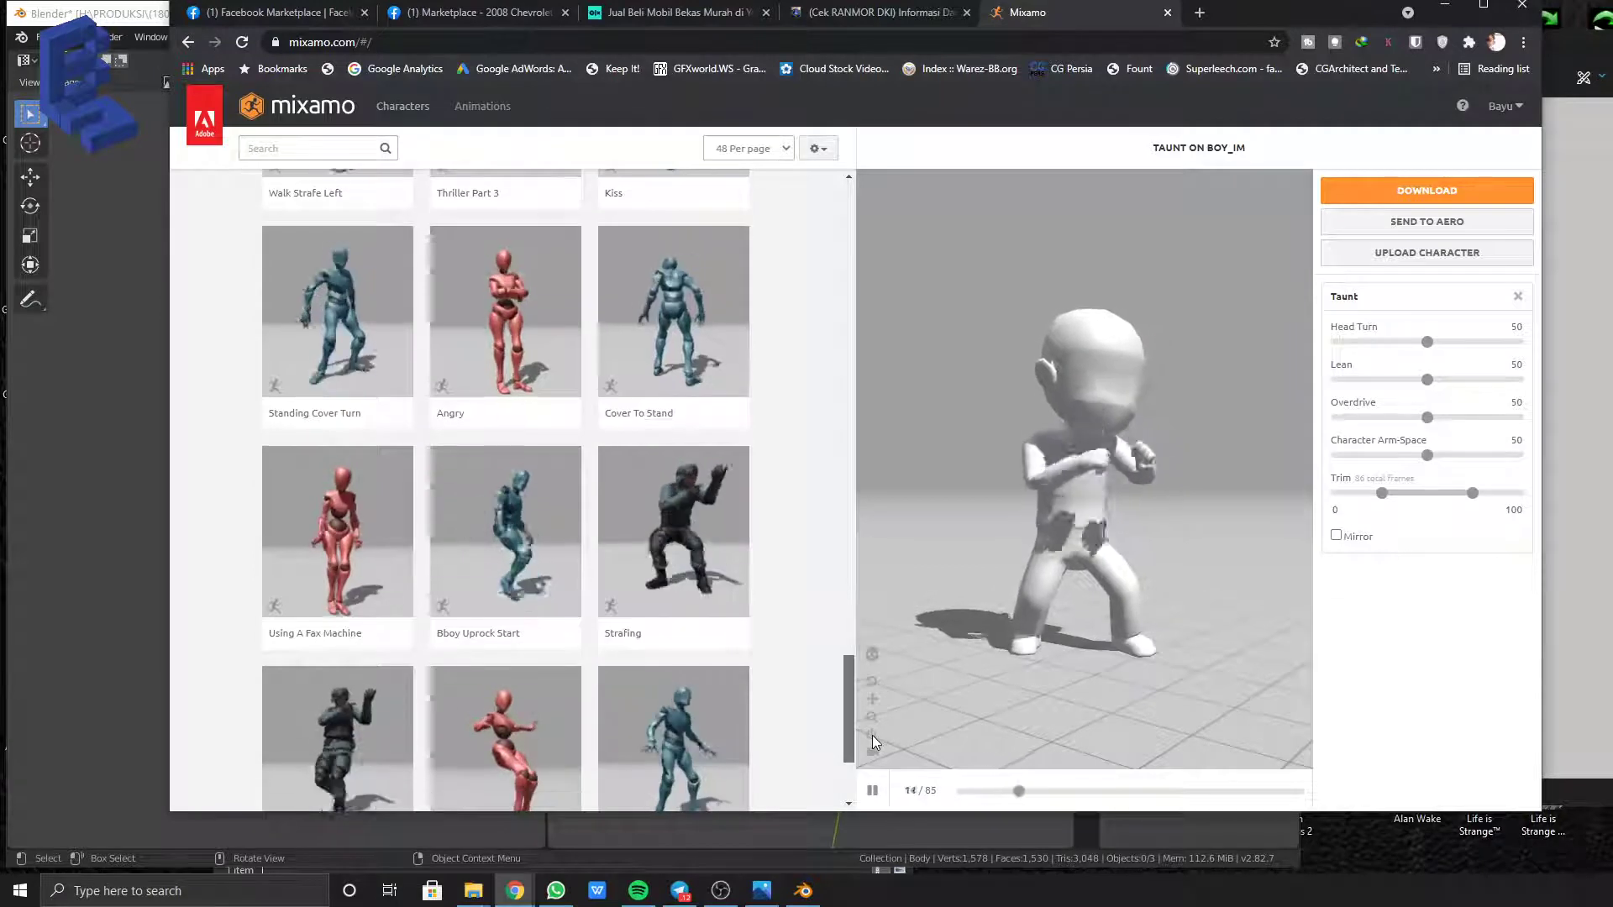
click(502, 304)
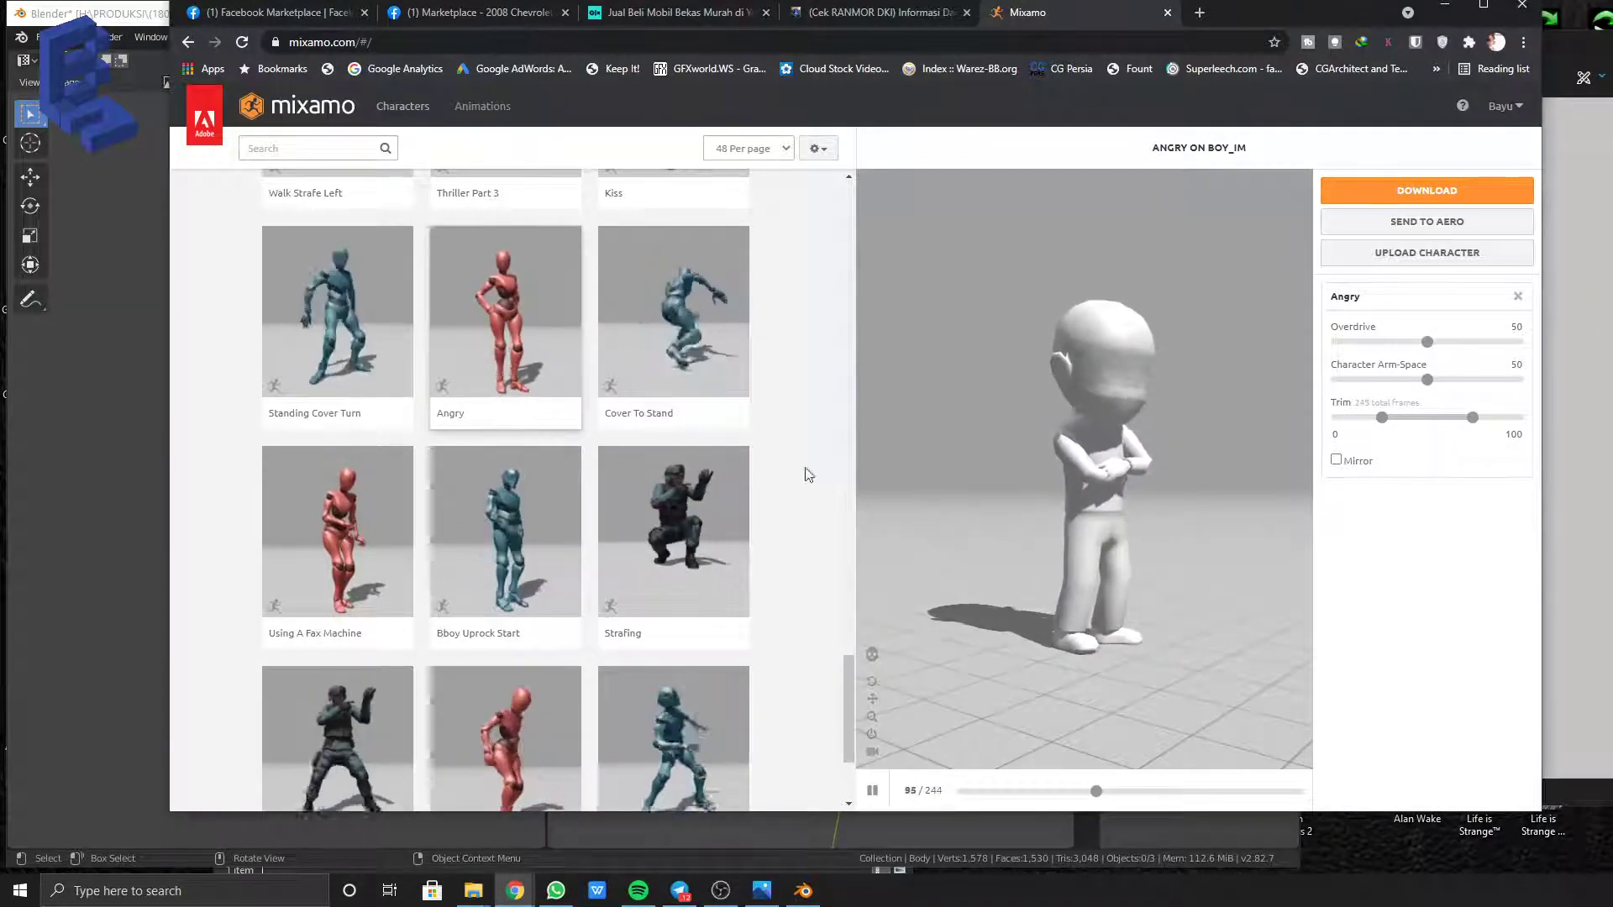
Show the Animations library and apply Rumba Dancing to the boy character
drag(847, 669, 879, 179)
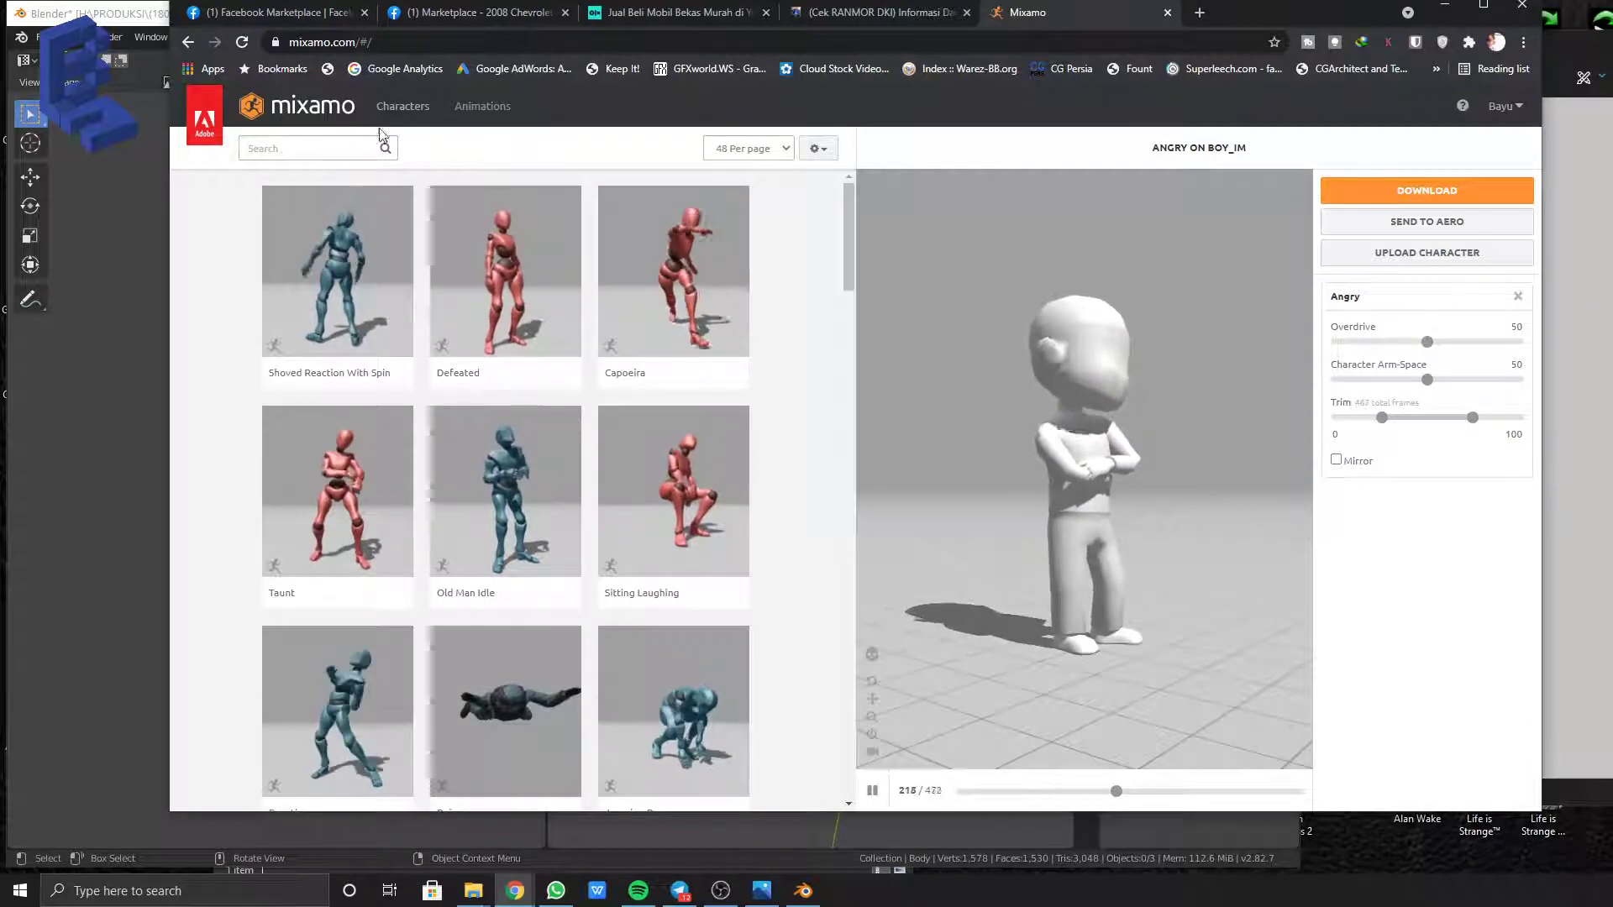
click(486, 118)
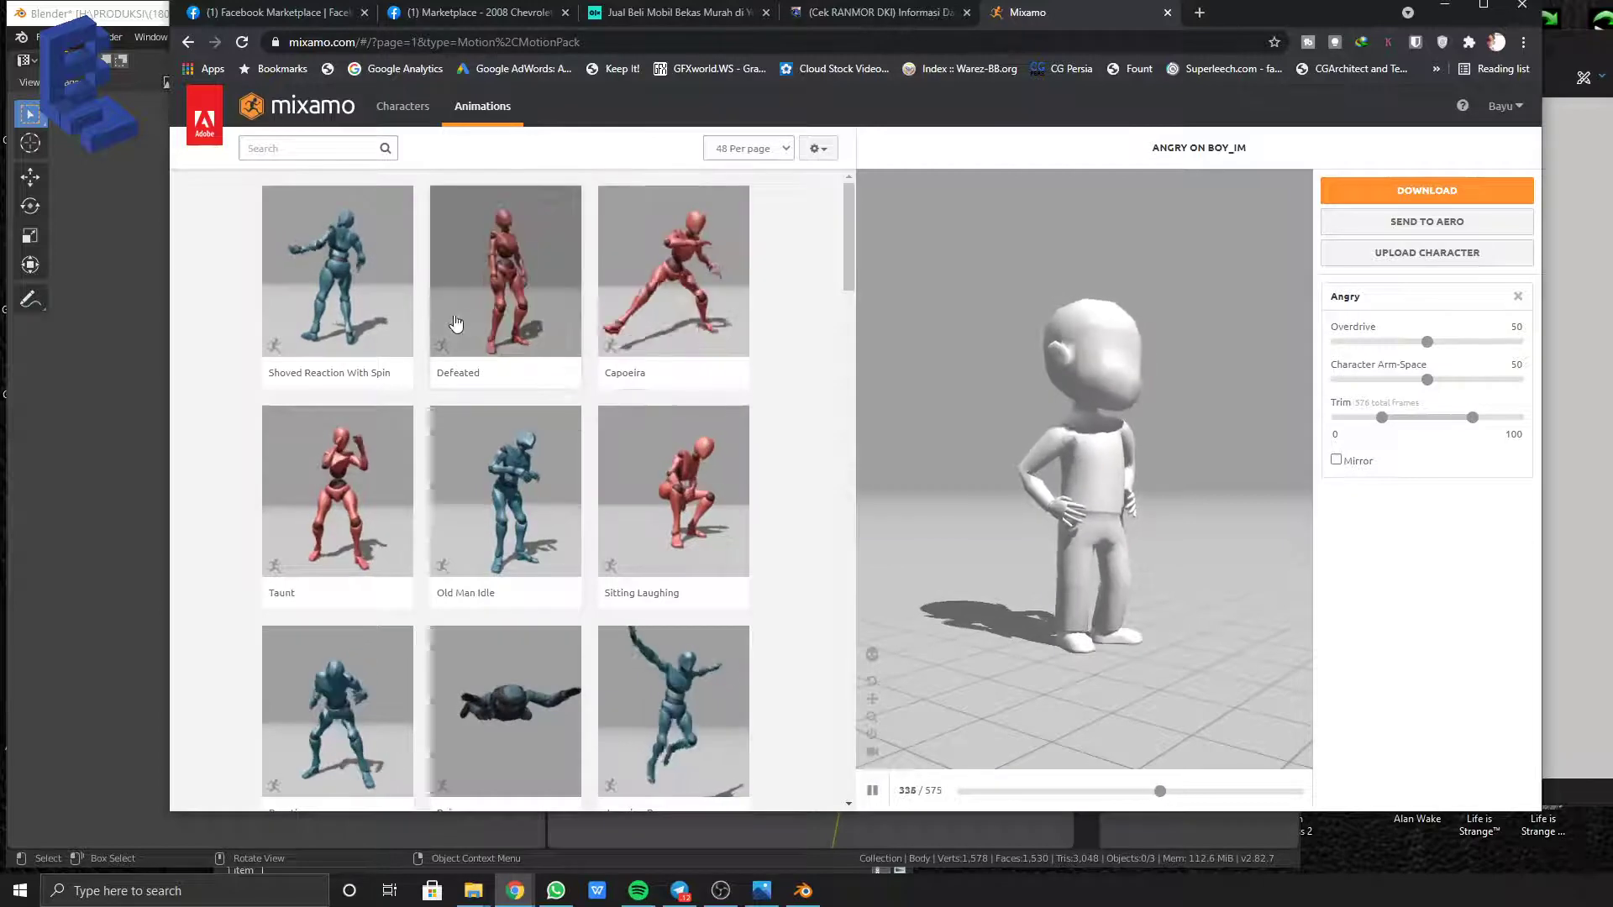
scroll(845, 370, down, 10)
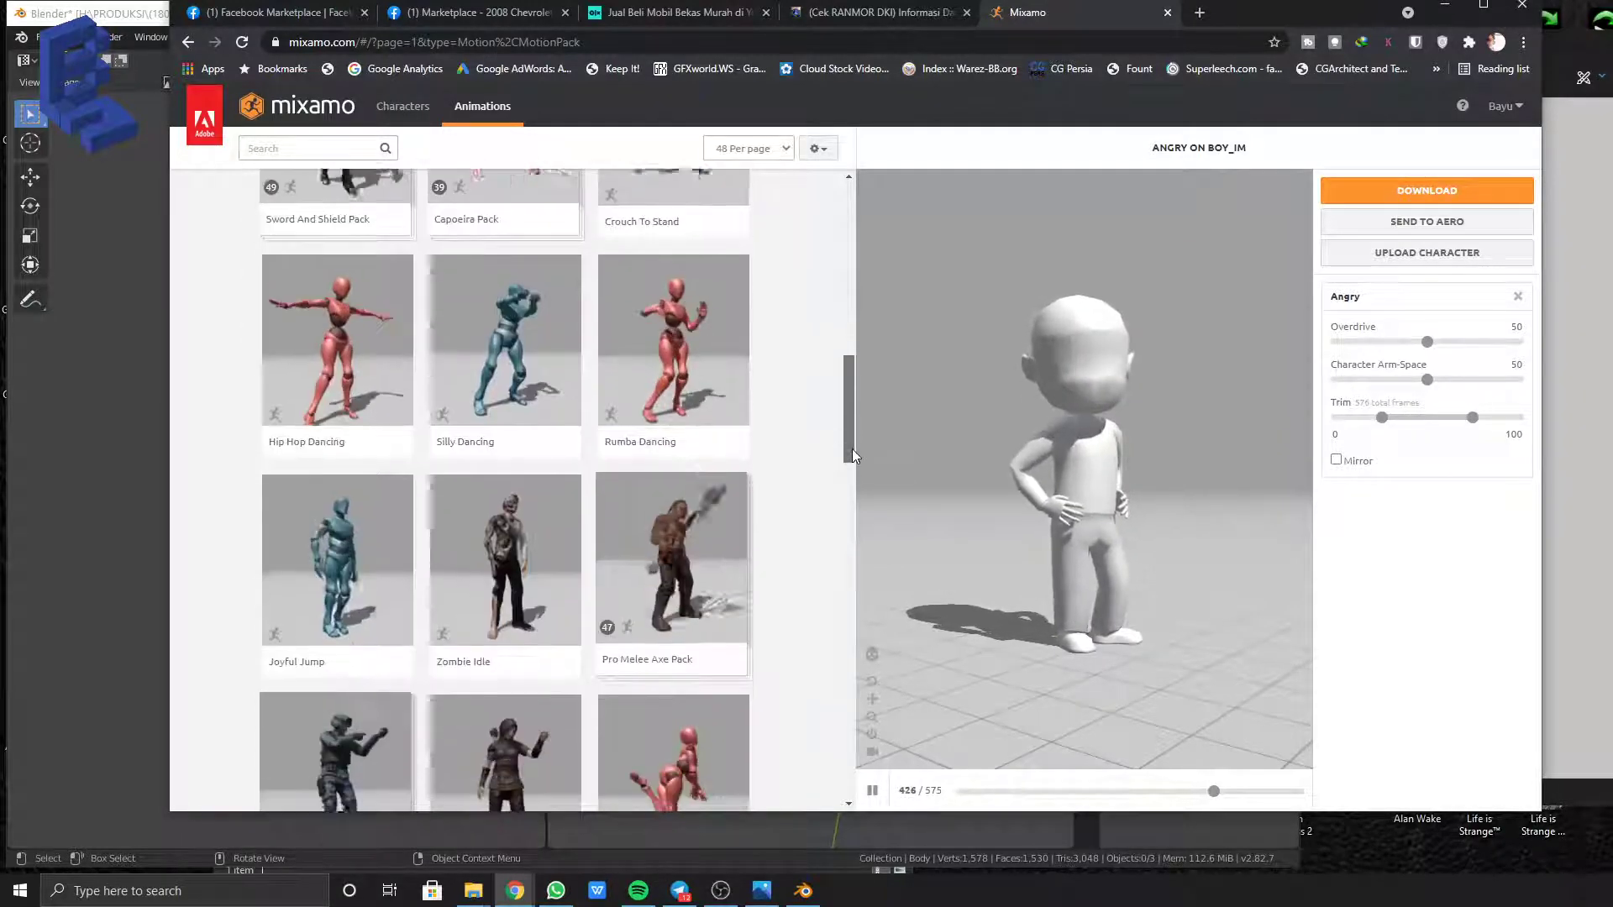
click(673, 353)
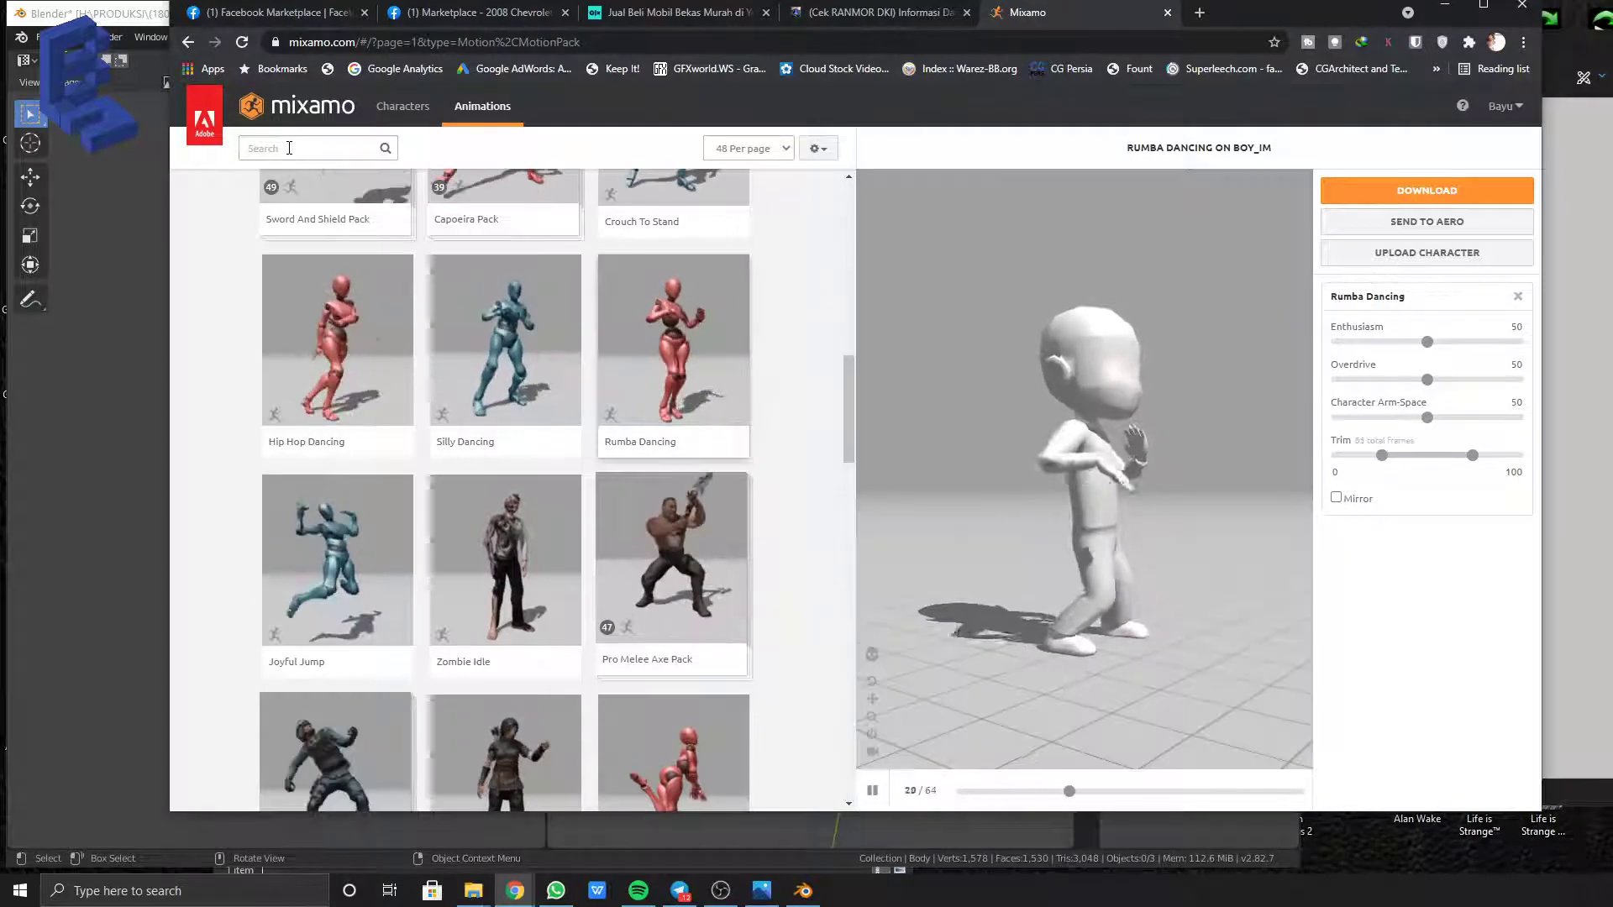
Search the animation library for "talk"
click(287, 148)
text(talk)
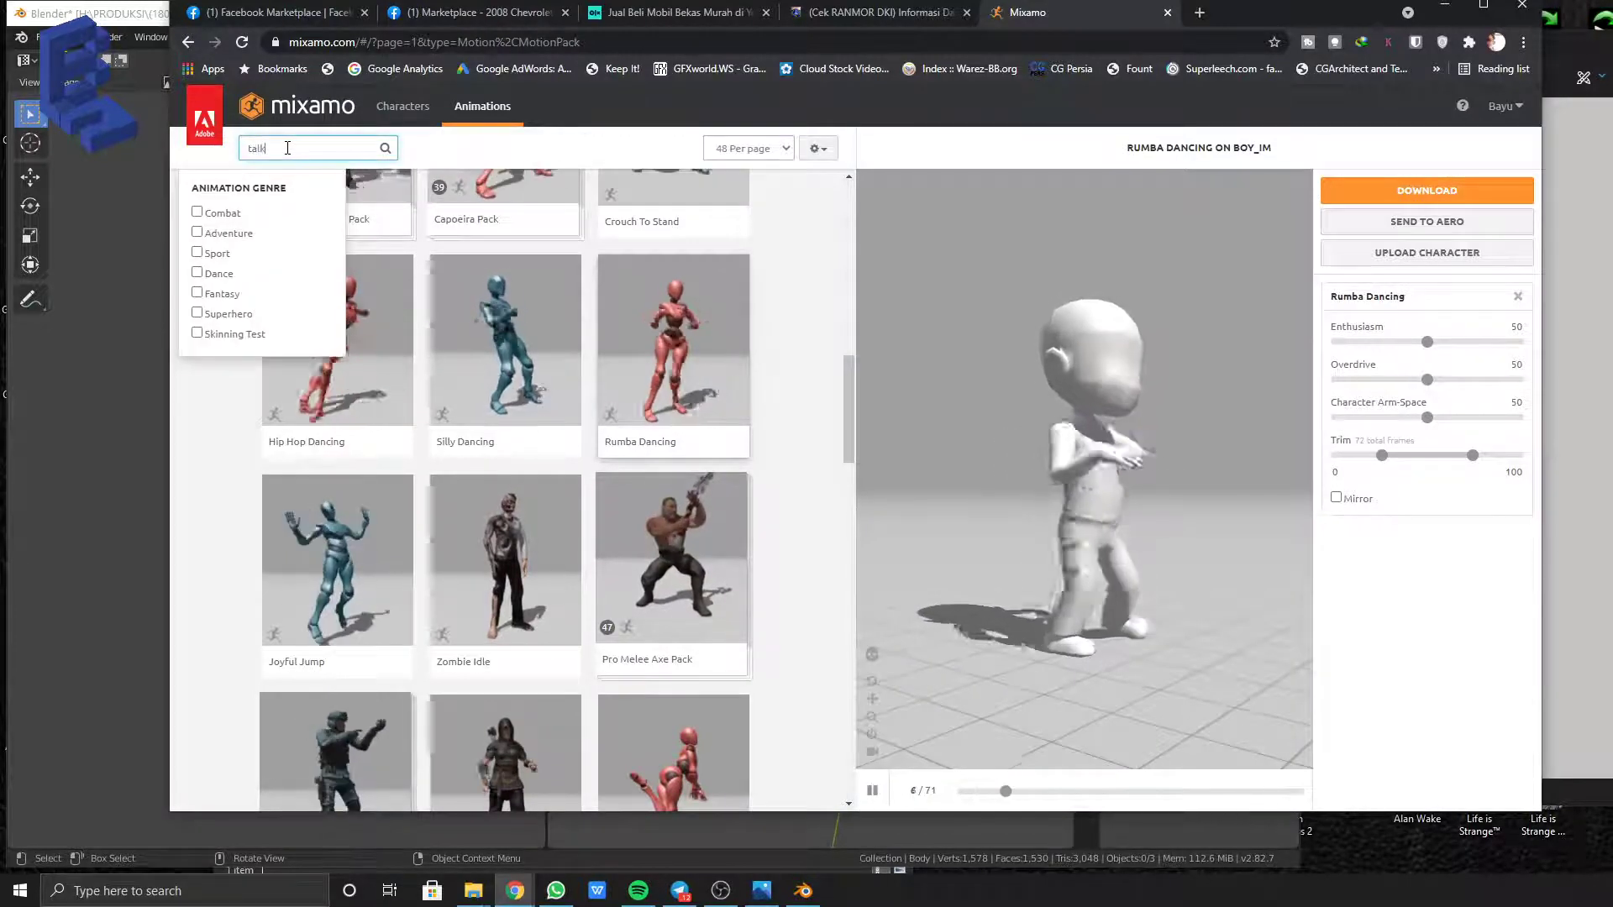
key(Return)
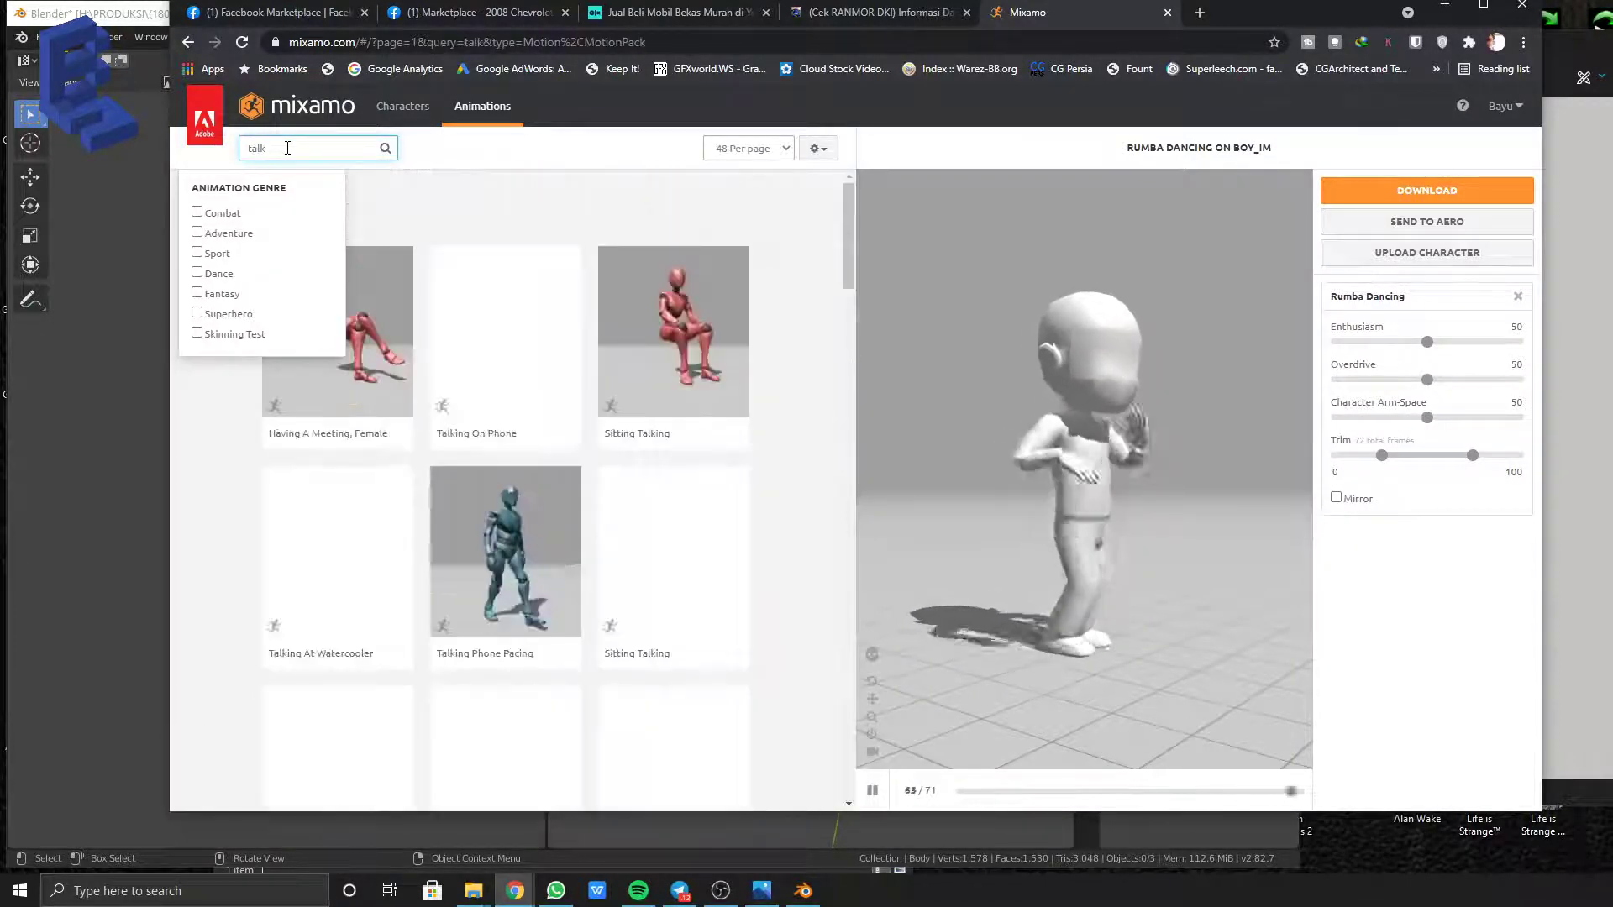
Apply the Talking On Phone animation to the boy, inspect it from the front and set Character Arm-Space to 70
click(528, 371)
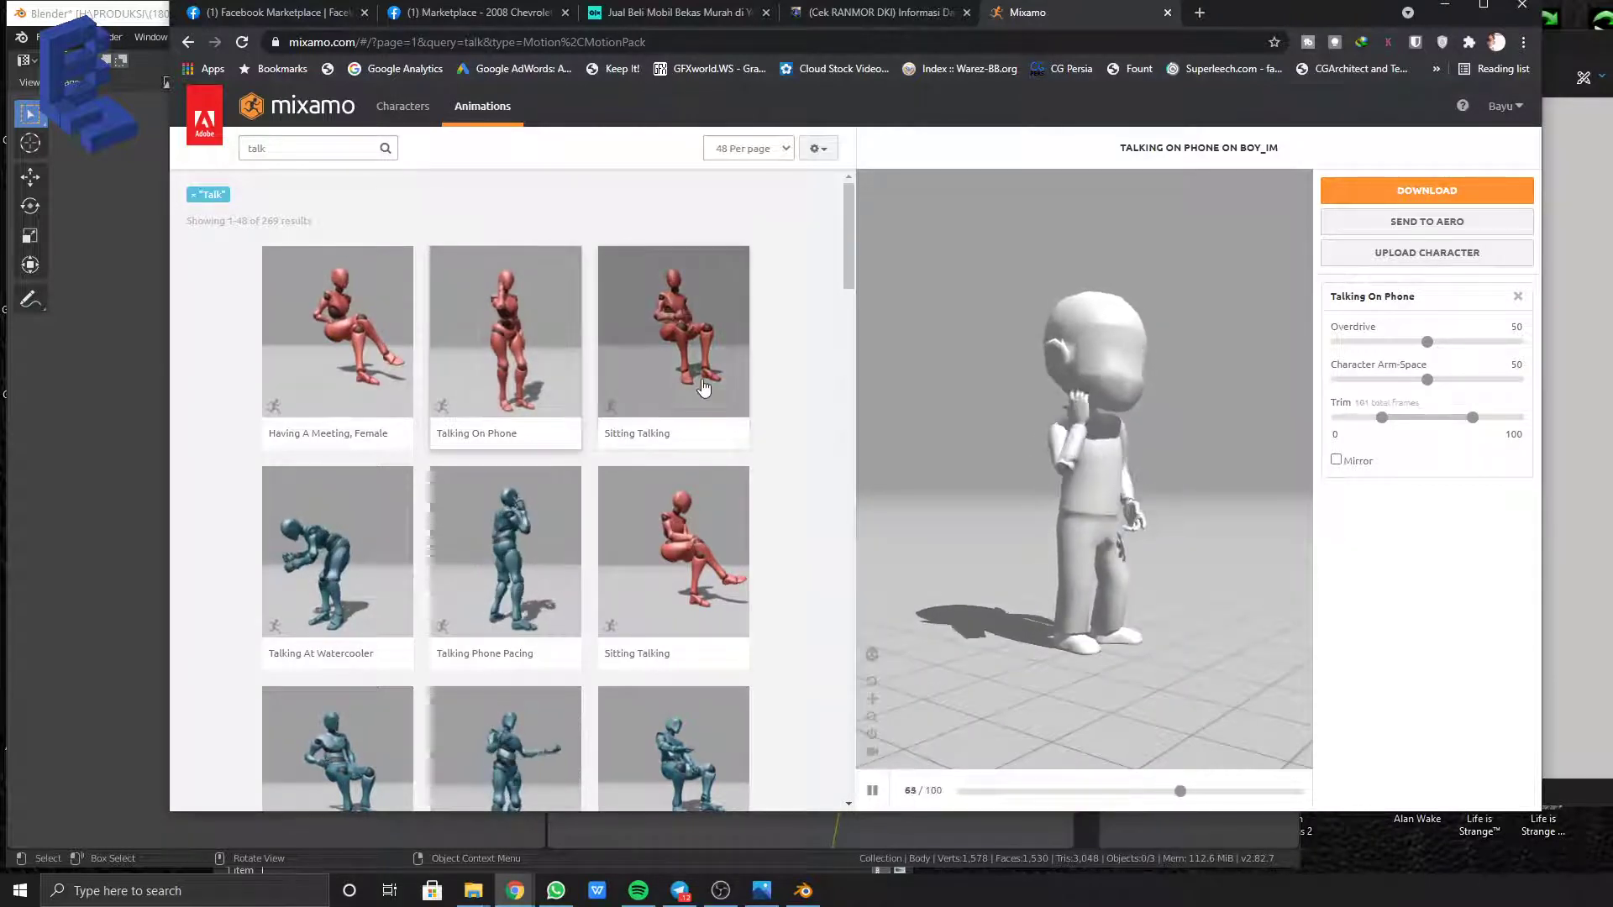
drag(1277, 472, 1162, 432)
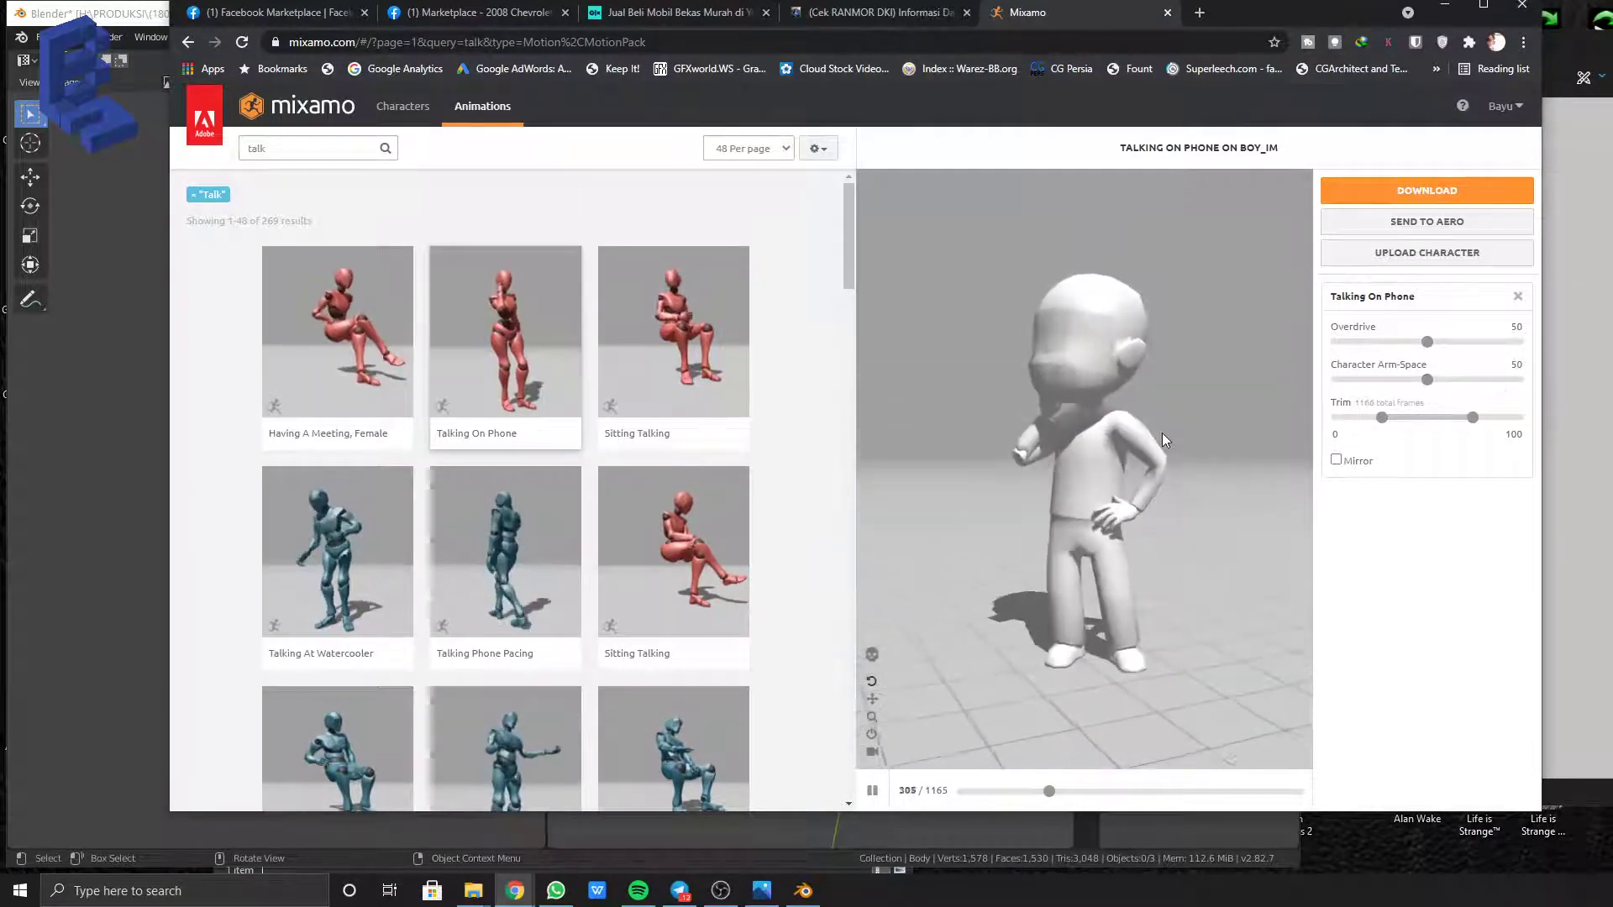
drag(1428, 380, 1460, 385)
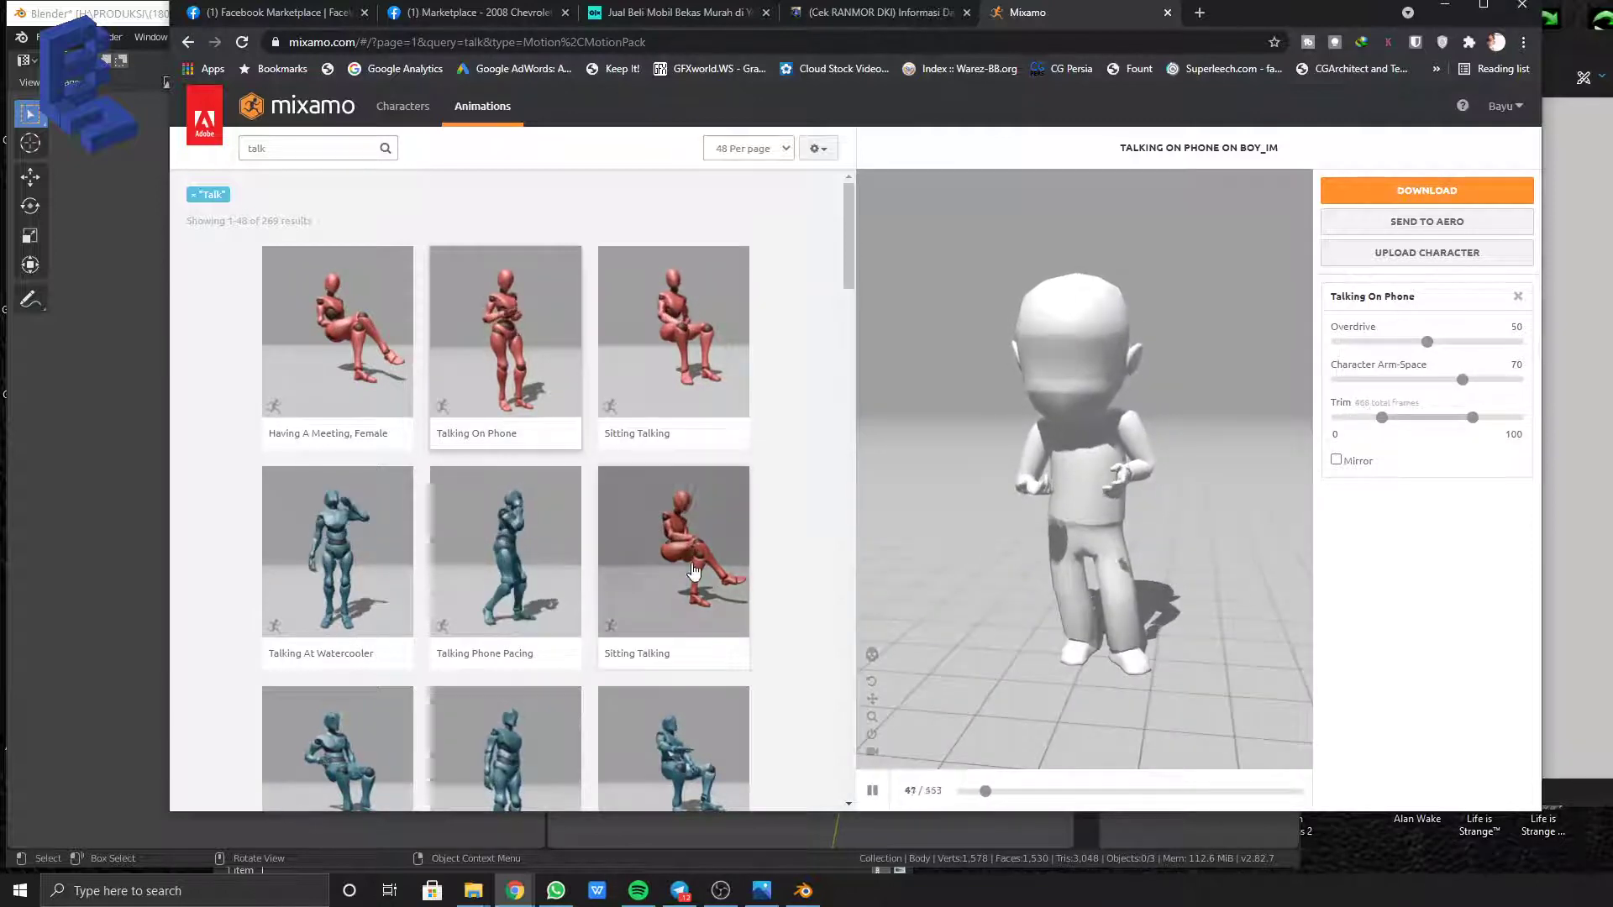
Apply the standing Talking animation listed beside Having A Meeting, Male to the boy and check it from the side
scroll(562, 656, down, 4)
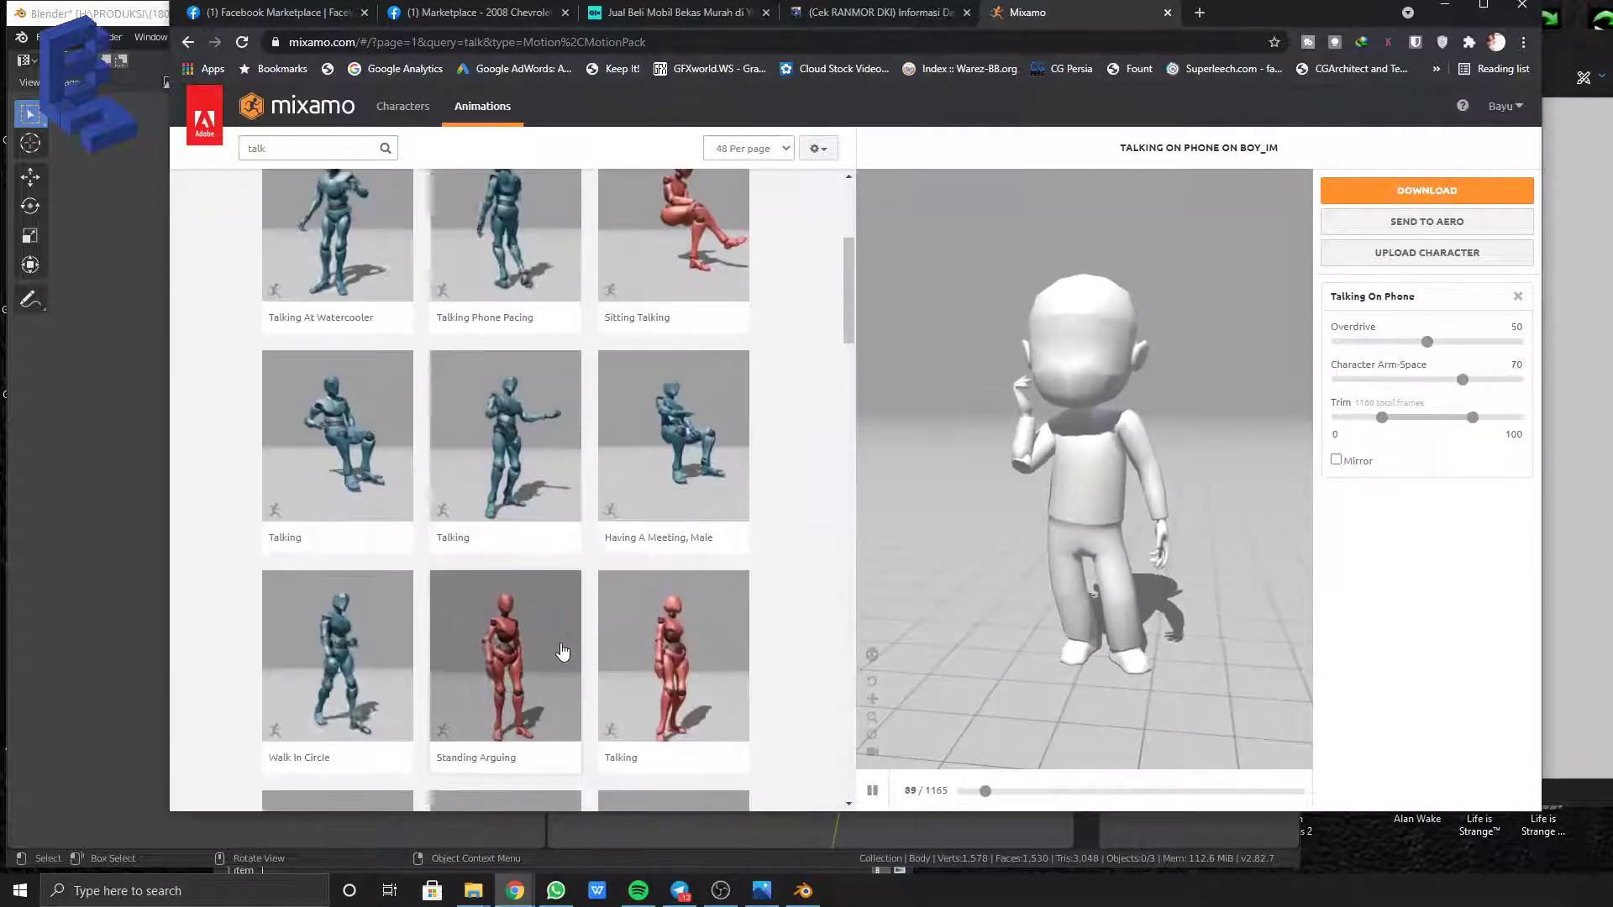
click(515, 461)
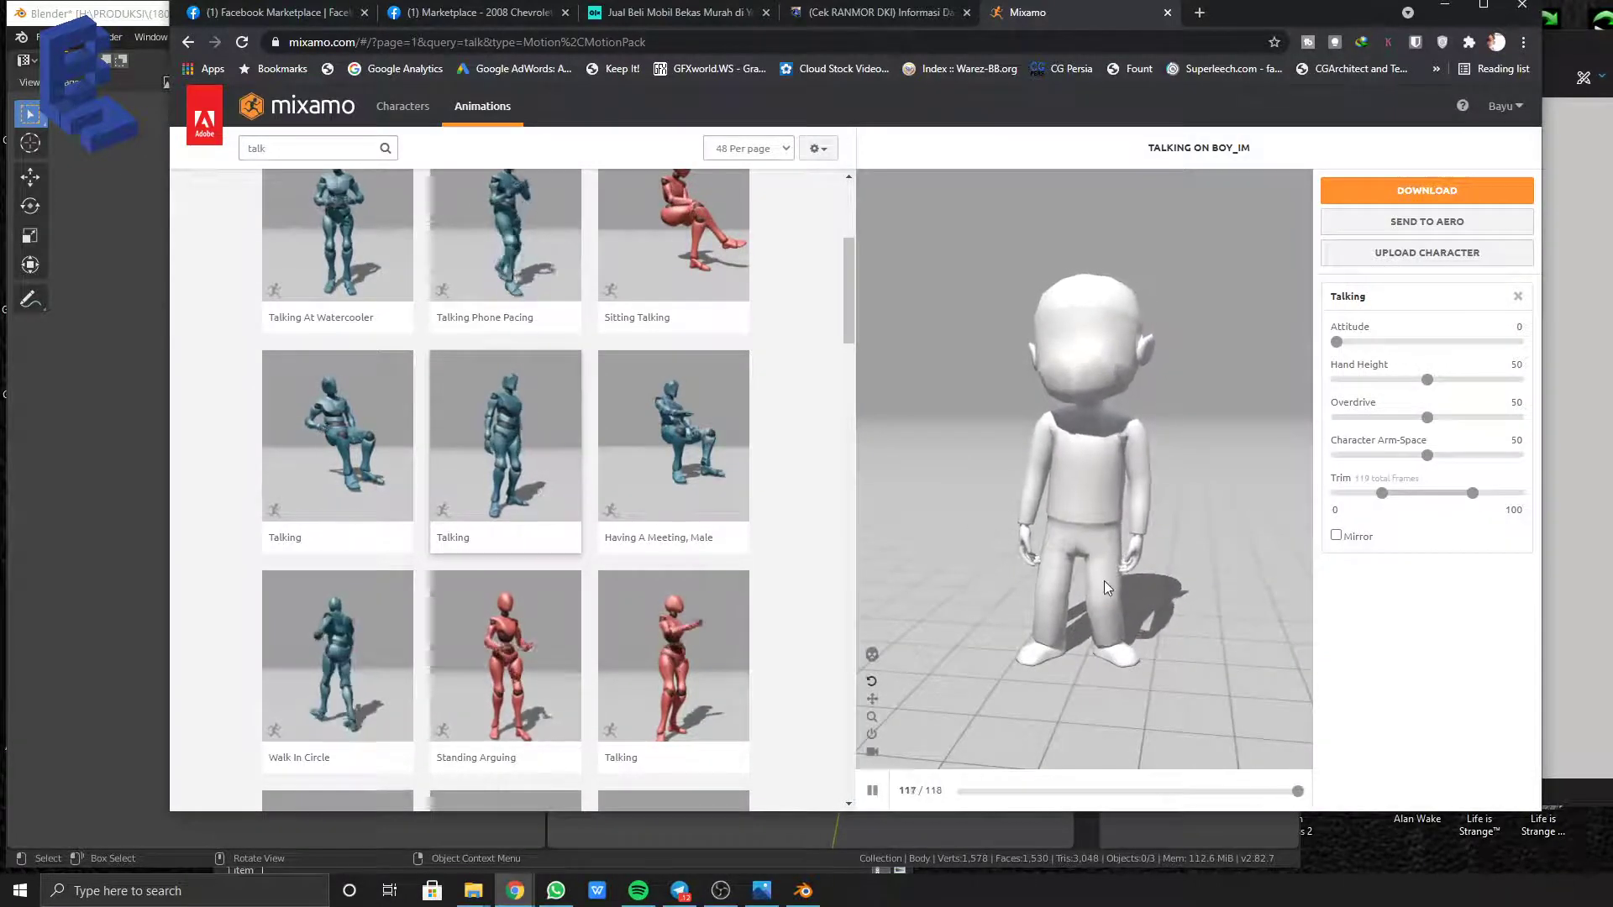
drag(1106, 584, 1183, 574)
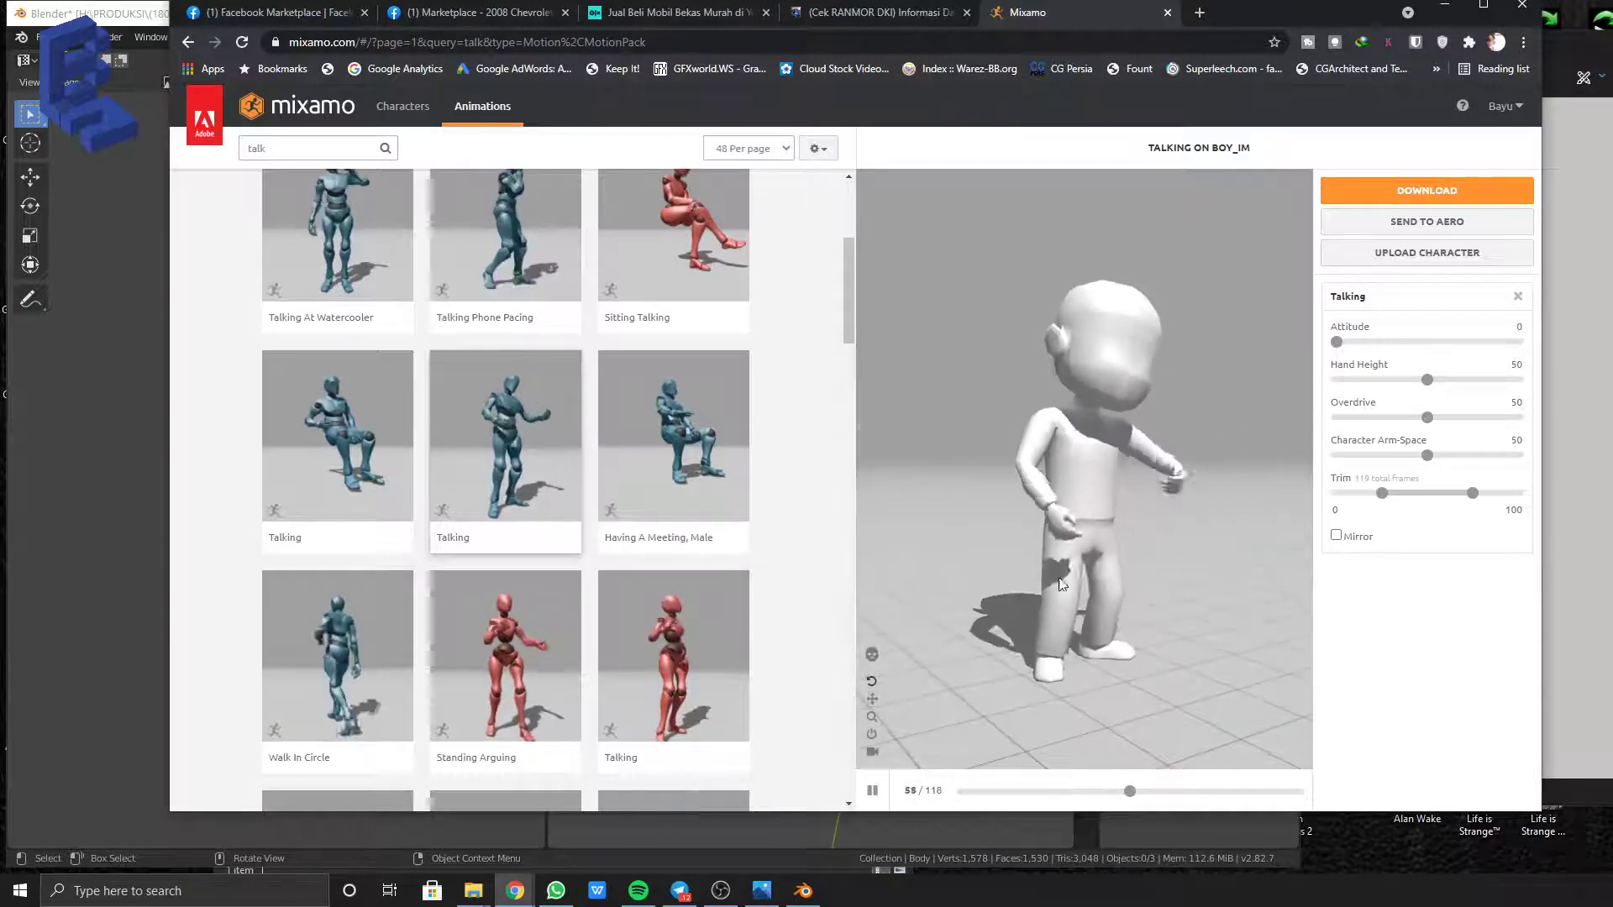
scroll(701, 576, down, 1)
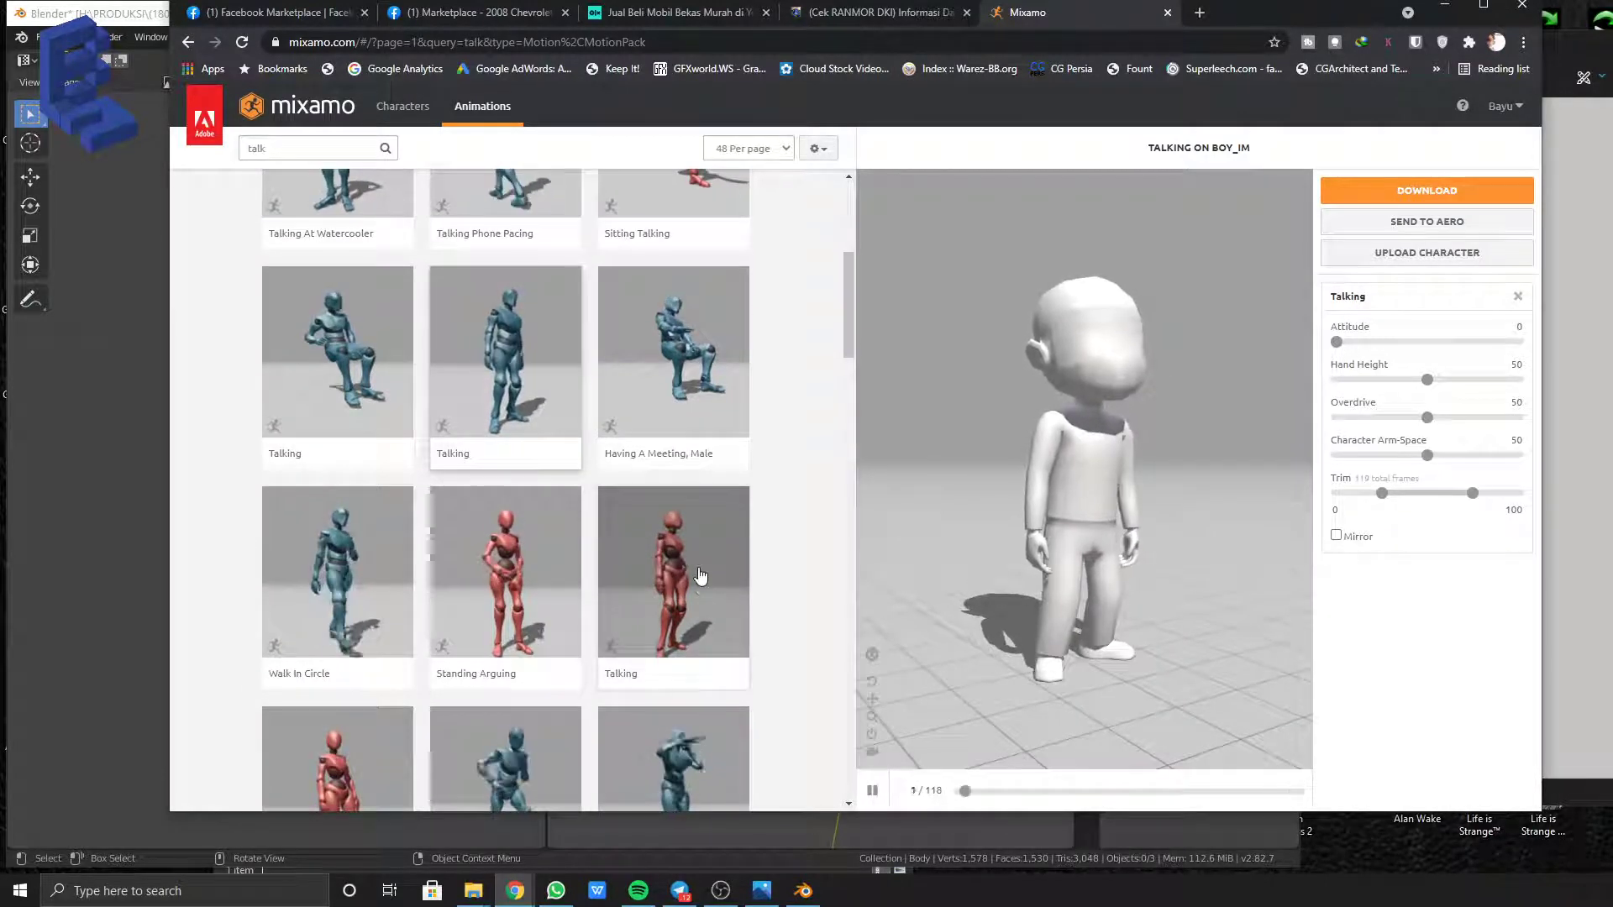
Apply the Talking animation beside Standing Arguing to the boy and download it as FBX Binary with skin at 30 frames per second
click(733, 568)
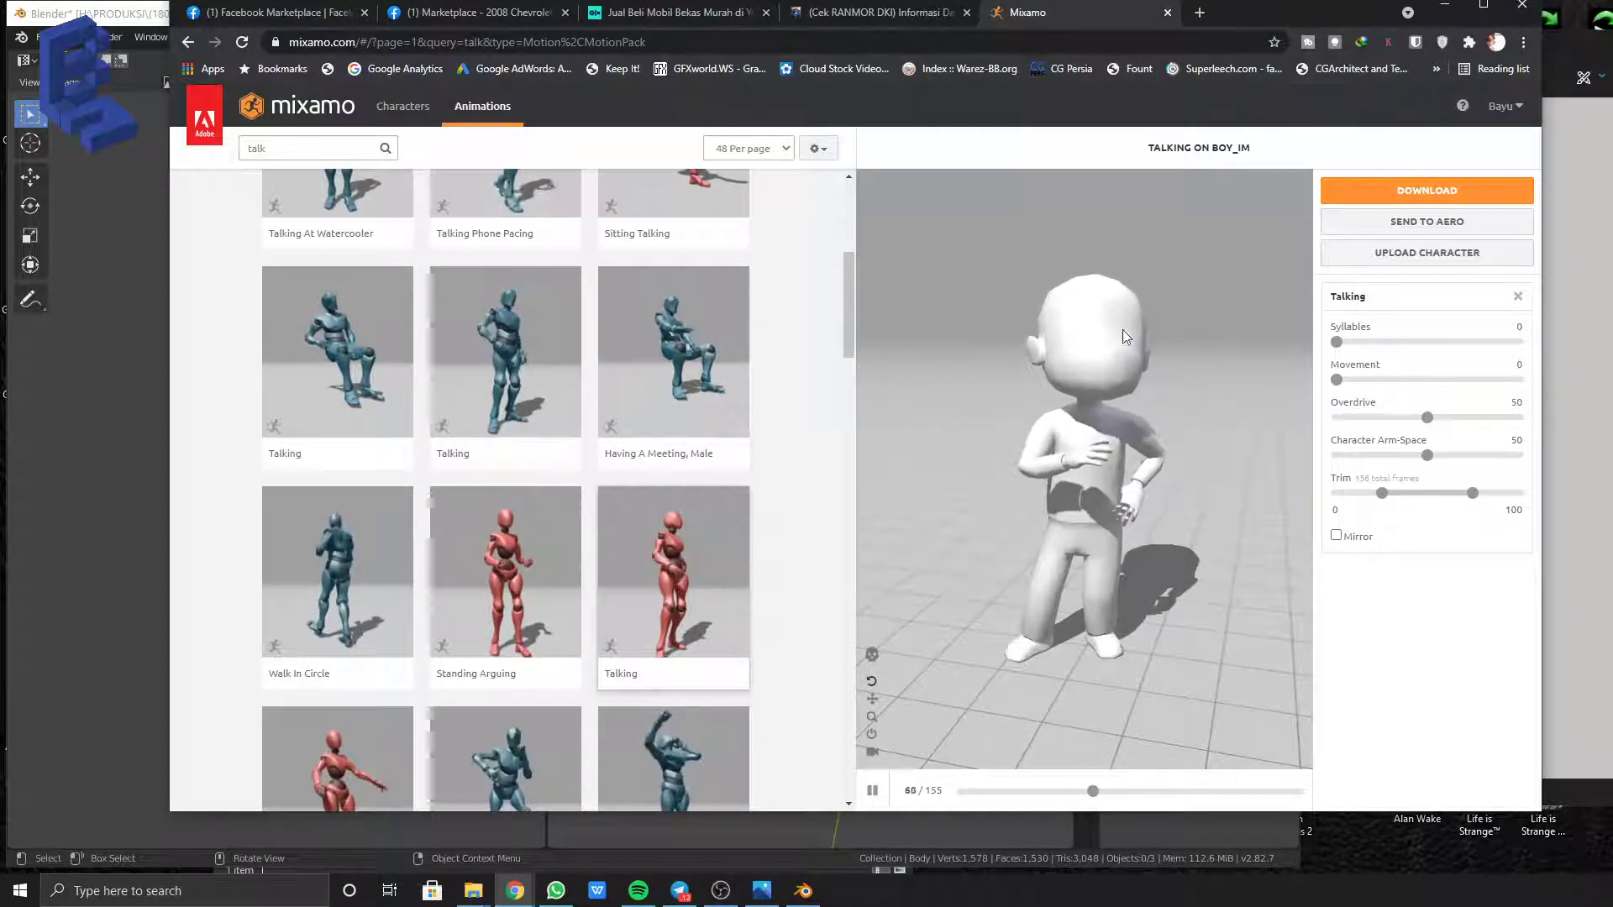
click(1427, 190)
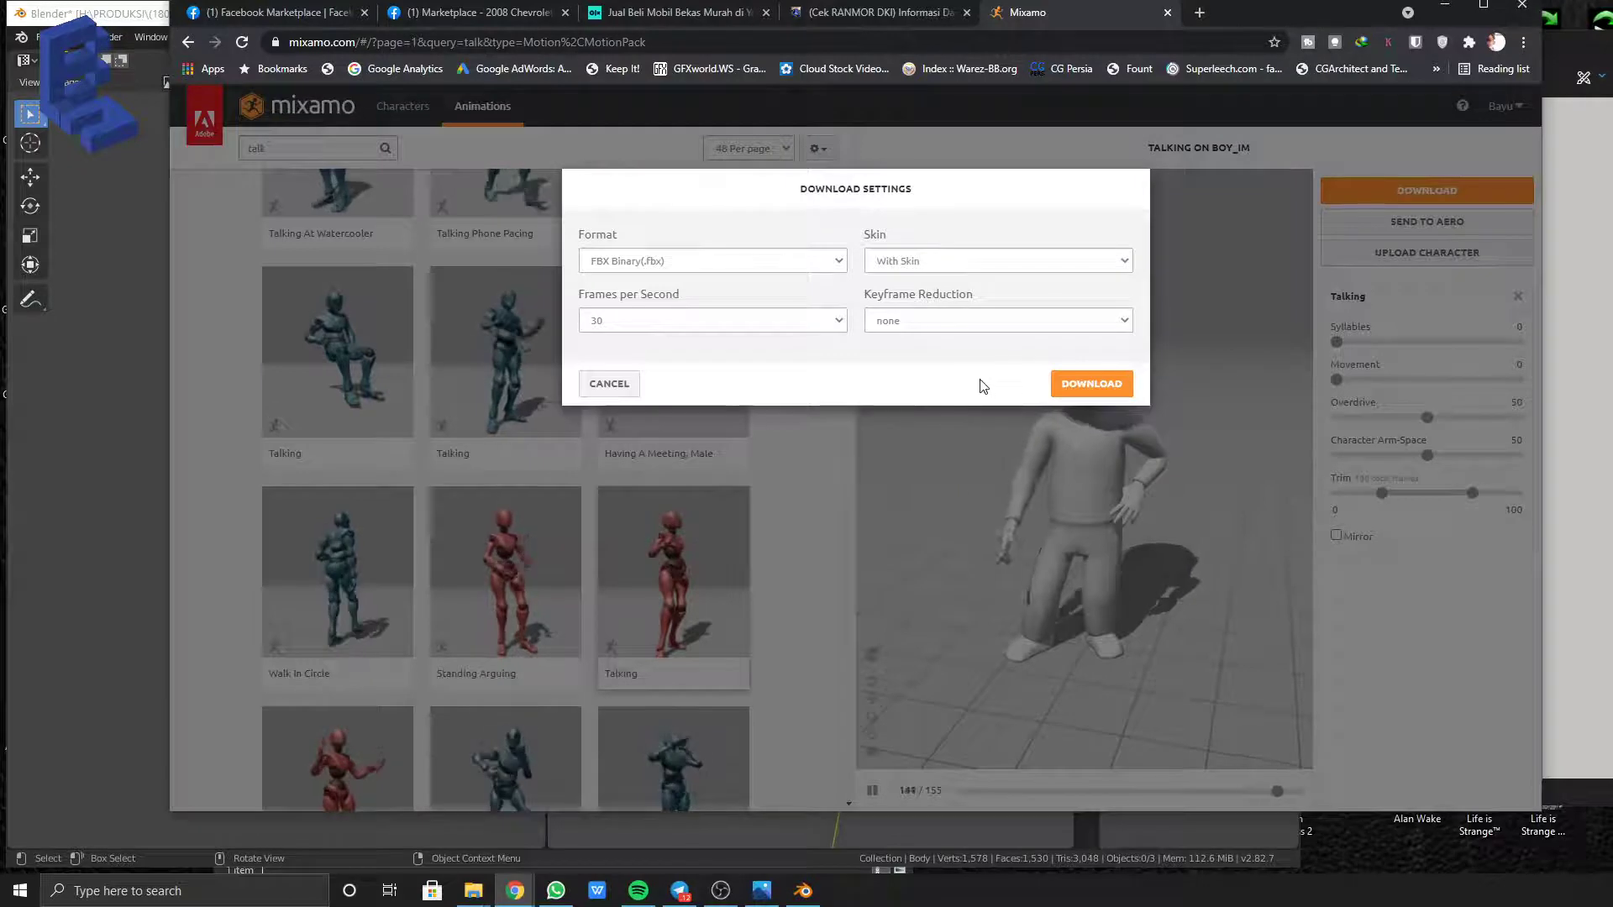
click(1109, 389)
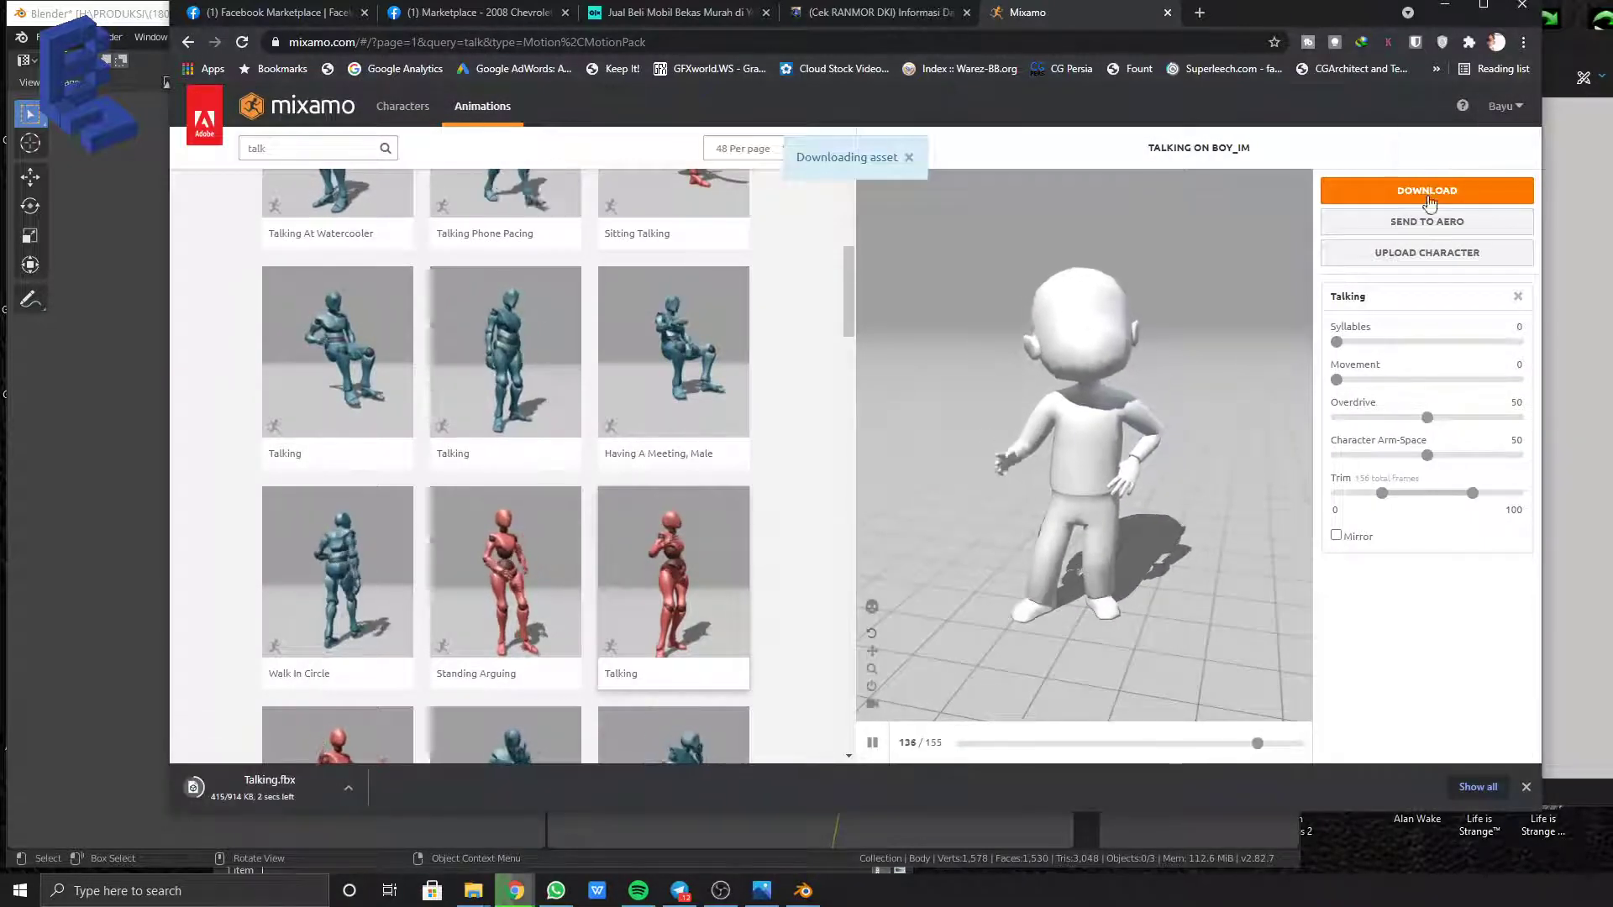
Switch to Blender and save the cleaned boy model to its existing file, boy_im_clean.blend
click(805, 891)
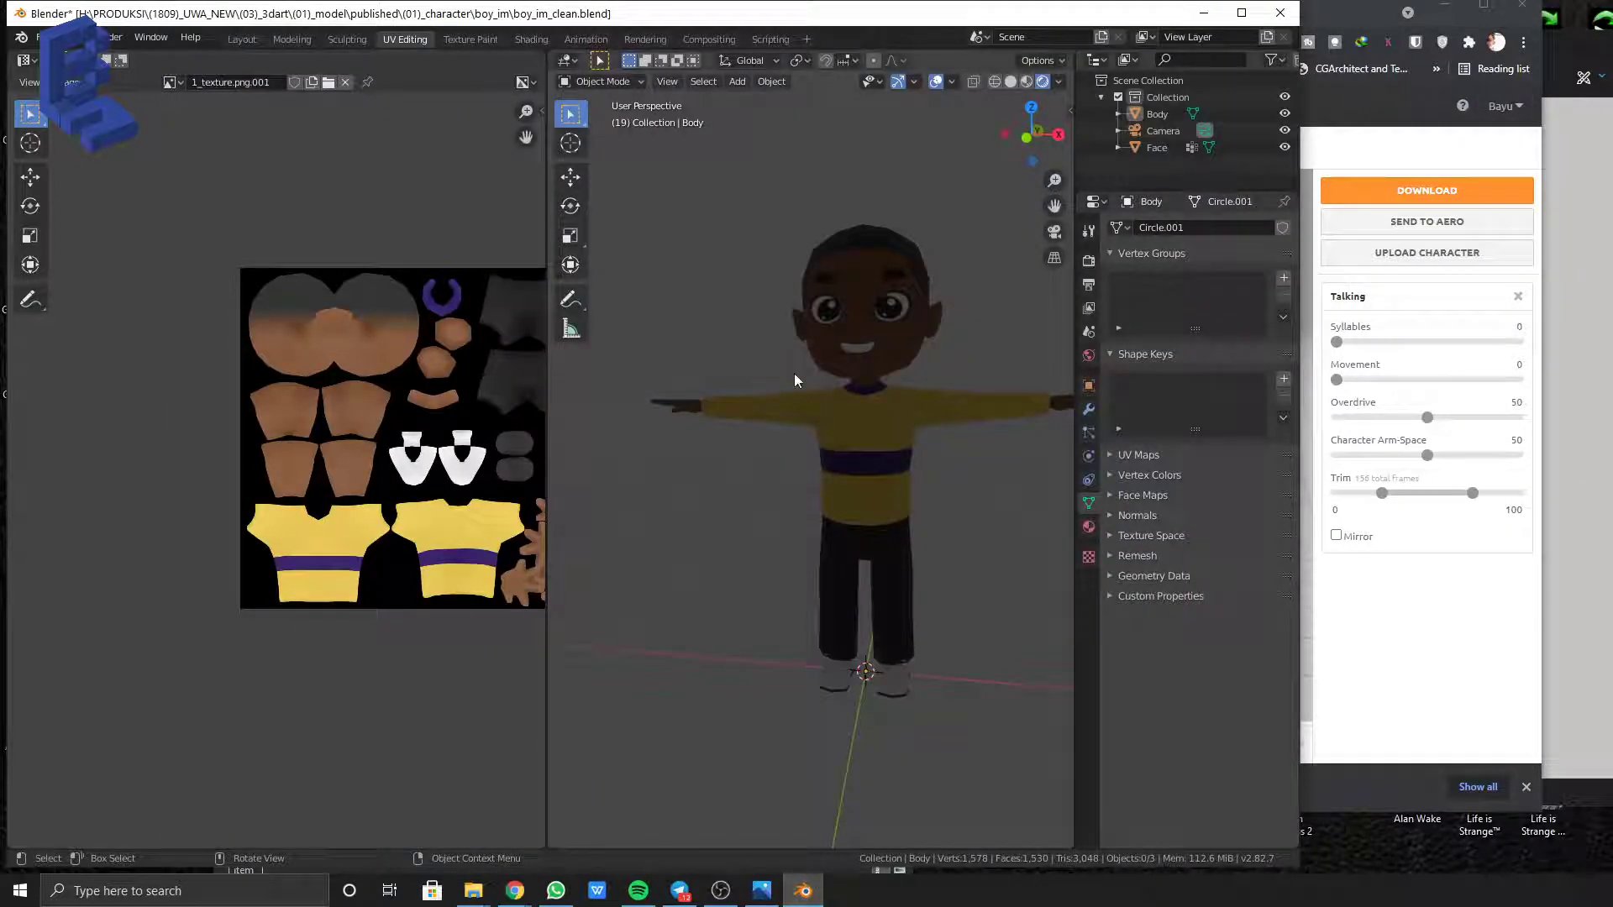
click(39, 37)
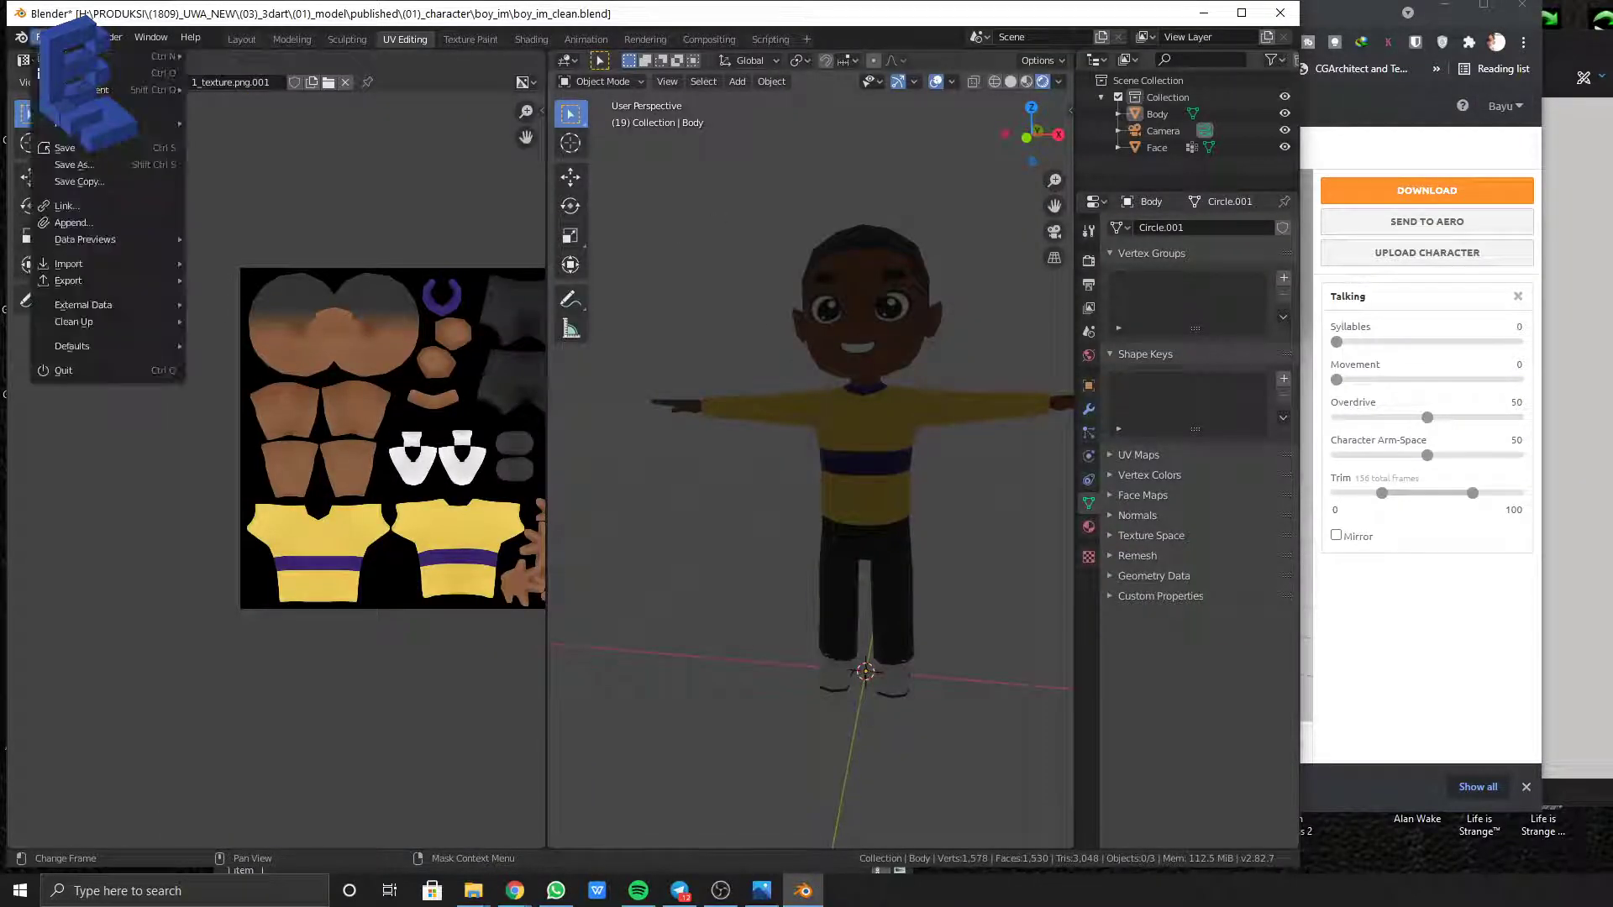
click(118, 164)
click(1052, 511)
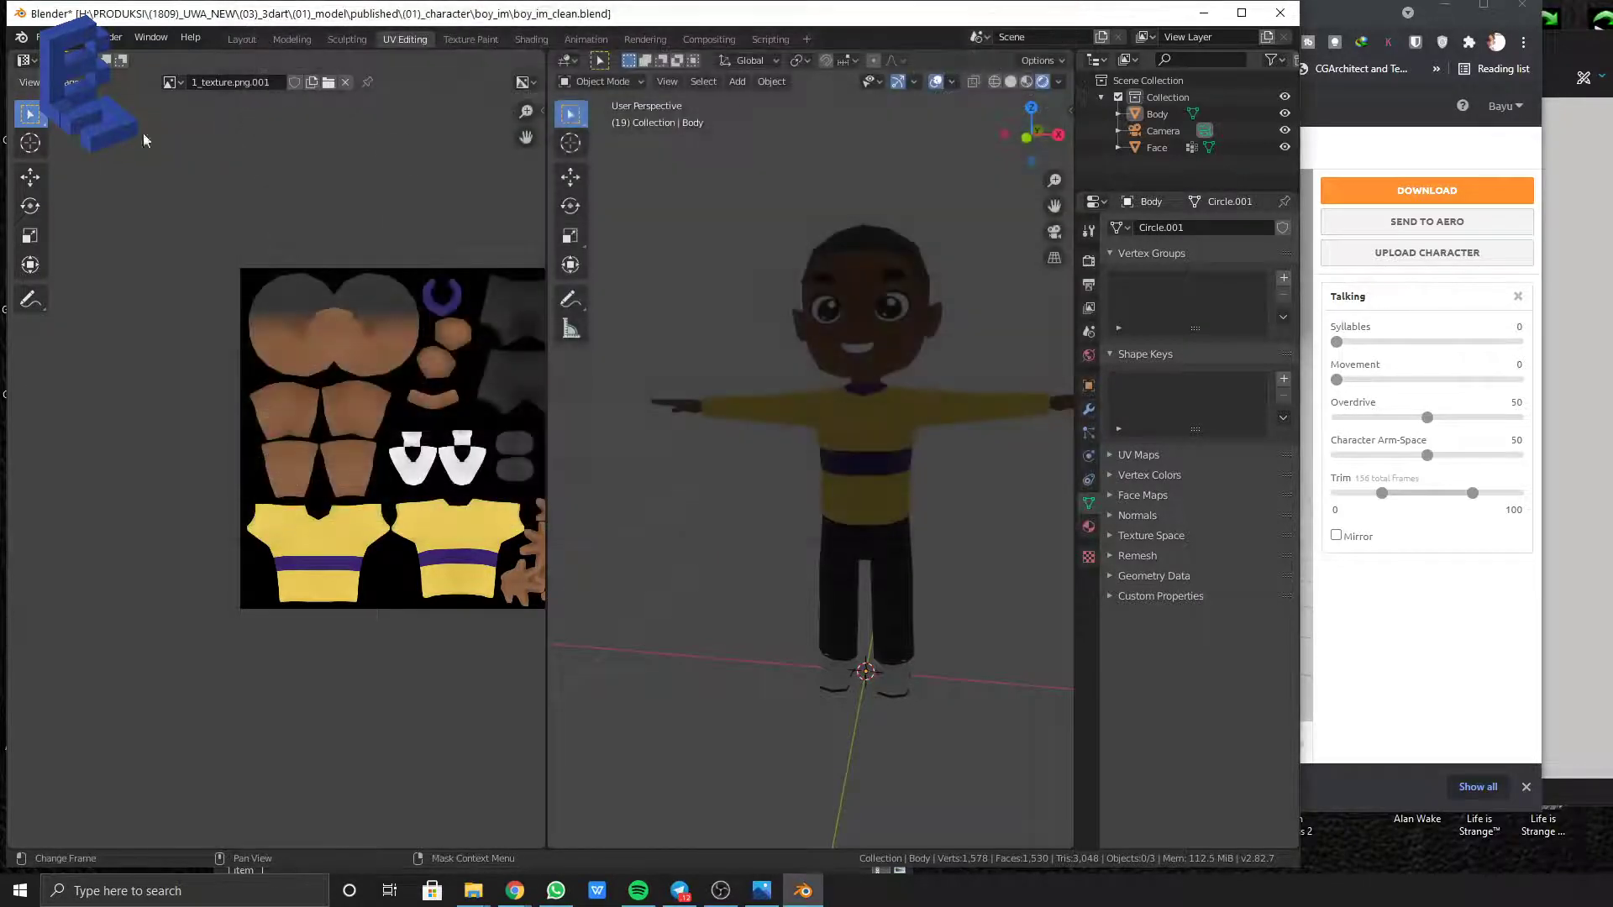
click(38, 37)
click(96, 151)
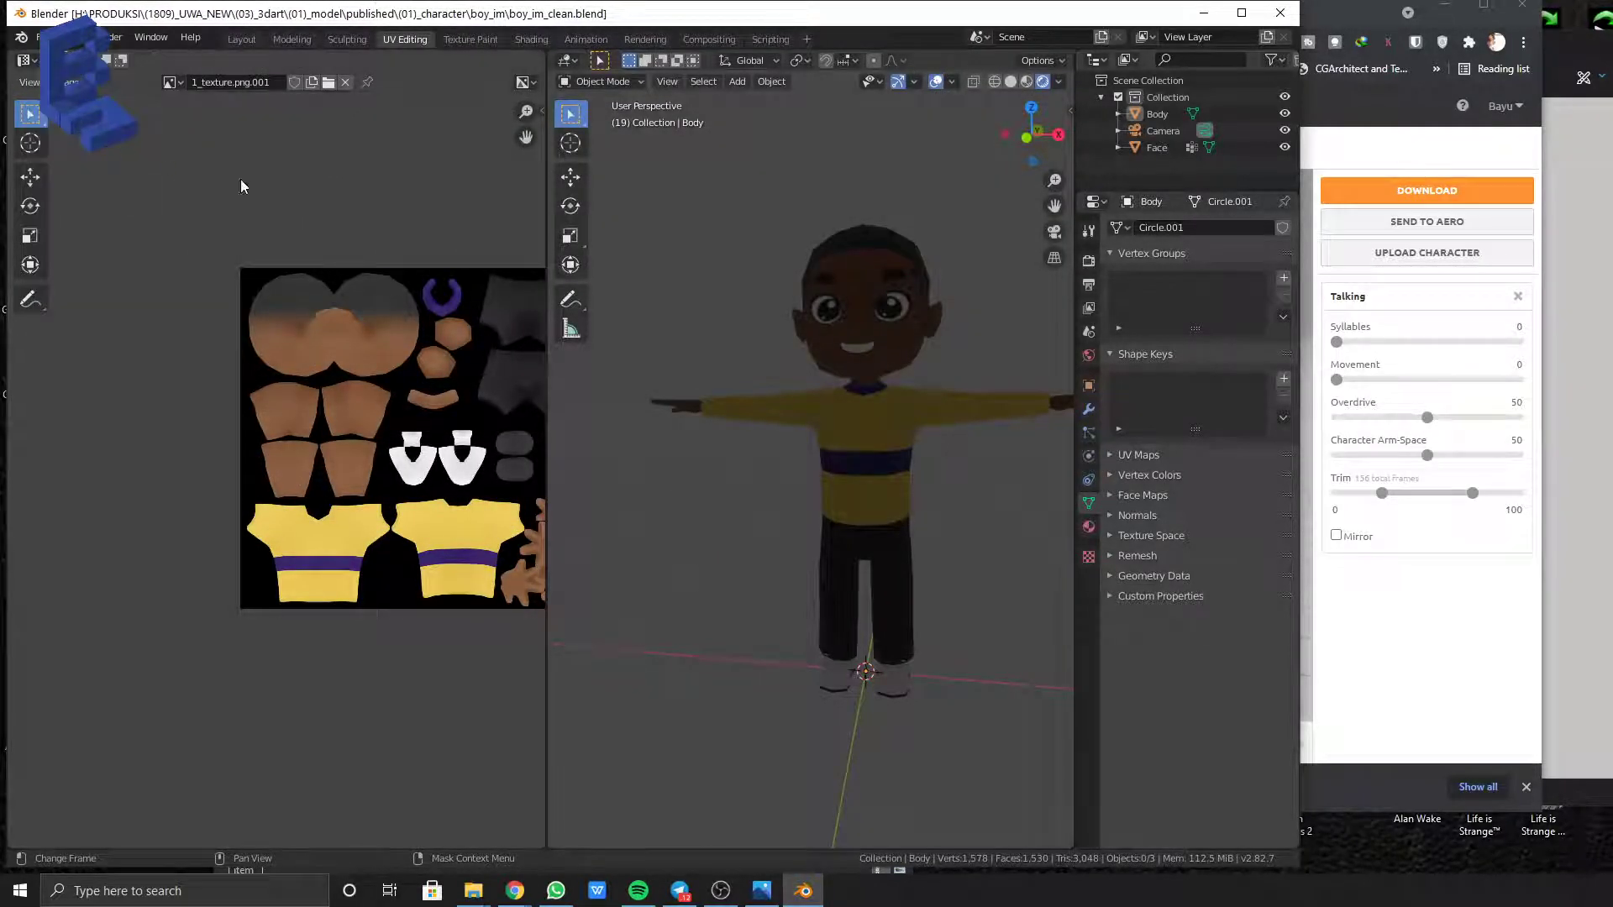
Start a new General file and delete the default cube, camera and light
click(45, 38)
mouse_move(67, 56)
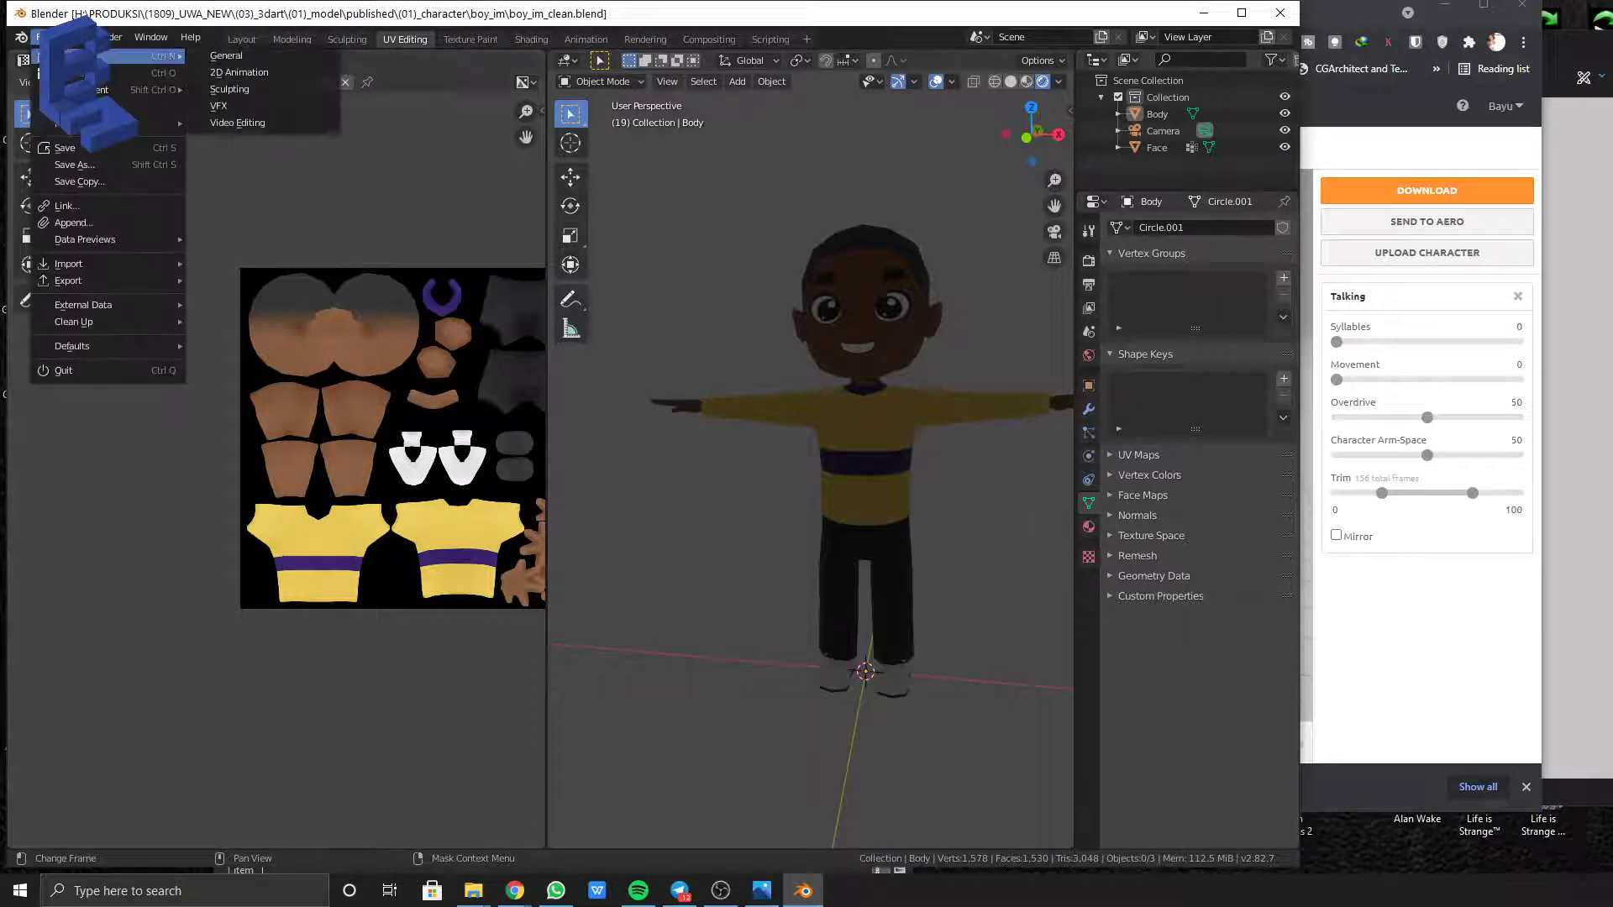
click(213, 56)
middle_drag(595, 412, 586, 385)
scroll(510, 354, down, 2)
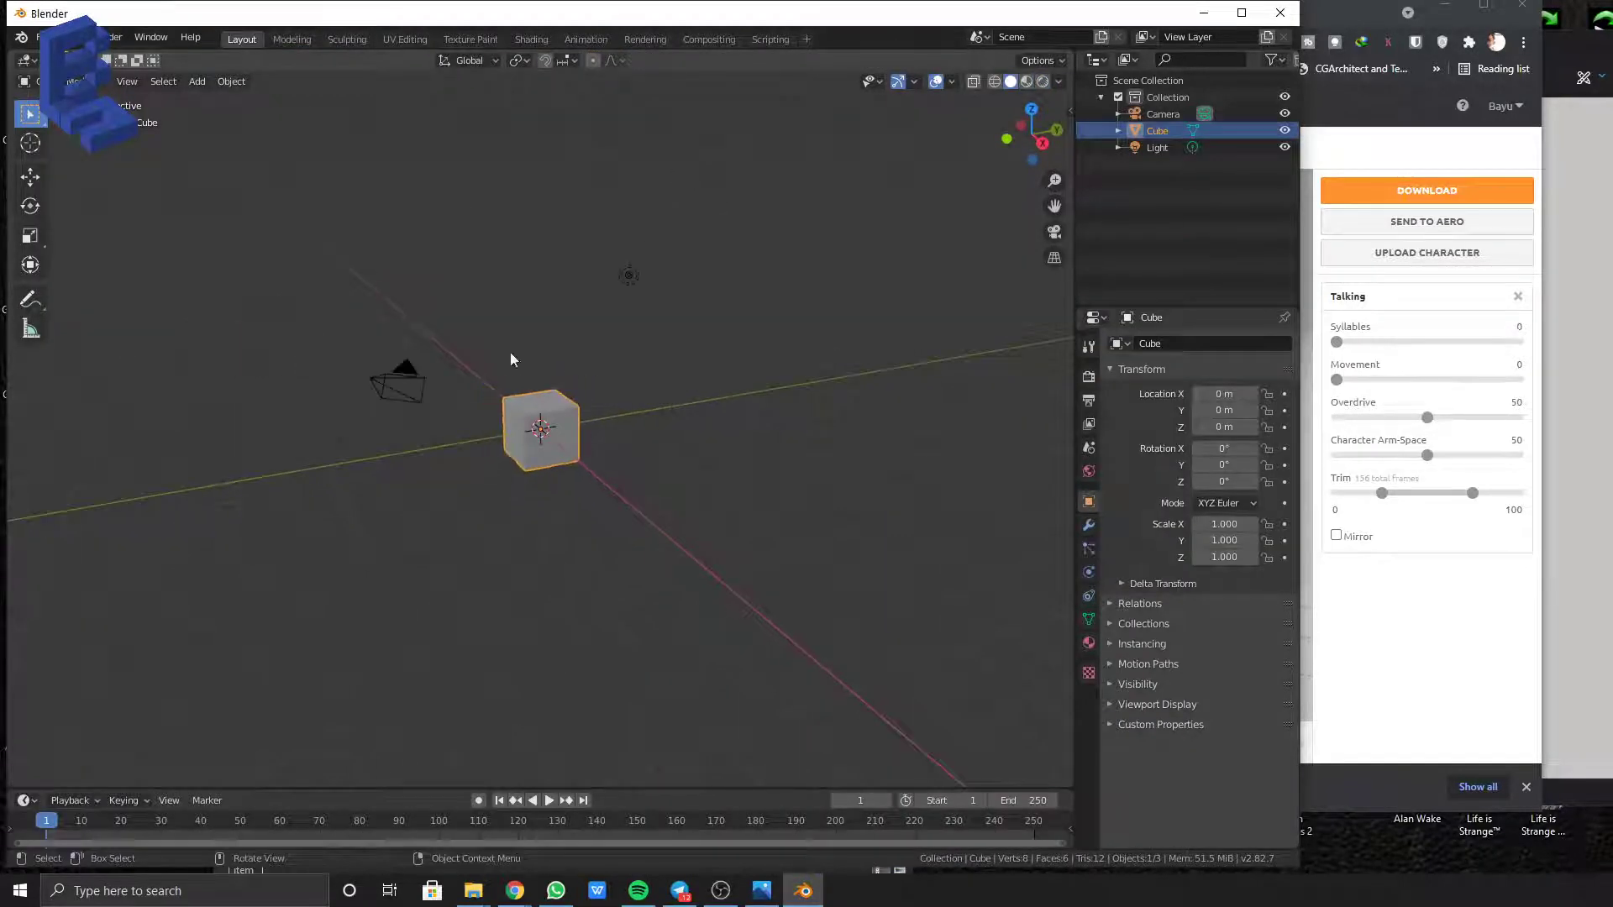
drag(243, 231, 712, 523)
key(Delete)
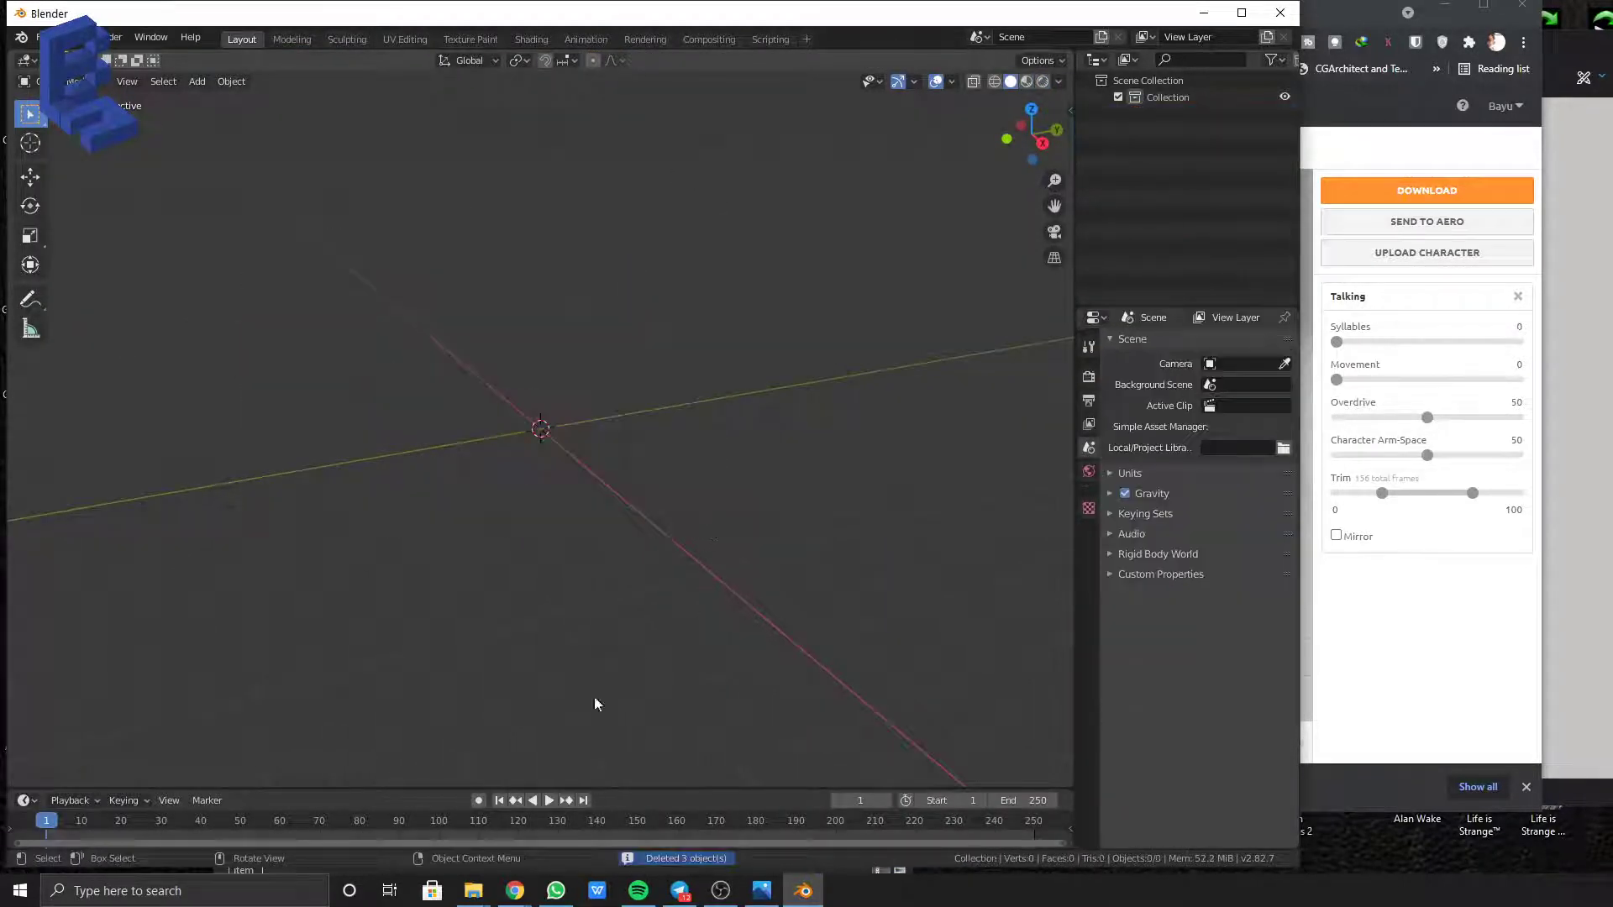
Switch to the Mixamo browser window, show the downloaded Talking.fbx in its folder and minimize the browser
click(510, 895)
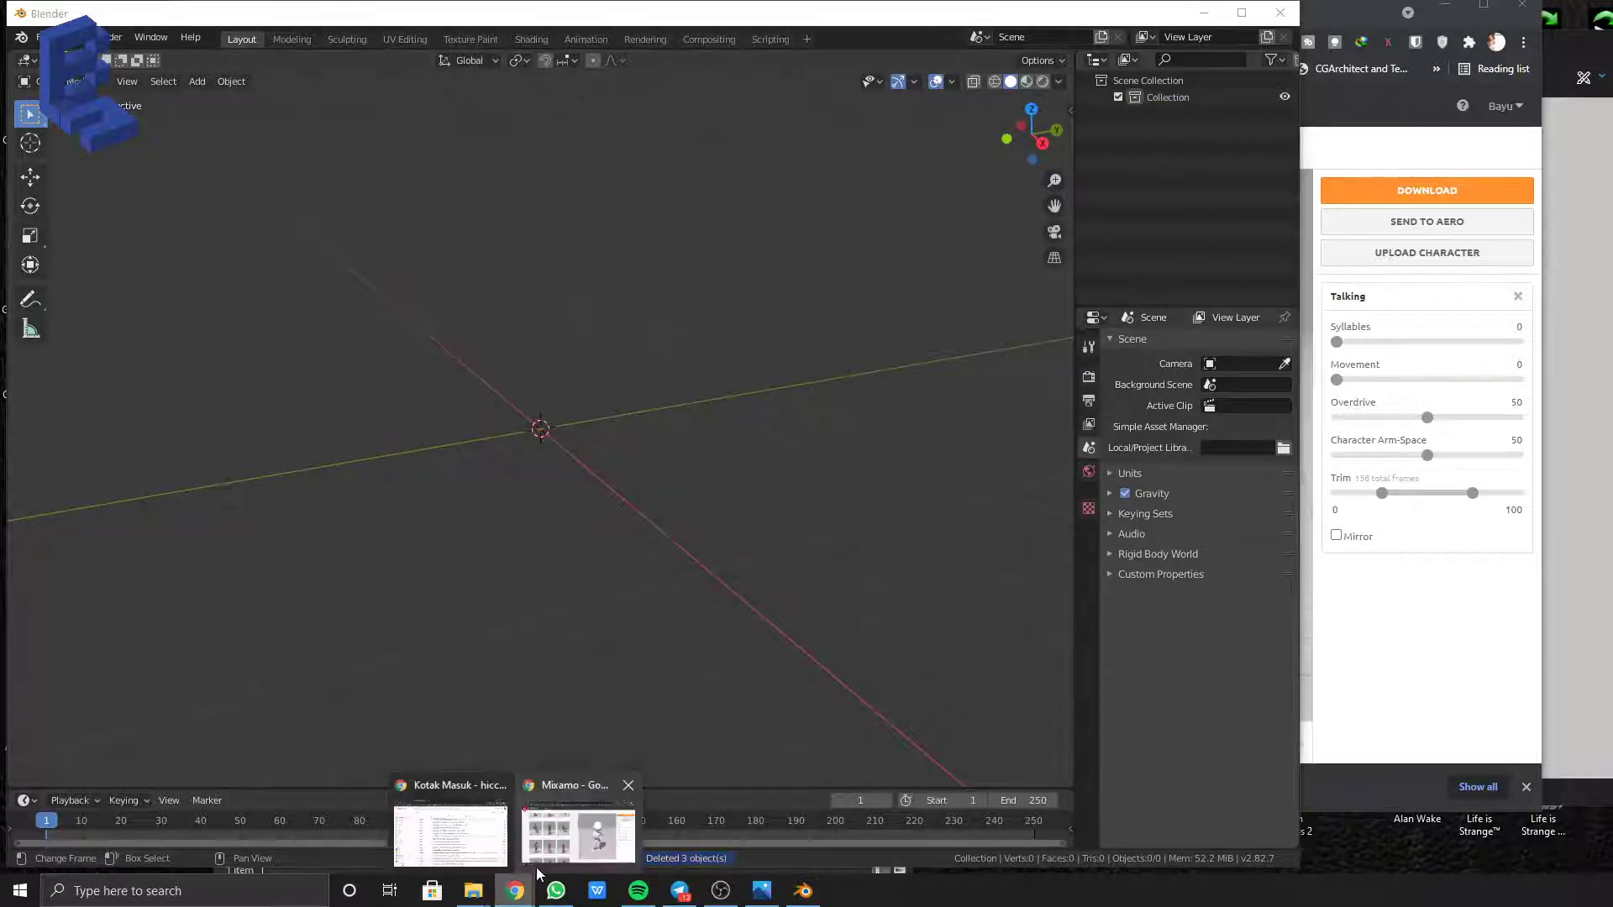
click(573, 846)
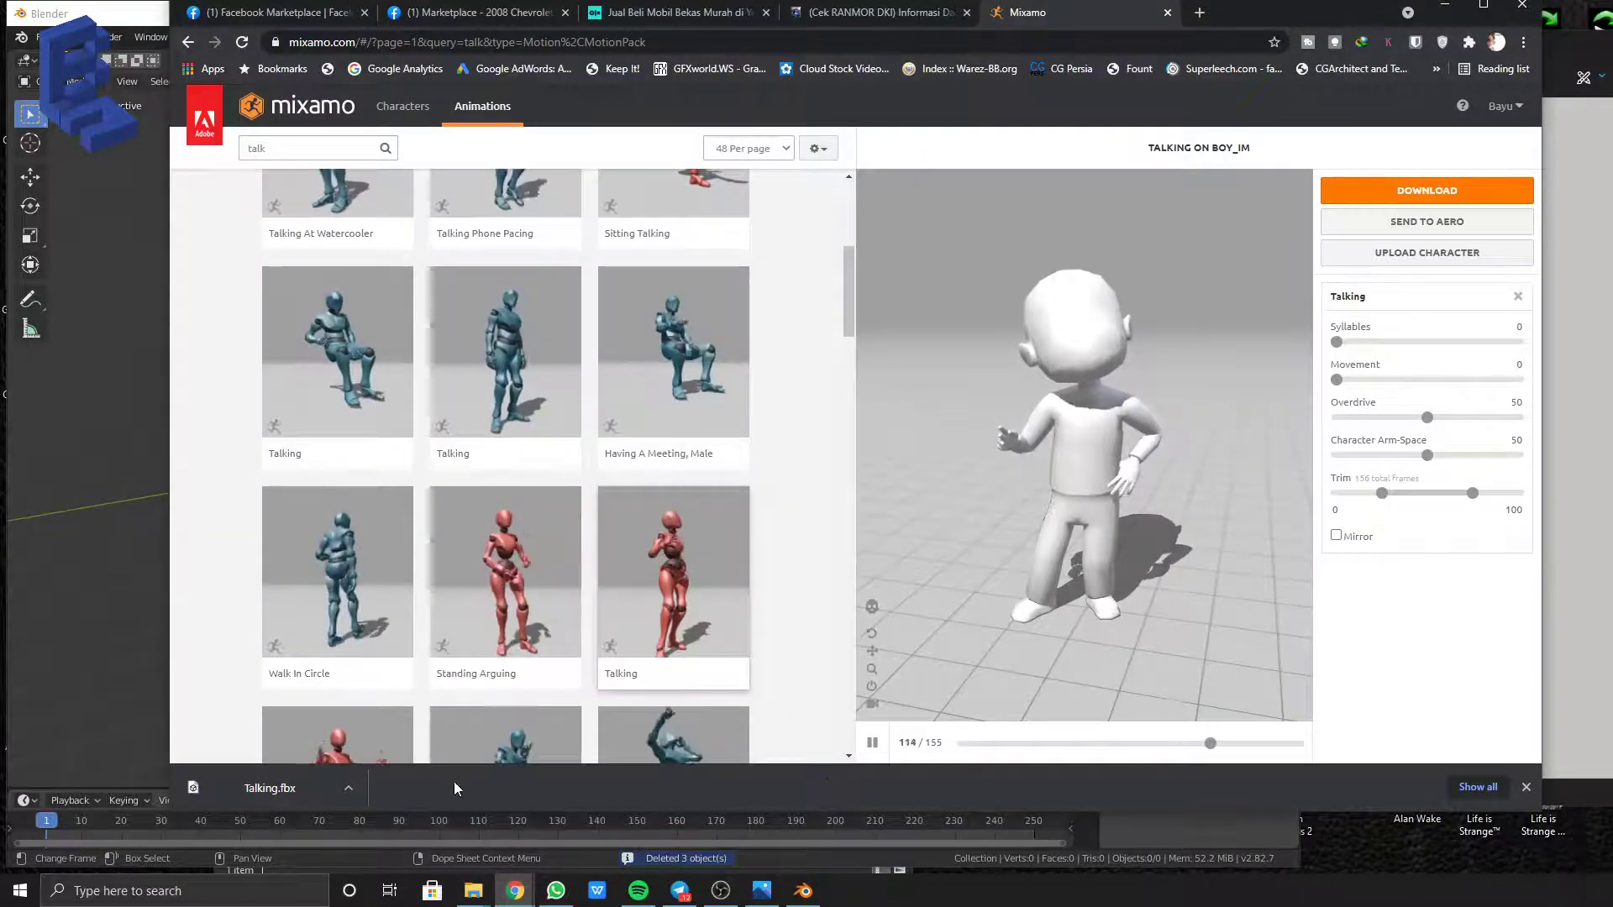
click(352, 790)
click(408, 734)
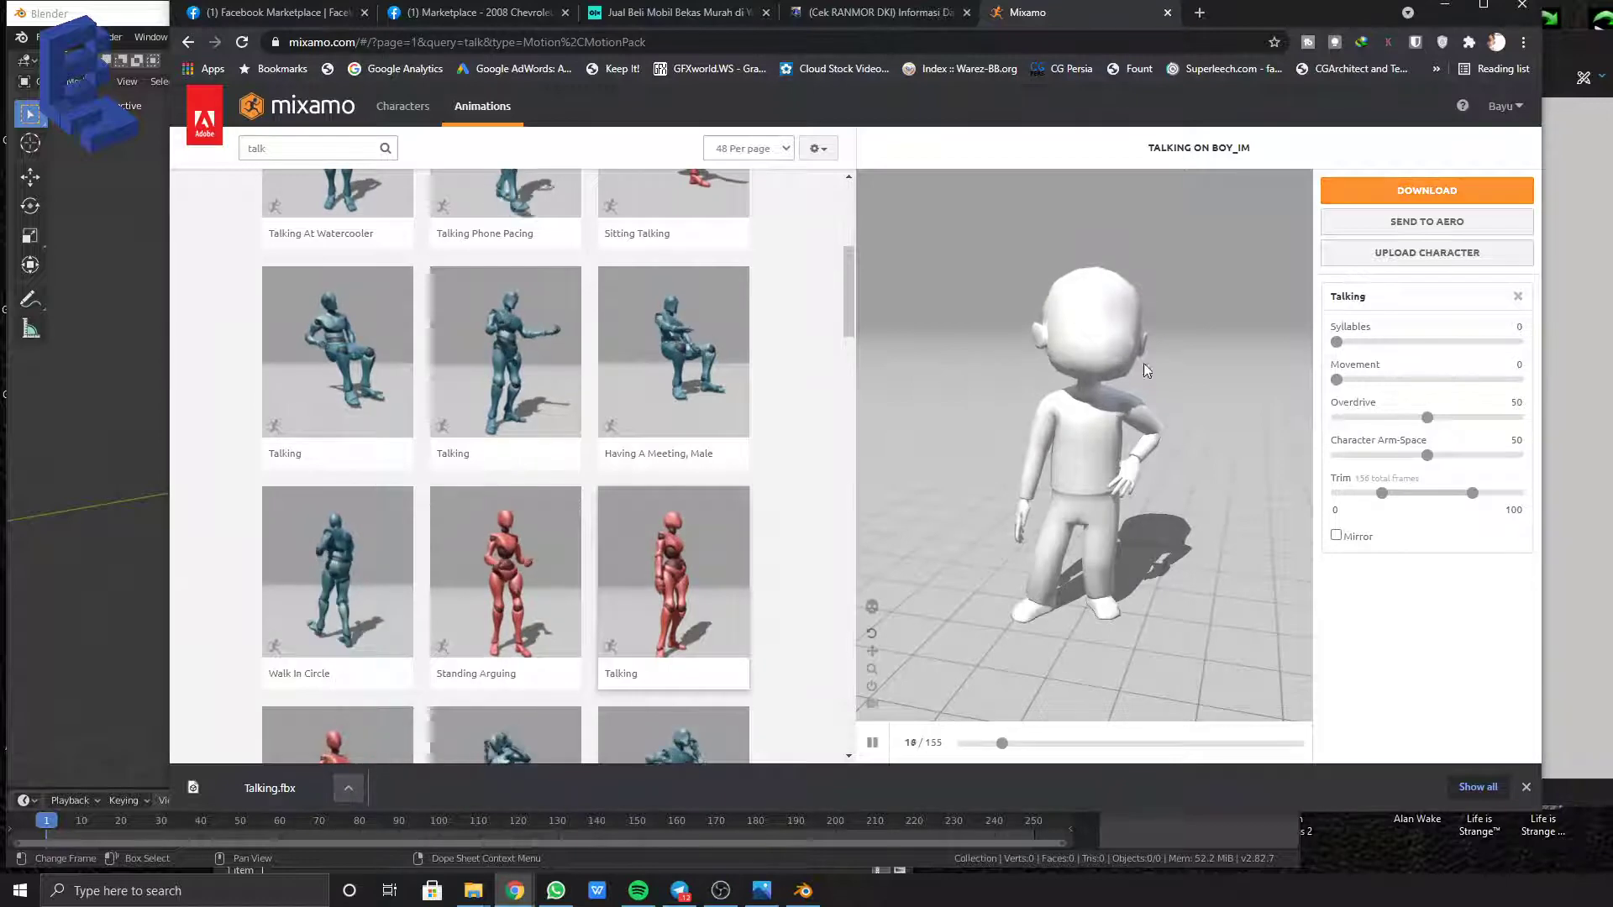
click(1449, 8)
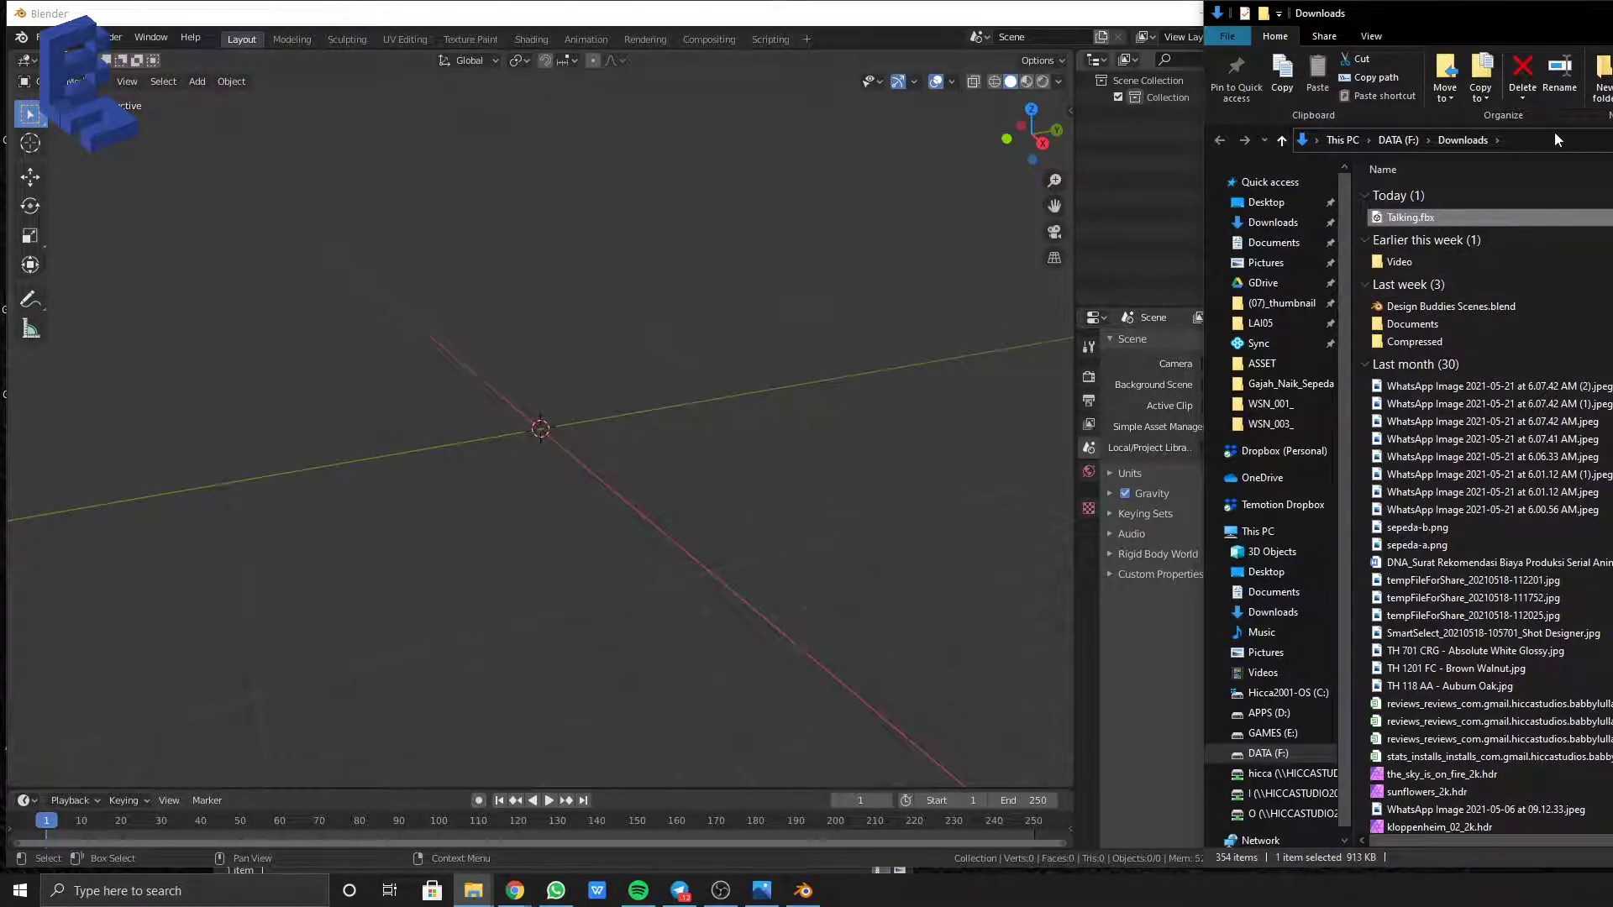
Import Talking.fbx from the F:\Download folder as FBX into the empty Blender scene
click(40, 37)
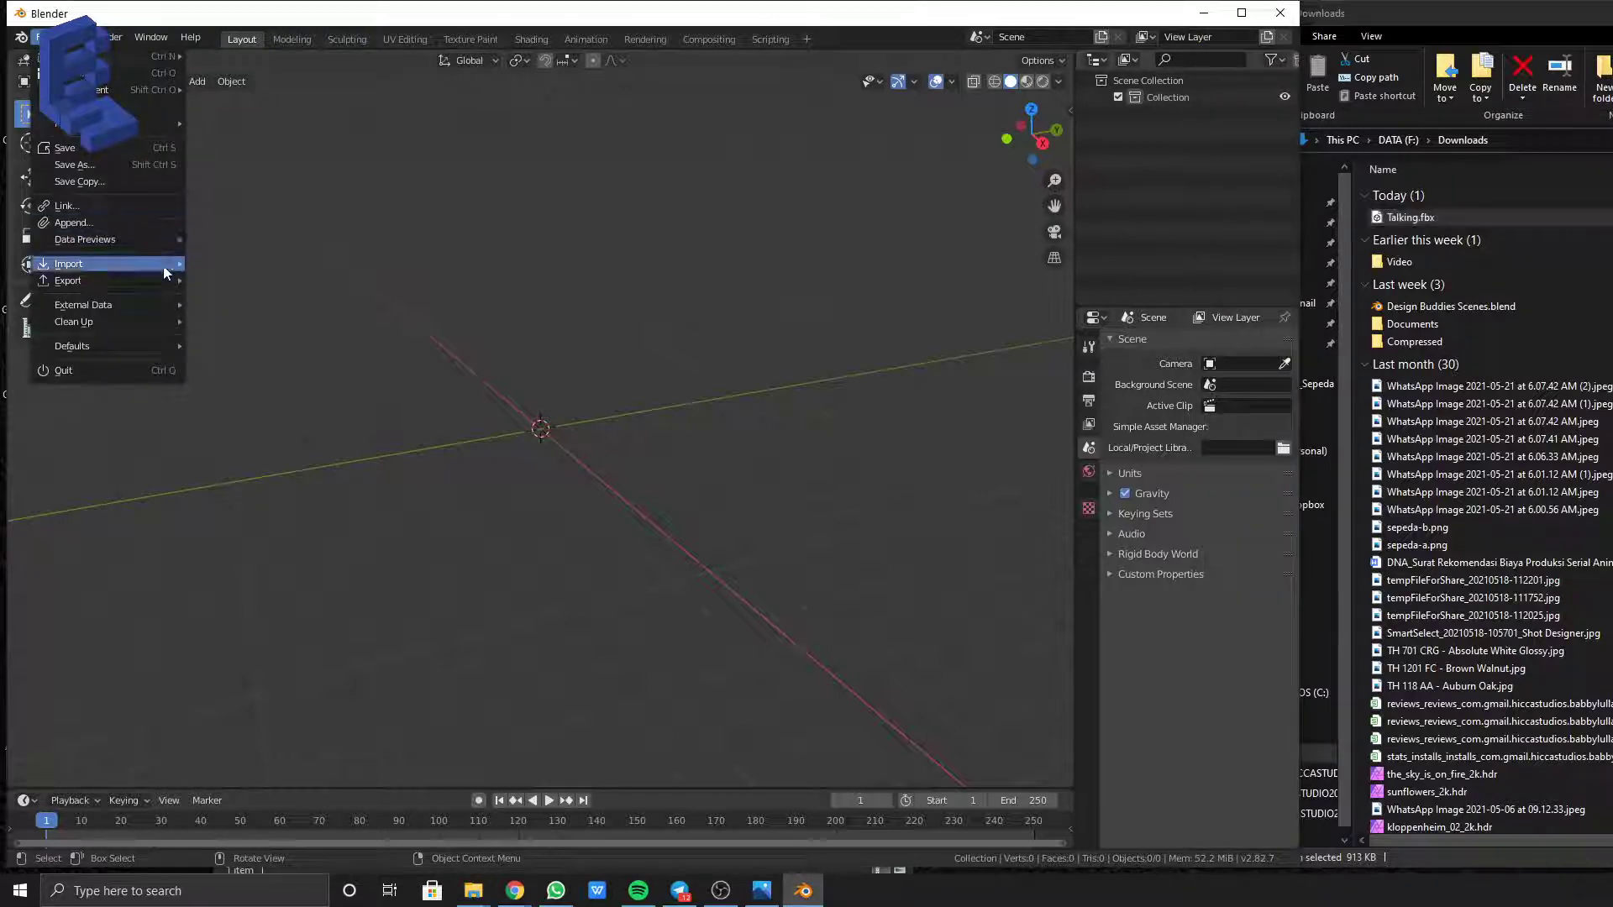
mouse_move(156, 268)
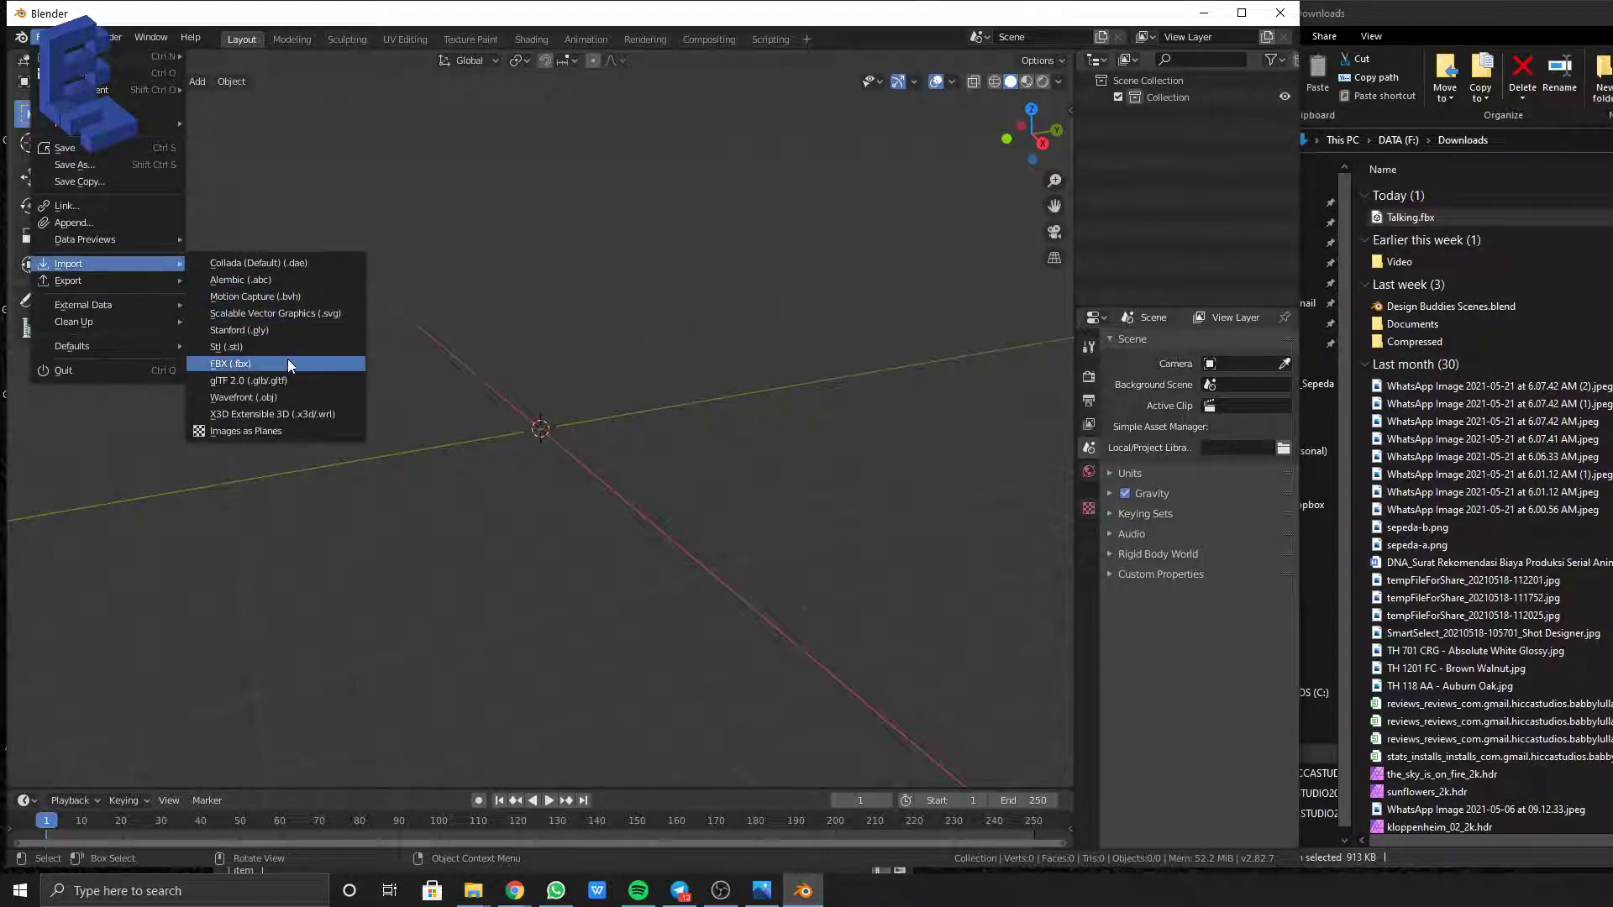
click(287, 363)
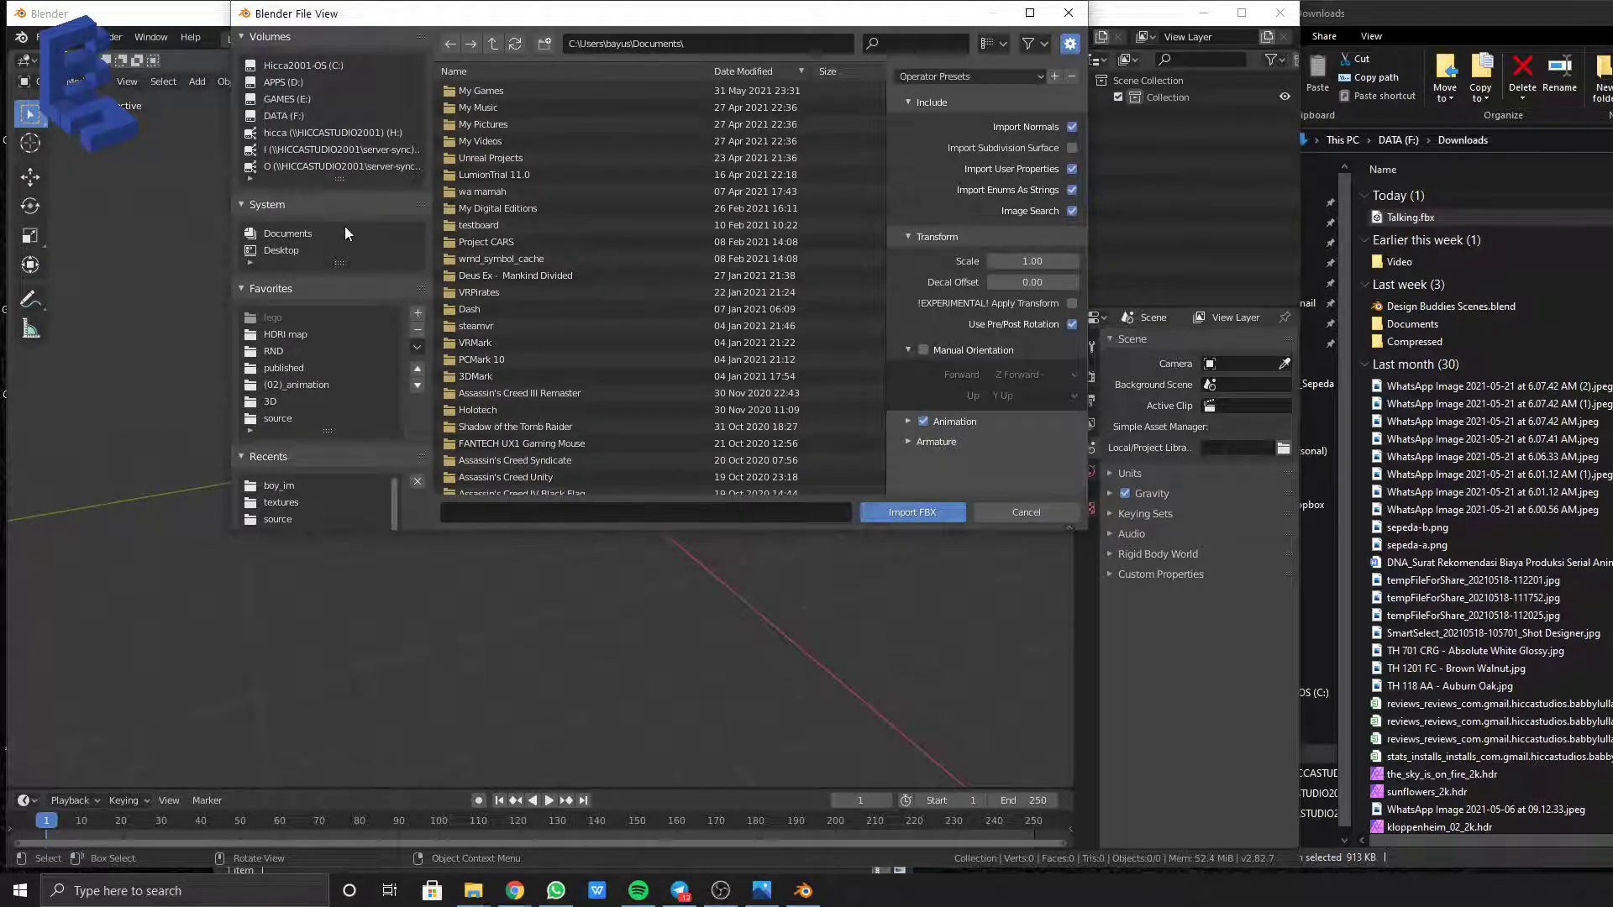
click(289, 250)
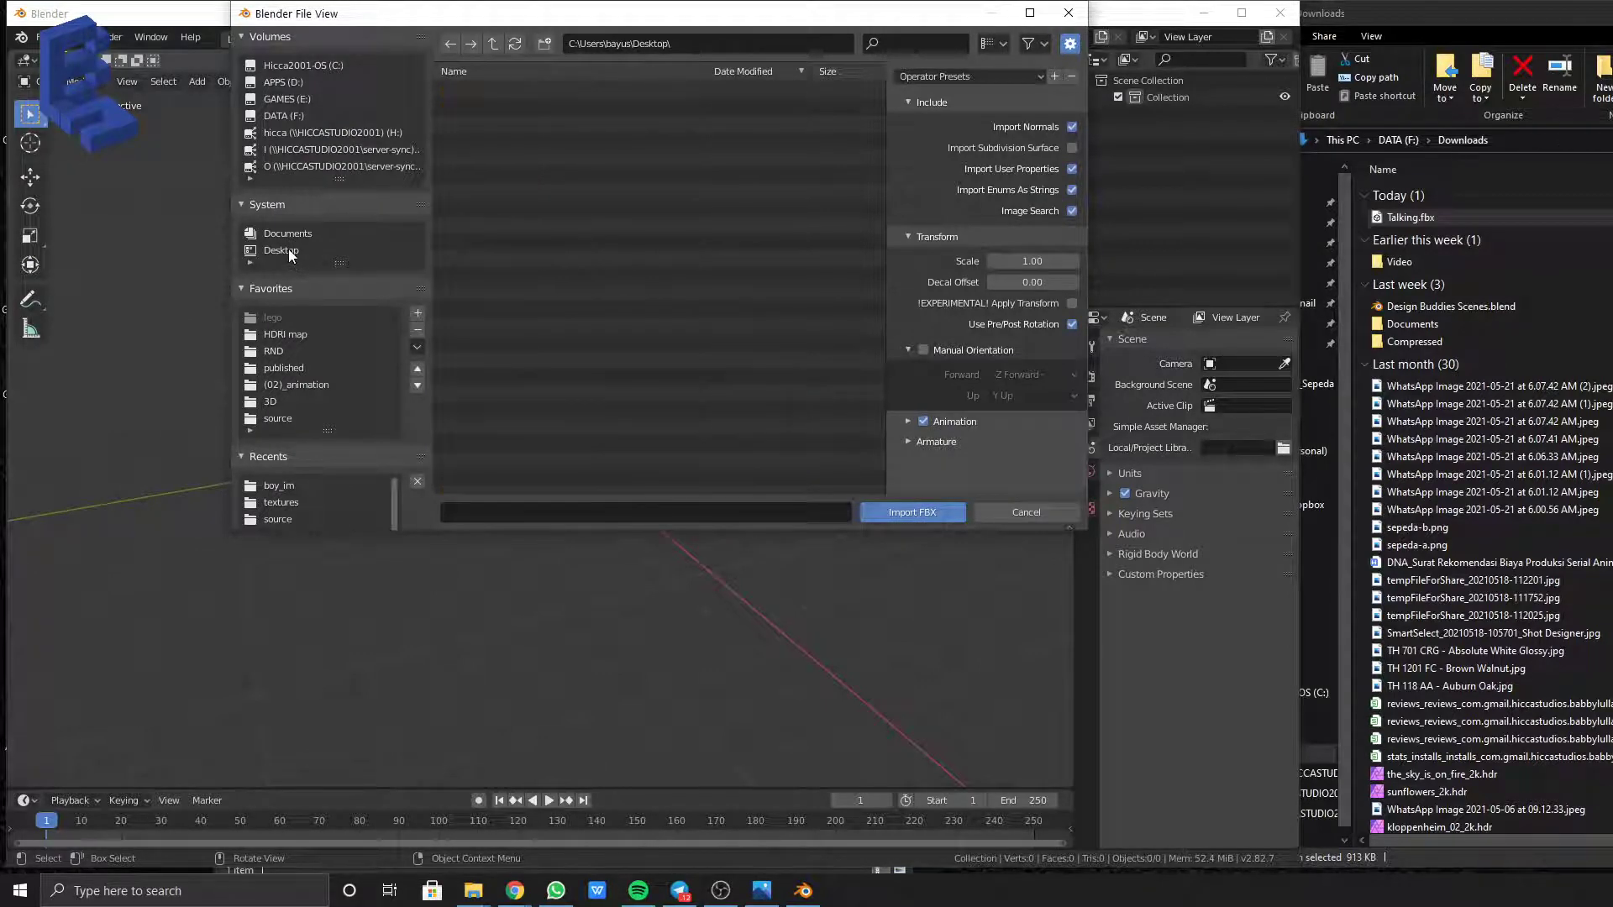
click(291, 236)
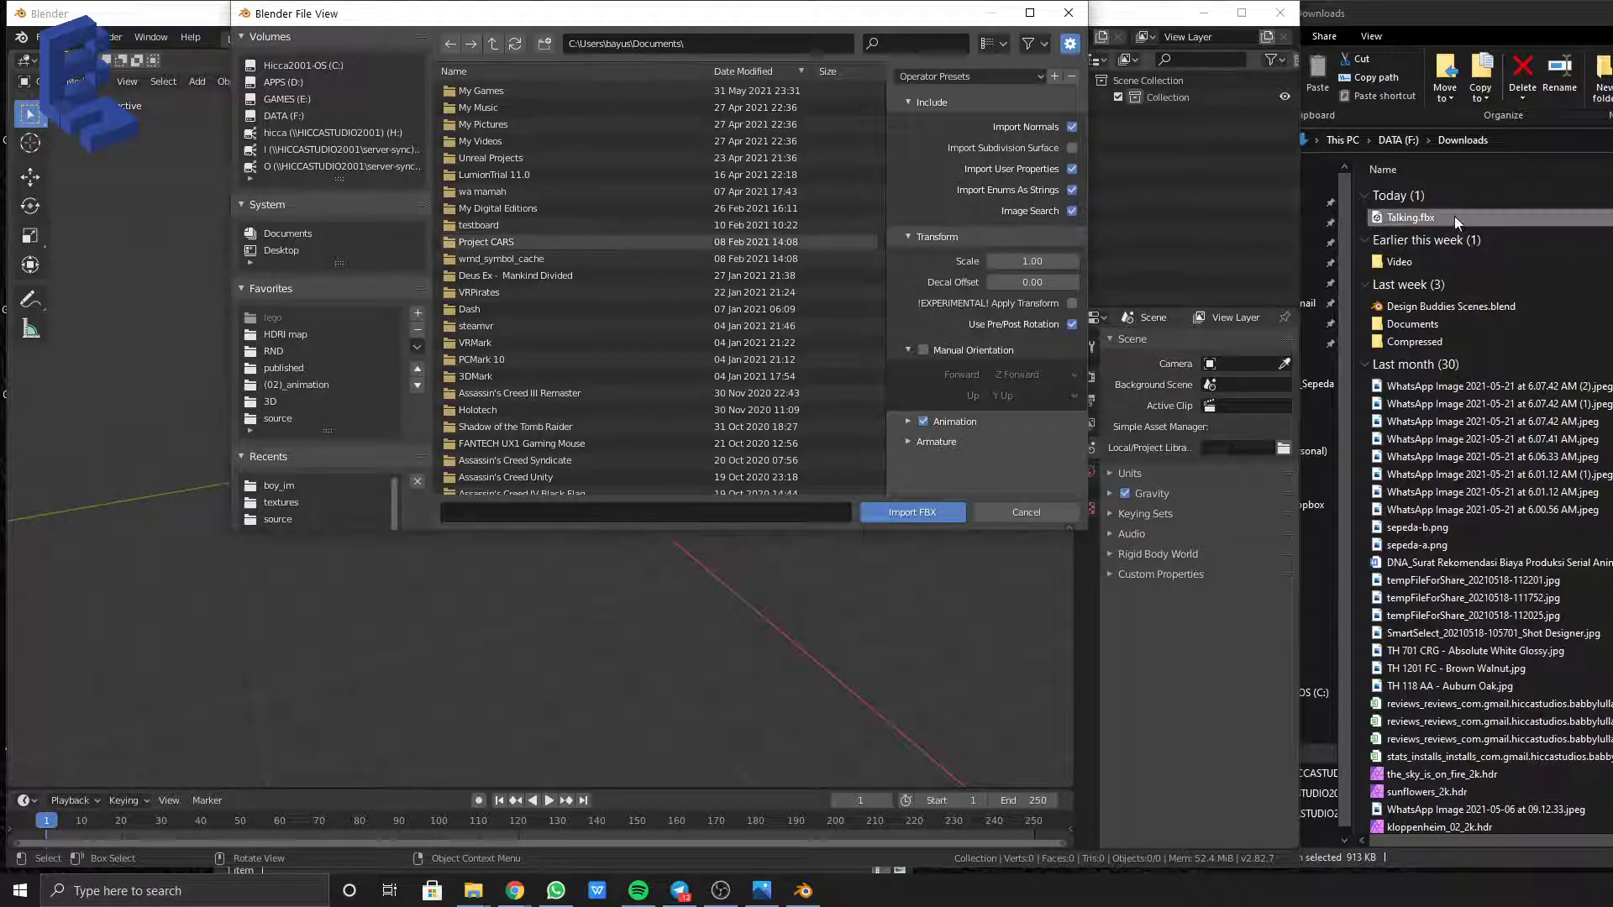
click(1433, 215)
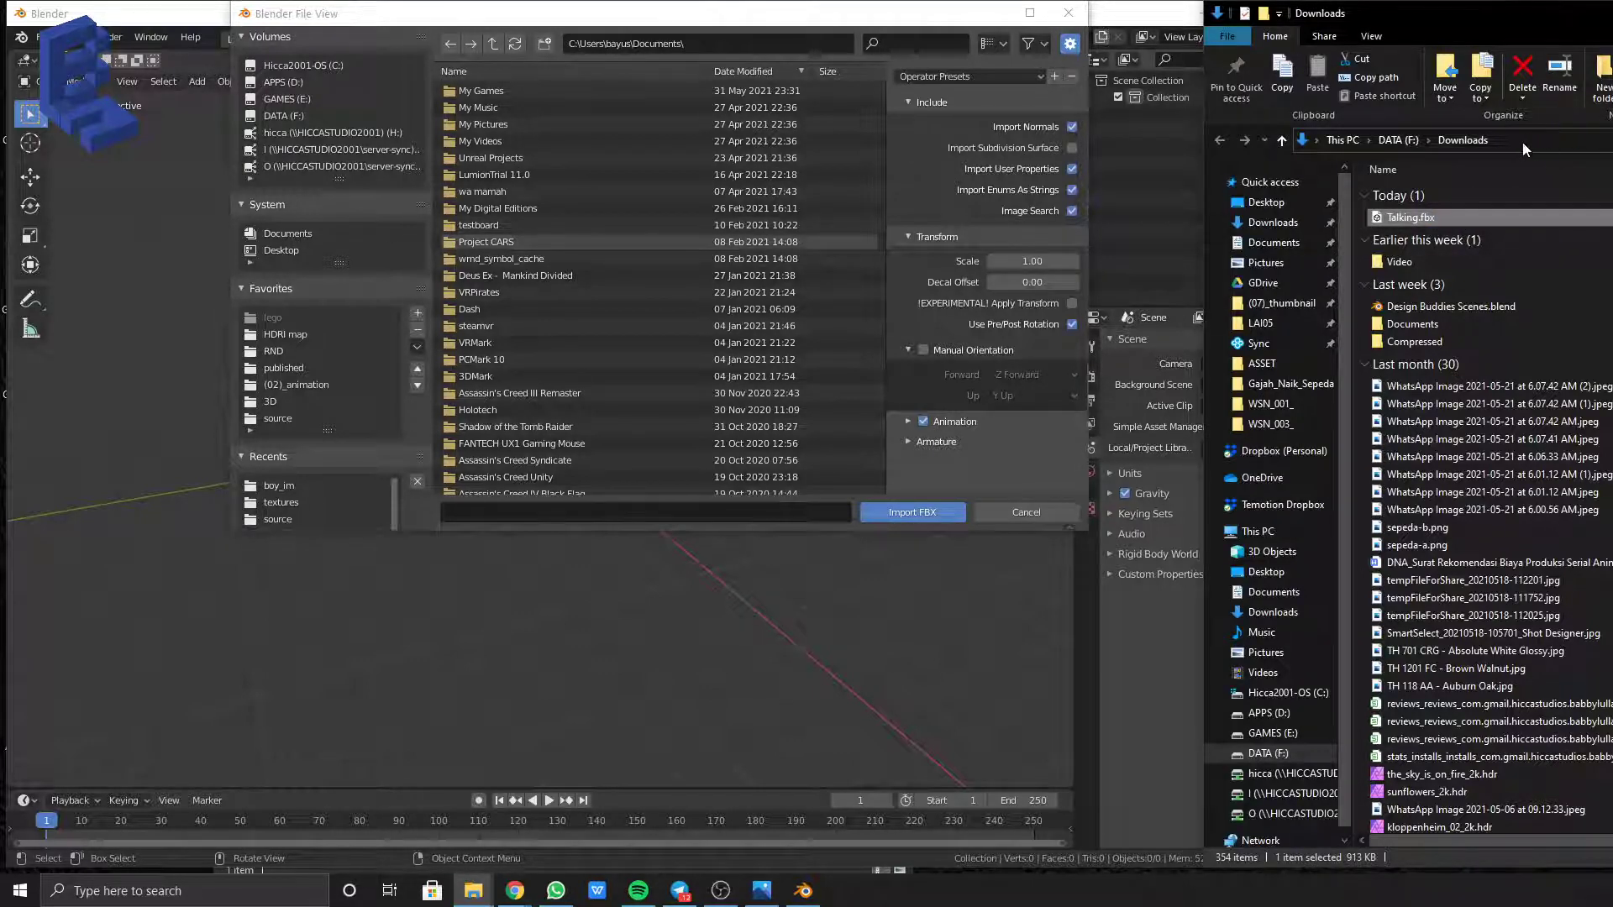
click(720, 42)
text(F:\Download)
key(Return)
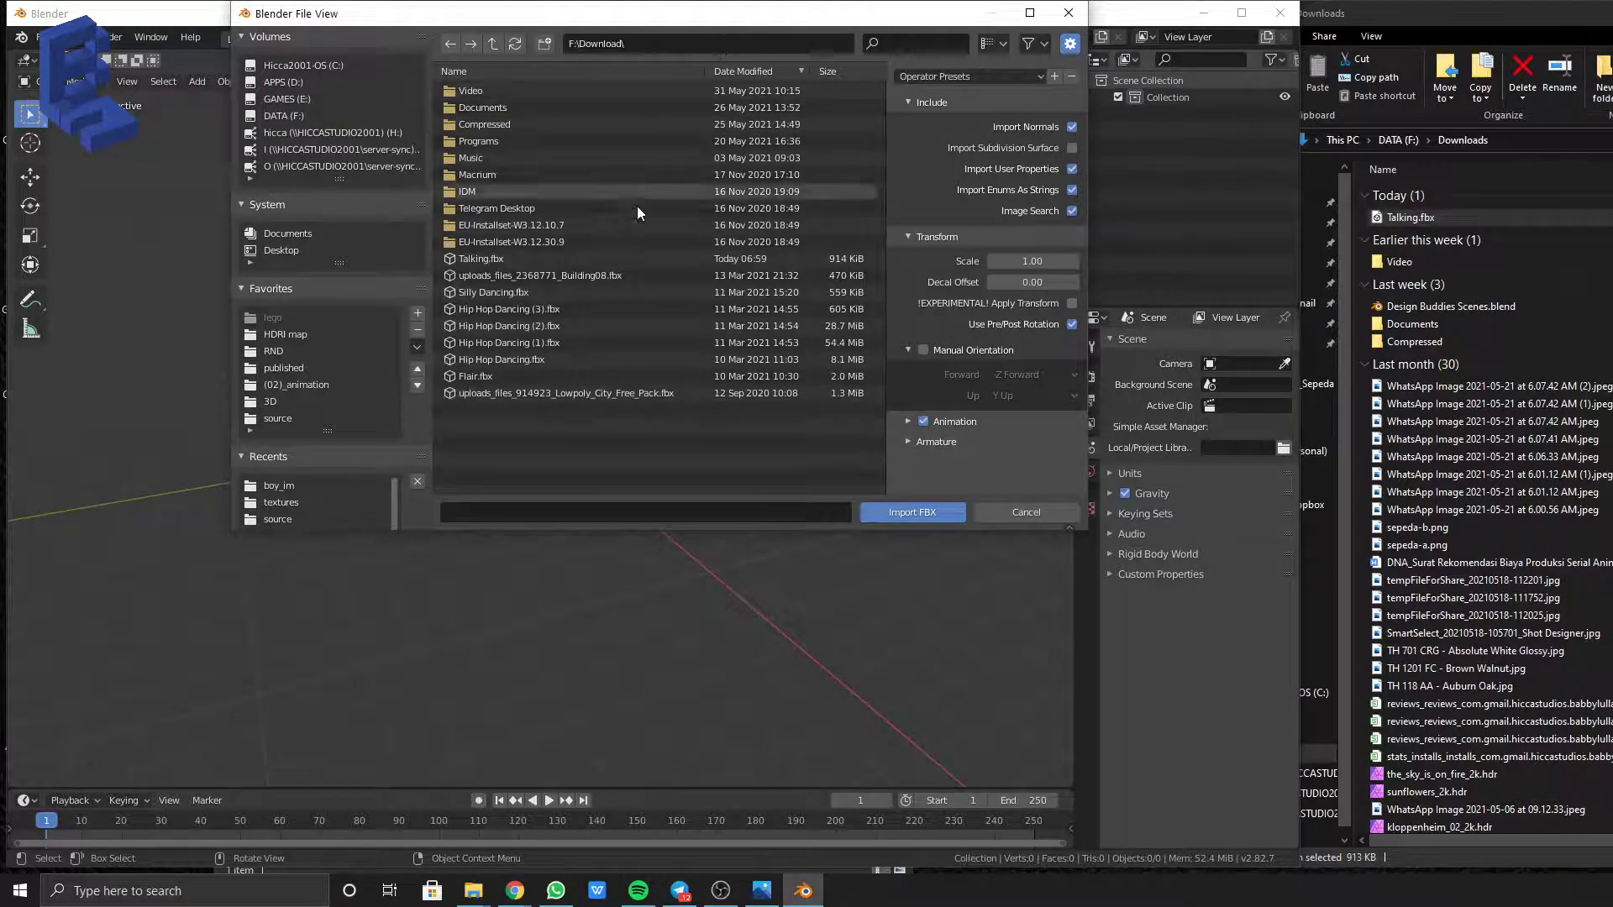
double_click(500, 260)
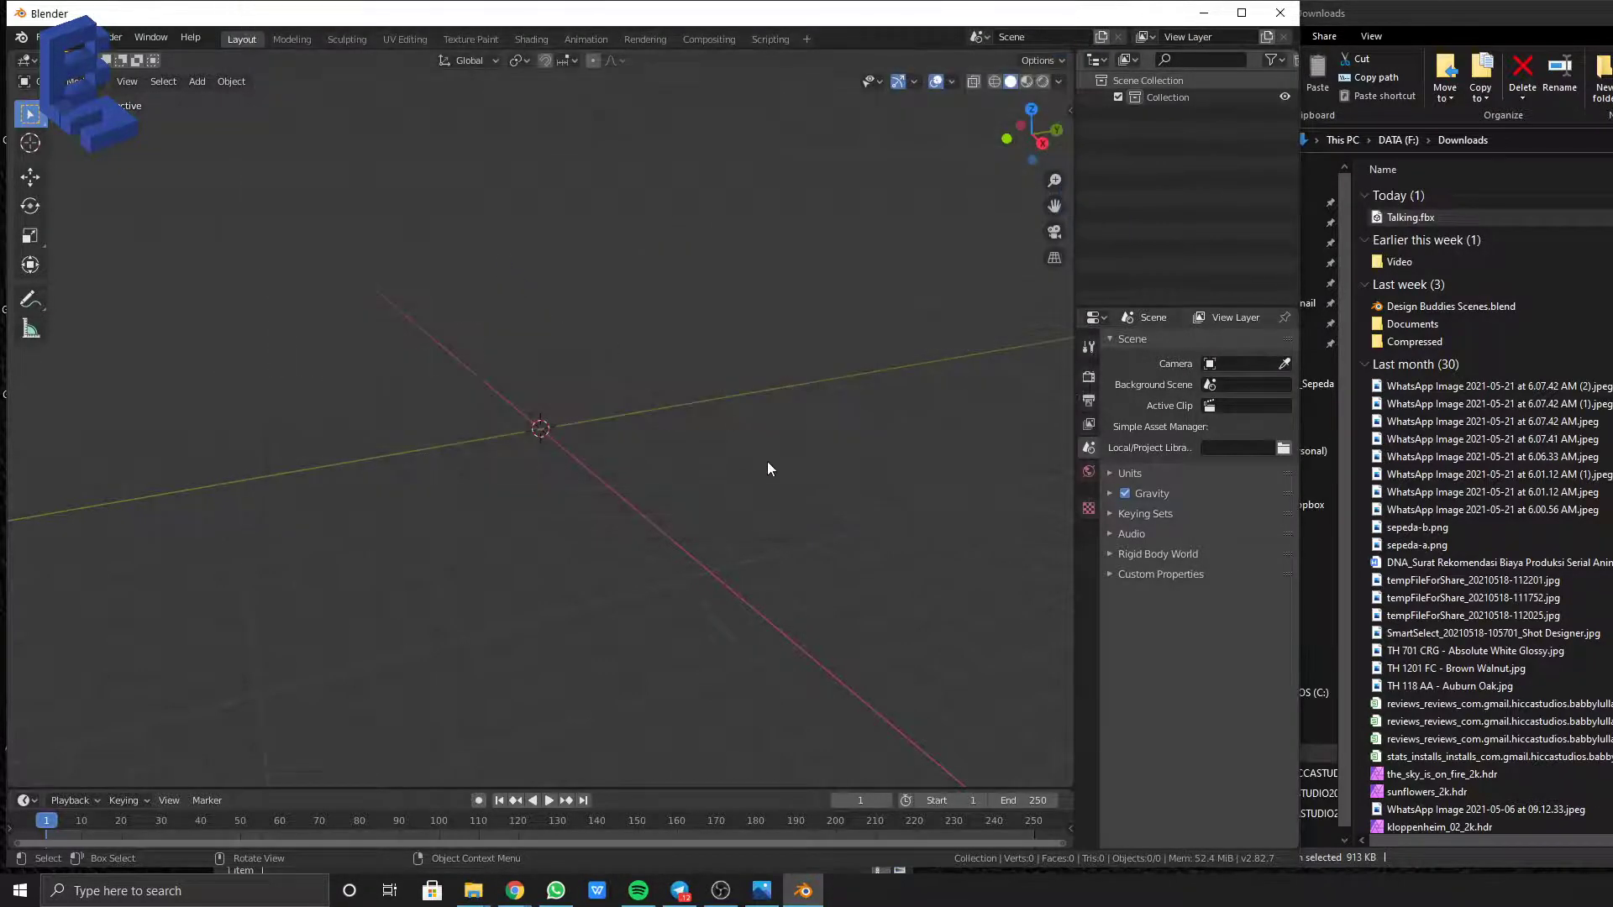
Play the imported talking animation and inspect the rigged boy's motion from several angles
scroll(559, 437, up, 8)
middle_drag(557, 456, 597, 405)
scroll(588, 441, up, 4)
key(space)
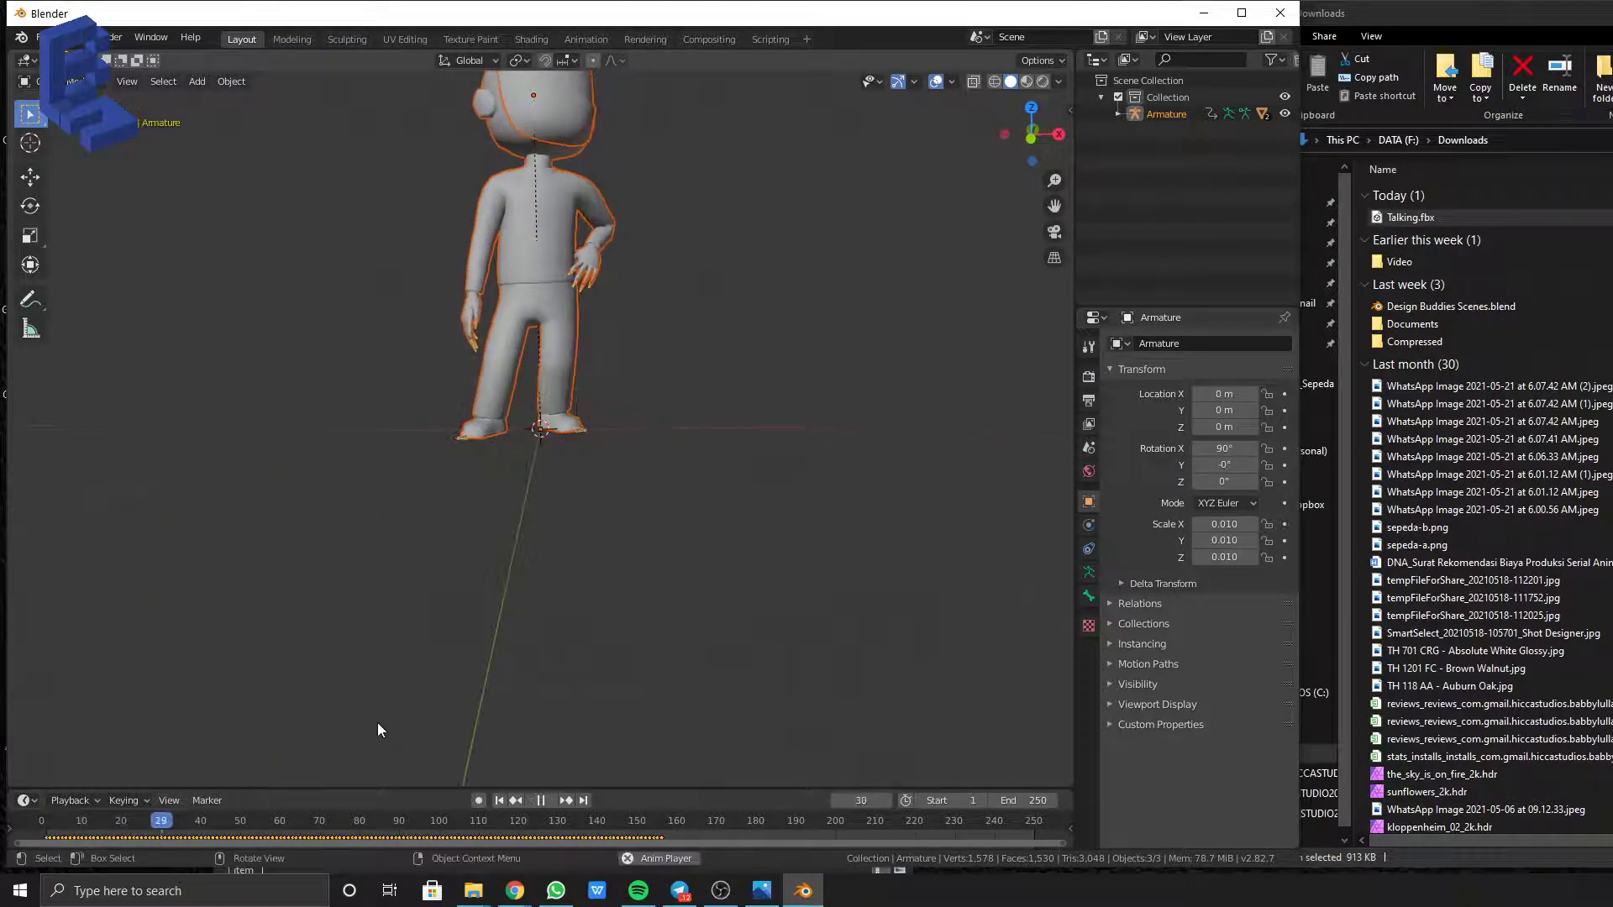
middle_drag(733, 351, 818, 478)
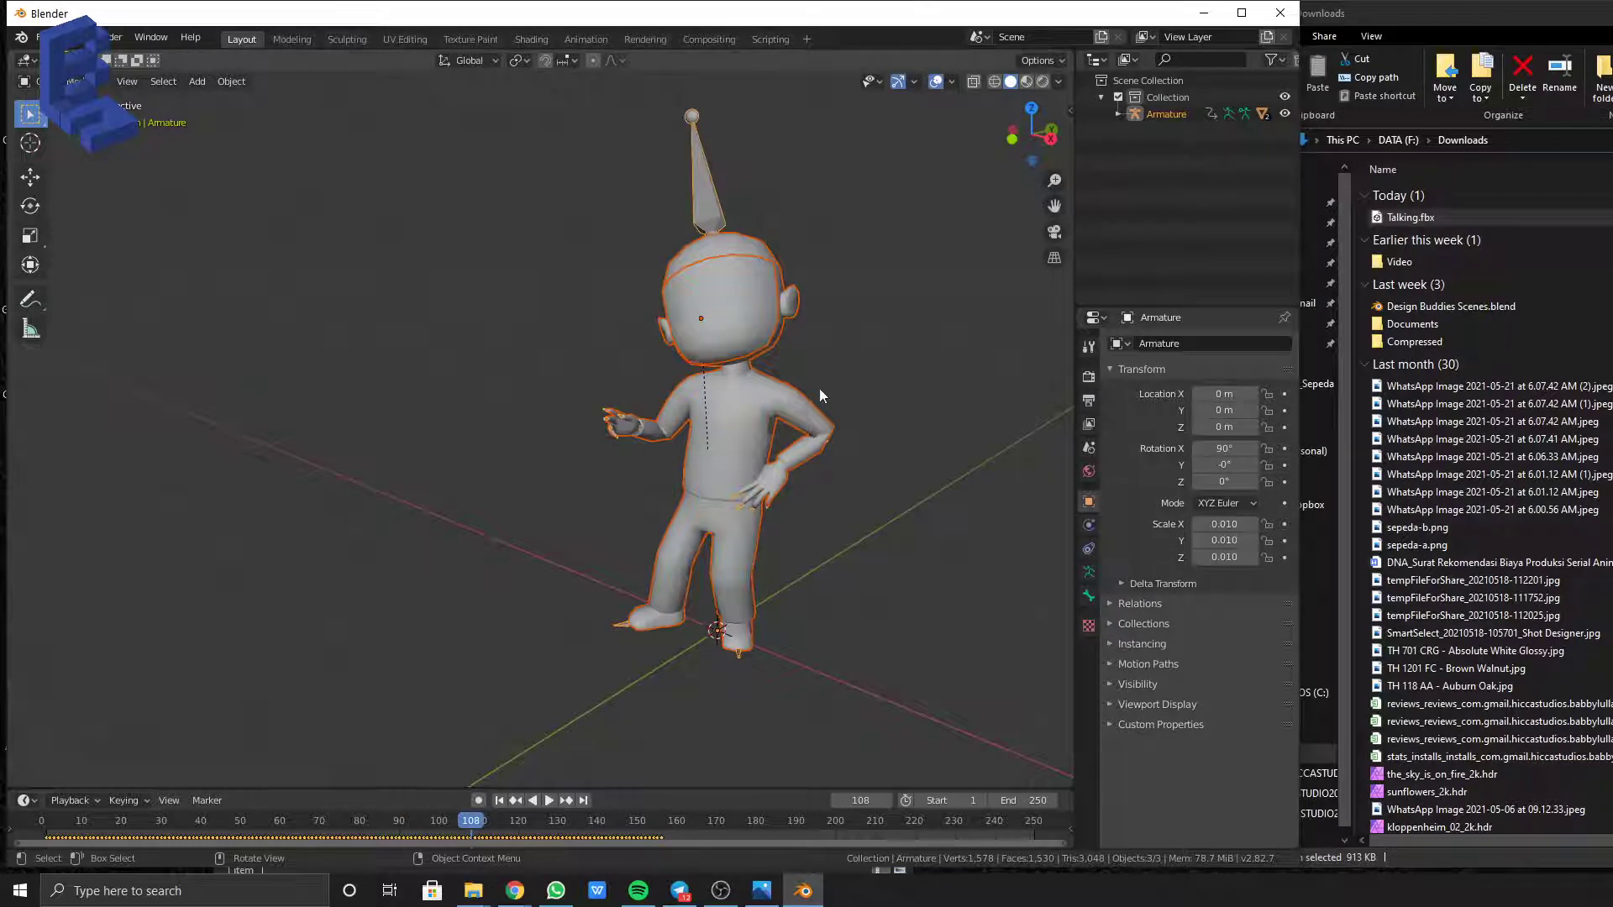
middle_drag(819, 388, 687, 390)
click(889, 319)
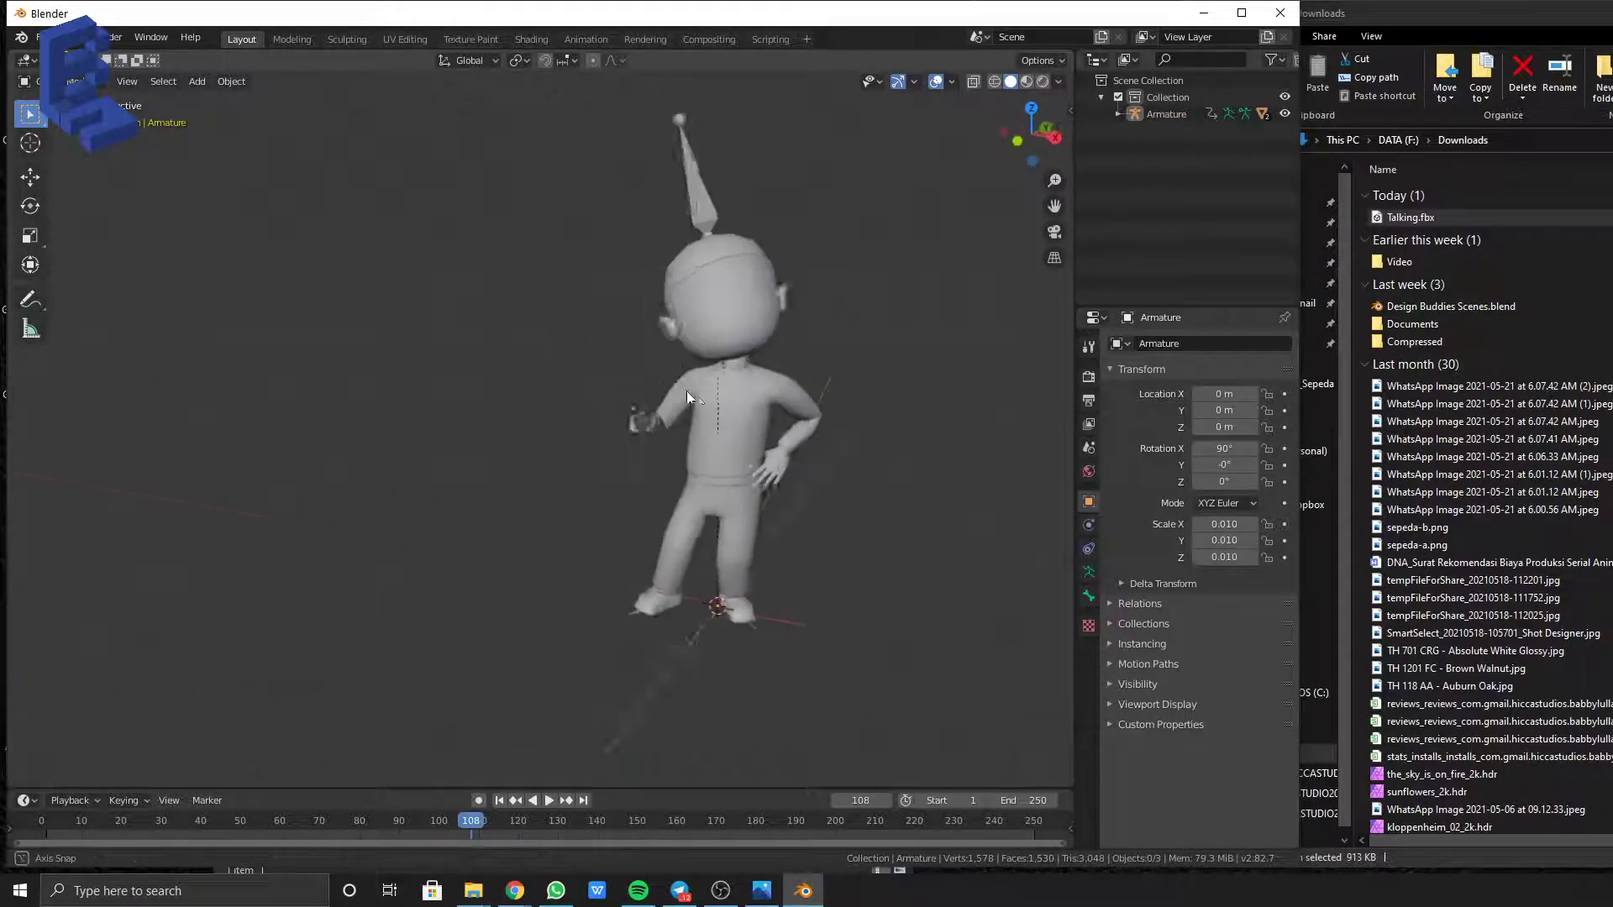
scroll(739, 492, up, 2)
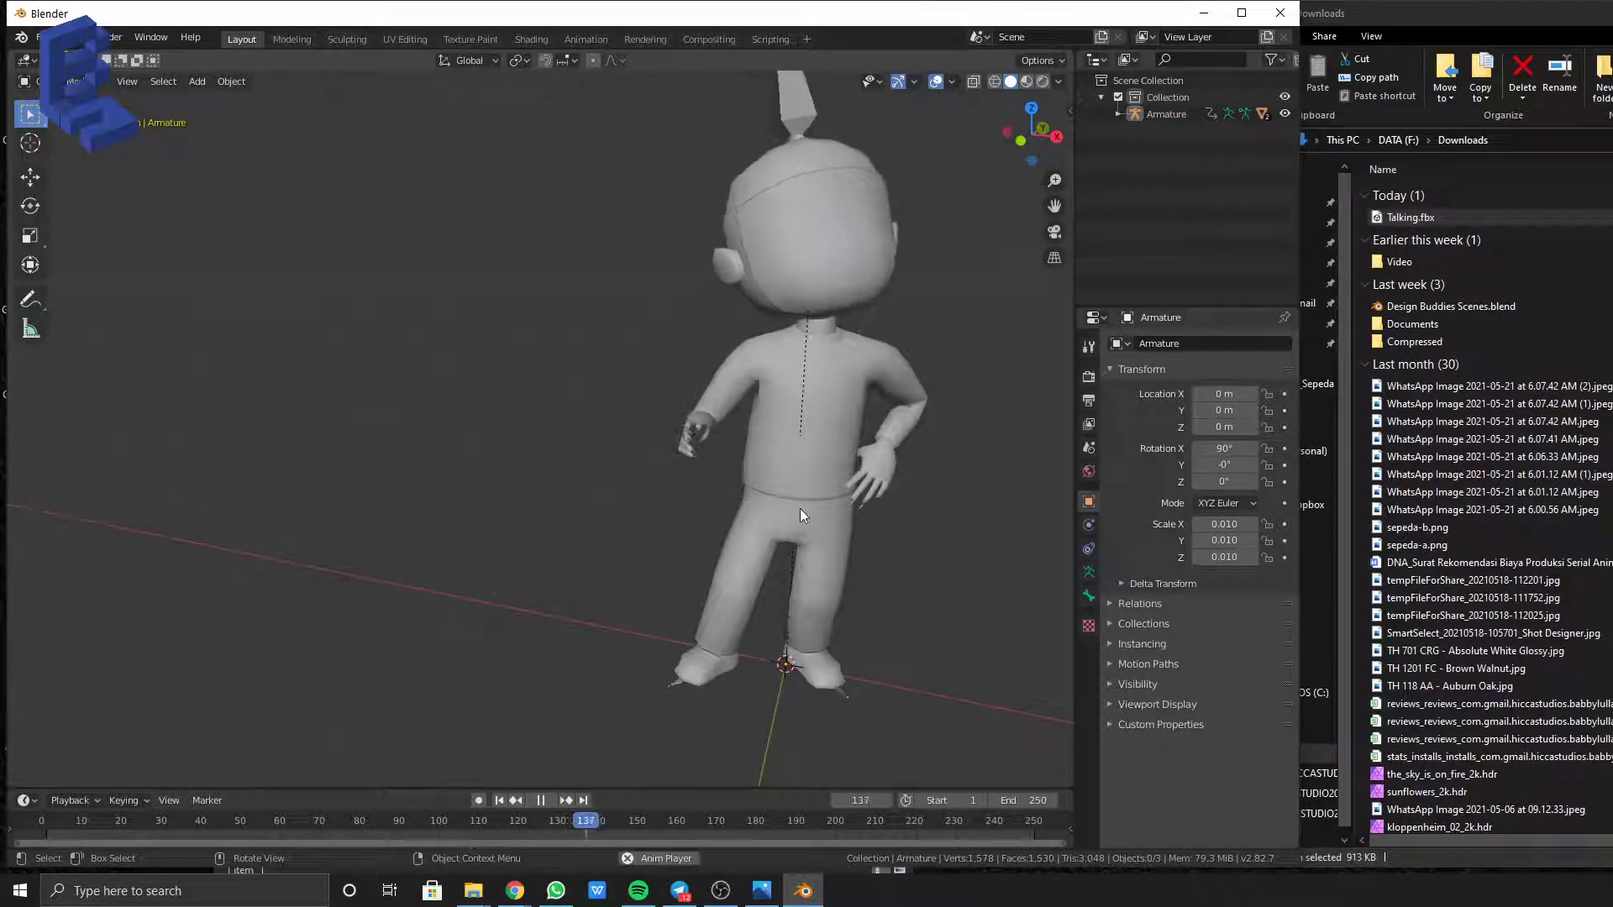
middle_drag(800, 509, 822, 457)
scroll(822, 455, down, 2)
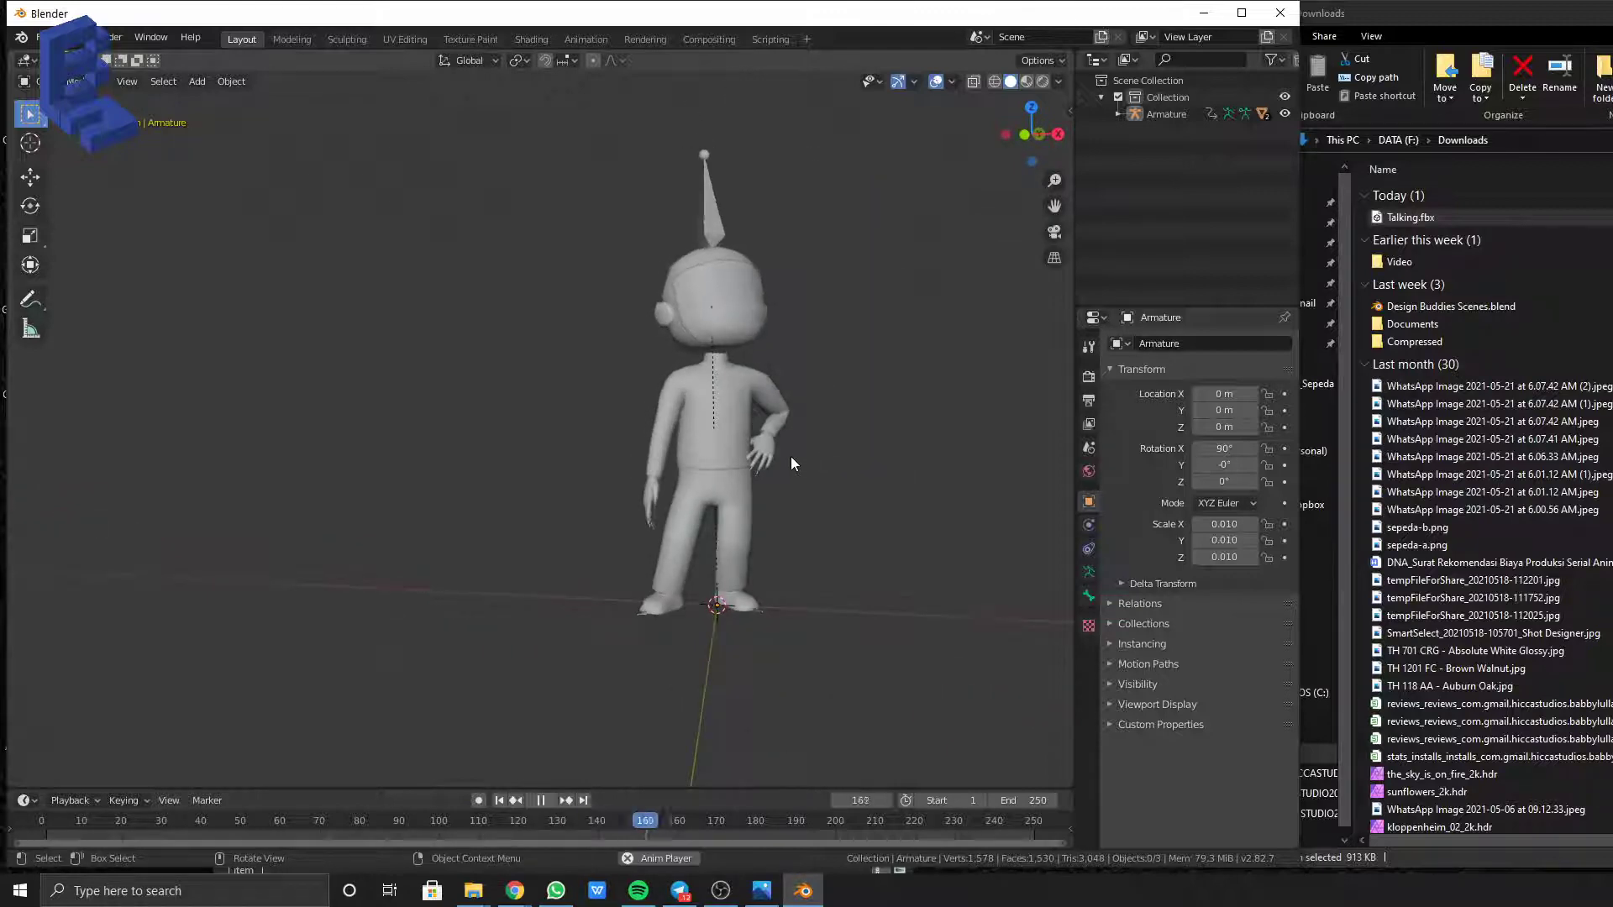
key(space)
Save the rigged scene as boy_im_rigged.blend in the boy_im folder
click(37, 39)
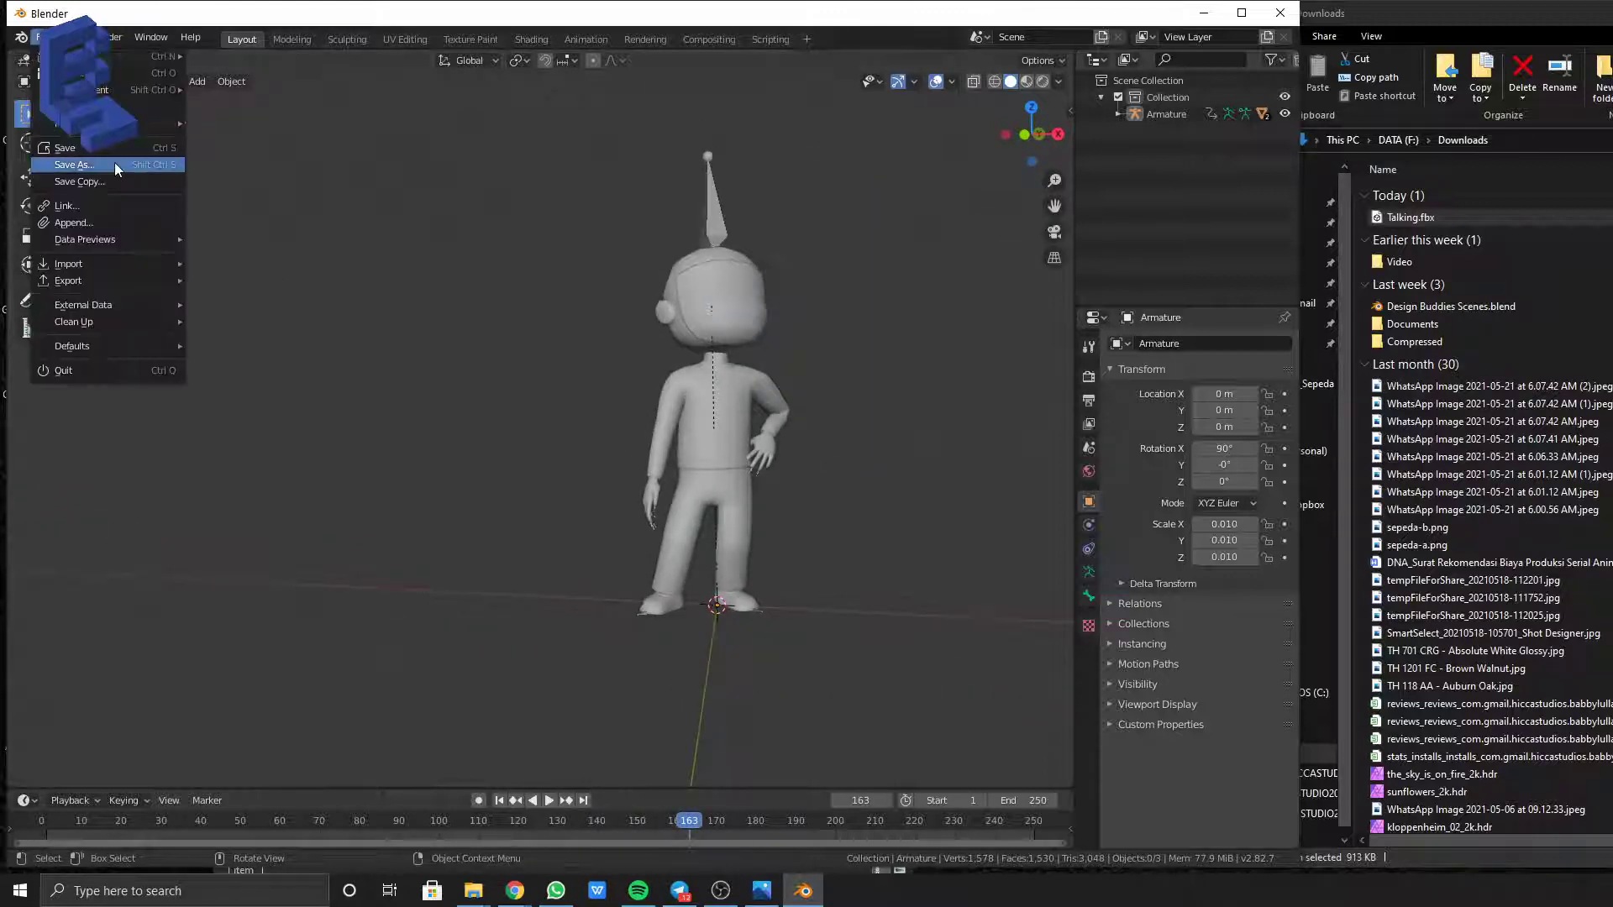
click(114, 163)
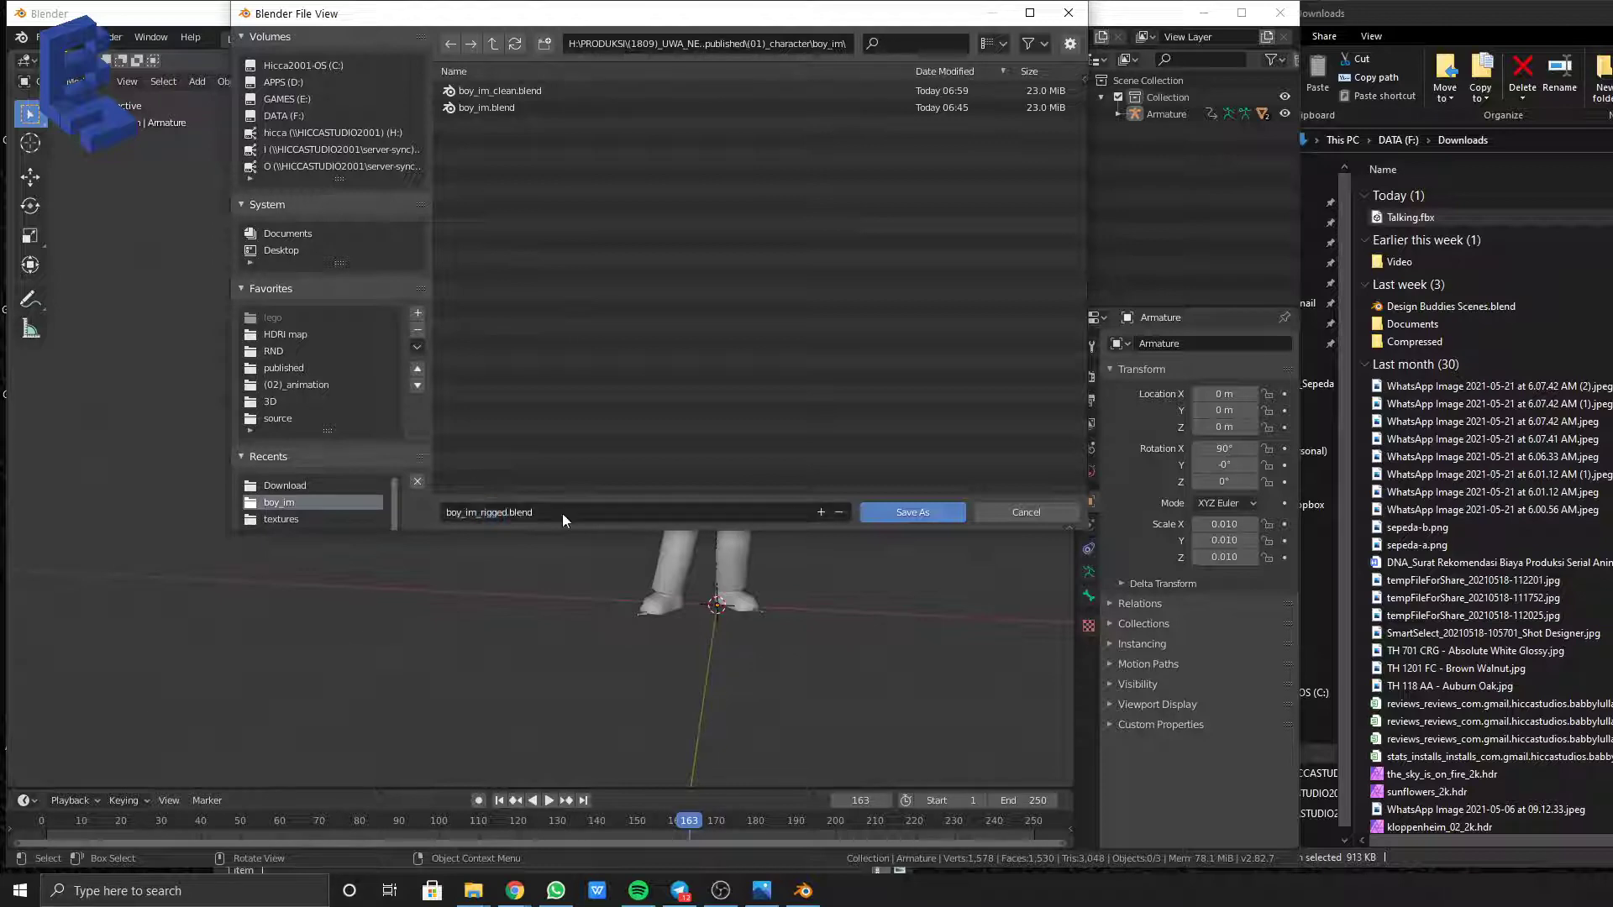
click(911, 513)
Replay the boy's animation to check how it runs across the timeline's frame range
middle_drag(778, 385, 754, 390)
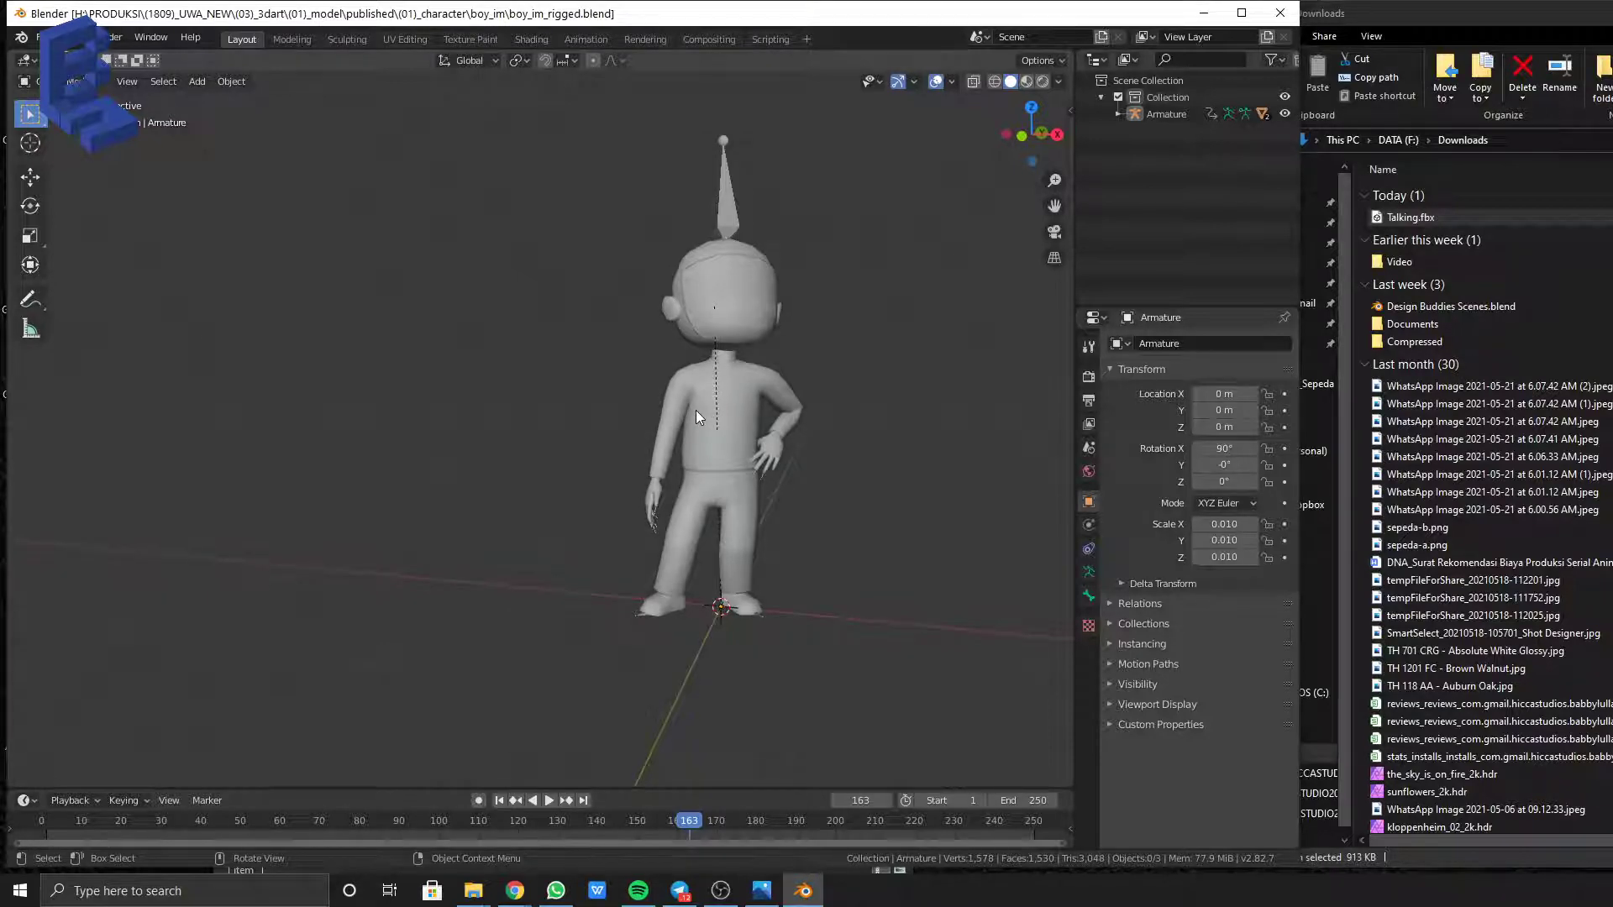
key(super)
mouse_move(754, 285)
middle_down()
mouse_move(764, 294)
mouse_move(683, 300)
mouse_move(785, 293)
middle_up()
key(space)
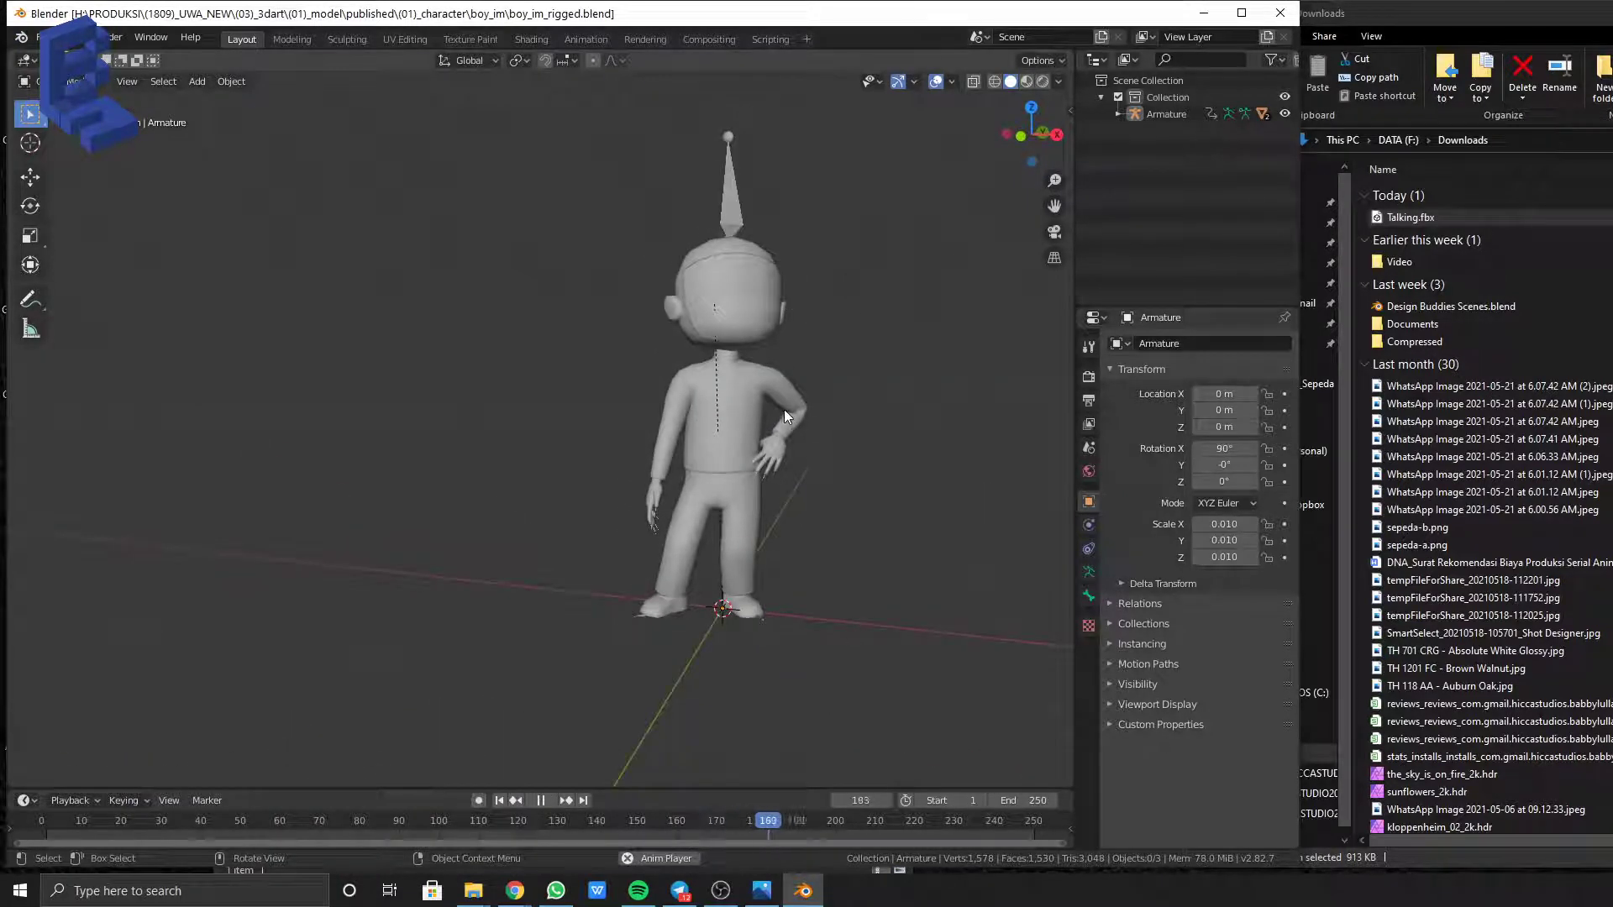
key(space)
key(space)
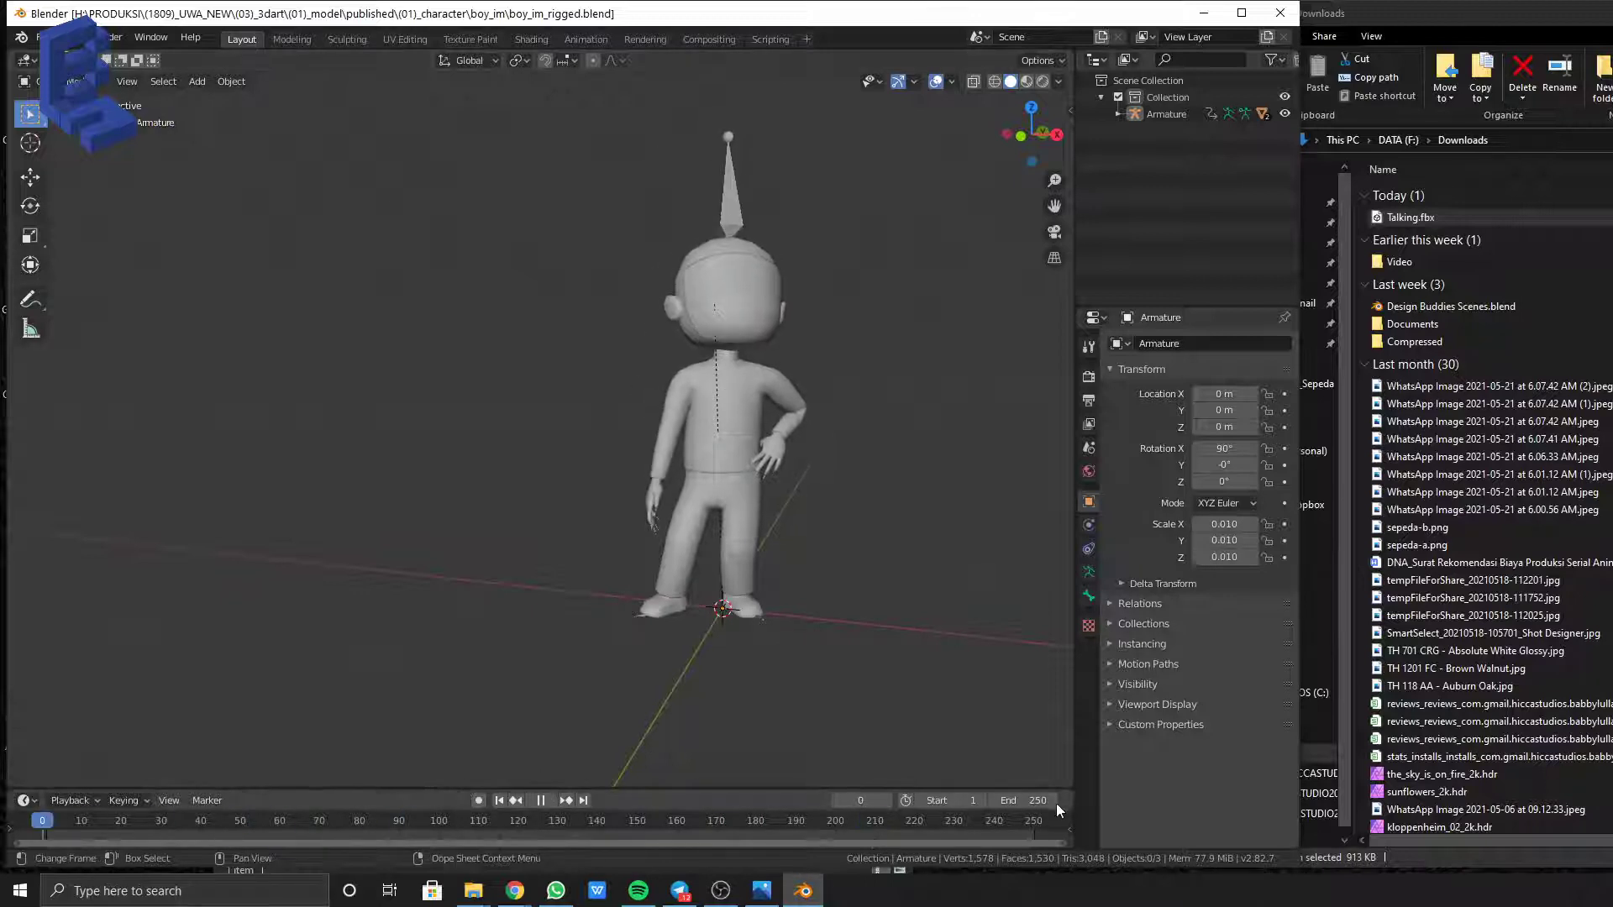
key(space)
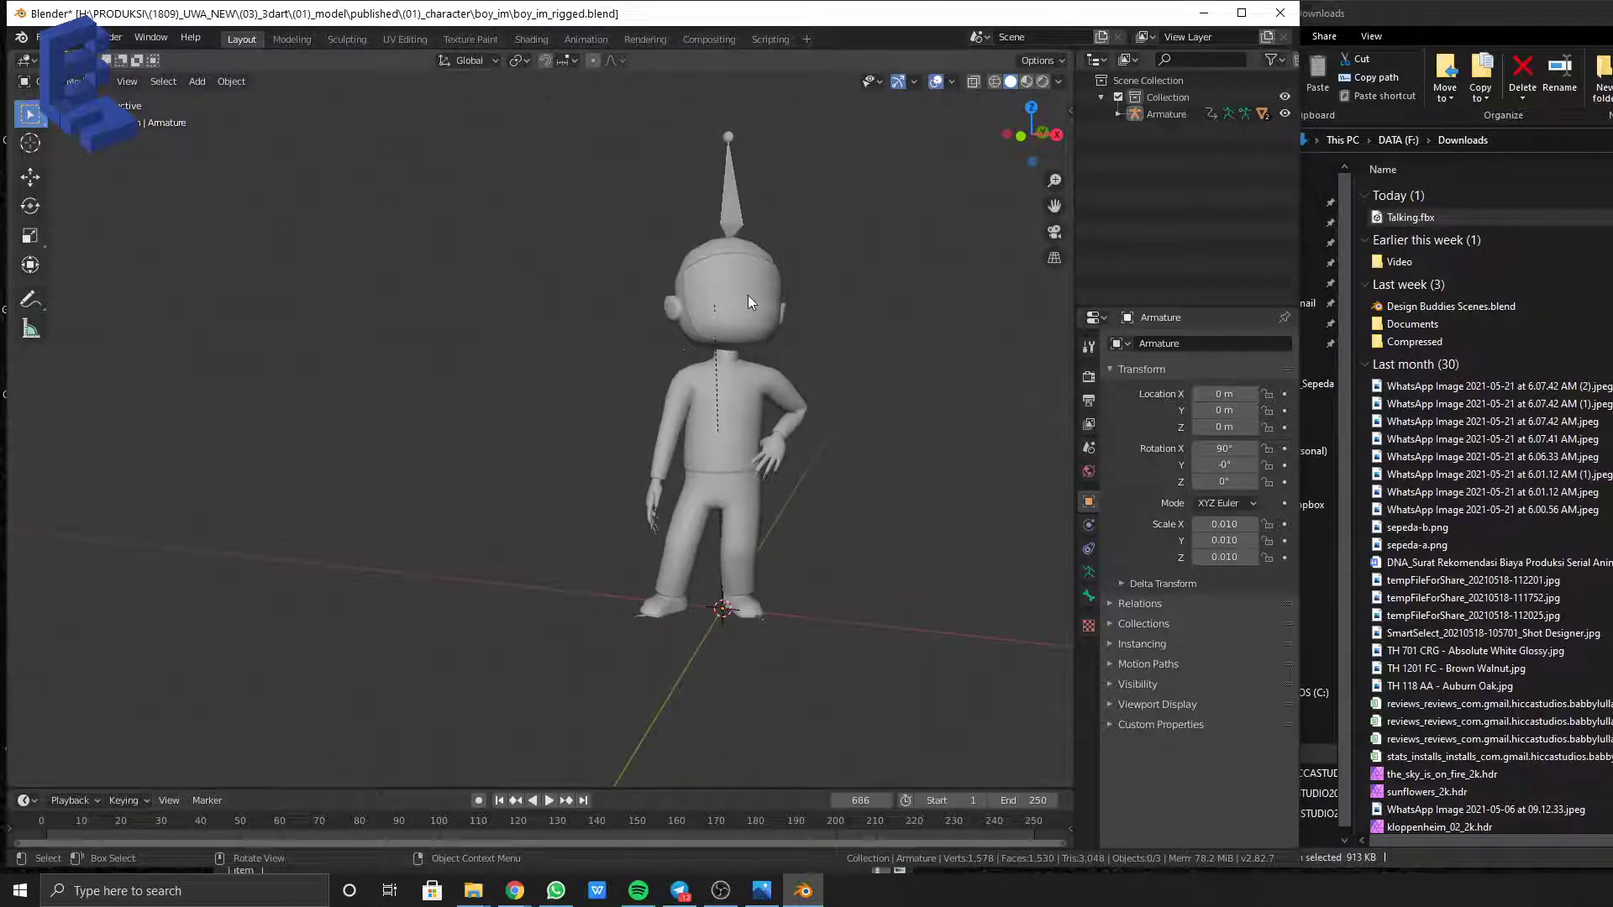
Select the boy's armature and scrub the timeline to frame 94 to examine the talking pose
click(741, 220)
middle_drag(876, 373, 859, 367)
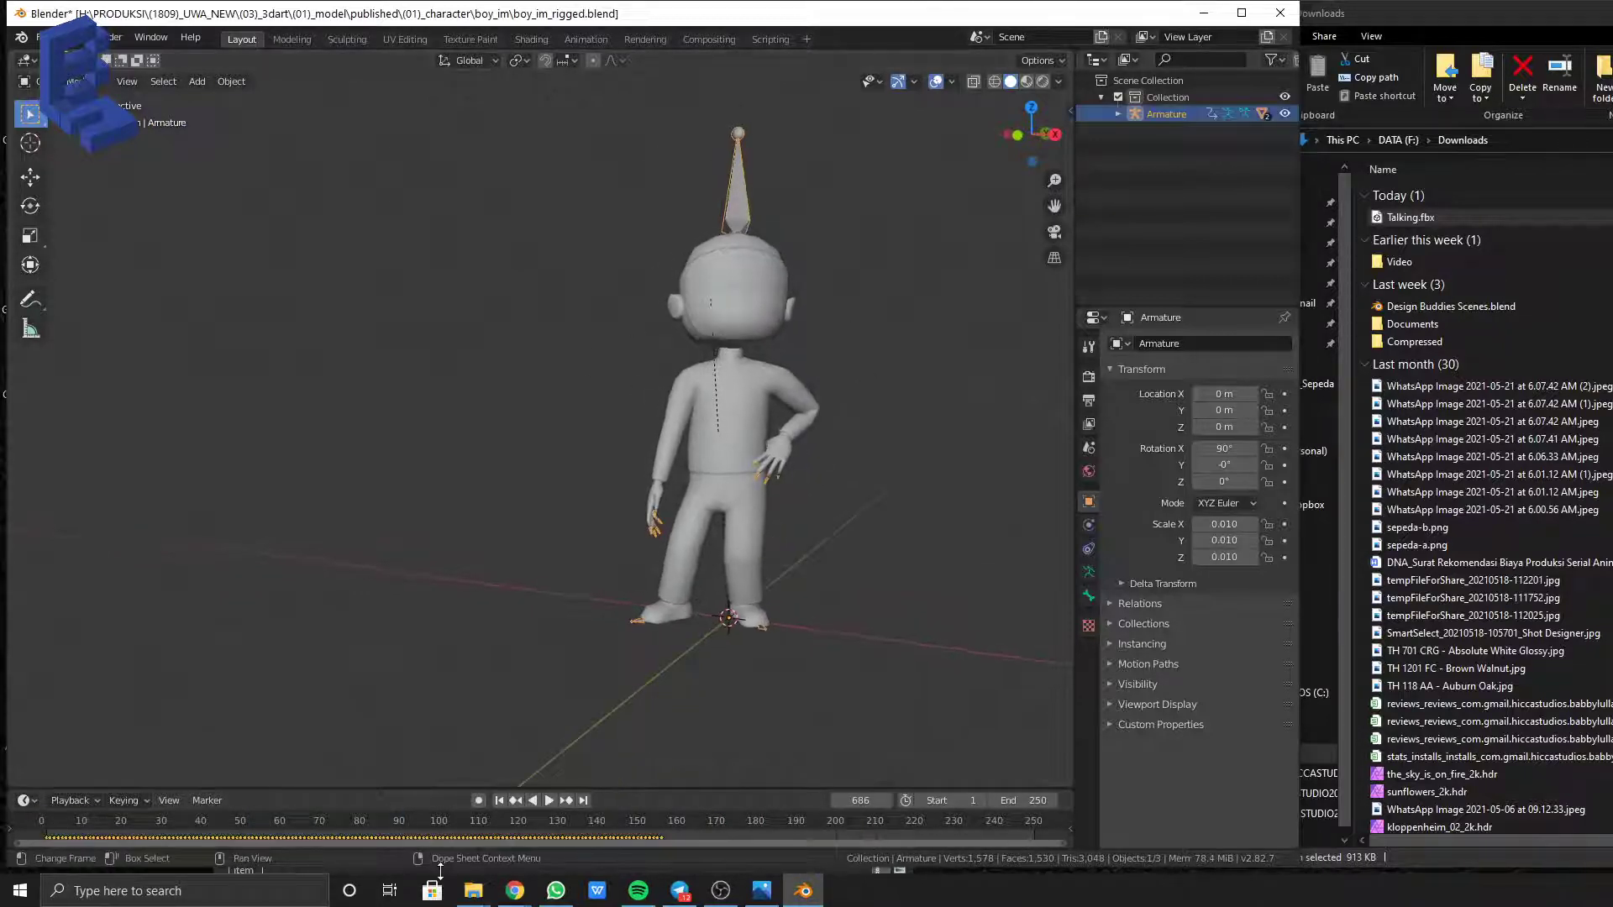
drag(468, 823, 415, 821)
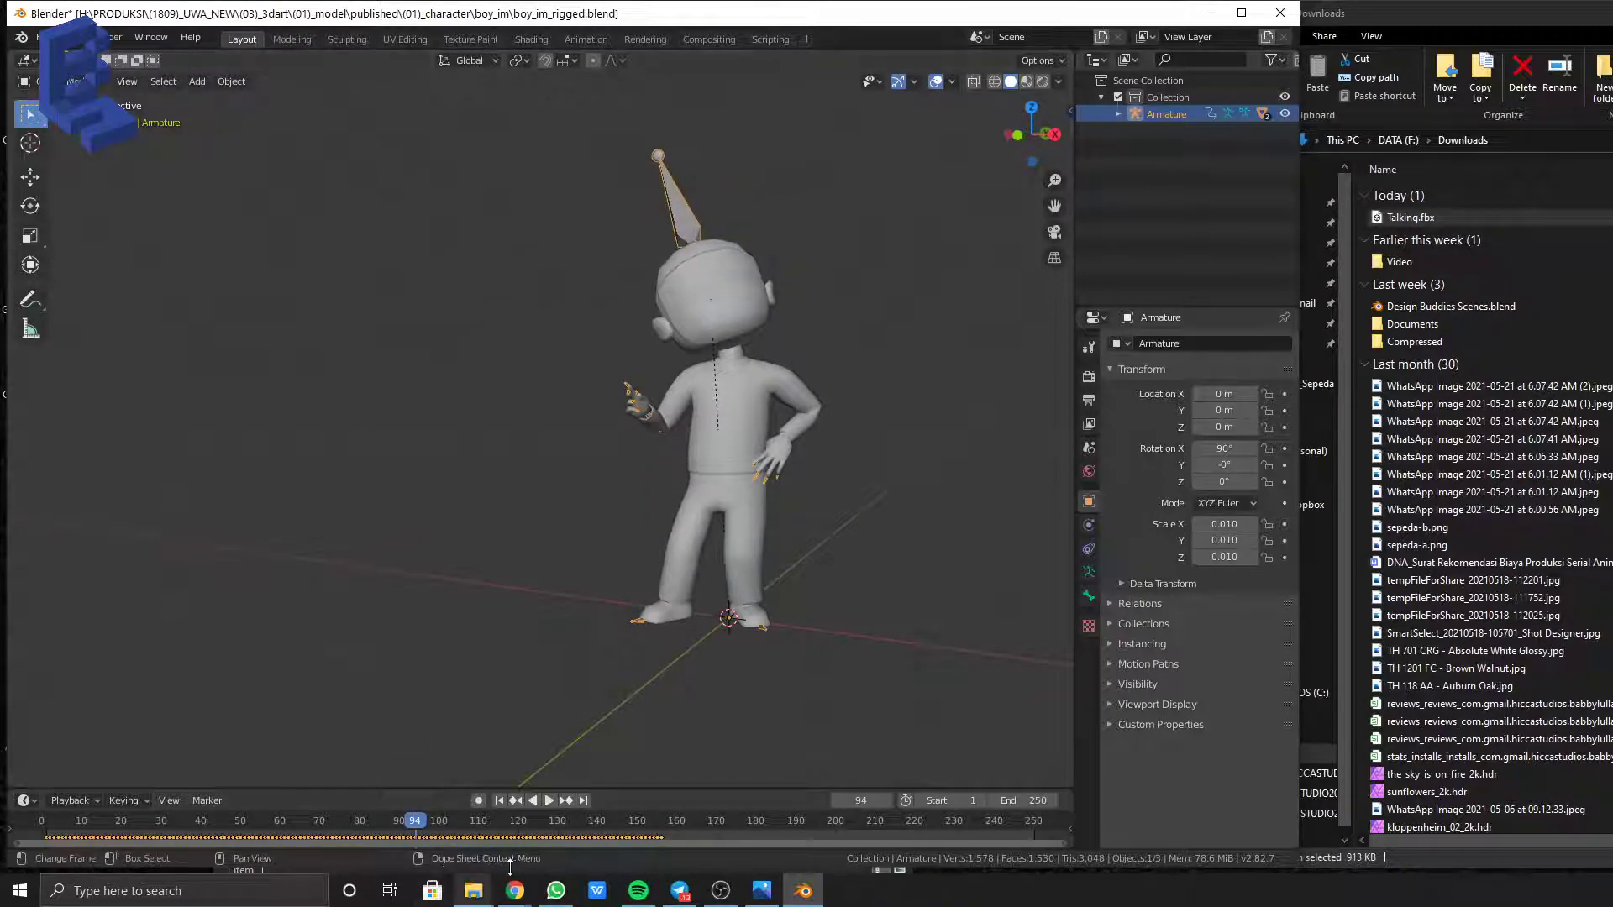
Switch to Mixamo in the browser and apply the Standing Arguing animation to the boy character
mouse_move(515, 890)
click(567, 856)
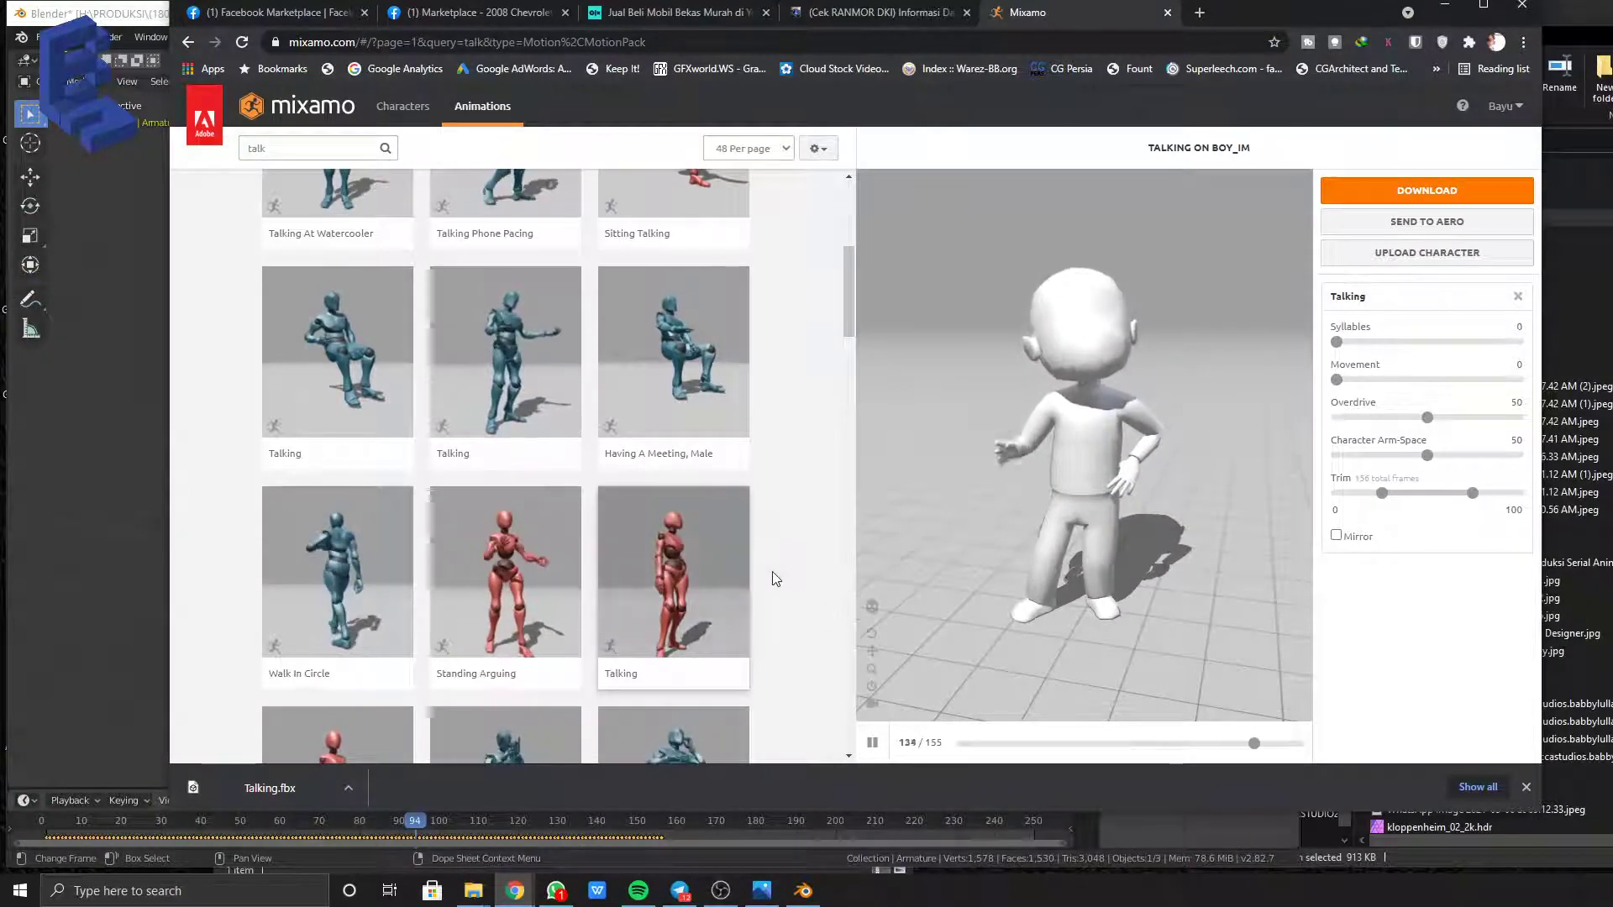
scroll(680, 537, down, 3)
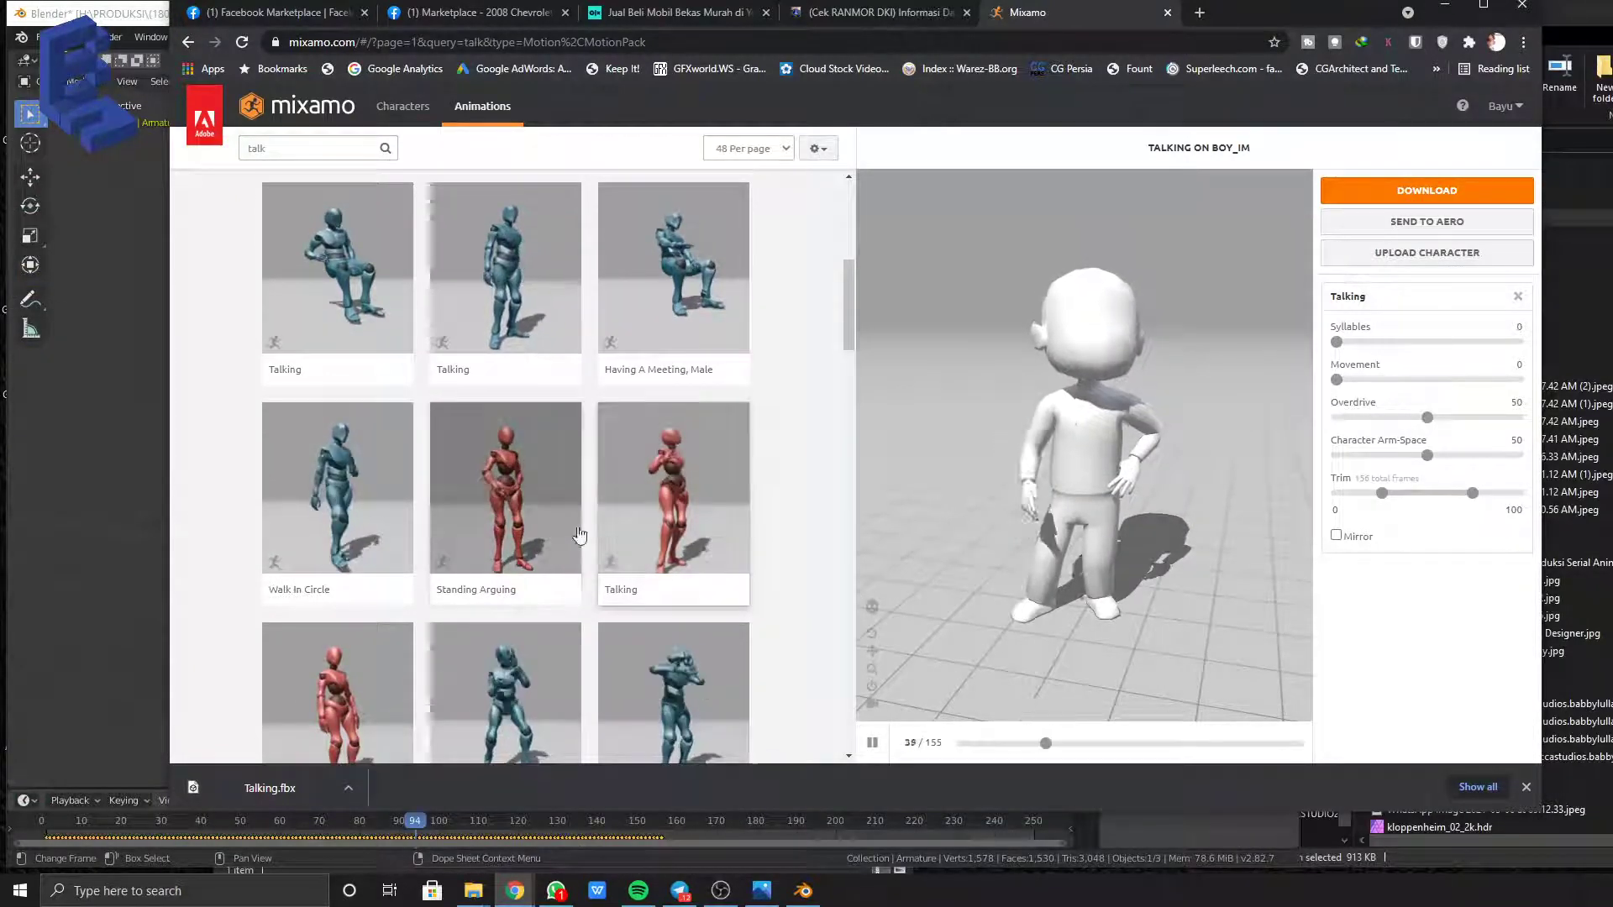
scroll(504, 370, down, 1)
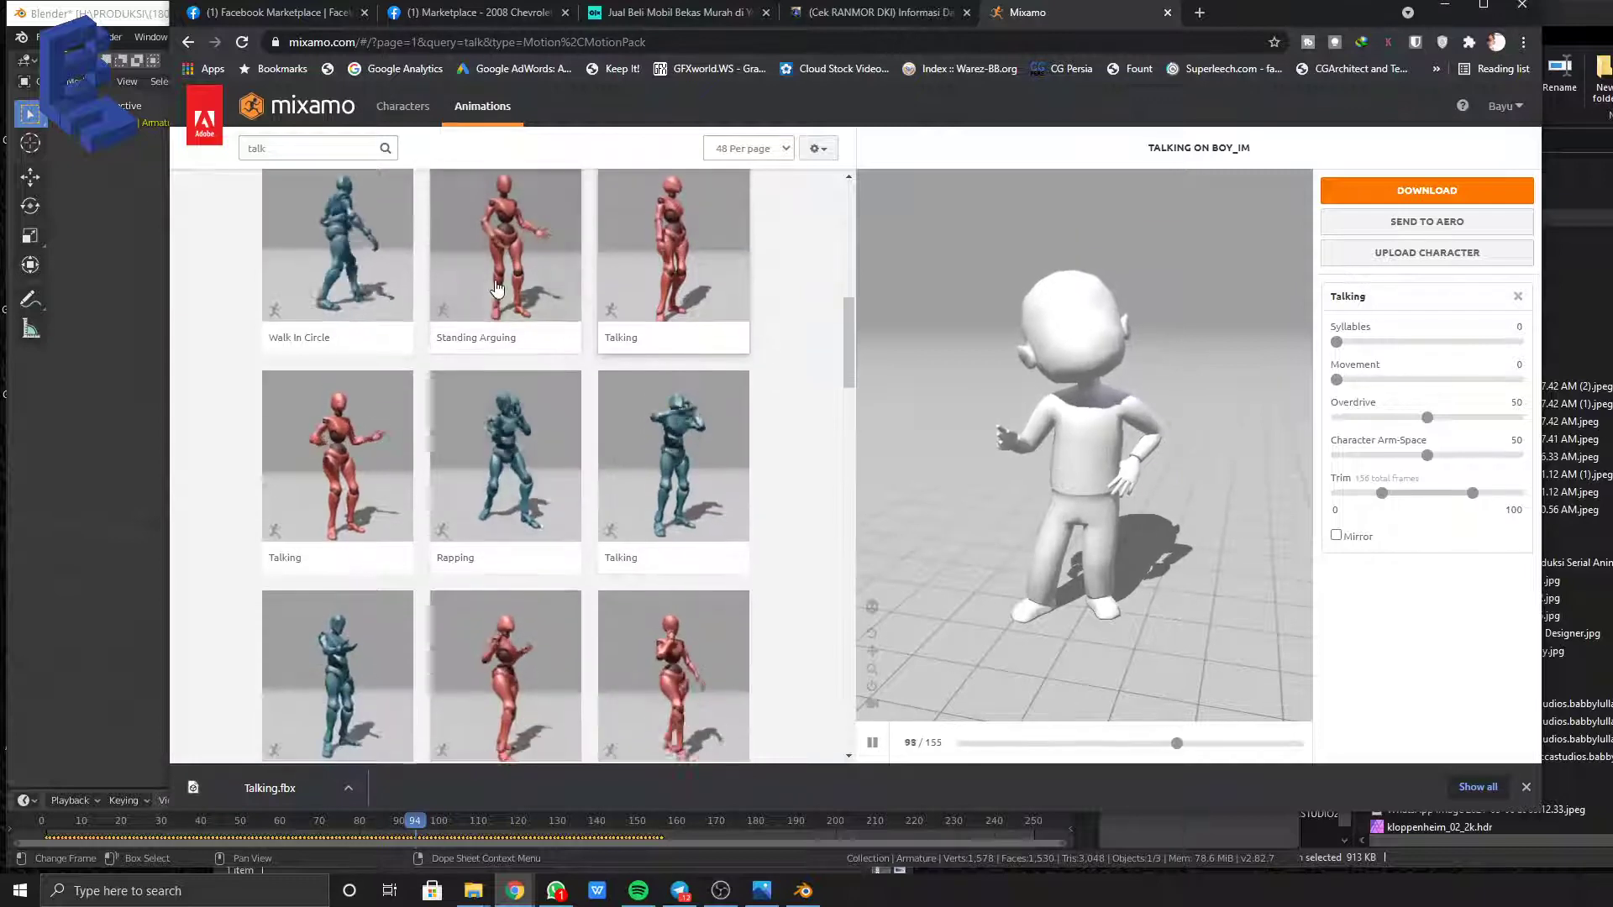
click(504, 260)
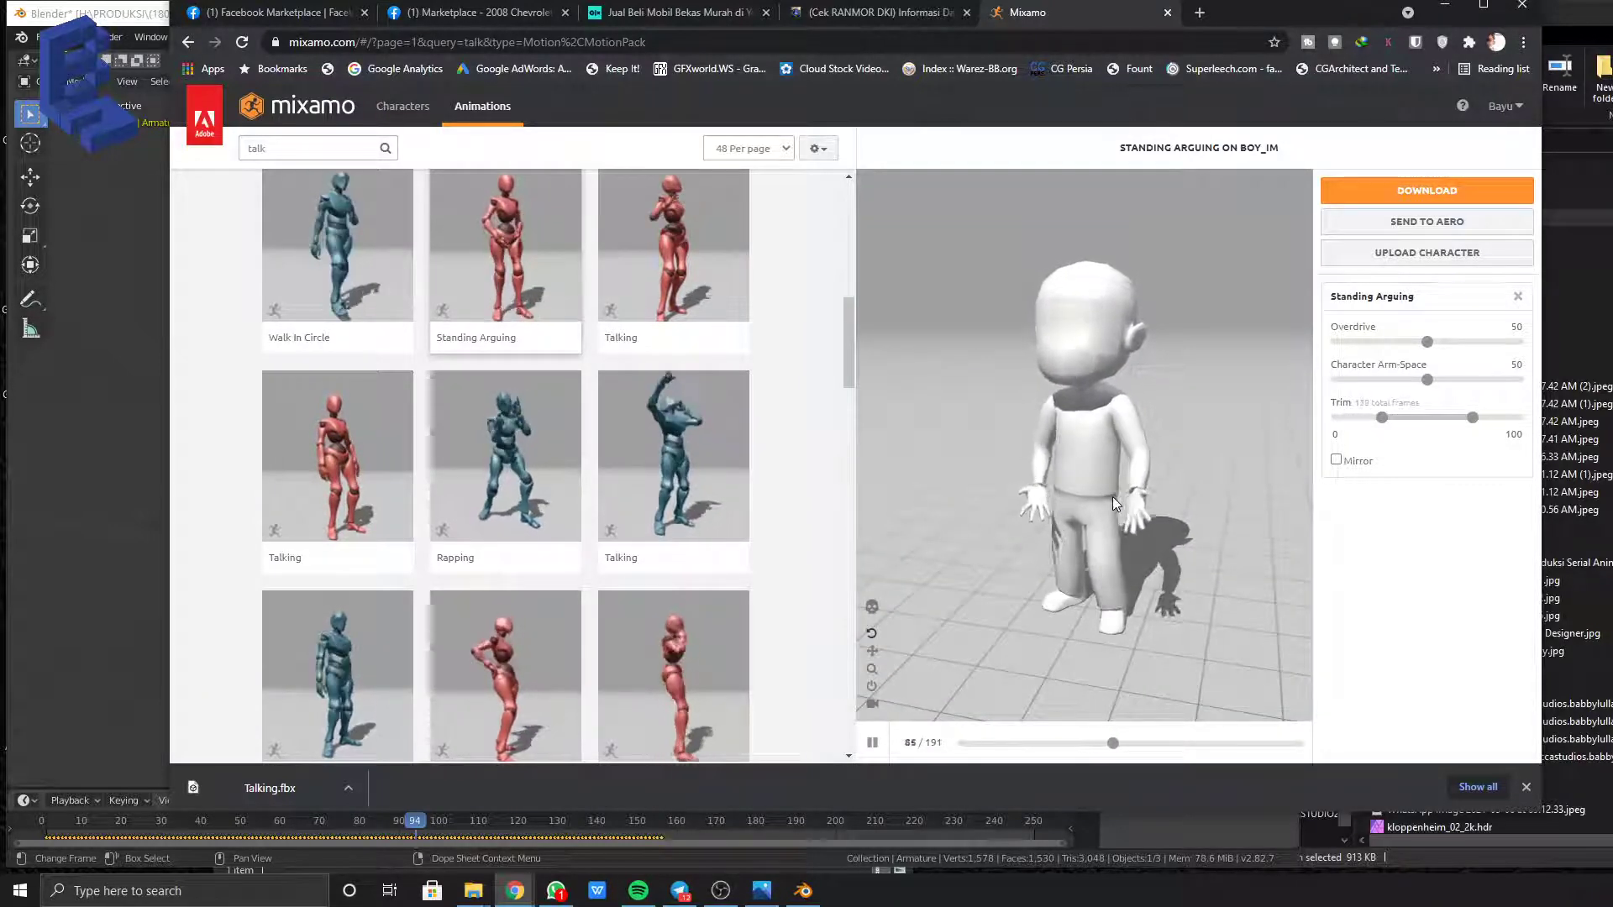
Download the Standing Arguing animation as FBX Binary without skin at 30 frames per second
click(1427, 190)
click(893, 262)
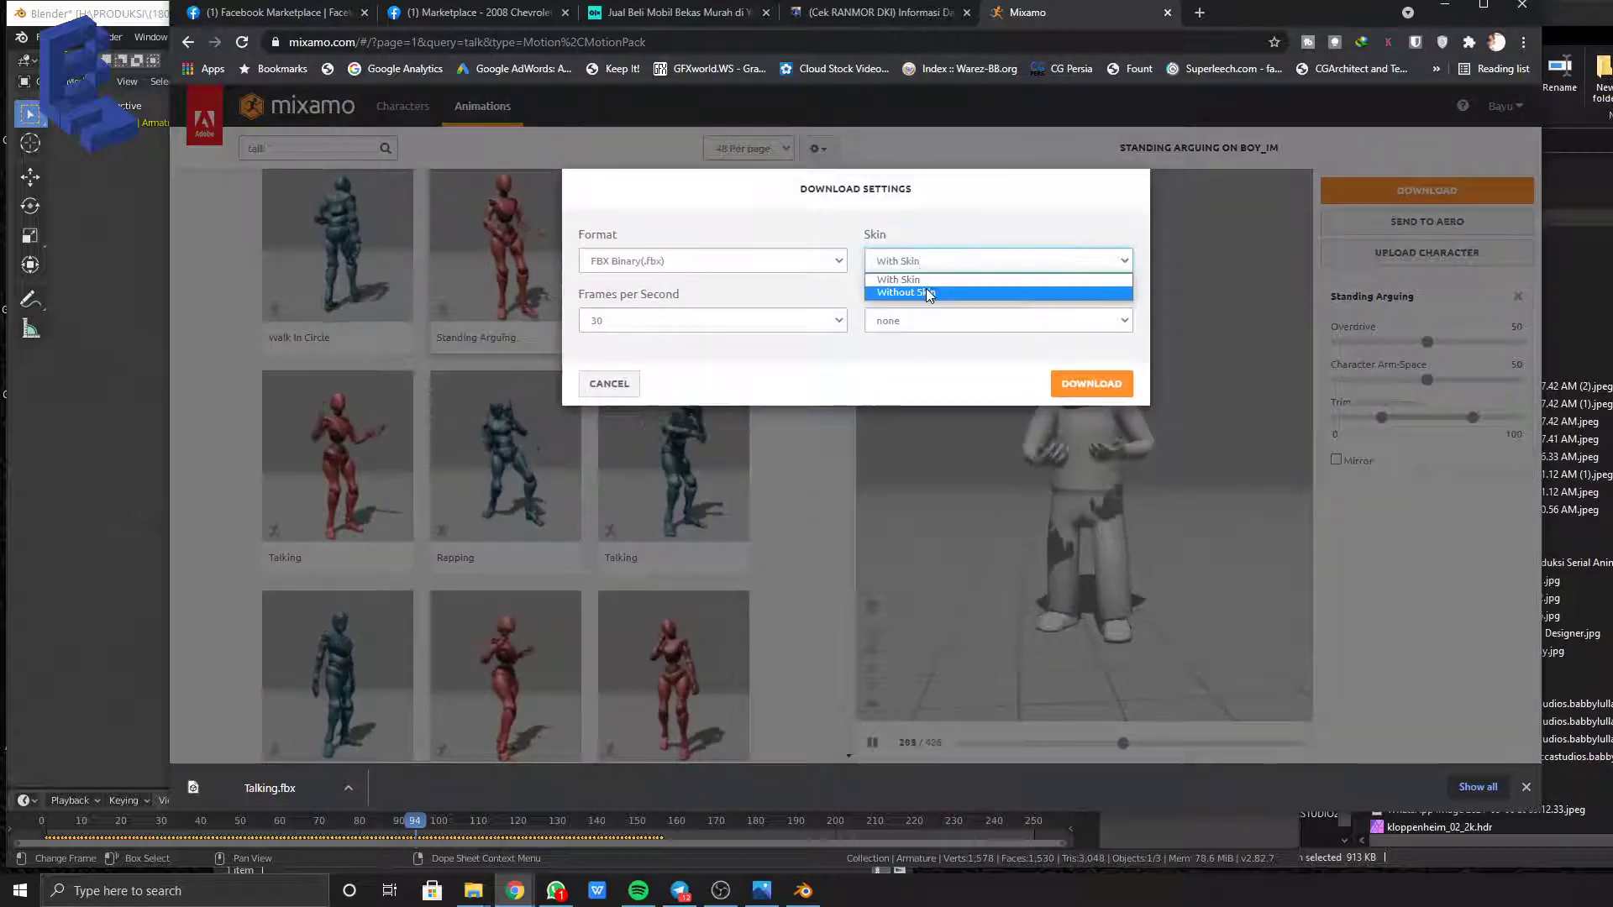
click(929, 290)
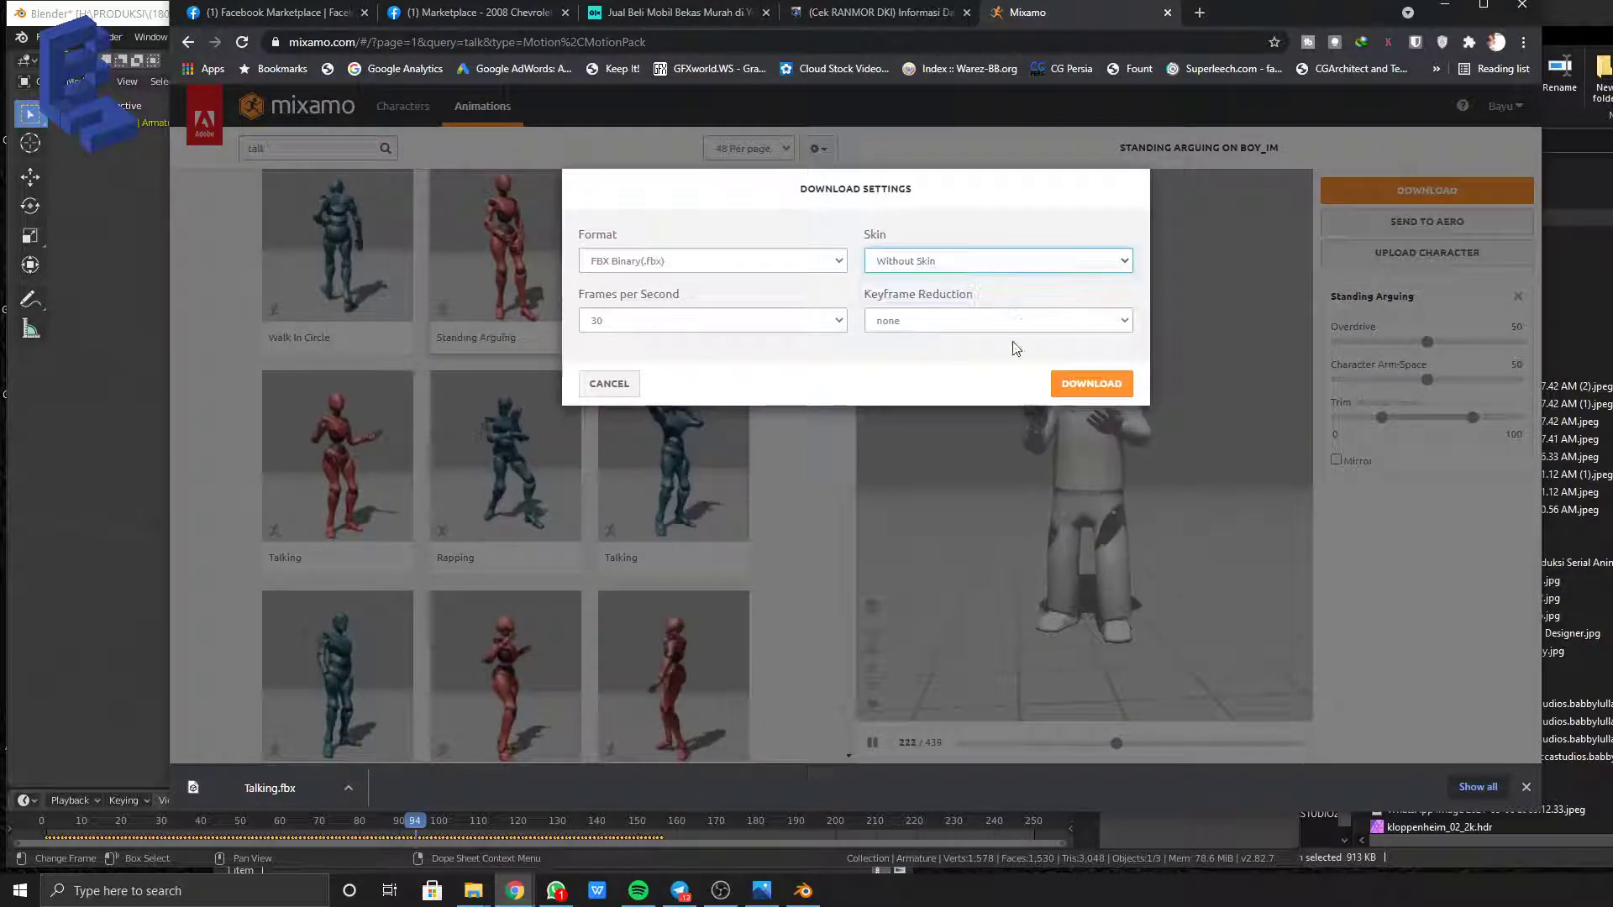
click(1088, 386)
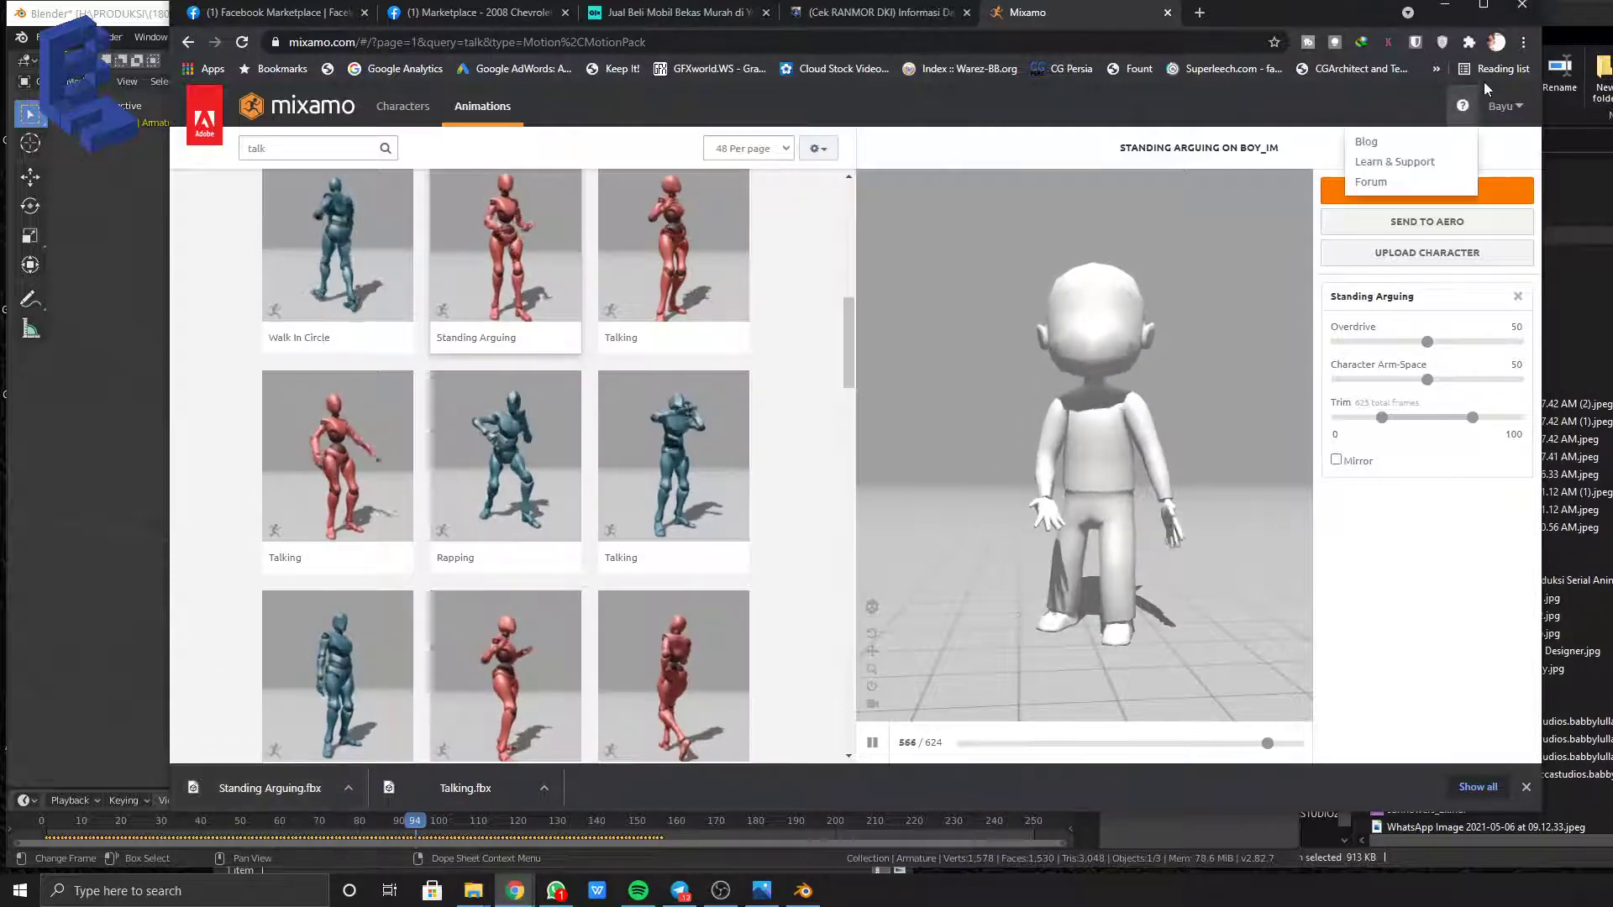
Switch back to Blender and run the Hicca add-on's Setup Files tool on the rigged scene
click(1445, 6)
middle_drag(731, 318, 887, 246)
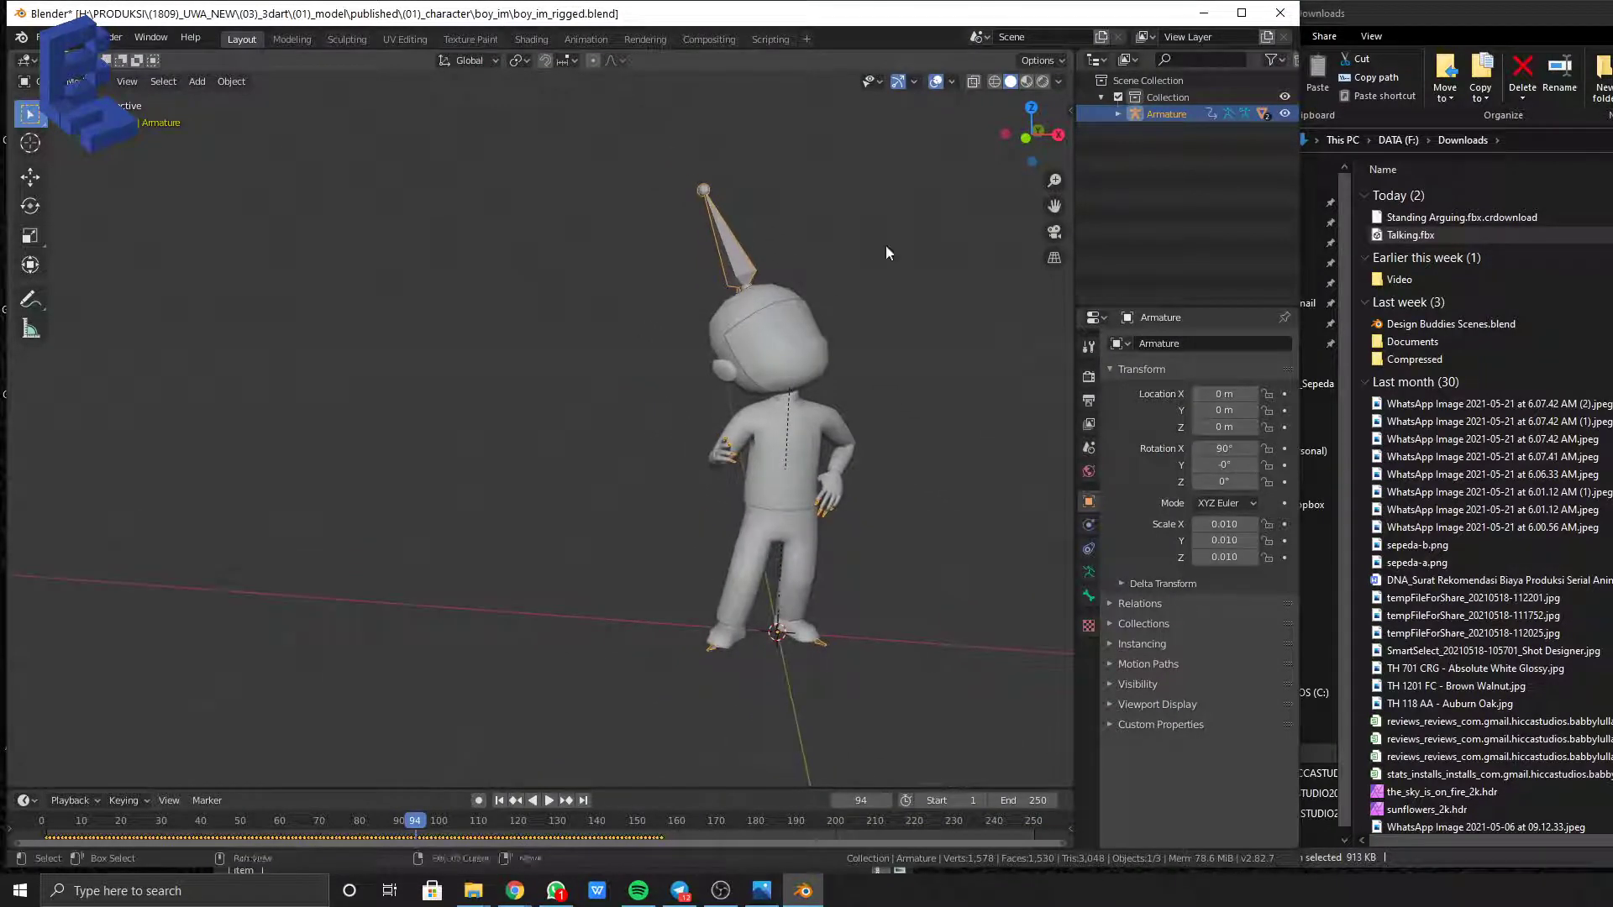
click(1072, 111)
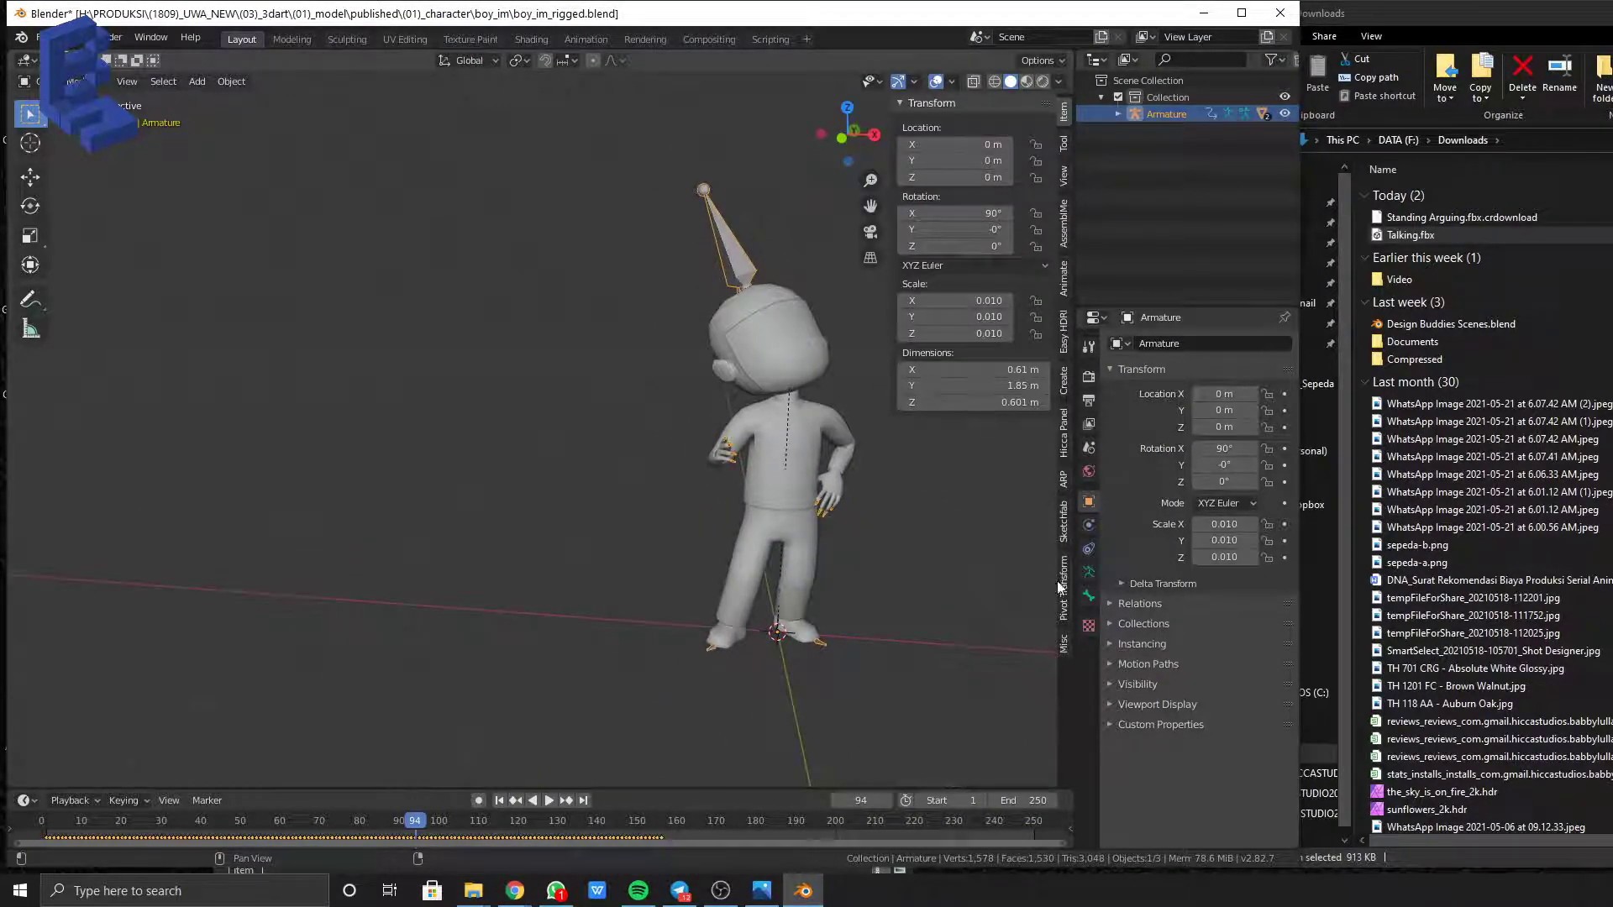
click(1065, 445)
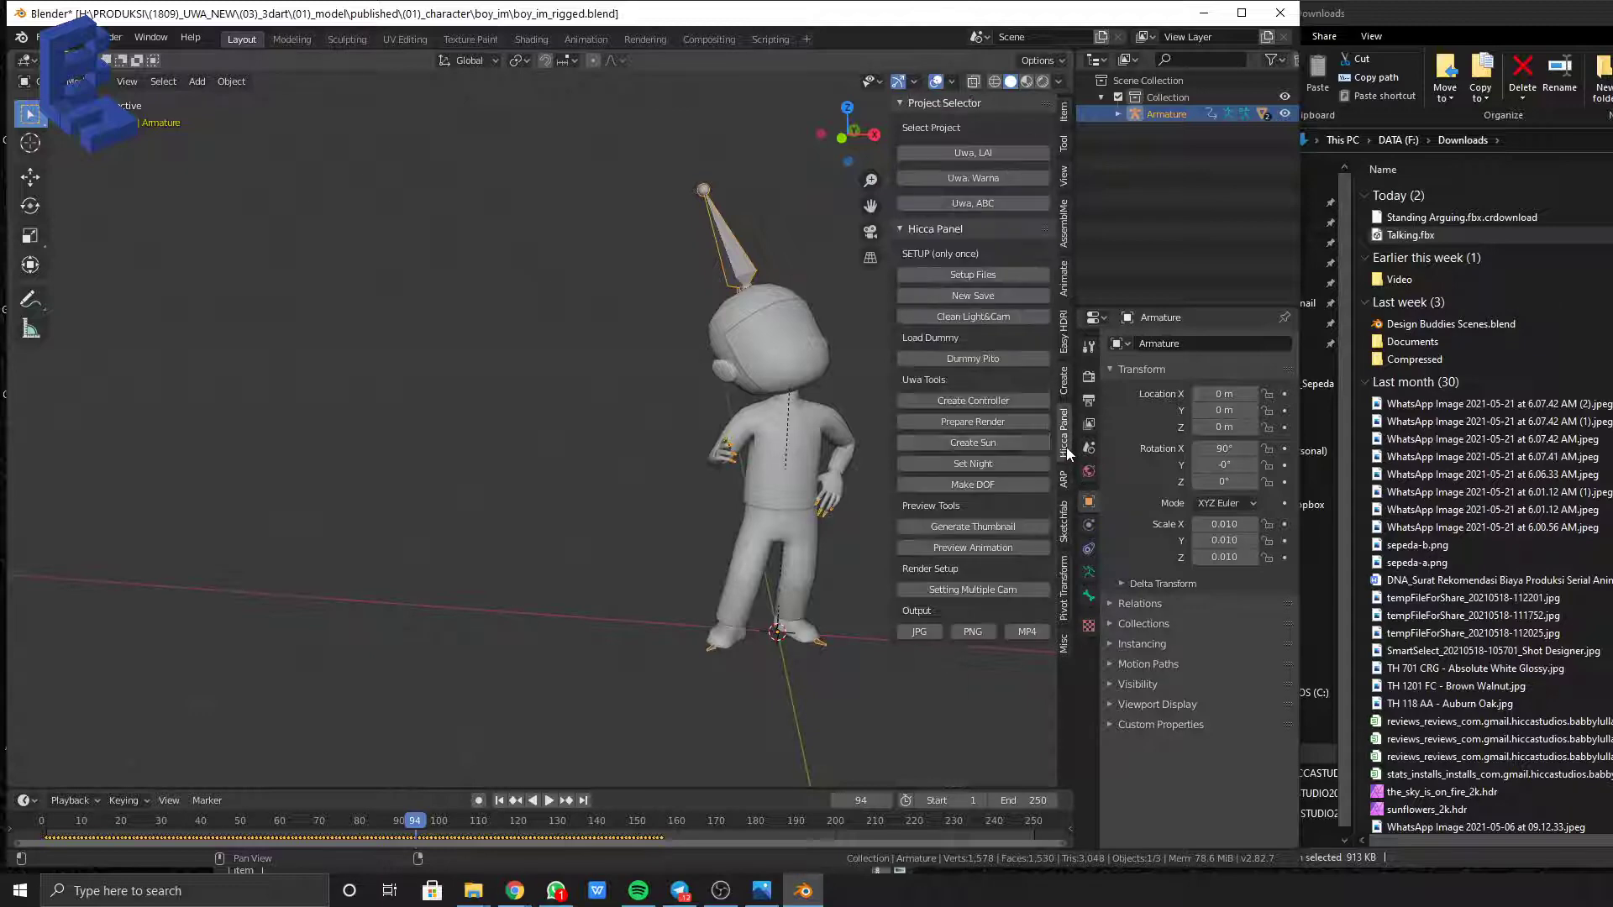
click(1000, 271)
Open the NLA editing workspace and hide the sidebar of its 3D viewport
click(657, 42)
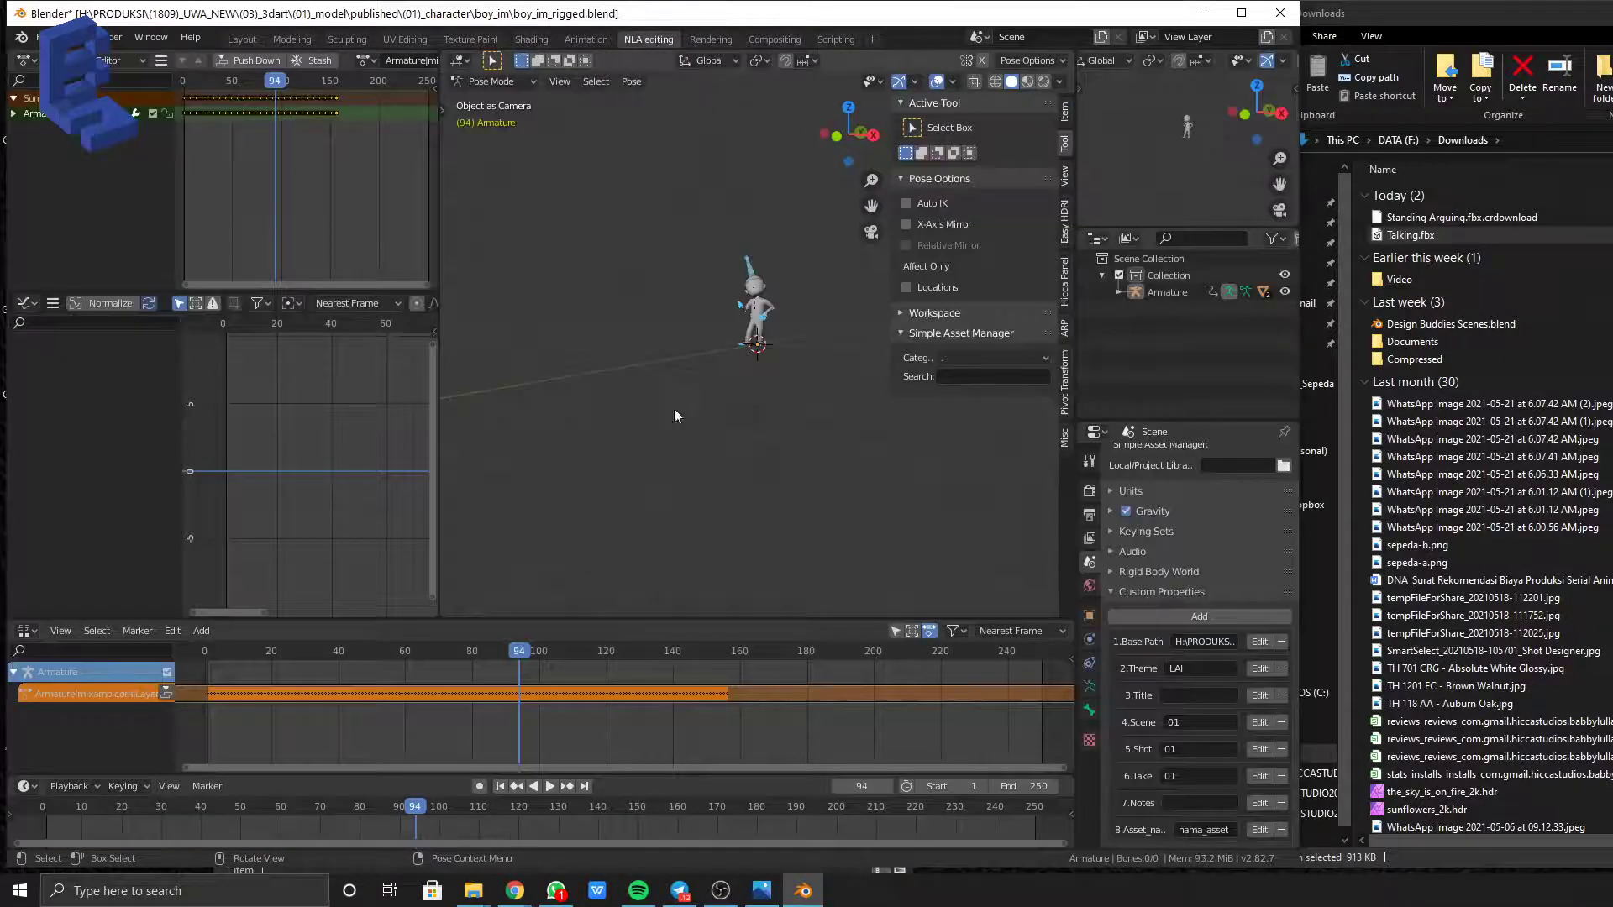
scroll(781, 306, up, 2)
middle_drag(781, 306, 717, 475)
scroll(778, 325, up, 1)
scroll(799, 376, up, 4)
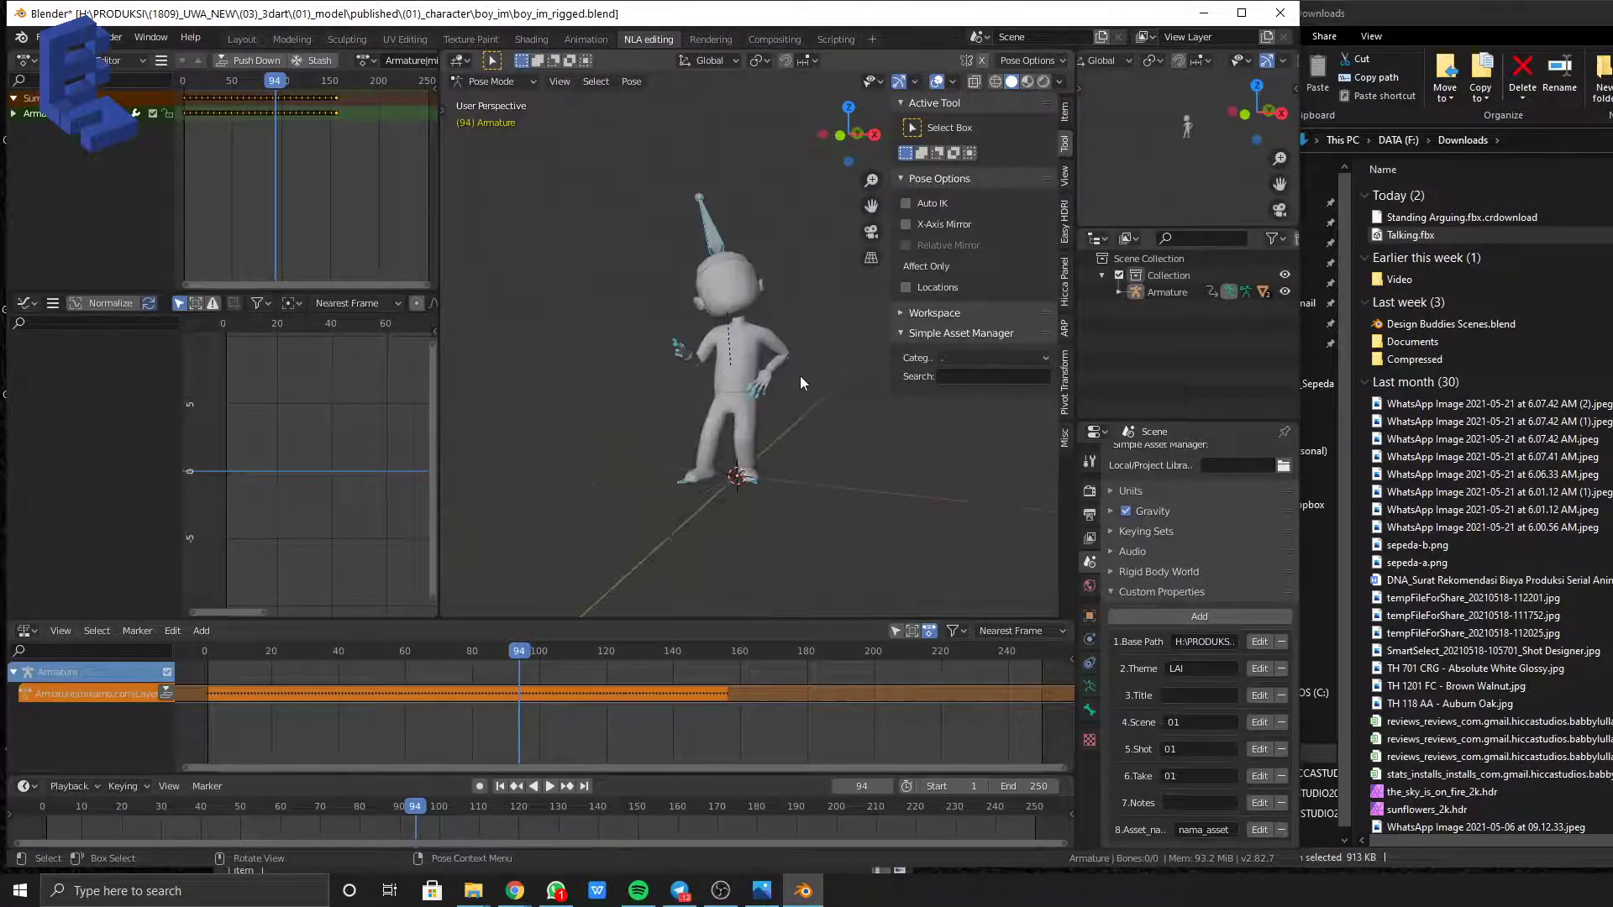
scroll(800, 376, up, 2)
key(n)
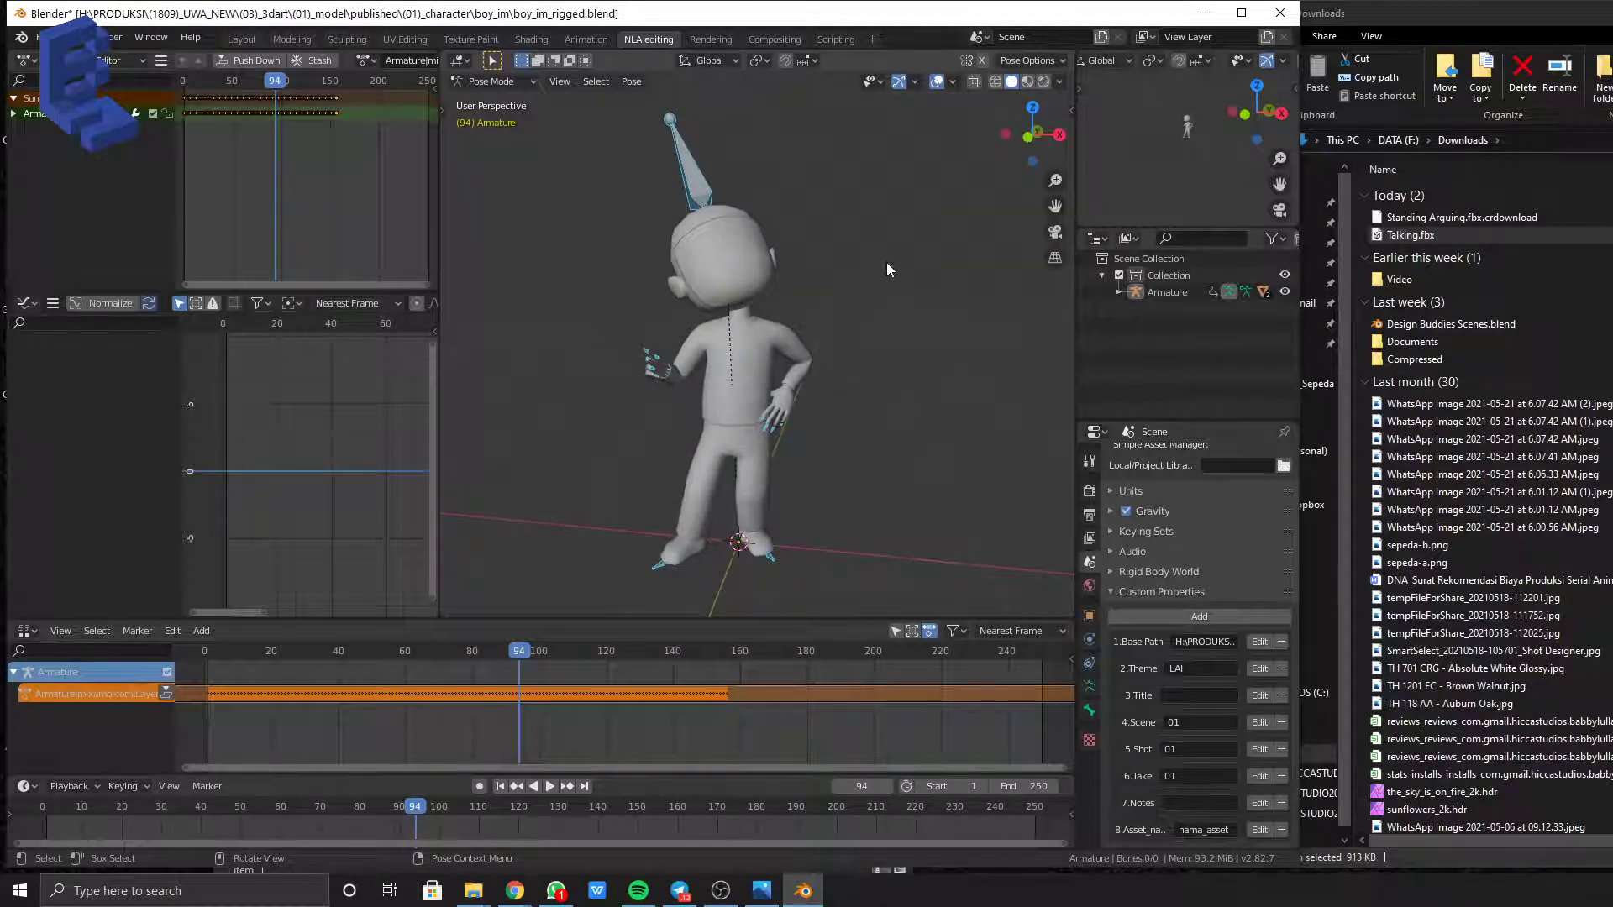
Rename the boy's Armature object as boy-im
click(887, 264)
shift+middle_drag(853, 242, 886, 310)
click(733, 244)
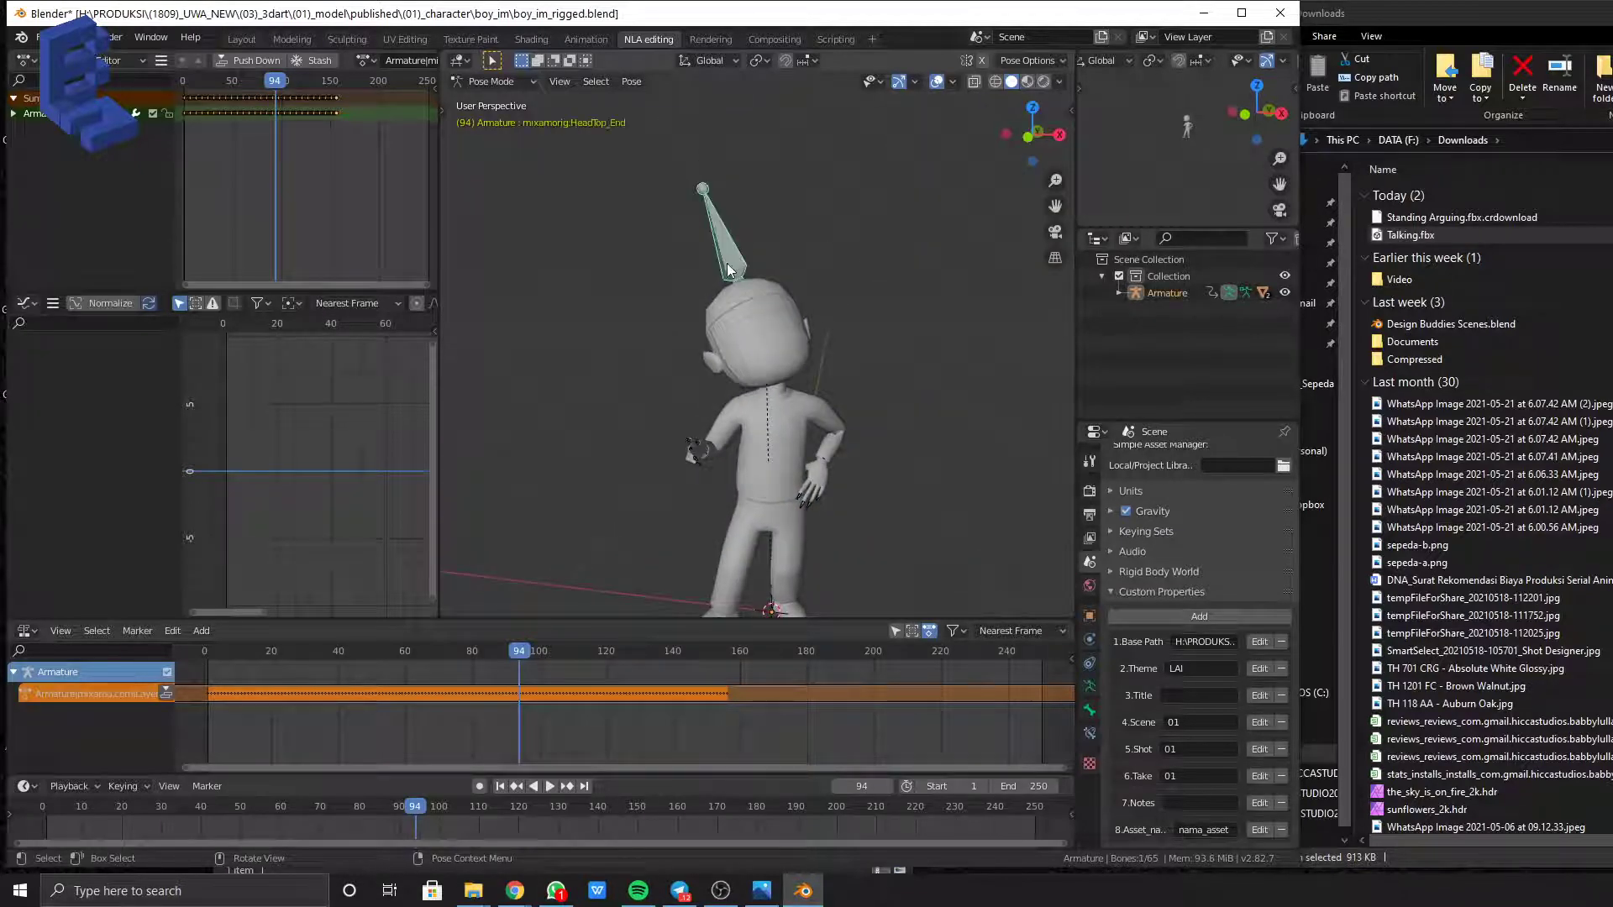
click(1161, 294)
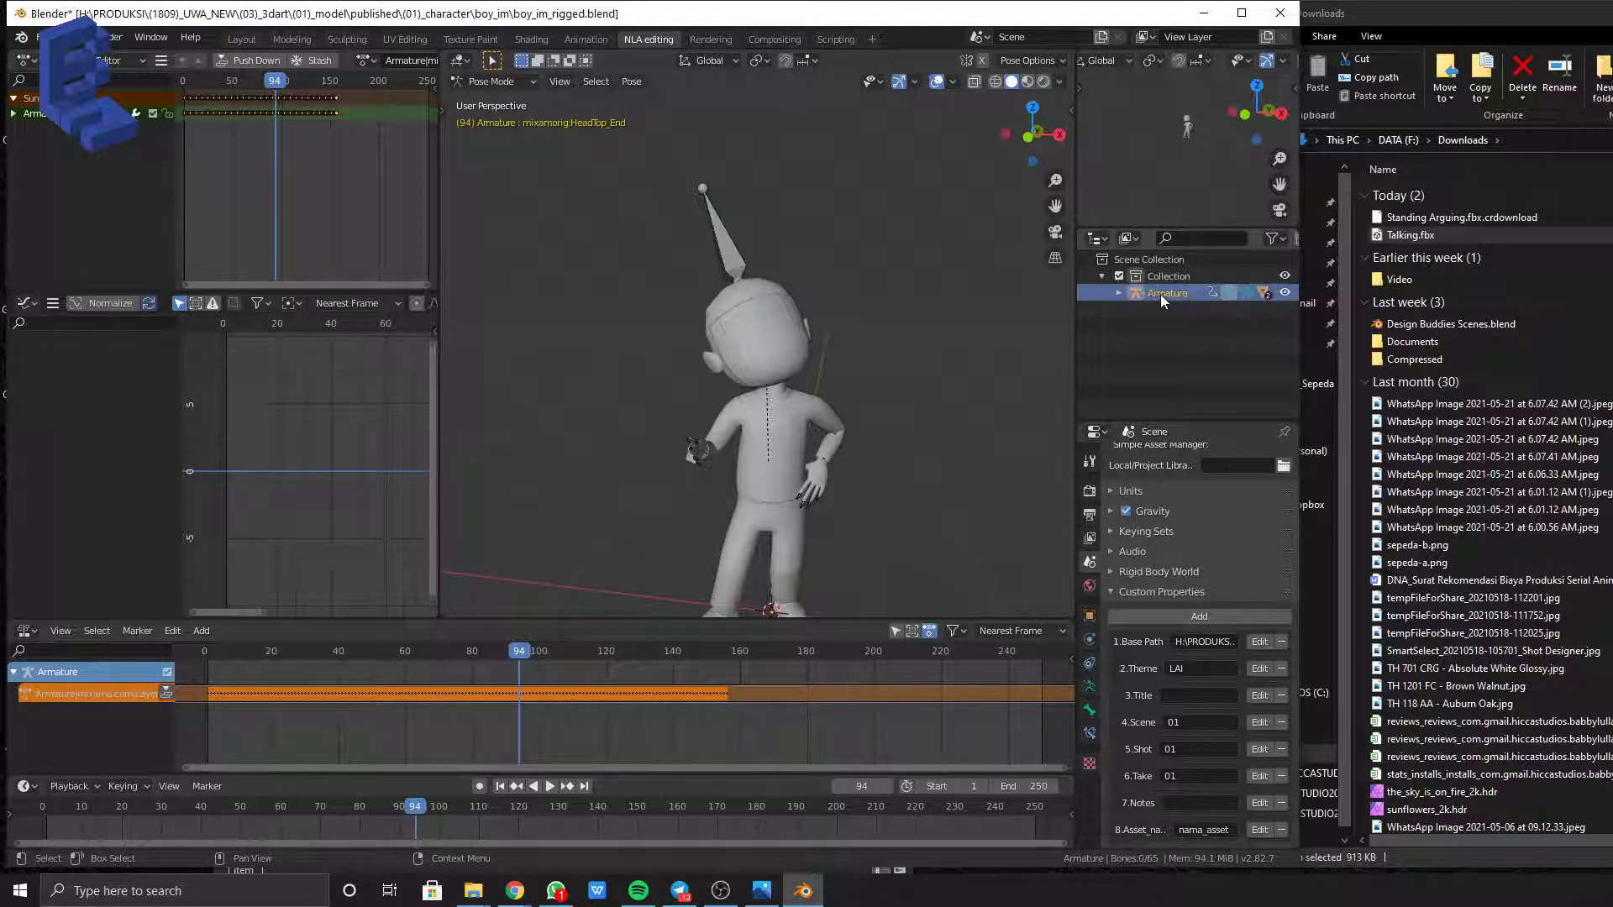
double_click(1161, 294)
key(Return)
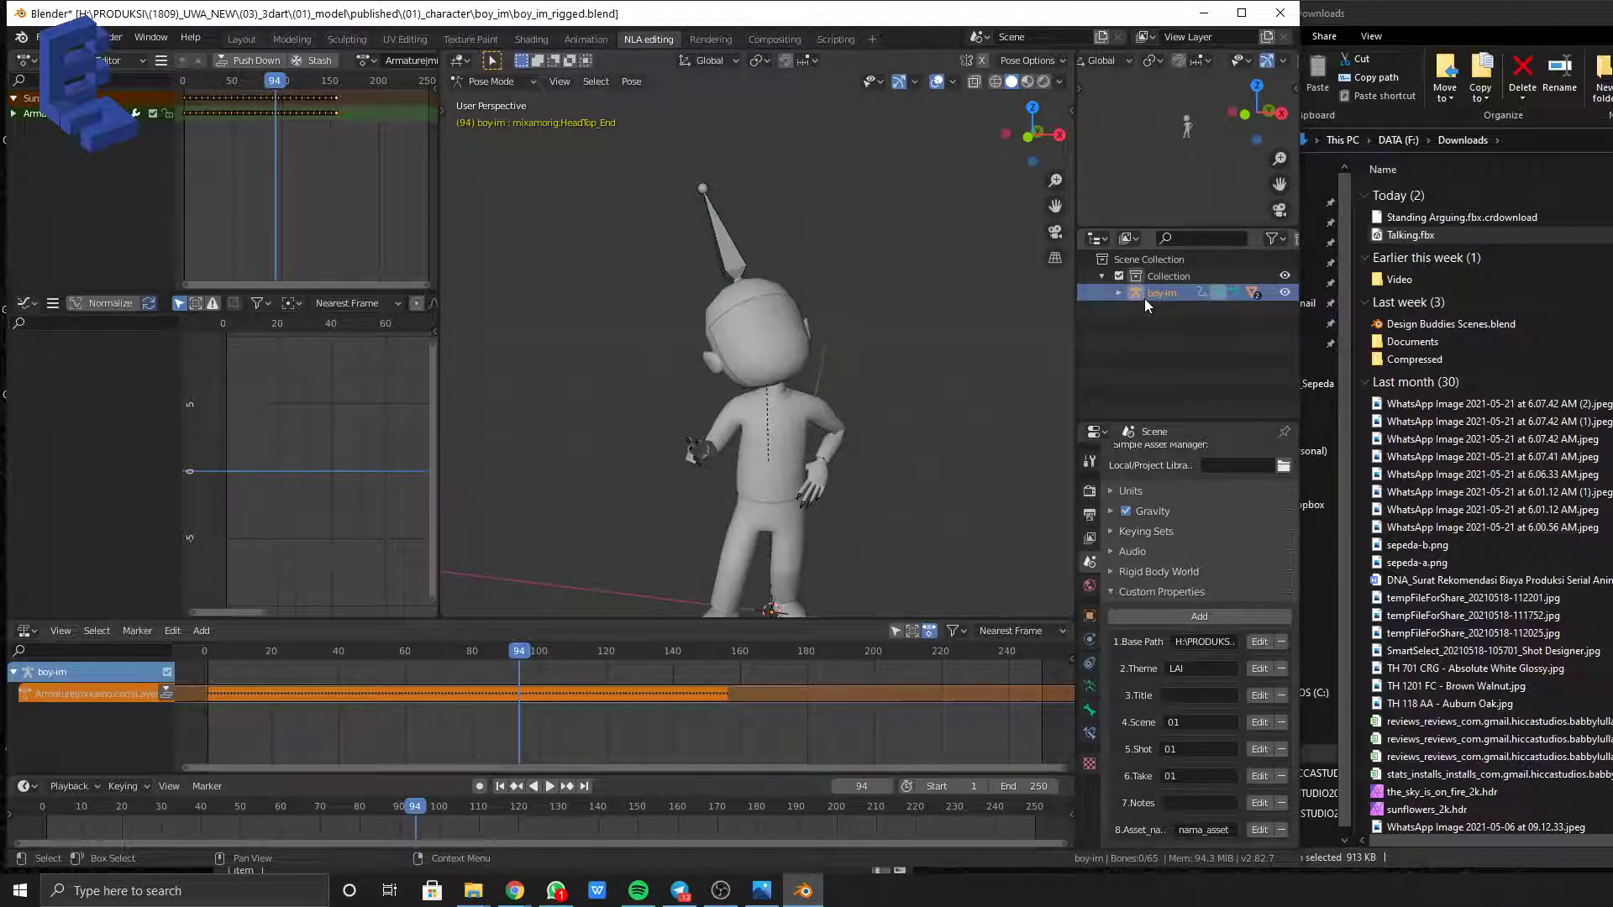
Select the boy's head-top bone, widen the Action Editor area and stash the current talking action
click(722, 258)
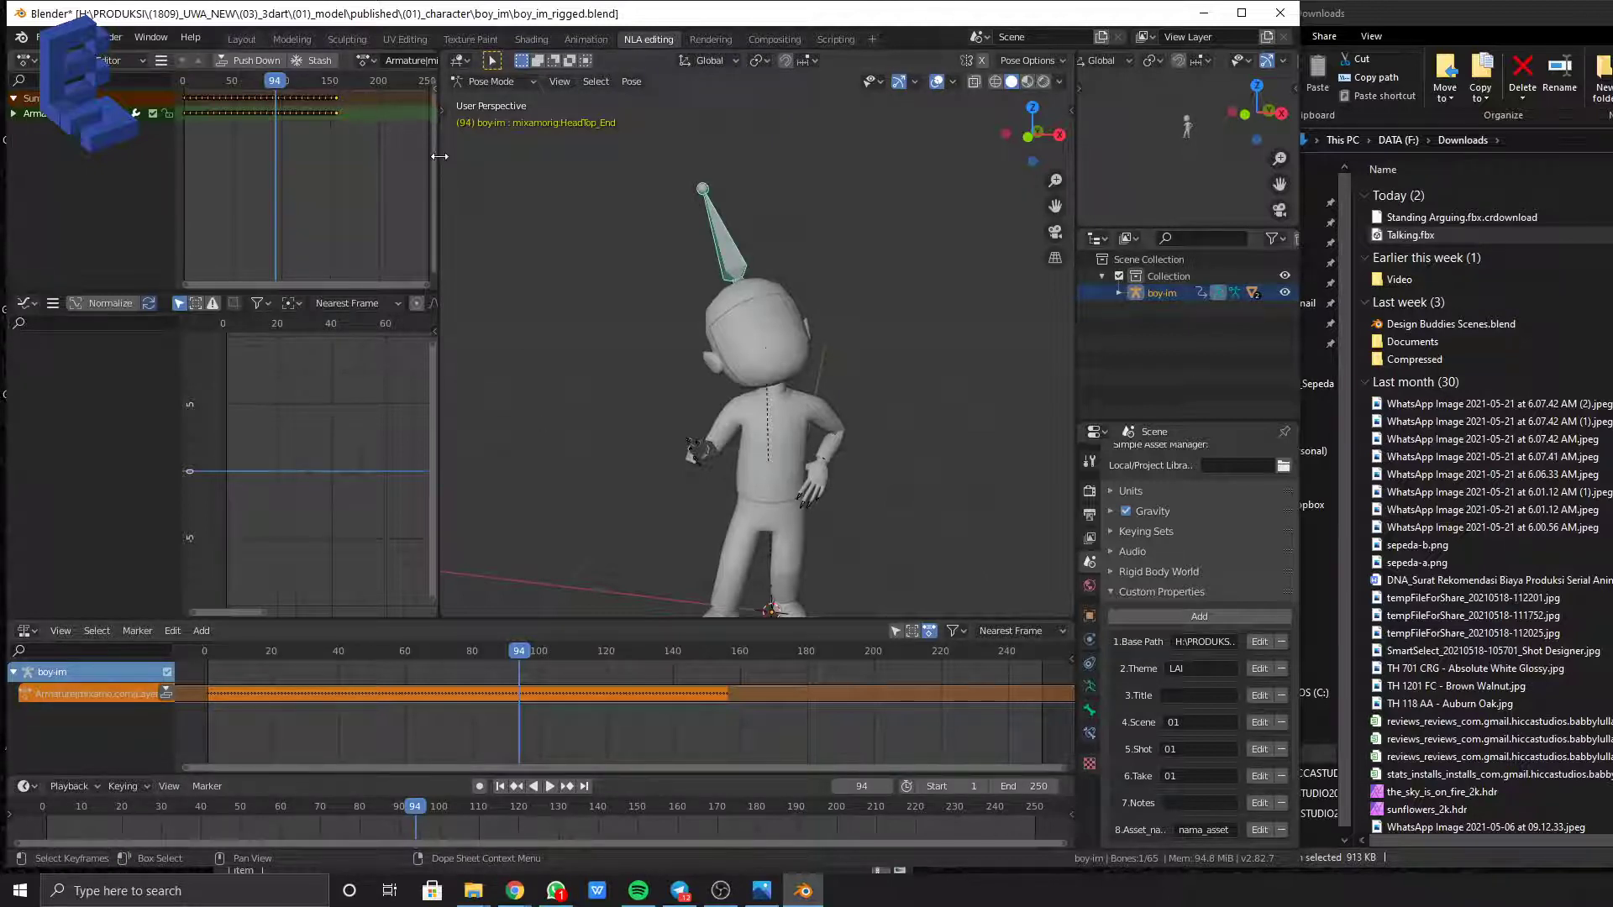
drag(440, 156, 598, 156)
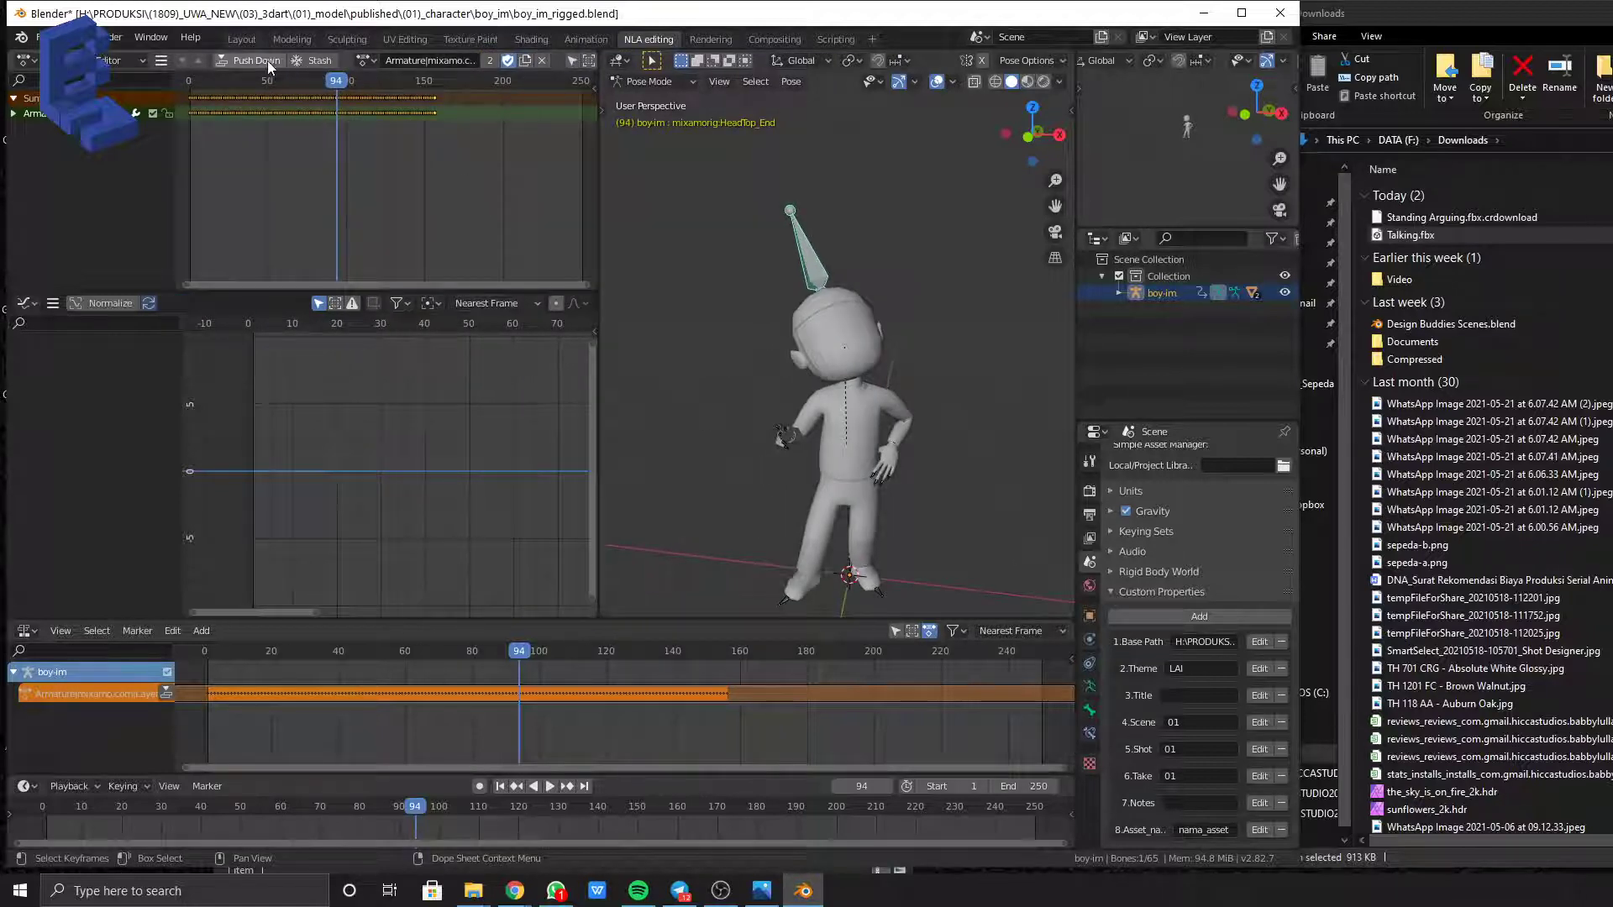
click(322, 62)
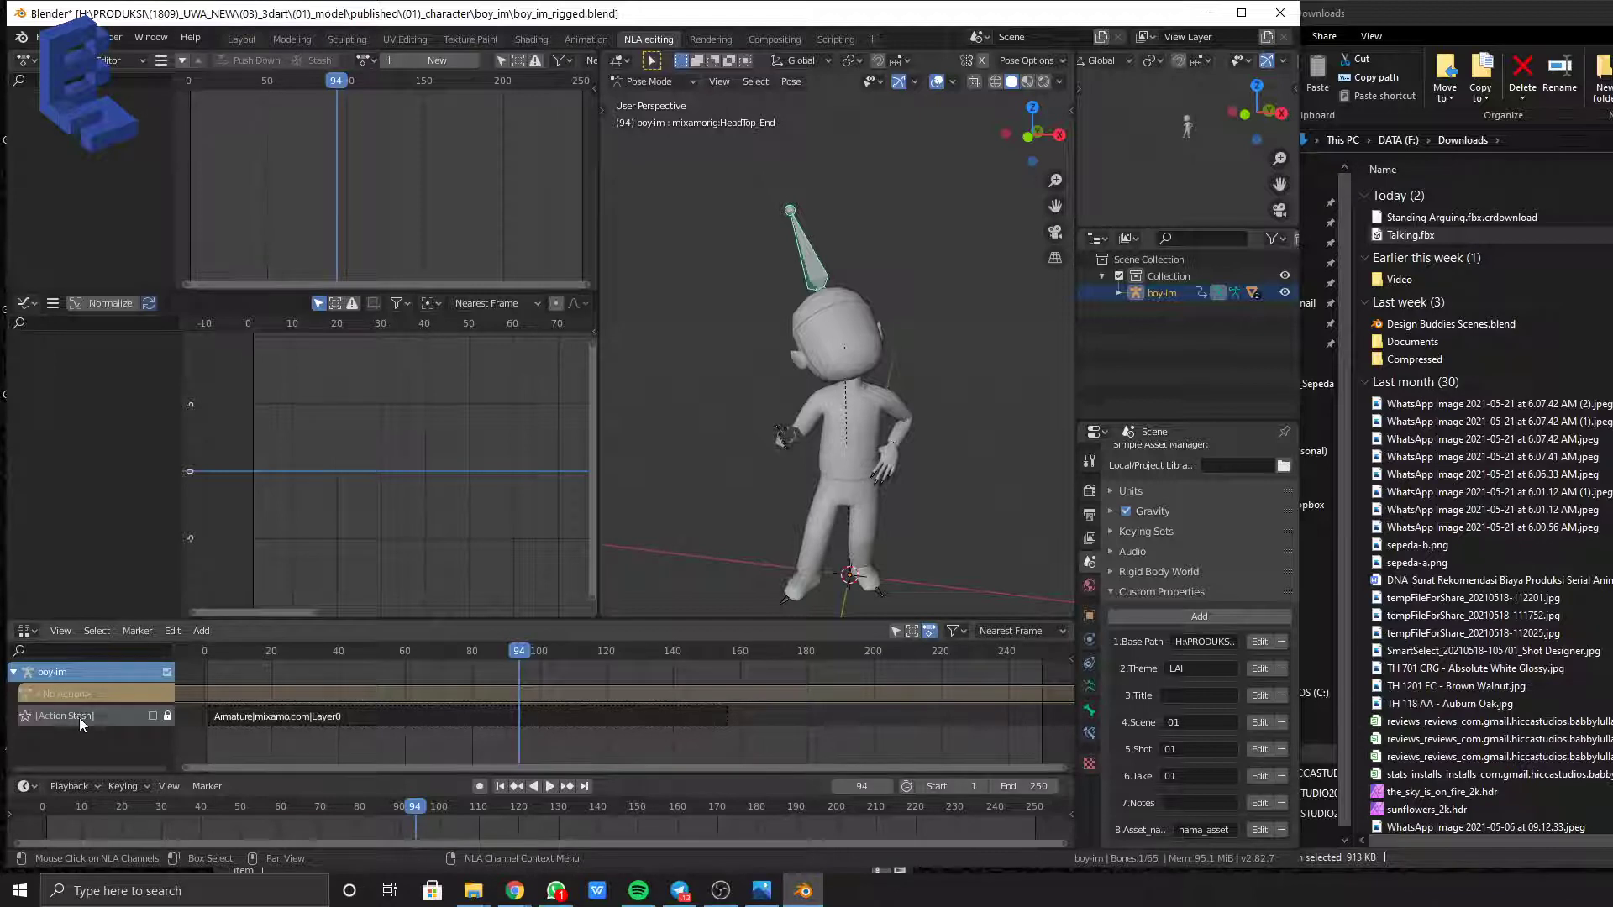
Try to rename the stashed action's NLA track as talk01
key(F2)
text(talking)
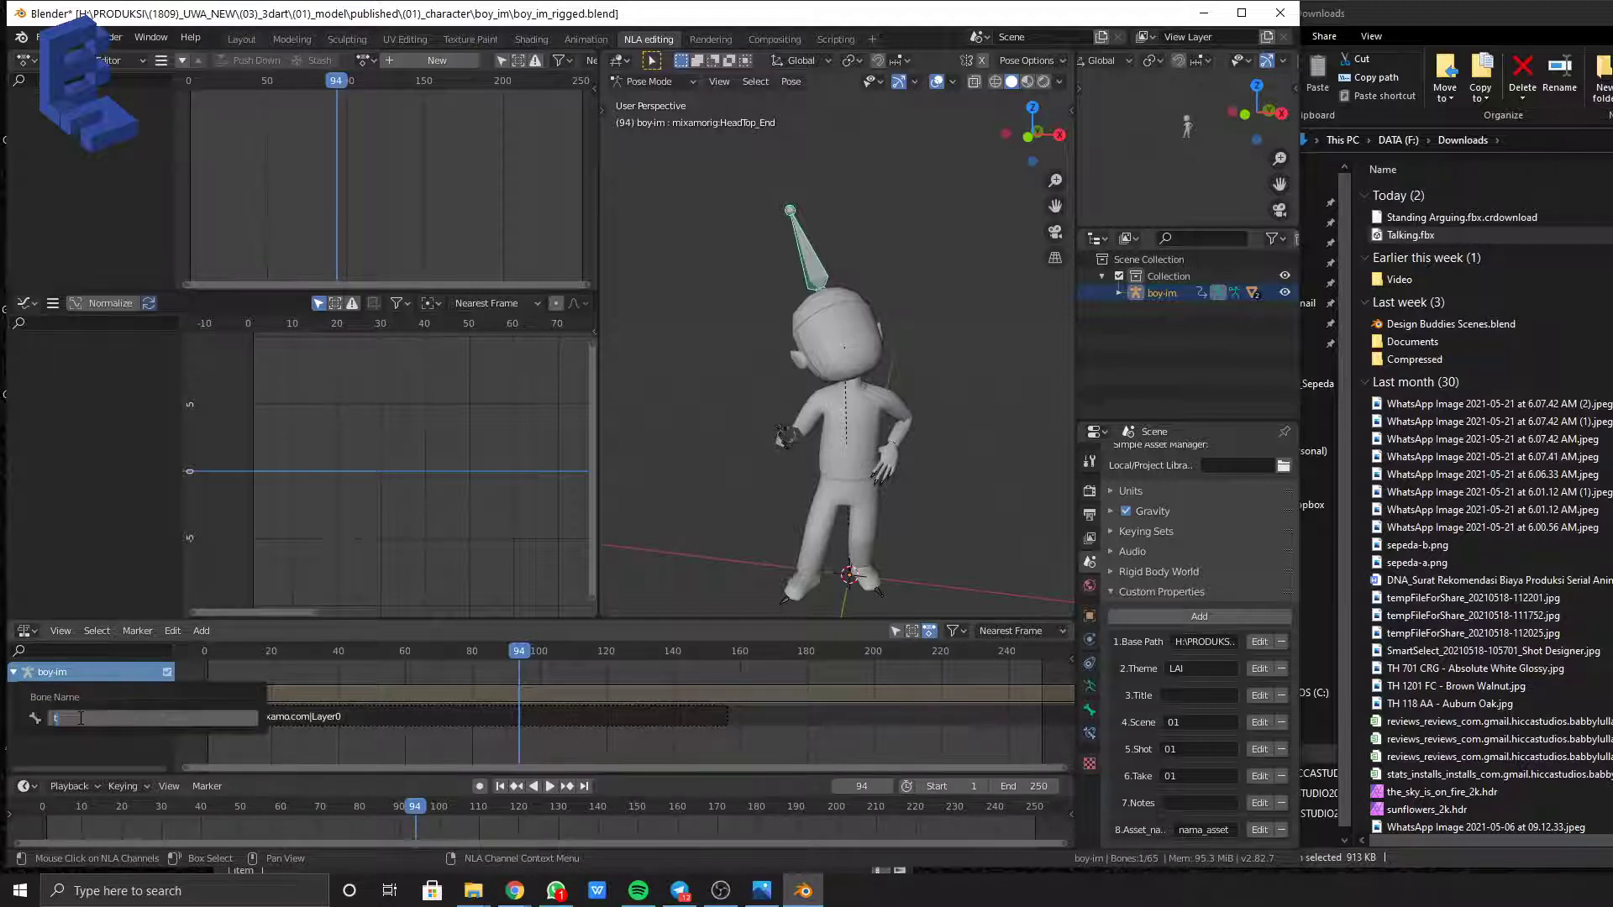
key(Return)
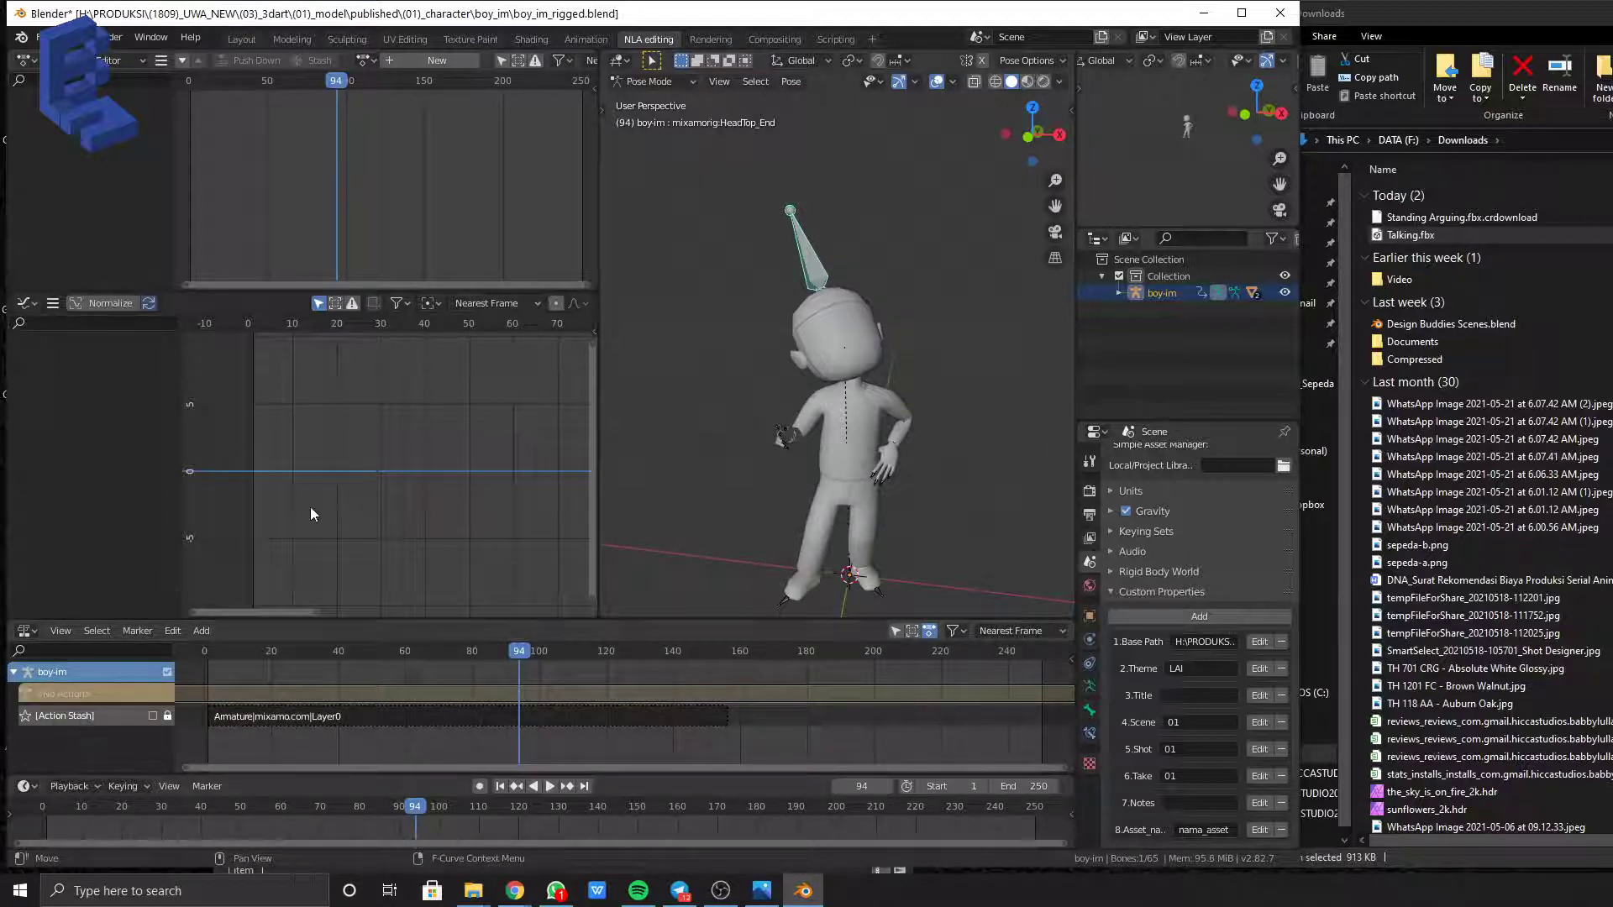
click(82, 716)
key(F2)
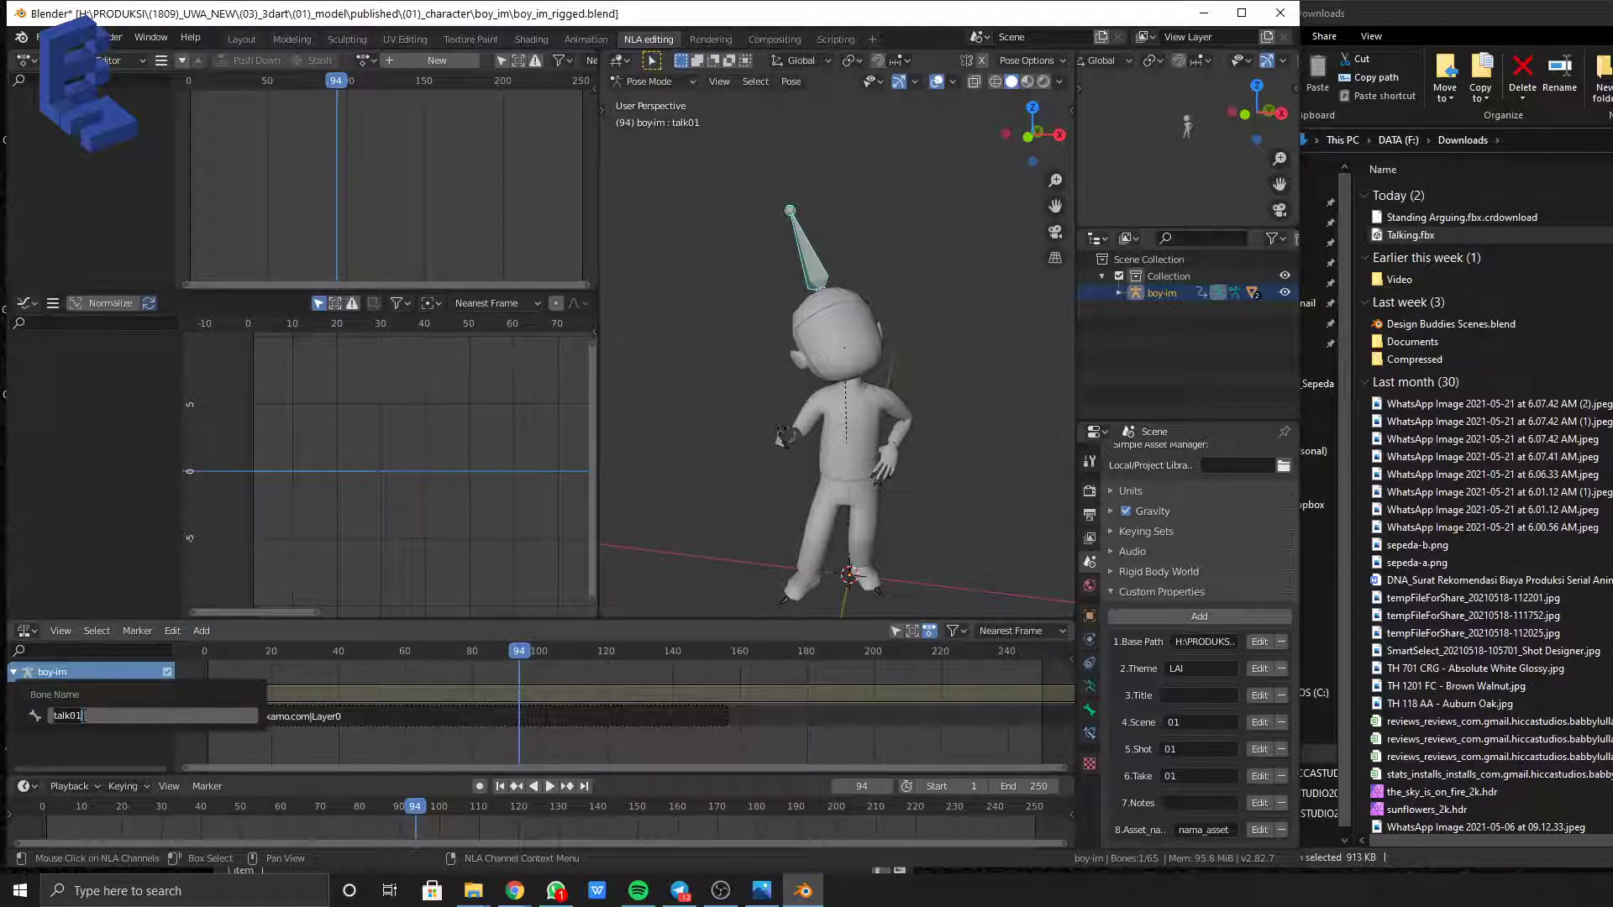
key(Escape)
key(F2)
Rename the Action Stash track in the NLA editor as talk 01
click(300, 696)
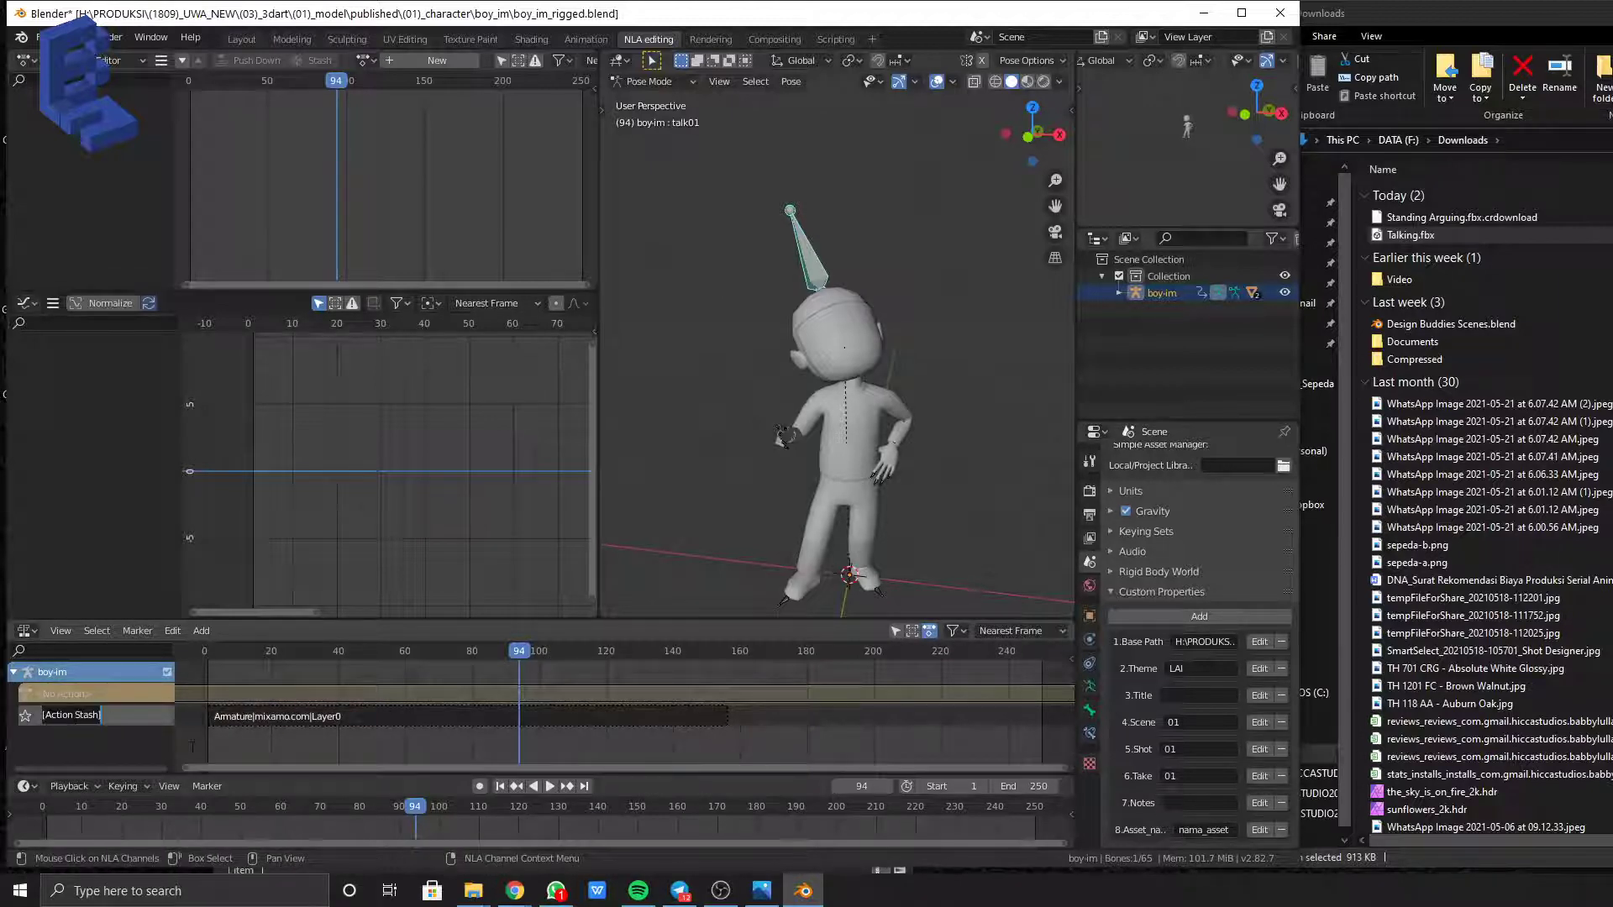
text(talk 01)
key(Return)
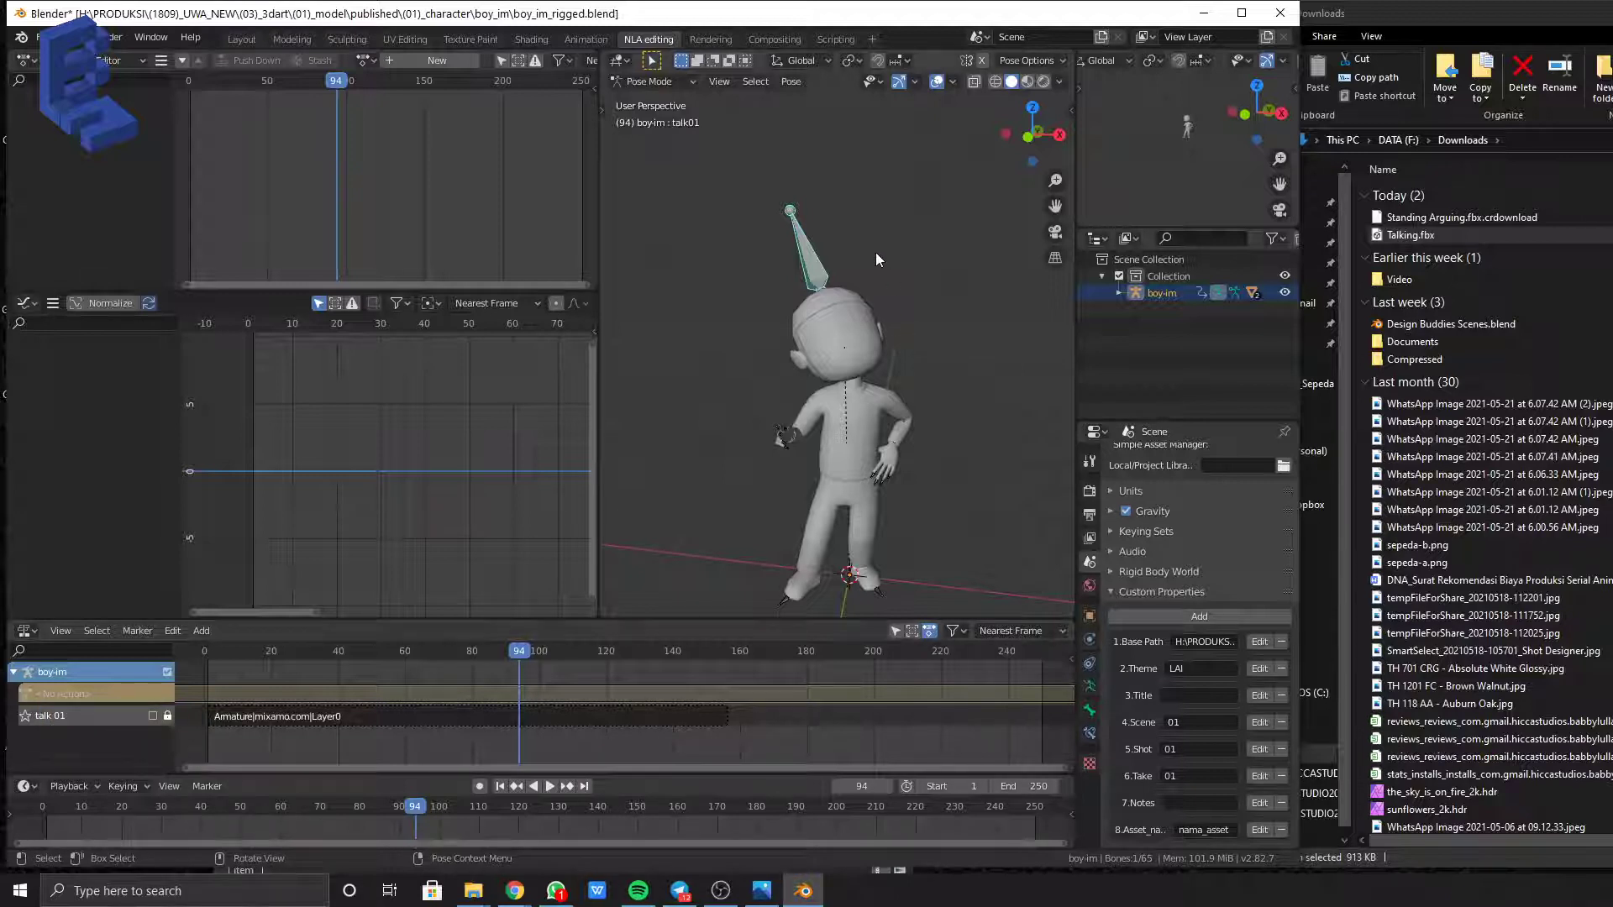
Deselect the bones and import Standing Arguing.fbx from the Downloads folder into the scene
key(alt+a)
click(39, 37)
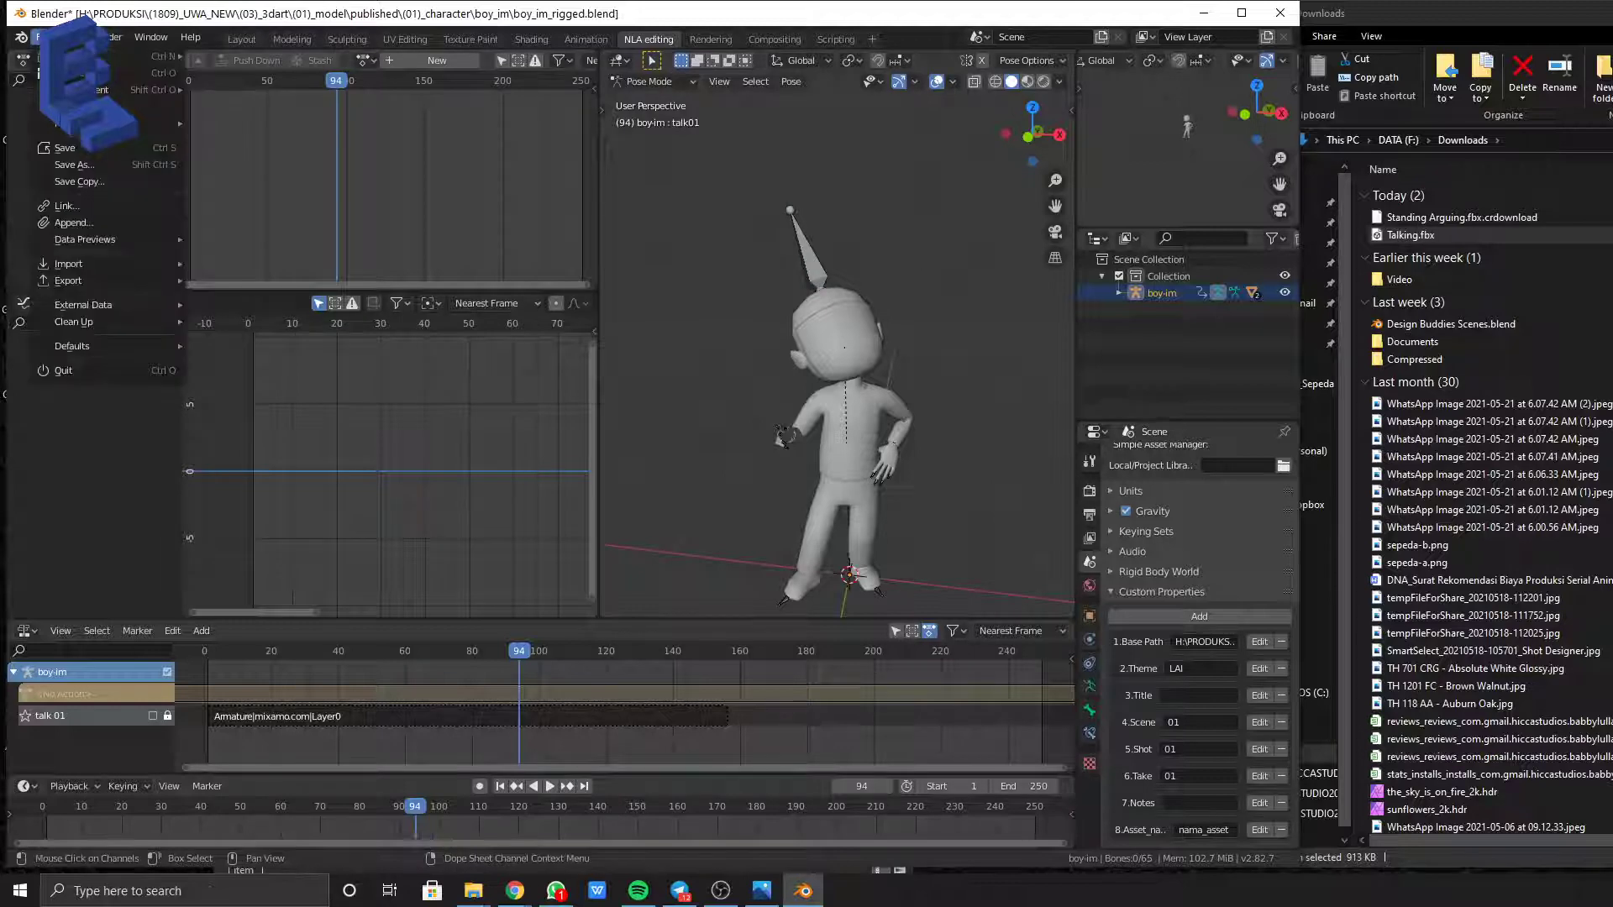
mouse_move(96, 265)
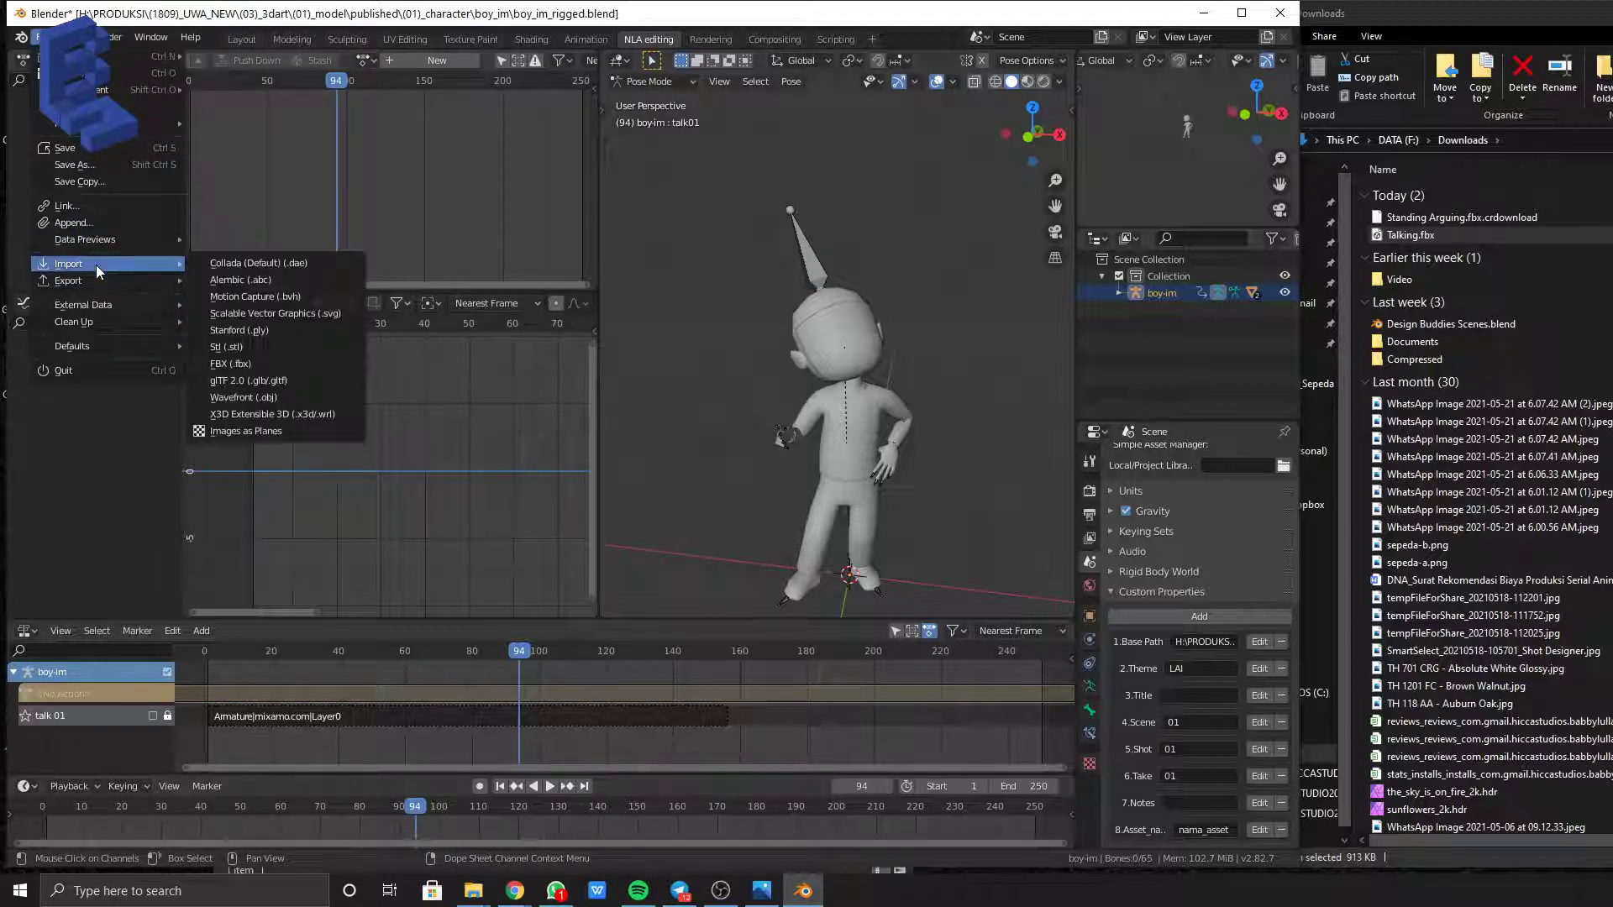
click(295, 363)
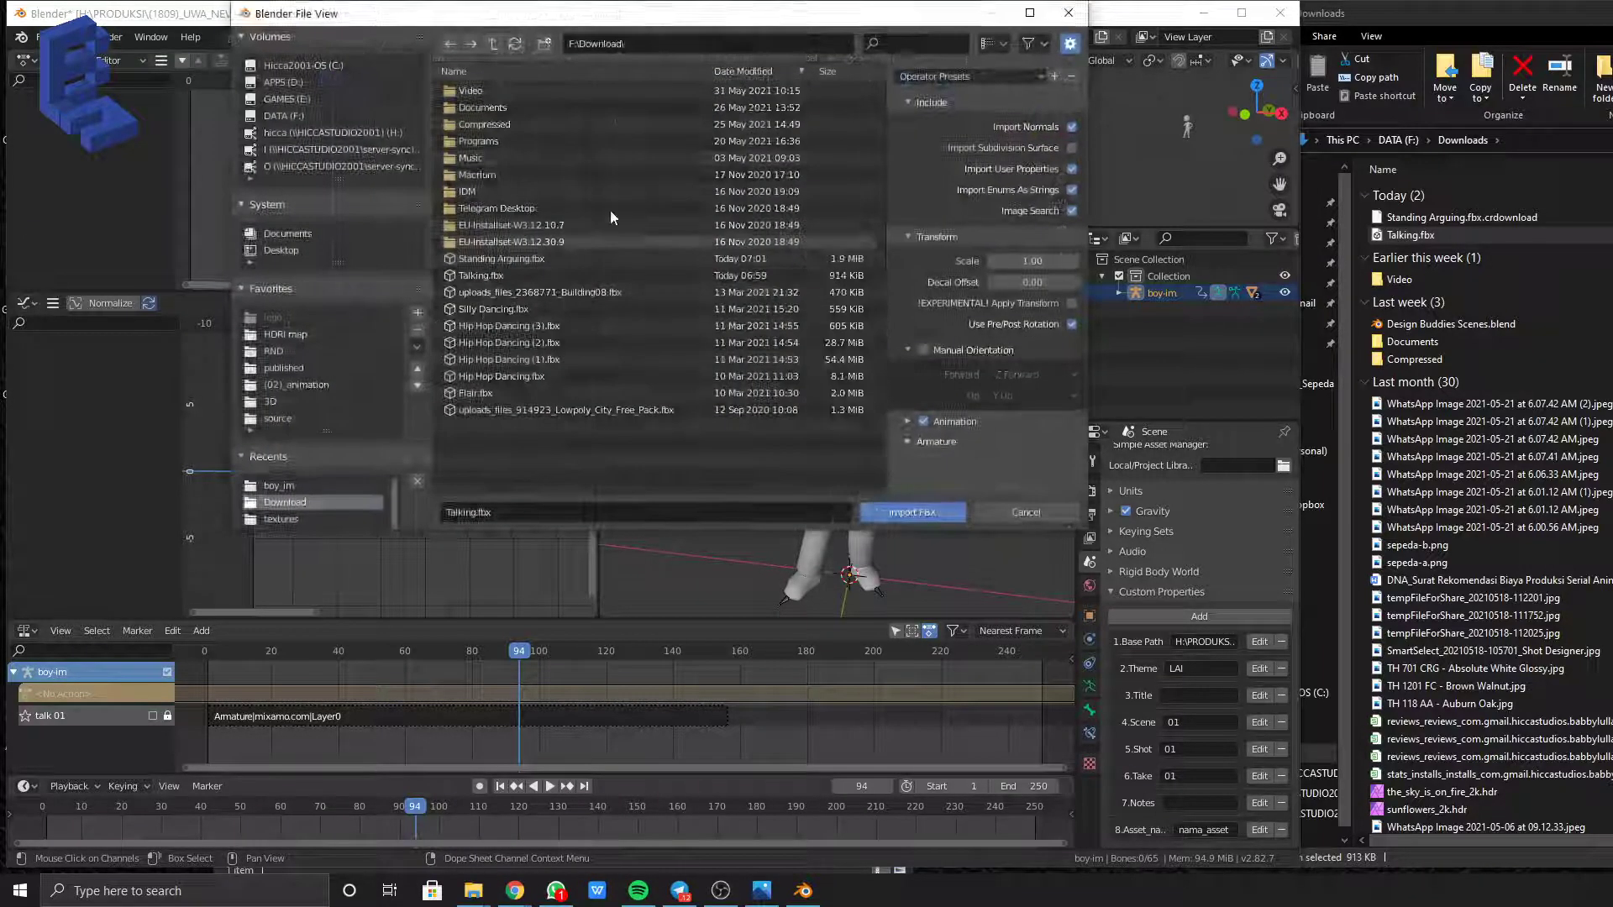
double_click(536, 266)
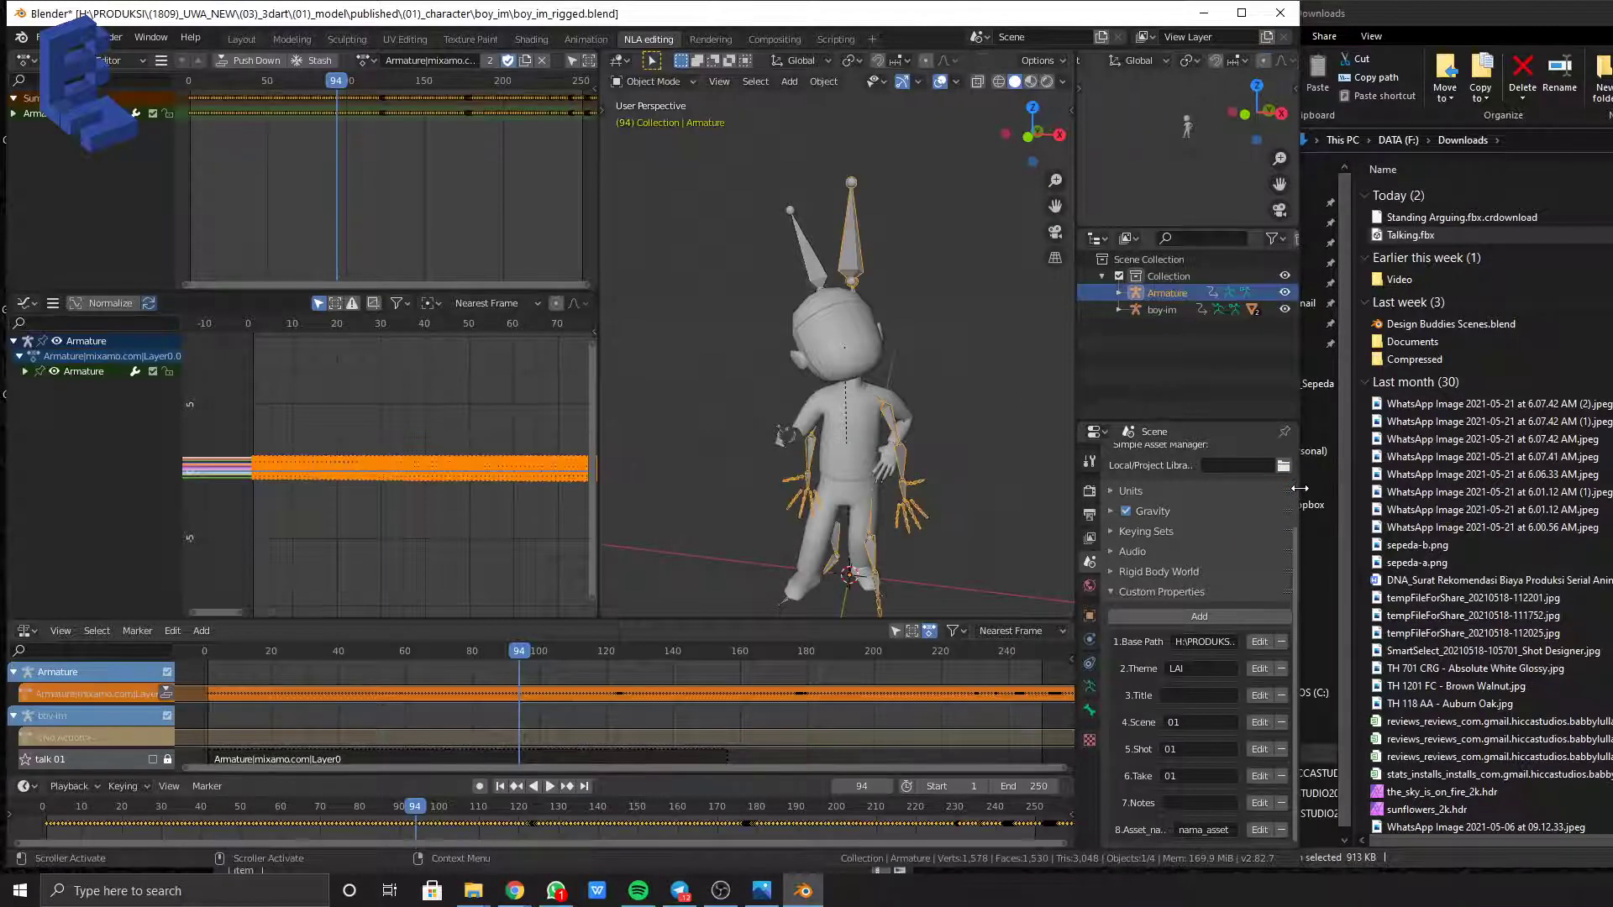
Widen the Blender window, put the boy-im armature in Pose Mode and assign it the action Armature|mixamo.com|Layer0.001
drag(1347, 489, 1479, 489)
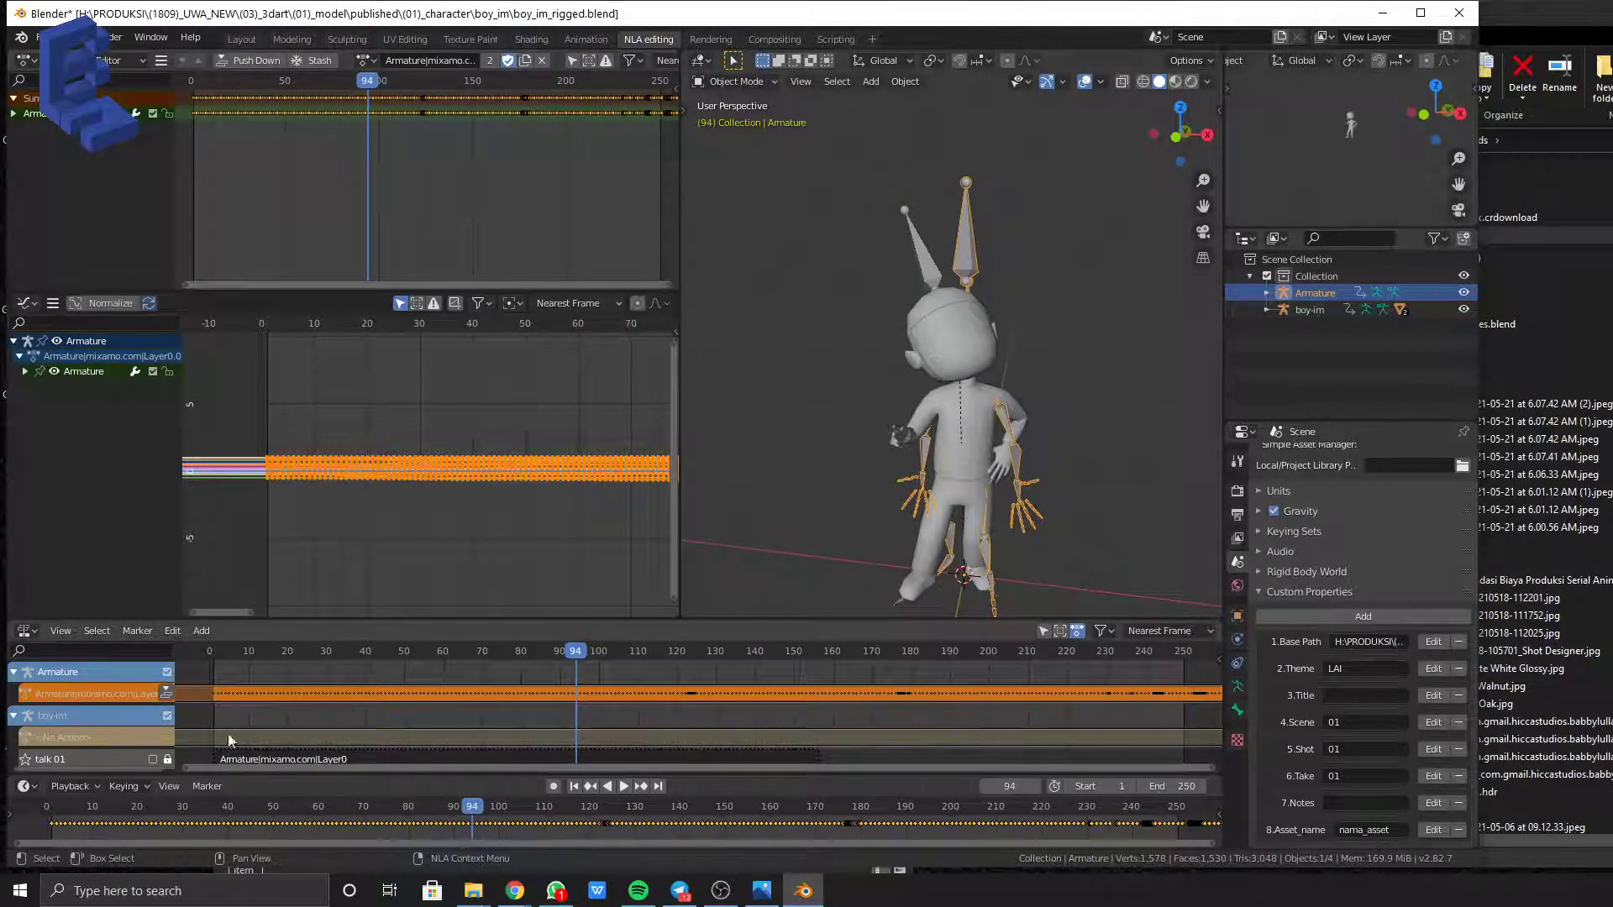
click(1125, 356)
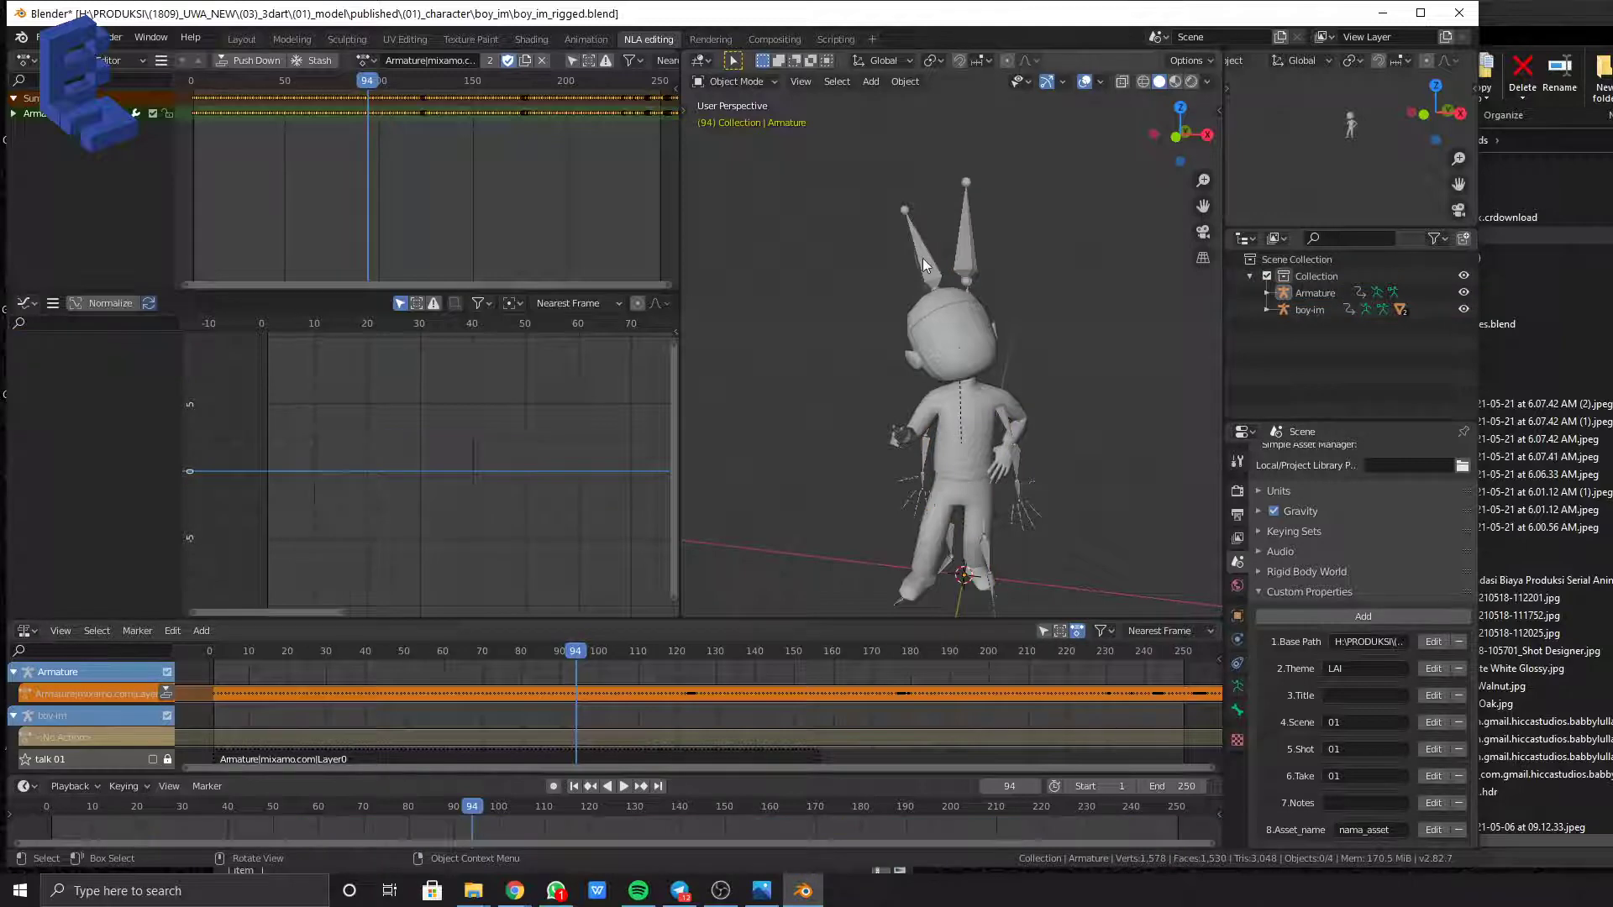
click(922, 259)
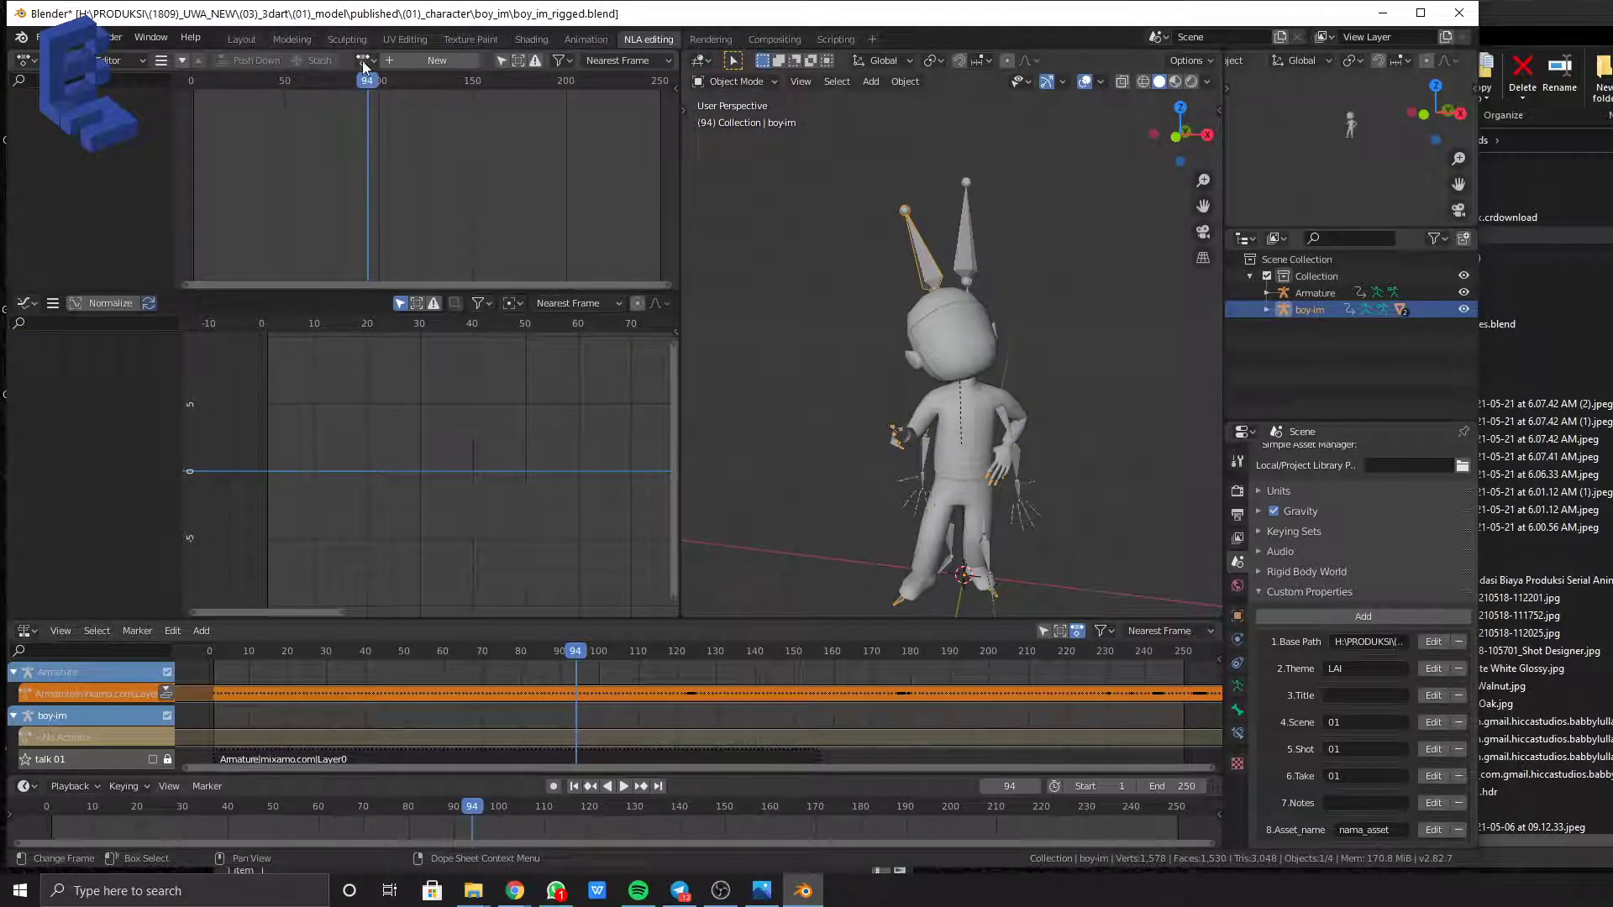
click(717, 81)
click(773, 139)
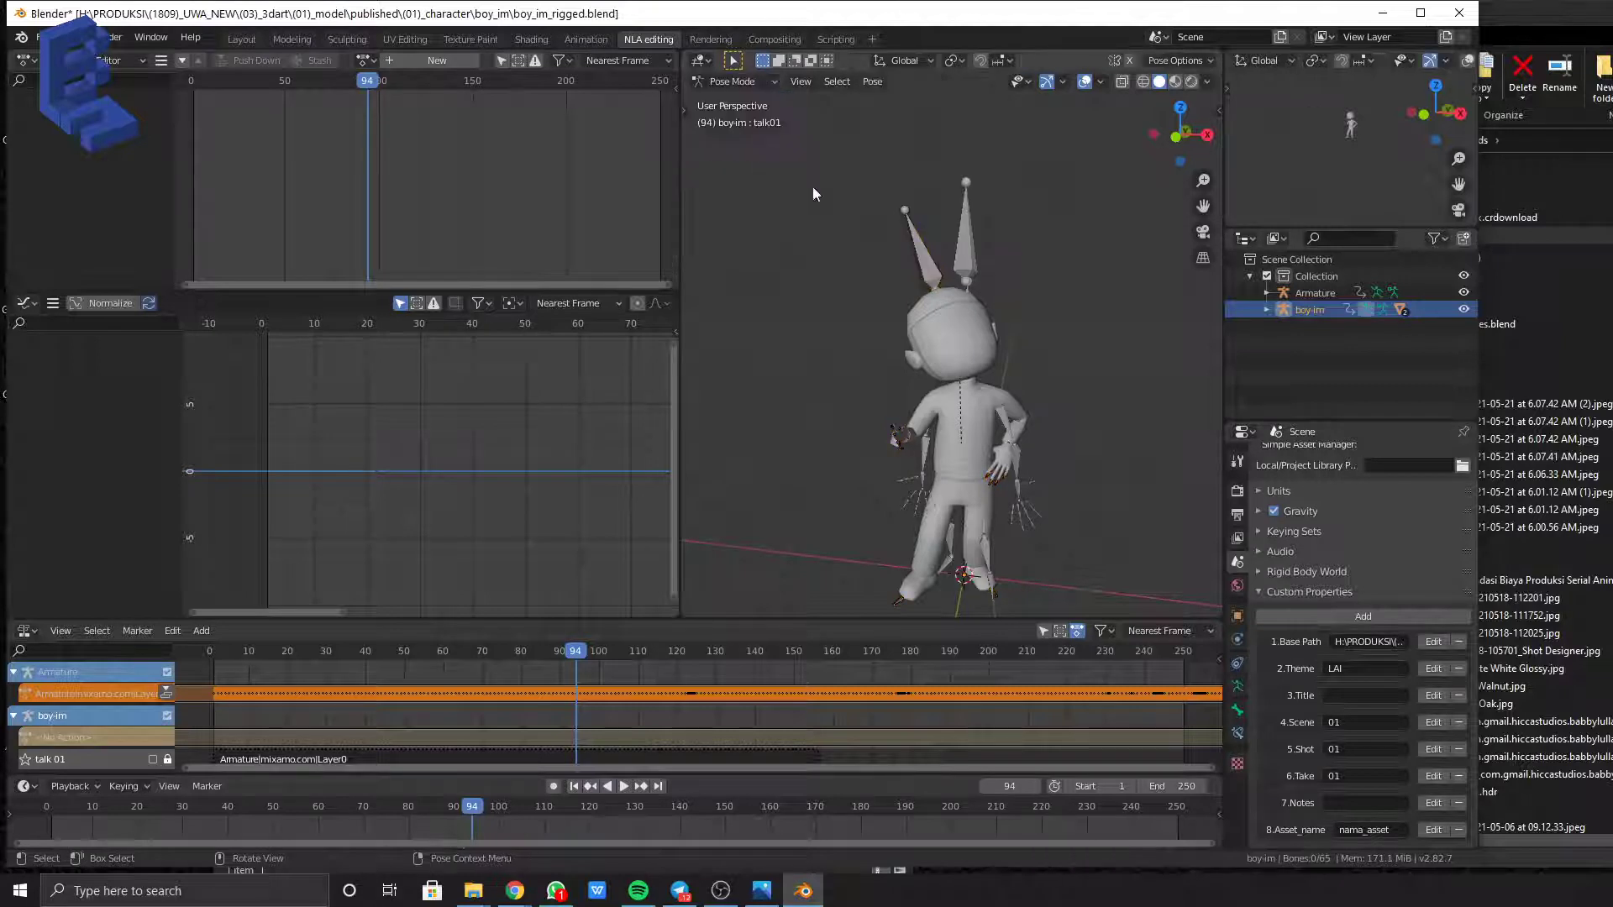
click(924, 253)
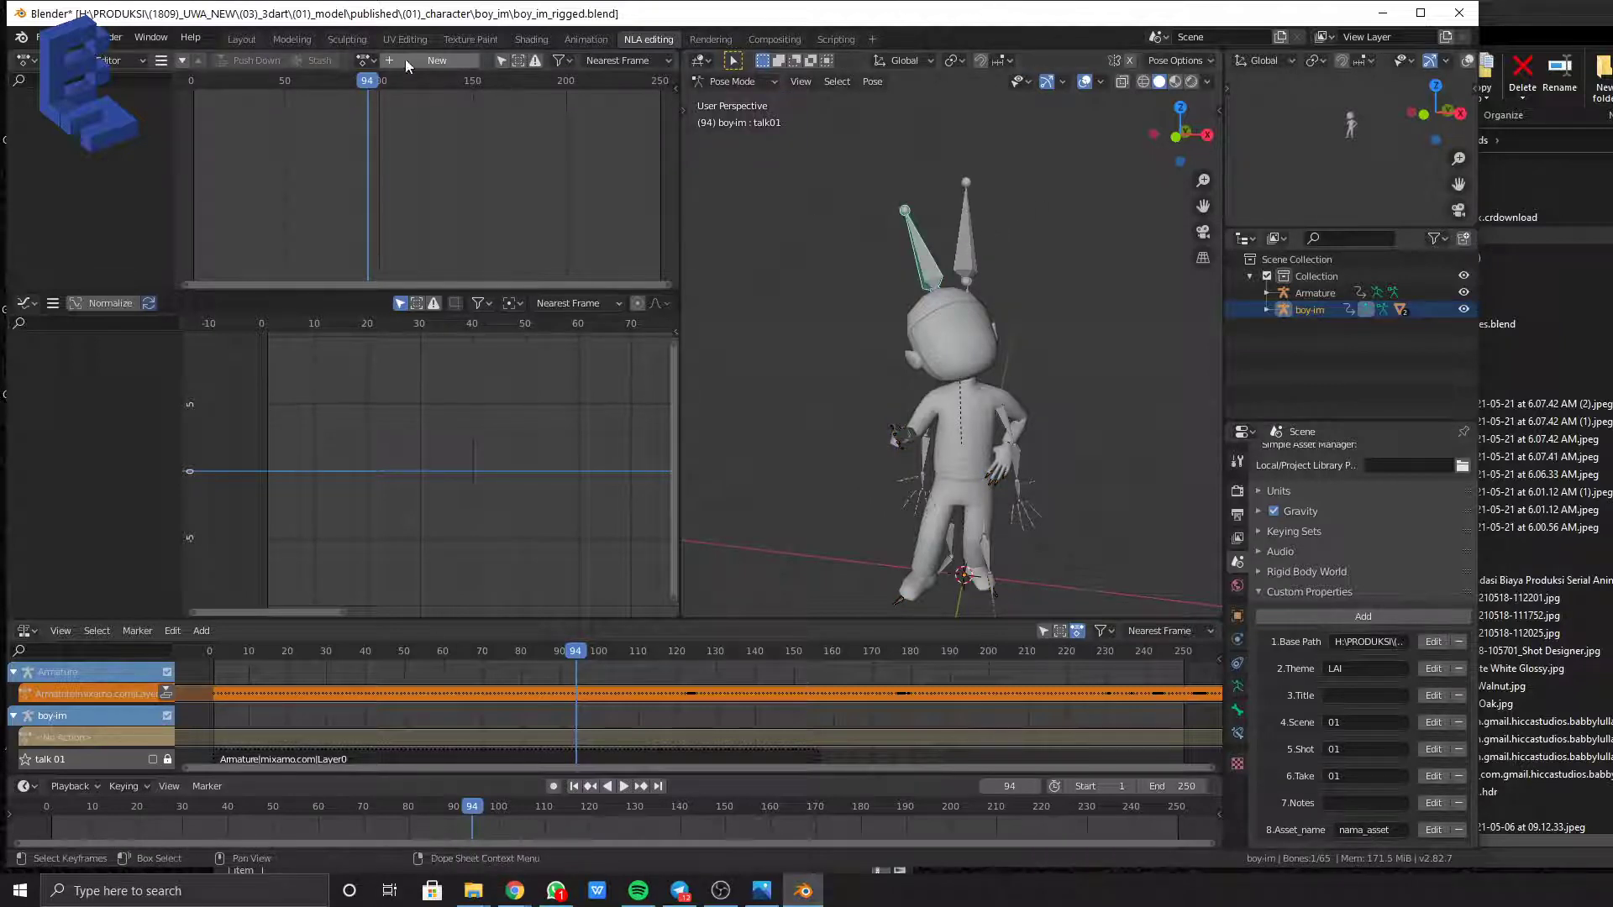
click(362, 61)
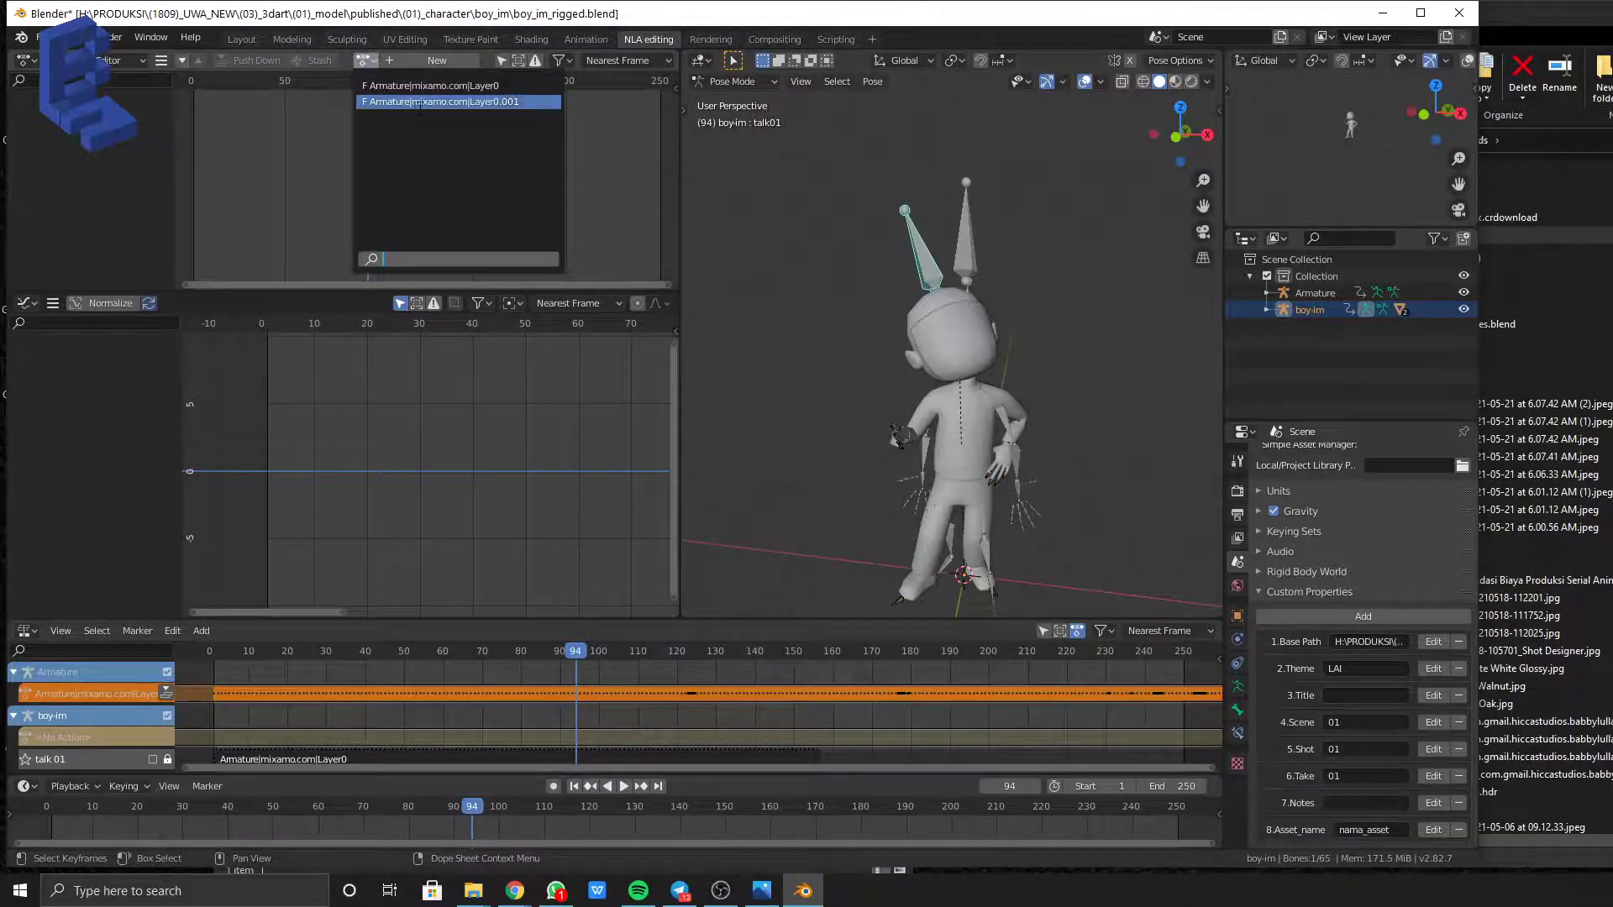
click(419, 102)
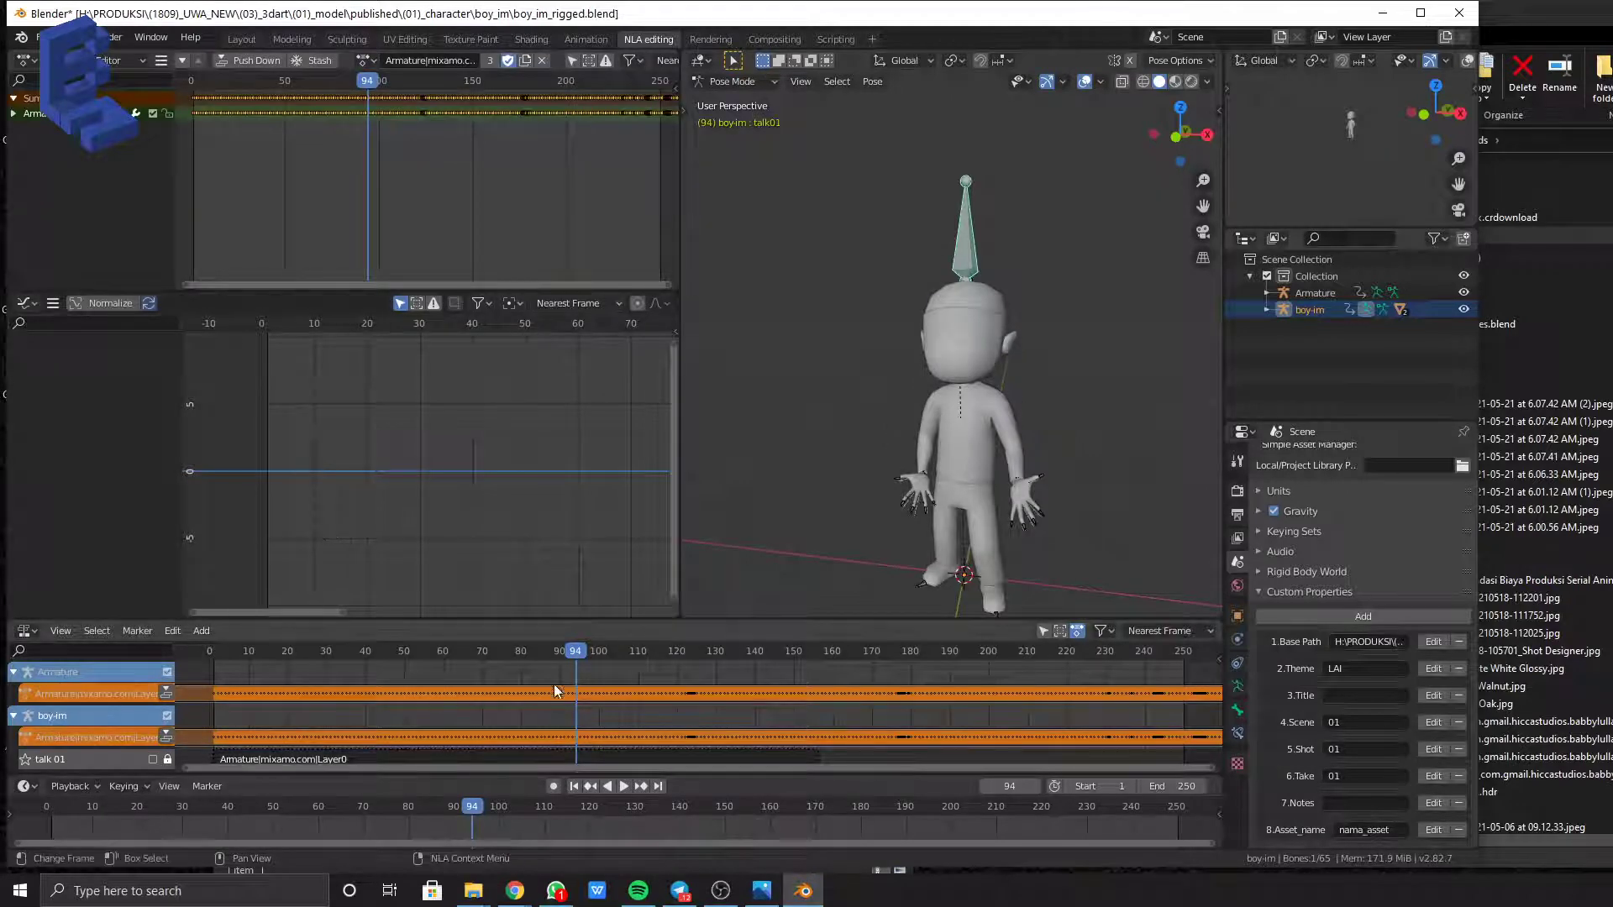
Play back the Standing Arguing action on the boy-im armature
drag(474, 645, 245, 648)
key(space)
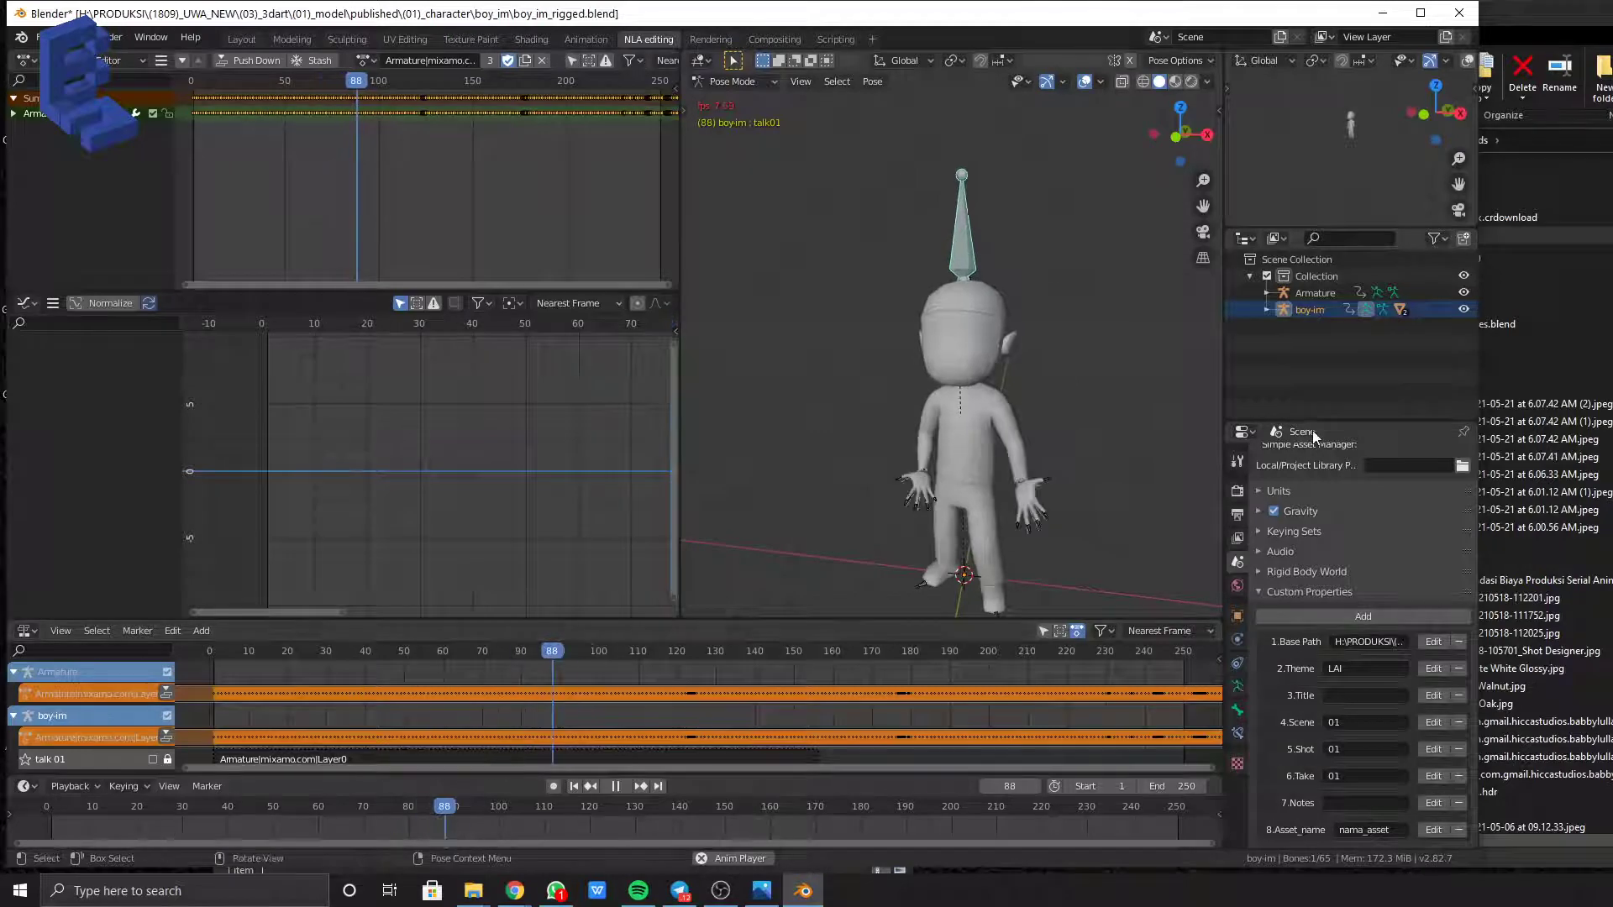
key(space)
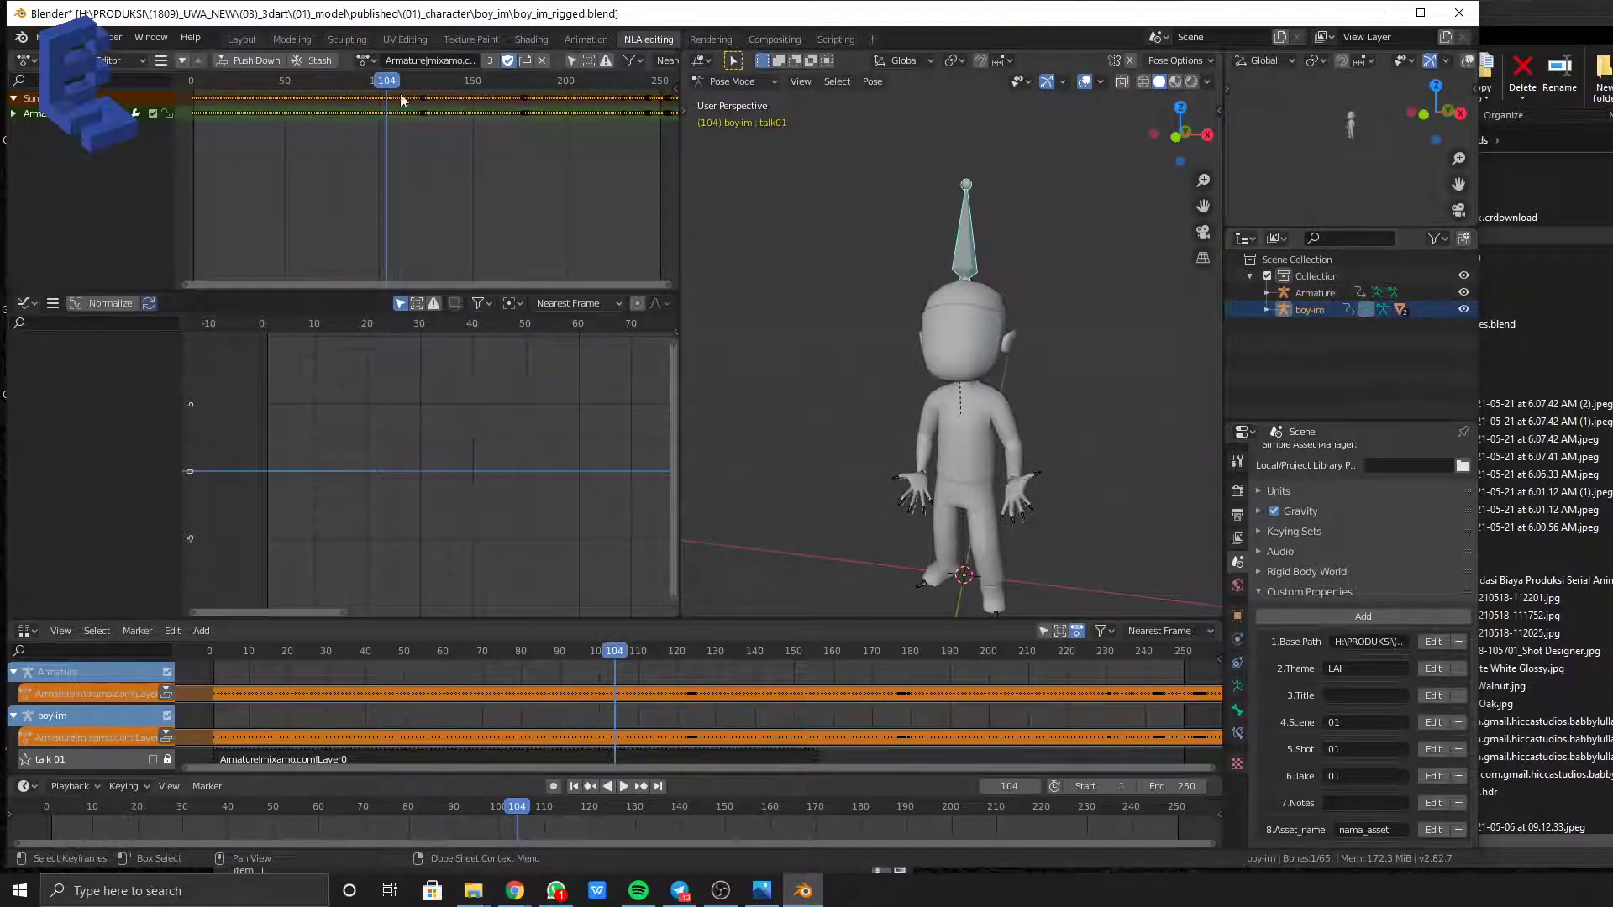
Stash the boy-im armature's current action and rename its new NLA track as talk 02
click(326, 64)
scroll(109, 724, down, 2)
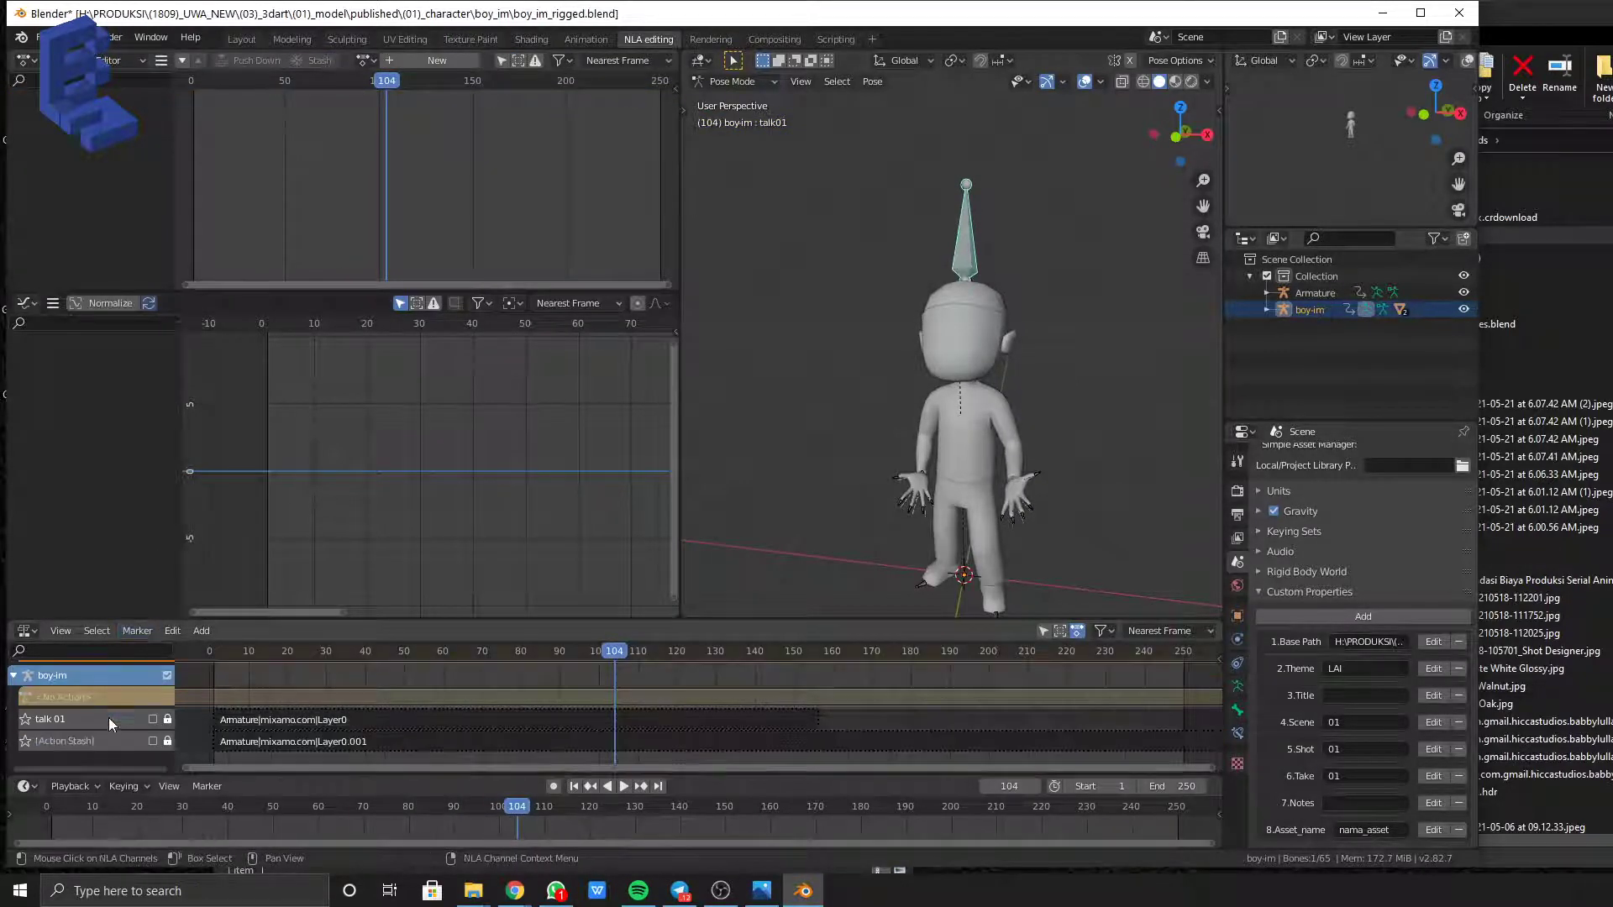
double_click(72, 745)
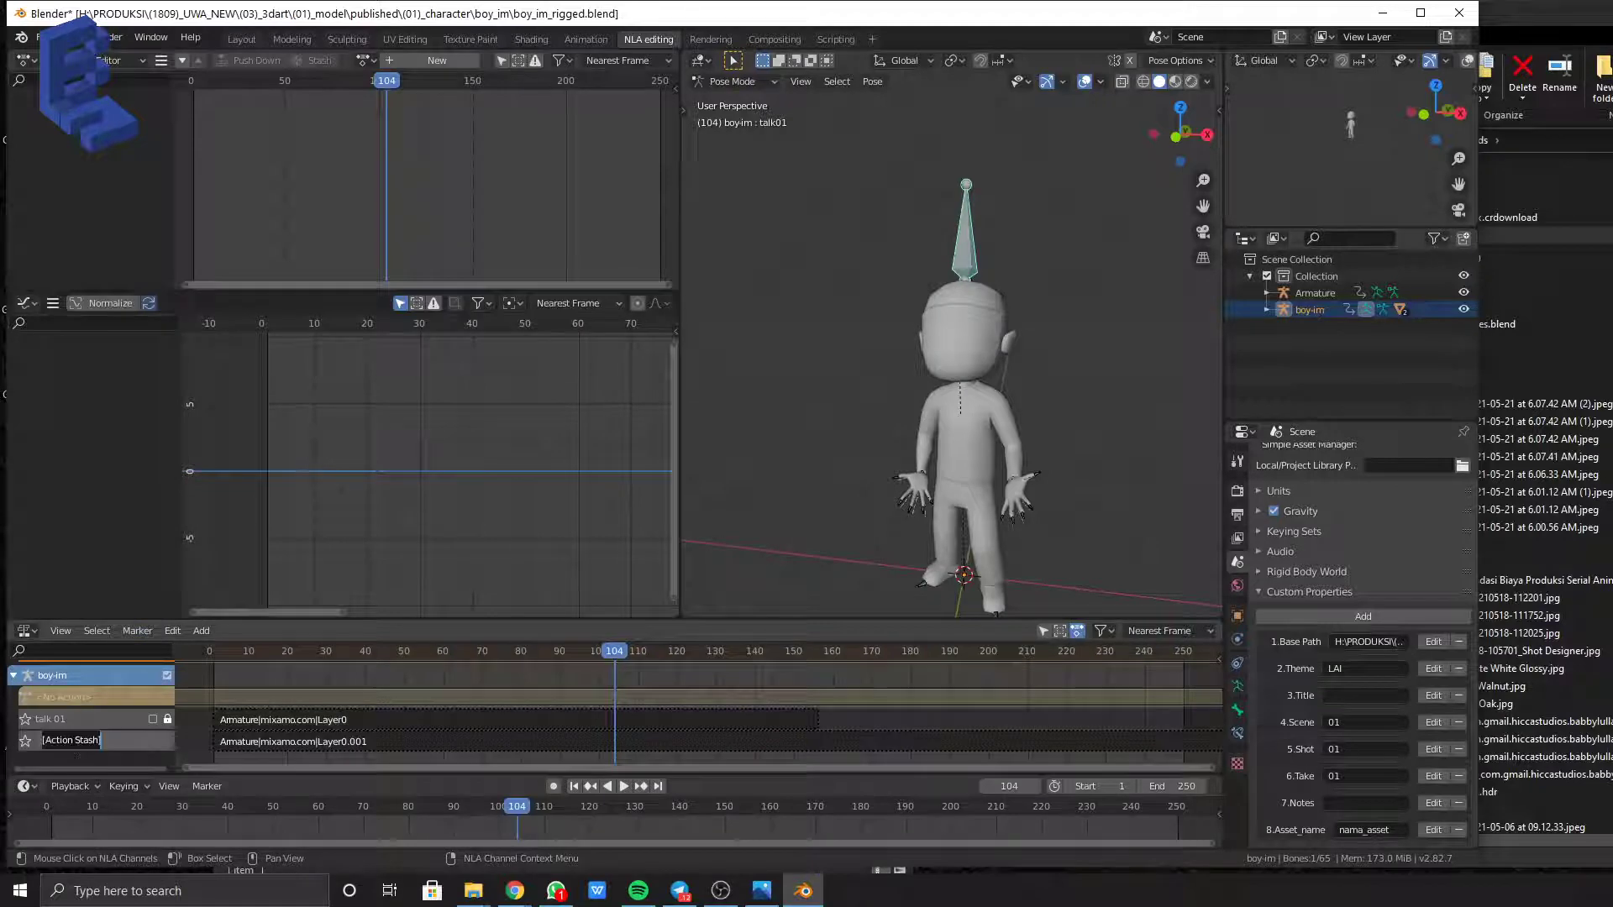
text(talk 02)
key(Return)
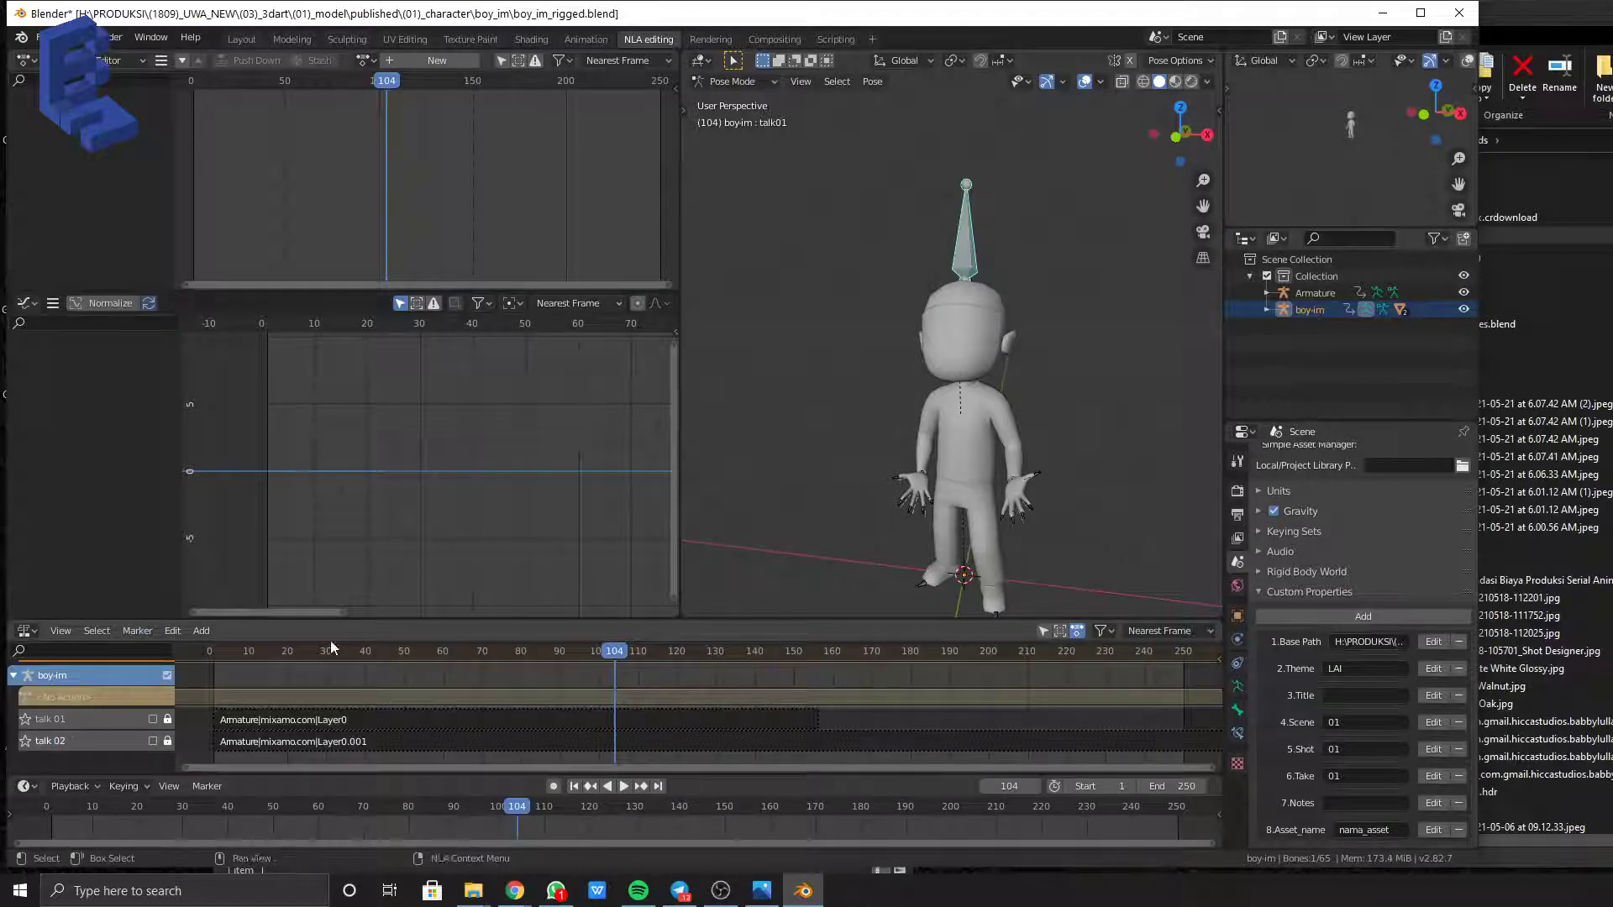
Delete the imported Armature object from the scene collection
click(1306, 292)
right_click(1305, 291)
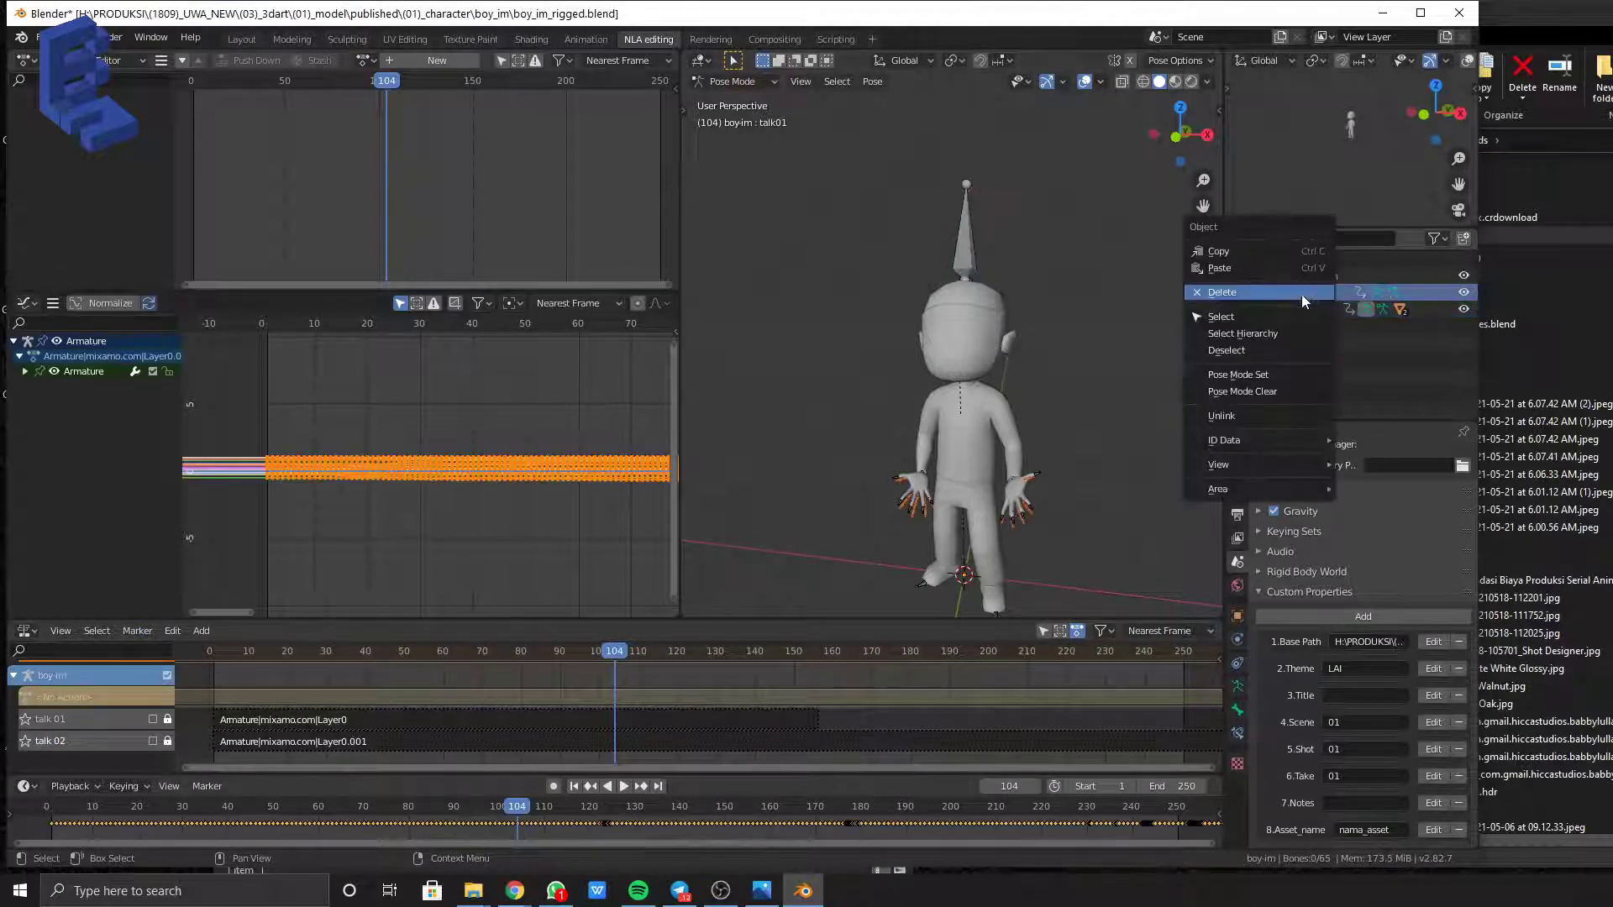
click(1262, 291)
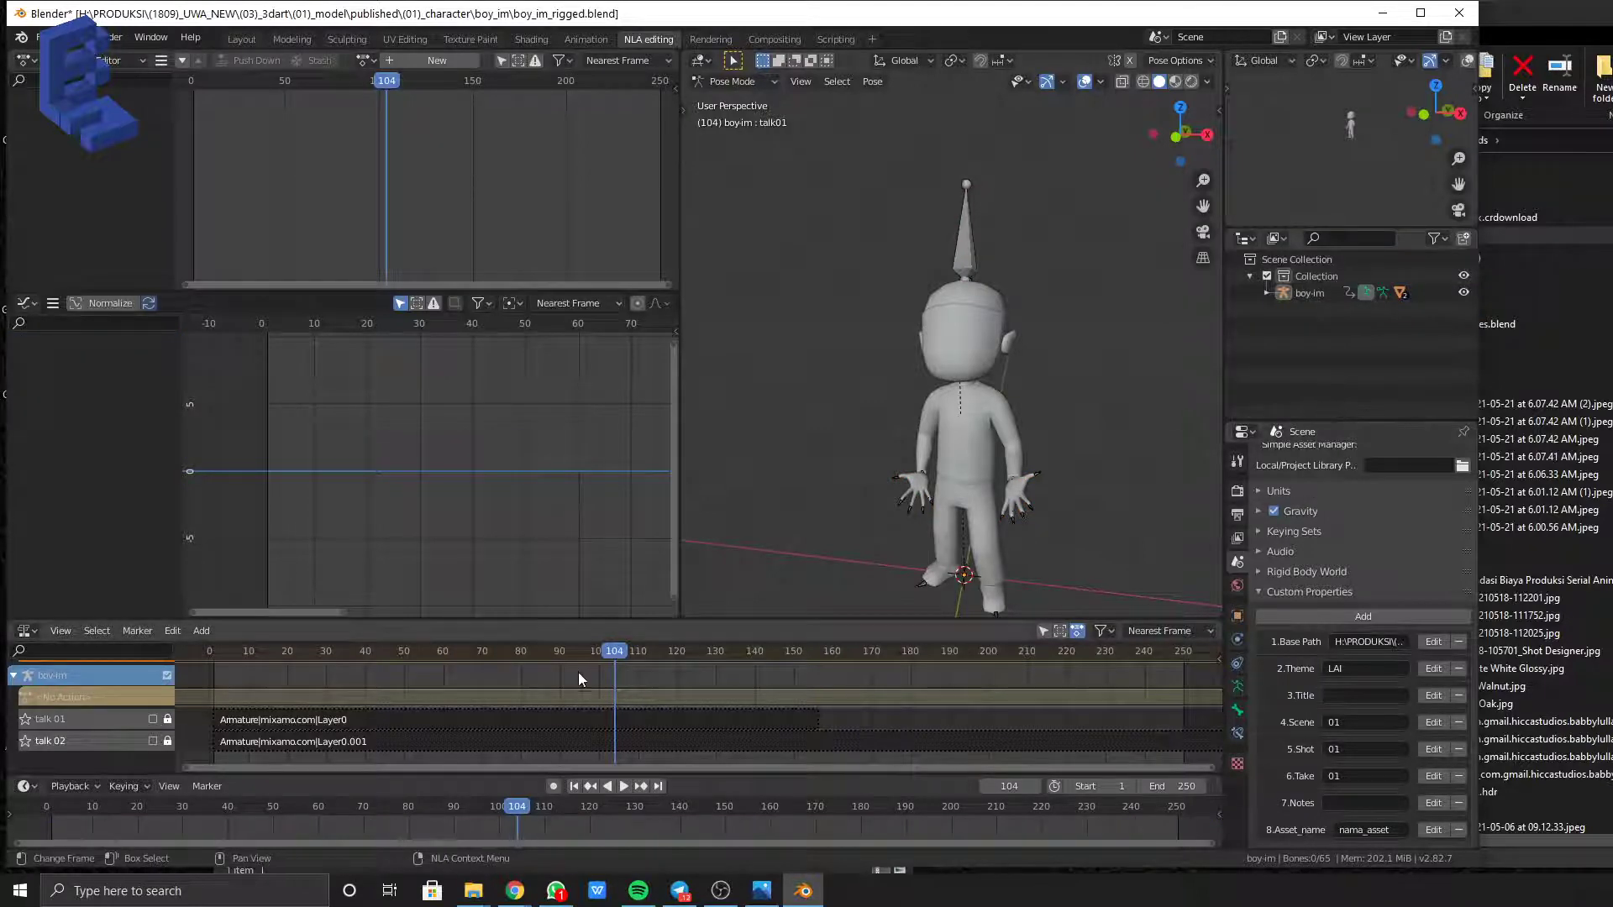
Return to the first frame, solo the talk 01 track and play its animation
scroll(167, 745, down, 2)
key(shift+Left)
key(space)
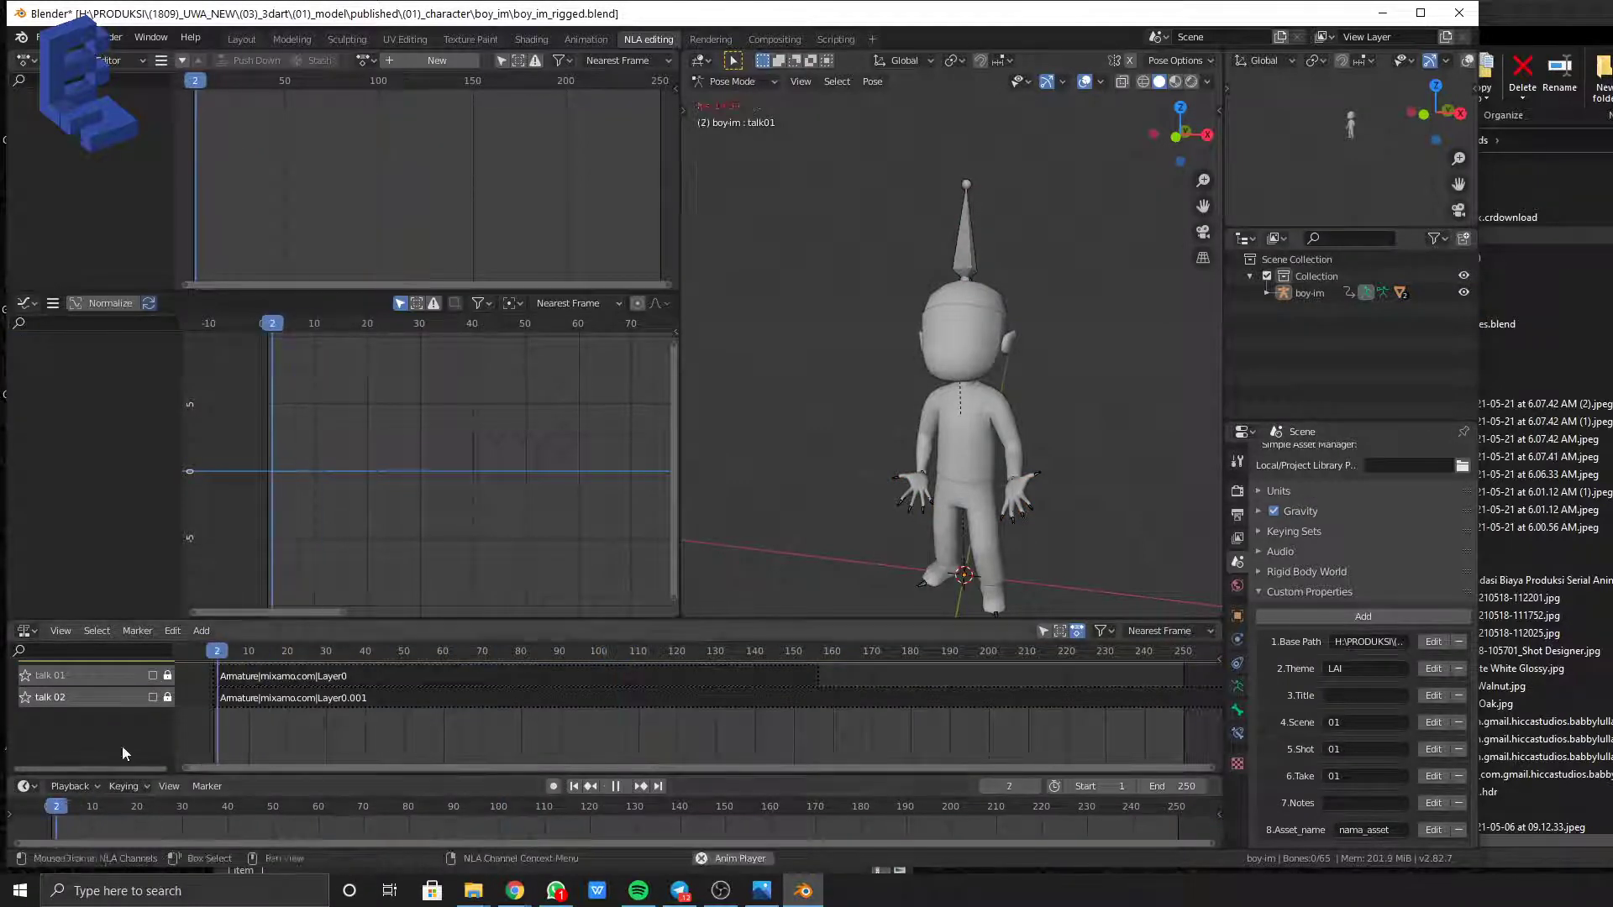
key(space)
click(30, 675)
key(space)
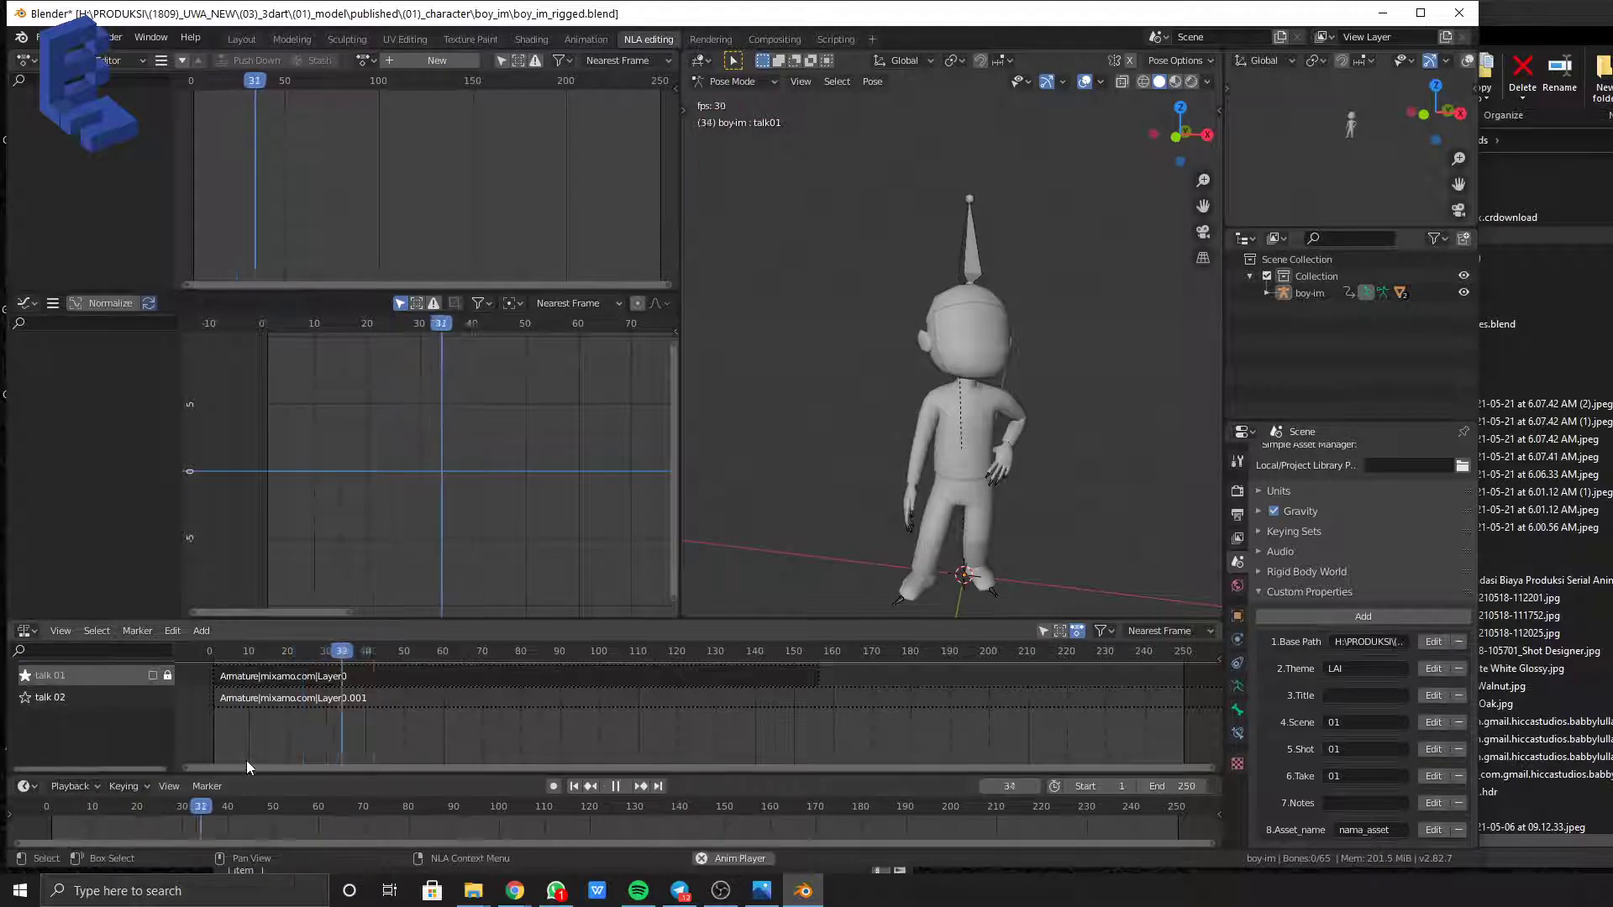
Solo the talk 02 track, play and scrub its animation, and compare it with talk 01
click(26, 695)
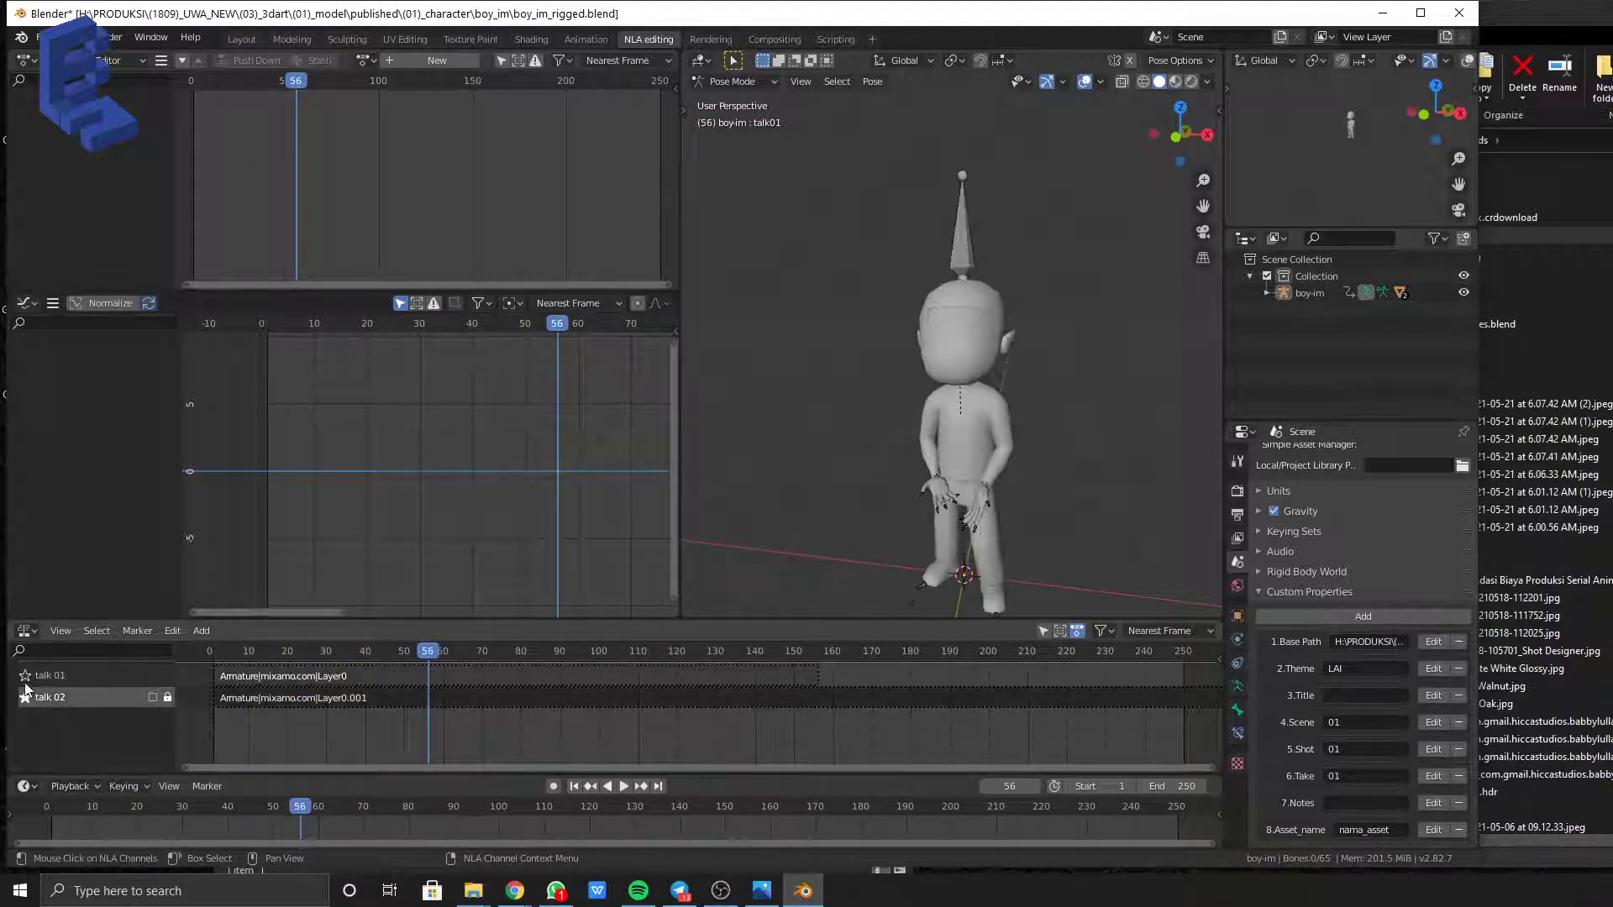
key(space)
key(space)
drag(394, 813, 97, 808)
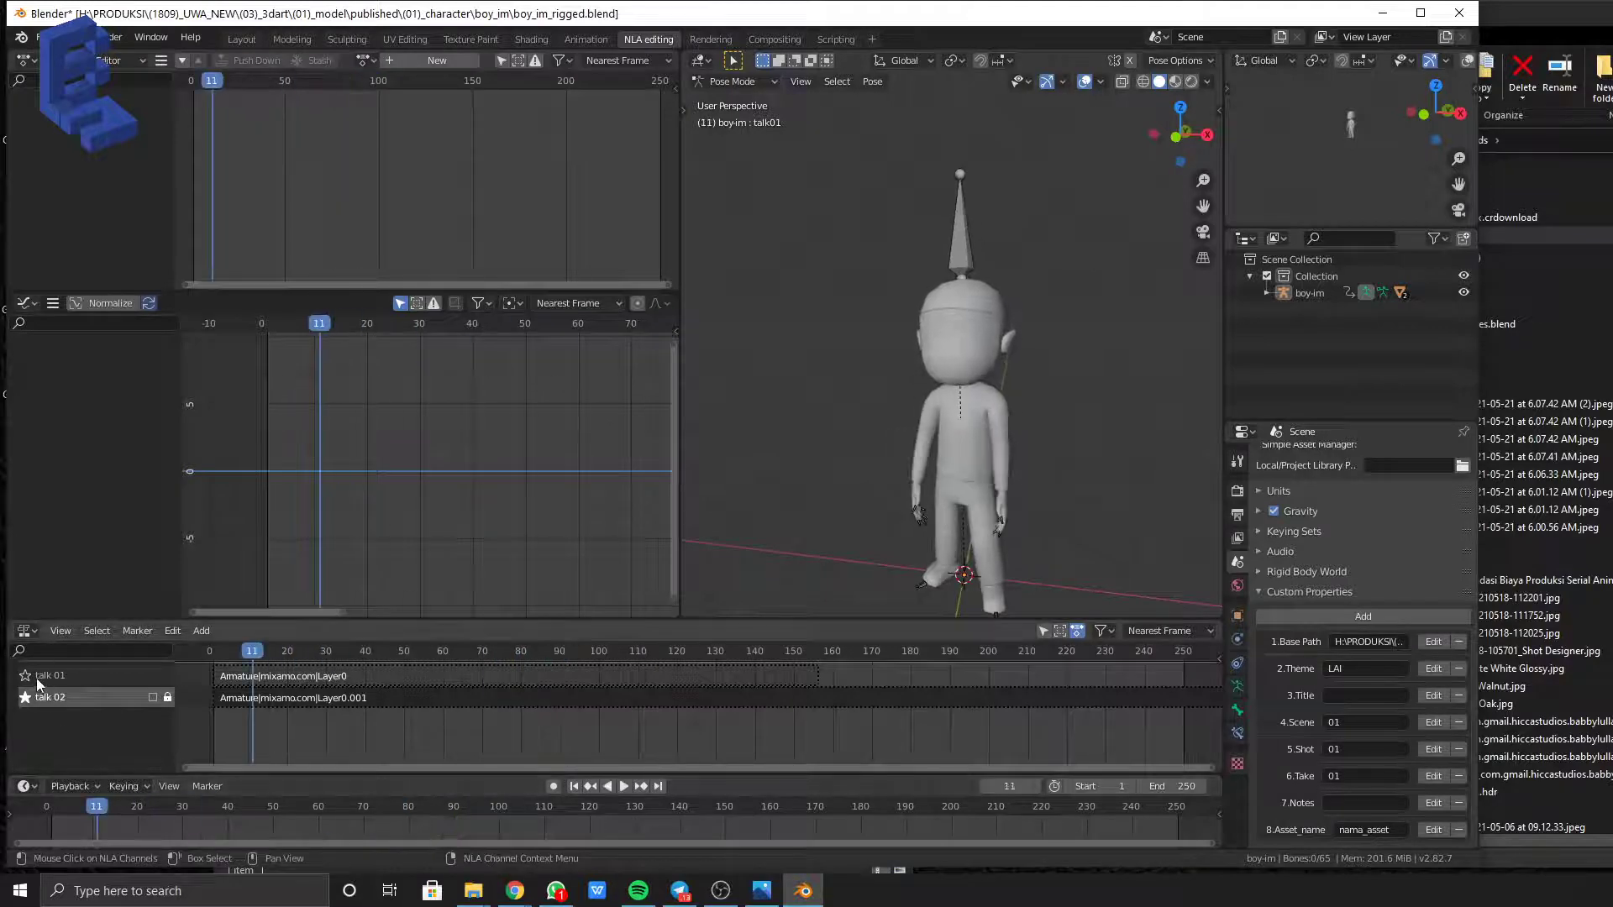
click(27, 675)
click(27, 696)
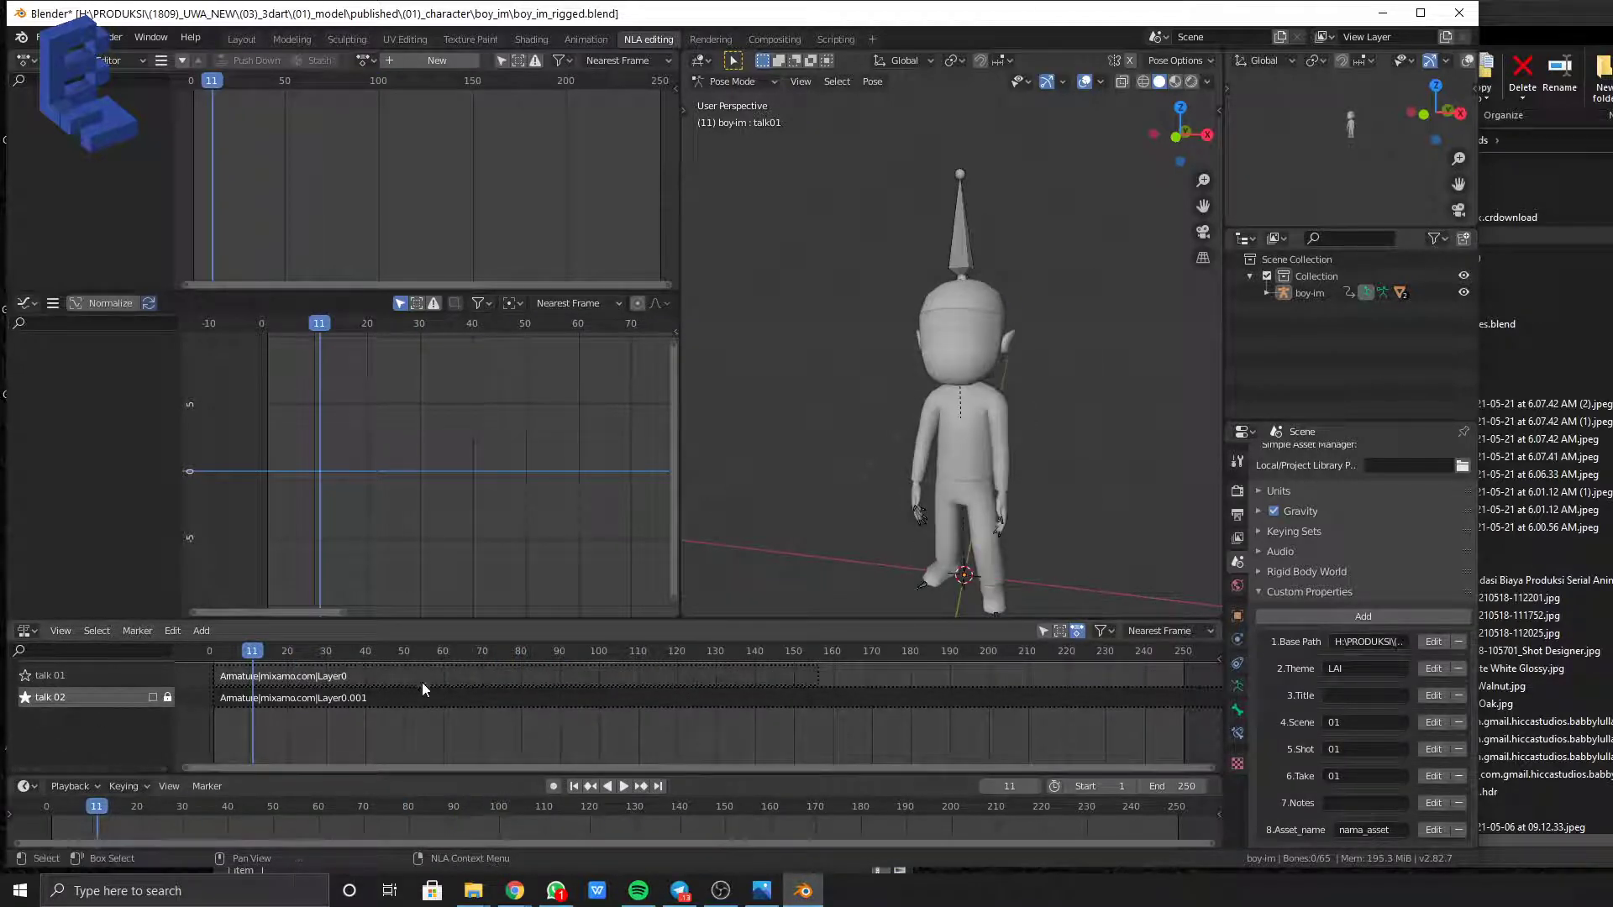
Check the length of the talk 02 strip and set the scene's end frame to 400
scroll(562, 709, down, 7)
click(892, 700)
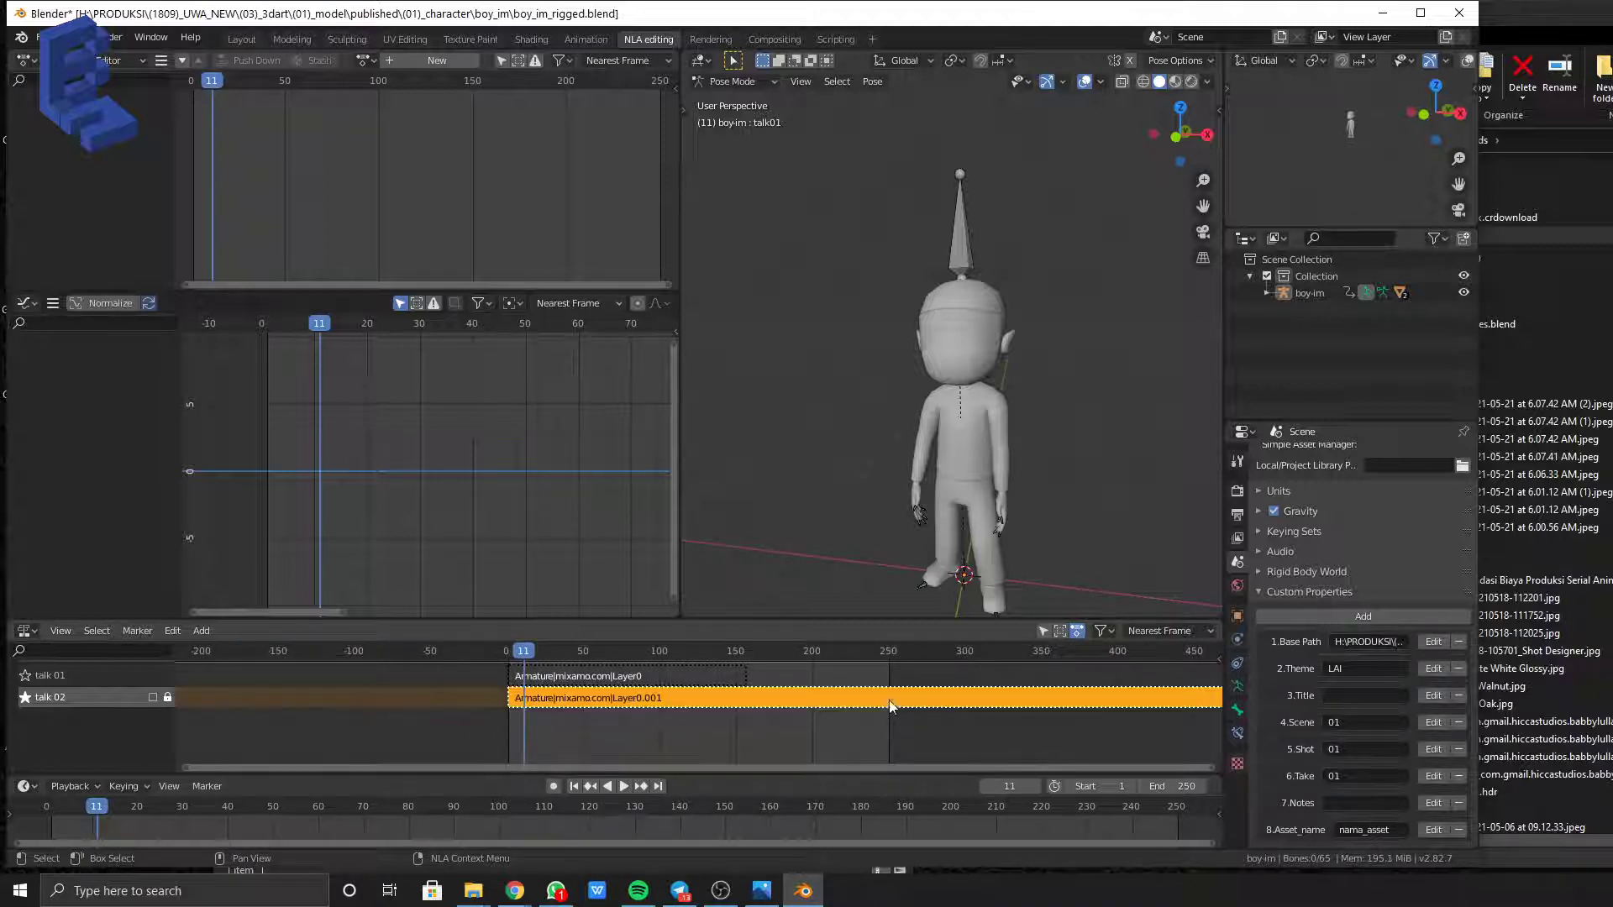
scroll(1056, 734, down, 5)
scroll(995, 714, up, 2)
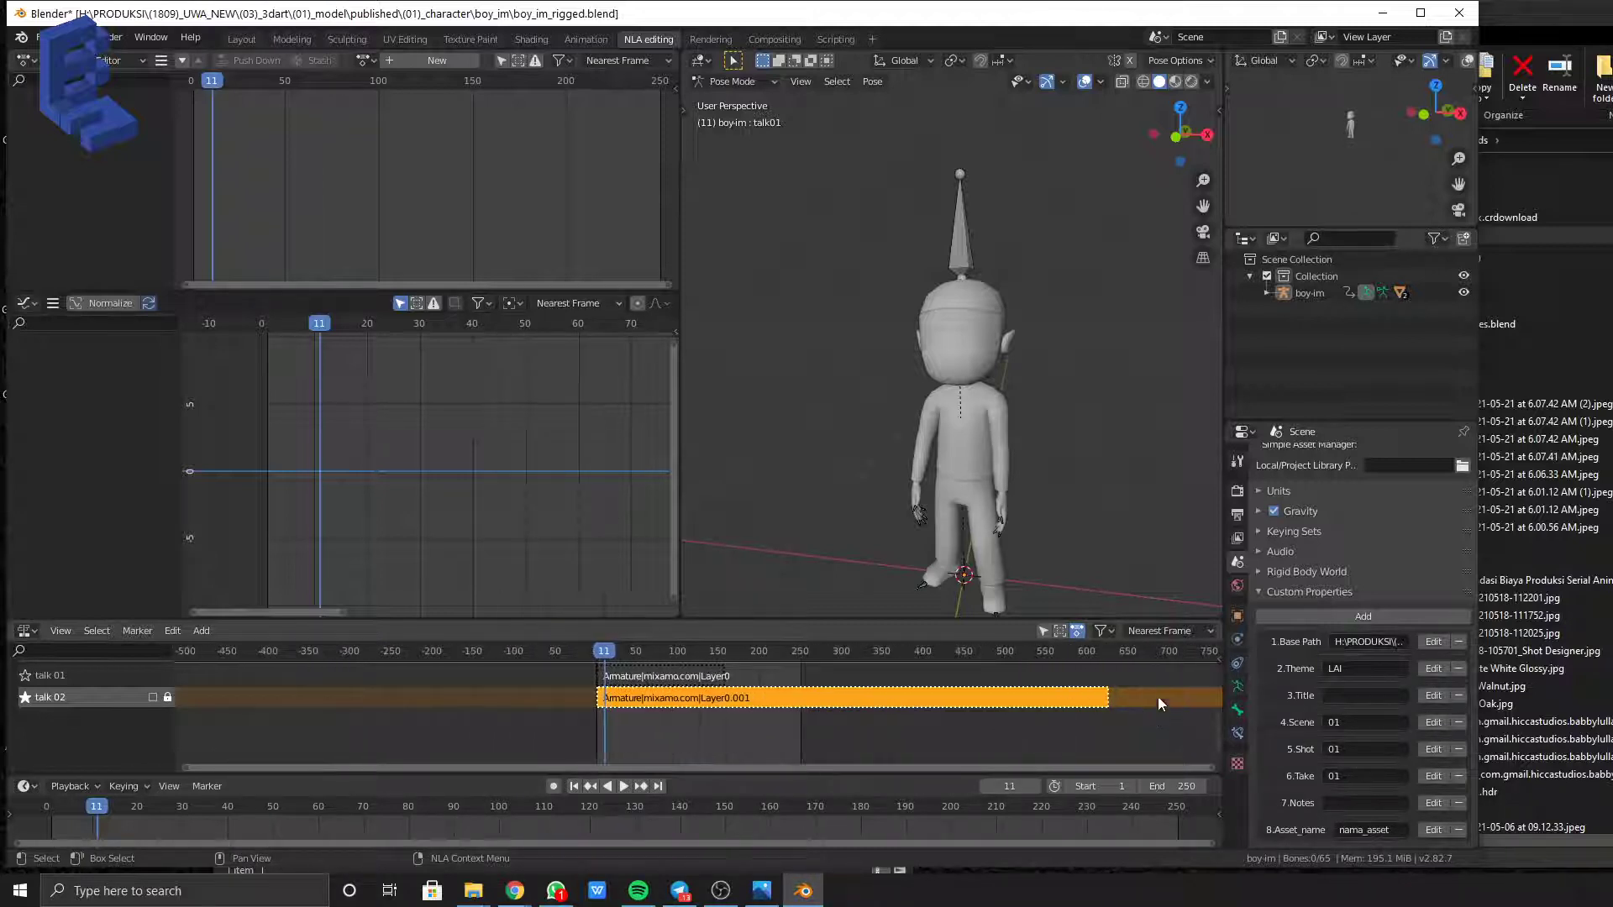
drag(1178, 791, 1174, 792)
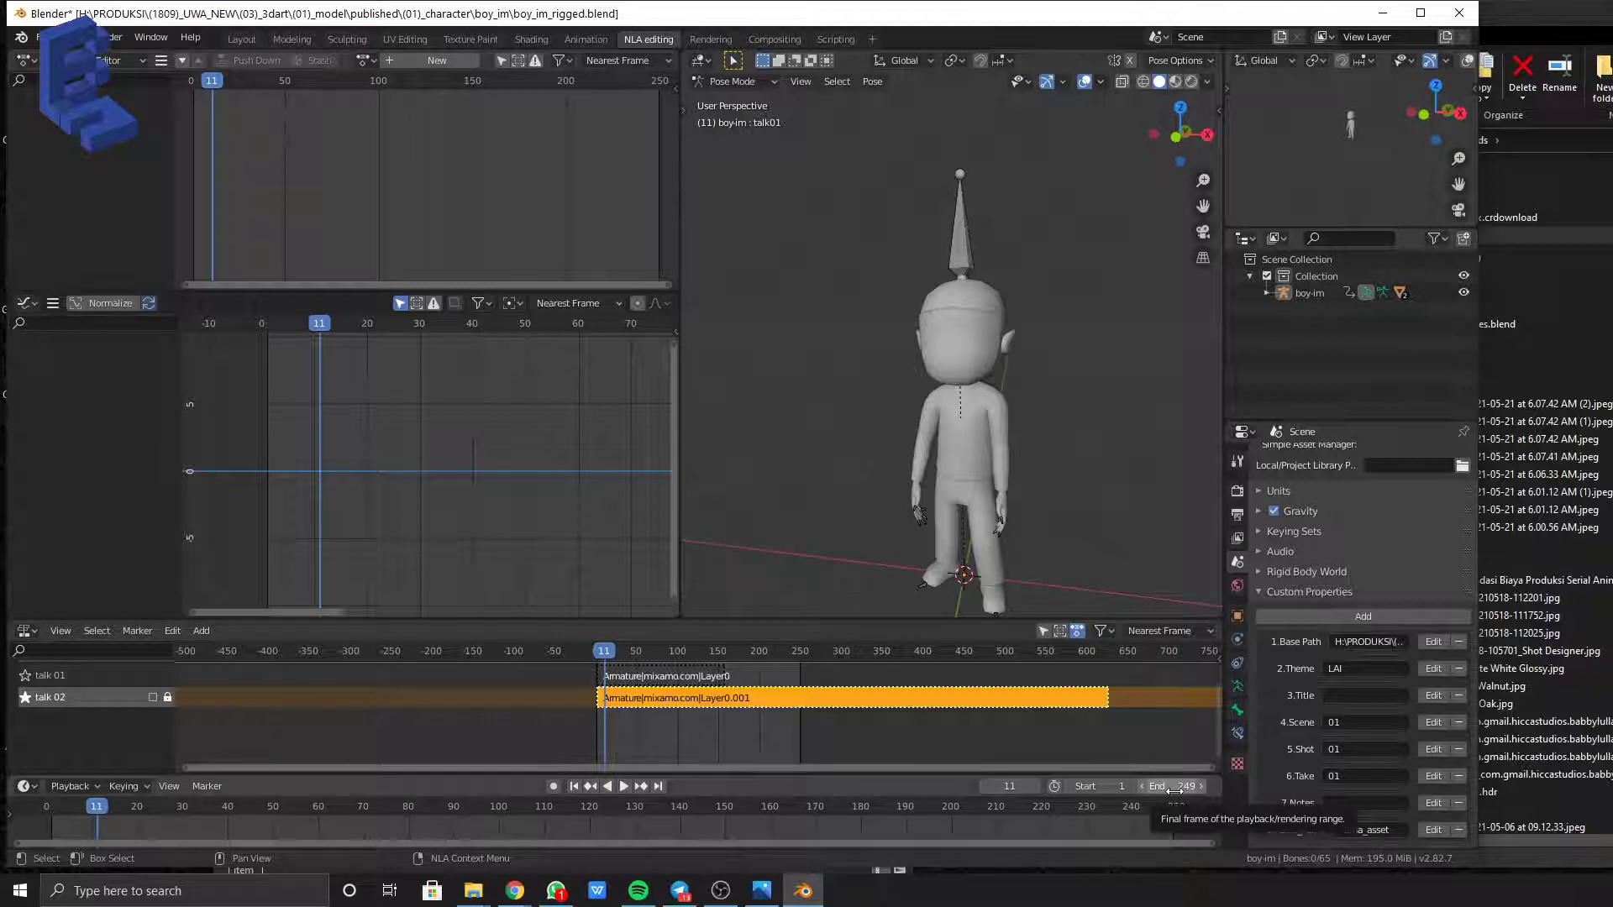
click(1175, 791)
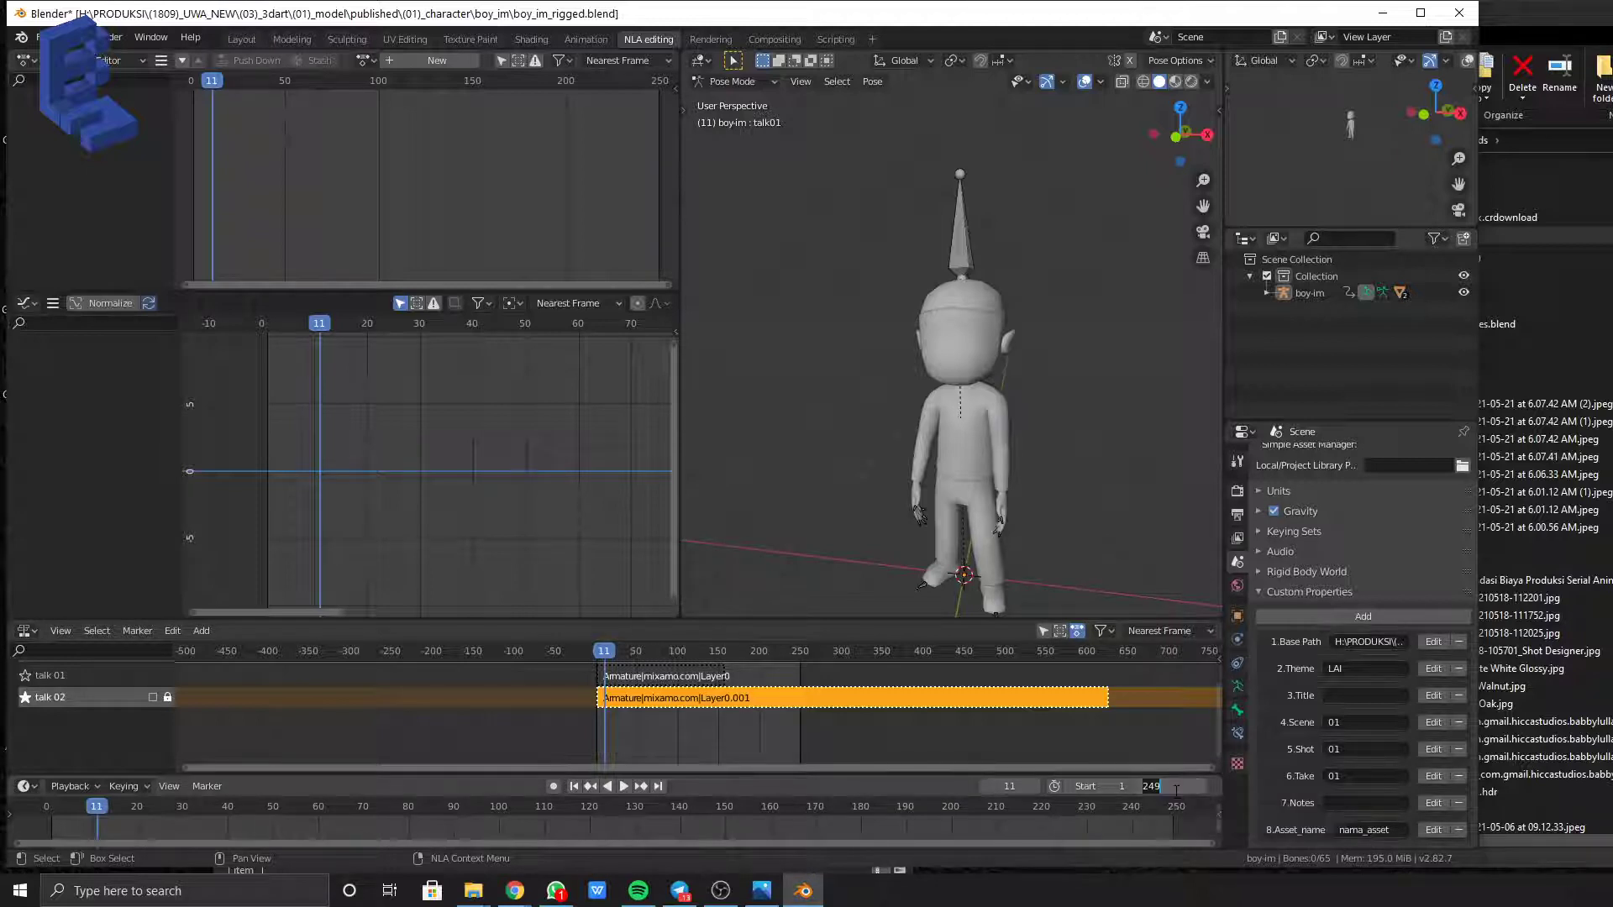
key(Return)
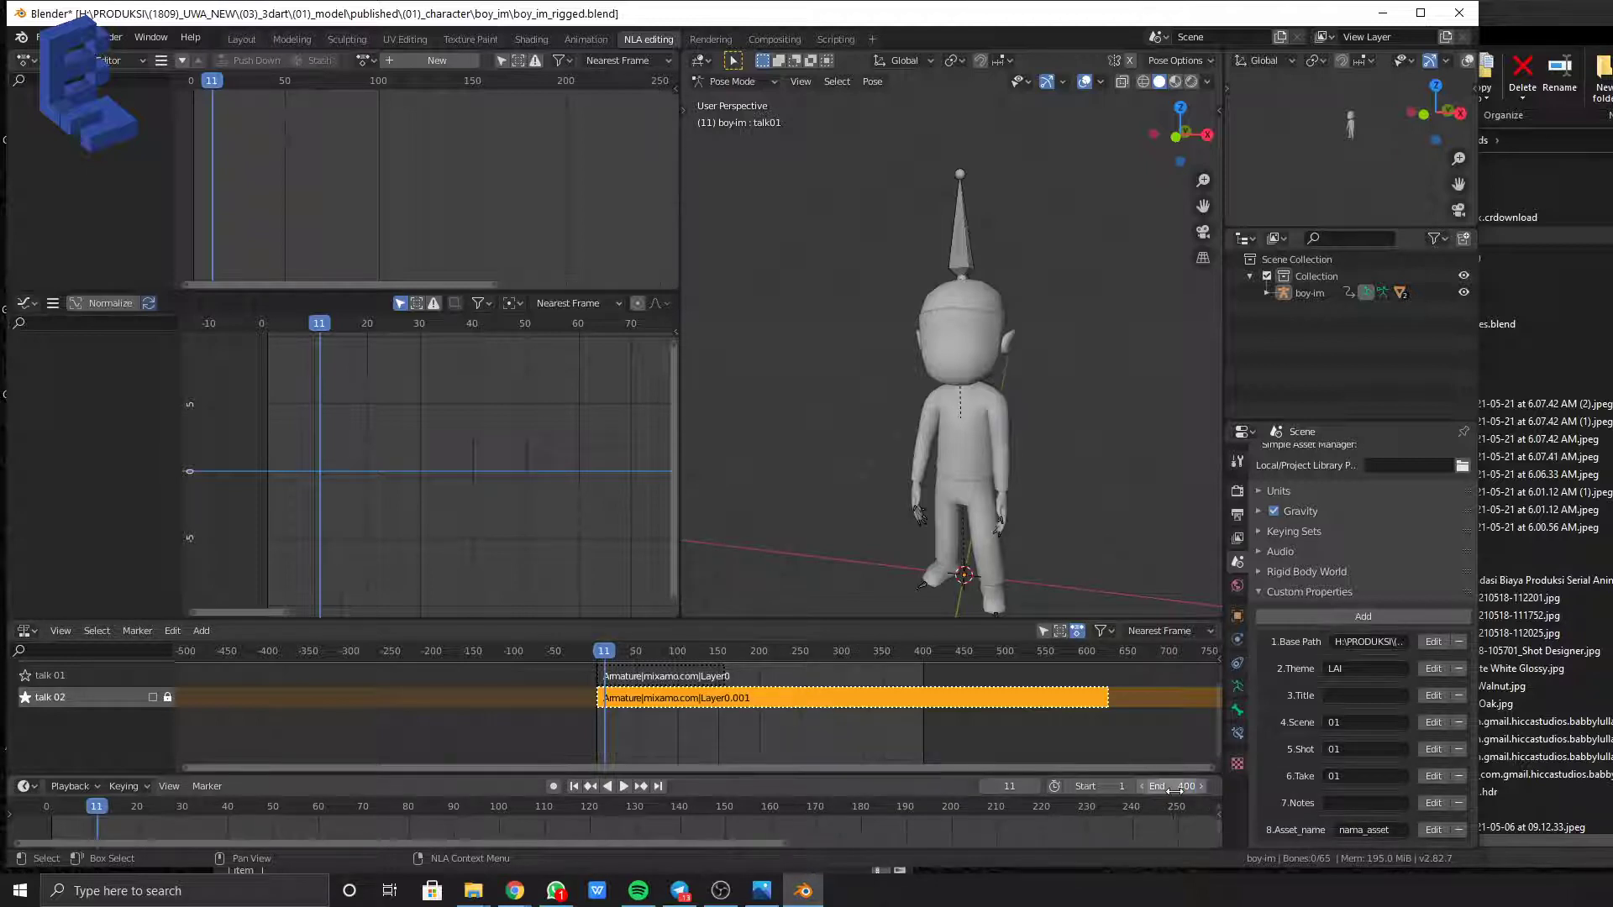
Solo the talk 01 track and add the Armature|mixamo.com|Layer0.001 action to it as a strip at frame 180
click(671, 676)
click(742, 653)
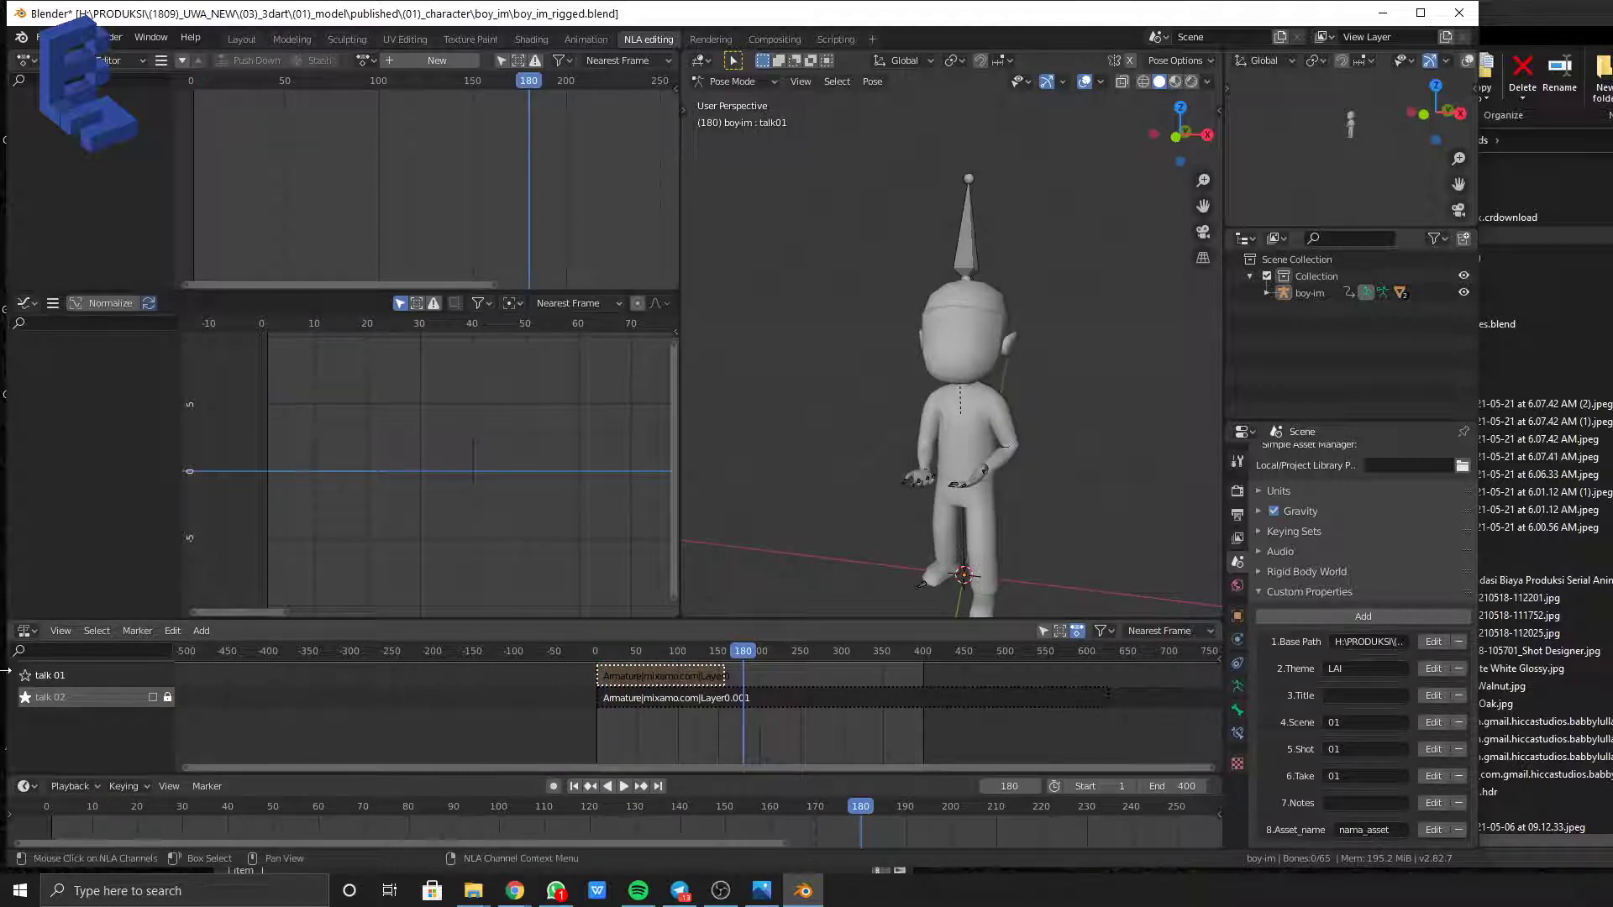
click(40, 678)
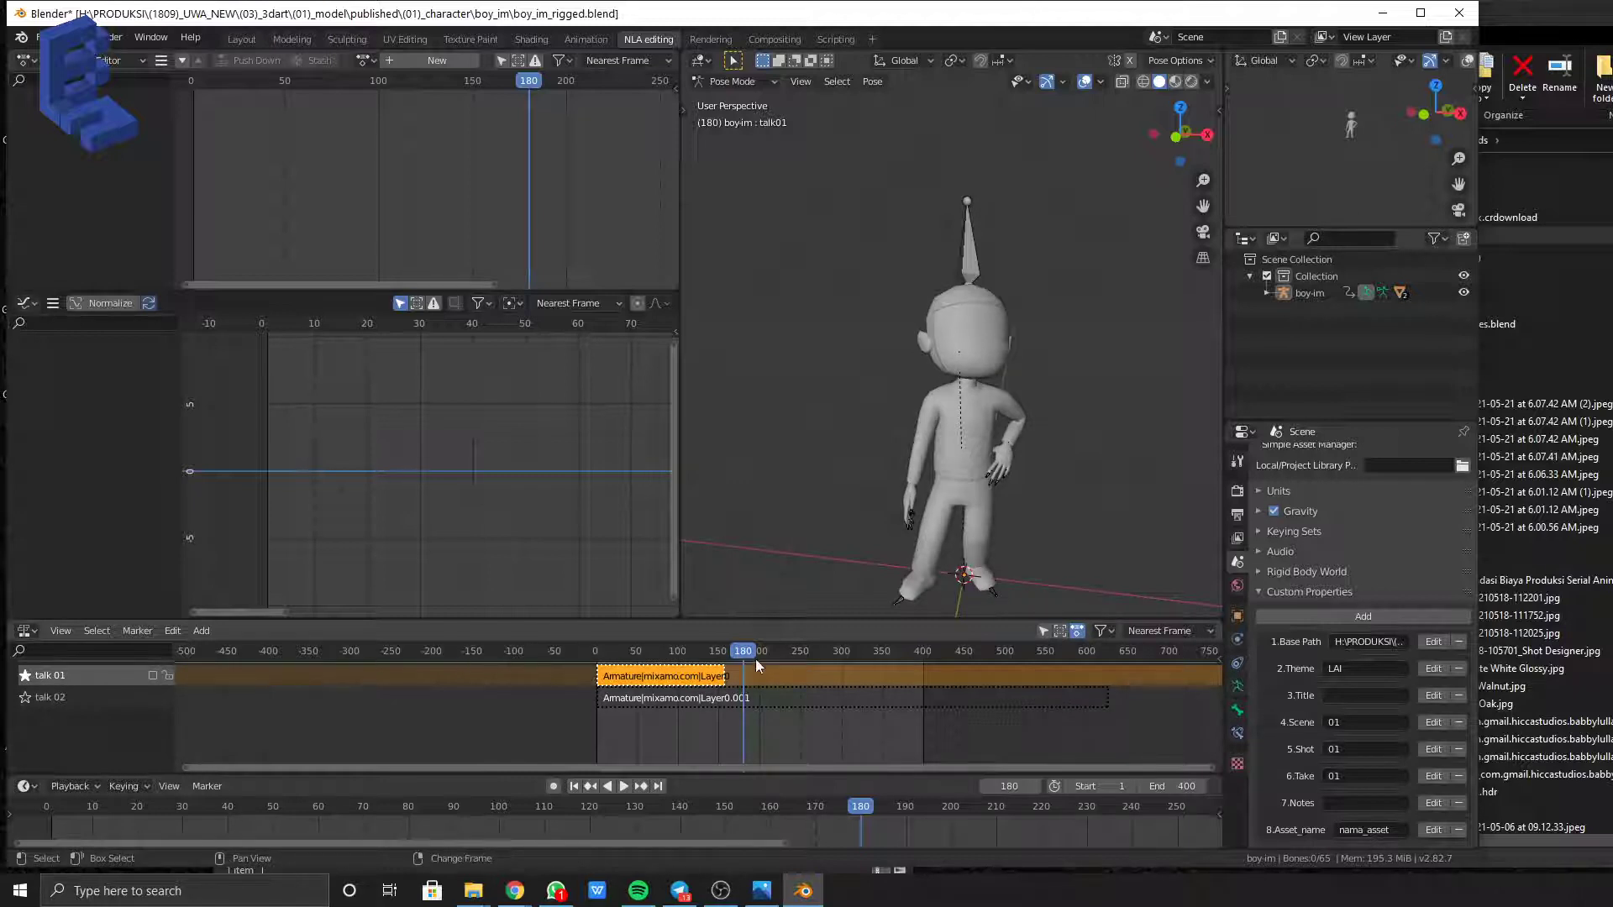
key(shift+a)
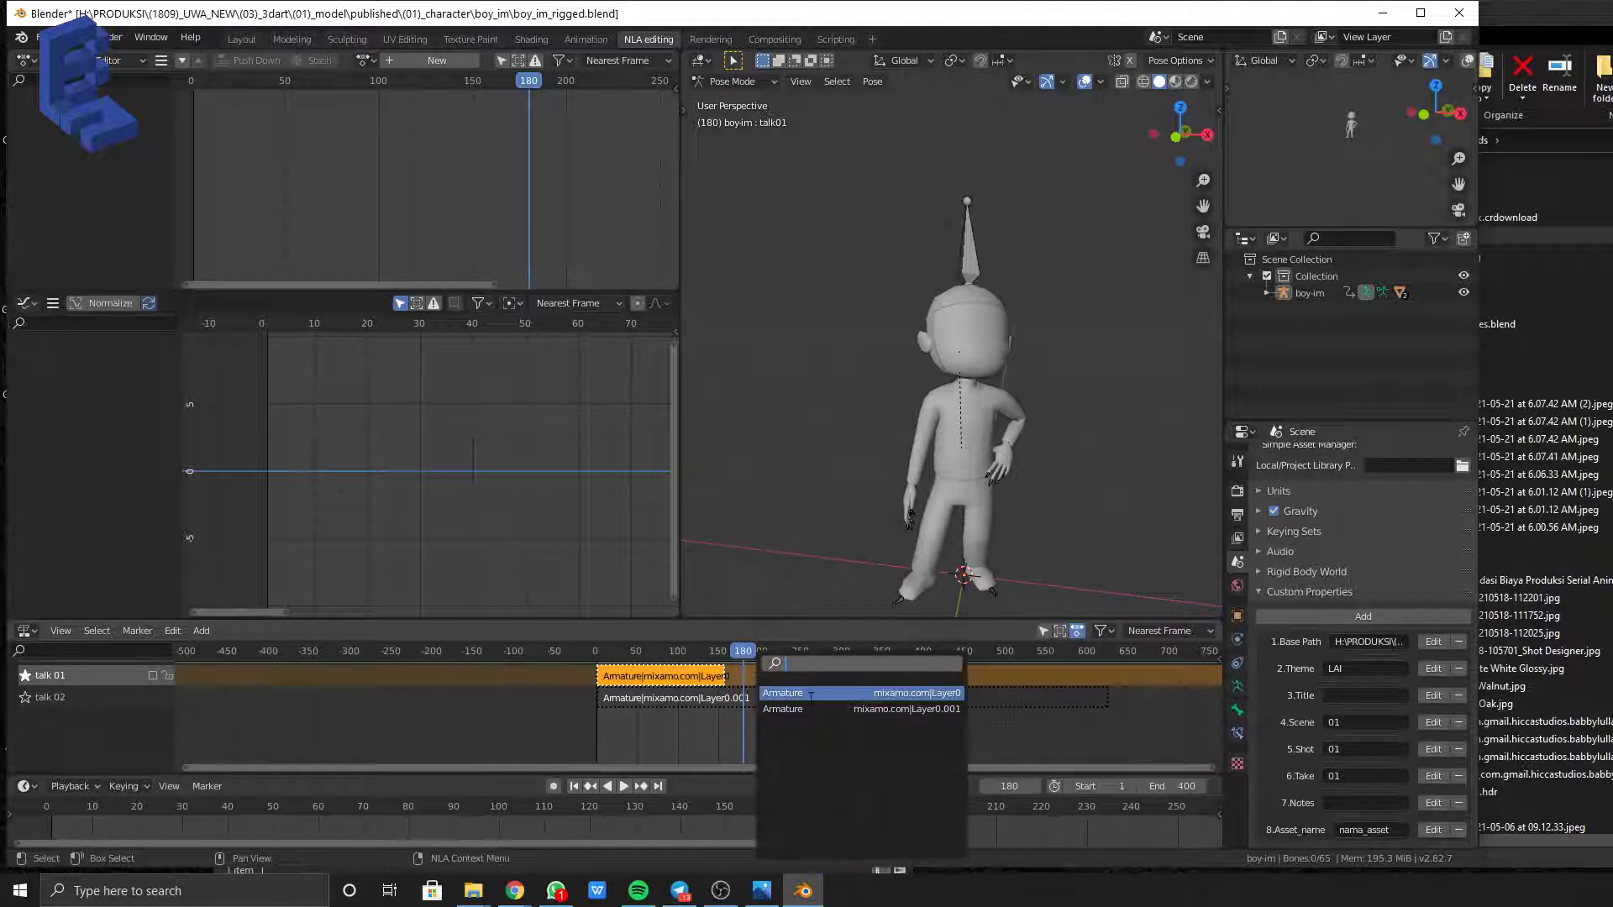
click(811, 695)
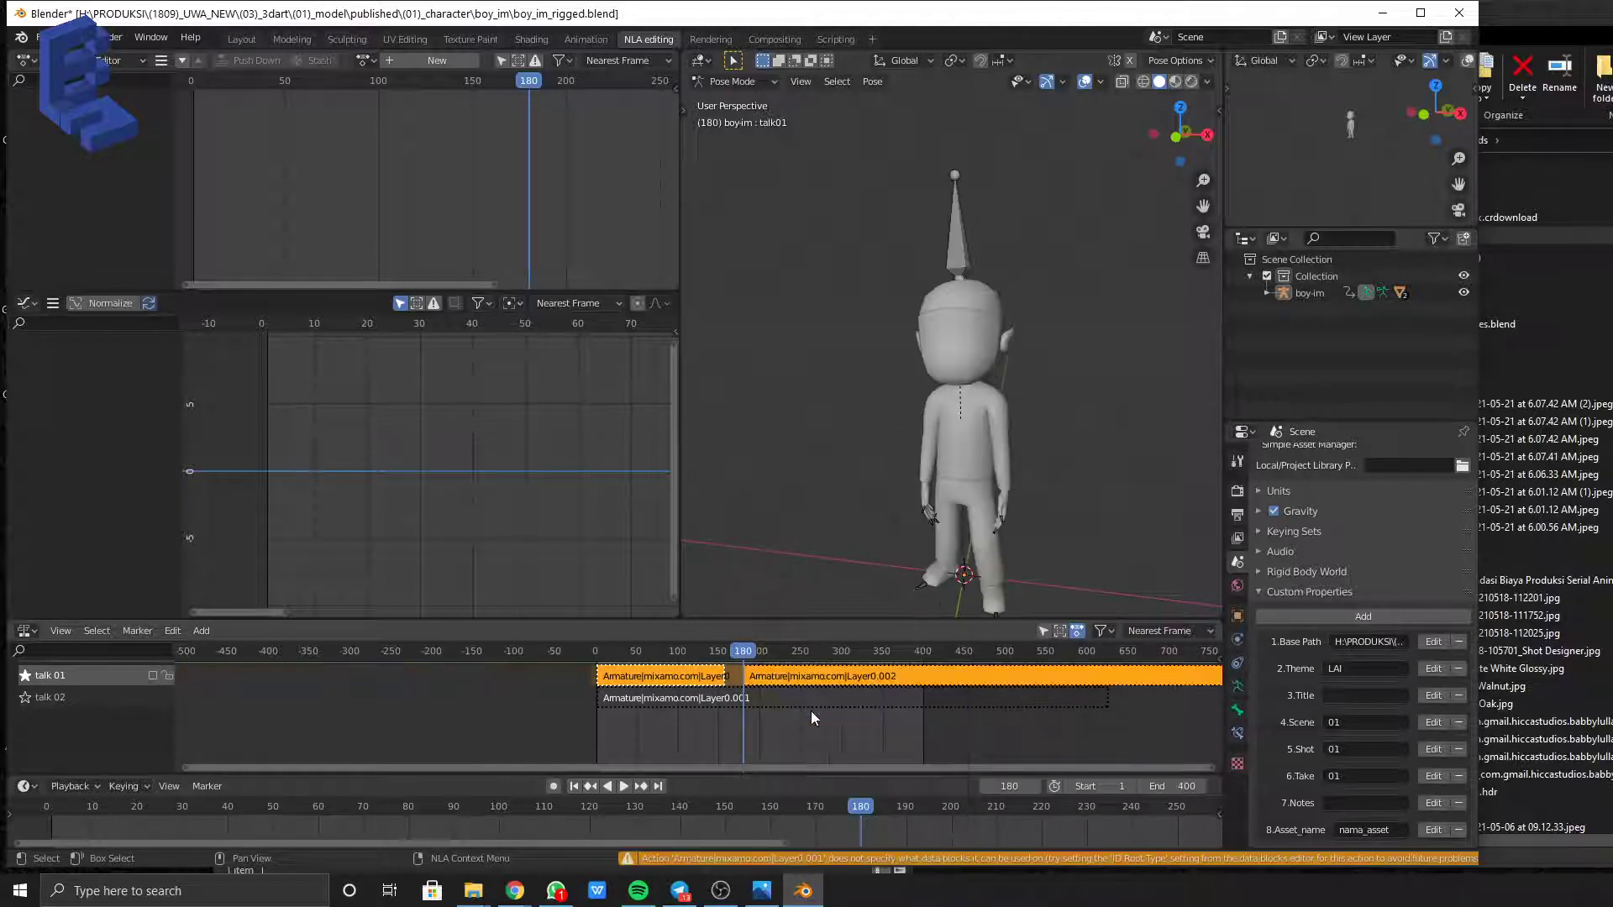
Add a transition between the two strips on the talk 01 track and play back the blend
click(766, 684)
key(shift+t)
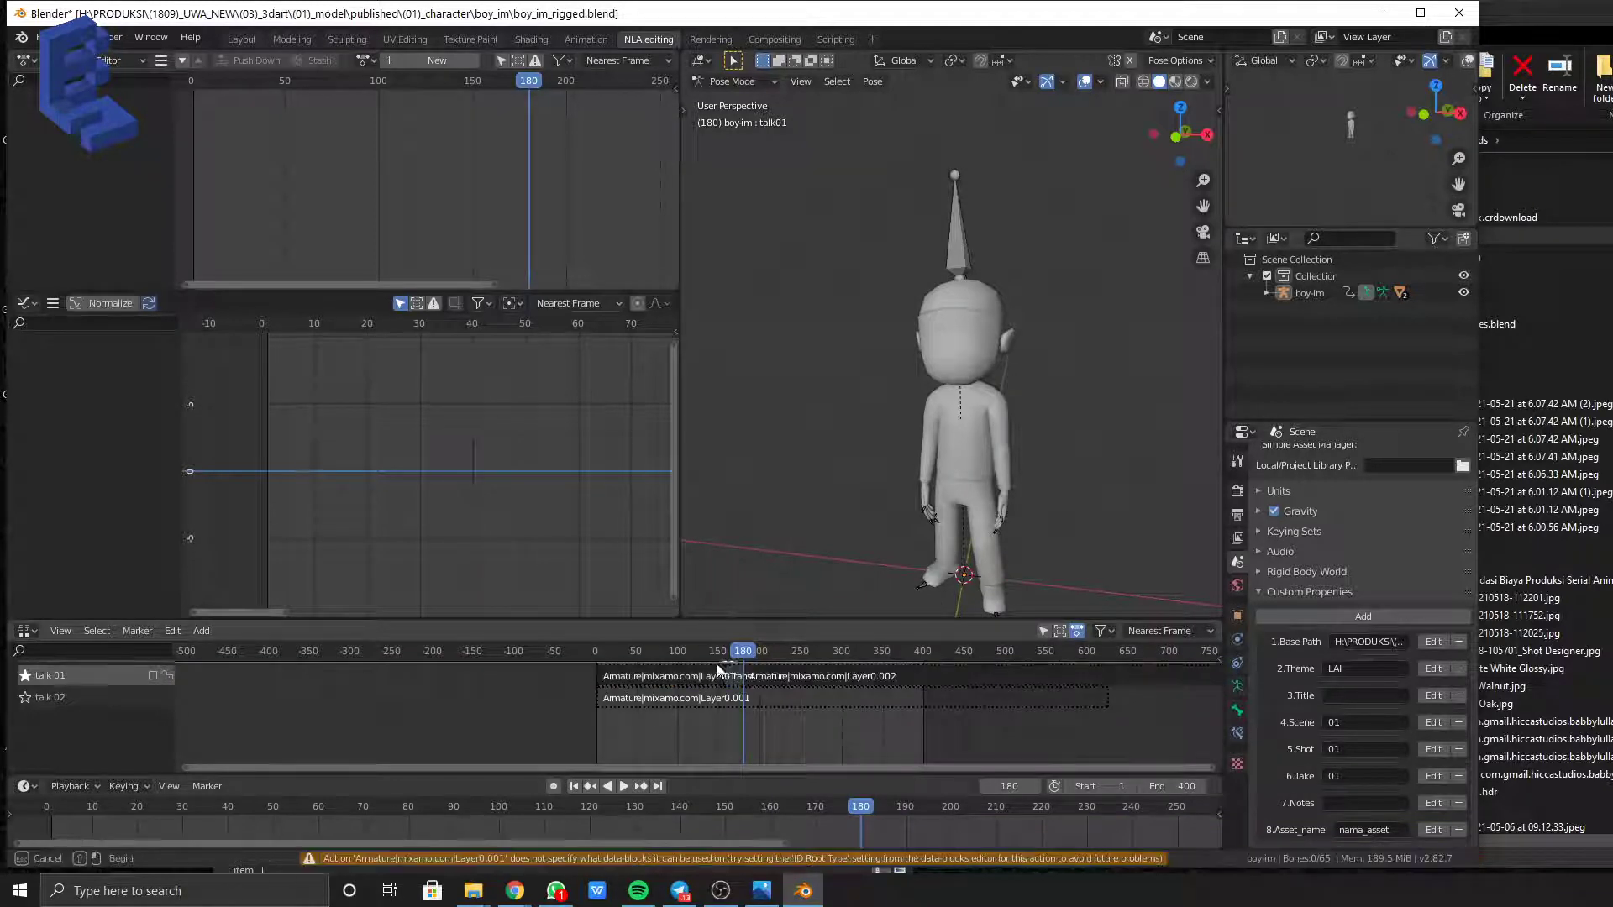
drag(743, 656, 703, 654)
key(space)
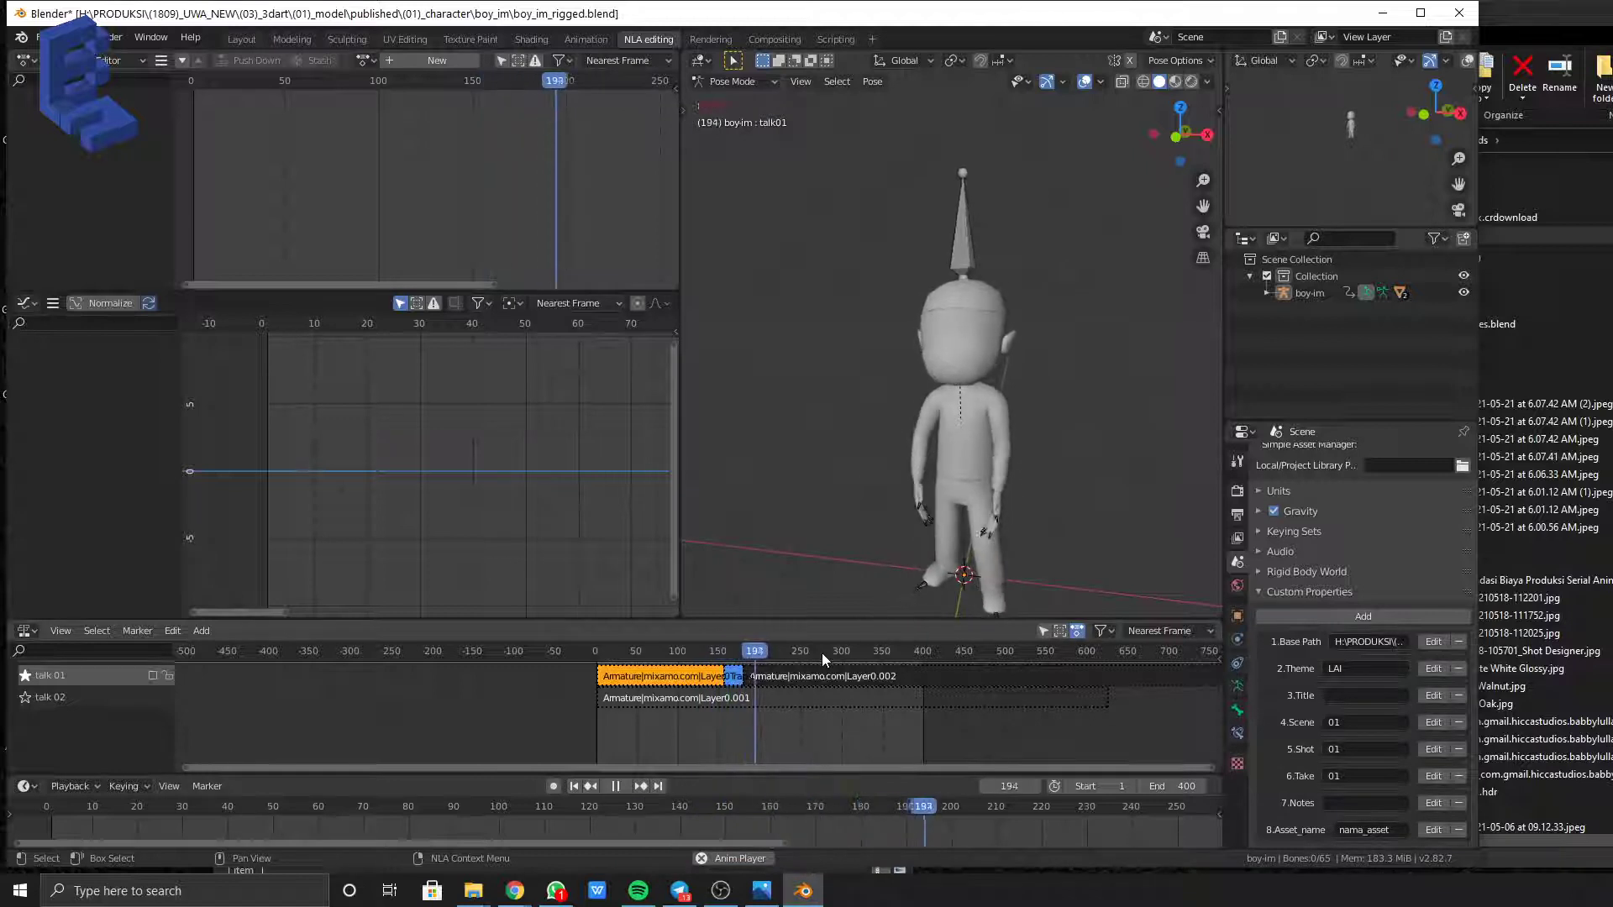
drag(787, 659, 741, 670)
key(space)
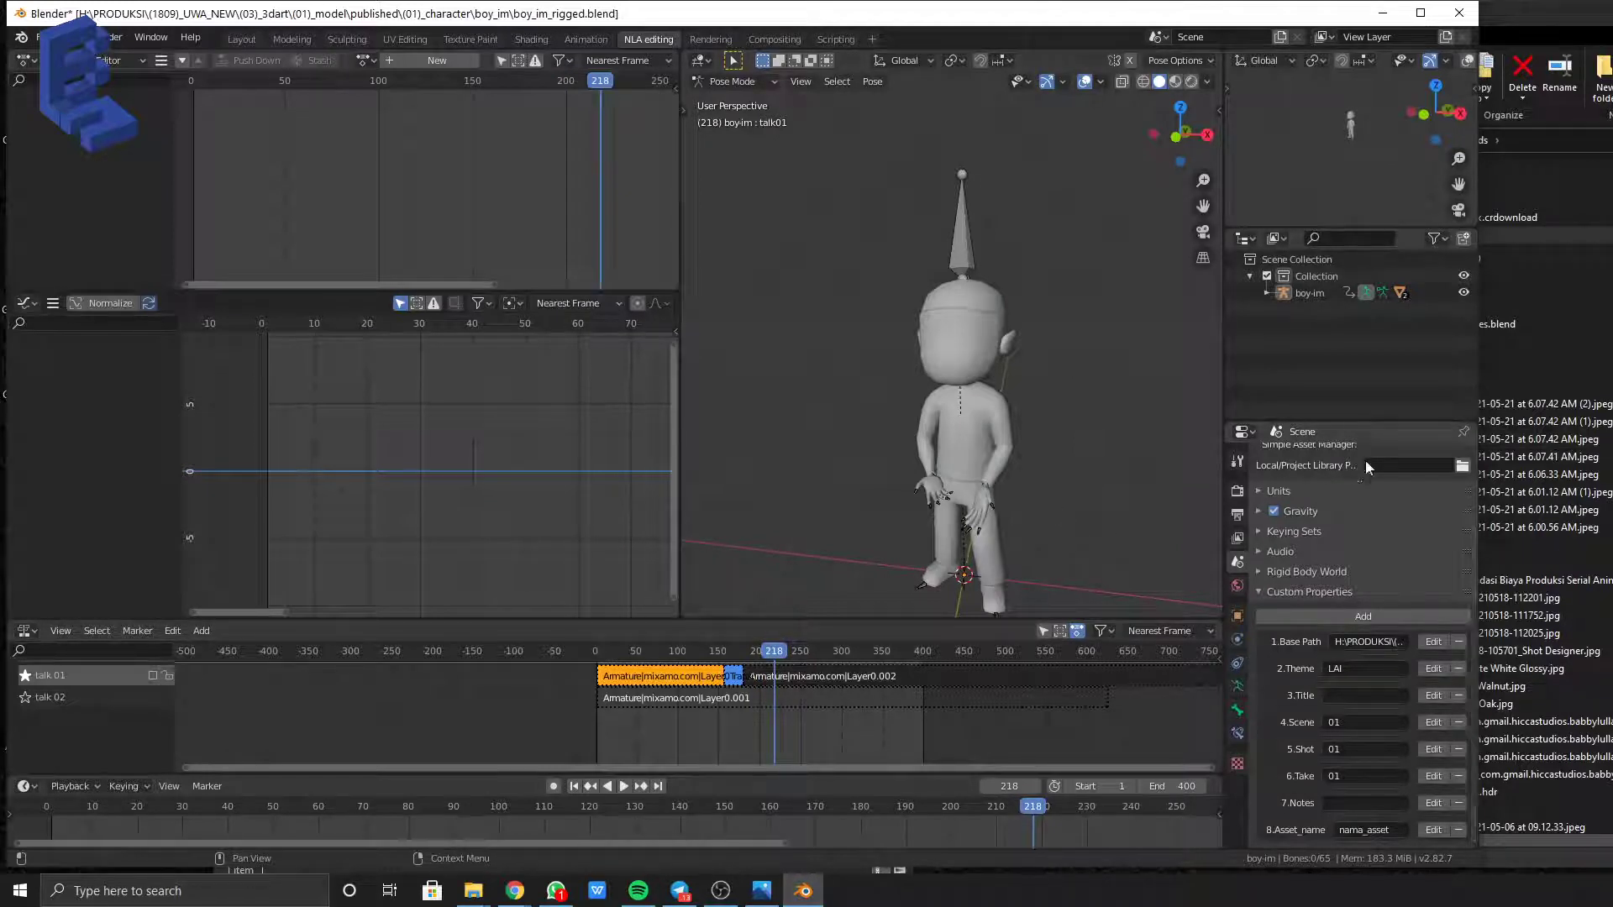
Switch the 3D viewport to Rendered shading and view the textured boy character from several sides
scroll(1021, 368, up, 4)
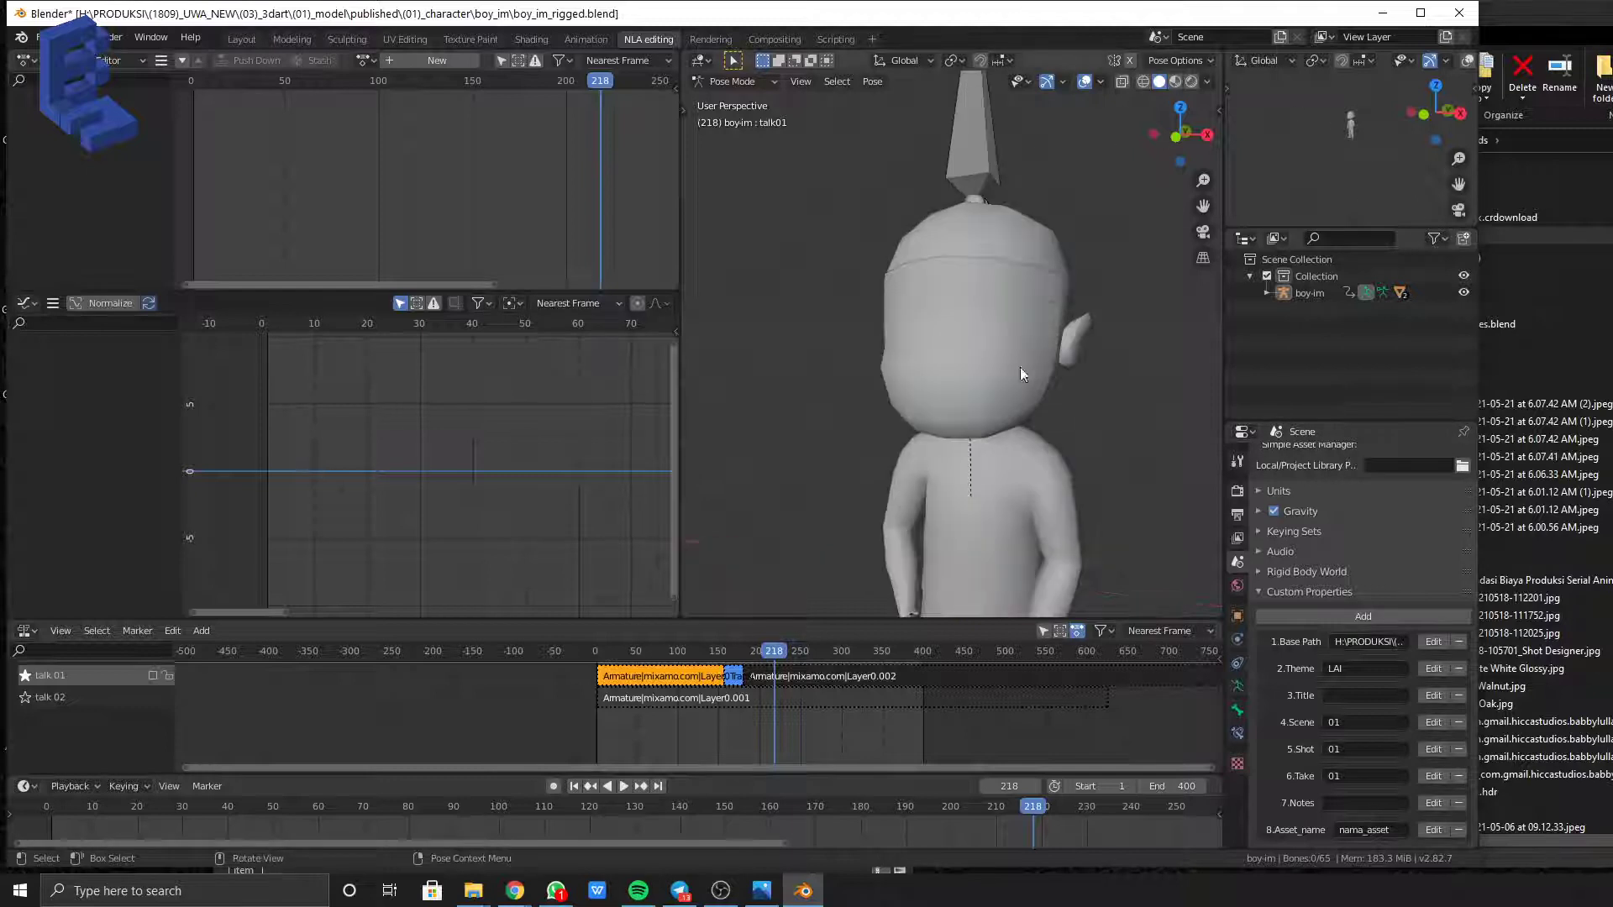
middle_drag(1021, 368, 1022, 310)
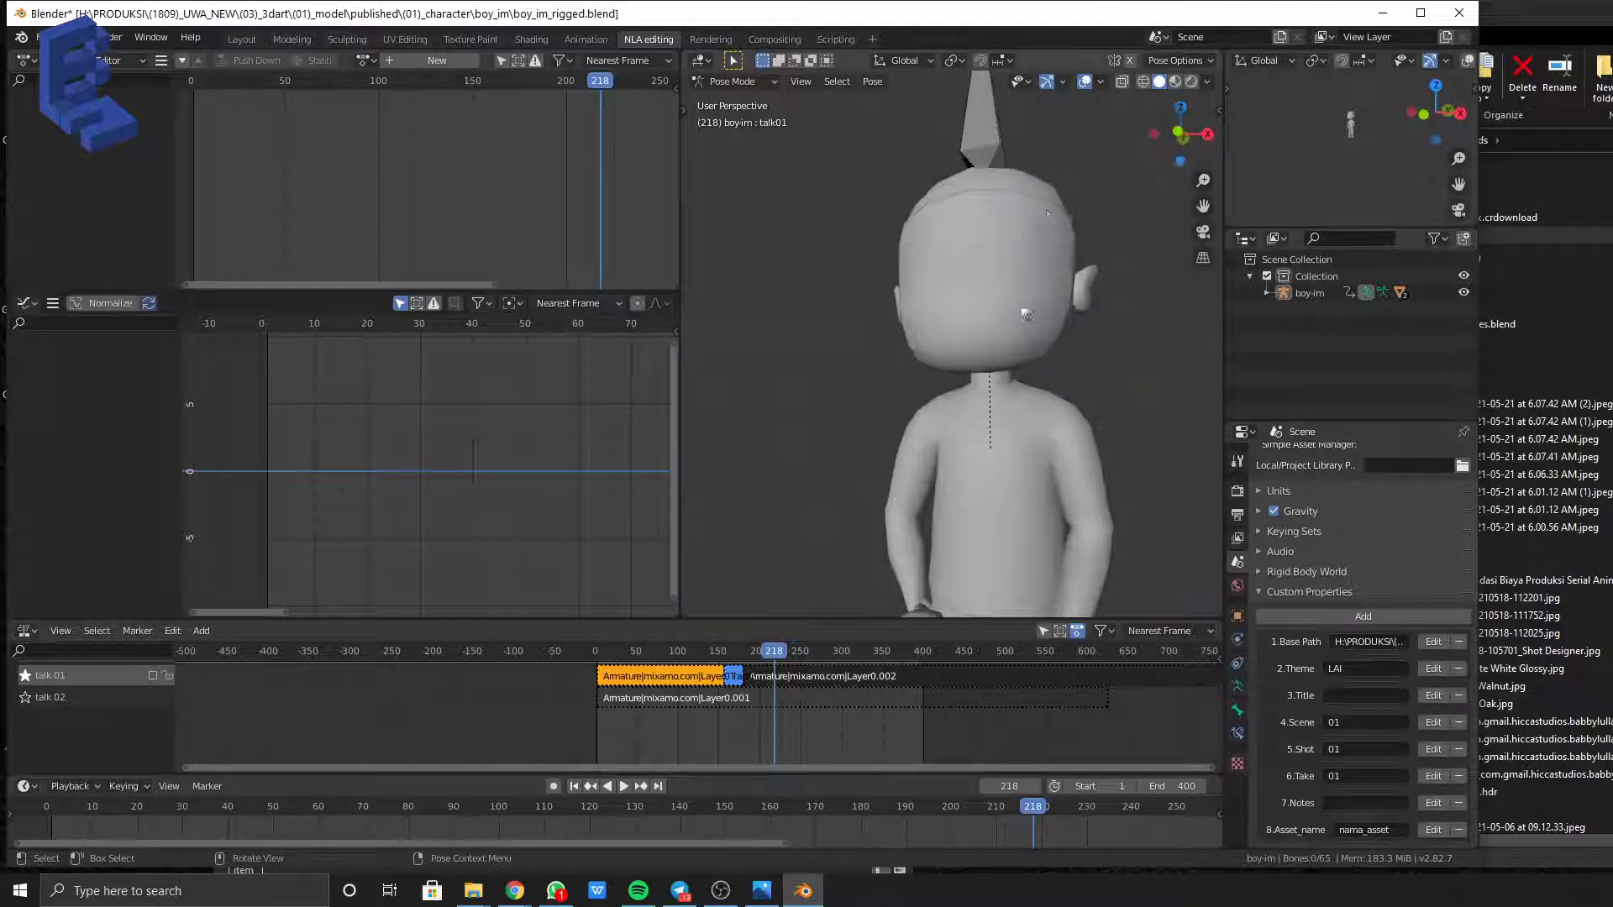
click(1192, 79)
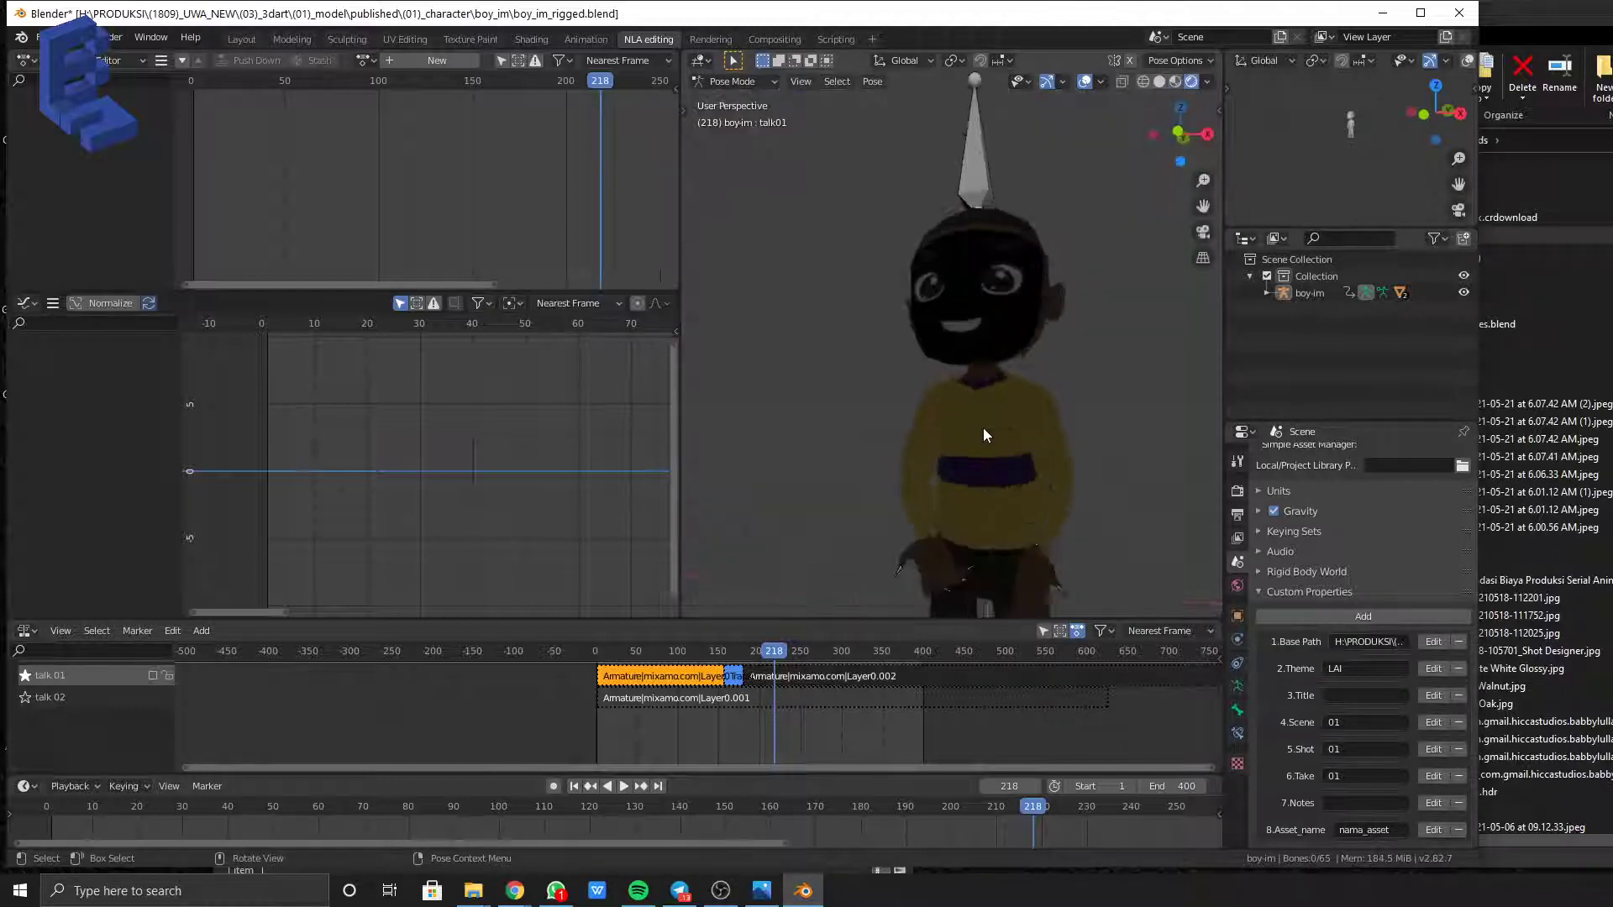
middle_drag(985, 434, 905, 389)
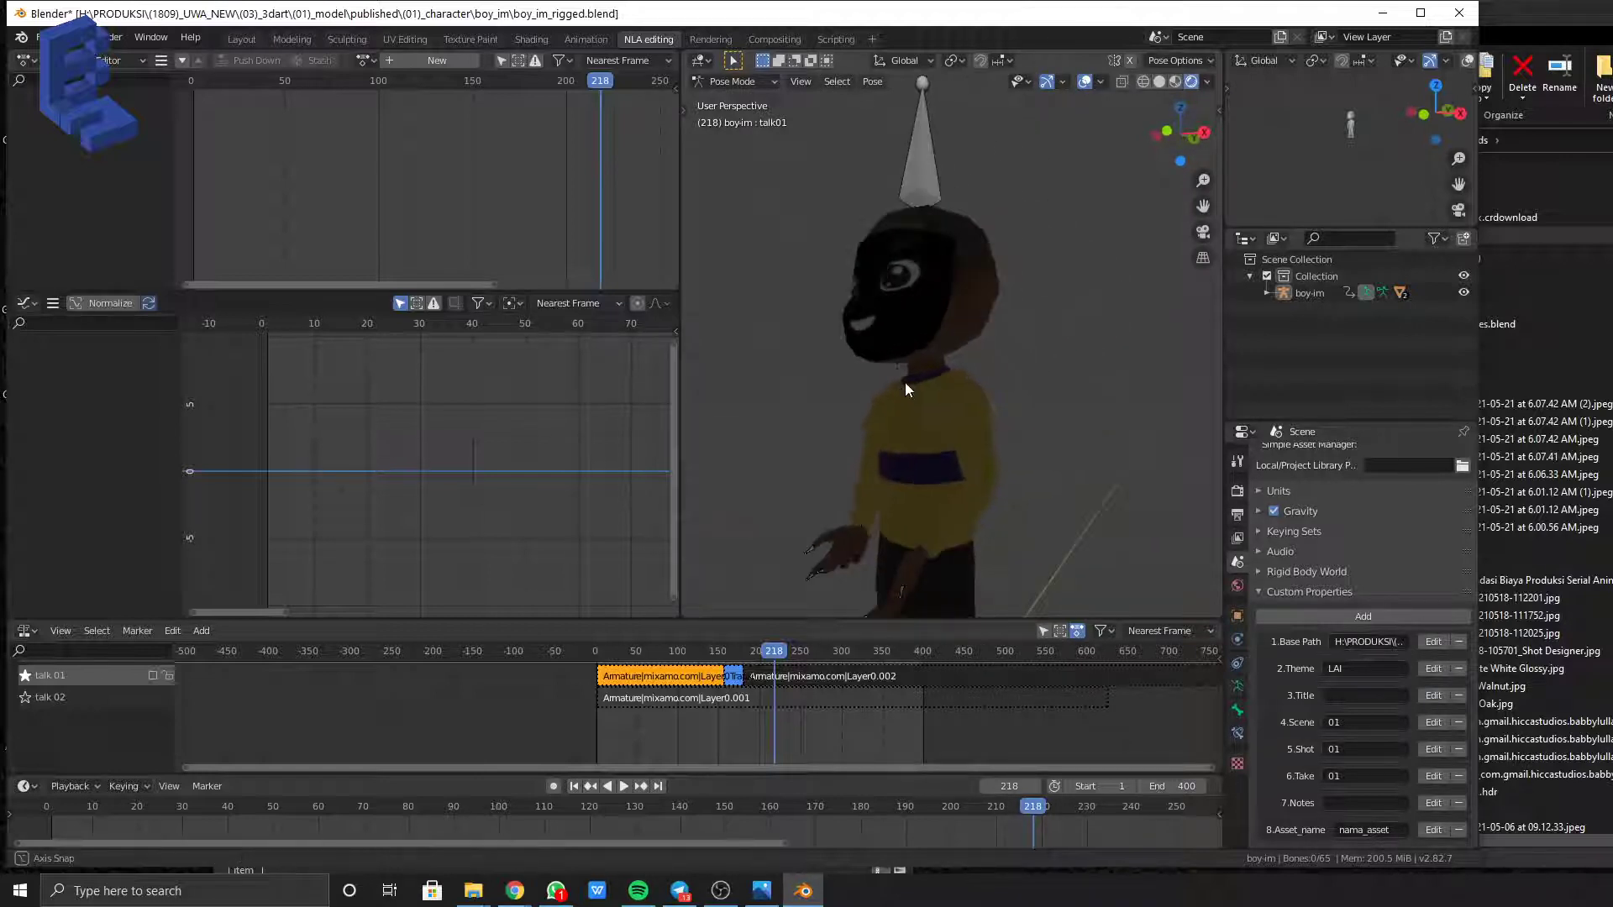
scroll(947, 419, down, 3)
middle_drag(930, 479, 1056, 455)
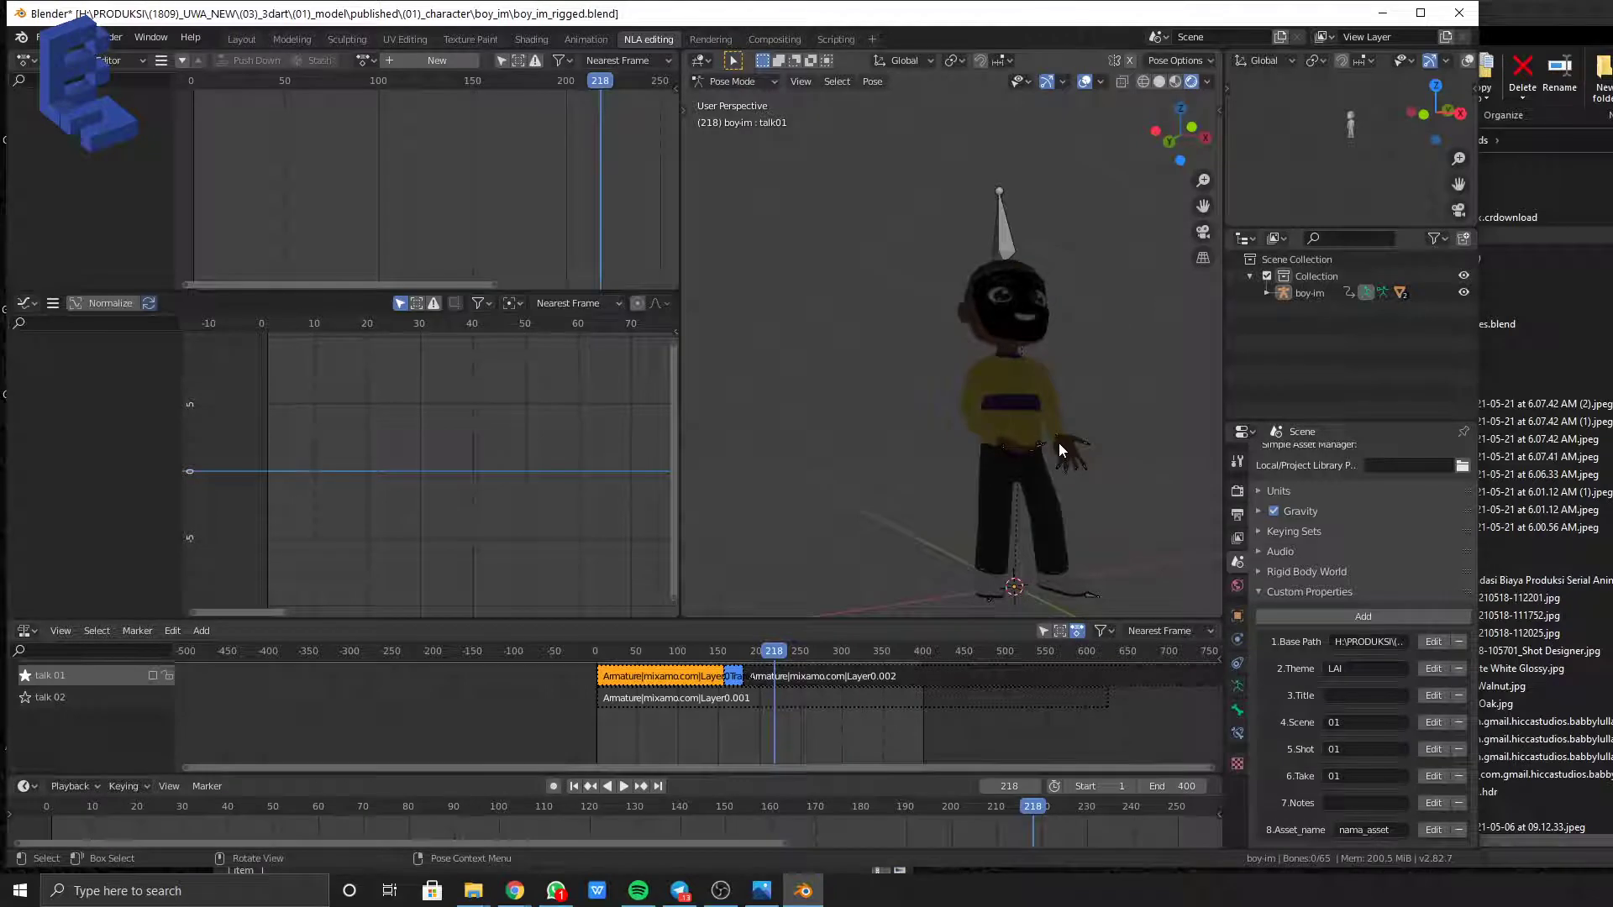